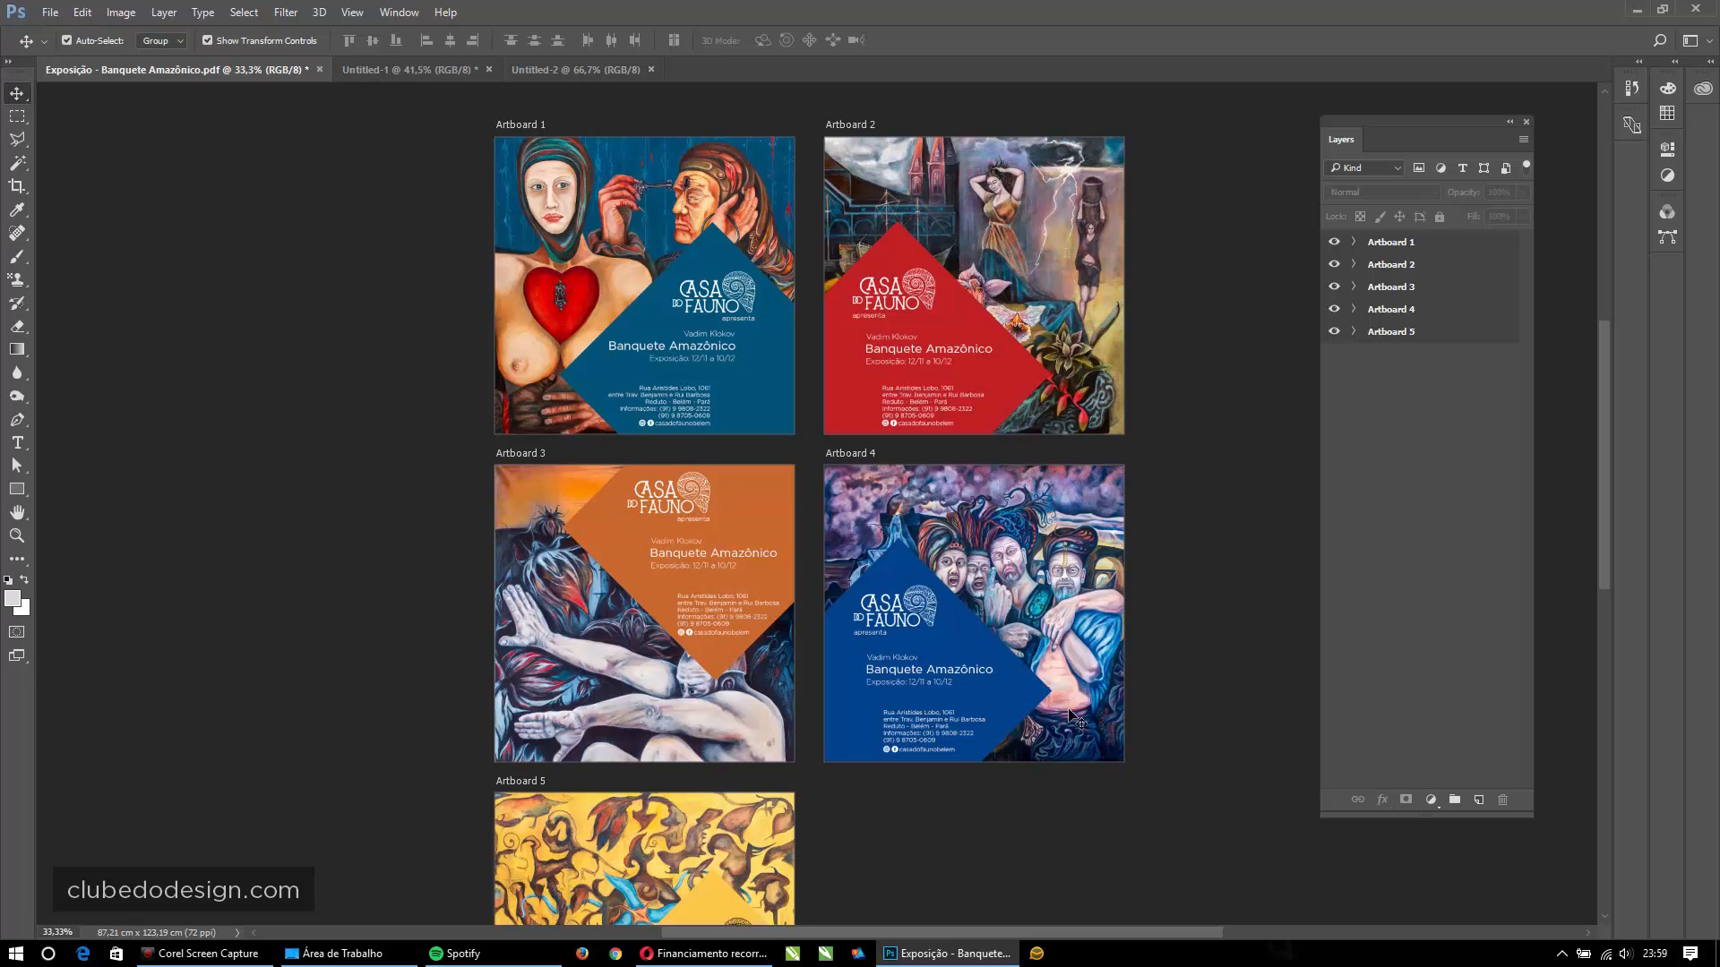
- Switch to the browser, view the Mural posts on the Clube do Design apoia.se page, and return to Photoshop
{"action": "left_click", "coordinate": [707, 954]}
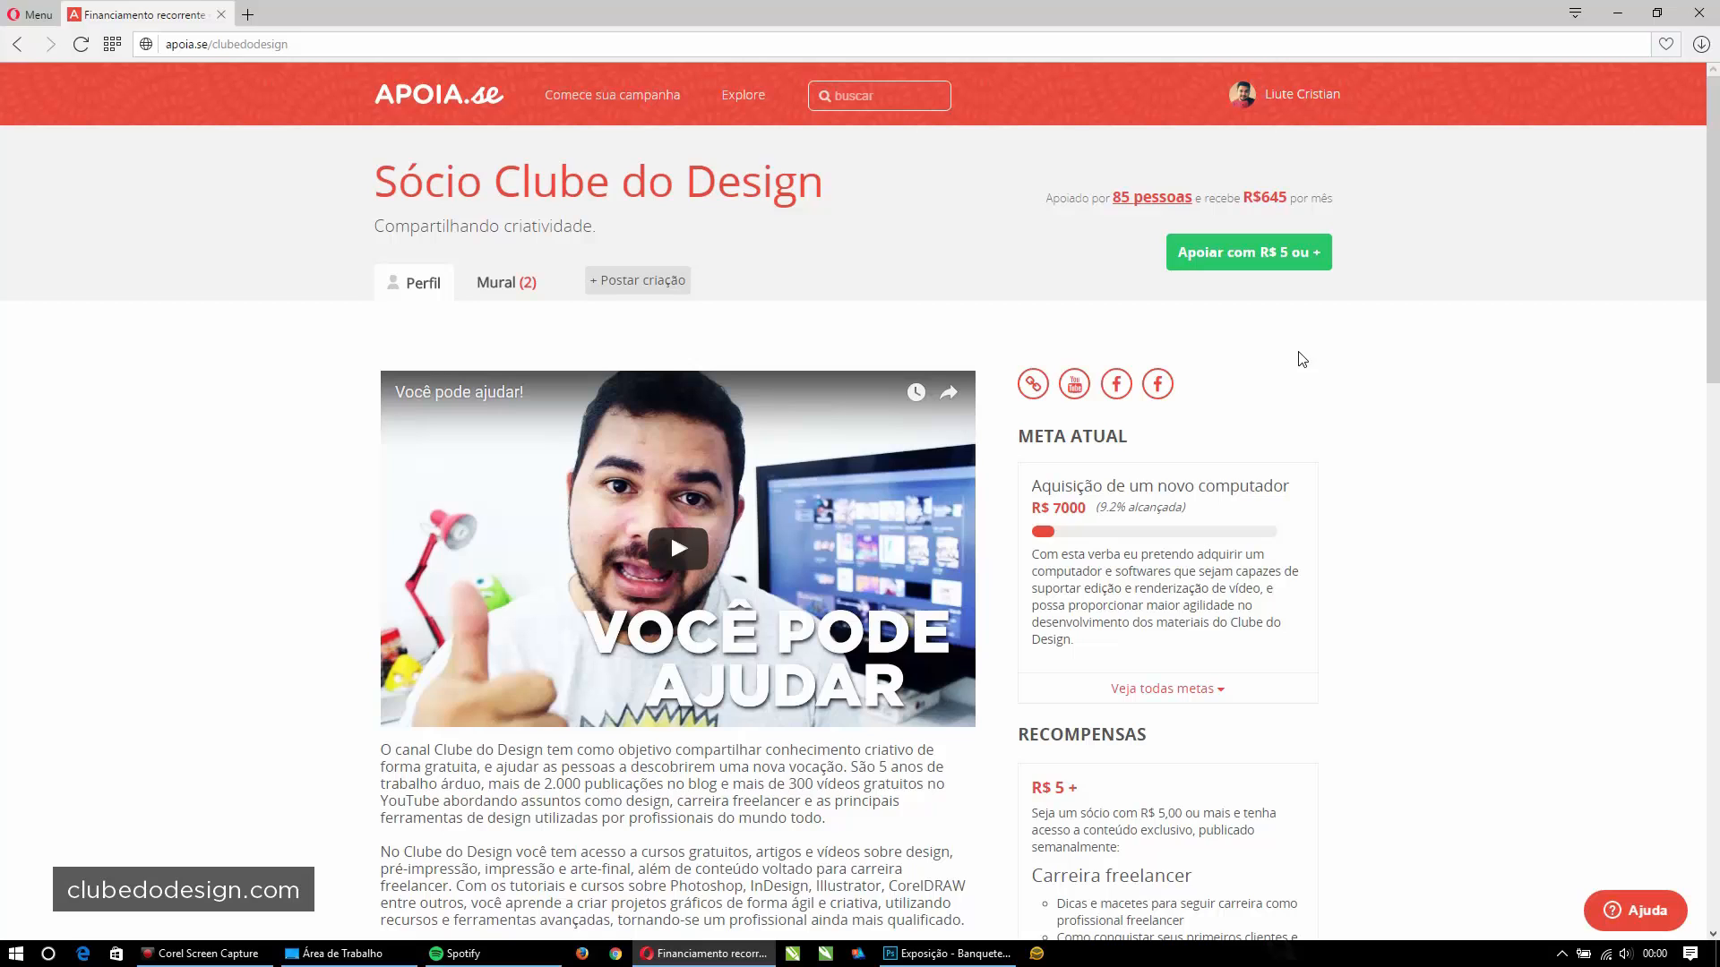
{"action": "left_click", "coordinate": [501, 285]}
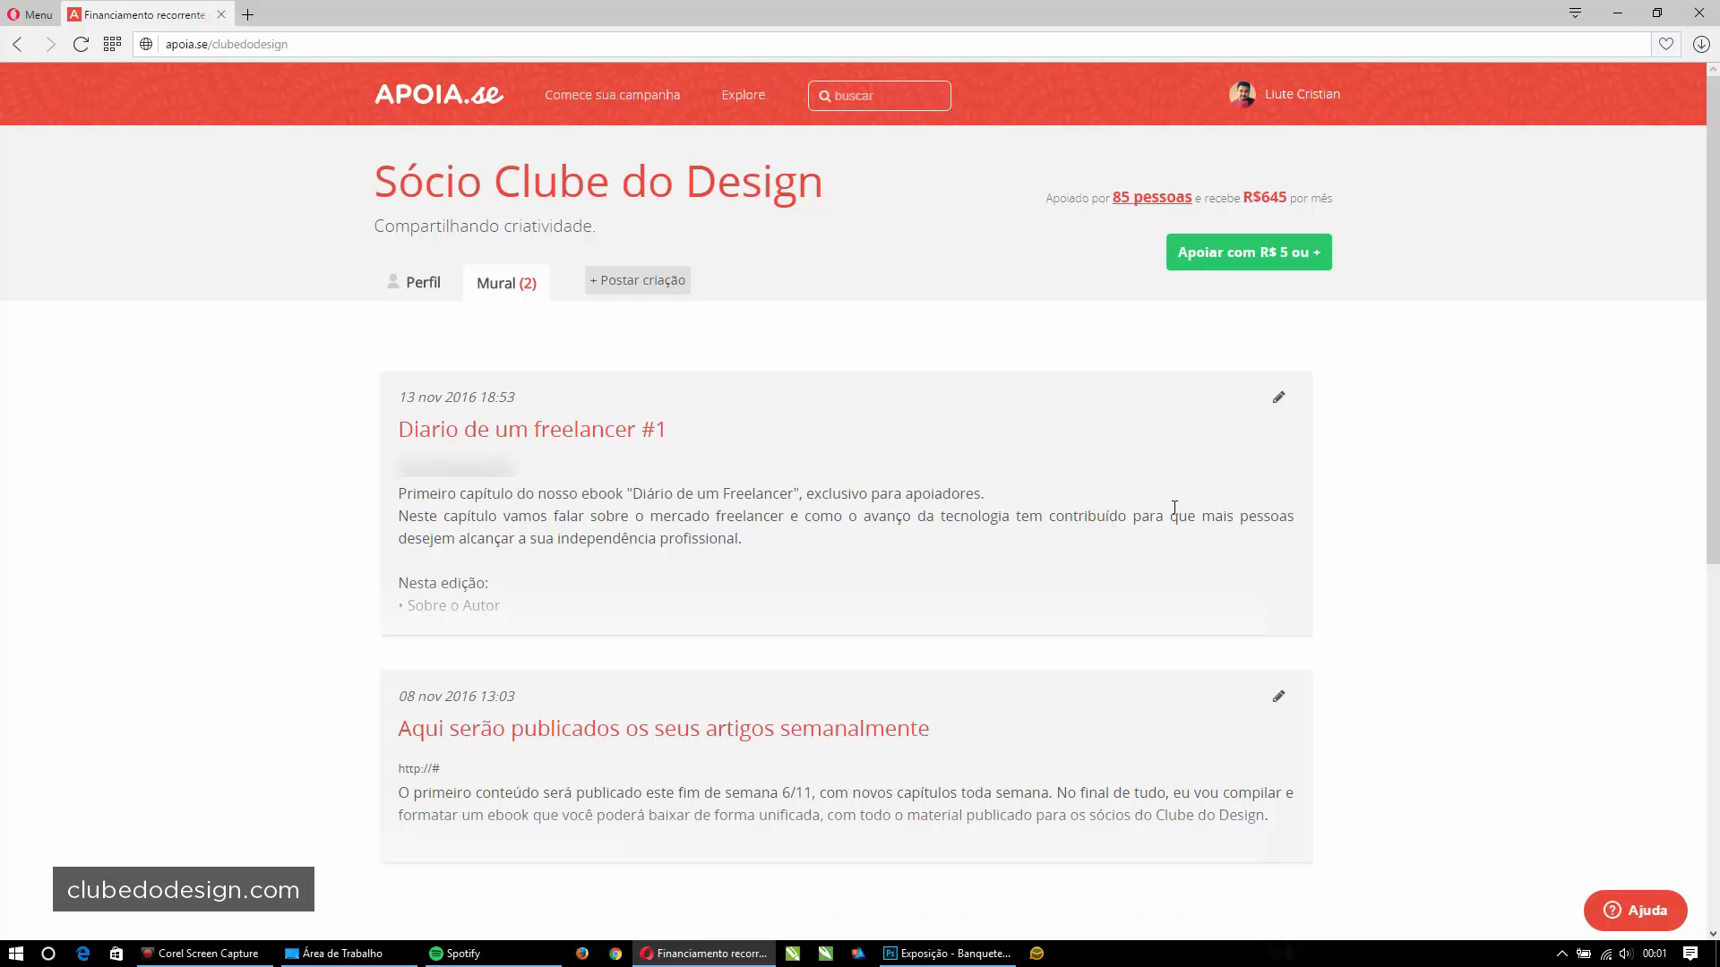
{"action": "key", "text": "alt+Tab"}
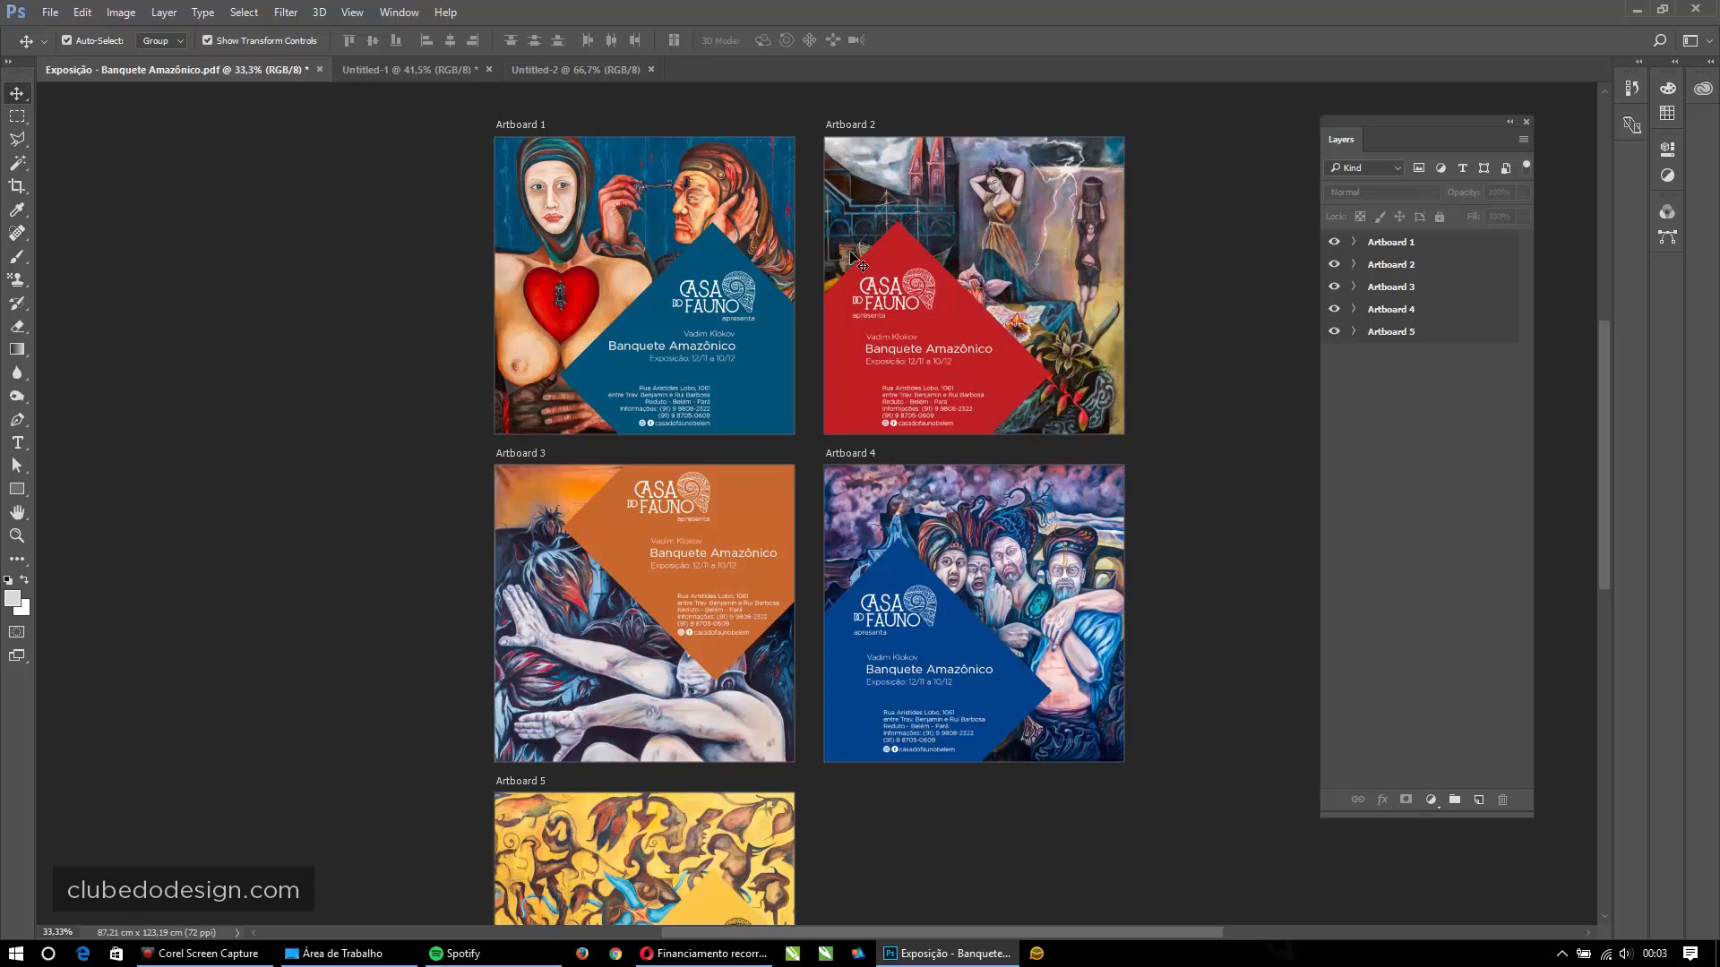
- Create a new 1000 x 1000 px, 72 ppi document from the saved Post 1000x1000 preset
{"action": "key", "text": "ctrl+o"}
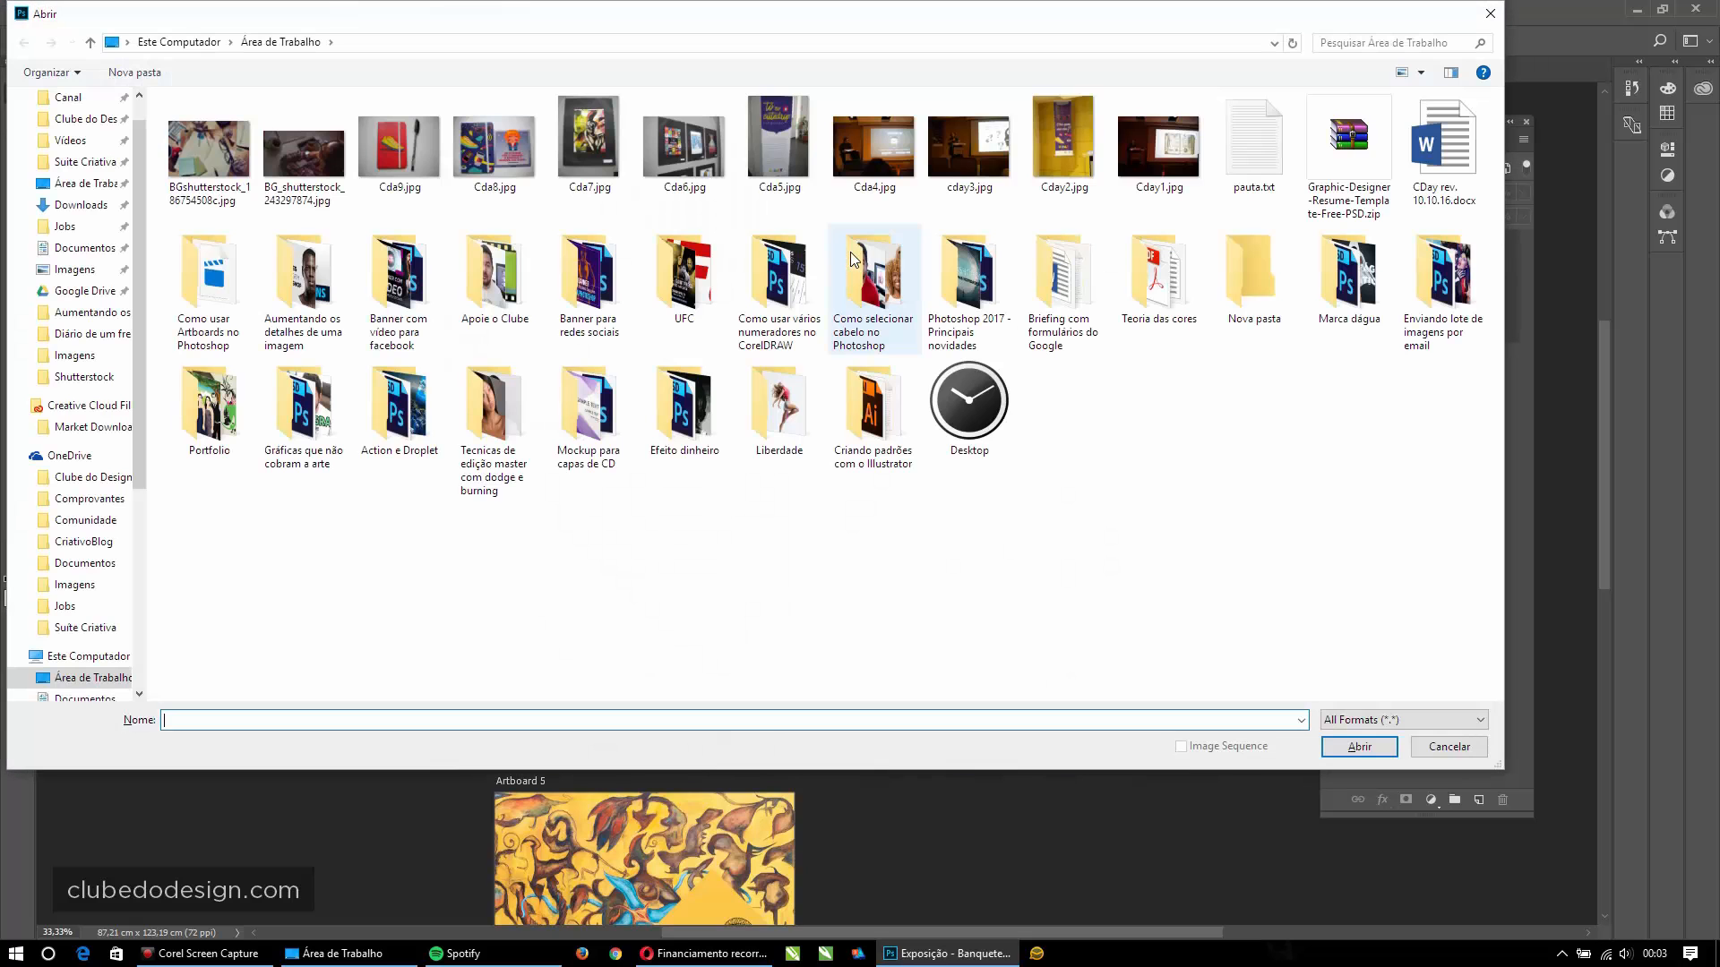
{"action": "key", "text": "Escape"}
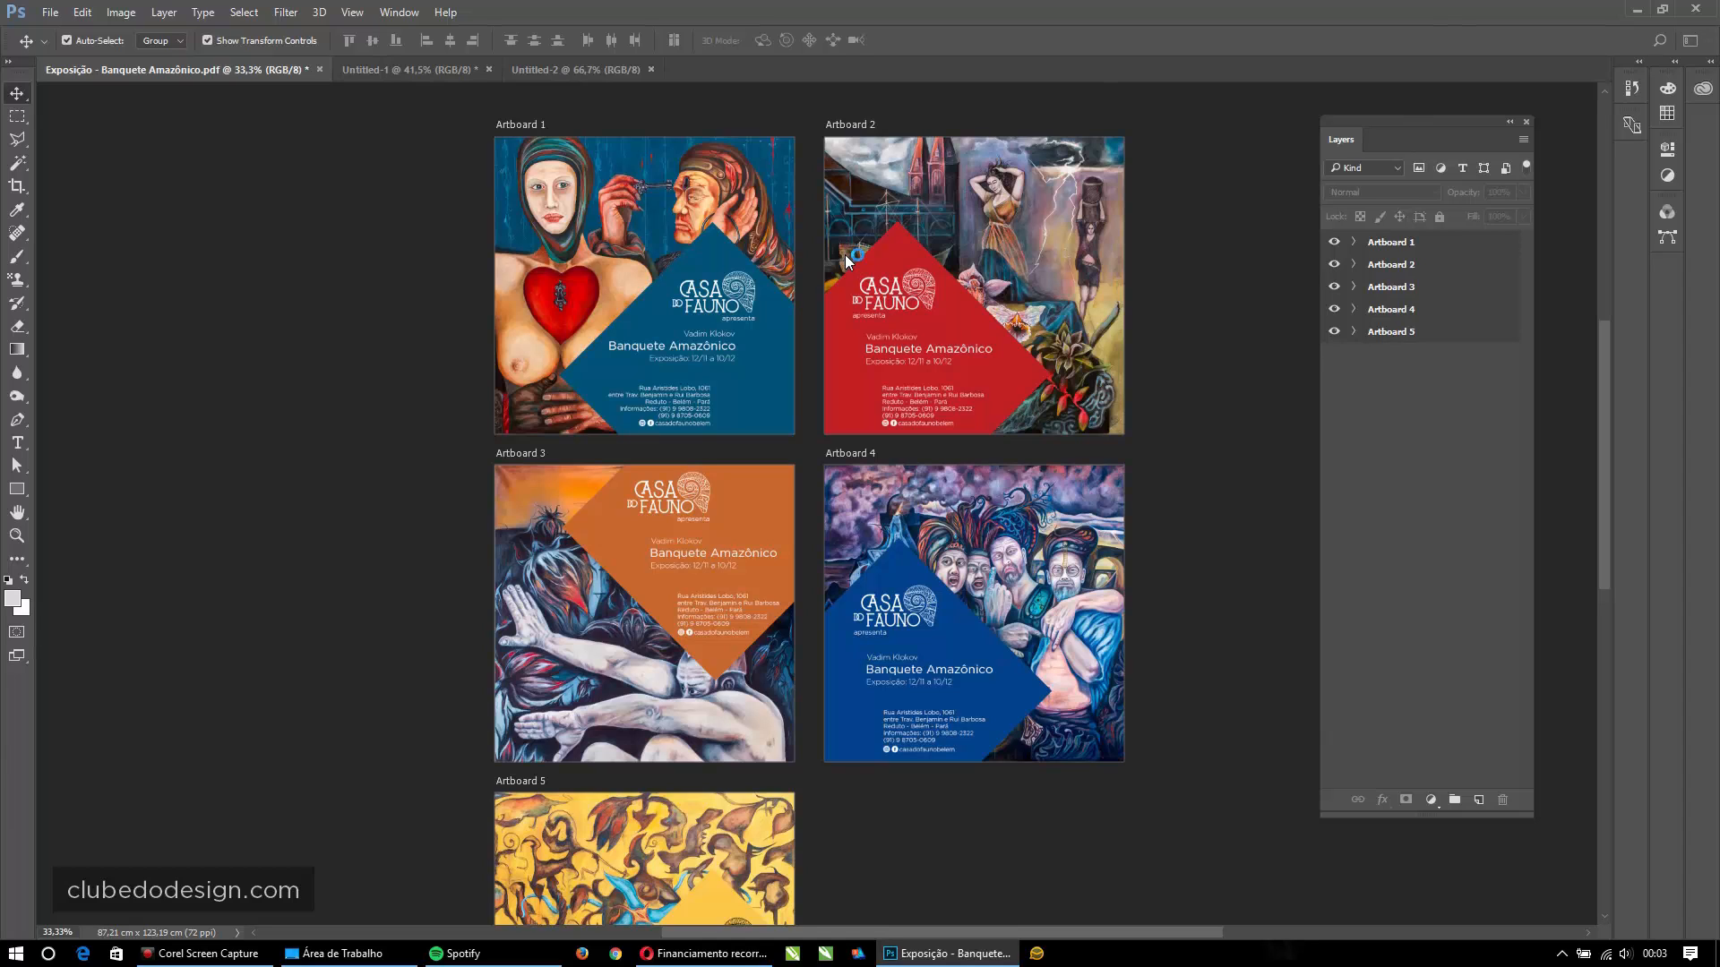
{"action": "key", "text": "ctrl+n"}
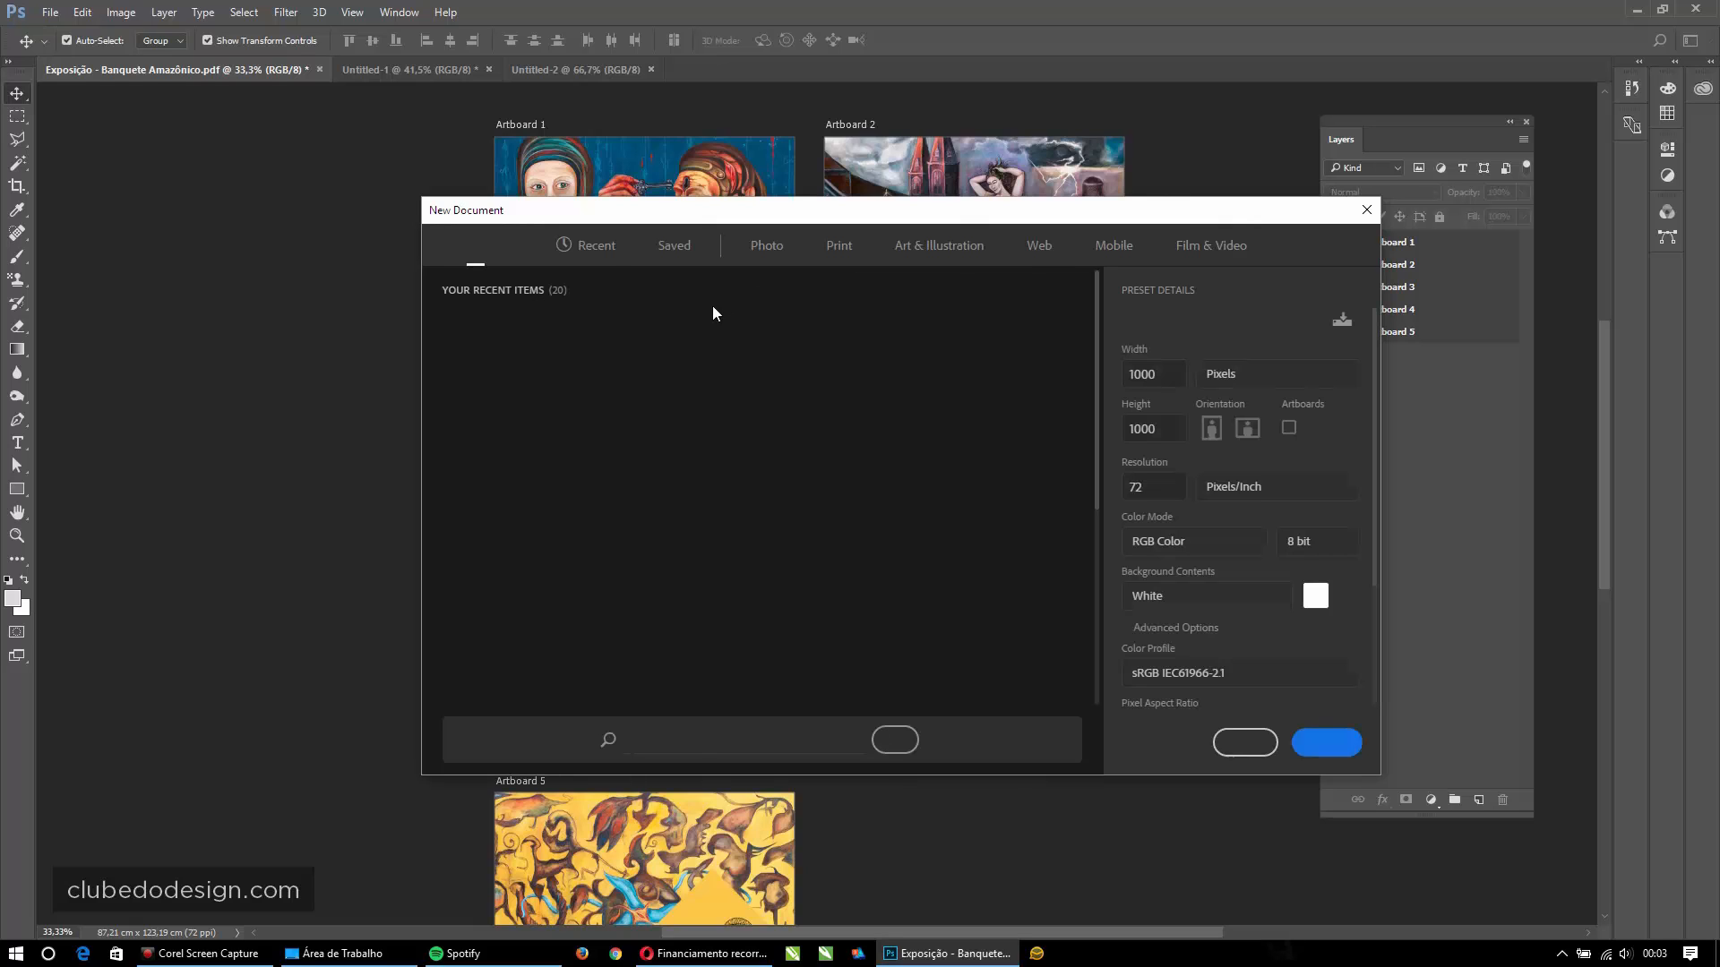
{"action": "left_click", "coordinate": [815, 249]}
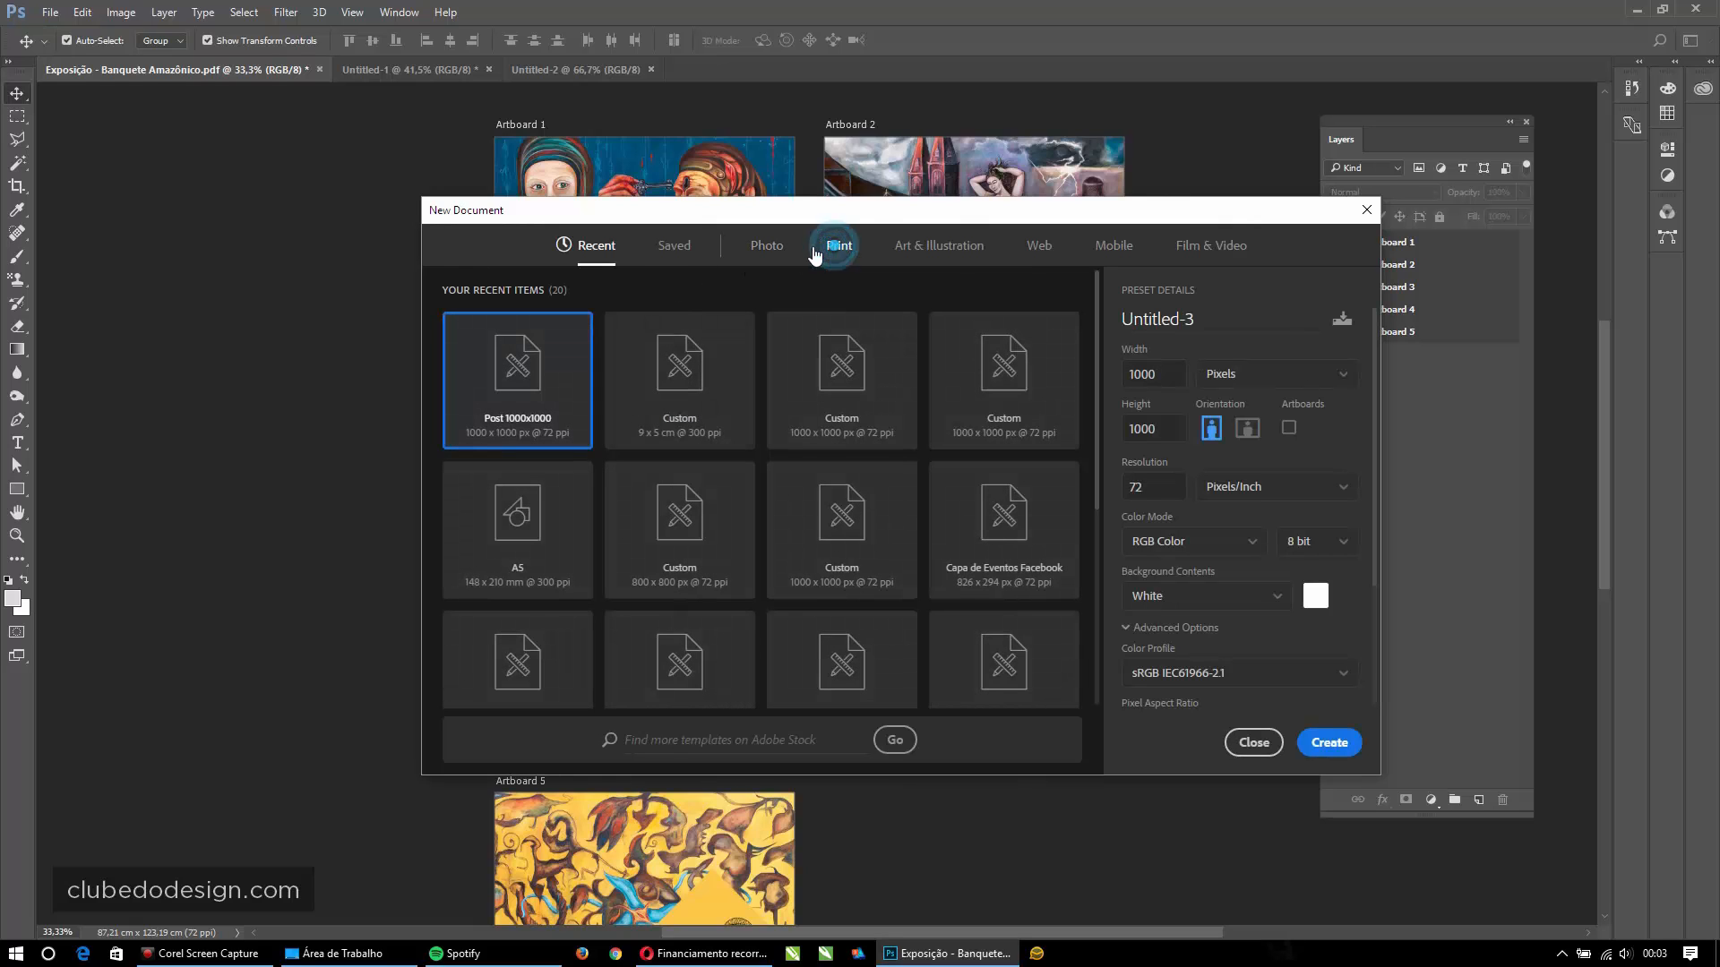
{"action": "left_click", "coordinate": [759, 247]}
{"action": "left_click", "coordinate": [676, 247]}
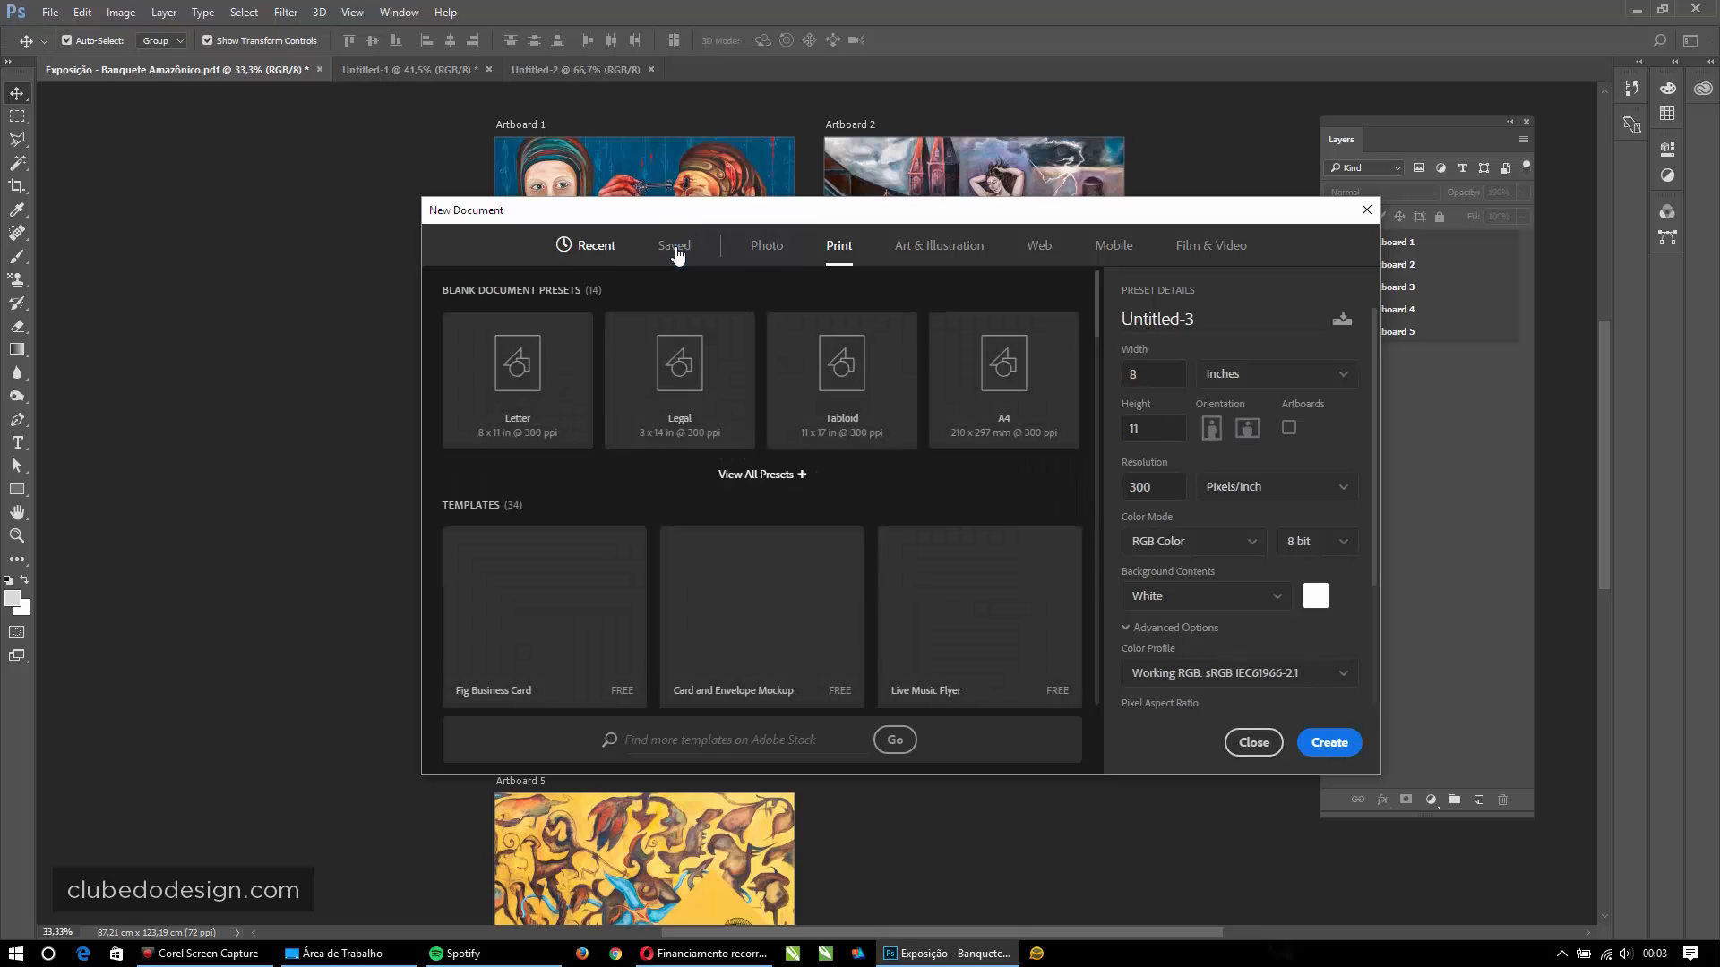
{"action": "left_click", "coordinate": [677, 248]}
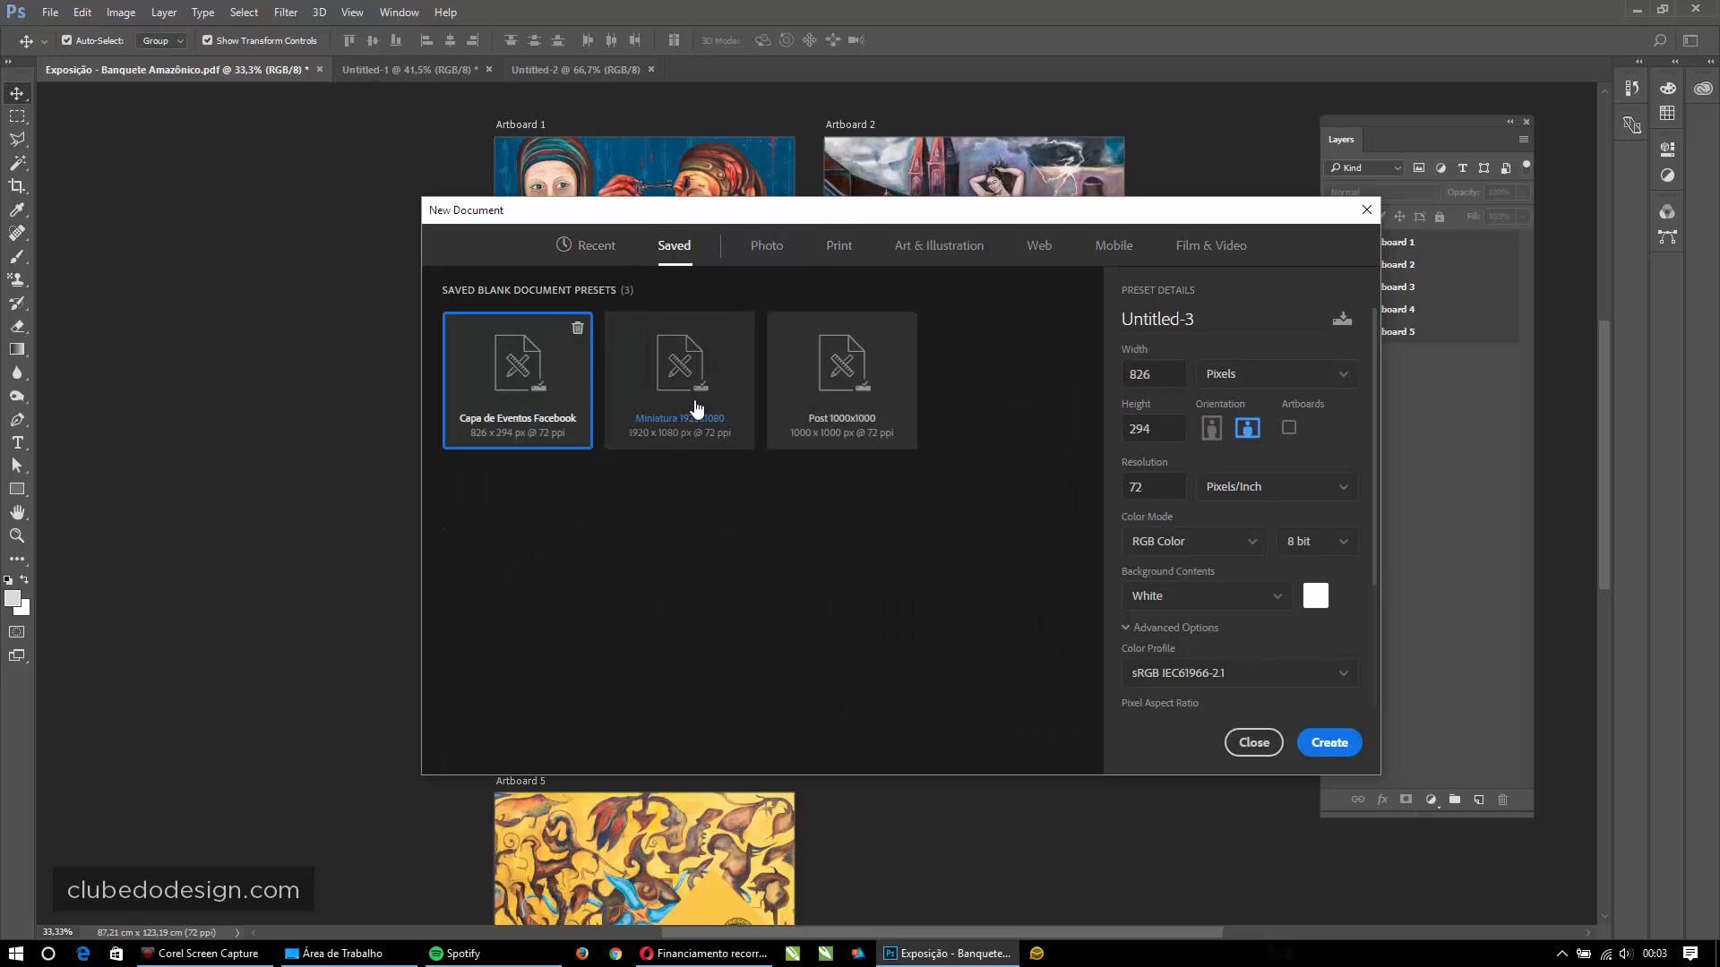
{"action": "left_click", "coordinate": [838, 376]}
{"action": "left_click", "coordinate": [1329, 742]}
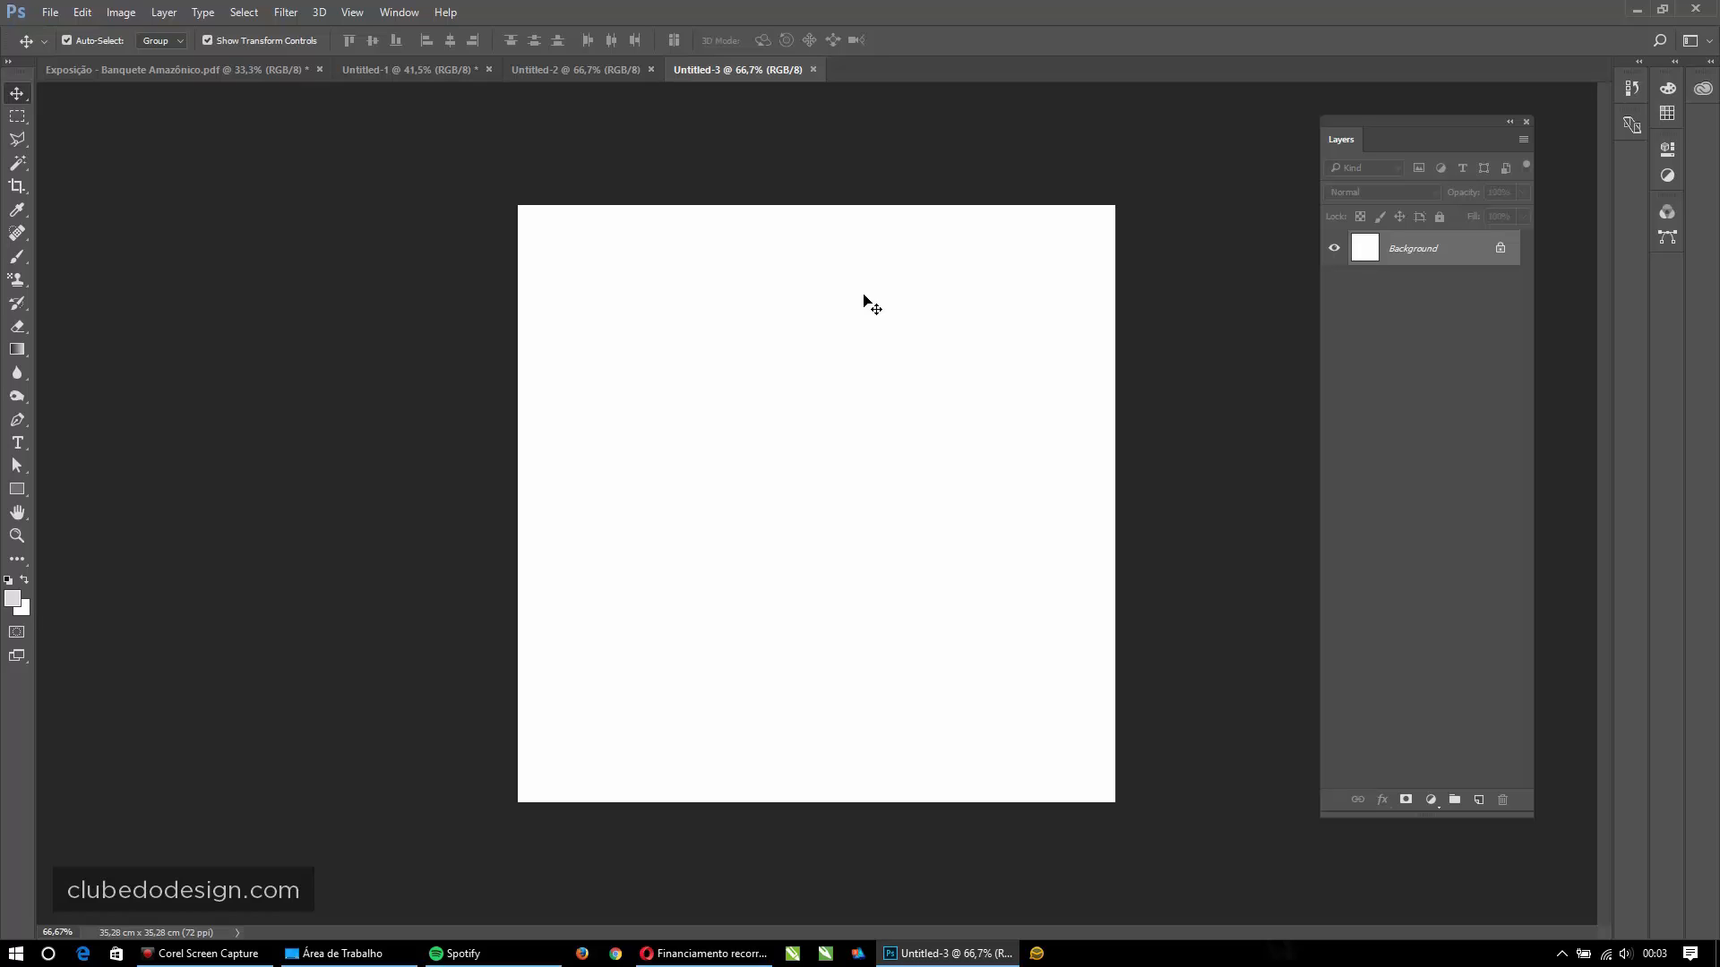
- Return to the Exposição - Banquete Amazônico.pdf document and look over its artboards
{"action": "left_click", "coordinate": [163, 70]}
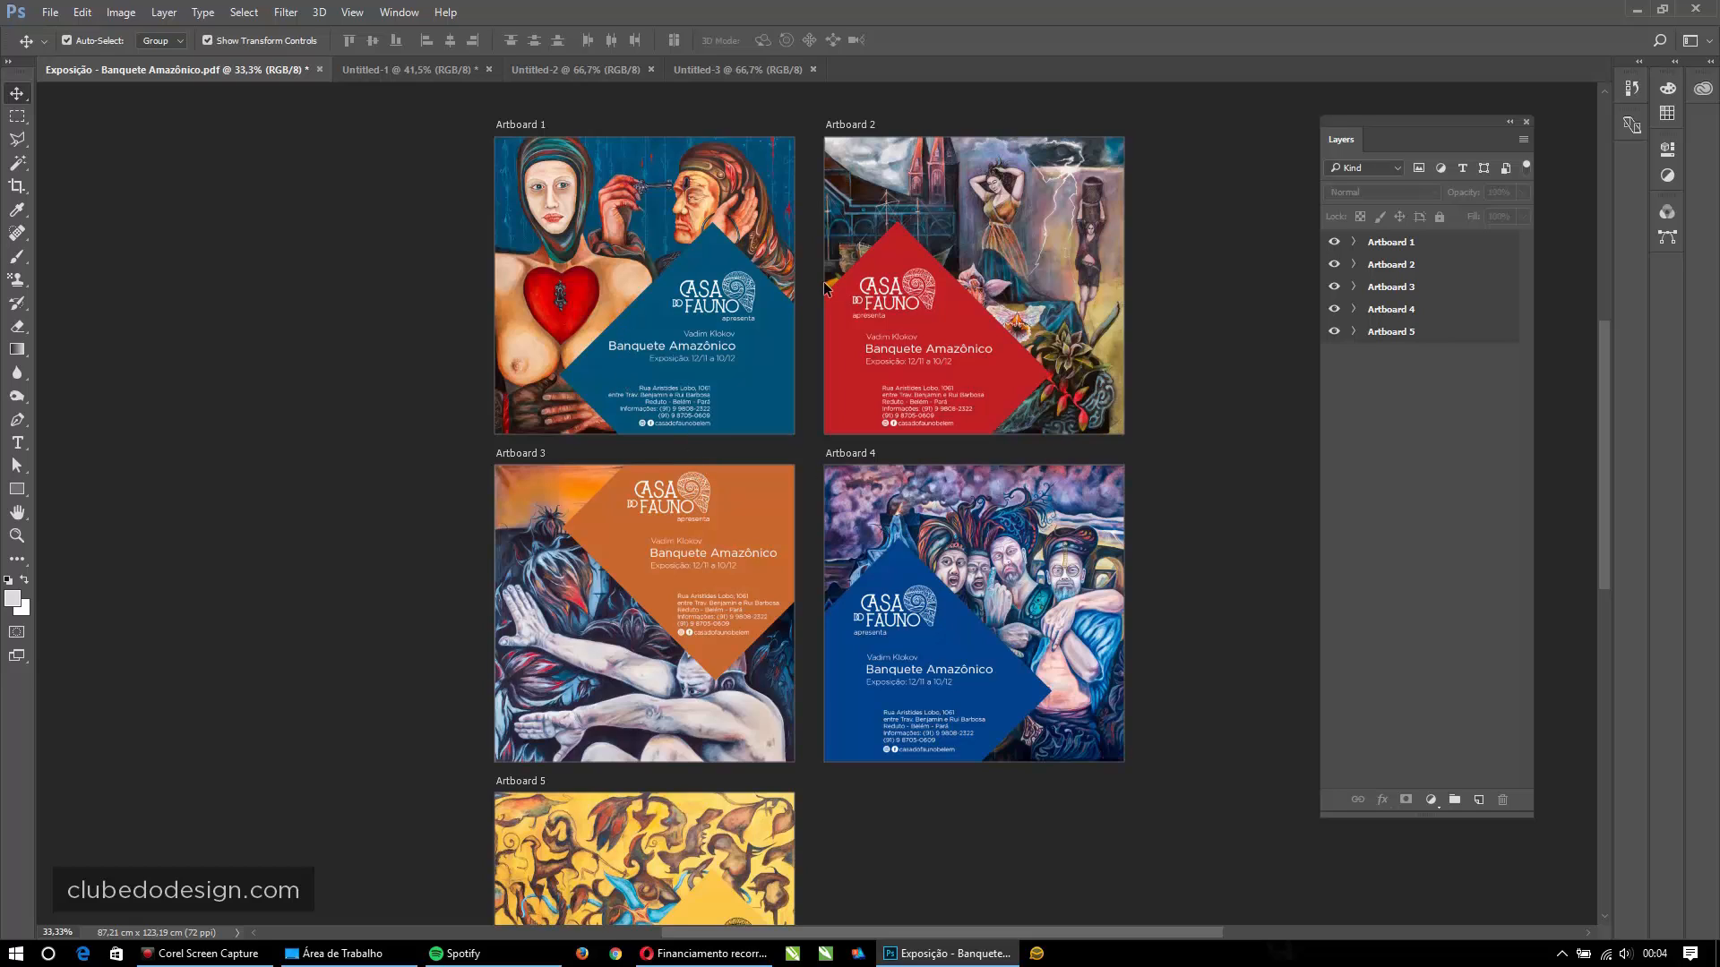
{"action": "scroll", "coordinate": [886, 743], "scroll_direction": "down", "scroll_amount": 2}
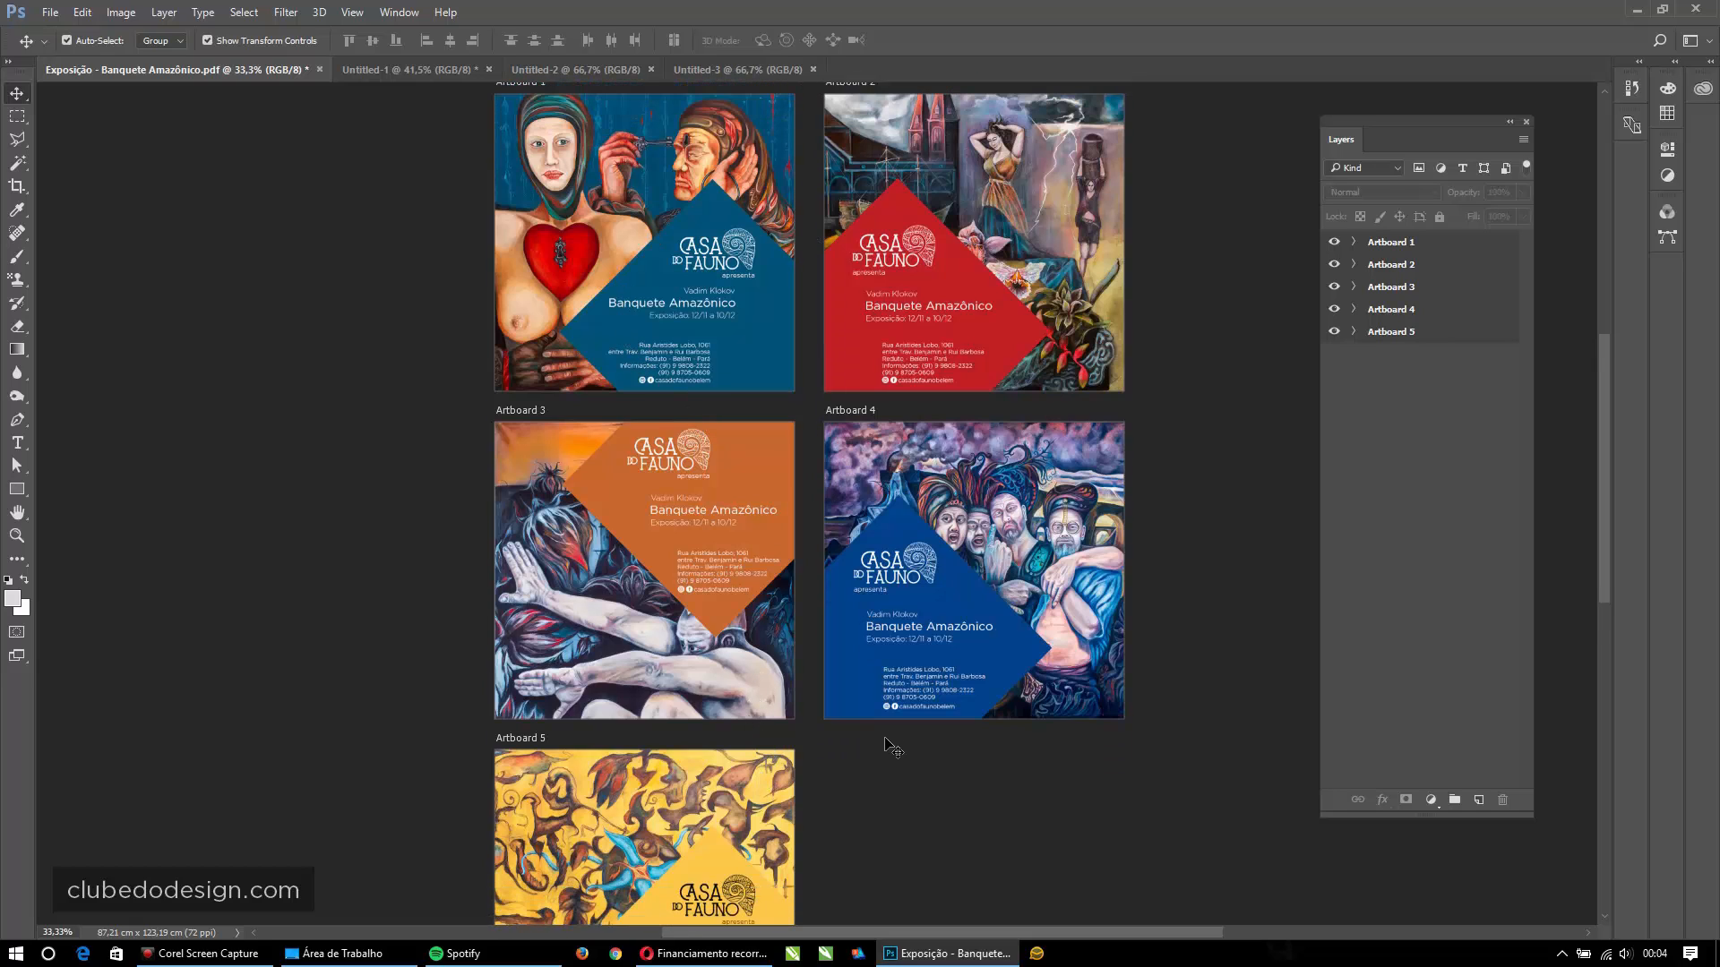
{"action": "scroll", "coordinate": [892, 746], "scroll_direction": "up", "scroll_amount": 1}
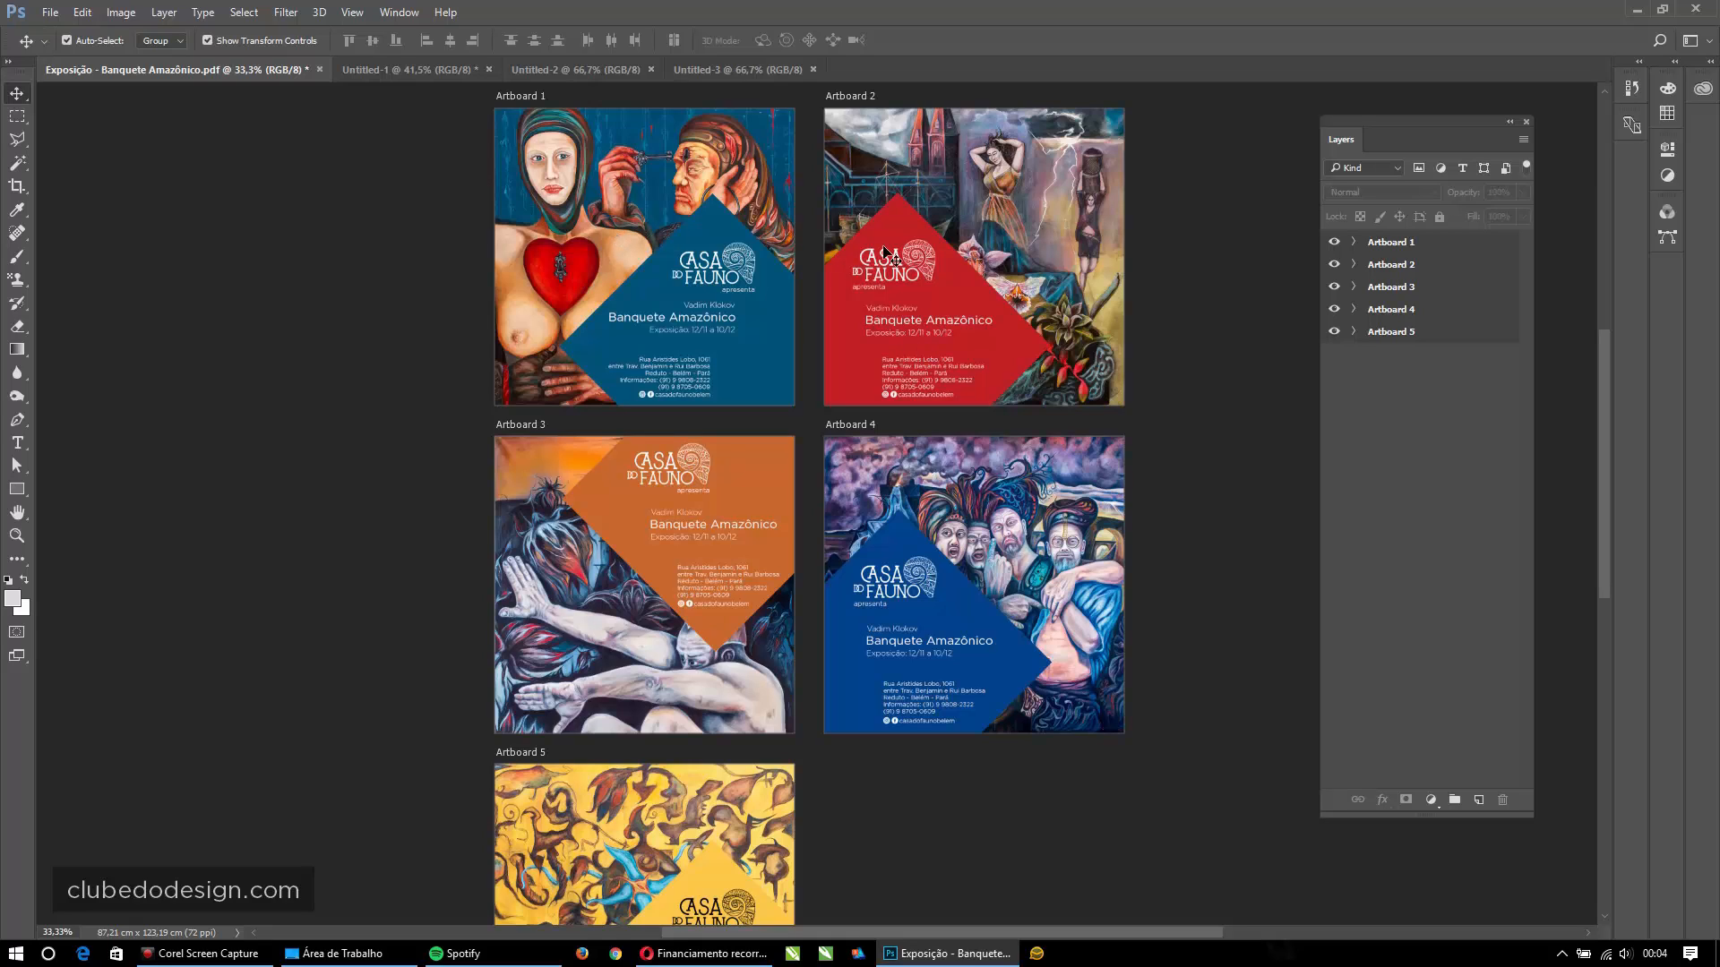
{"action": "scroll", "coordinate": [885, 253], "scroll_direction": "down", "scroll_amount": 2}
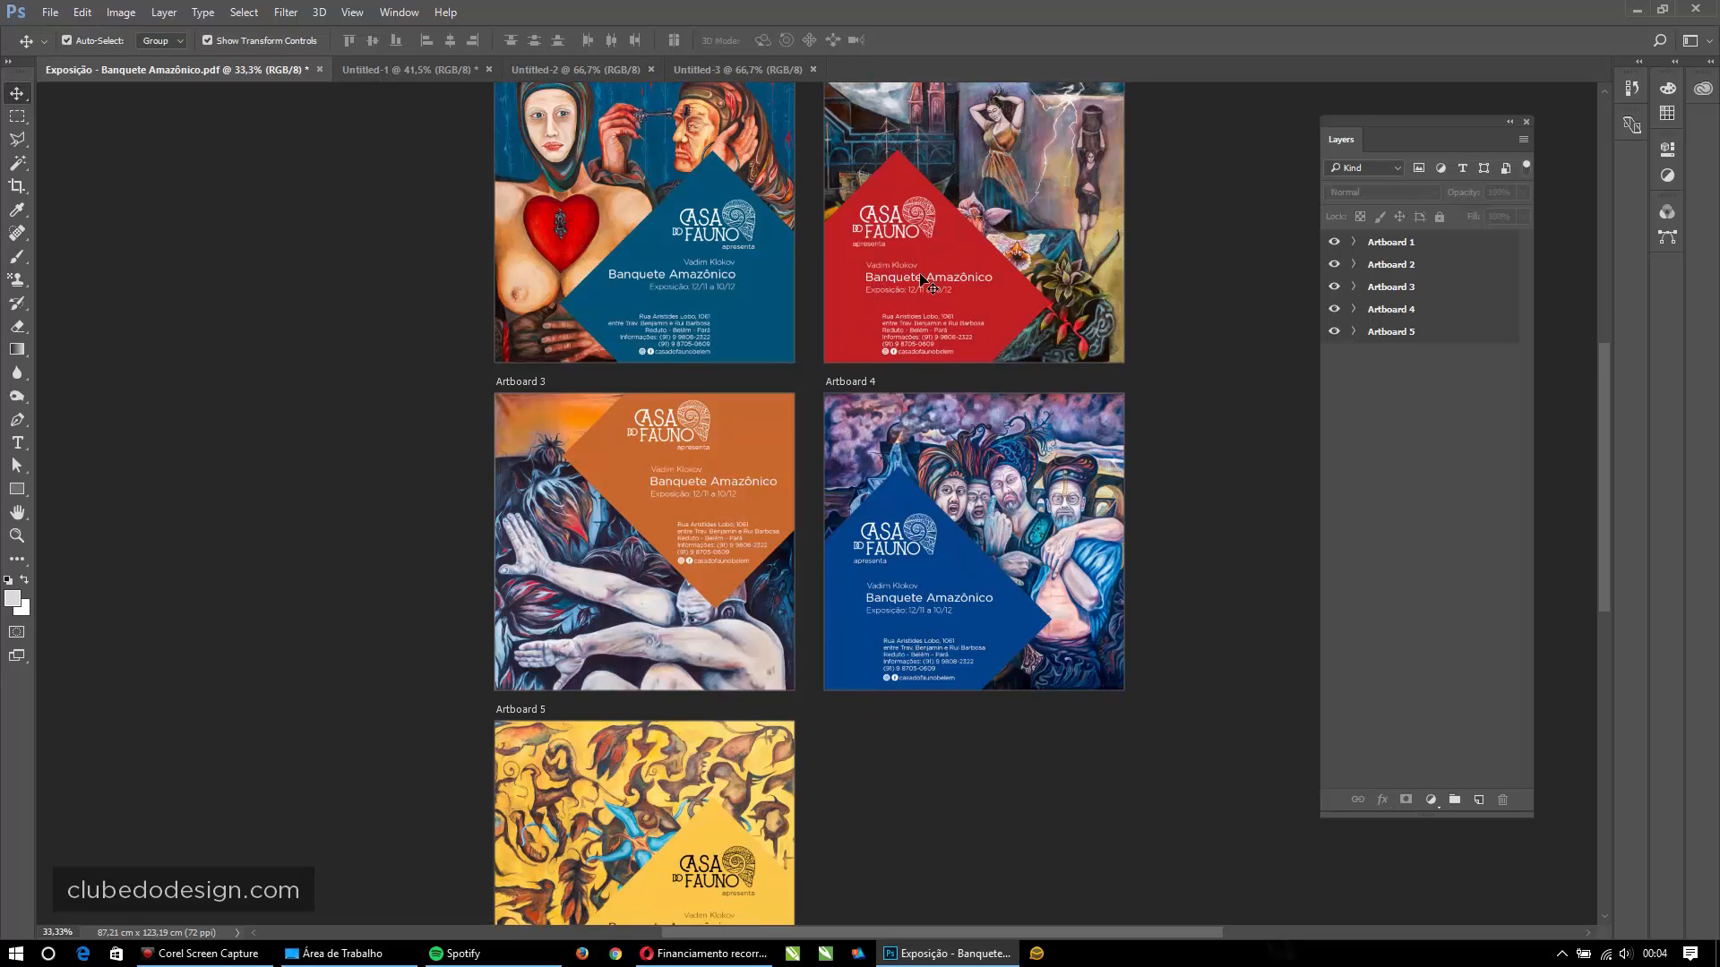
{"action": "scroll", "coordinate": [975, 499], "scroll_direction": "up", "scroll_amount": 3}
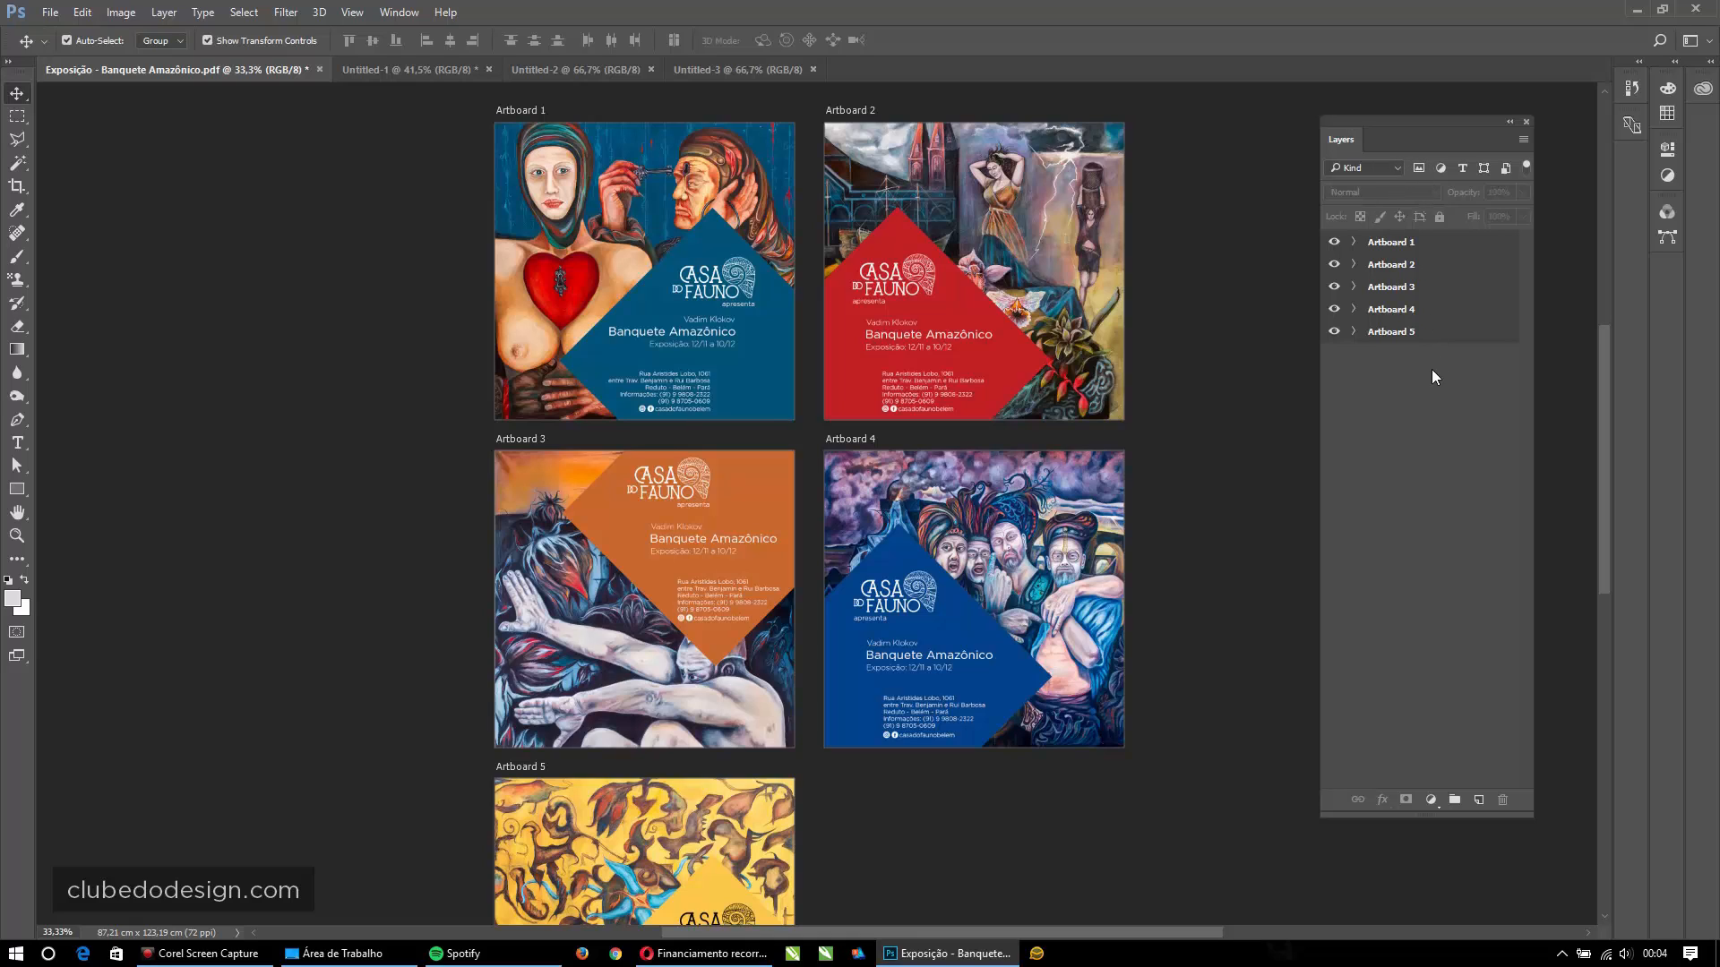
- Expand Artboard 1's layers, select its blue diamond and choose the Move tool
{"action": "left_click", "coordinate": [1354, 242]}
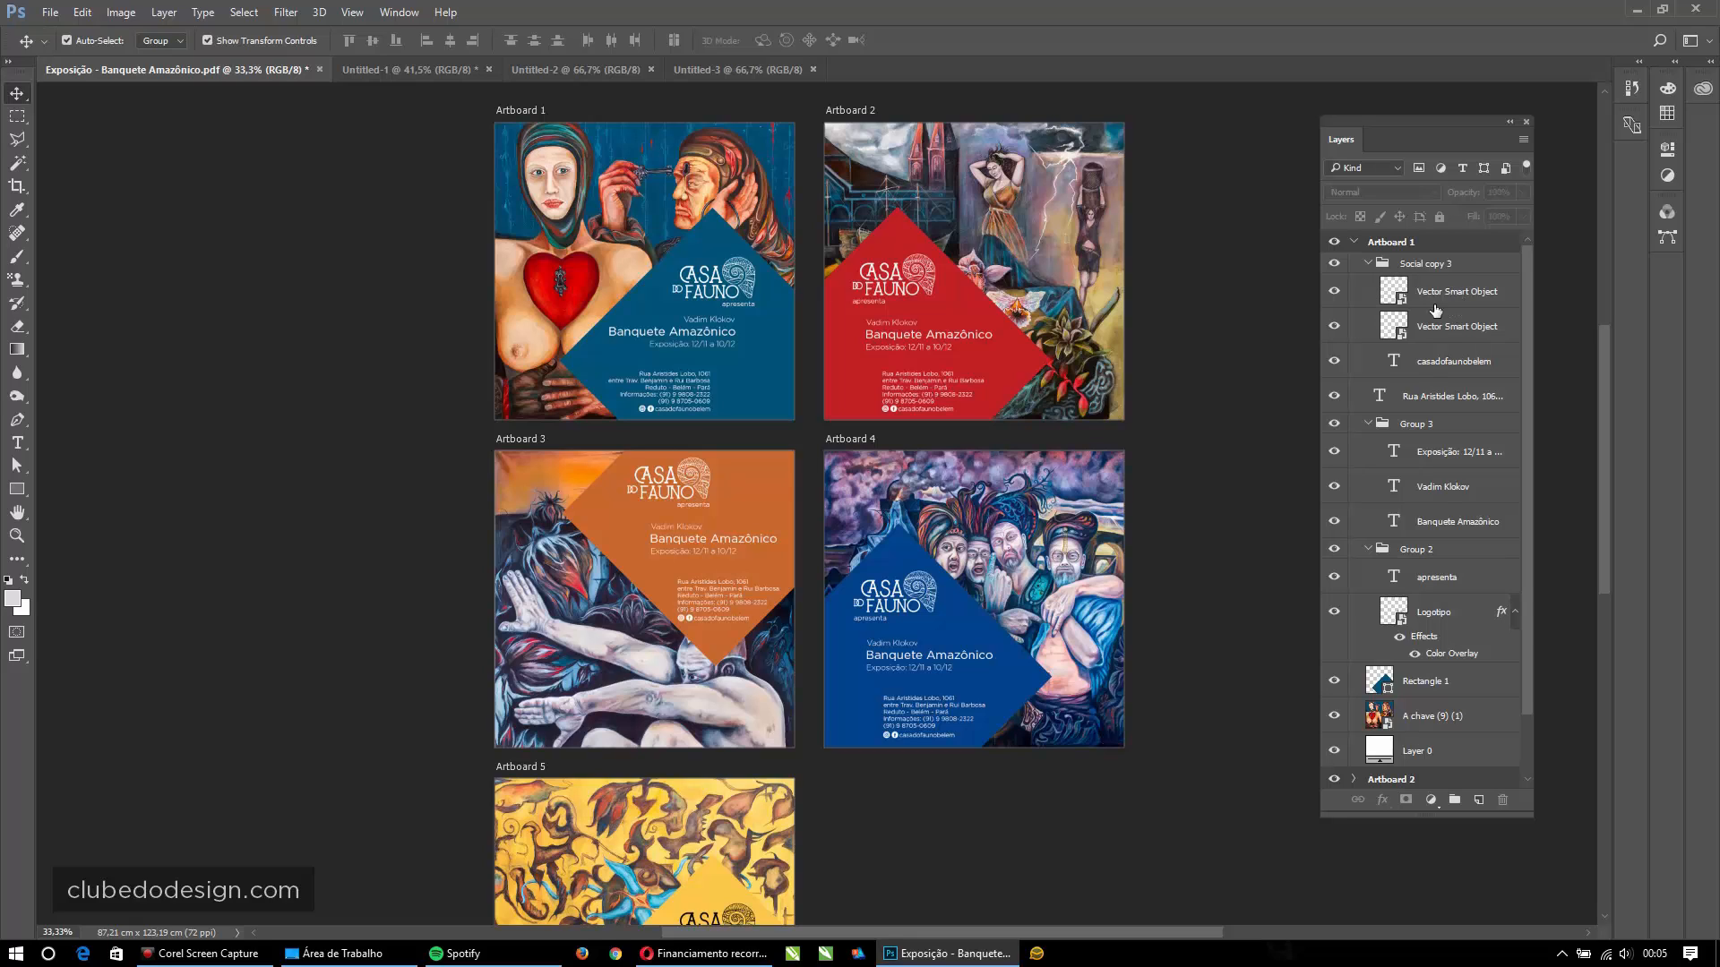
{"action": "left_click", "coordinate": [691, 238]}
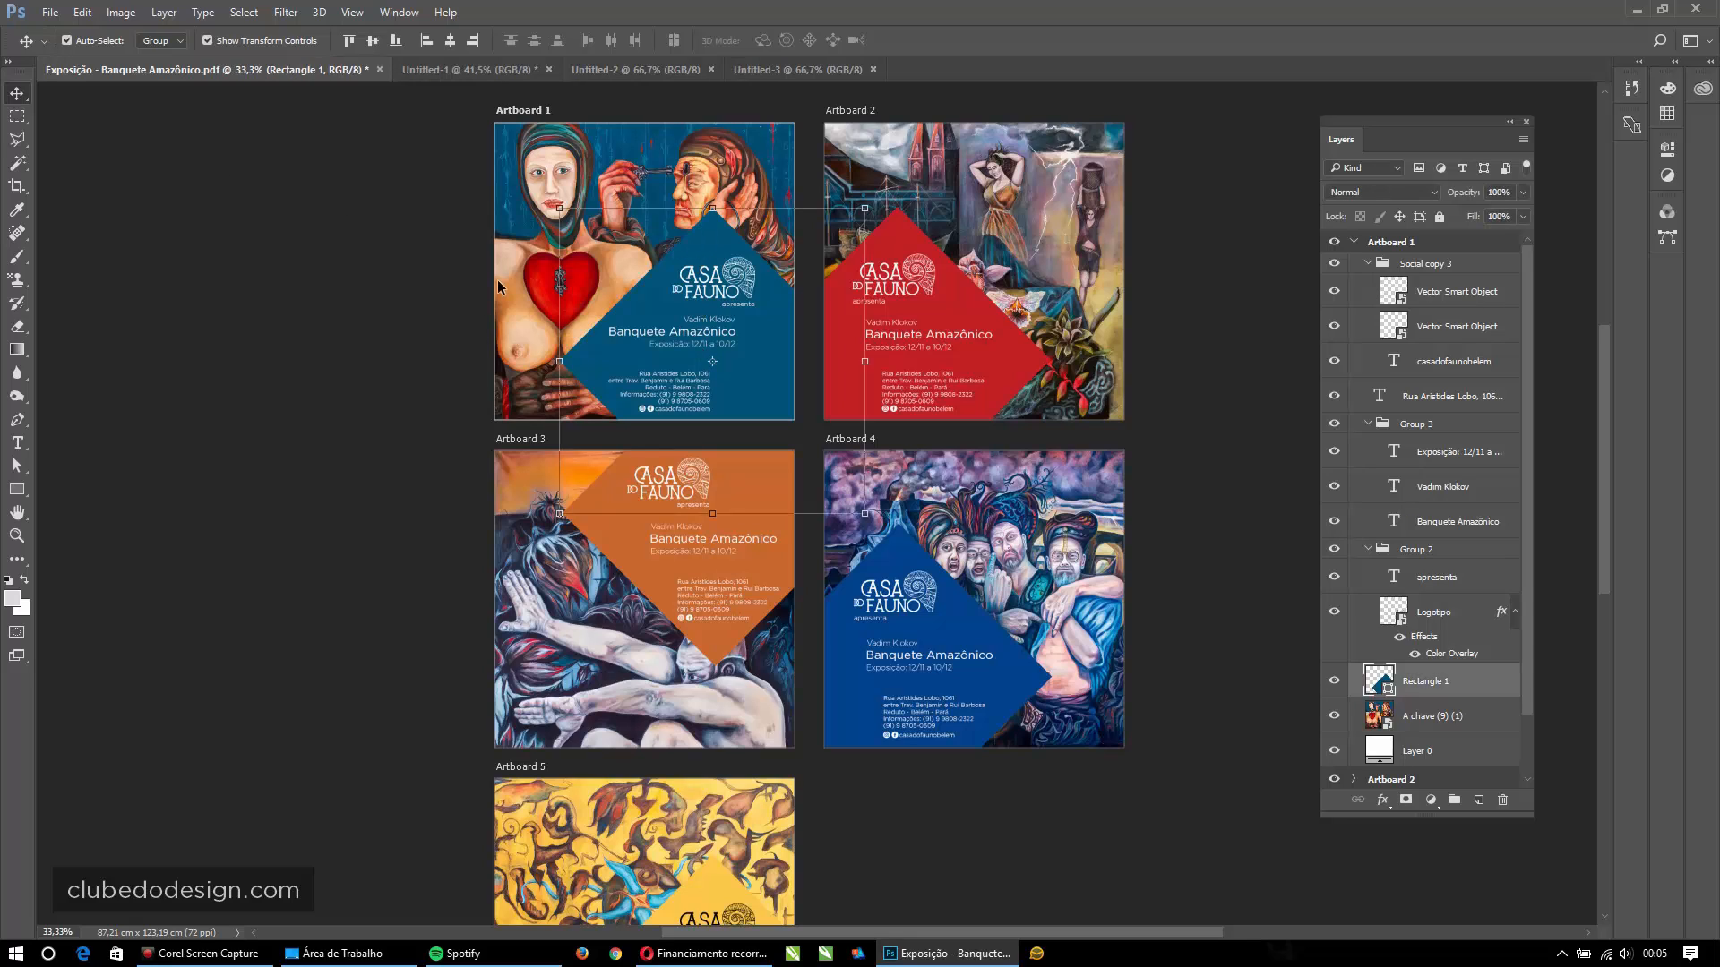
{"action": "left_click", "coordinate": [12, 93]}
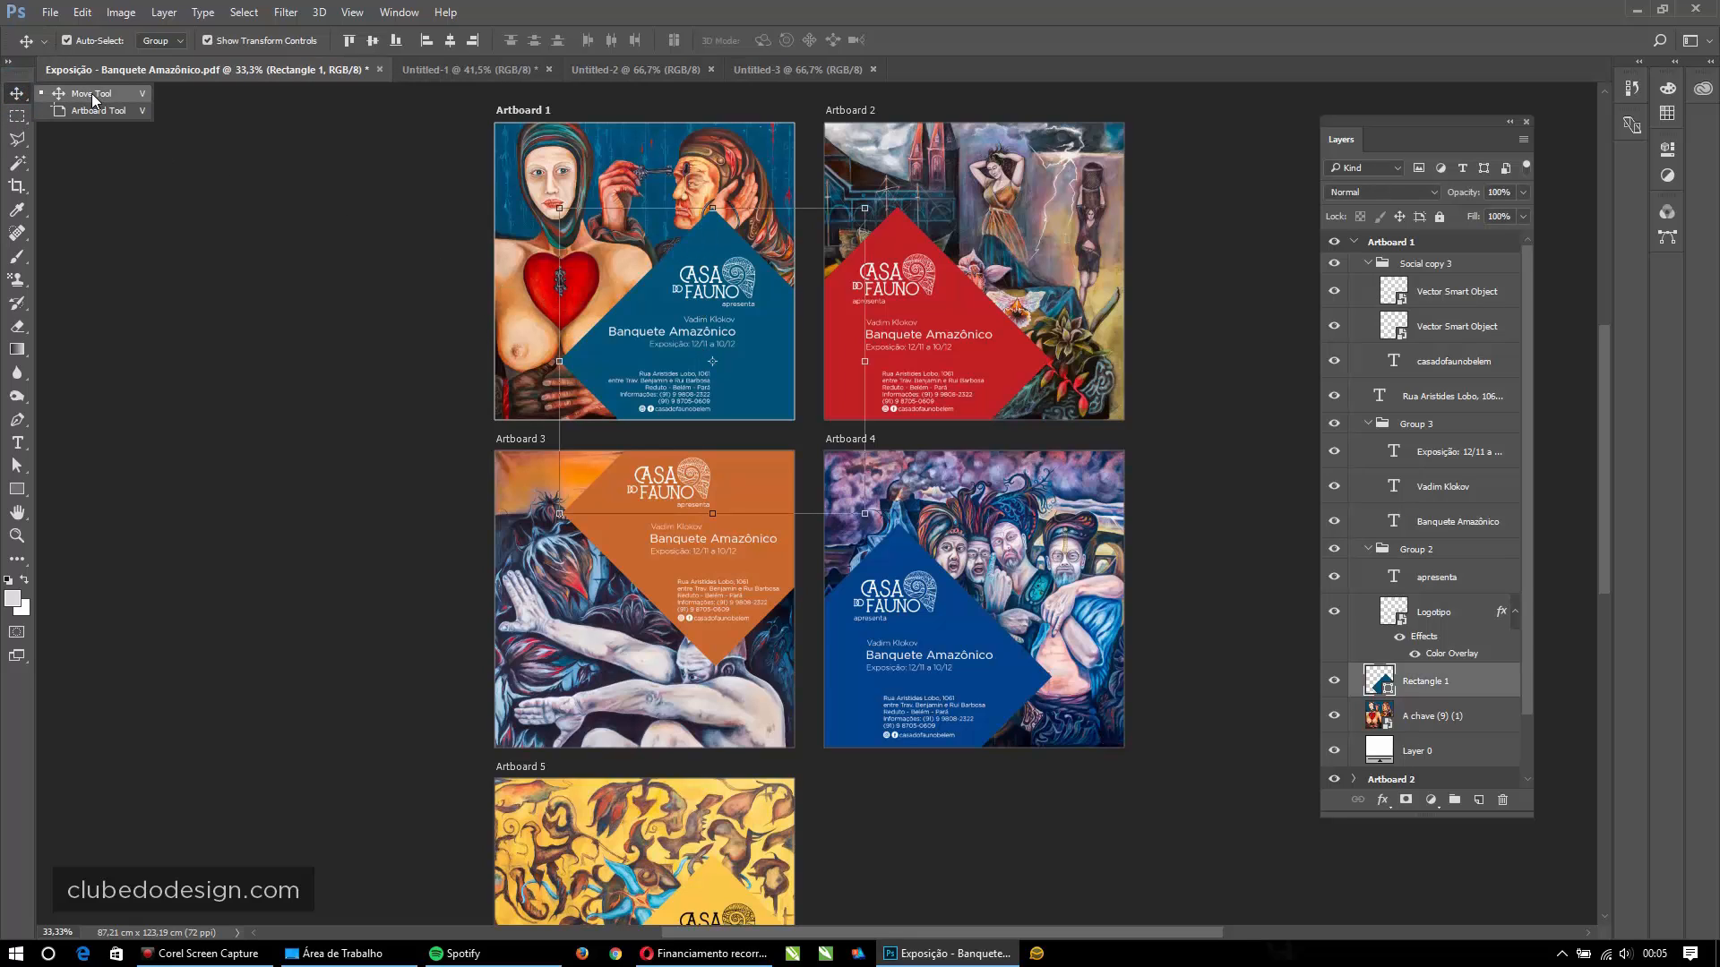
{"action": "left_click", "coordinate": [89, 93]}
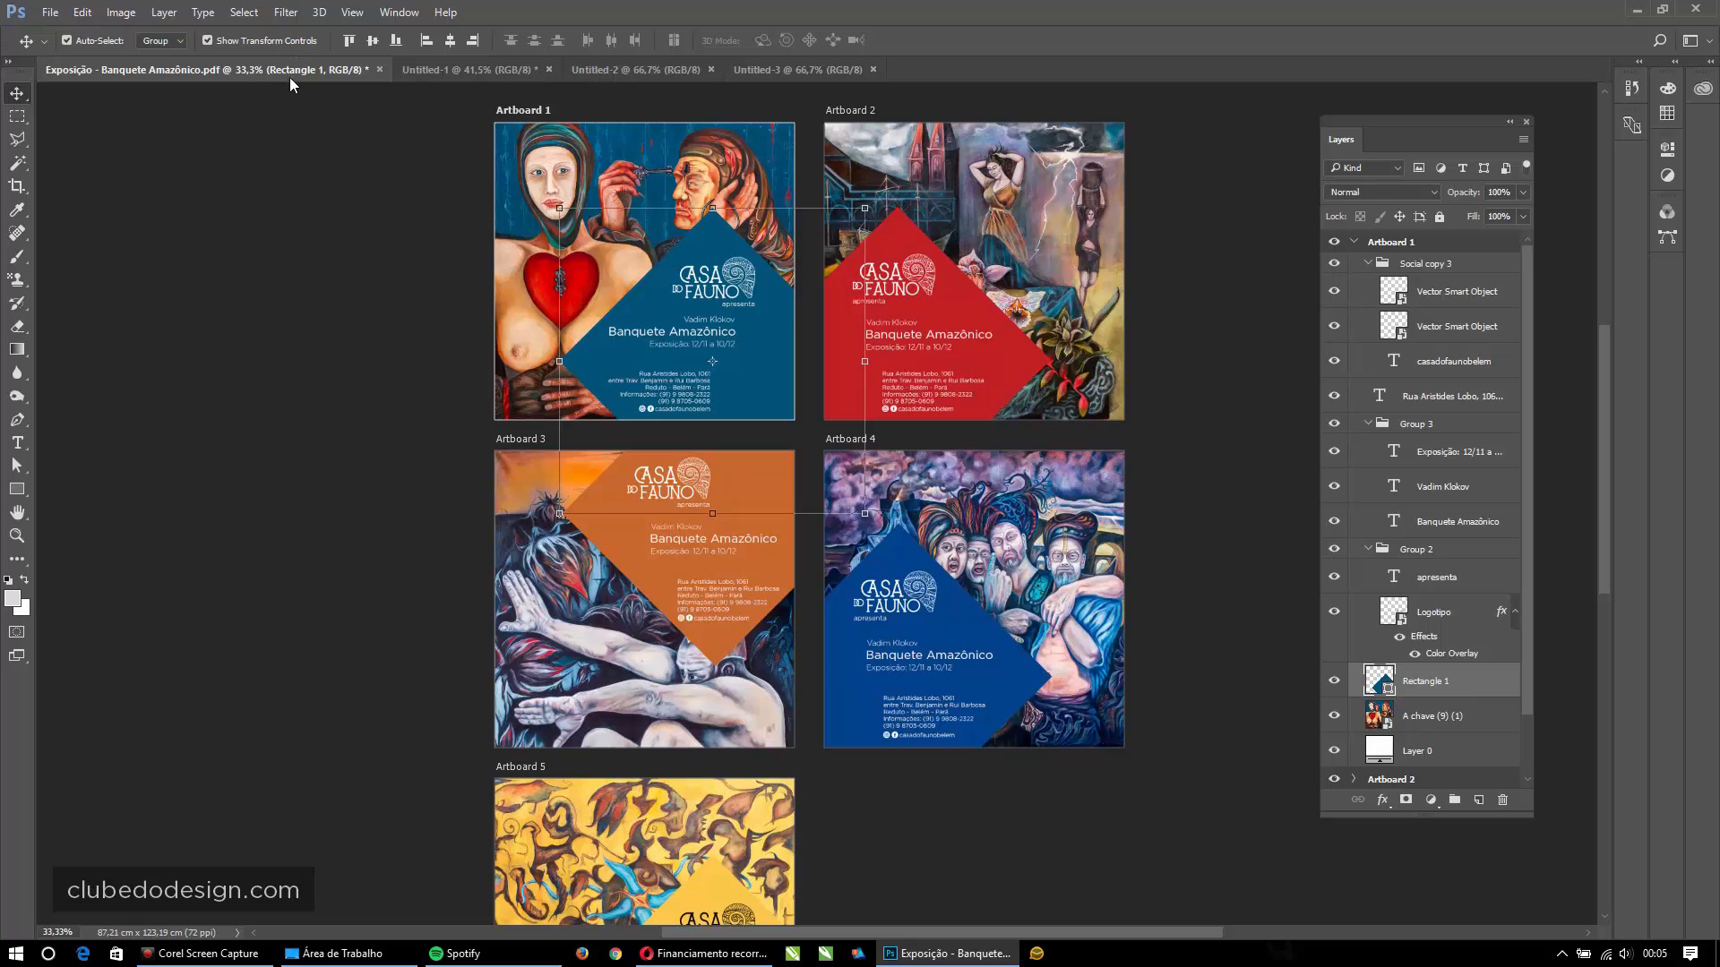
- Select Artboard 2's background painting, then Artboard 1's blue diamond and background painting to examine where their layers sit
{"action": "left_click", "coordinate": [989, 296]}
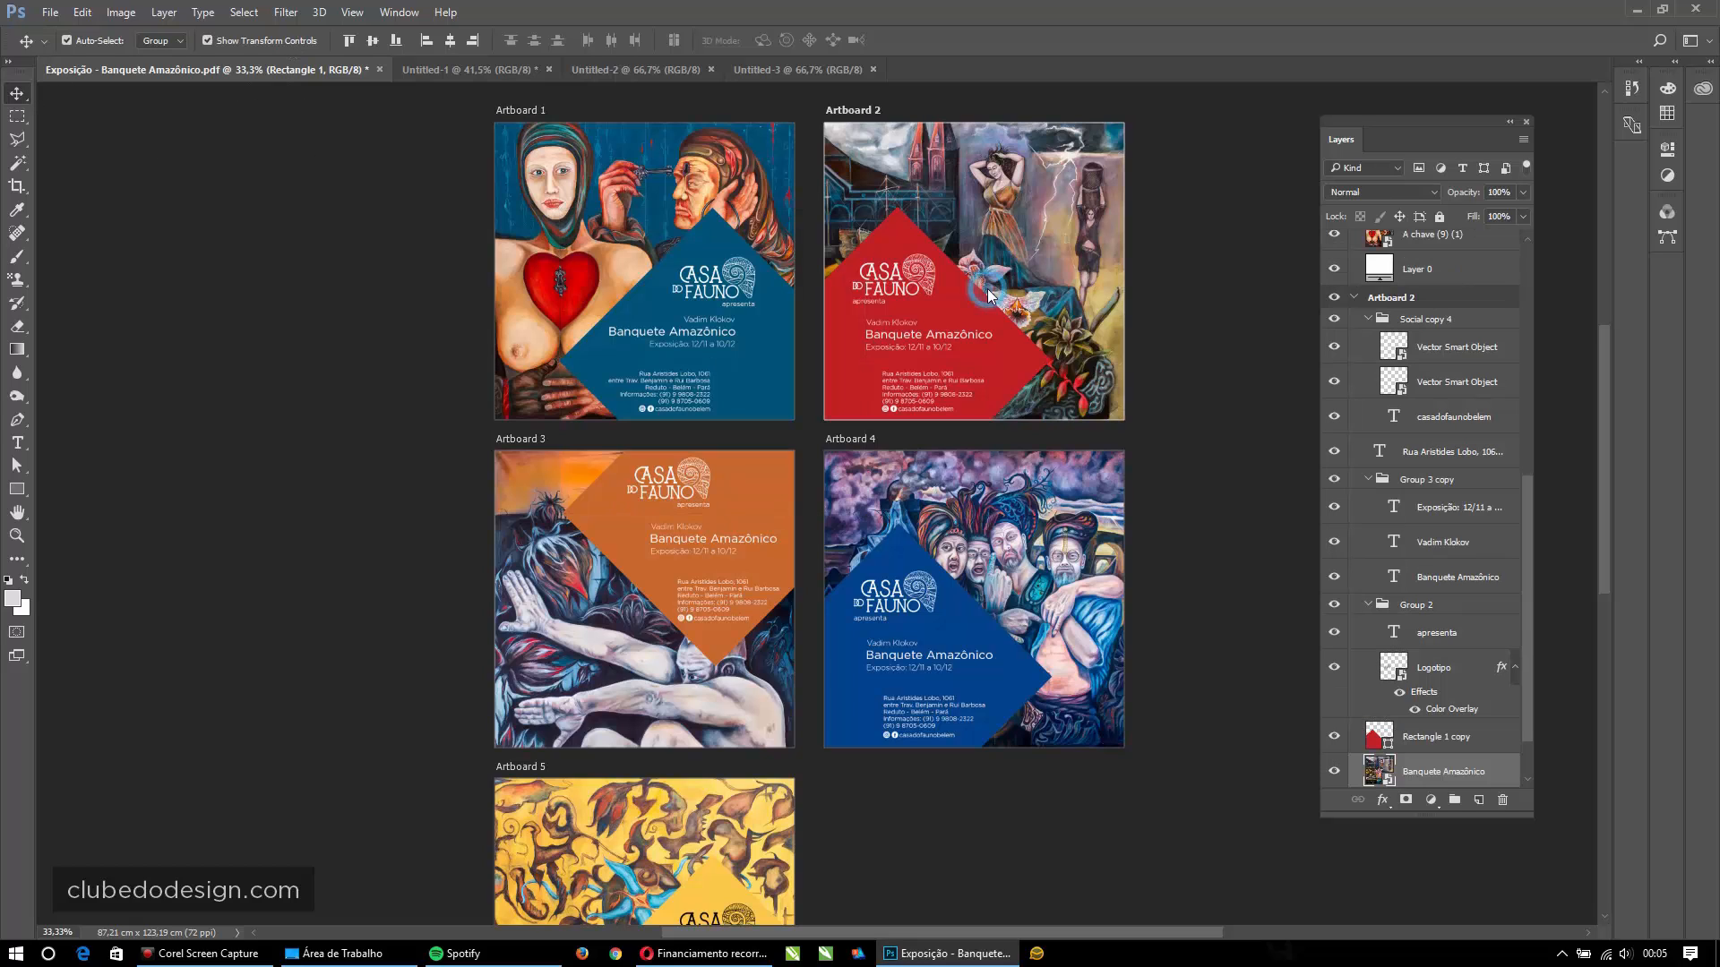
{"action": "left_click", "coordinate": [712, 307]}
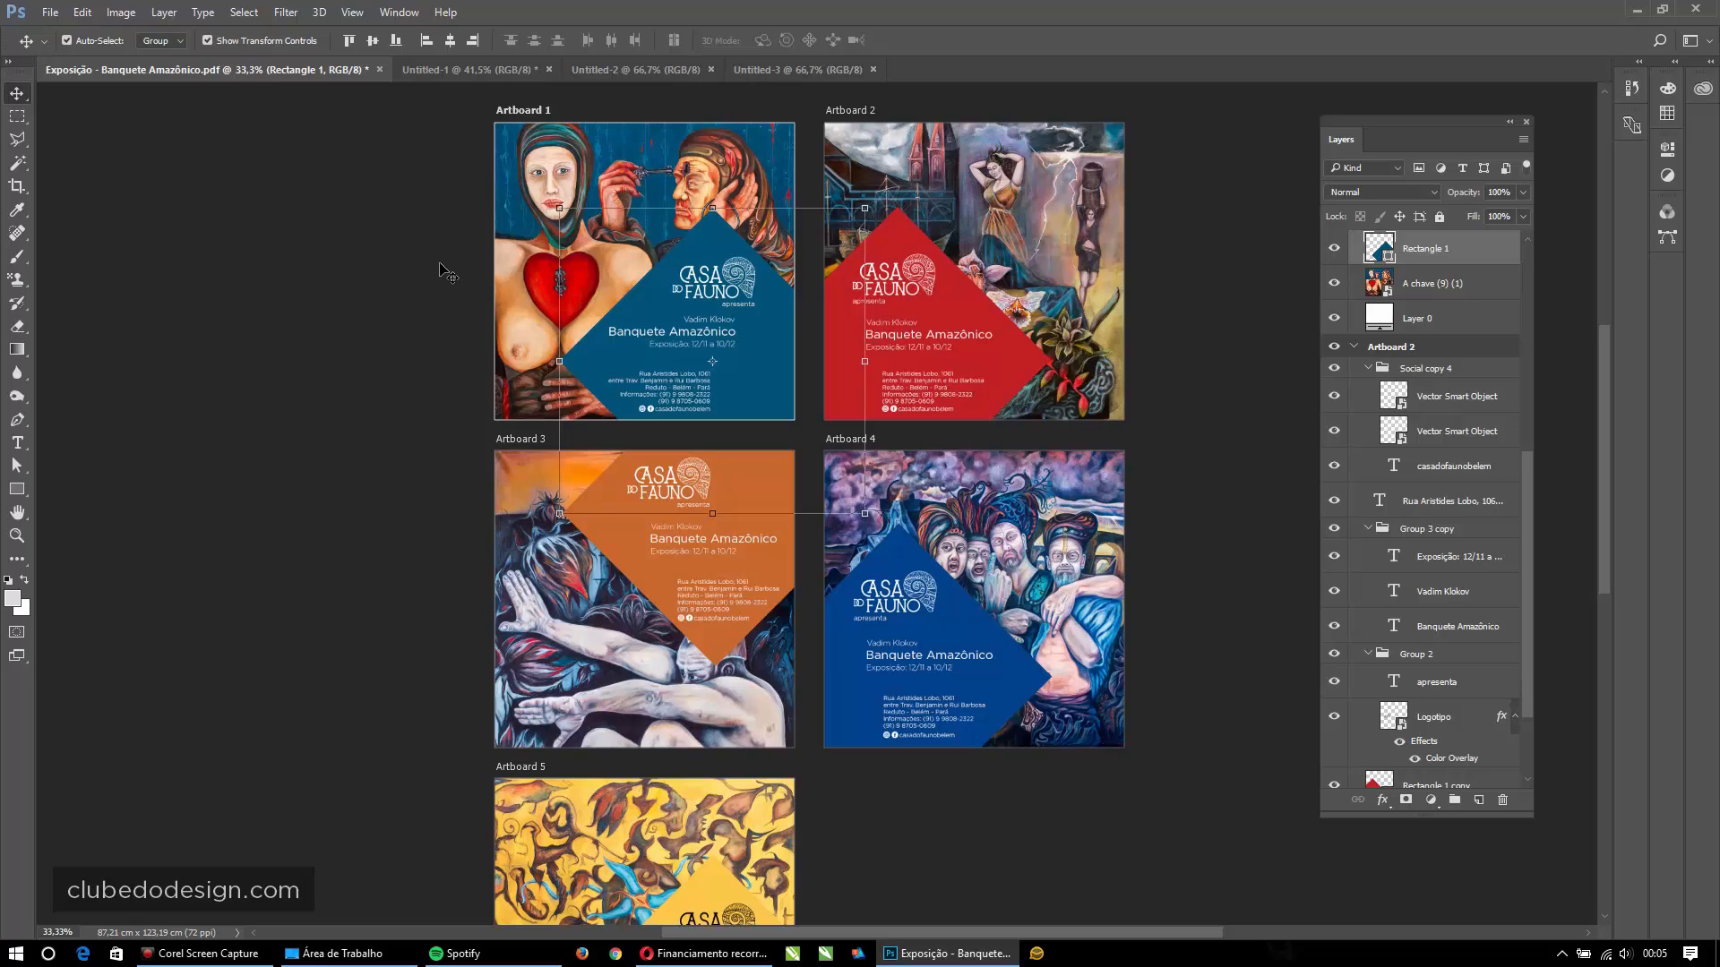
{"action": "left_click", "coordinate": [609, 137]}
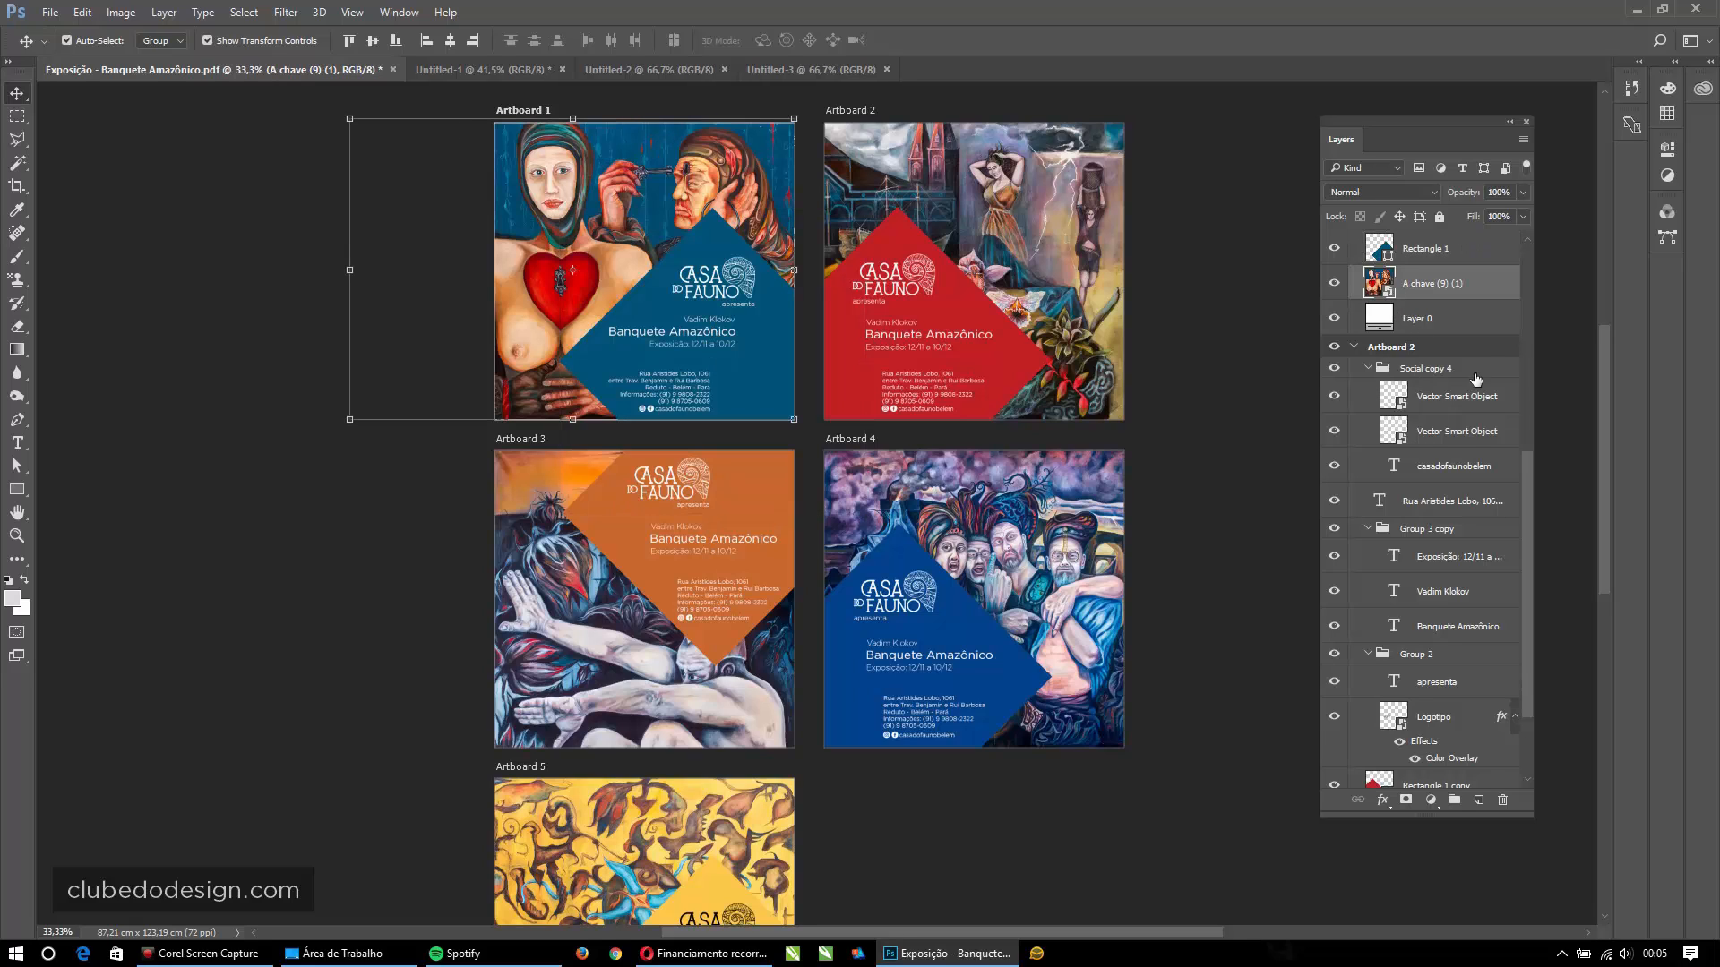
- Collapse Artboard 2's layer list and leave Artboard 1's layers expanded
{"action": "scroll", "coordinate": [1476, 379], "scroll_direction": "up", "scroll_amount": 5}
{"action": "left_click", "coordinate": [1353, 526]}
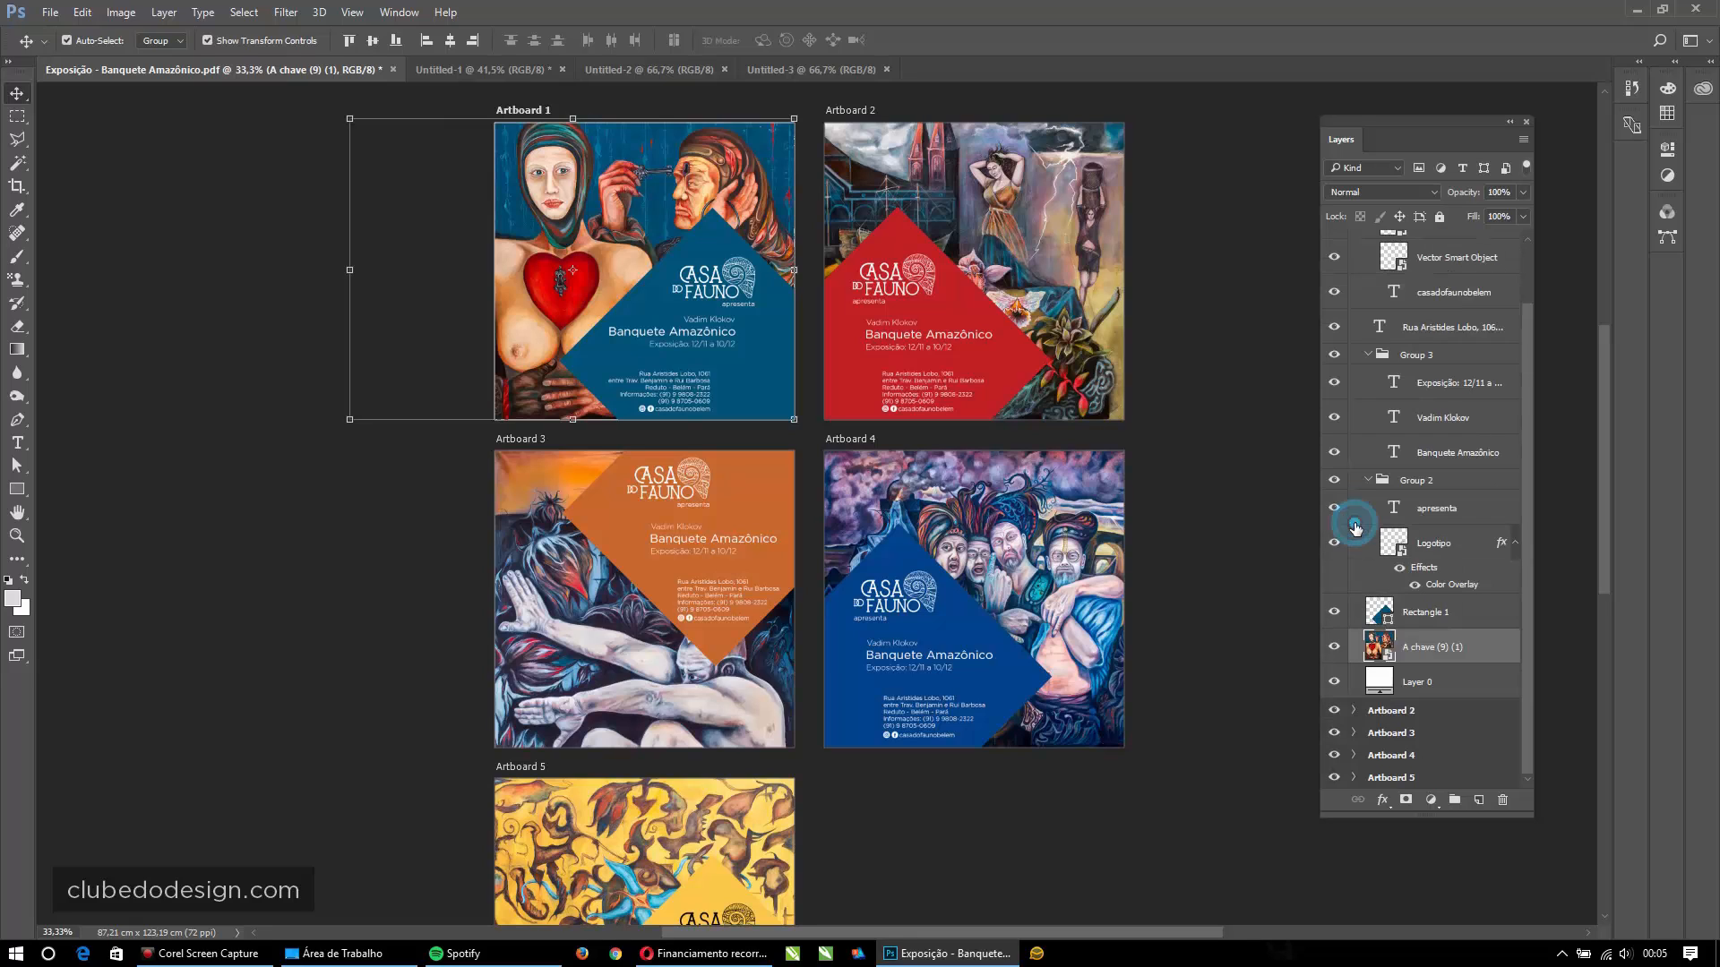
{"action": "scroll", "coordinate": [1367, 662], "scroll_direction": "up", "scroll_amount": 2}
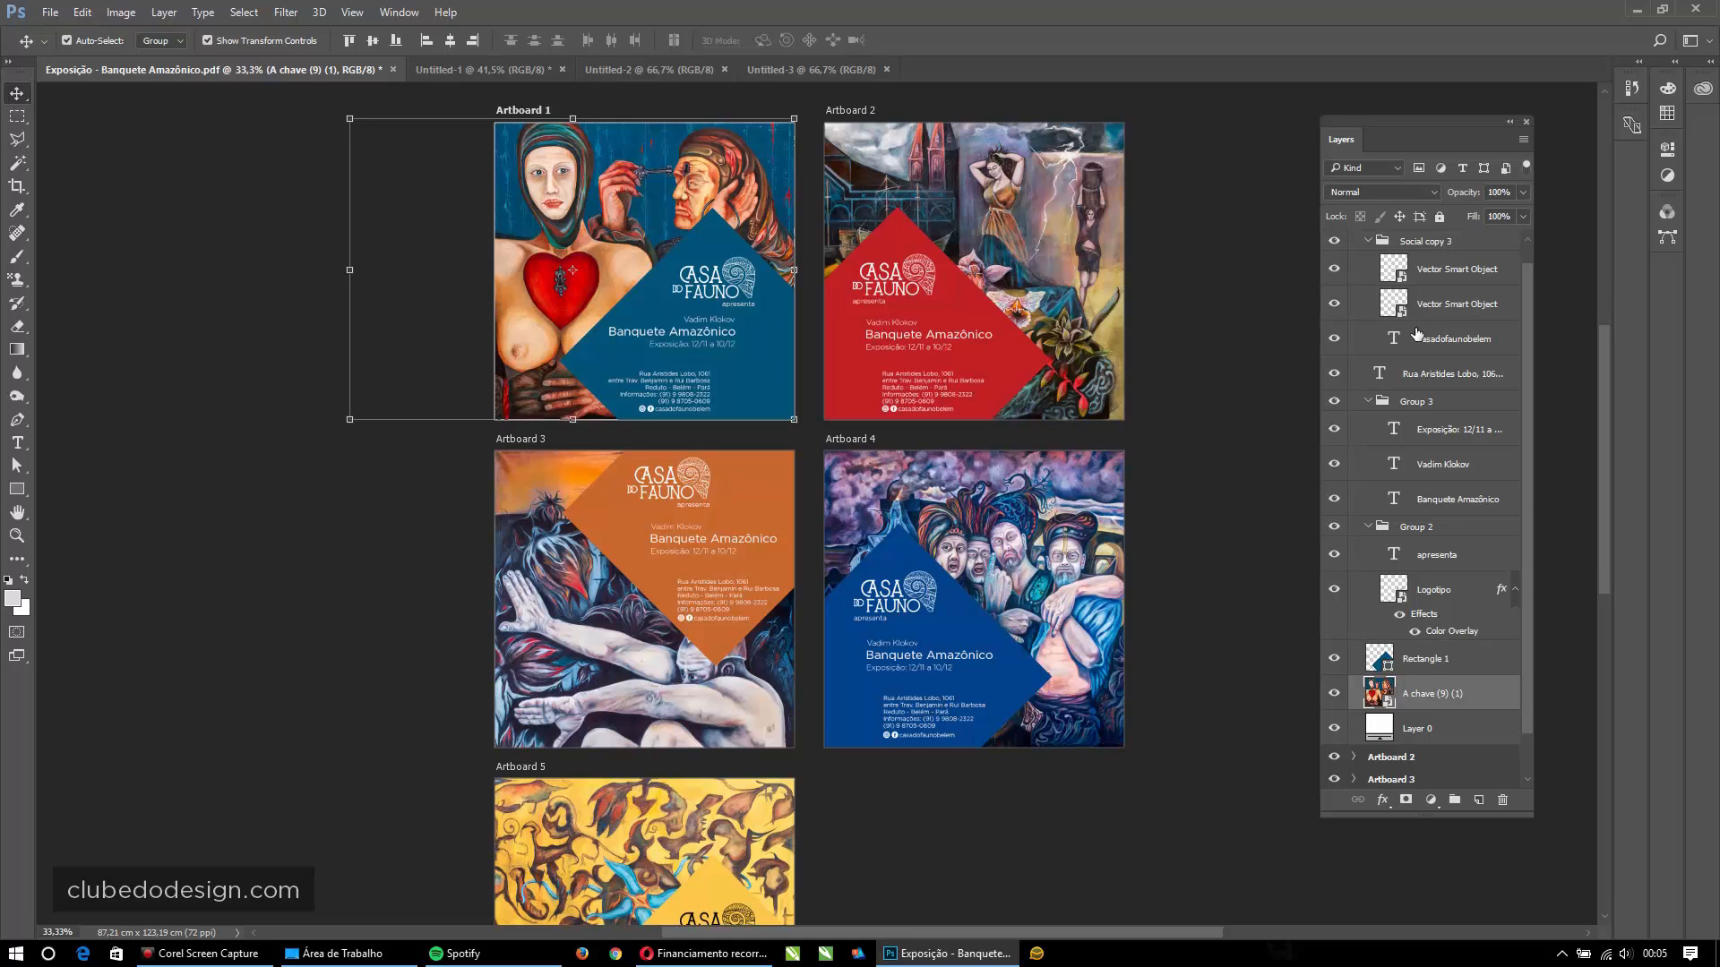
{"action": "scroll", "coordinate": [1443, 377], "scroll_direction": "up", "scroll_amount": 1}
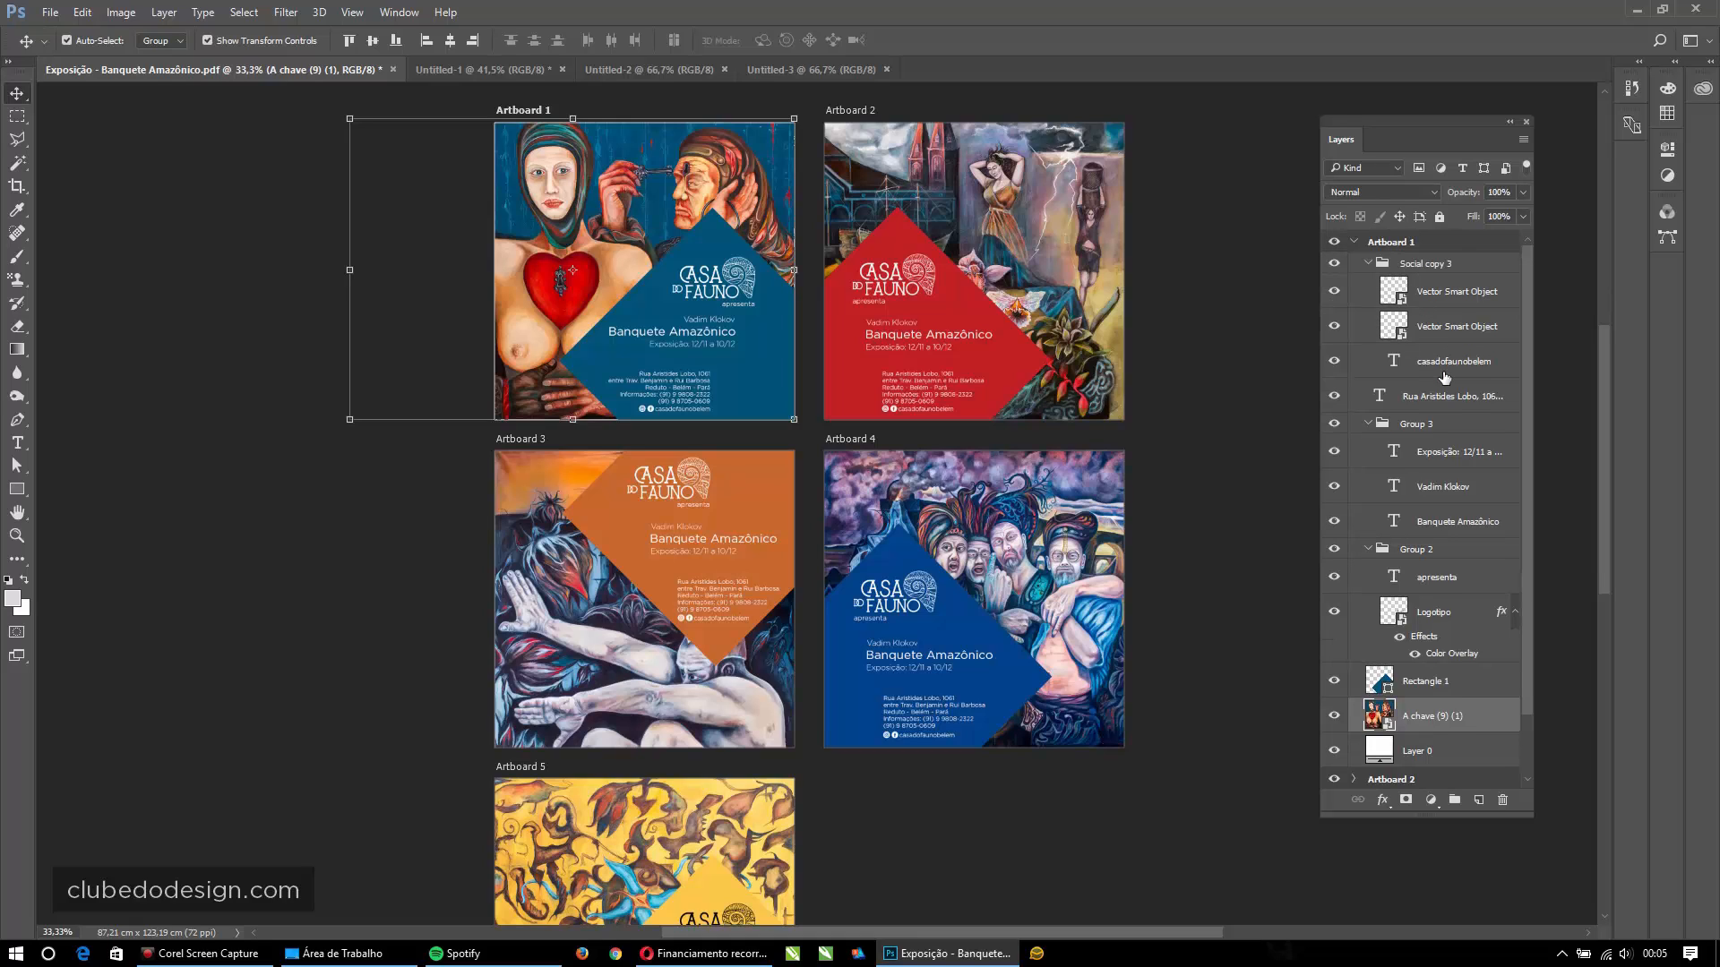
{"action": "left_click", "coordinate": [1349, 243]}
{"action": "left_click", "coordinate": [1349, 244]}
{"action": "left_click", "coordinate": [1352, 243], "text": "alt"}
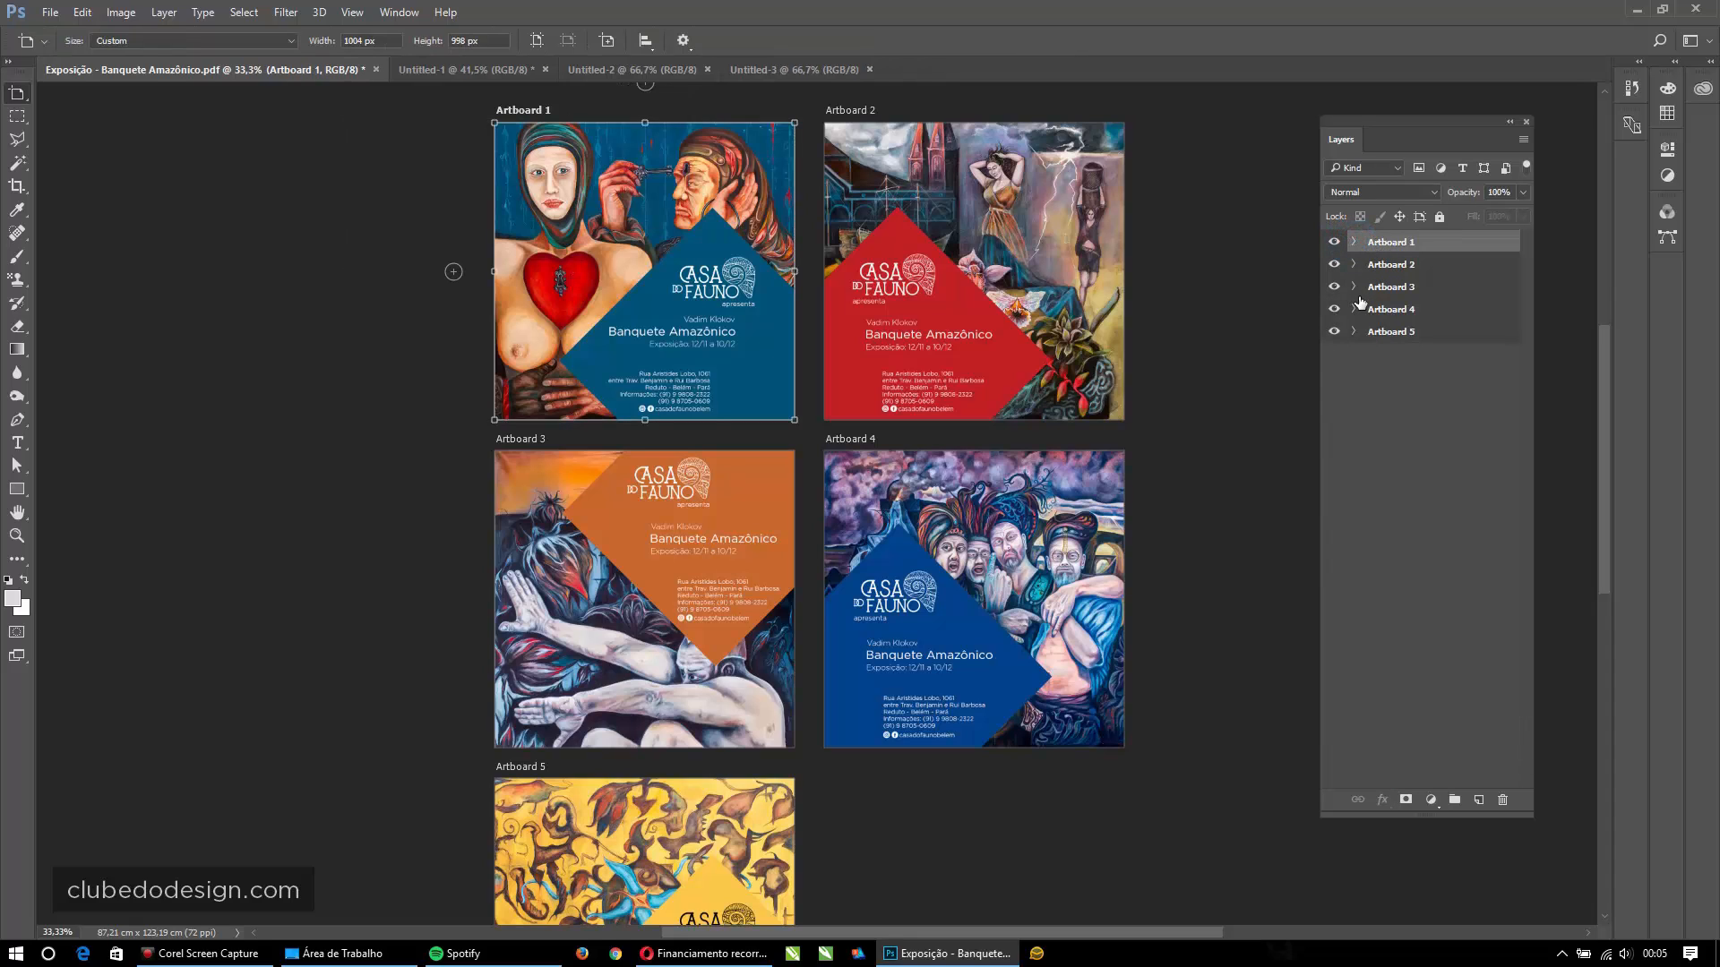
{"action": "left_click", "coordinate": [1355, 243], "text": "alt"}
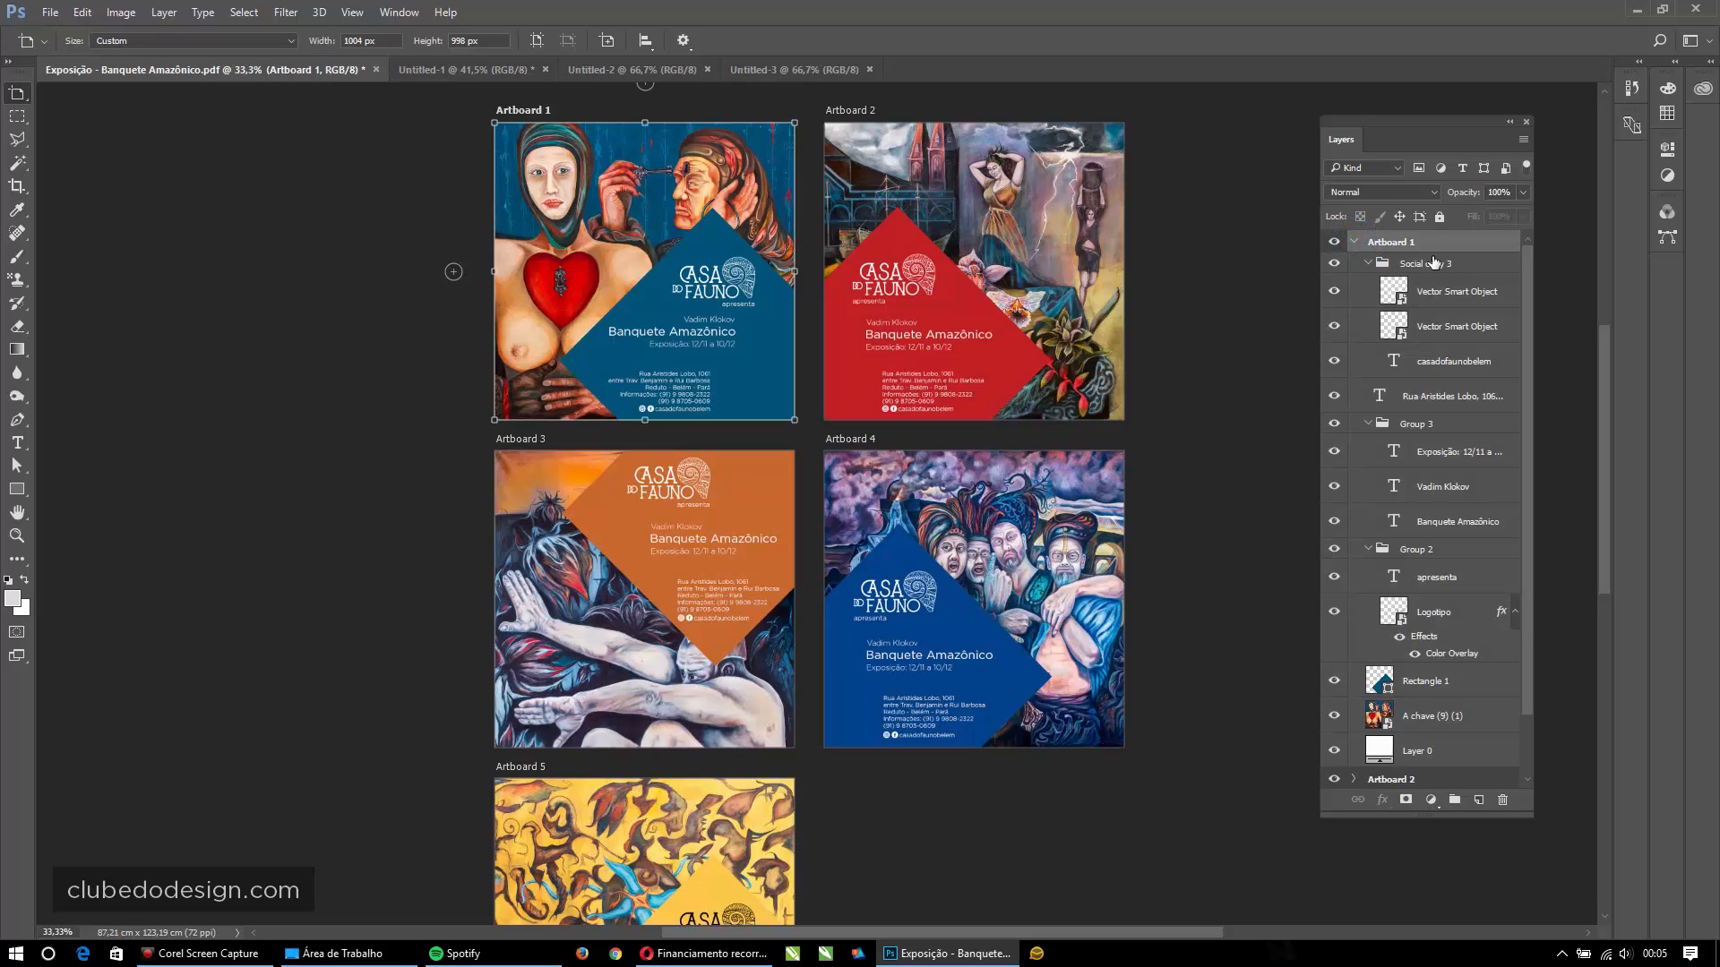
- Select the A chave (9) (1) painting and shift it within Artboard 1, ending slightly above its original position
{"action": "scroll", "coordinate": [1415, 463], "scroll_direction": "down", "scroll_amount": 1}
{"action": "left_click", "coordinate": [1384, 671]}
{"action": "key", "text": "v"}
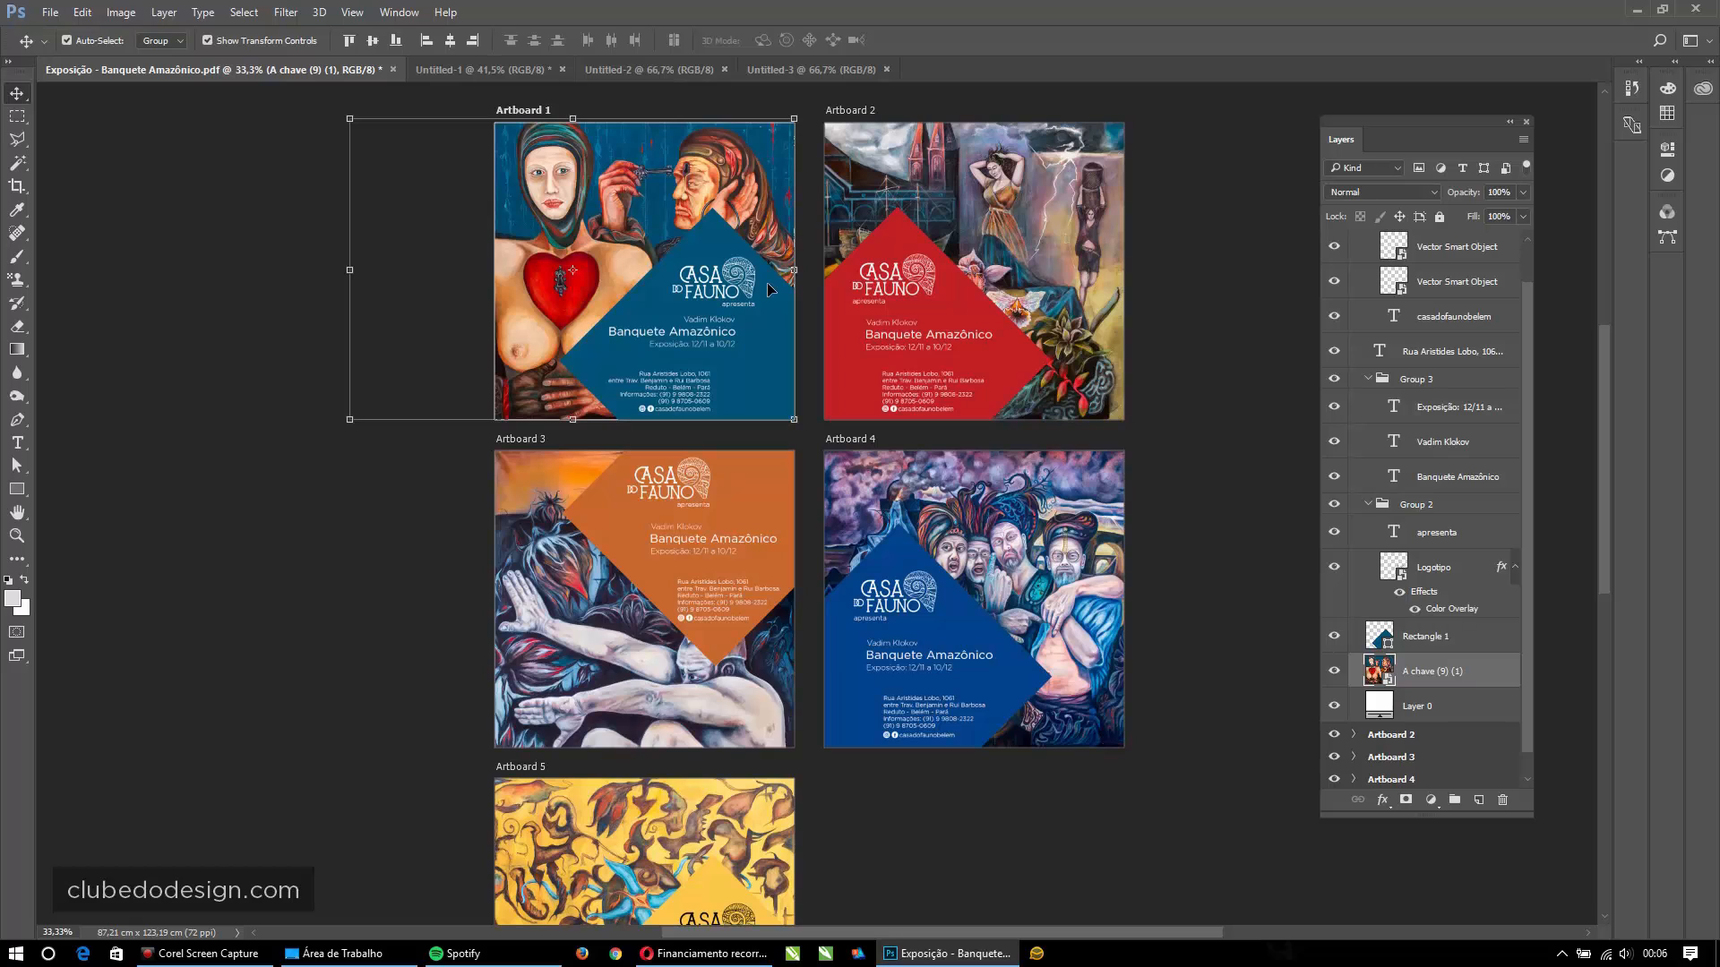
{"action": "mouse_move", "coordinate": [722, 229]}
{"action": "left_mouse_down"}
{"action": "mouse_move", "coordinate": [633, 159]}
{"action": "mouse_move", "coordinate": [743, 157]}
{"action": "mouse_move", "coordinate": [566, 158]}
{"action": "mouse_move", "coordinate": [598, 172]}
{"action": "left_mouse_up"}
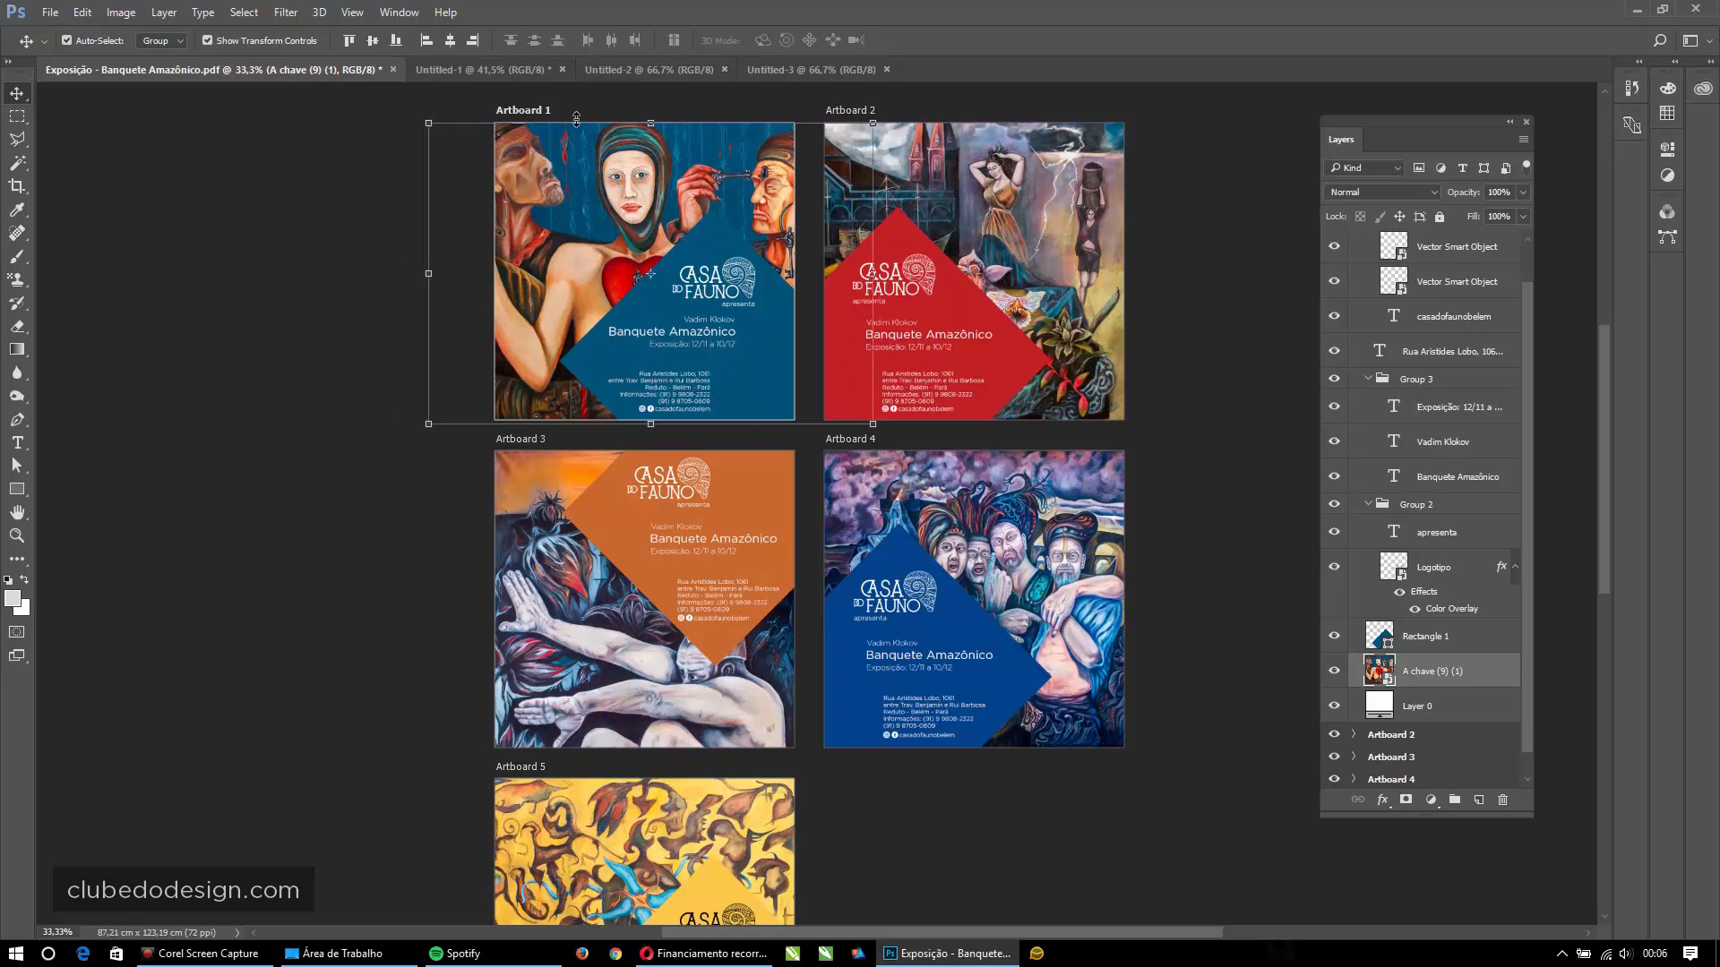
{"action": "left_click_drag", "start_coordinate": [647, 160], "coordinate": [578, 154]}
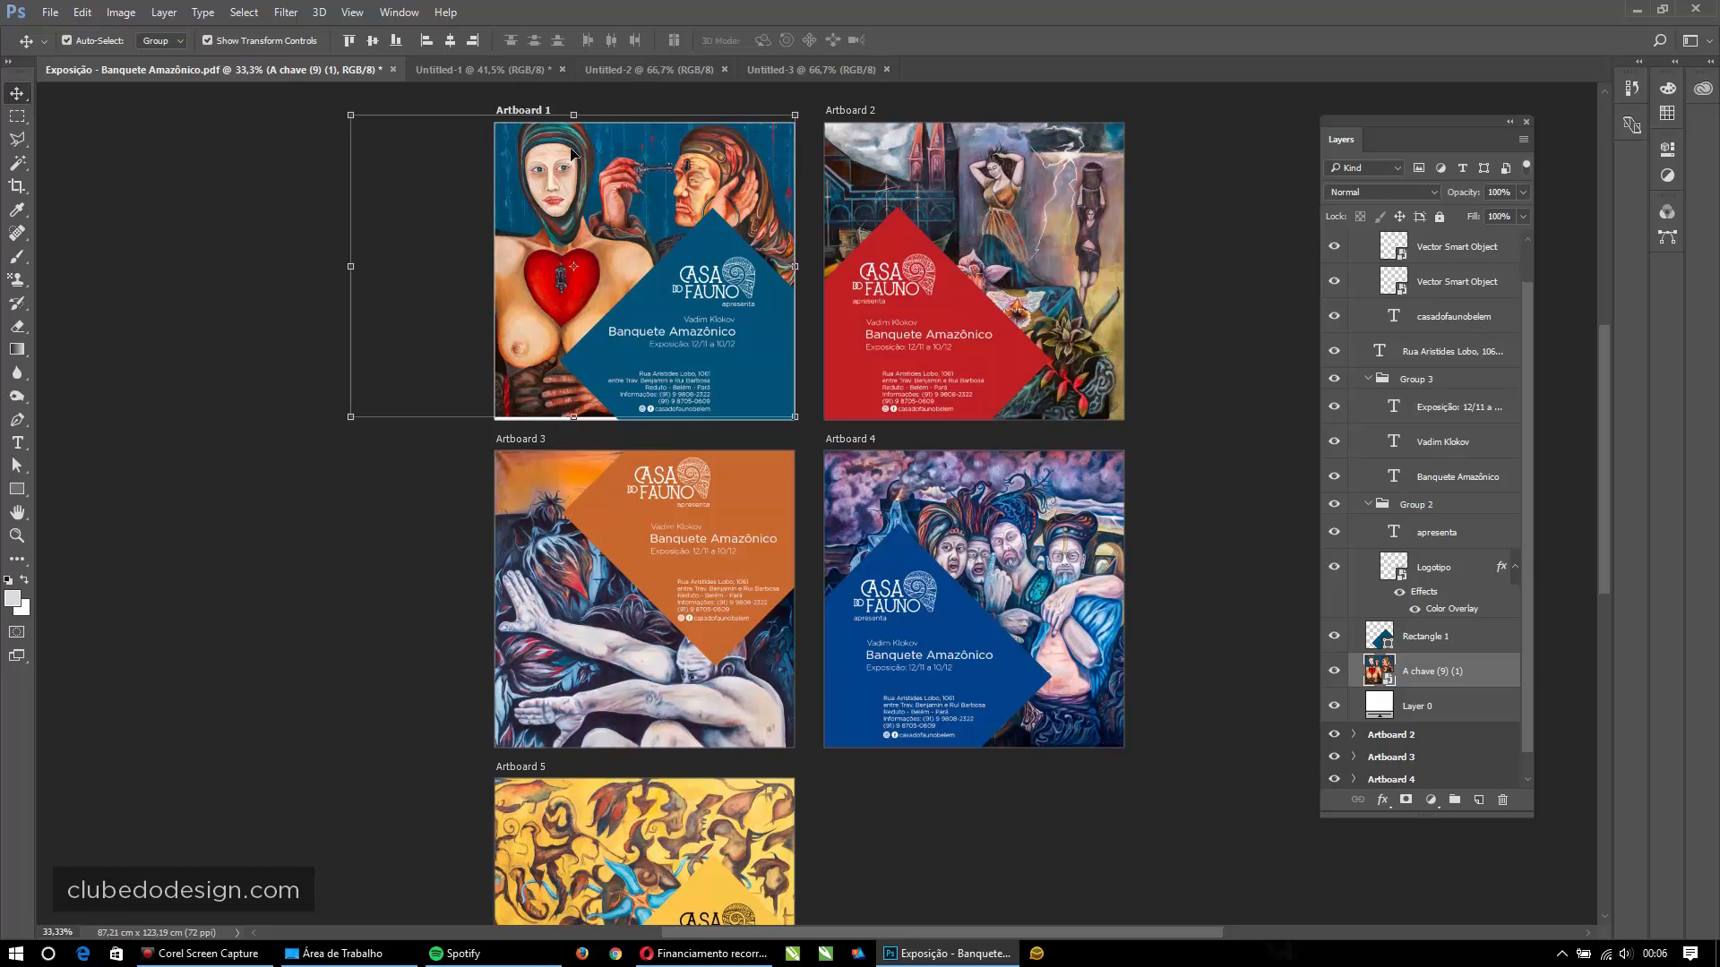
- Move Artboard 1's blue diamond slightly up and to the left, and select the Casa do Fauno logo group
{"action": "left_click", "coordinate": [702, 235]}
{"action": "left_click_drag", "start_coordinate": [673, 222], "coordinate": [666, 209]}
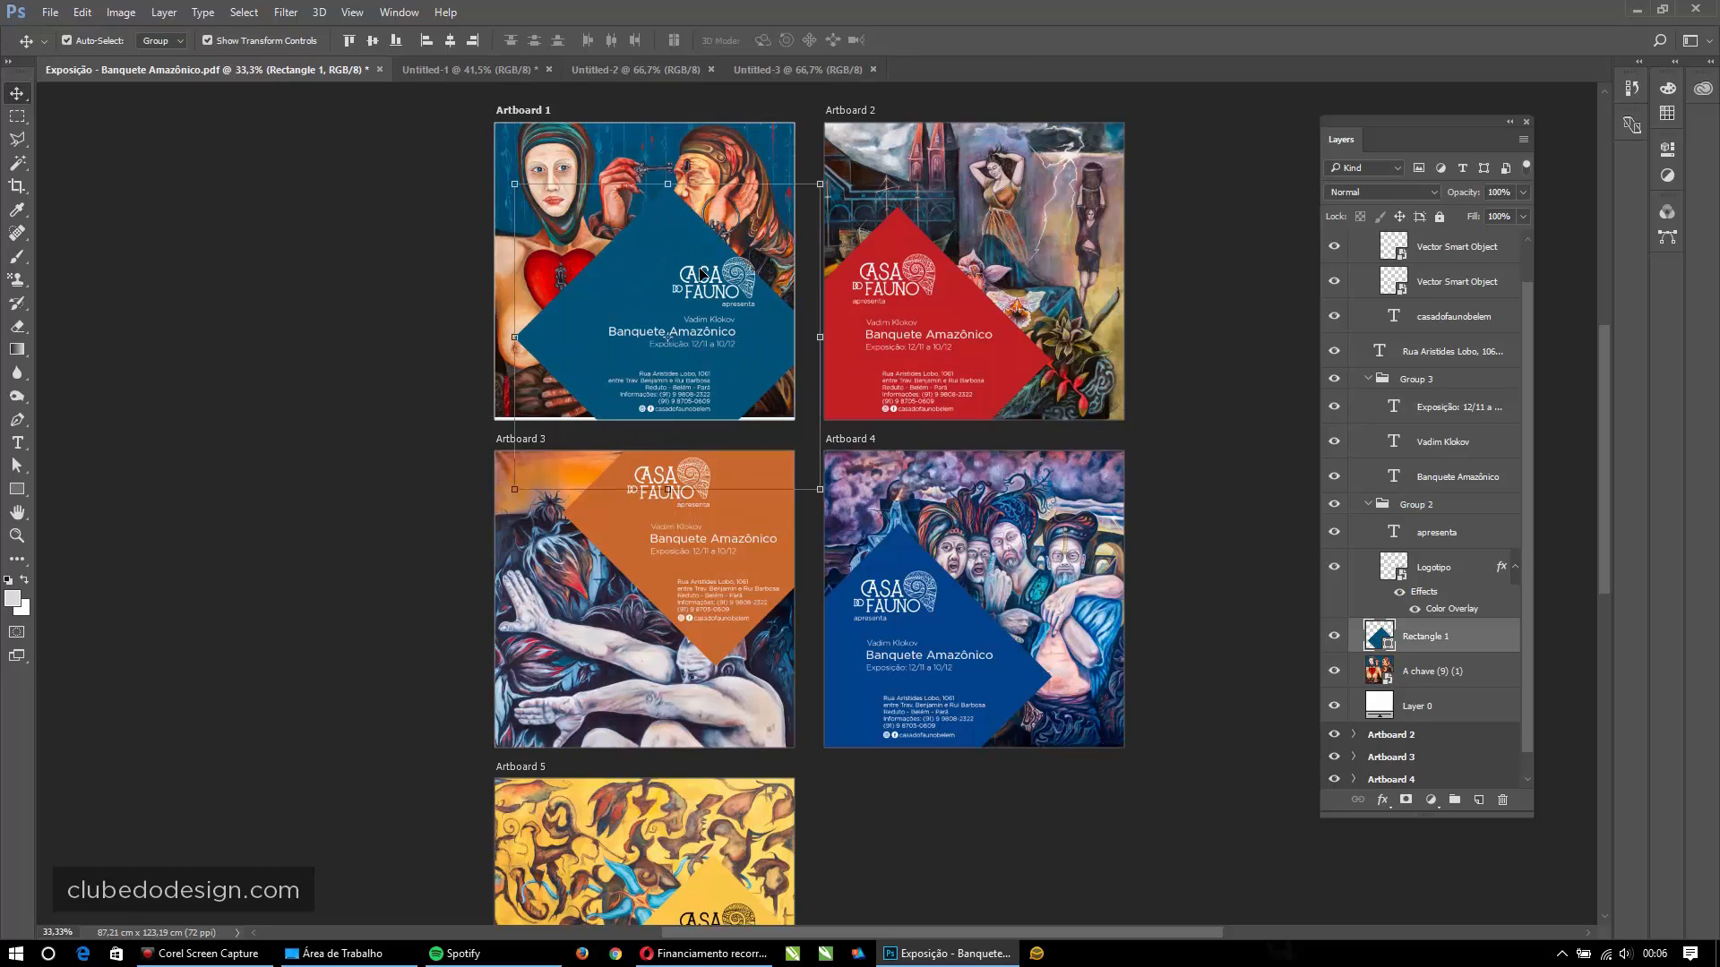
{"action": "left_click", "coordinate": [706, 340]}
{"action": "left_click", "coordinate": [730, 277]}
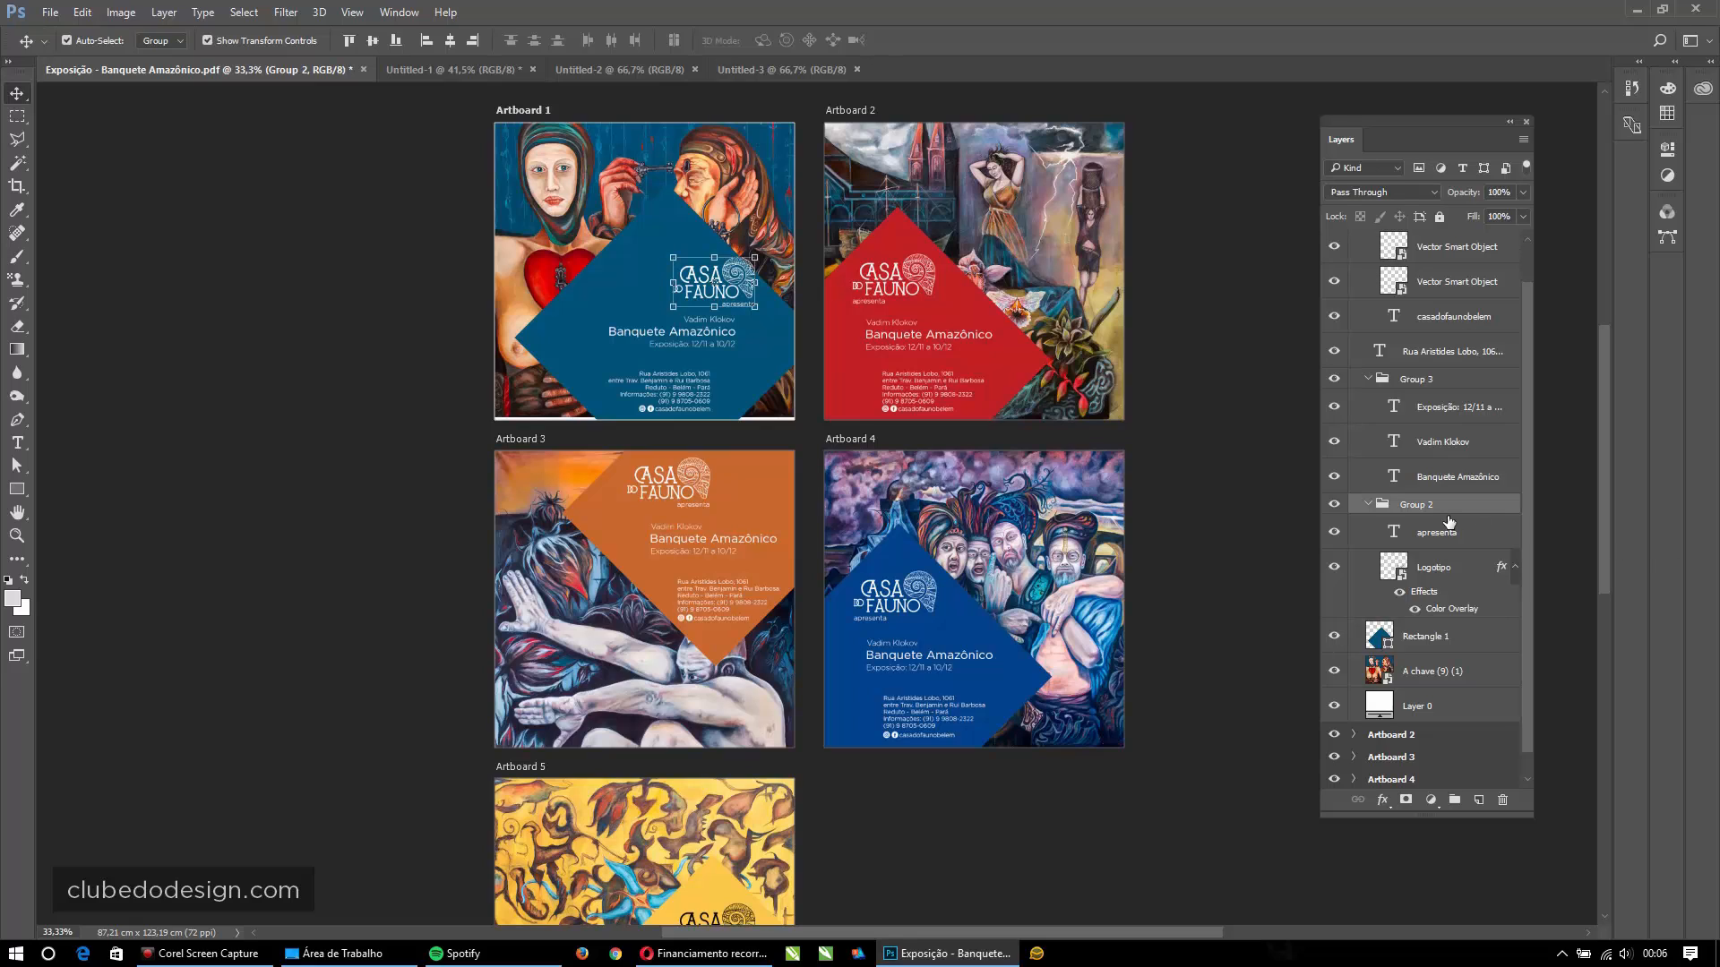
- Move the red diamond from Artboard 2 onto the left half of Artboard 1
{"action": "scroll", "coordinate": [1424, 491], "scroll_direction": "up", "scroll_amount": 1}
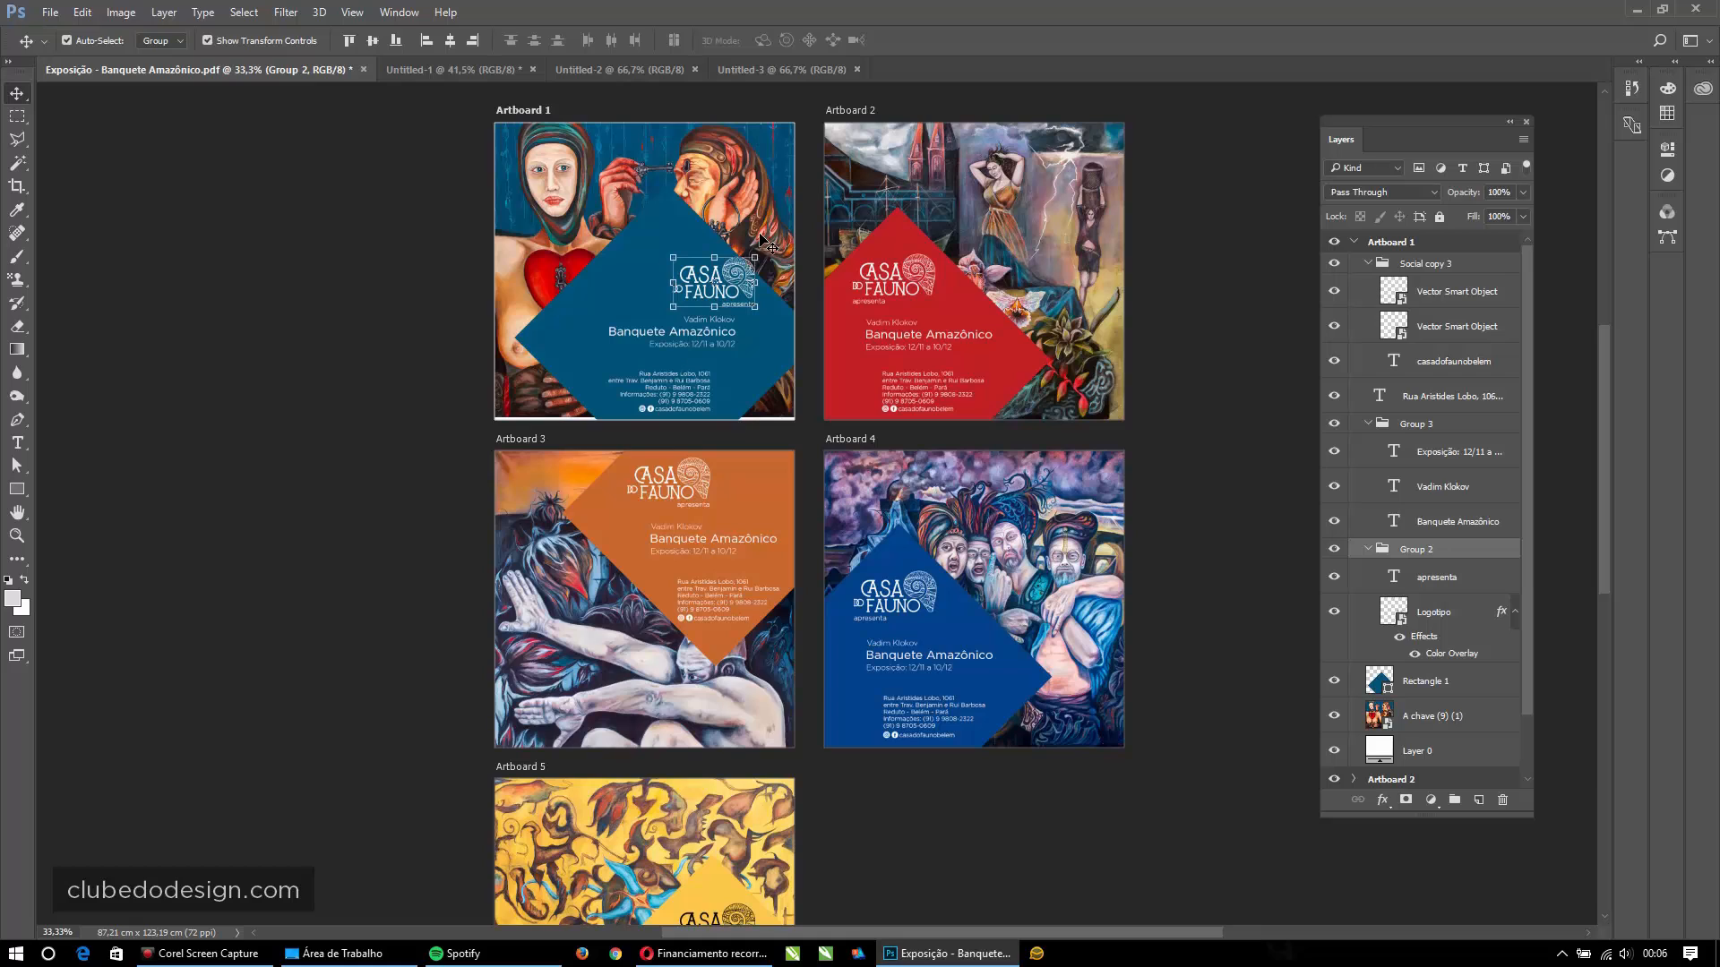
{"action": "left_click", "coordinate": [891, 229]}
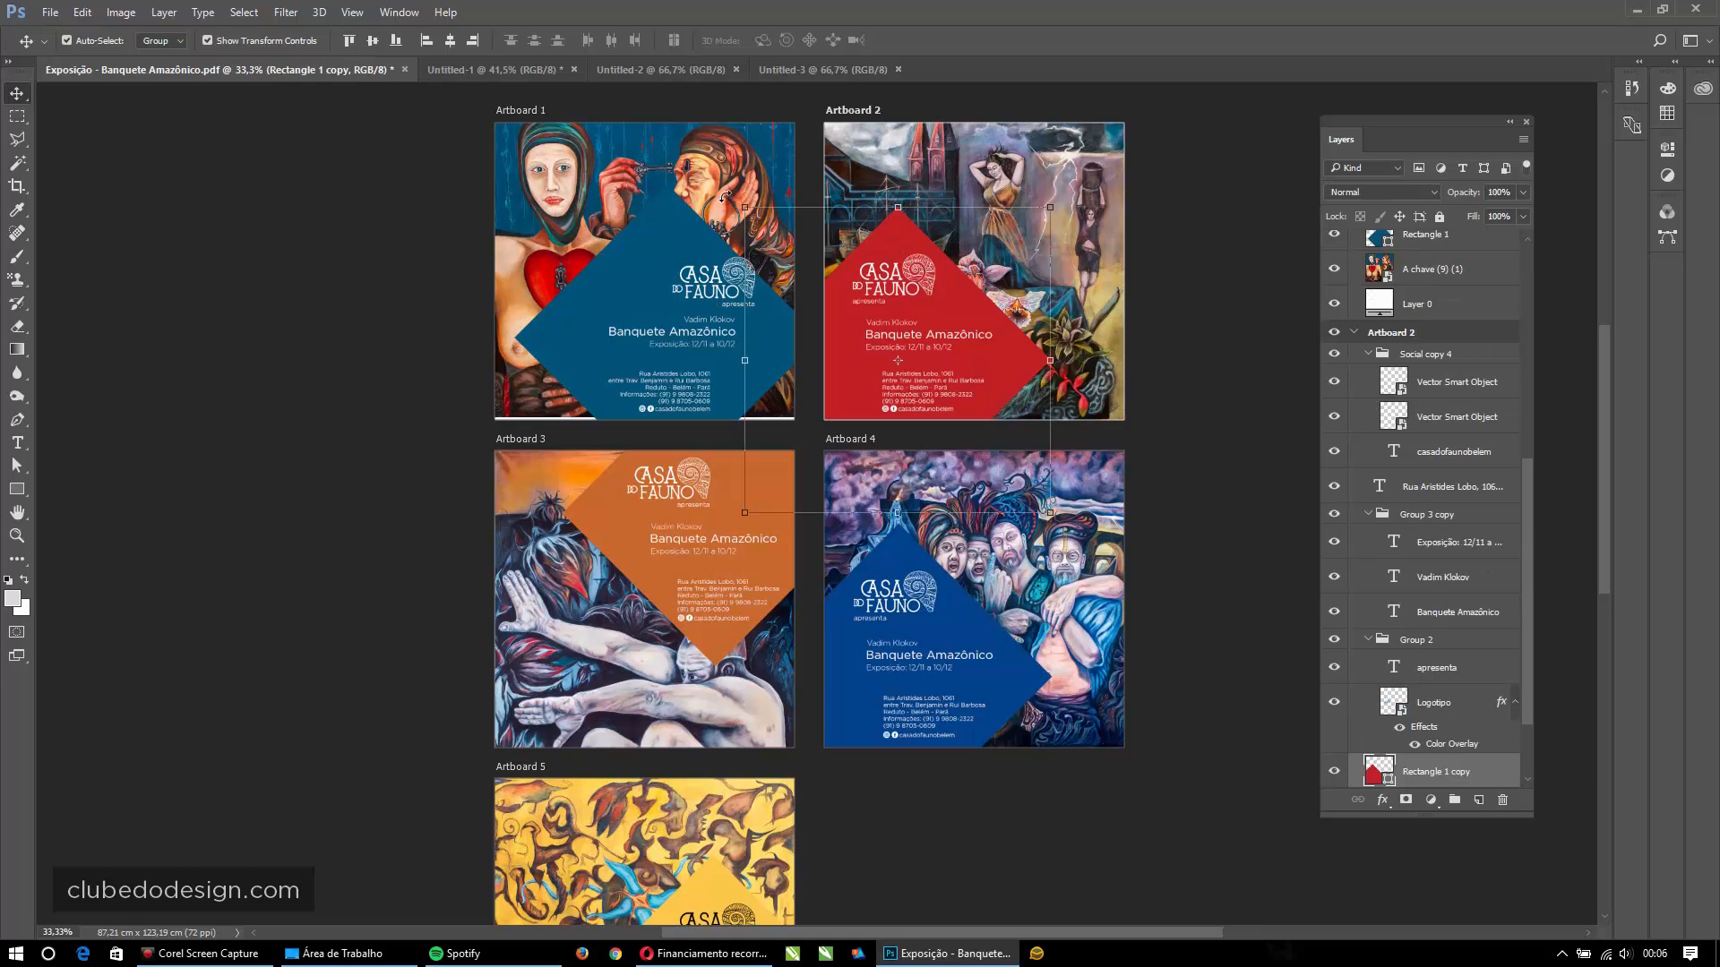
{"action": "left_click_drag", "start_coordinate": [899, 238], "coordinate": [542, 205]}
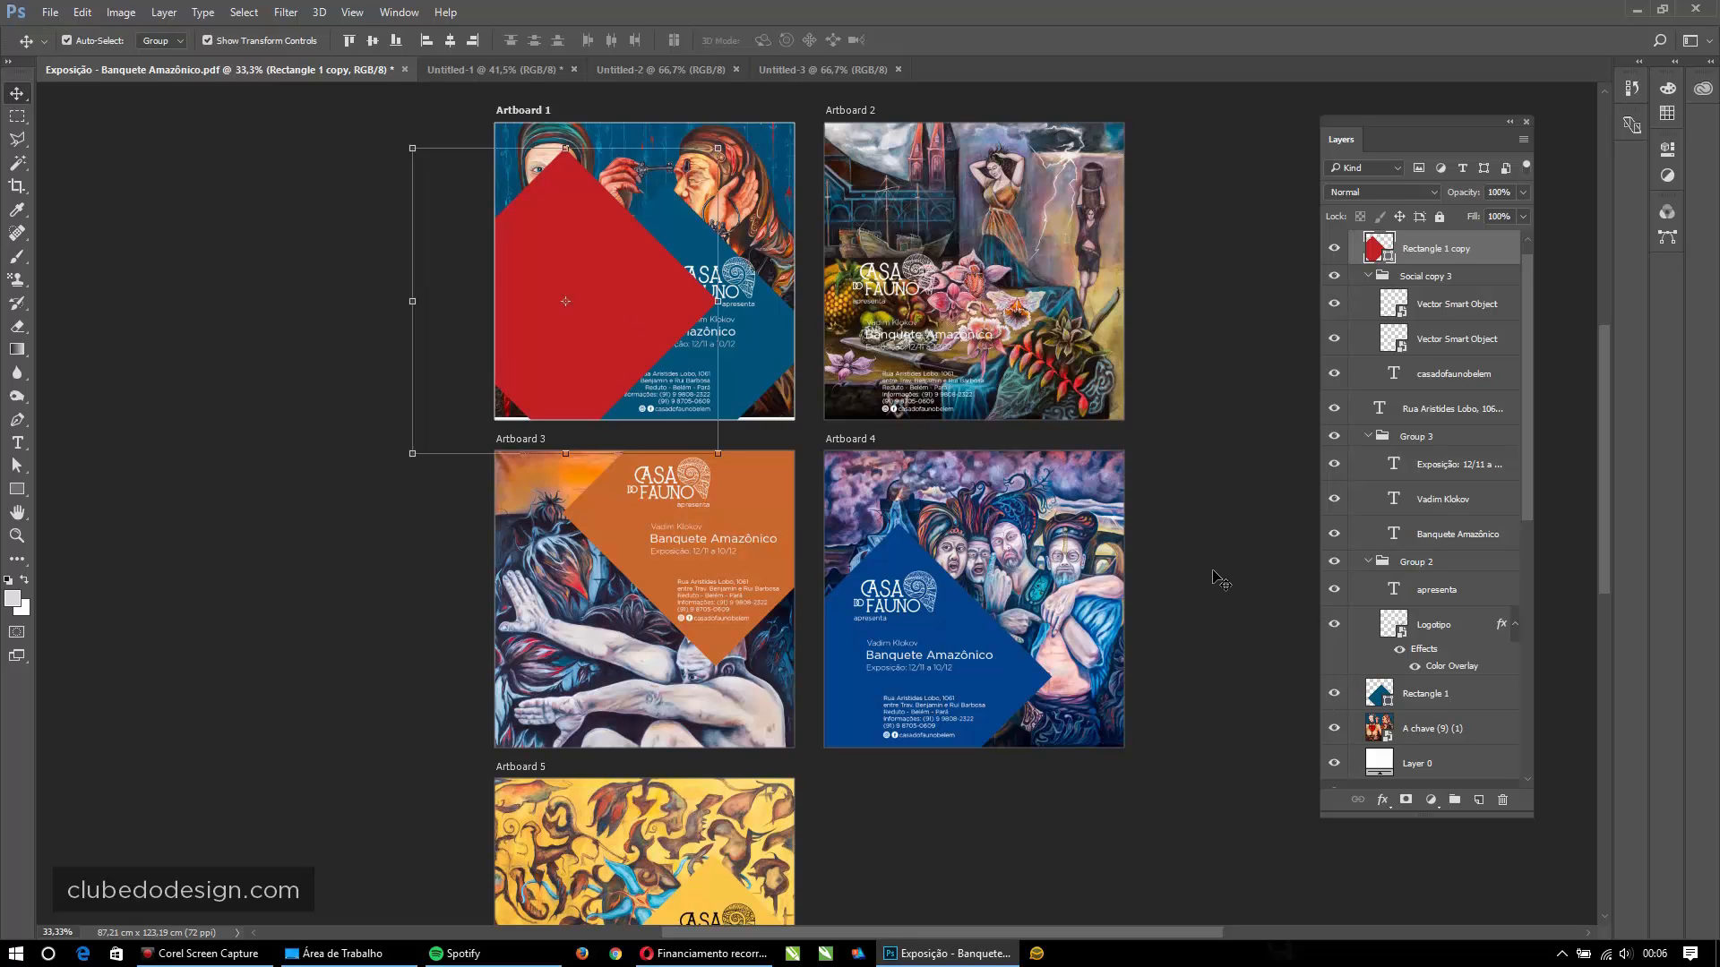
- Undo moving the red diamond from Artboard 2 onto Artboard 1
{"action": "key", "text": "ctrl+alt+z"}
{"action": "key", "text": "ctrl+alt+z"}
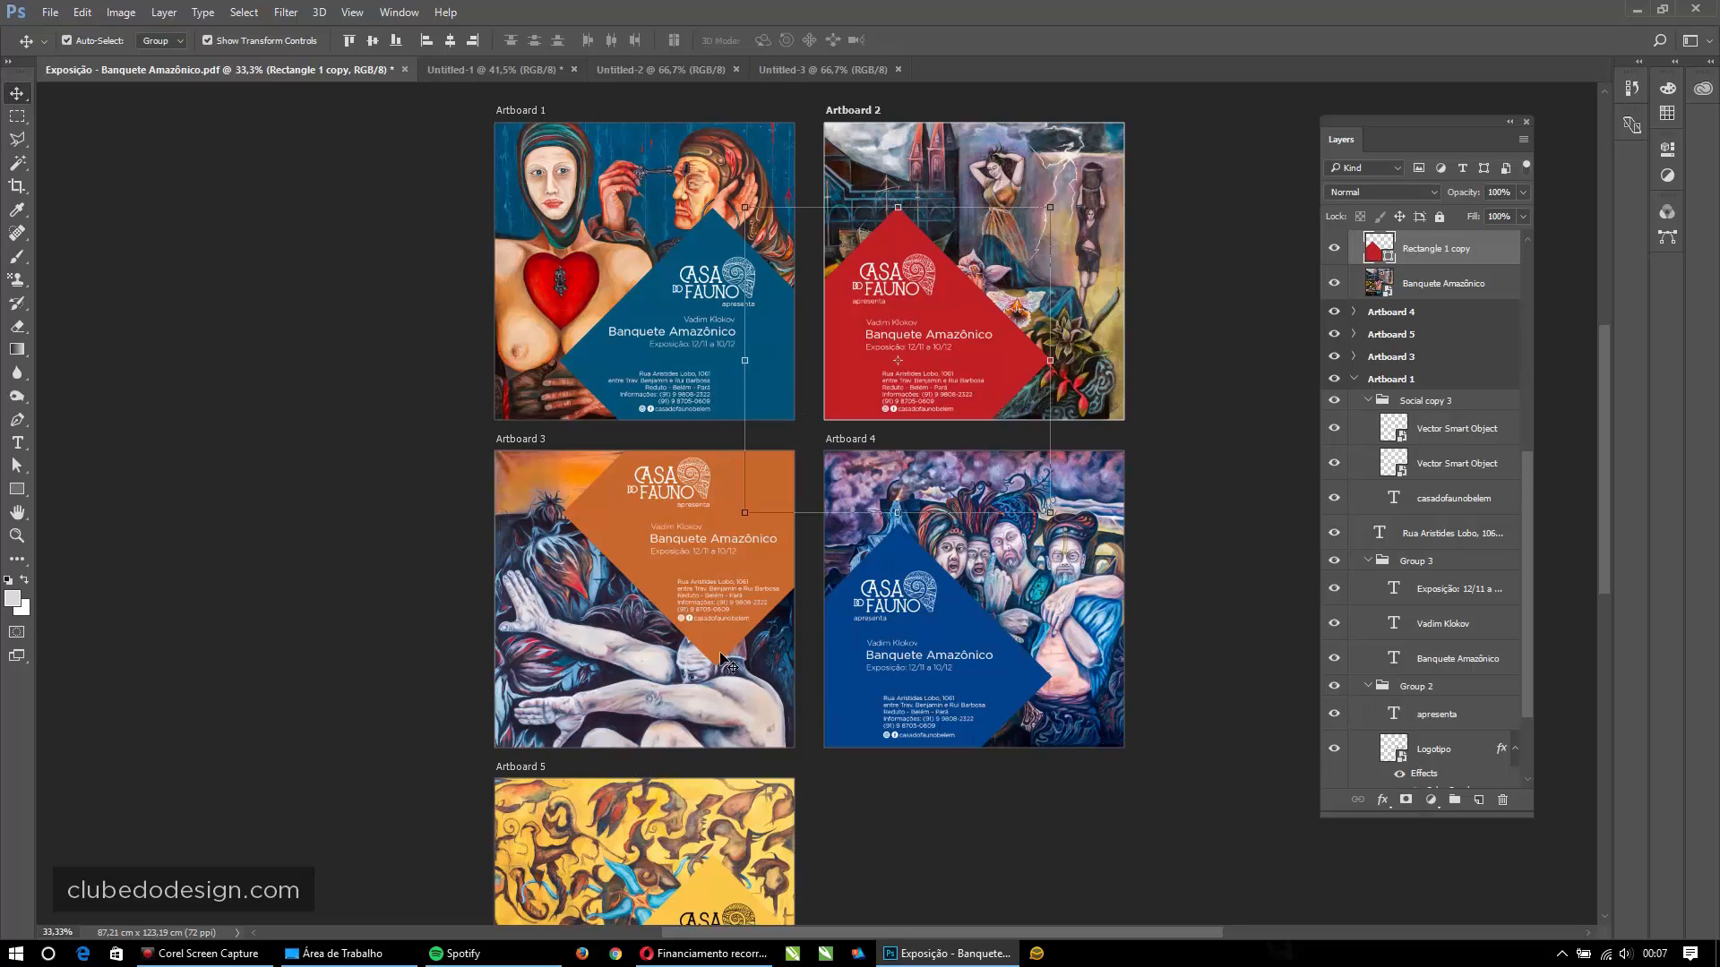
- Convert the Casa do Fauno logo group (Group 2) on Artboard 1 into a smart object
{"action": "left_click", "coordinate": [714, 281]}
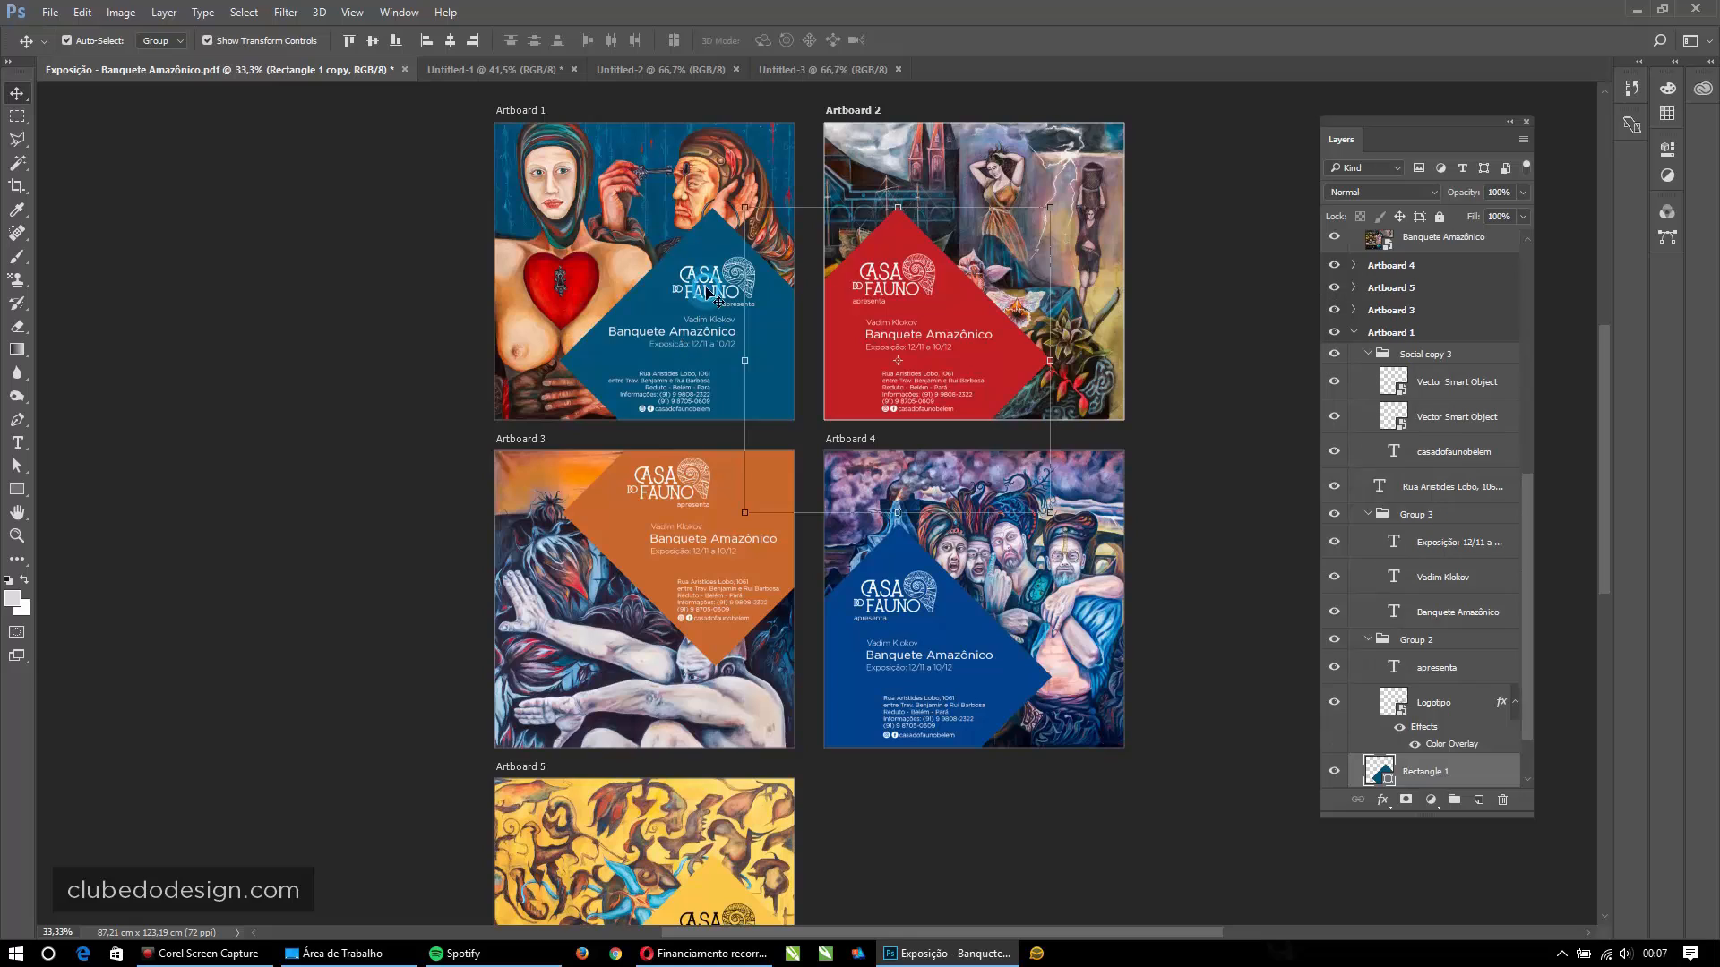
{"action": "left_click", "coordinate": [715, 281]}
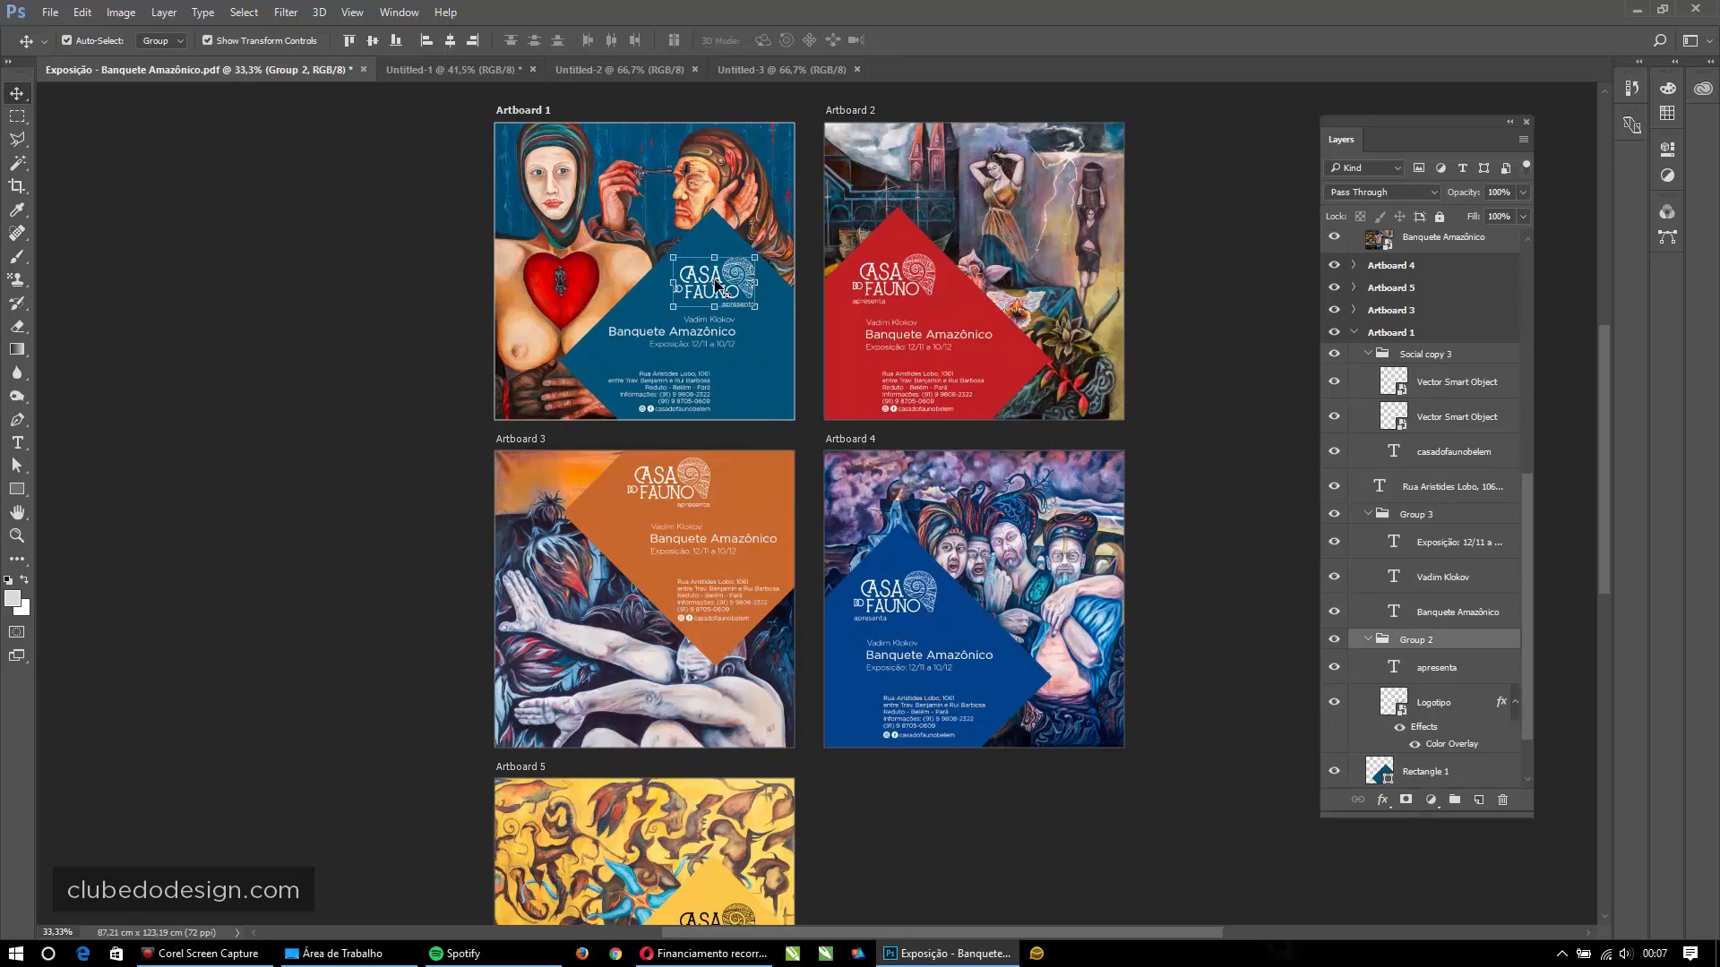
{"action": "key", "text": "ctrl+t"}
{"action": "key", "text": "Return"}
{"action": "left_click", "coordinate": [1368, 640]}
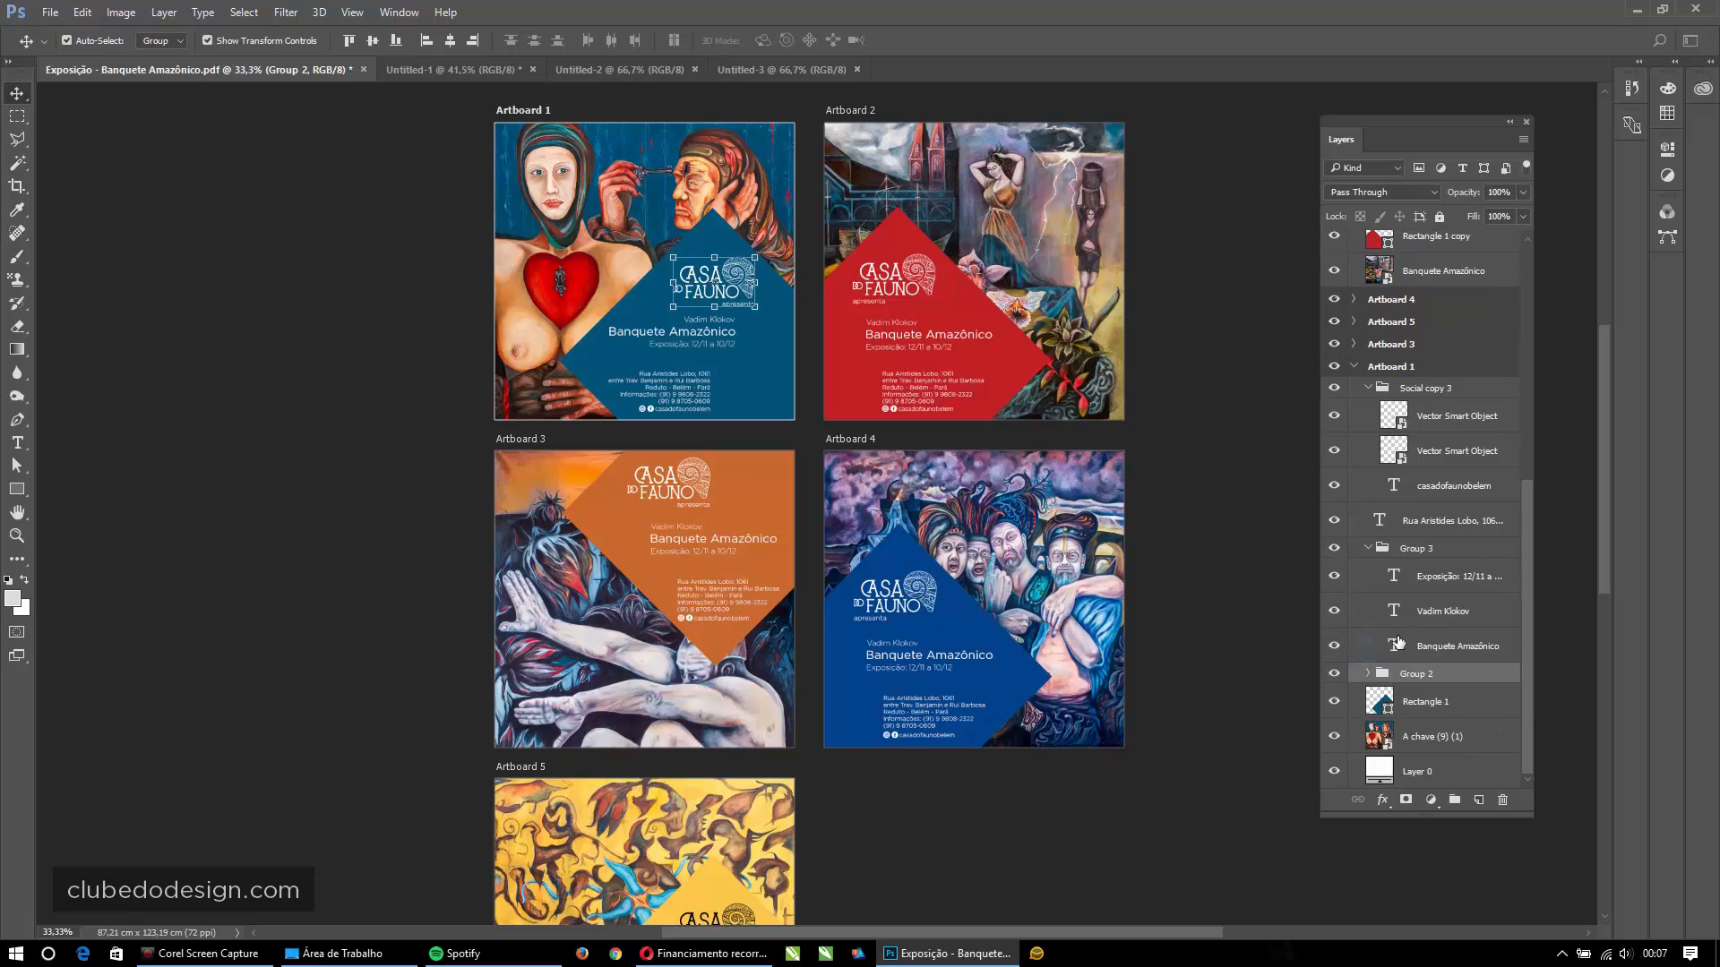
{"action": "right_click", "coordinate": [1483, 677]}
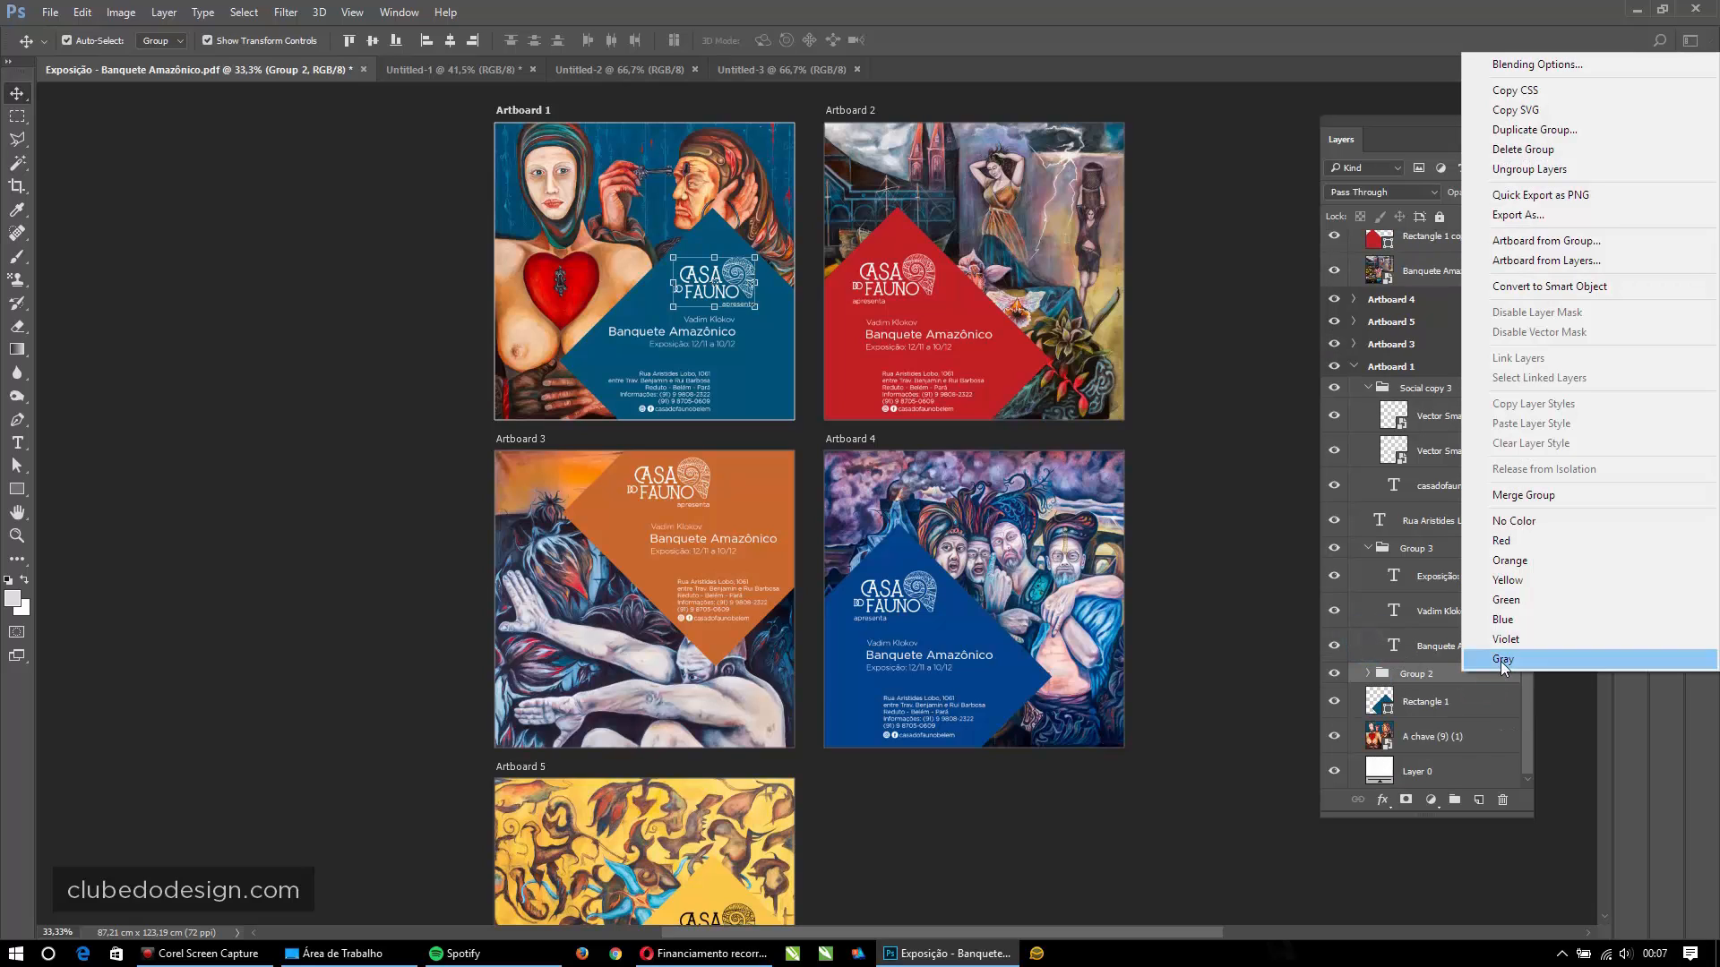
{"action": "left_click", "coordinate": [1569, 287]}
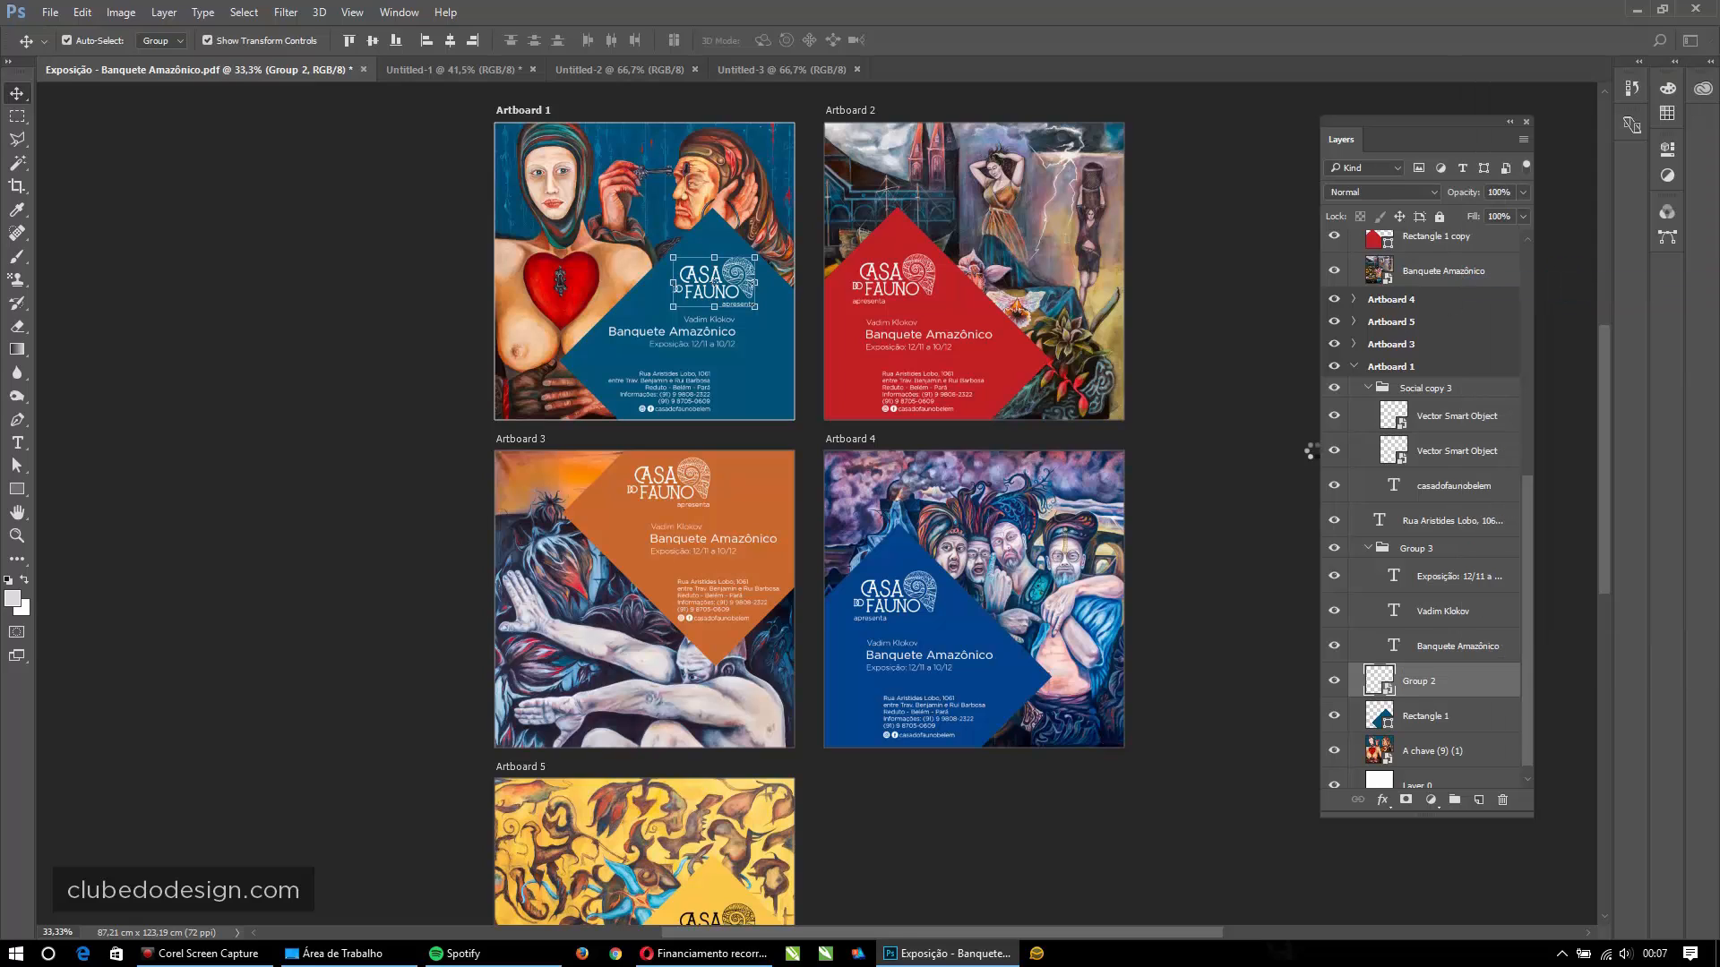
- Delete the Casa do Fauno logo groups from Artboards 2, 4 and 3
{"action": "left_click", "coordinate": [918, 260]}
{"action": "key", "text": "Delete"}
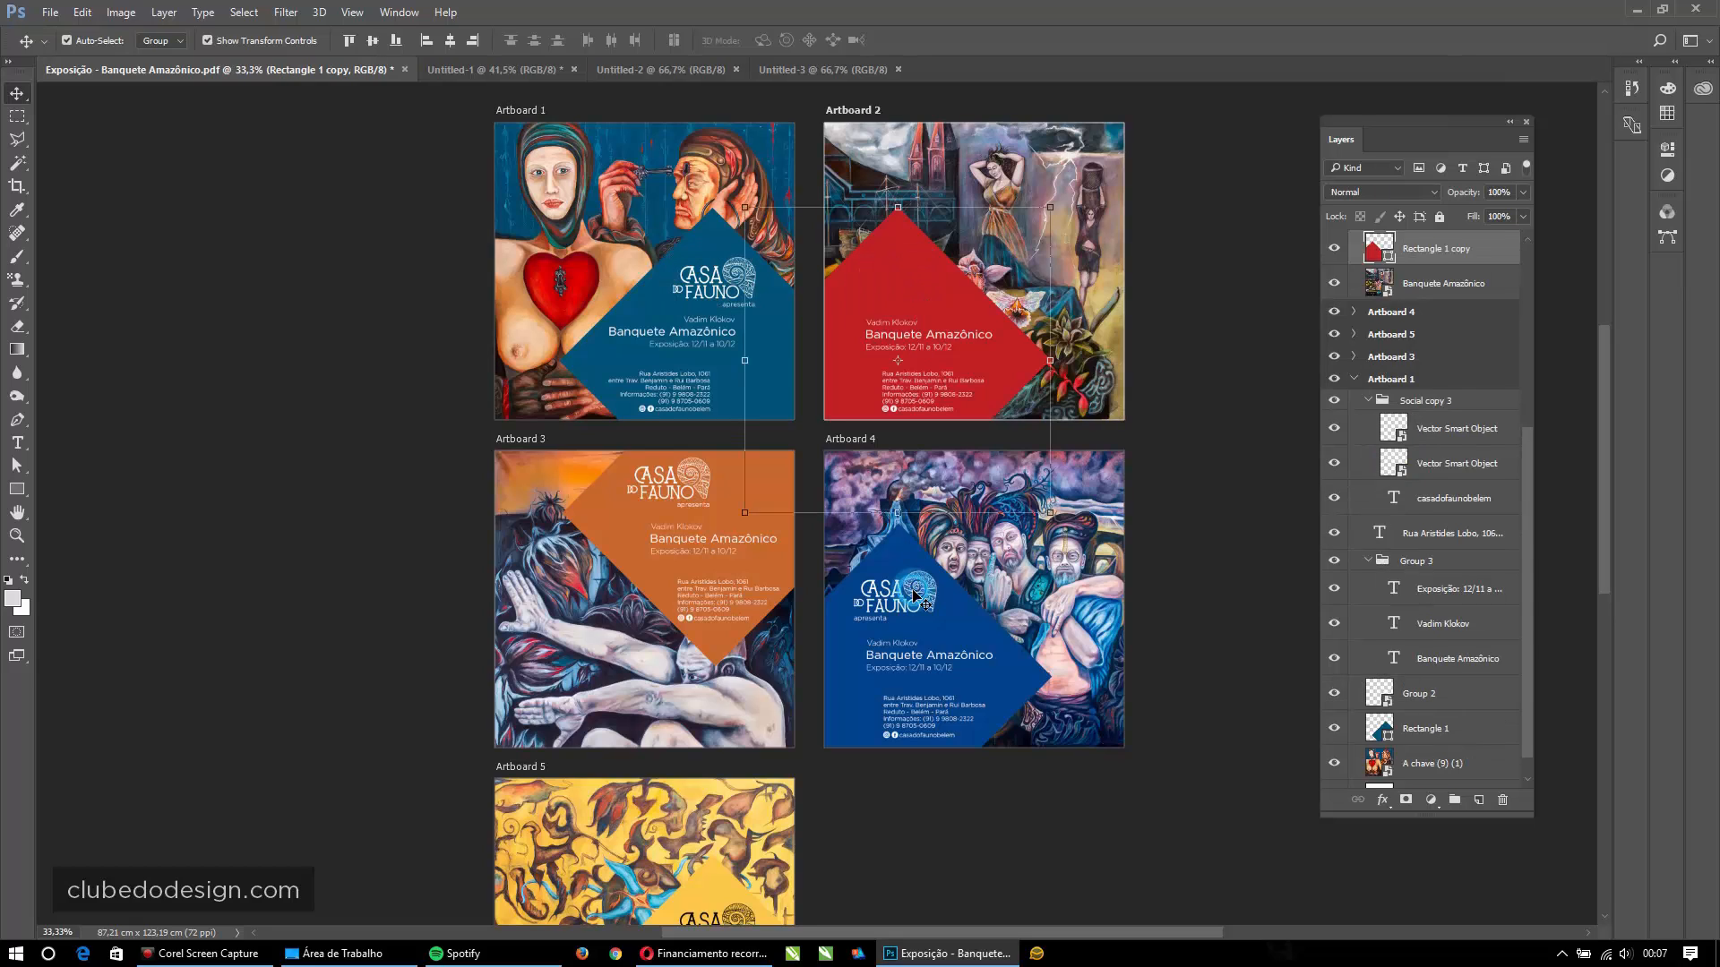
{"action": "left_click", "coordinate": [915, 595]}
{"action": "left_click", "coordinate": [922, 594]}
{"action": "key", "text": "Delete"}
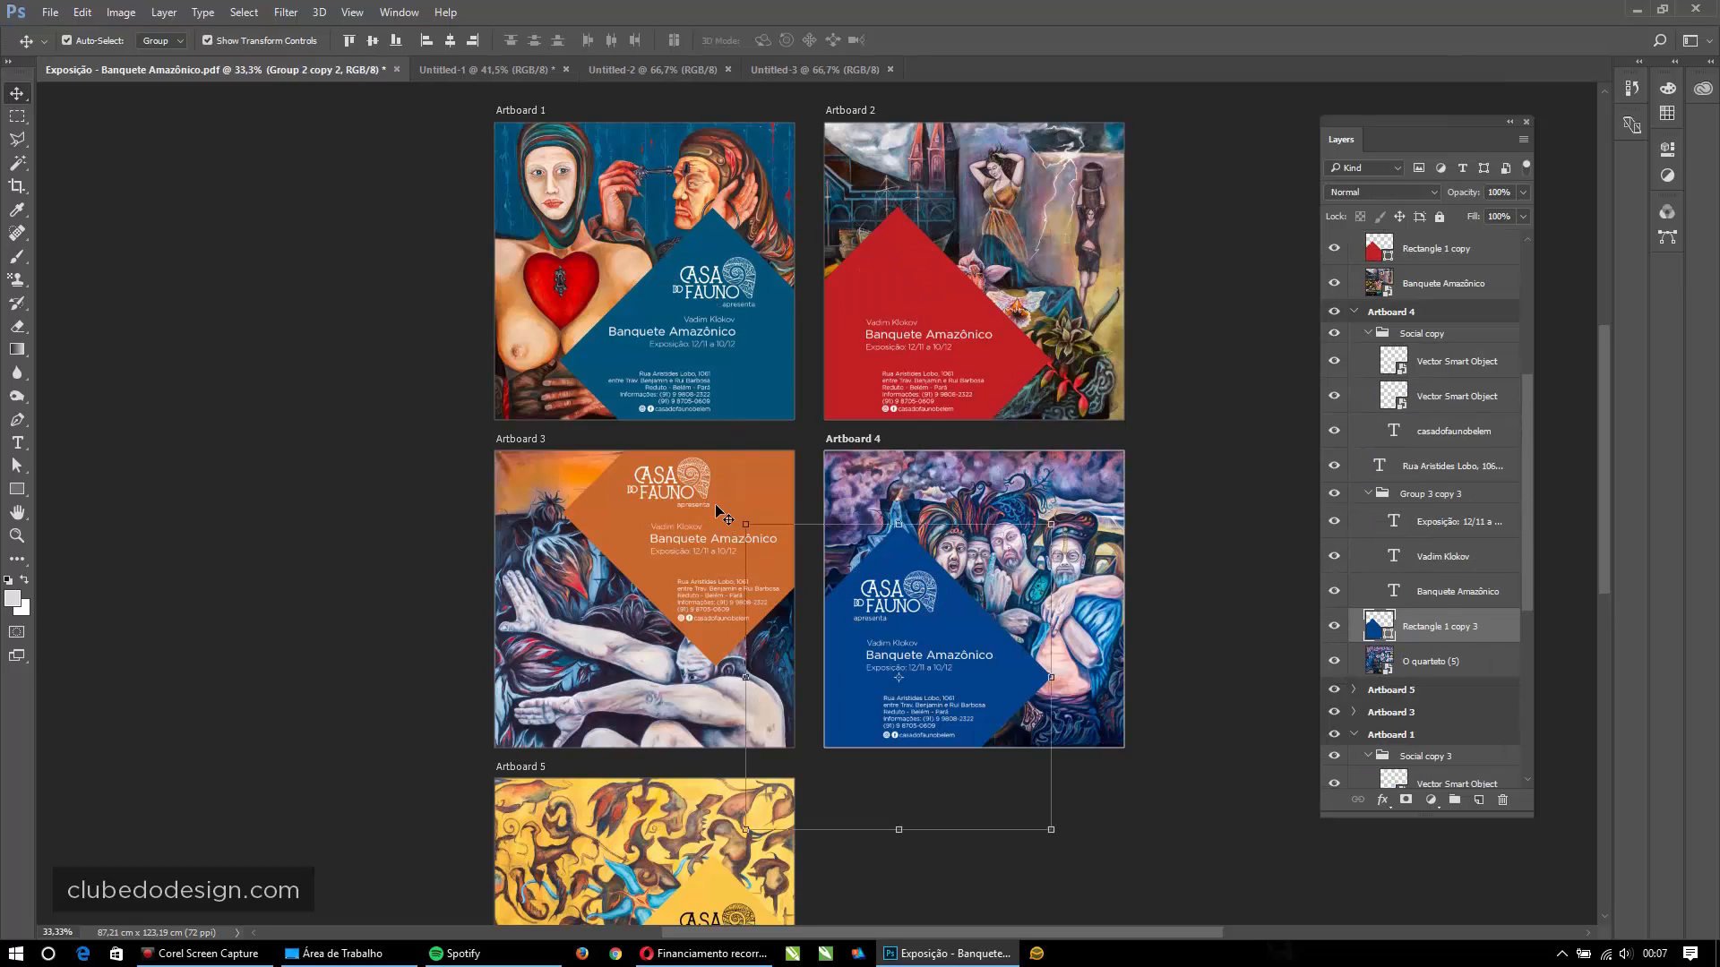
{"action": "left_click", "coordinate": [708, 488]}
{"action": "left_click", "coordinate": [707, 488]}
{"action": "key", "text": "Delete"}
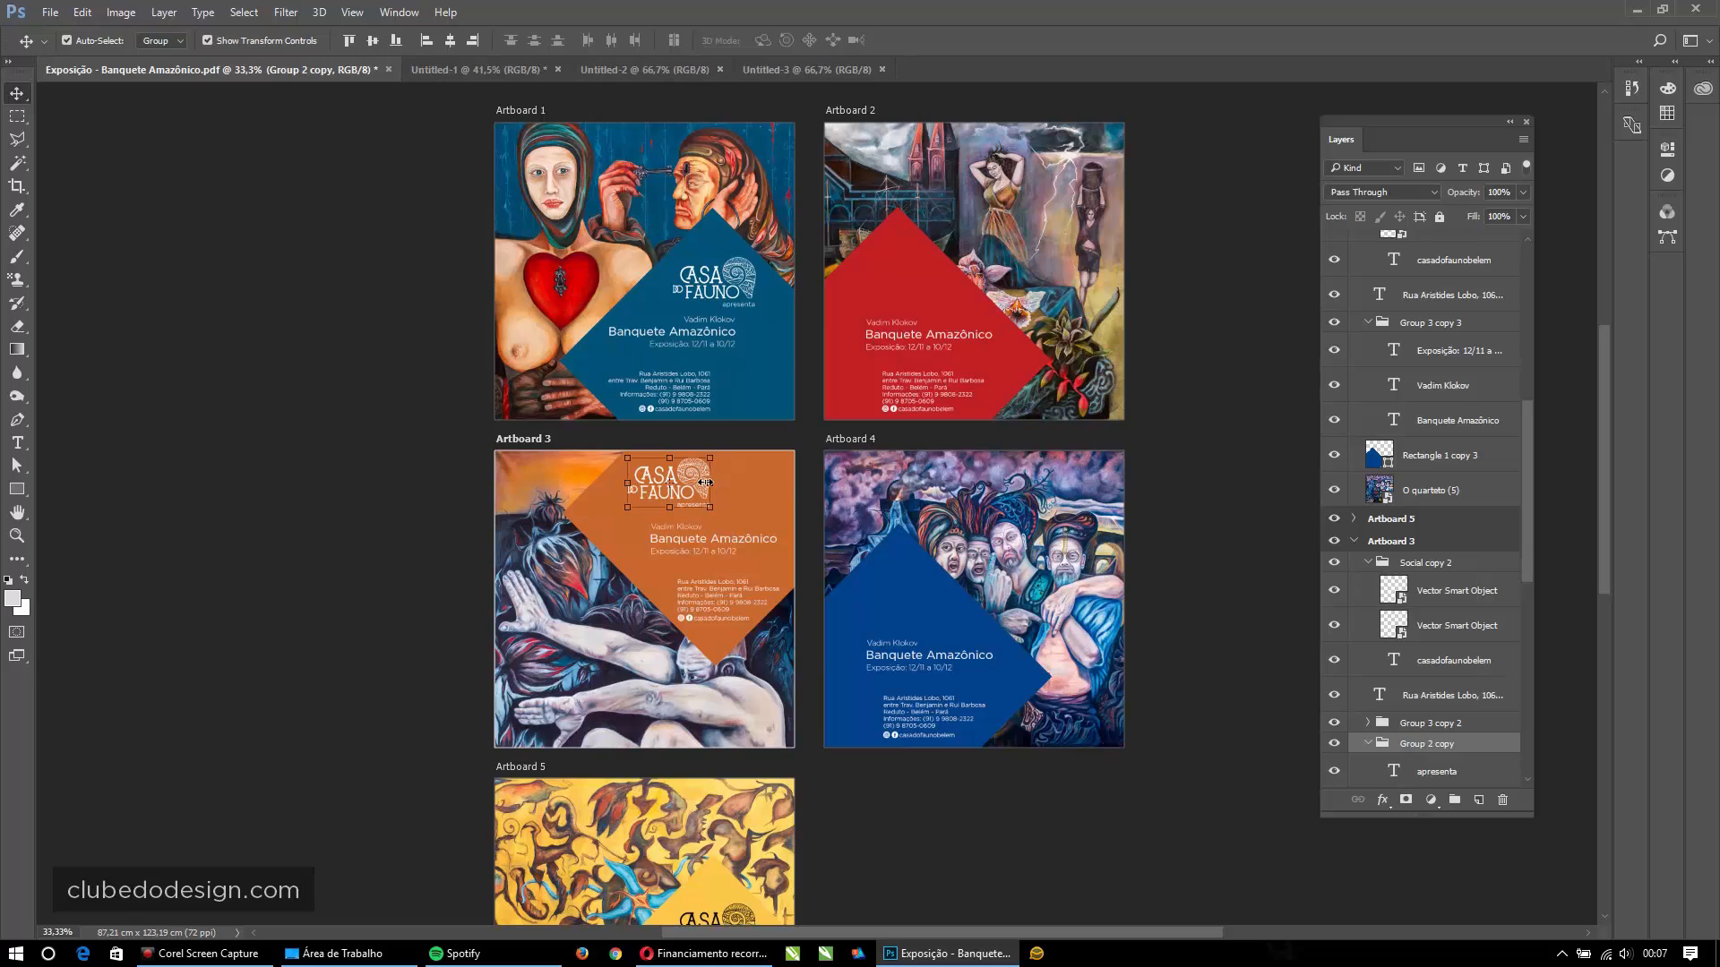
- Duplicate the Casa do Fauno smart object logo on Artboard 1
{"action": "left_click", "coordinate": [724, 273]}
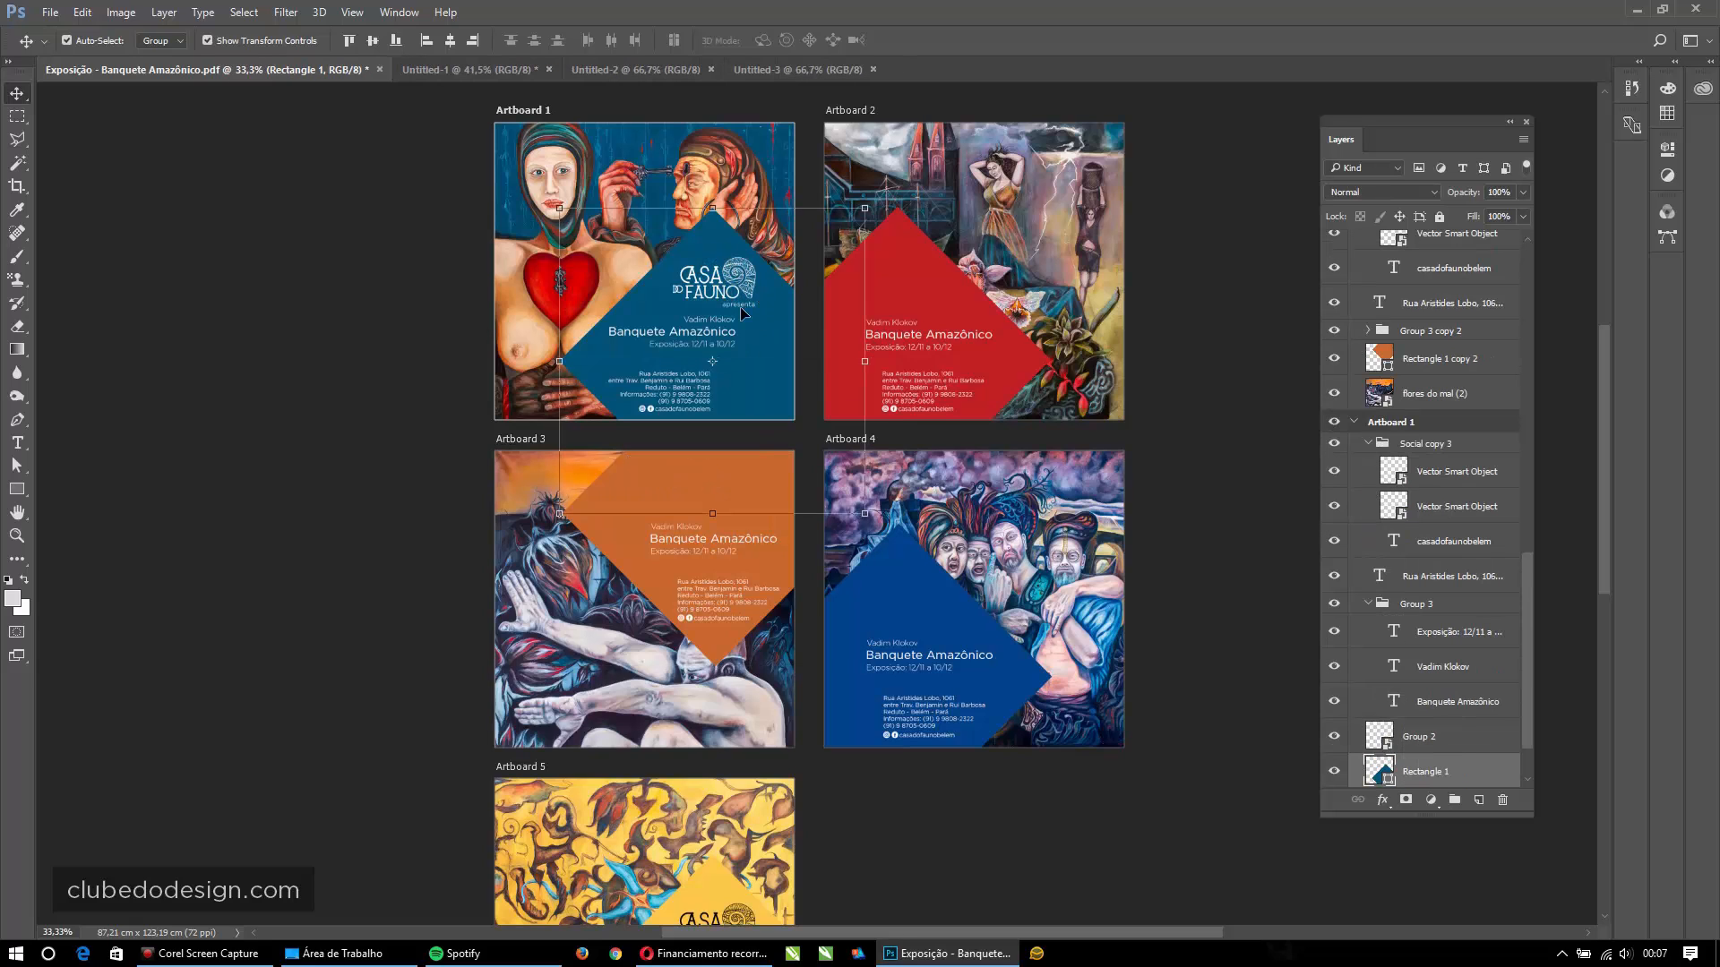
{"action": "left_click", "coordinate": [735, 309]}
{"action": "key", "text": "ctrl+j"}
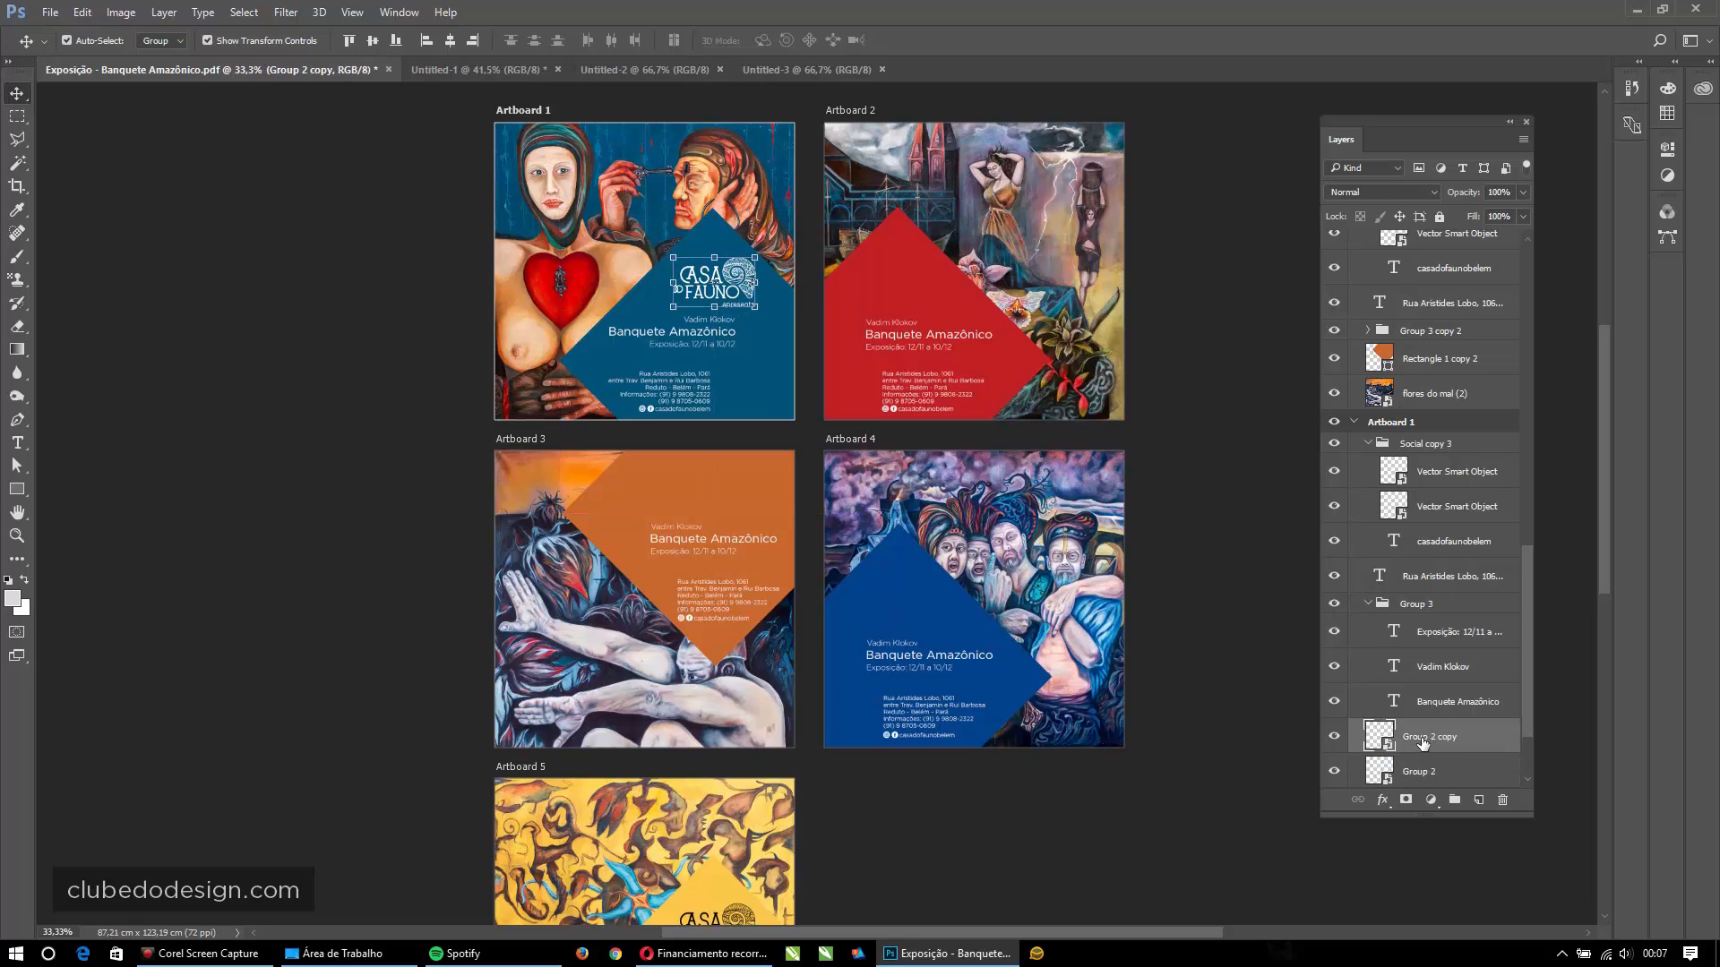
- Try to move the duplicated logo from Artboard 1 onto Artboard 2's red diamond
{"action": "left_click_drag", "start_coordinate": [760, 277], "coordinate": [891, 278]}
{"action": "key", "text": "ctrl+z"}
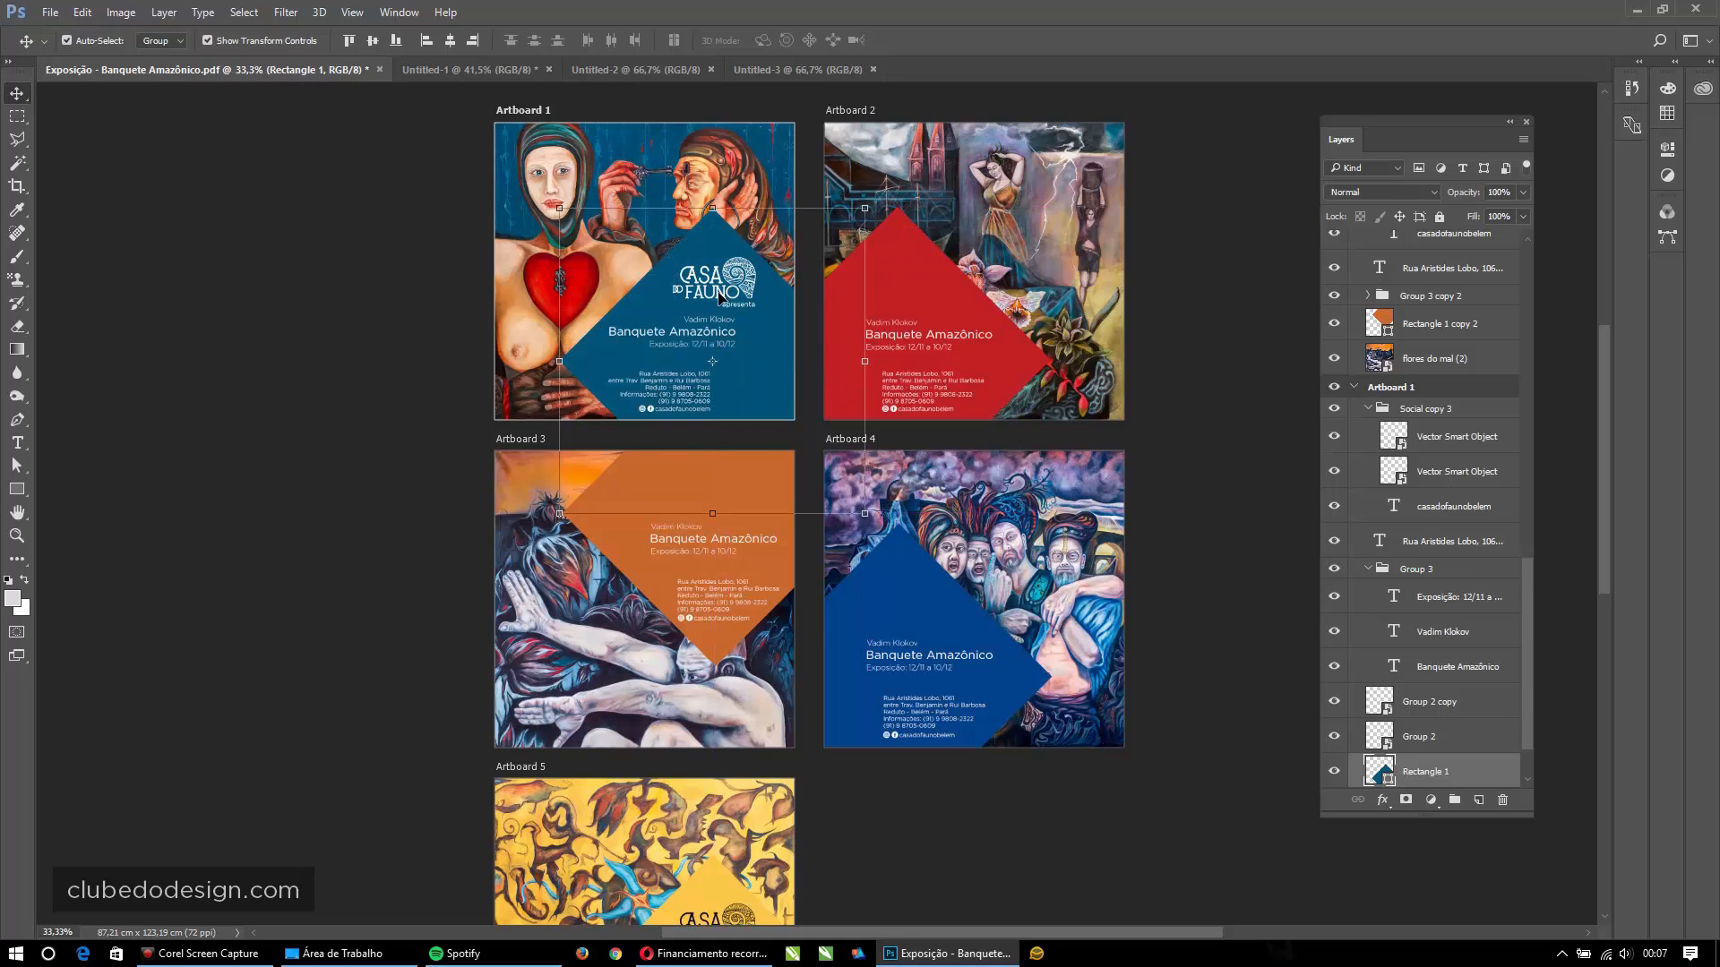
{"action": "left_click", "coordinate": [719, 298]}
{"action": "key", "text": "ctrl+t"}
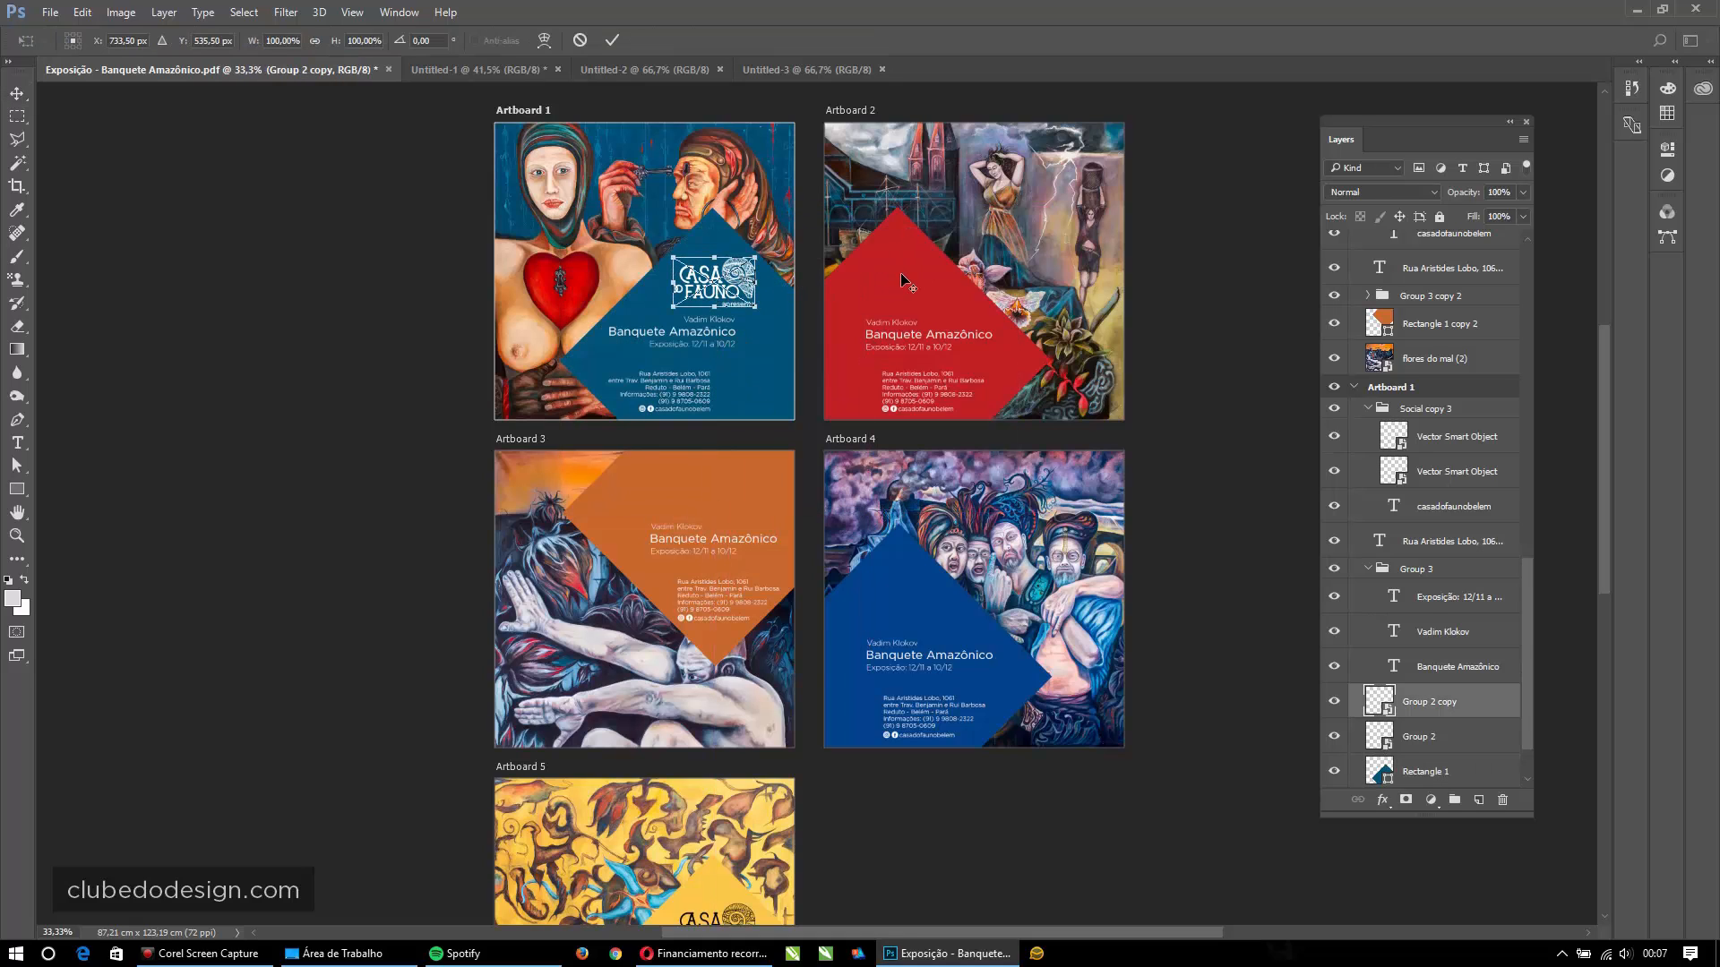
{"action": "key", "text": "Return"}
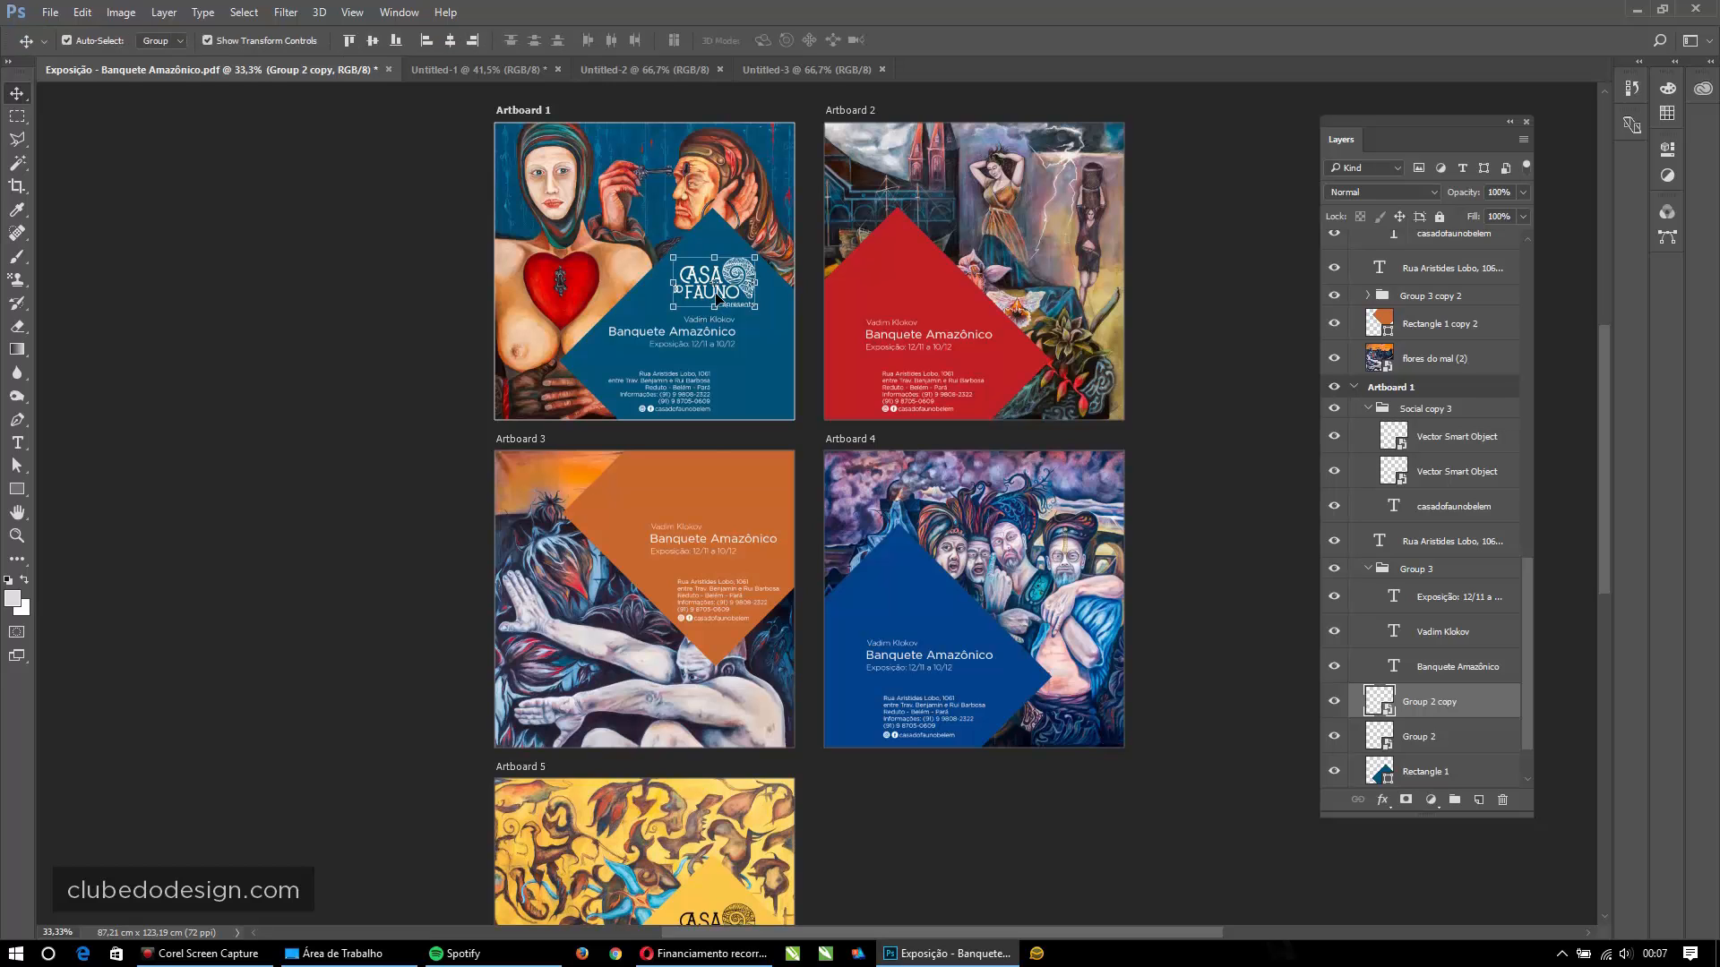
- Place the duplicated logo on Artboard 2, in the upper part of the red diamond above the exhibition text
{"action": "left_click", "coordinate": [771, 296]}
{"action": "scroll", "coordinate": [845, 296], "scroll_direction": "up", "scroll_amount": 3}
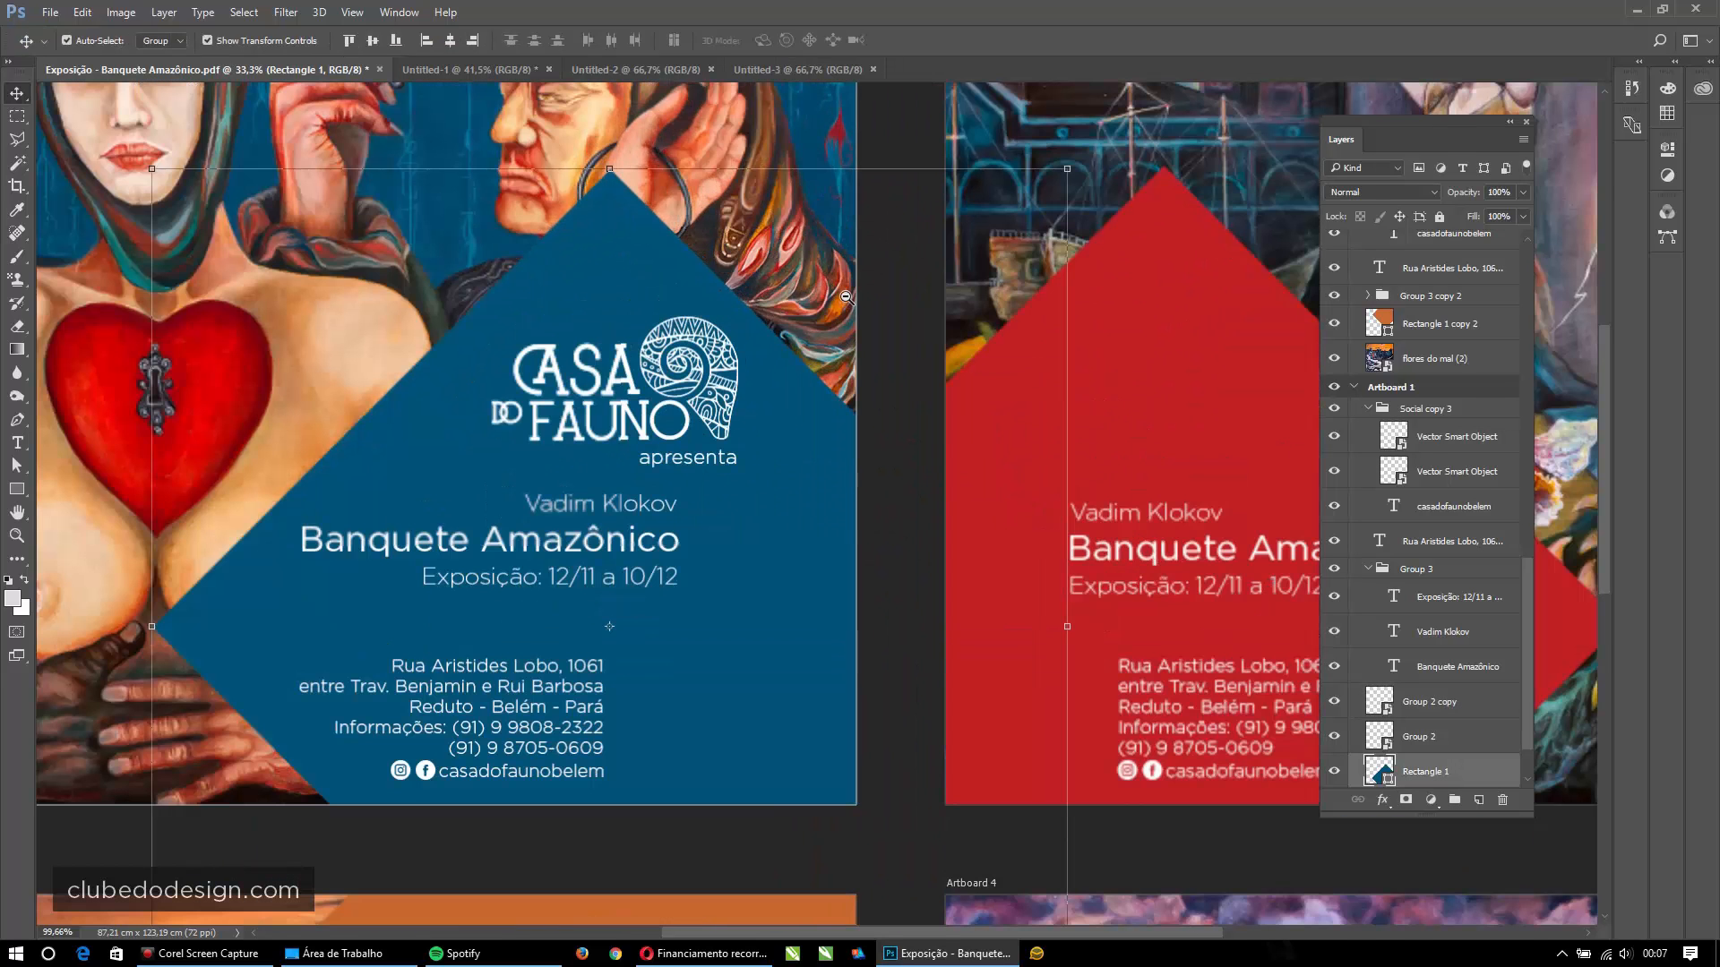
{"action": "left_click", "coordinate": [684, 427]}
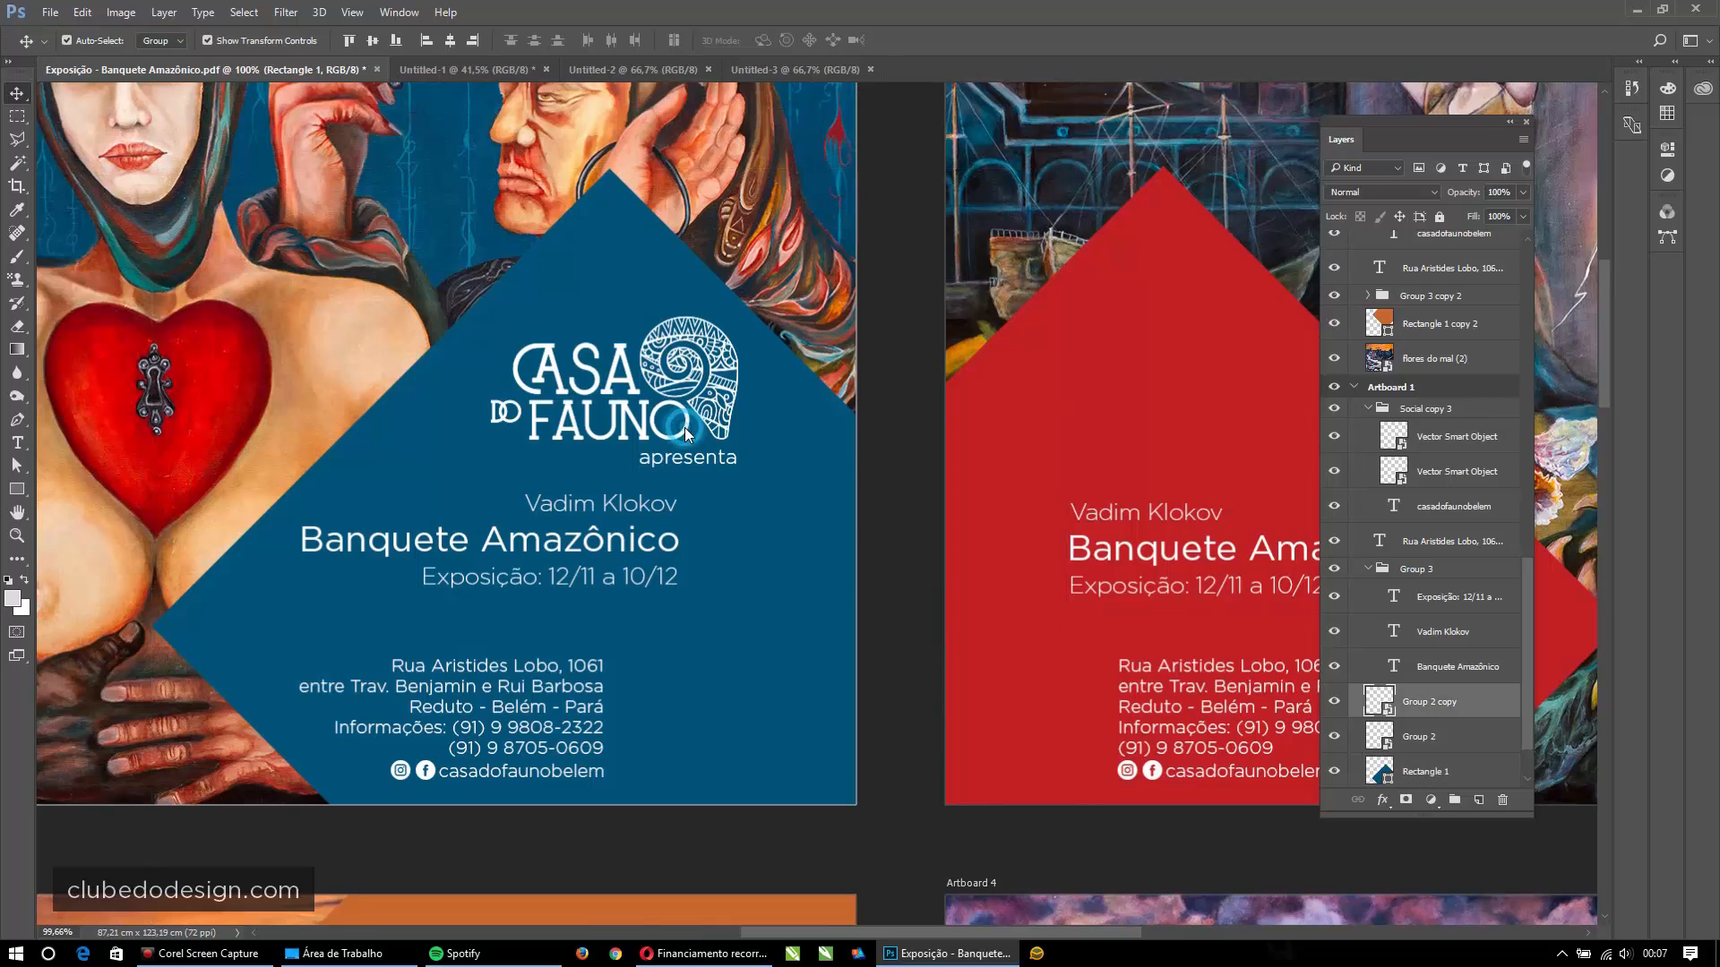
{"action": "left_click_drag", "start_coordinate": [684, 427], "coordinate": [952, 440]}
{"action": "left_click_drag", "start_coordinate": [840, 456], "coordinate": [840, 456]}
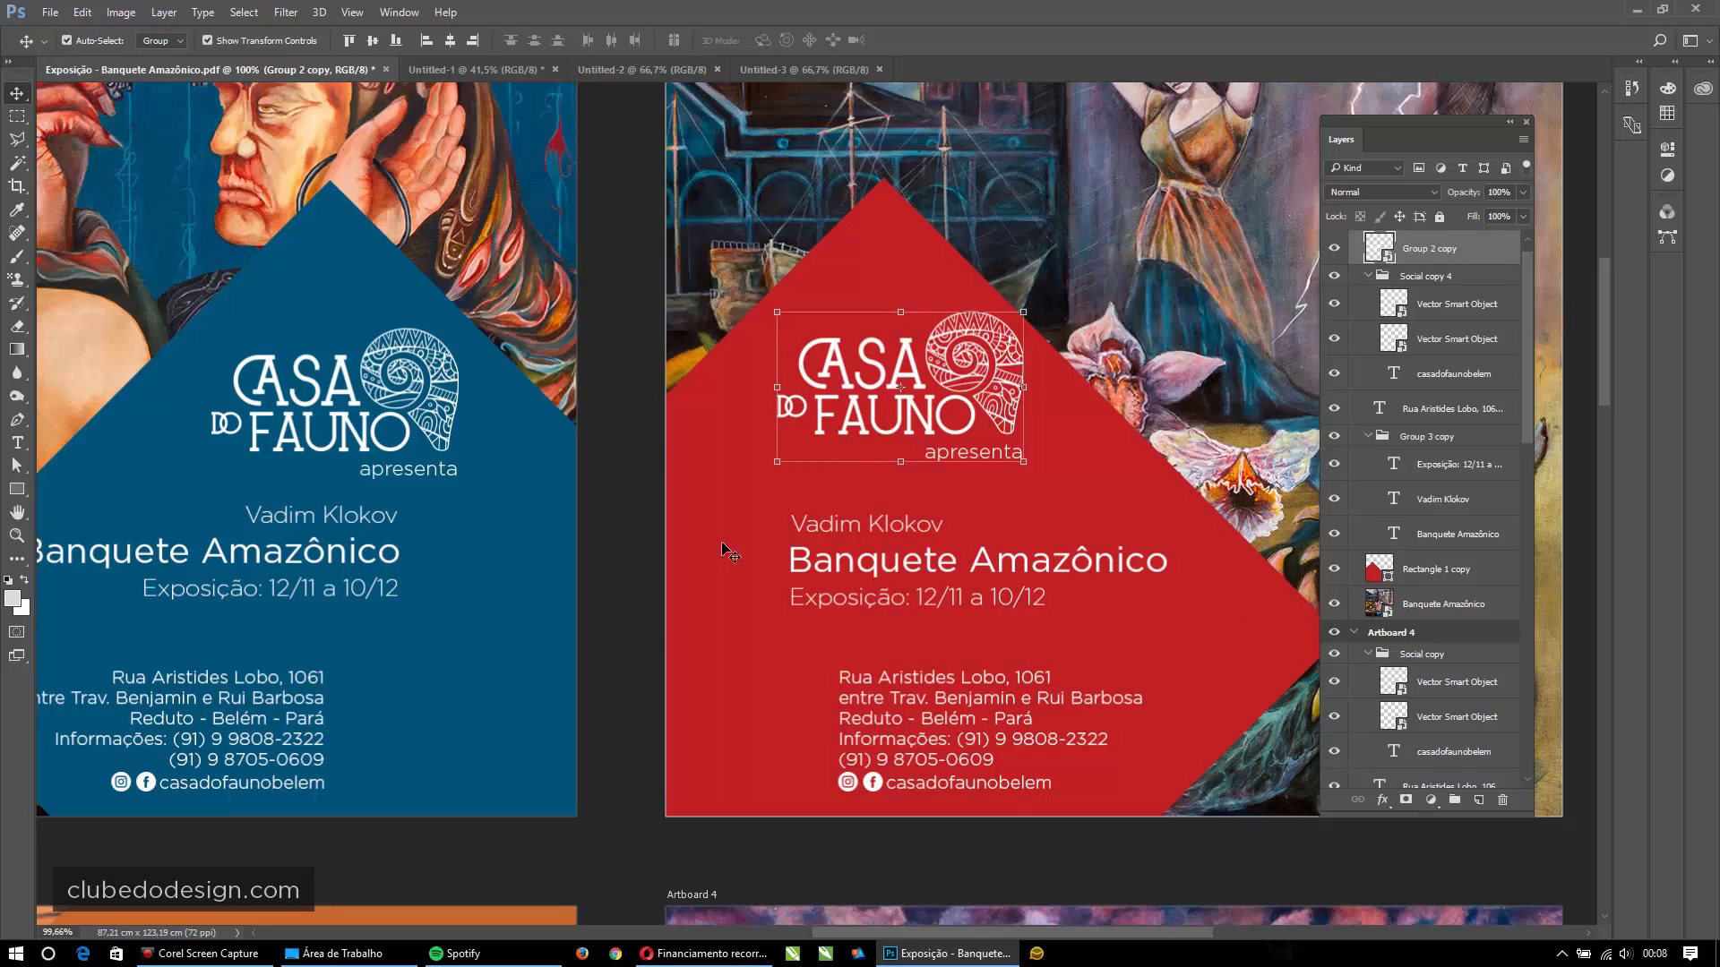
- Open the contents of Artboard 1's Group 2 logo smart object for editing
{"action": "scroll", "coordinate": [1443, 307], "scroll_direction": "up", "scroll_amount": 1}
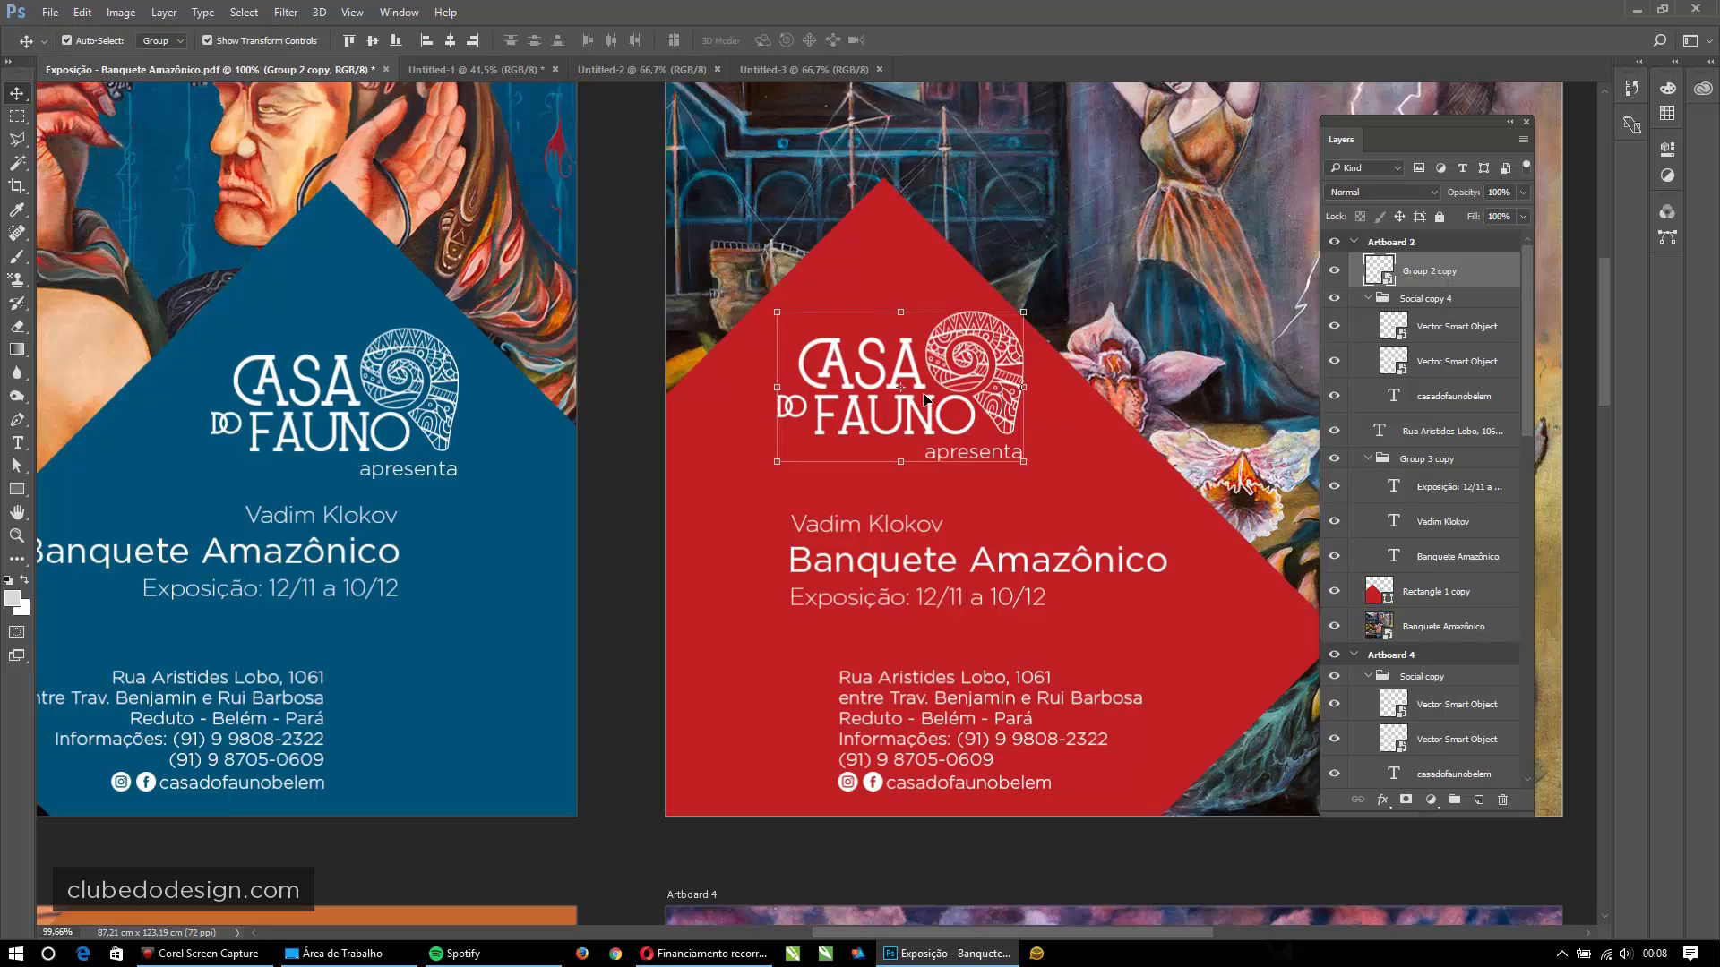
{"action": "left_click", "coordinate": [394, 419]}
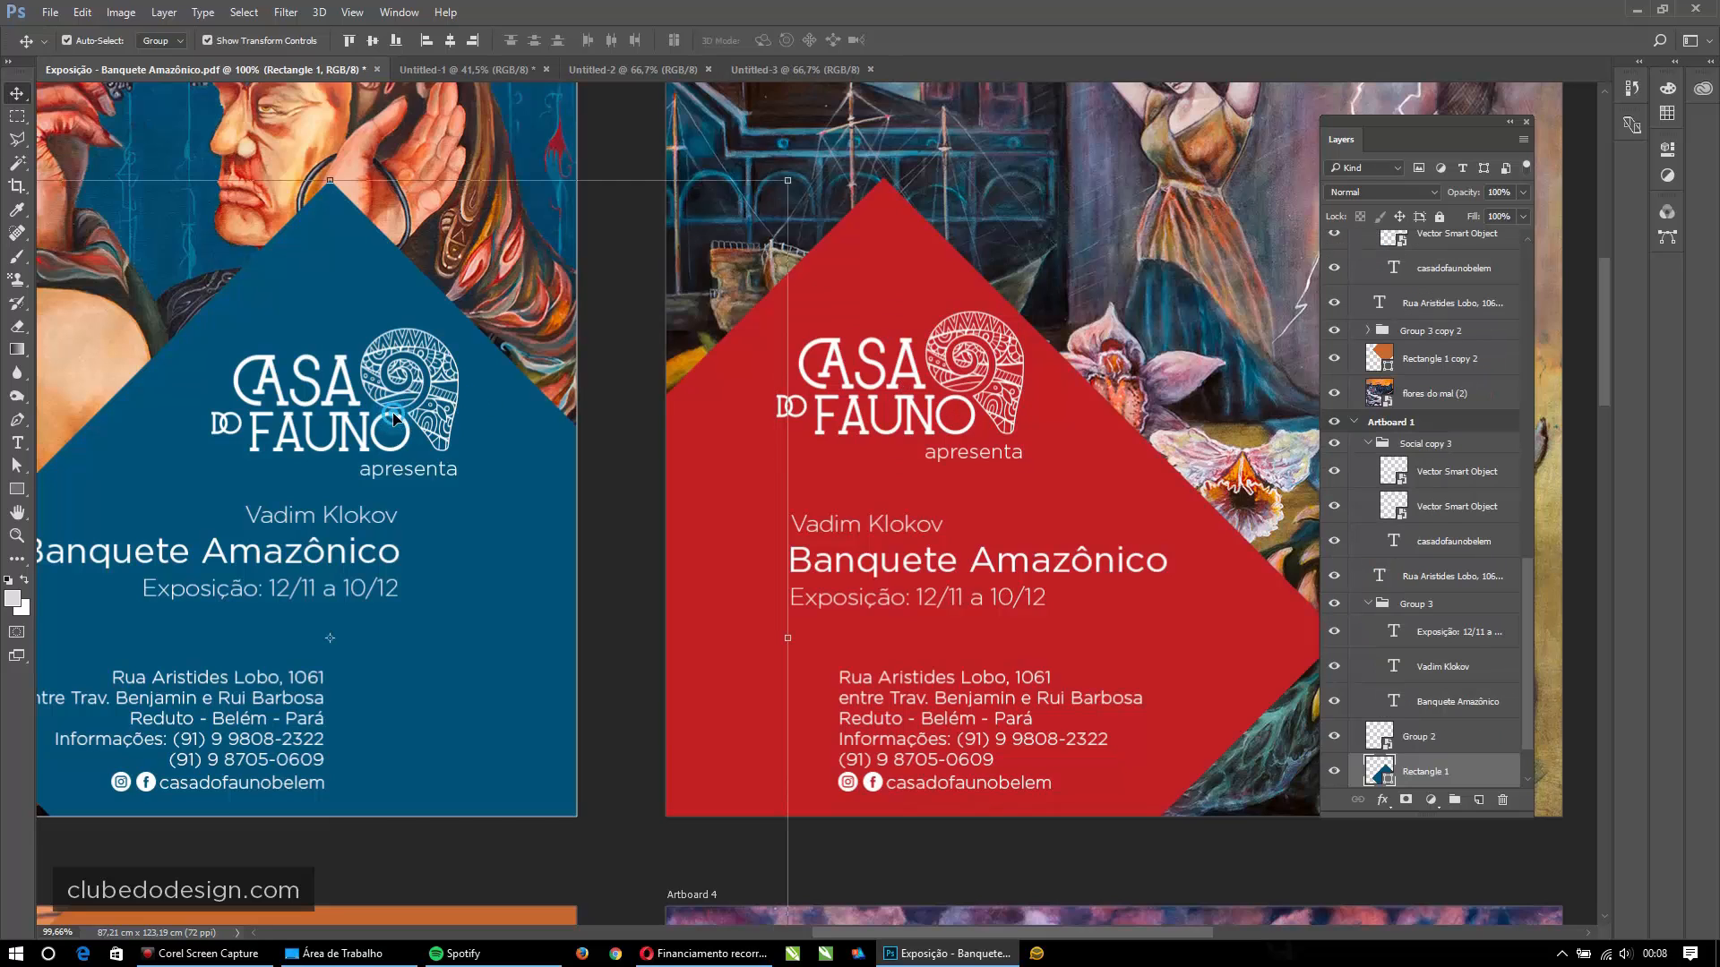
{"action": "left_click", "coordinate": [394, 419]}
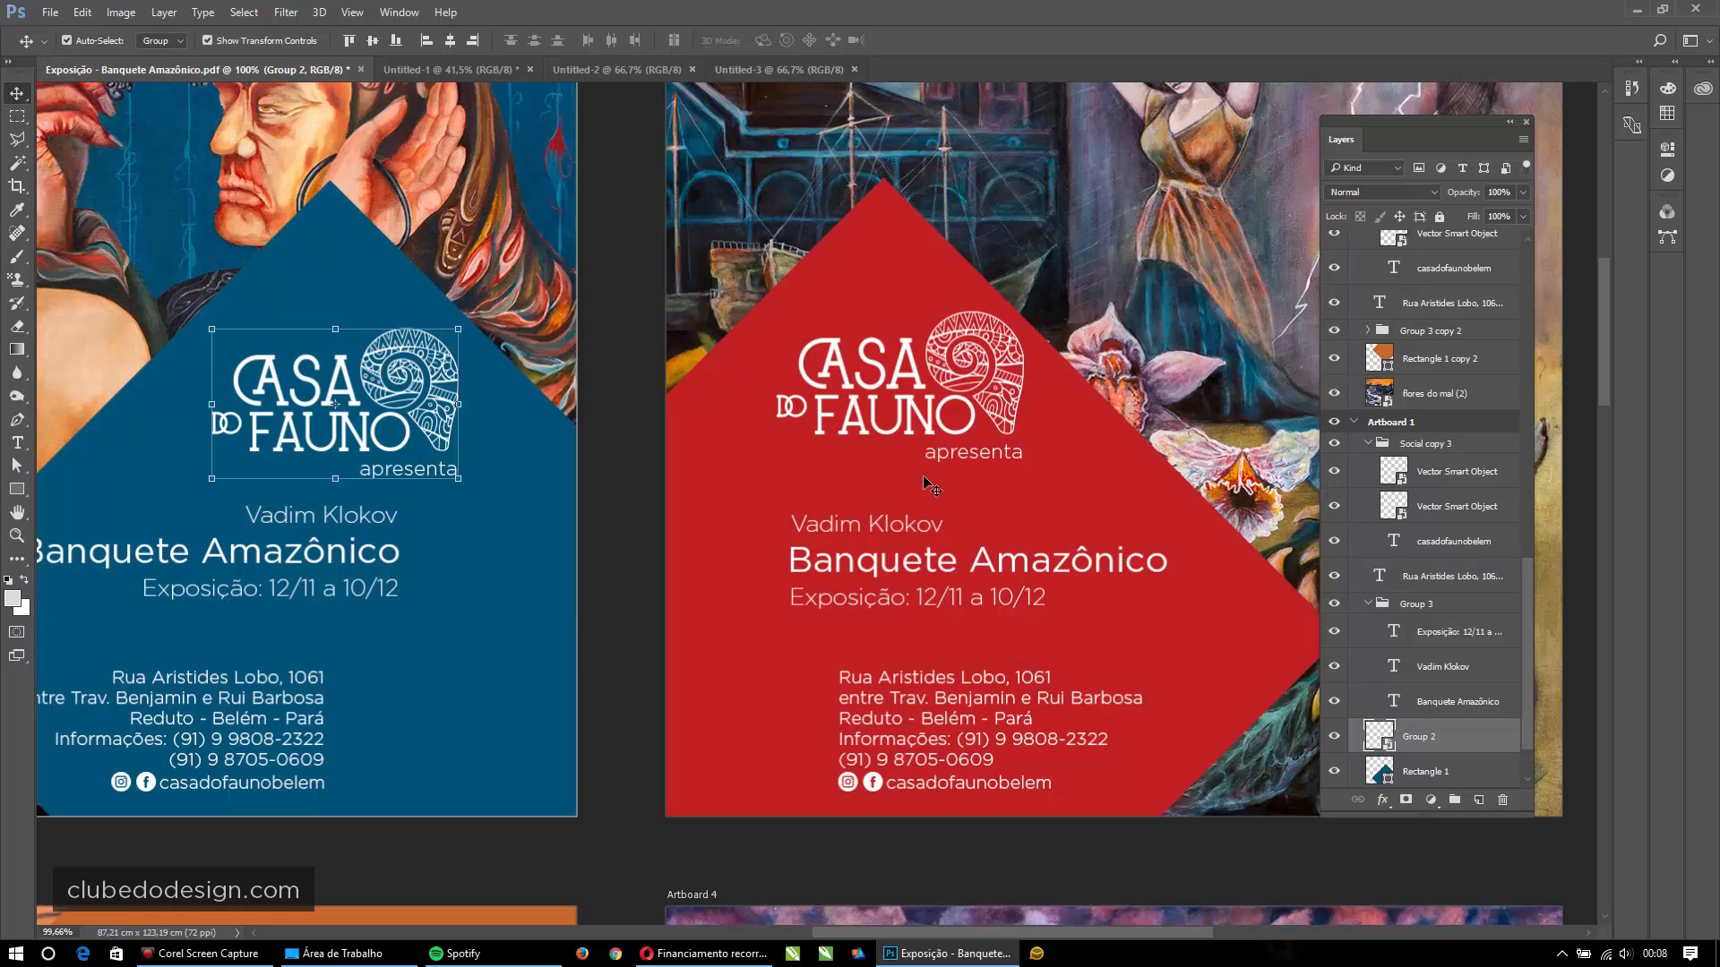
{"action": "double_click", "coordinate": [1378, 742]}
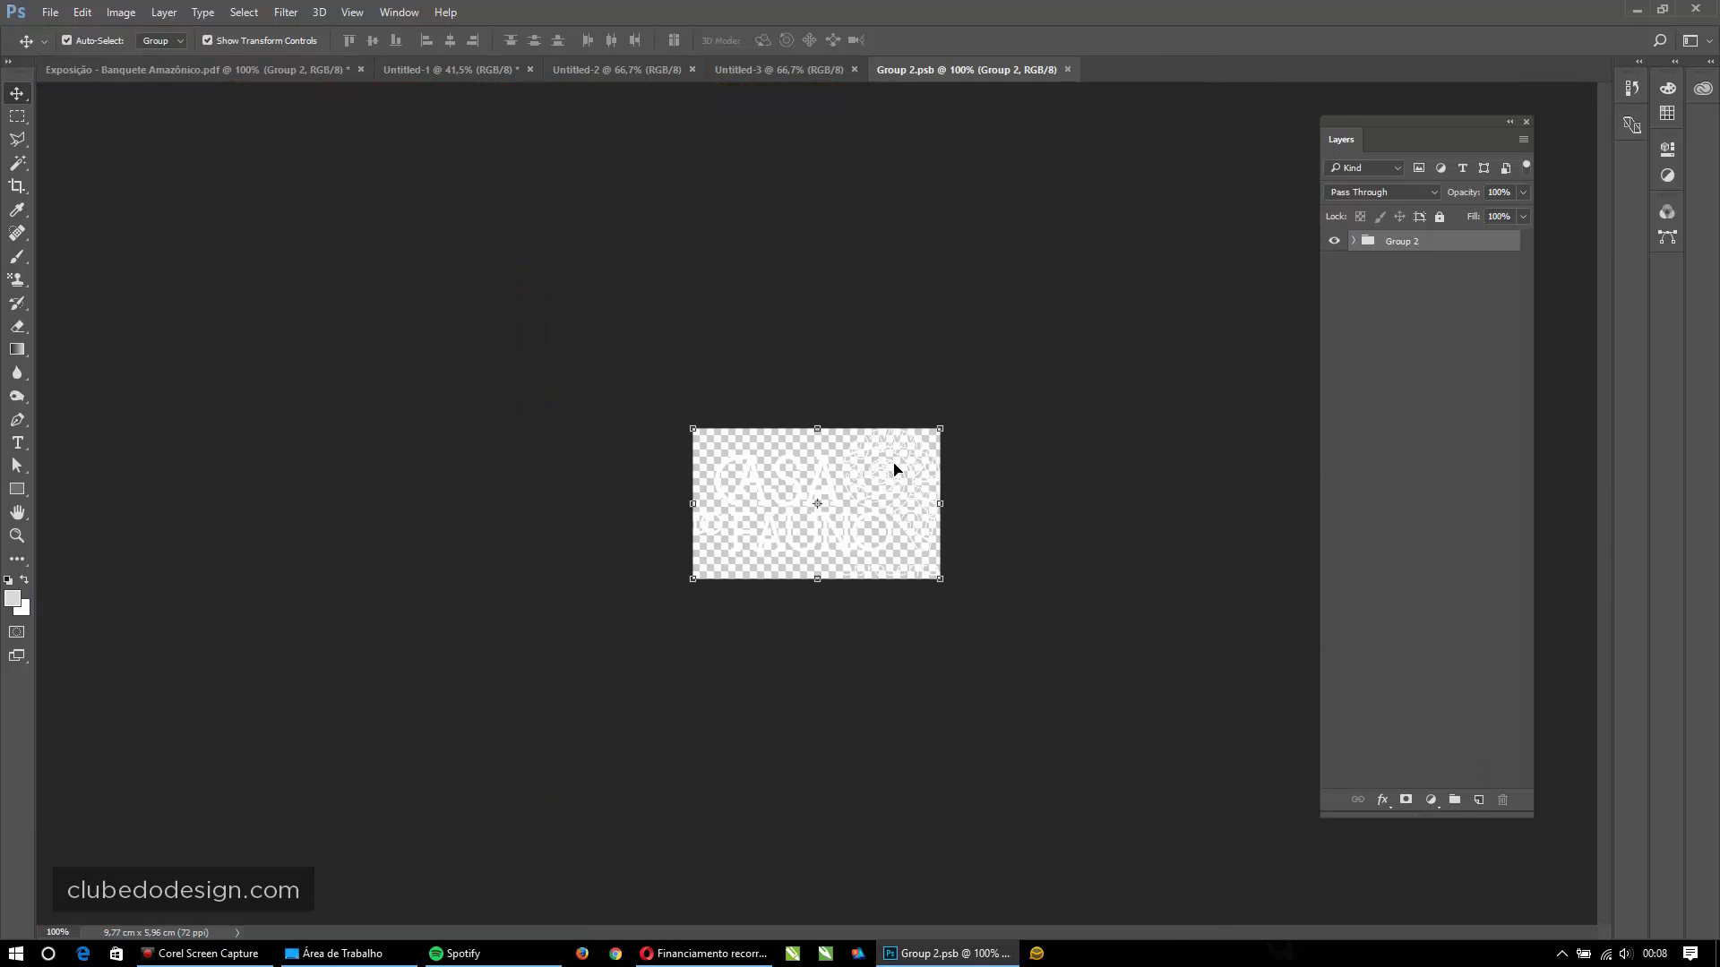
- Colorize the logo yellow with a darkened Hue/Saturation adjustment at Hue 57 and Saturation 86, and close its document with the changes saved
{"action": "left_click", "coordinate": [1431, 799]}
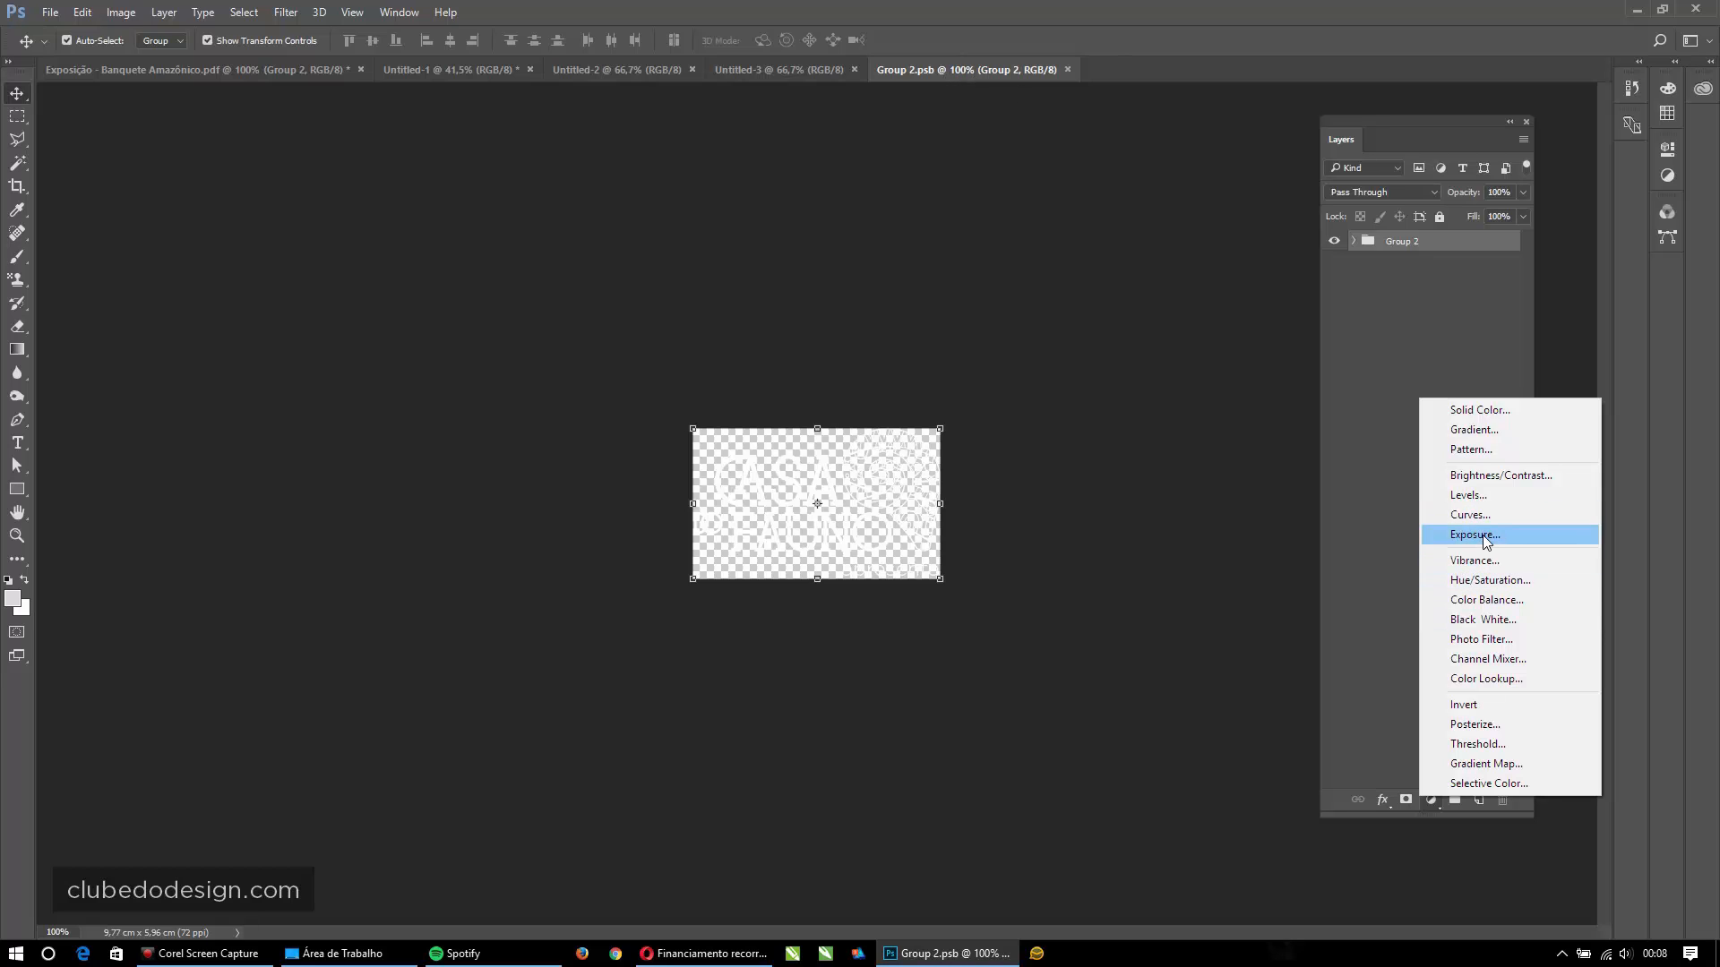
{"action": "left_click", "coordinate": [1488, 580]}
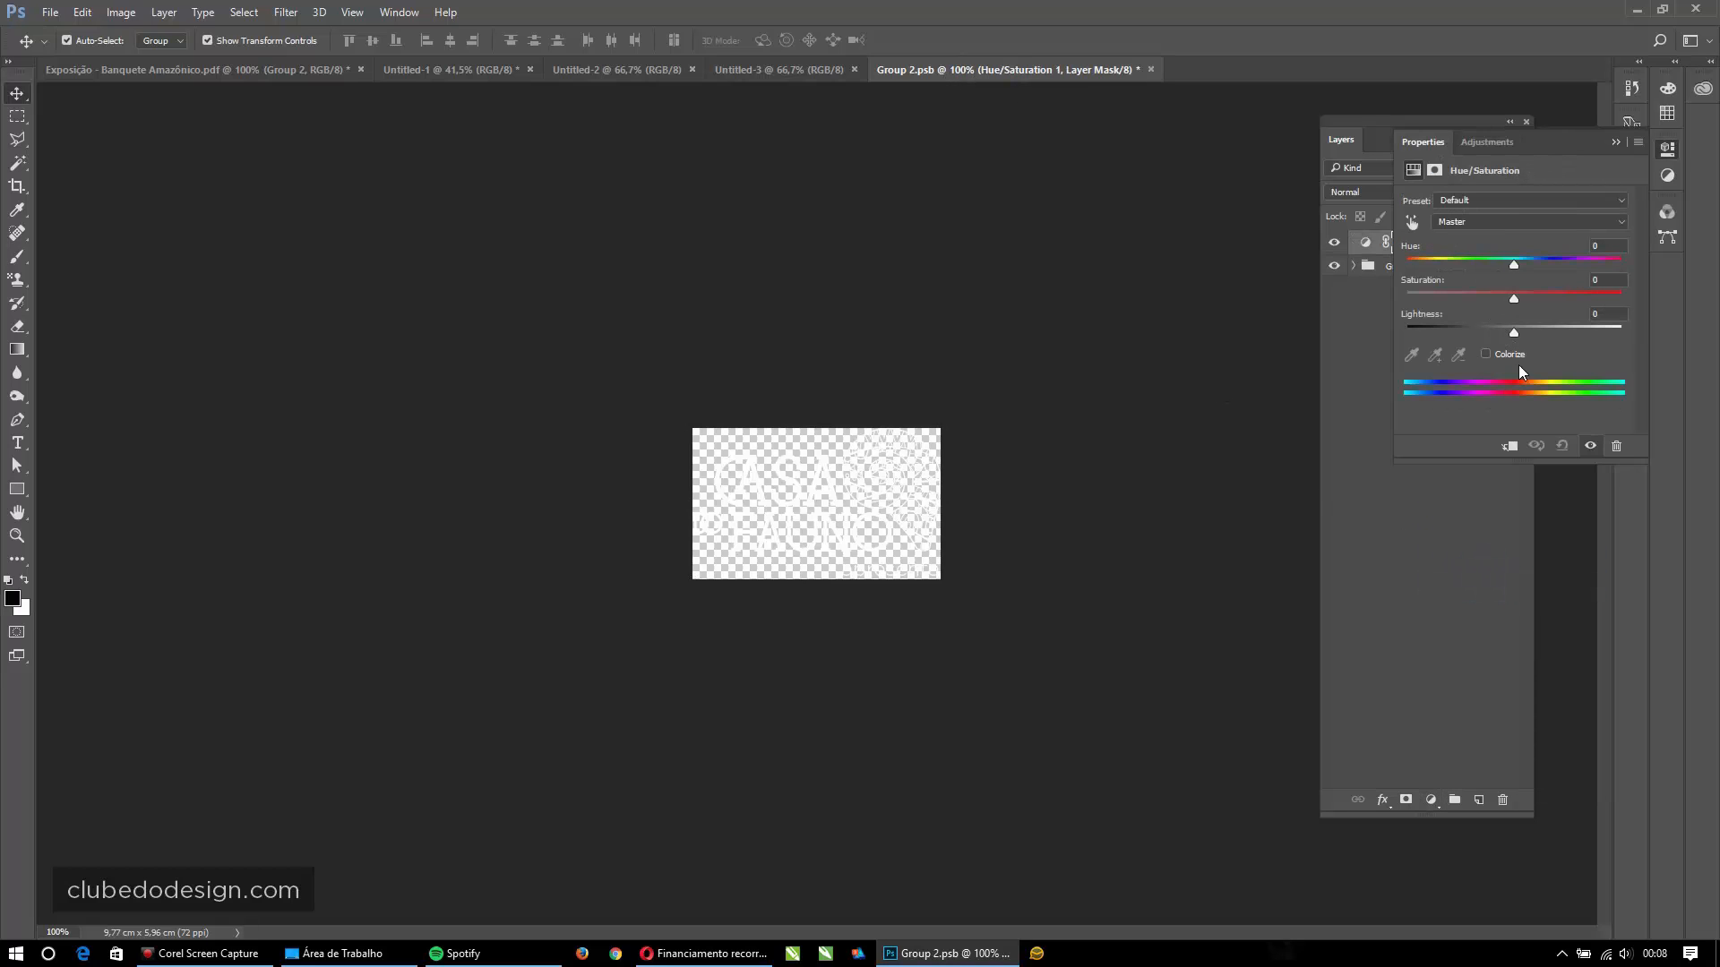
{"action": "left_click", "coordinate": [1486, 355]}
{"action": "left_click_drag", "start_coordinate": [1513, 329], "coordinate": [1593, 301]}
{"action": "left_click", "coordinate": [1431, 261]}
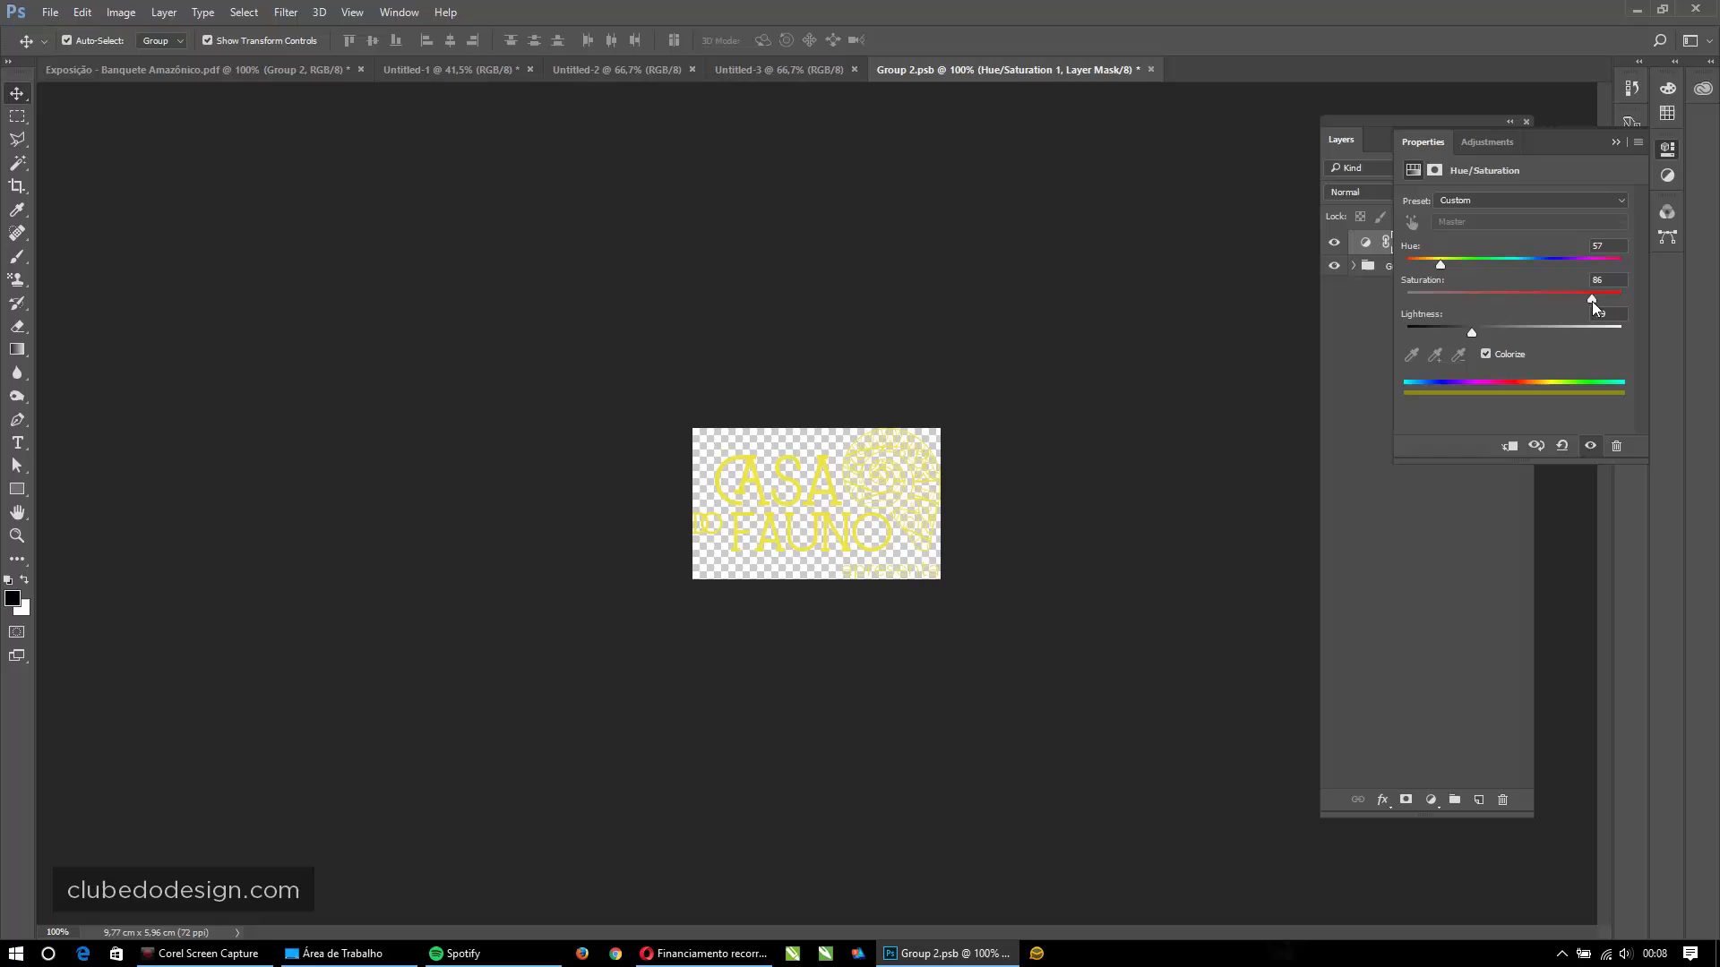
{"action": "left_click", "coordinate": [1416, 508]}
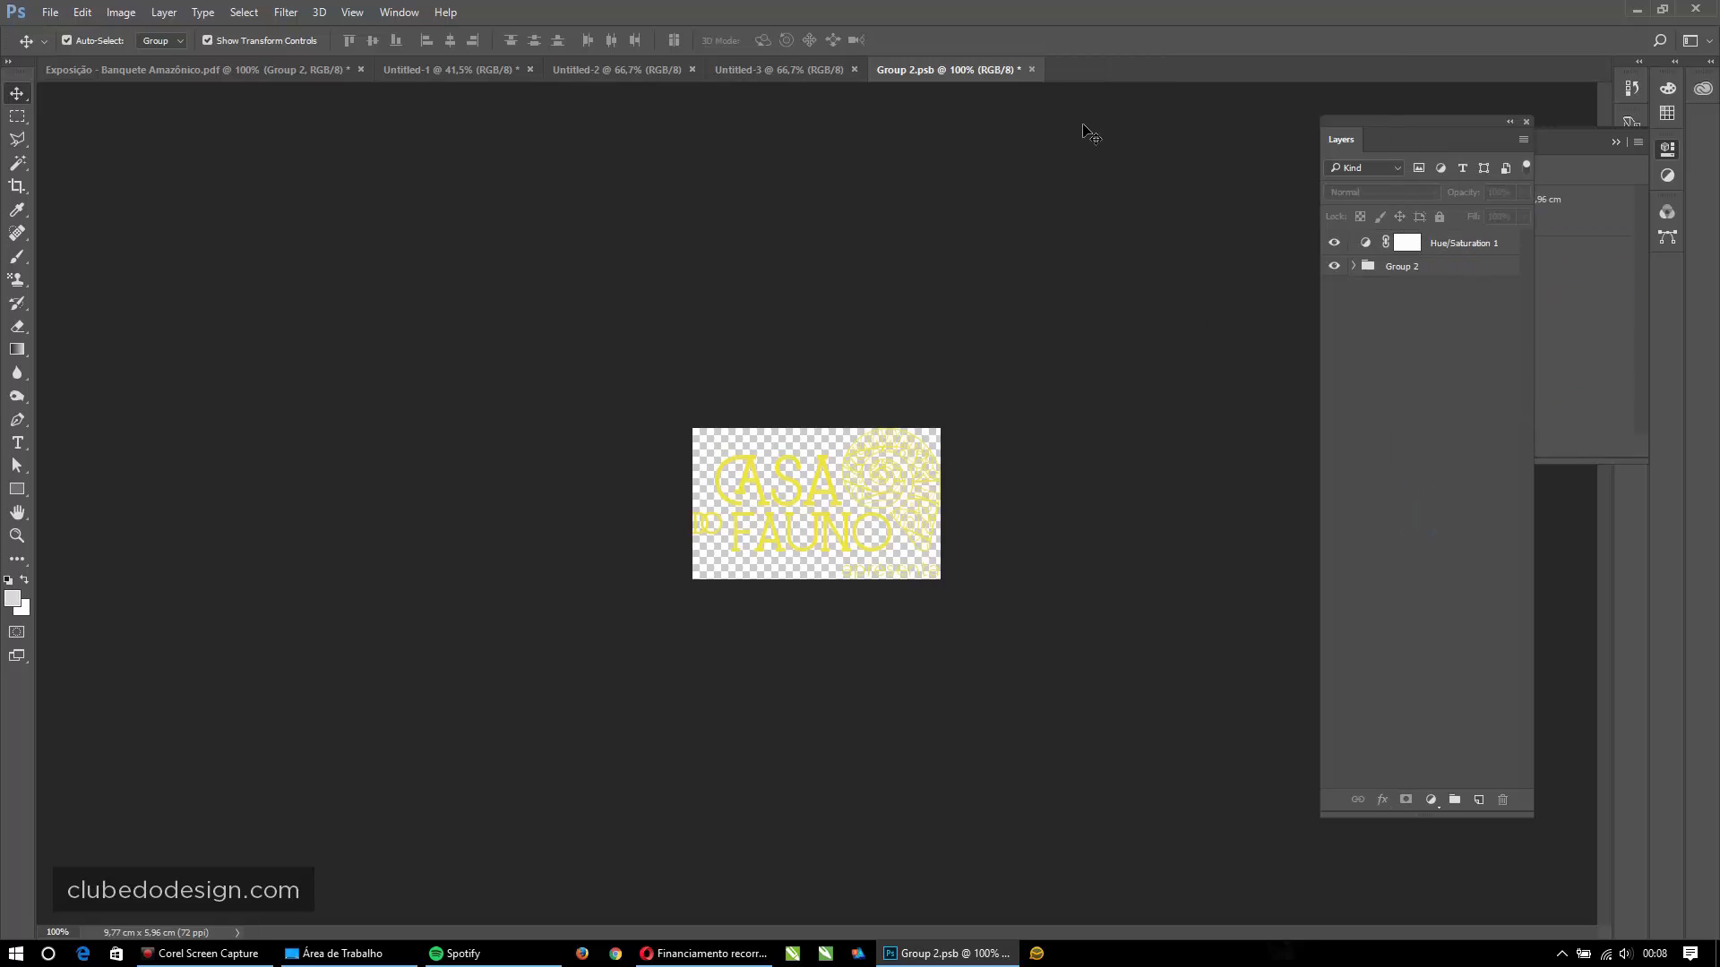
{"action": "left_click", "coordinate": [1032, 70]}
{"action": "left_click", "coordinate": [811, 362]}
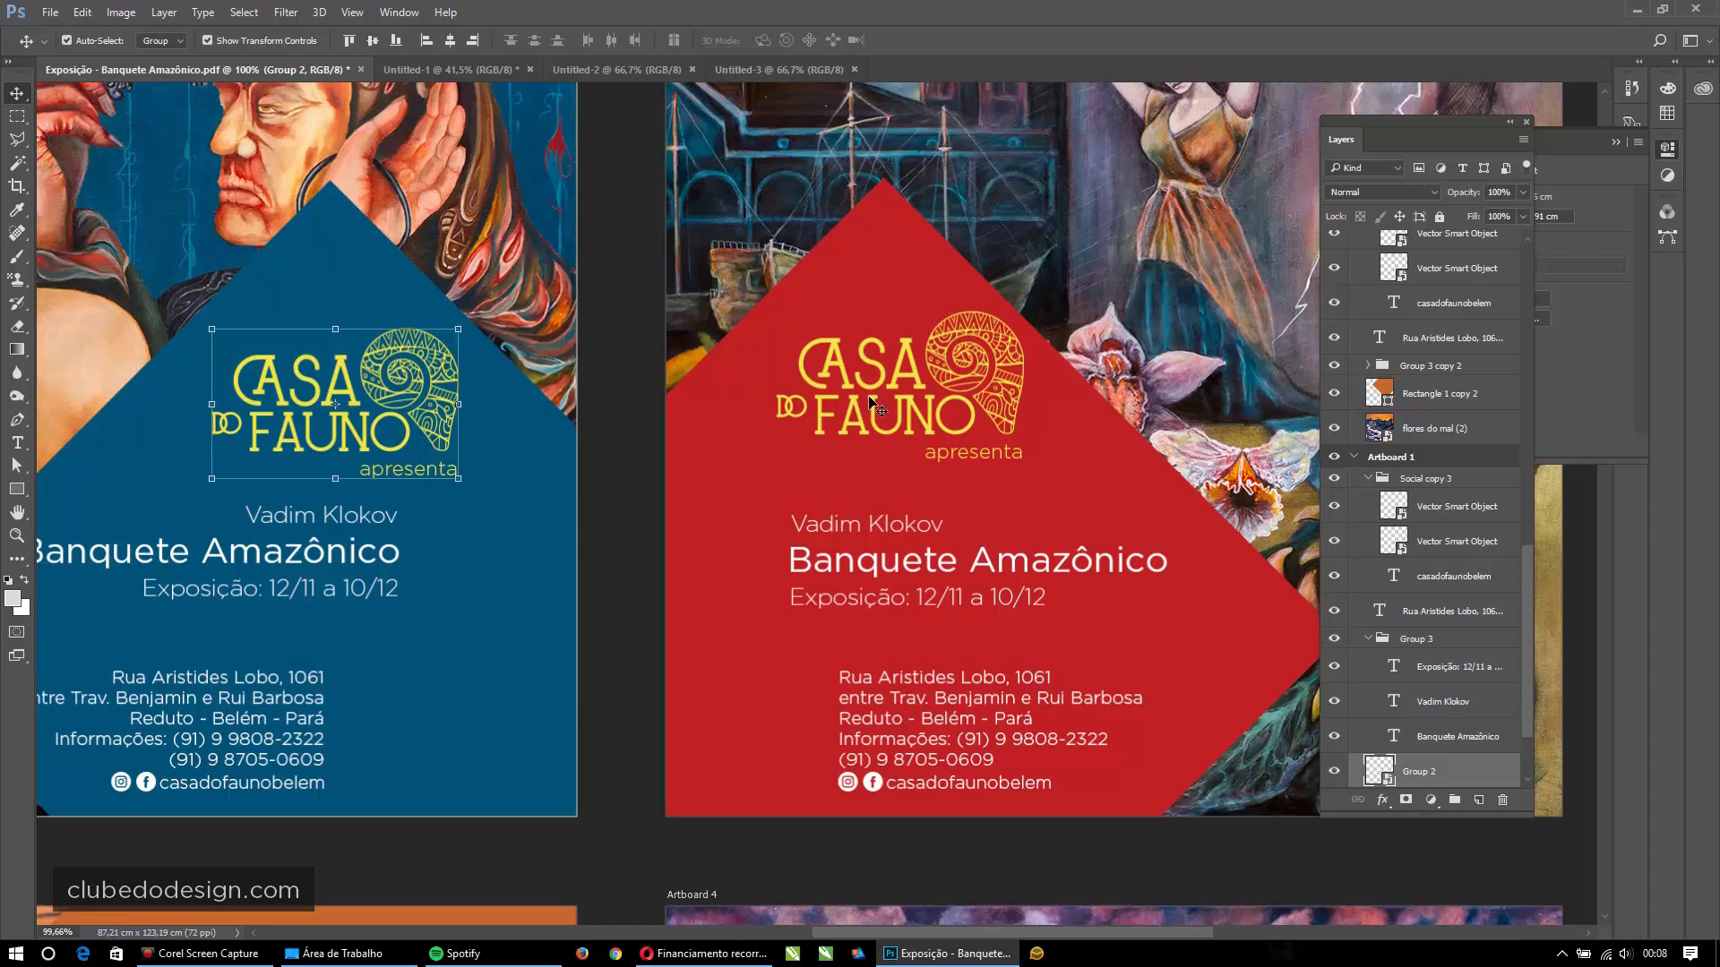
- Undo the logo edits on all artboards back to before the smart object conversion, including the recolouring, the copy and the deletions
{"action": "scroll", "coordinate": [991, 457], "scroll_direction": "down", "scroll_amount": 6}
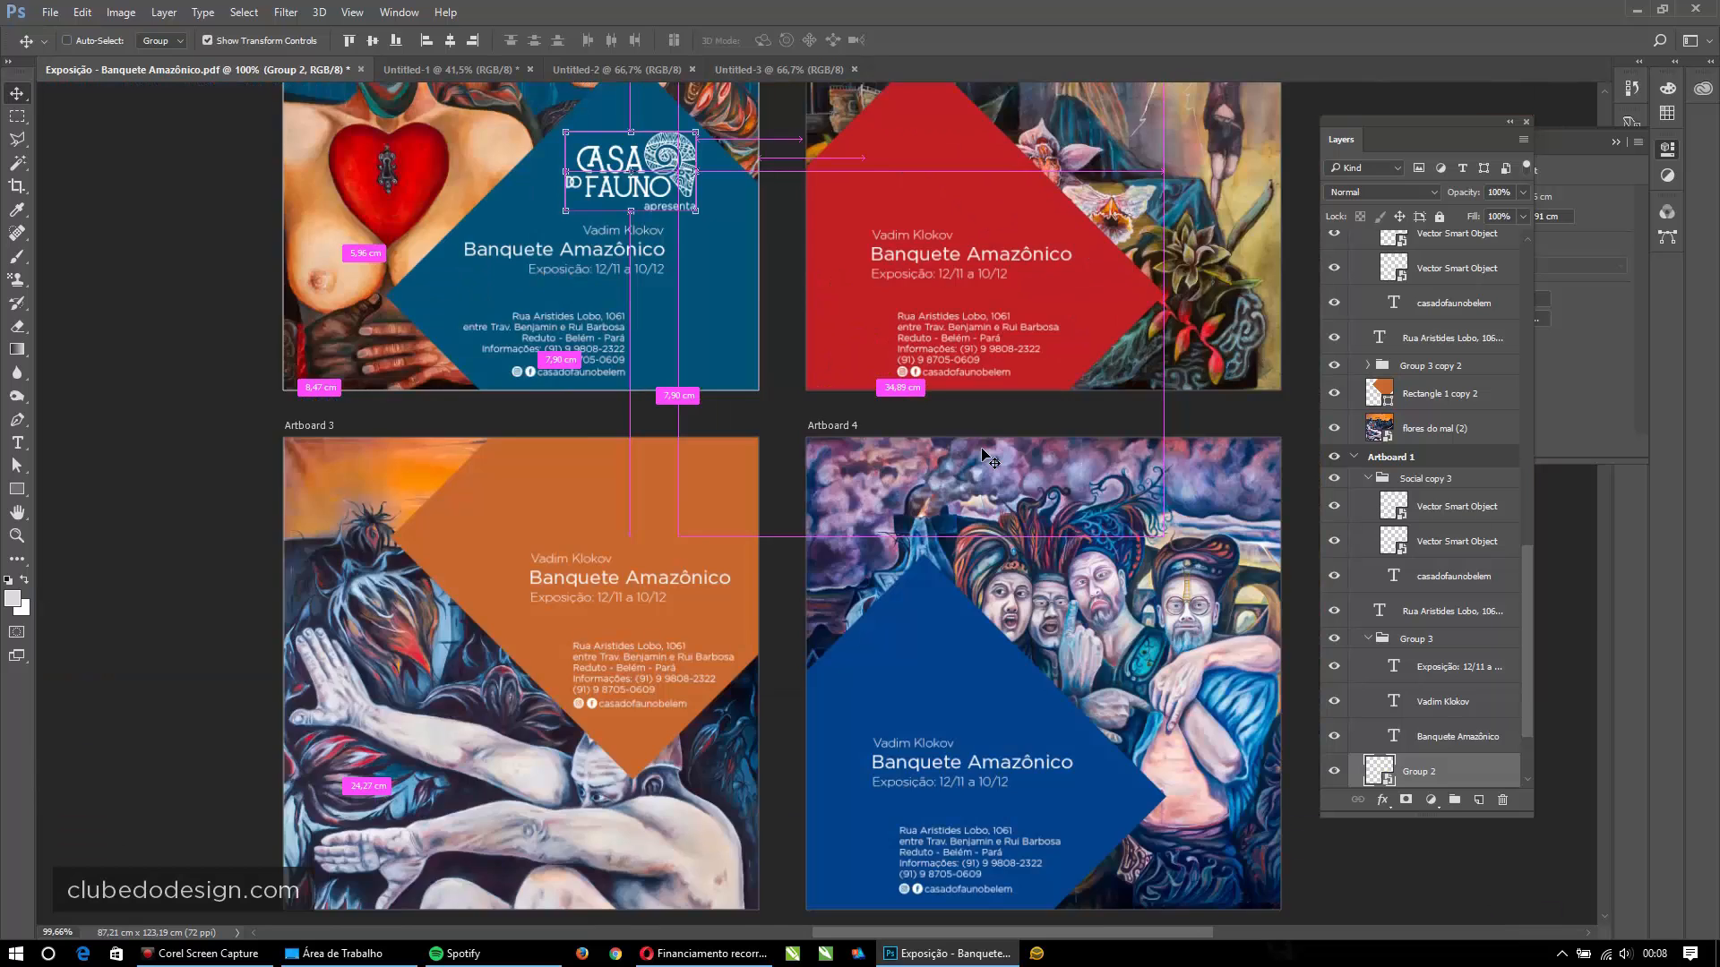
{"action": "left_click", "coordinate": [1104, 265]}
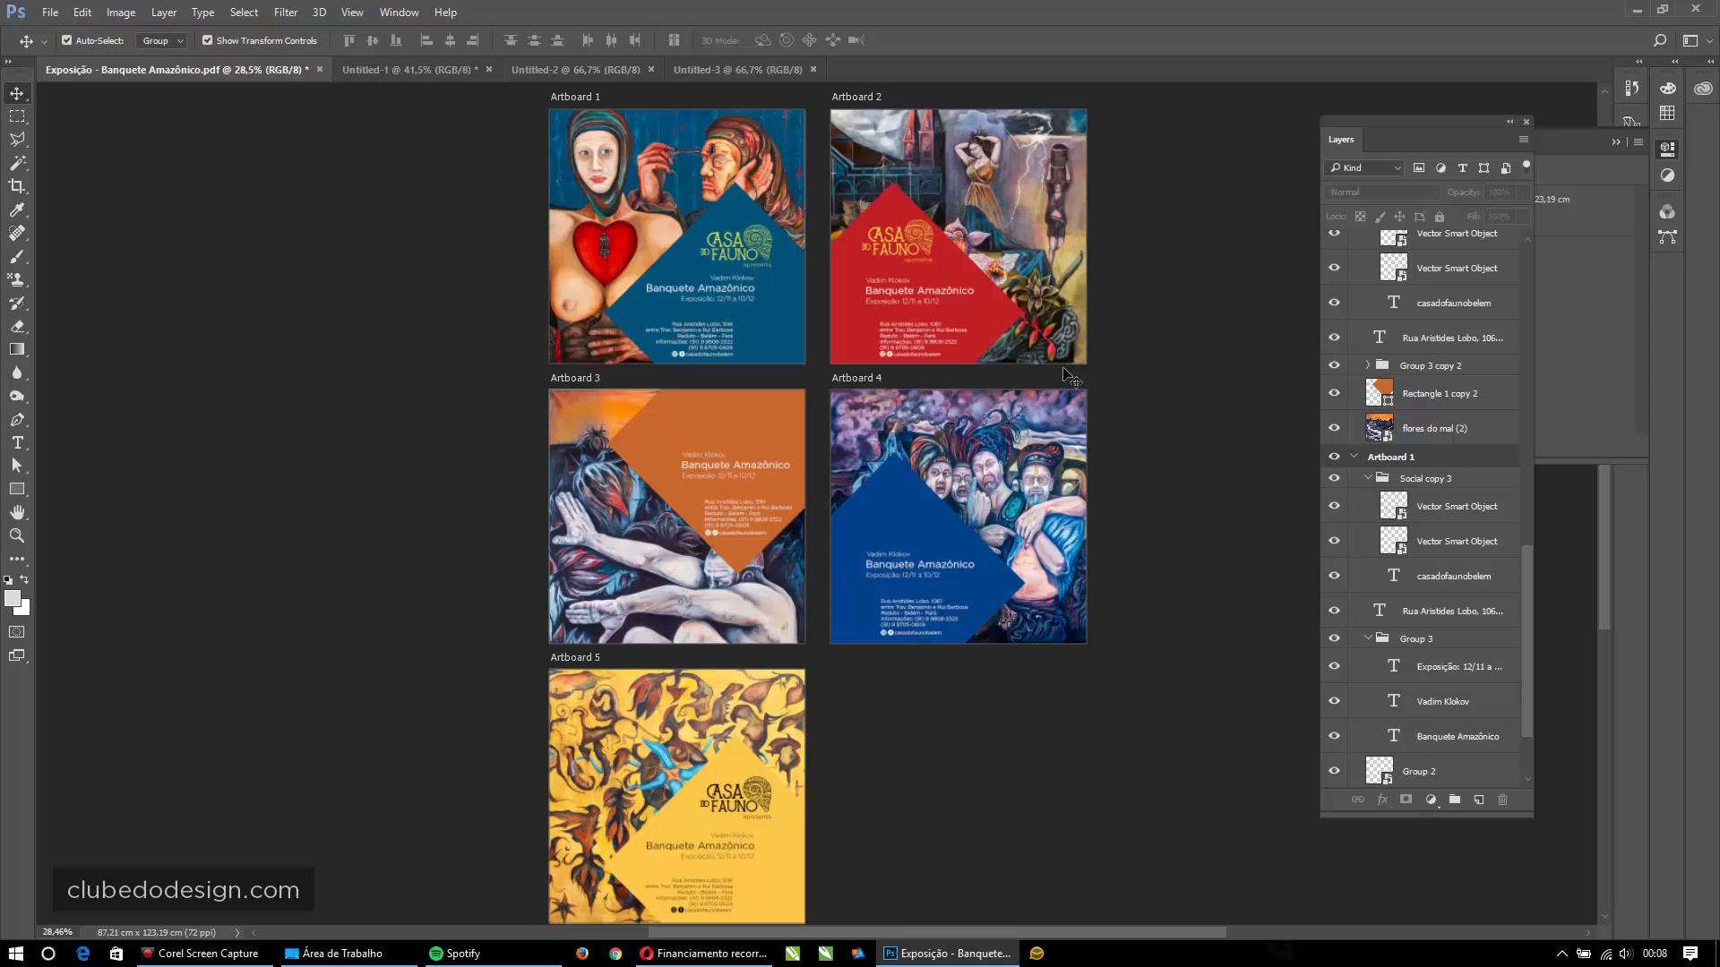
{"action": "key", "text": "ctrl+alt+z"}
{"action": "key", "text": "ctrl+alt+z"}
{"action": "key", "text": "ctrl+alt+z"}
{"action": "key", "text": "ctrl+alt+z"}
{"action": "key", "text": "ctrl+alt+z"}
{"action": "key", "text": "ctrl+alt+z"}
{"action": "key", "text": "ctrl+alt+z"}
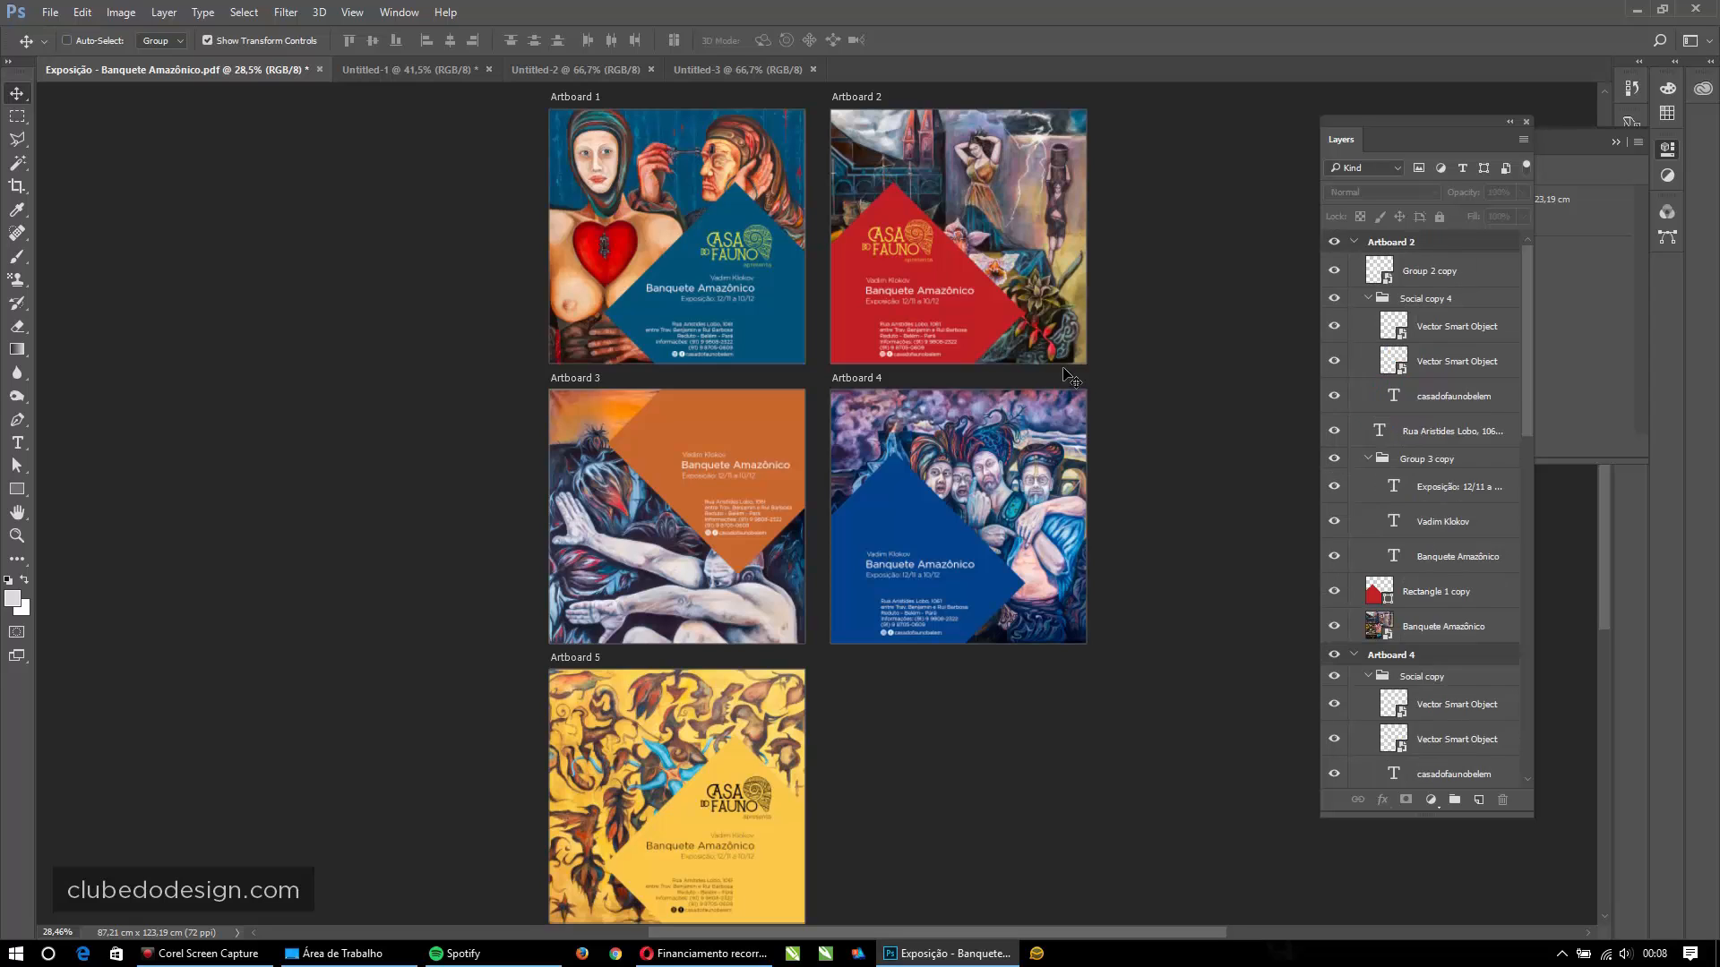
{"action": "key", "text": "ctrl+alt+z"}
{"action": "key", "text": "ctrl+alt+z"}
{"action": "key", "text": "ctrl+alt+z"}
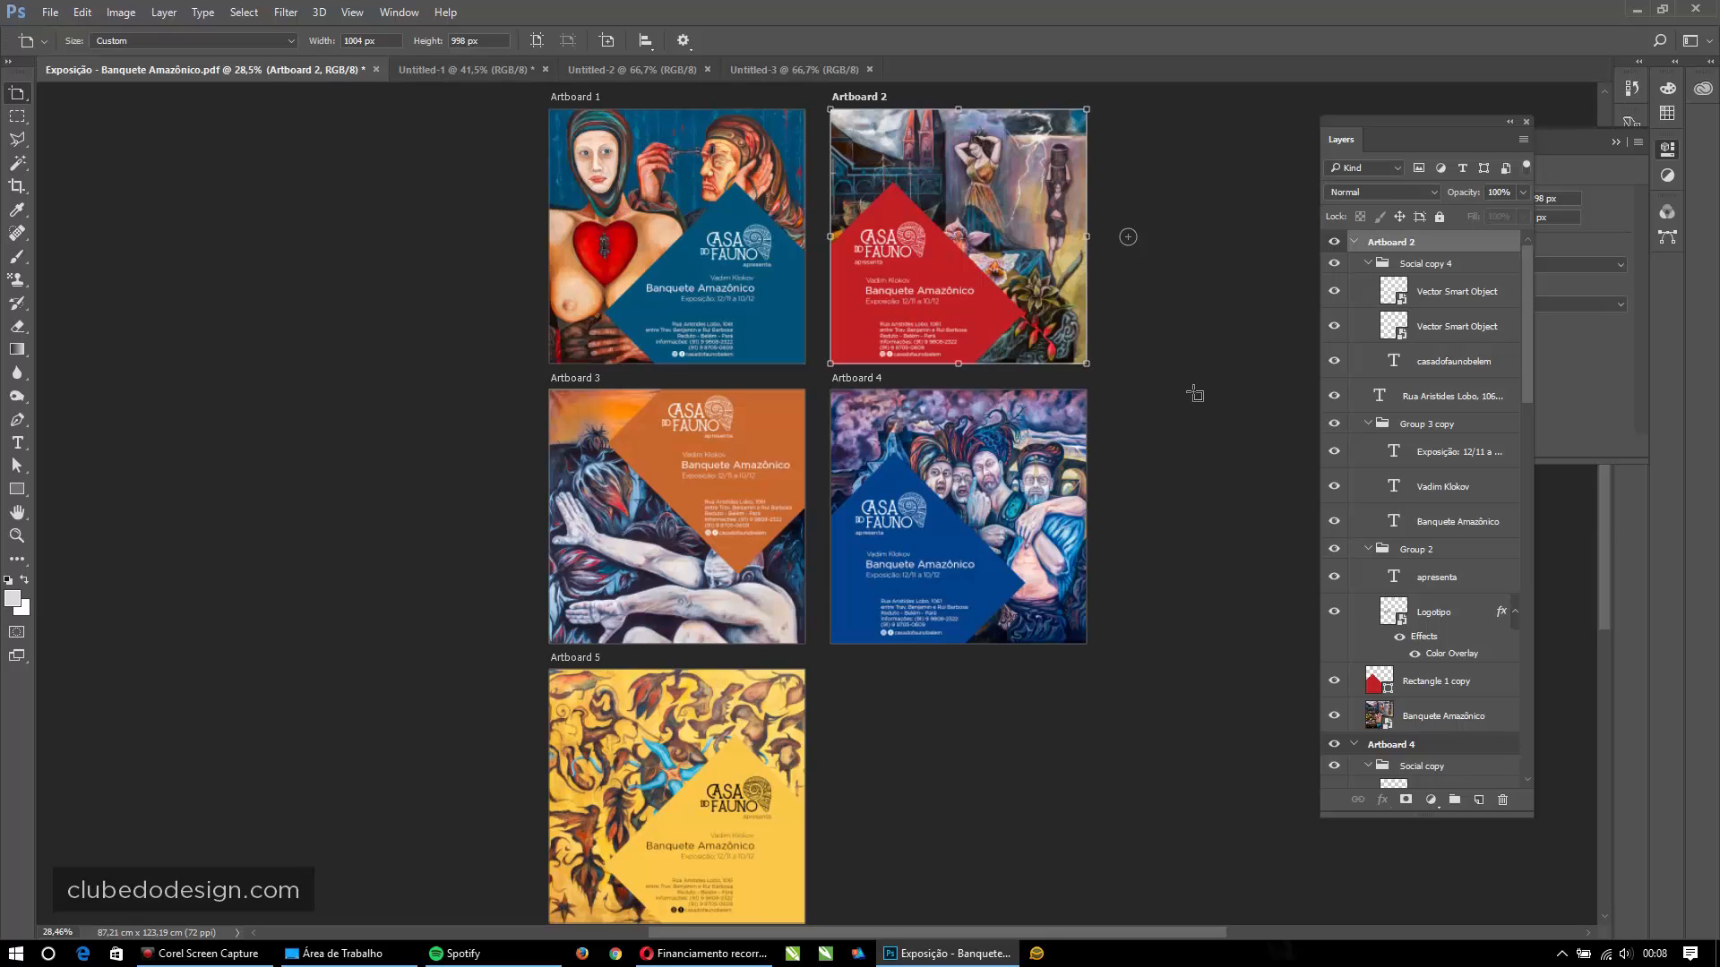
- Close the Untitled-1 business card document without saving, and also close Untitled-2 and Untitled-3
{"action": "left_click", "coordinate": [489, 70]}
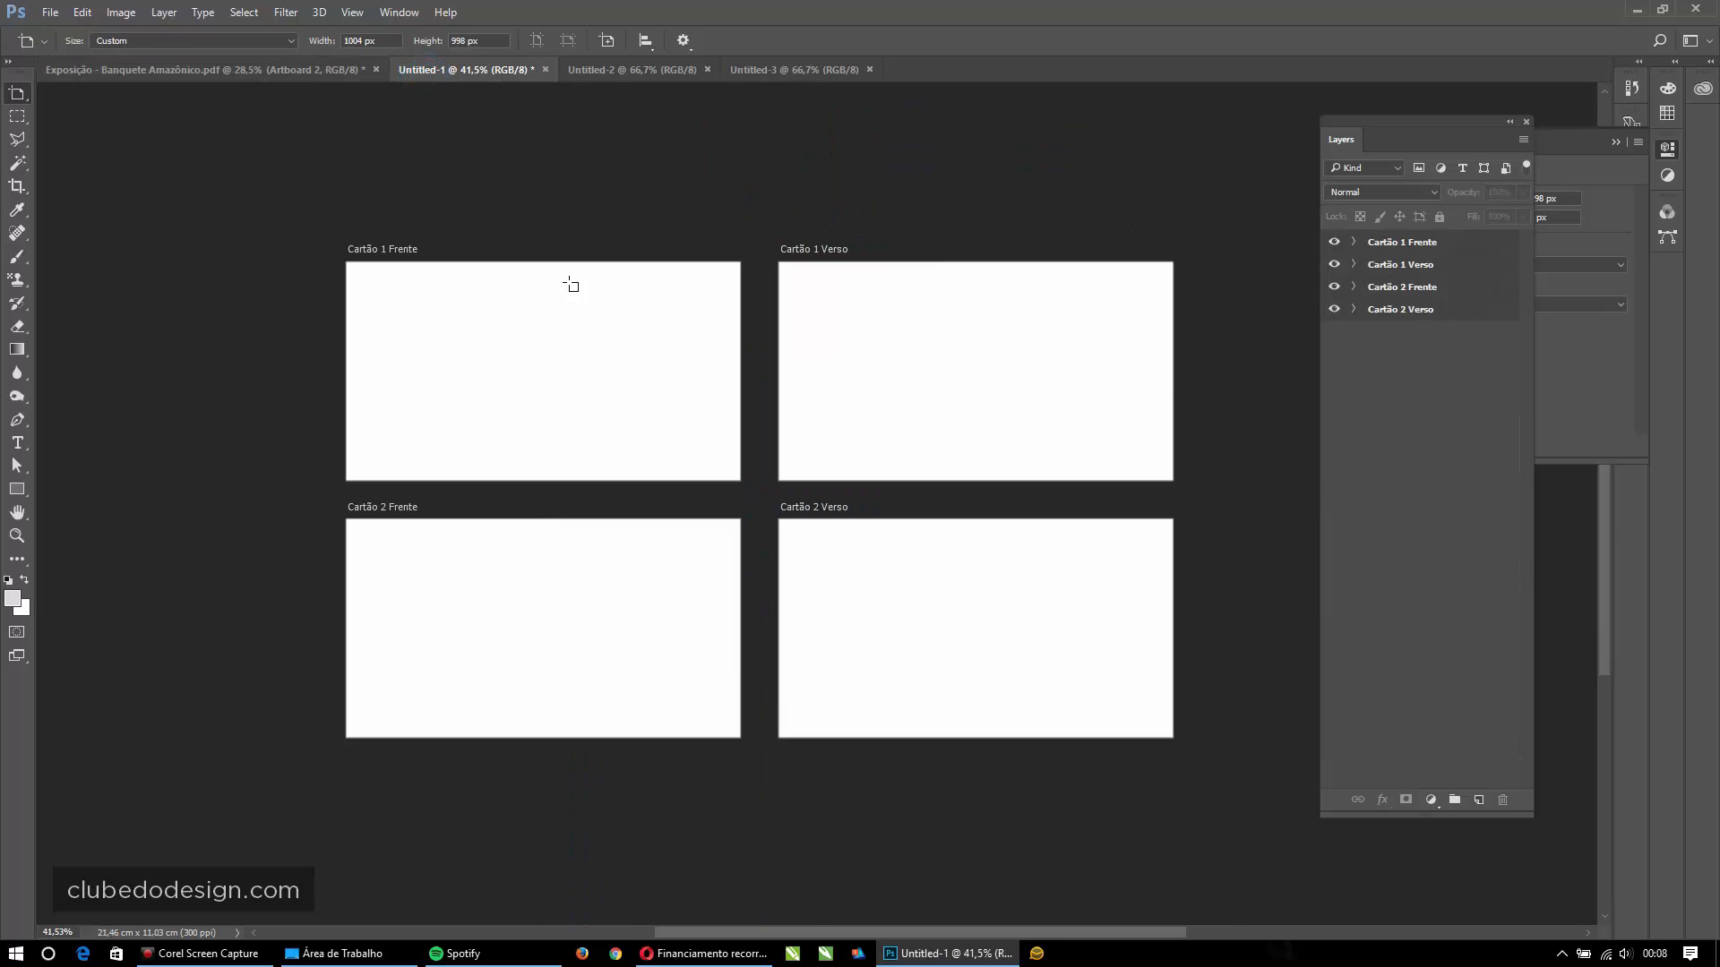
{"action": "left_click", "coordinate": [545, 70]}
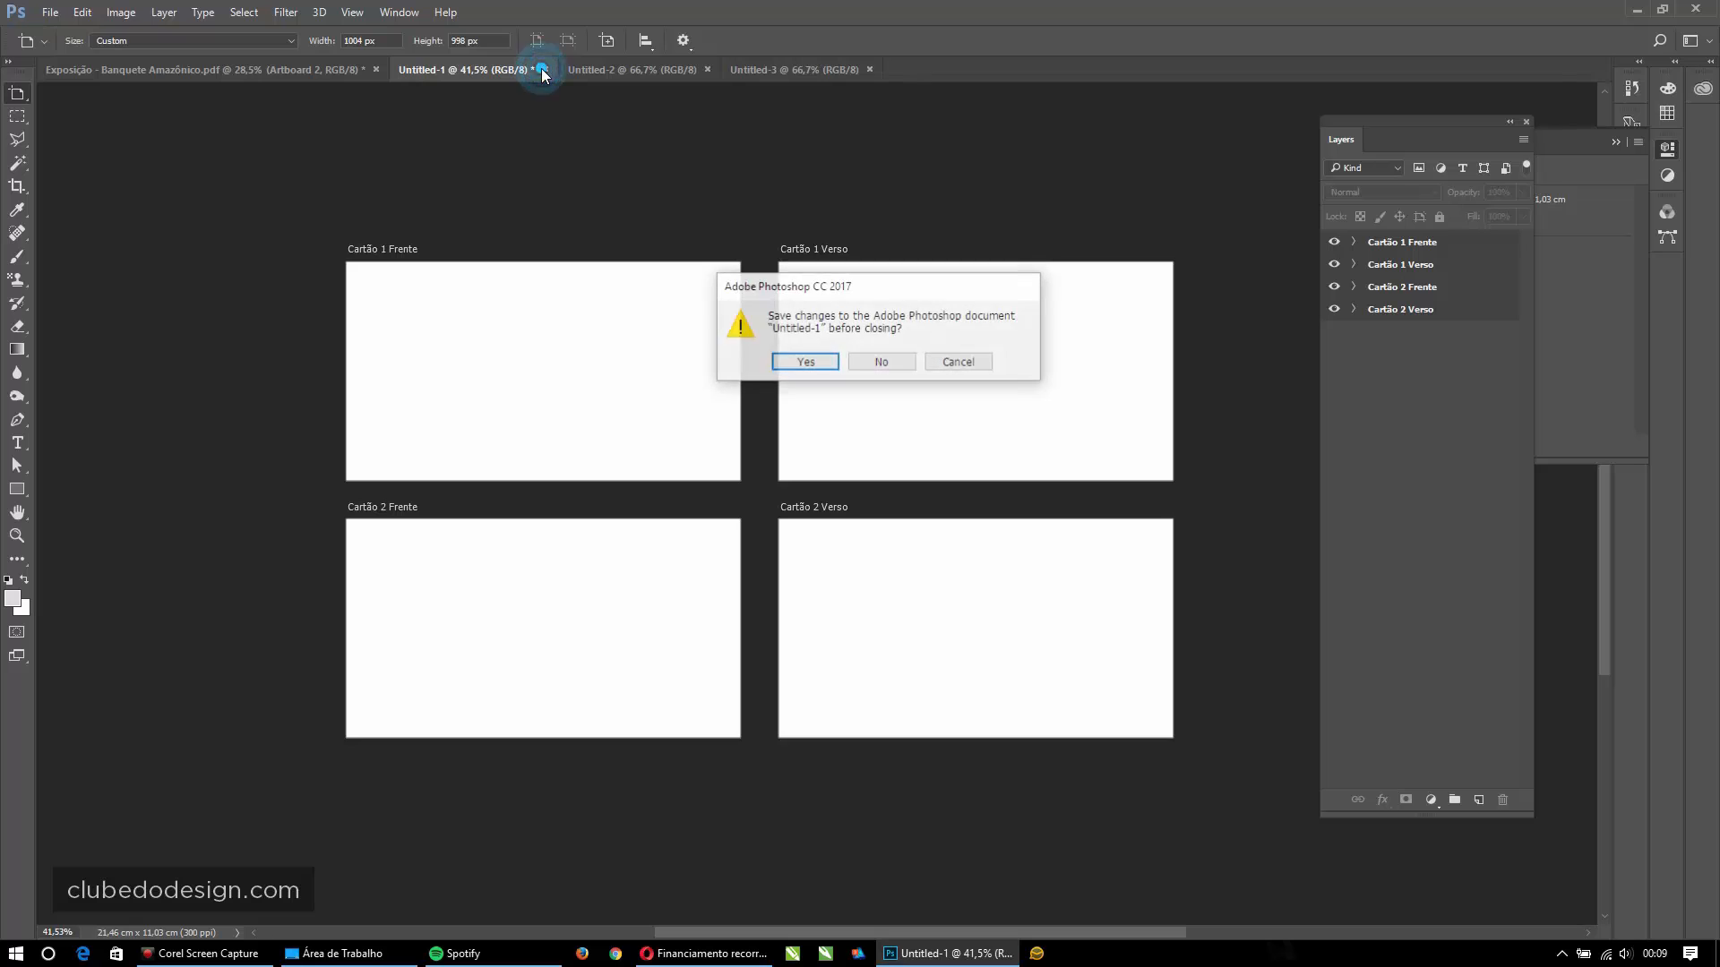
{"action": "left_click", "coordinate": [867, 359]}
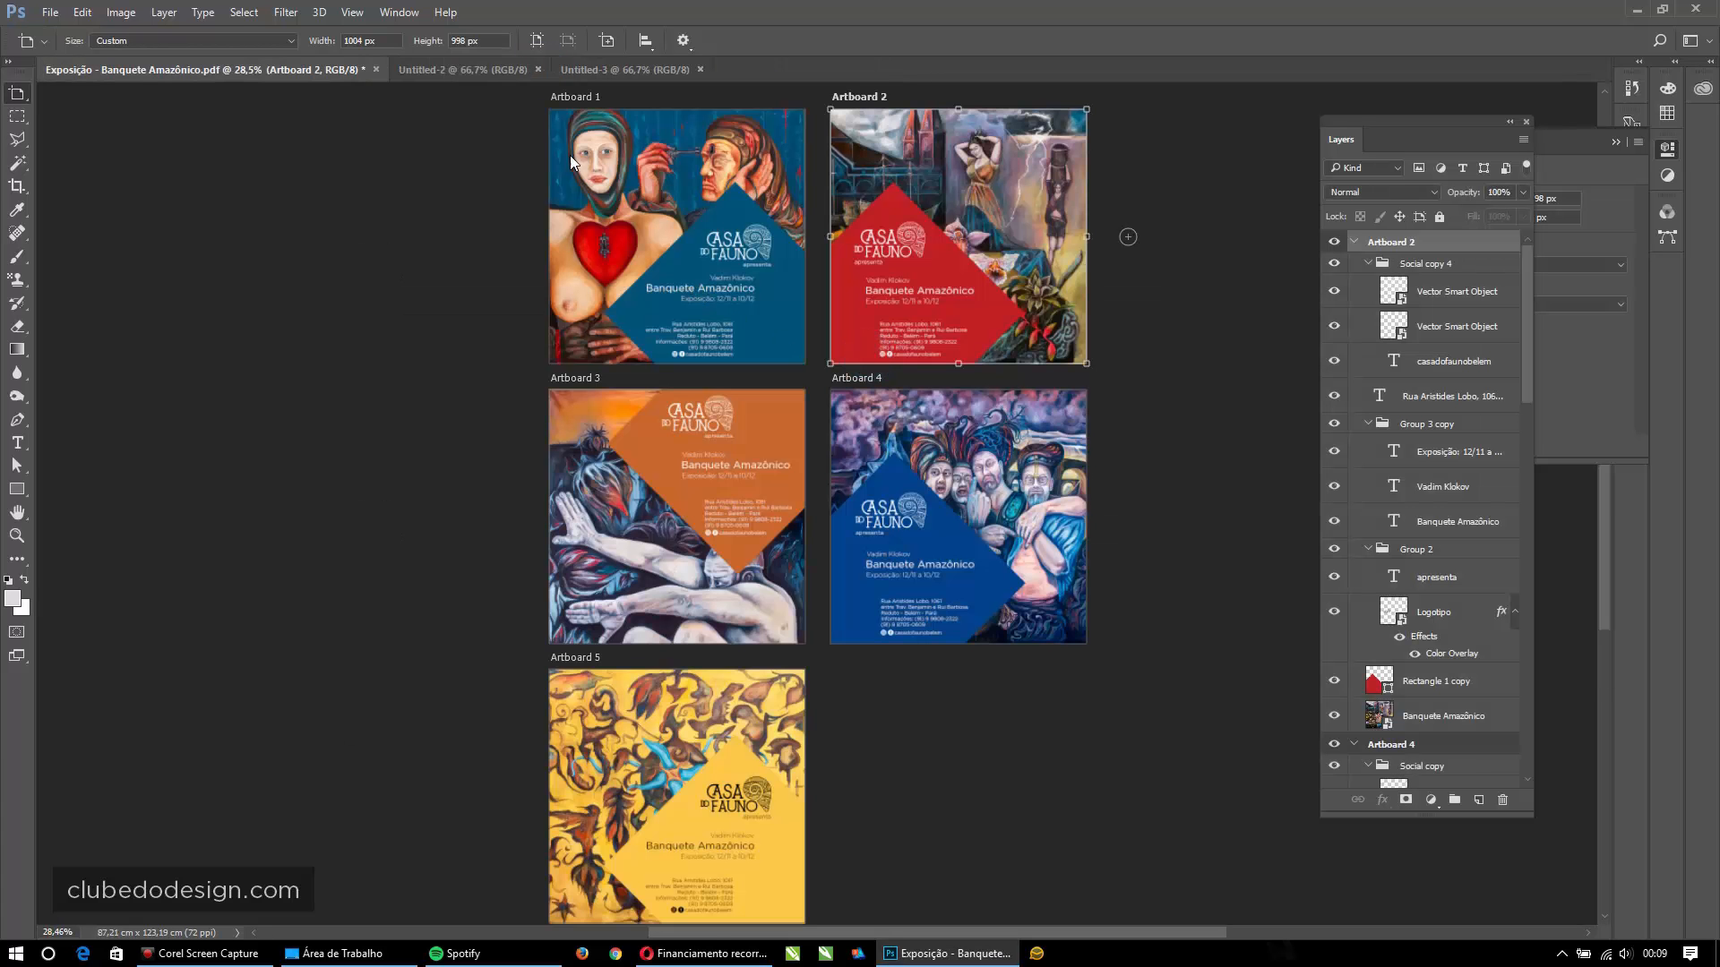
{"action": "left_click", "coordinate": [514, 73]}
{"action": "left_click", "coordinate": [538, 70]}
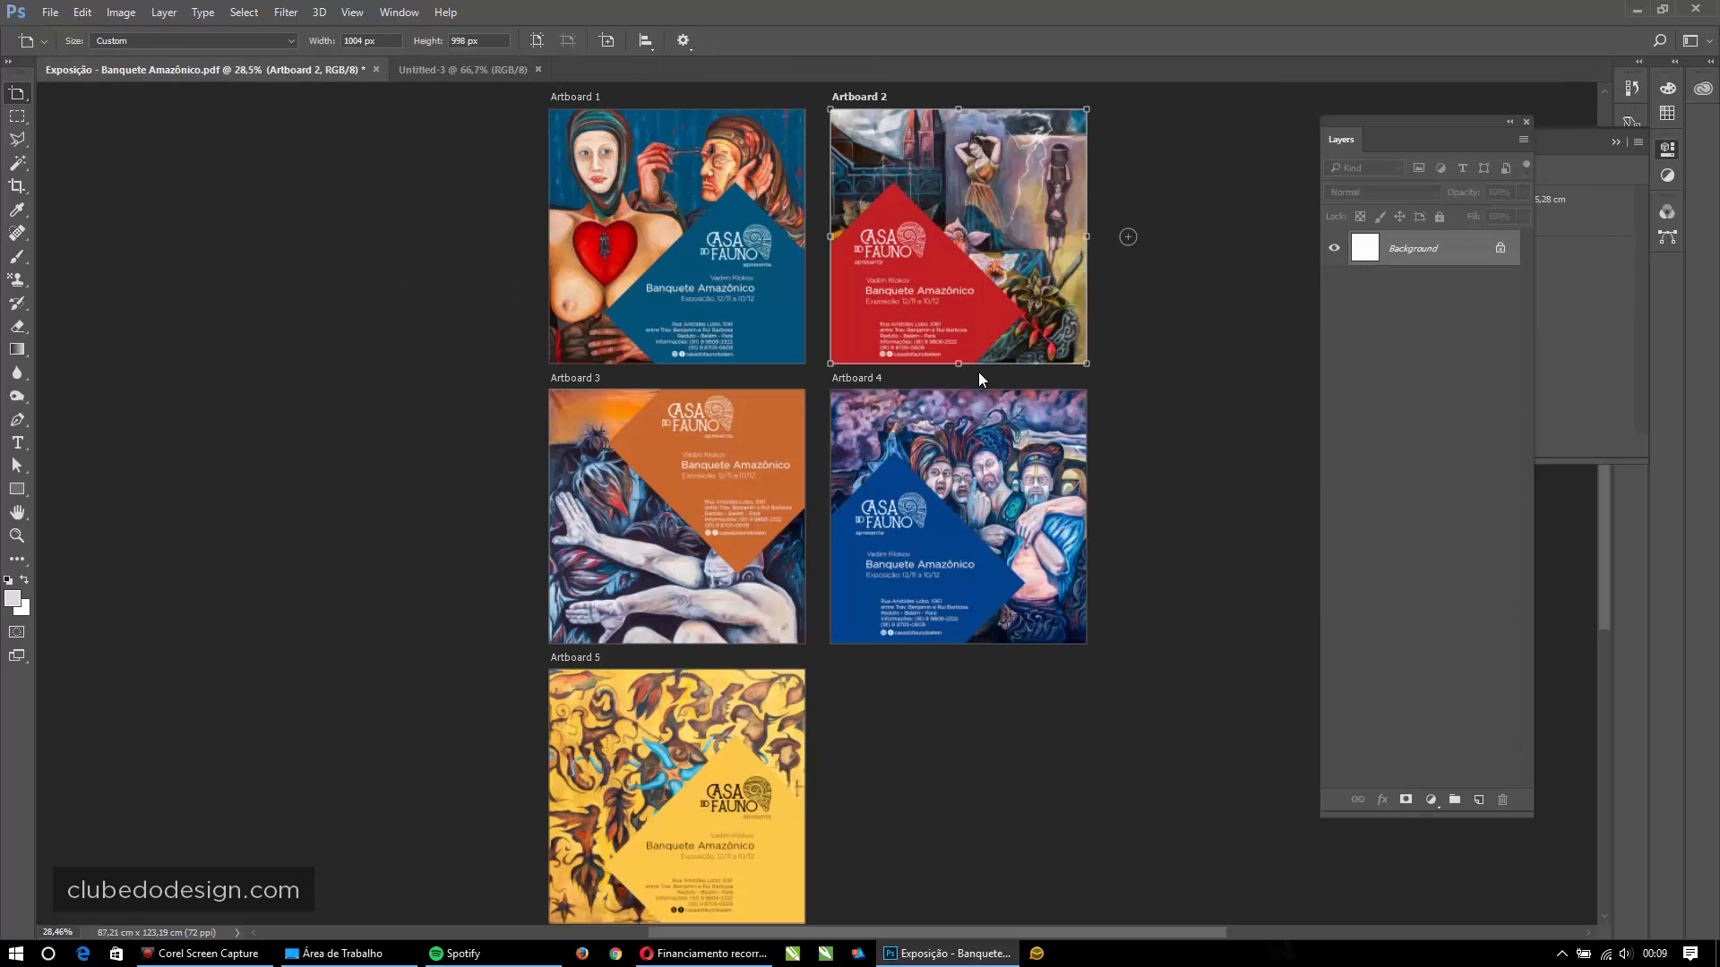
{"action": "left_click", "coordinate": [538, 70]}
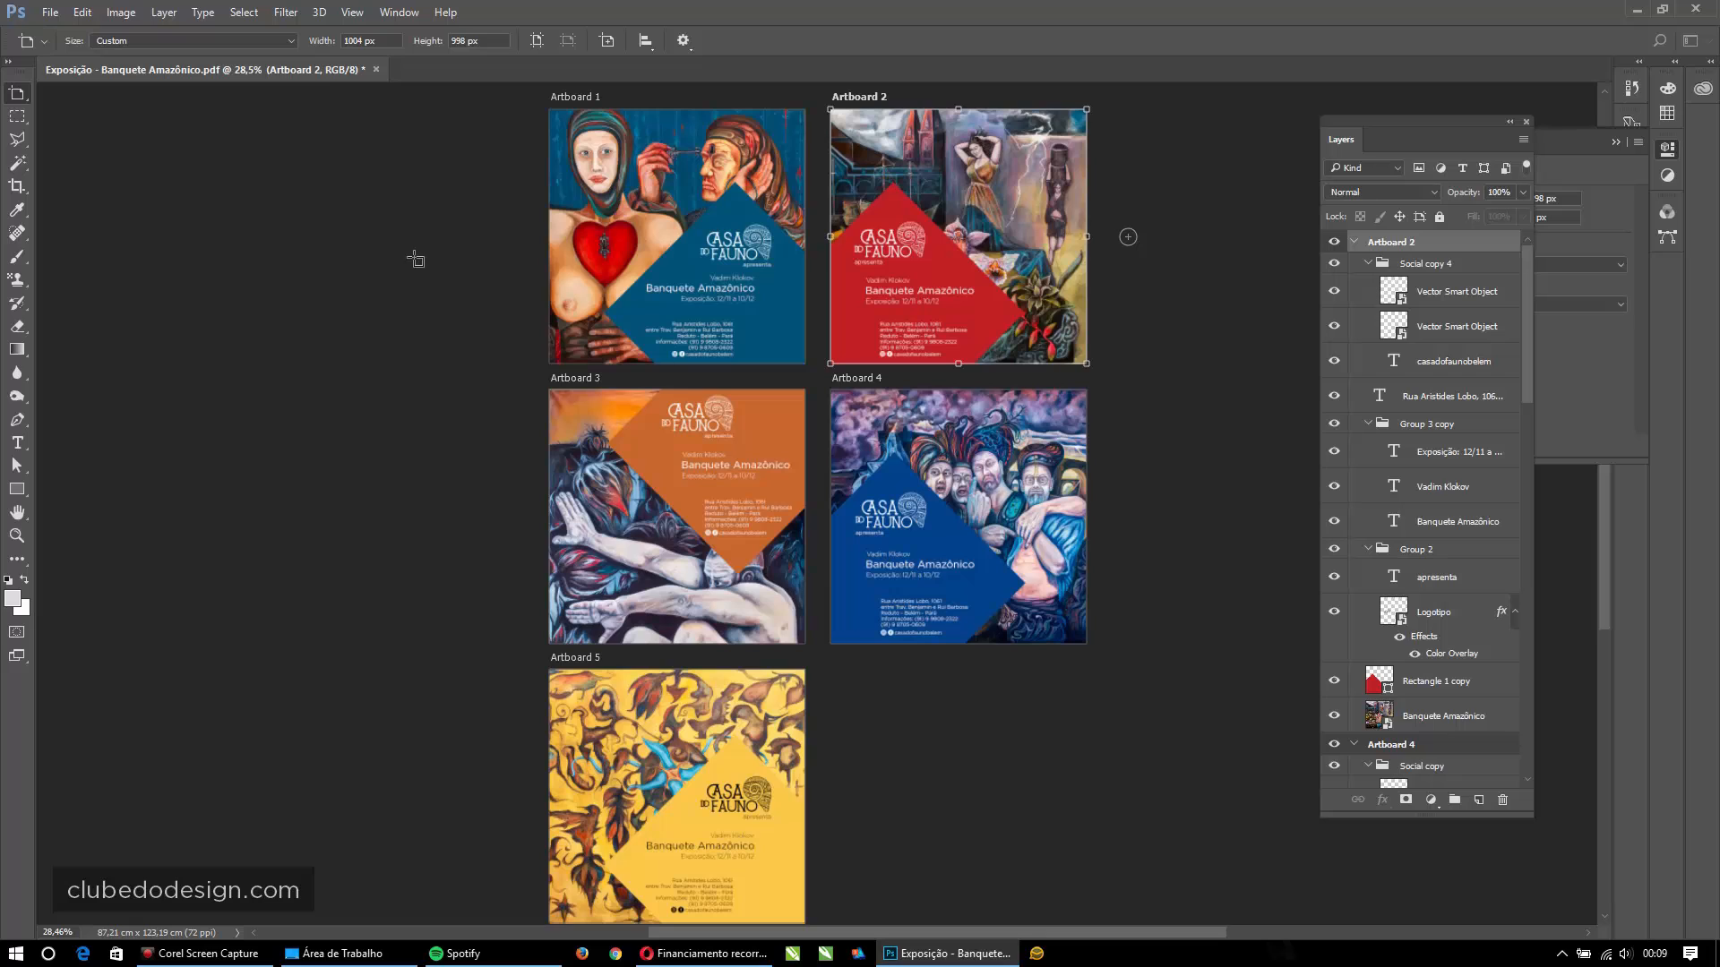
- Create a new document 9 cm wide and 5 cm high at 300 pixels per inch with artboards enabled
{"action": "key", "text": "ctrl+n"}
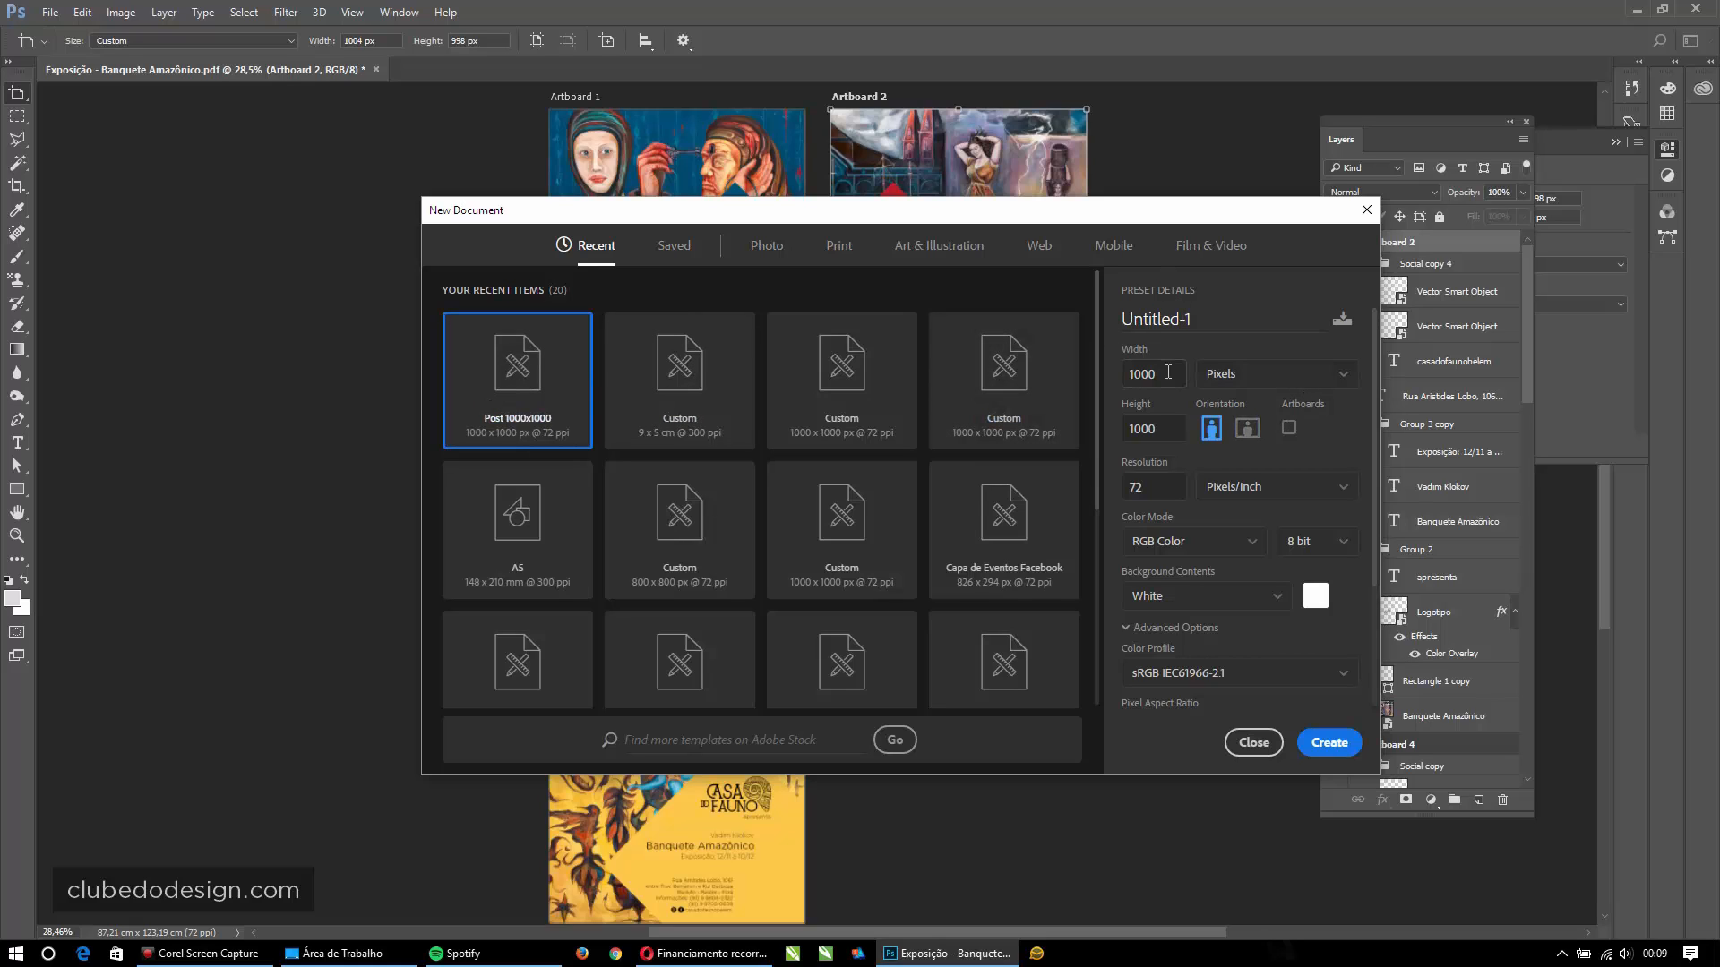
{"action": "left_click", "coordinate": [1274, 374]}
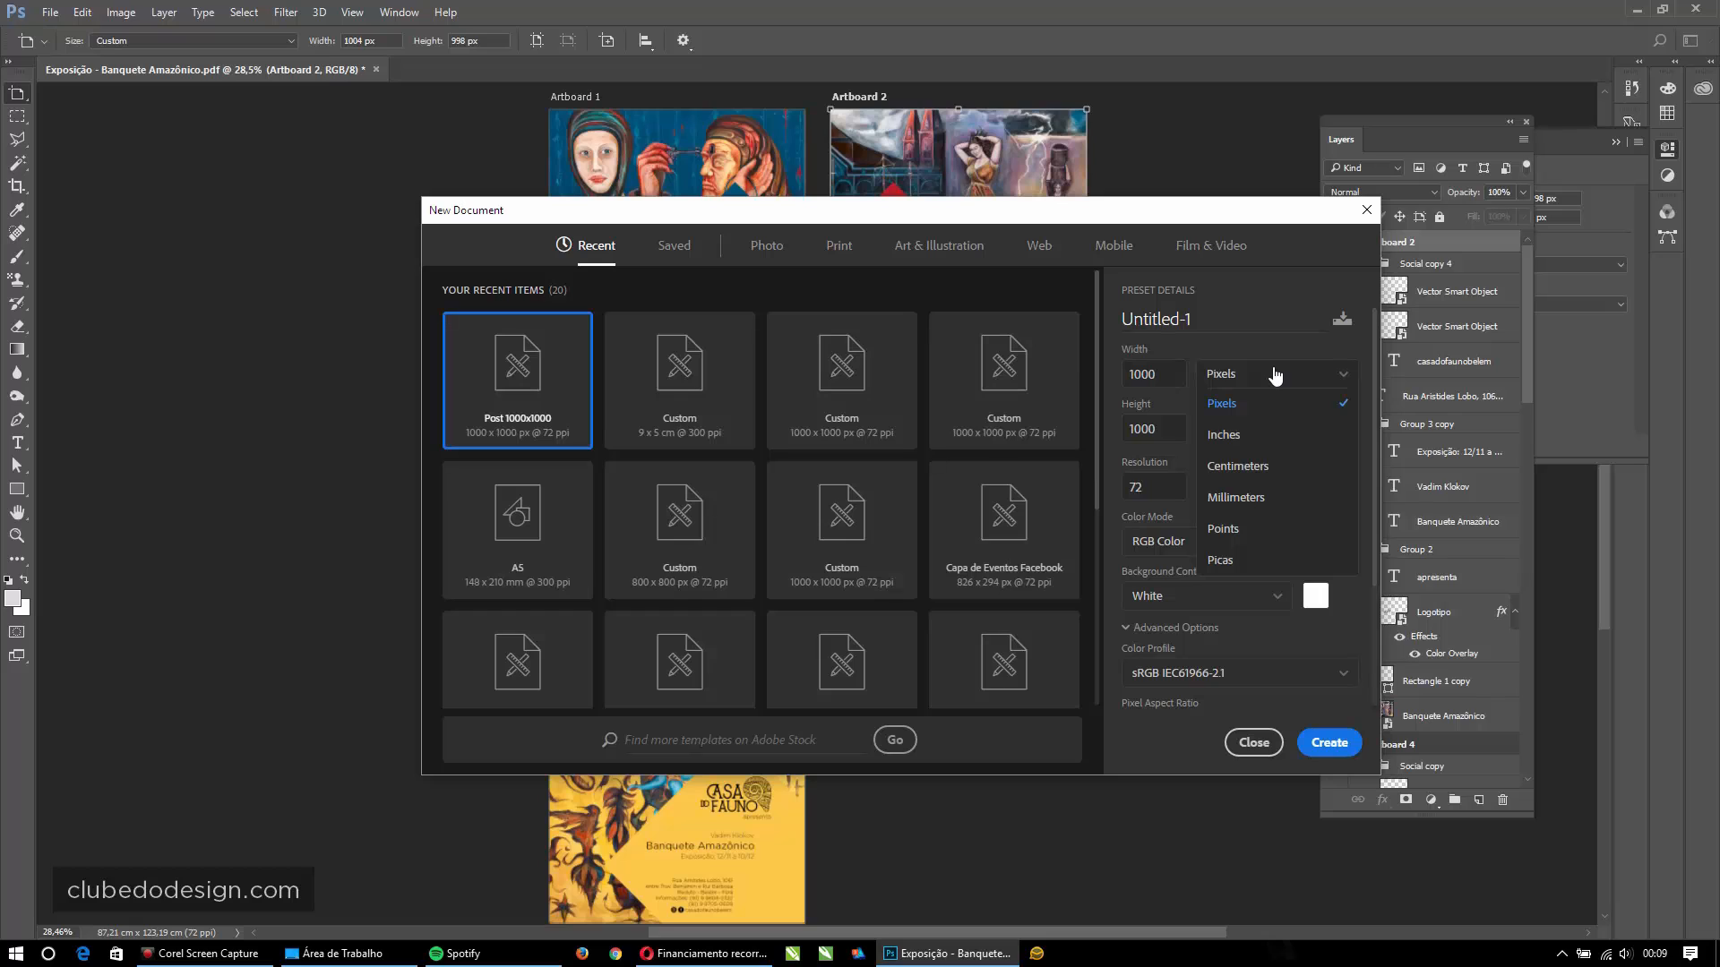
{"action": "left_click", "coordinate": [1234, 466]}
{"action": "left_click", "coordinate": [1153, 375]}
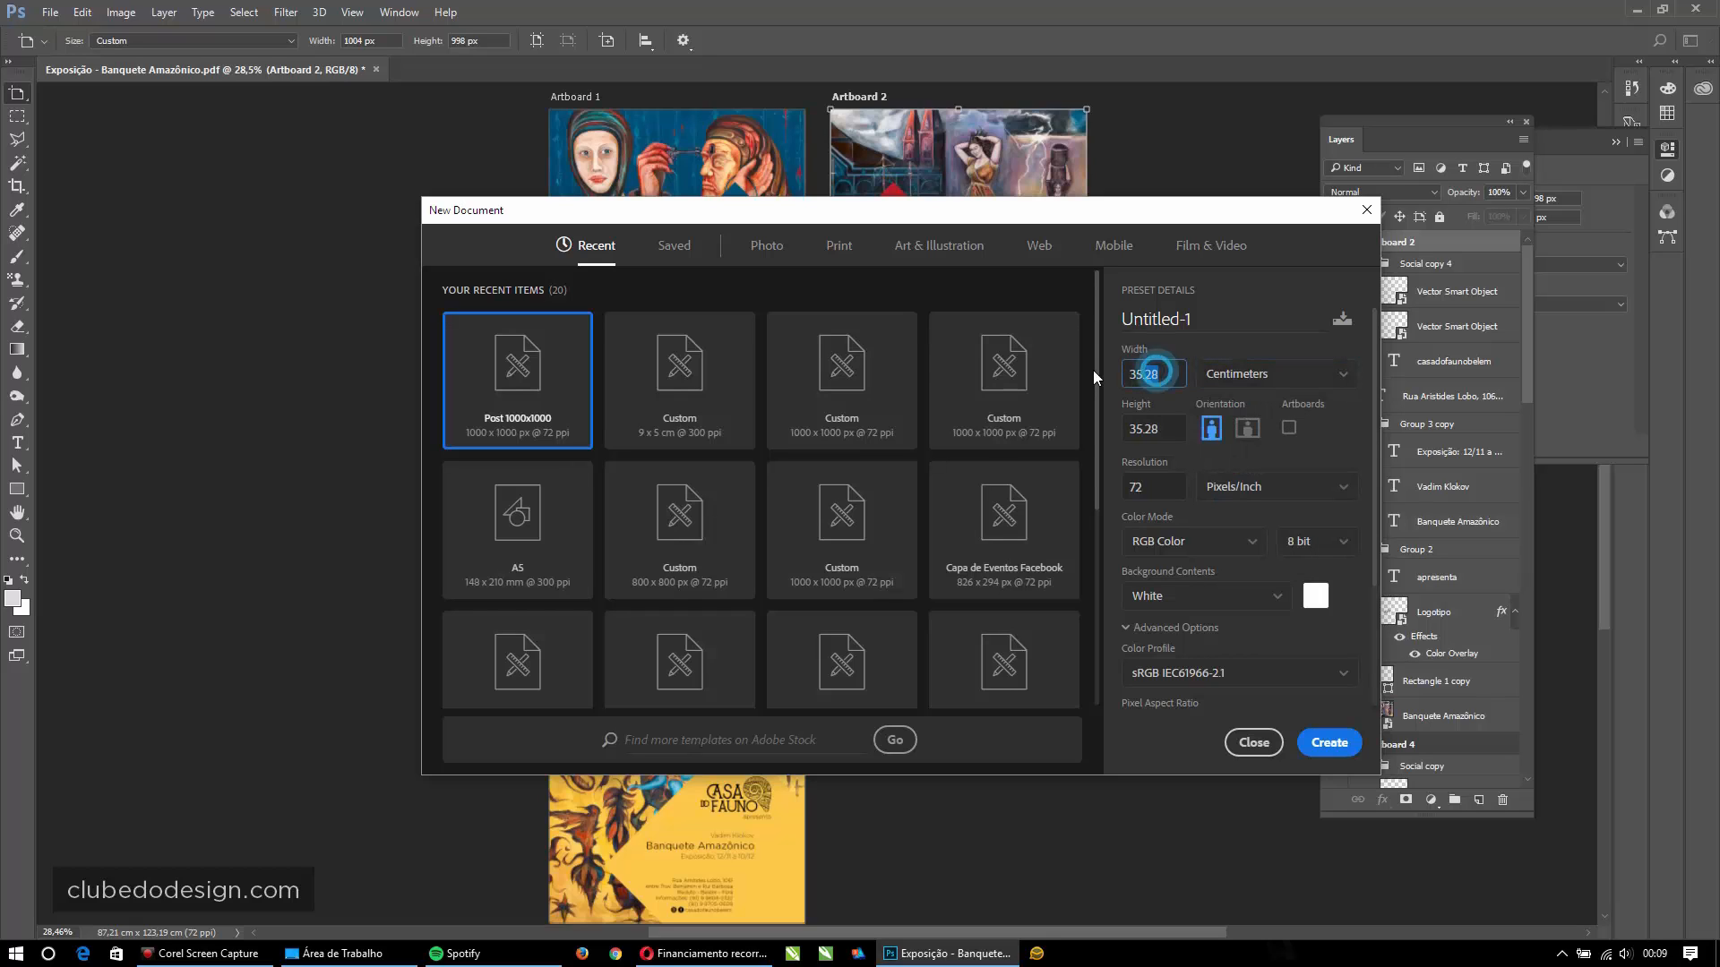
{"action": "type", "text": "9"}
{"action": "key", "text": "Tab"}
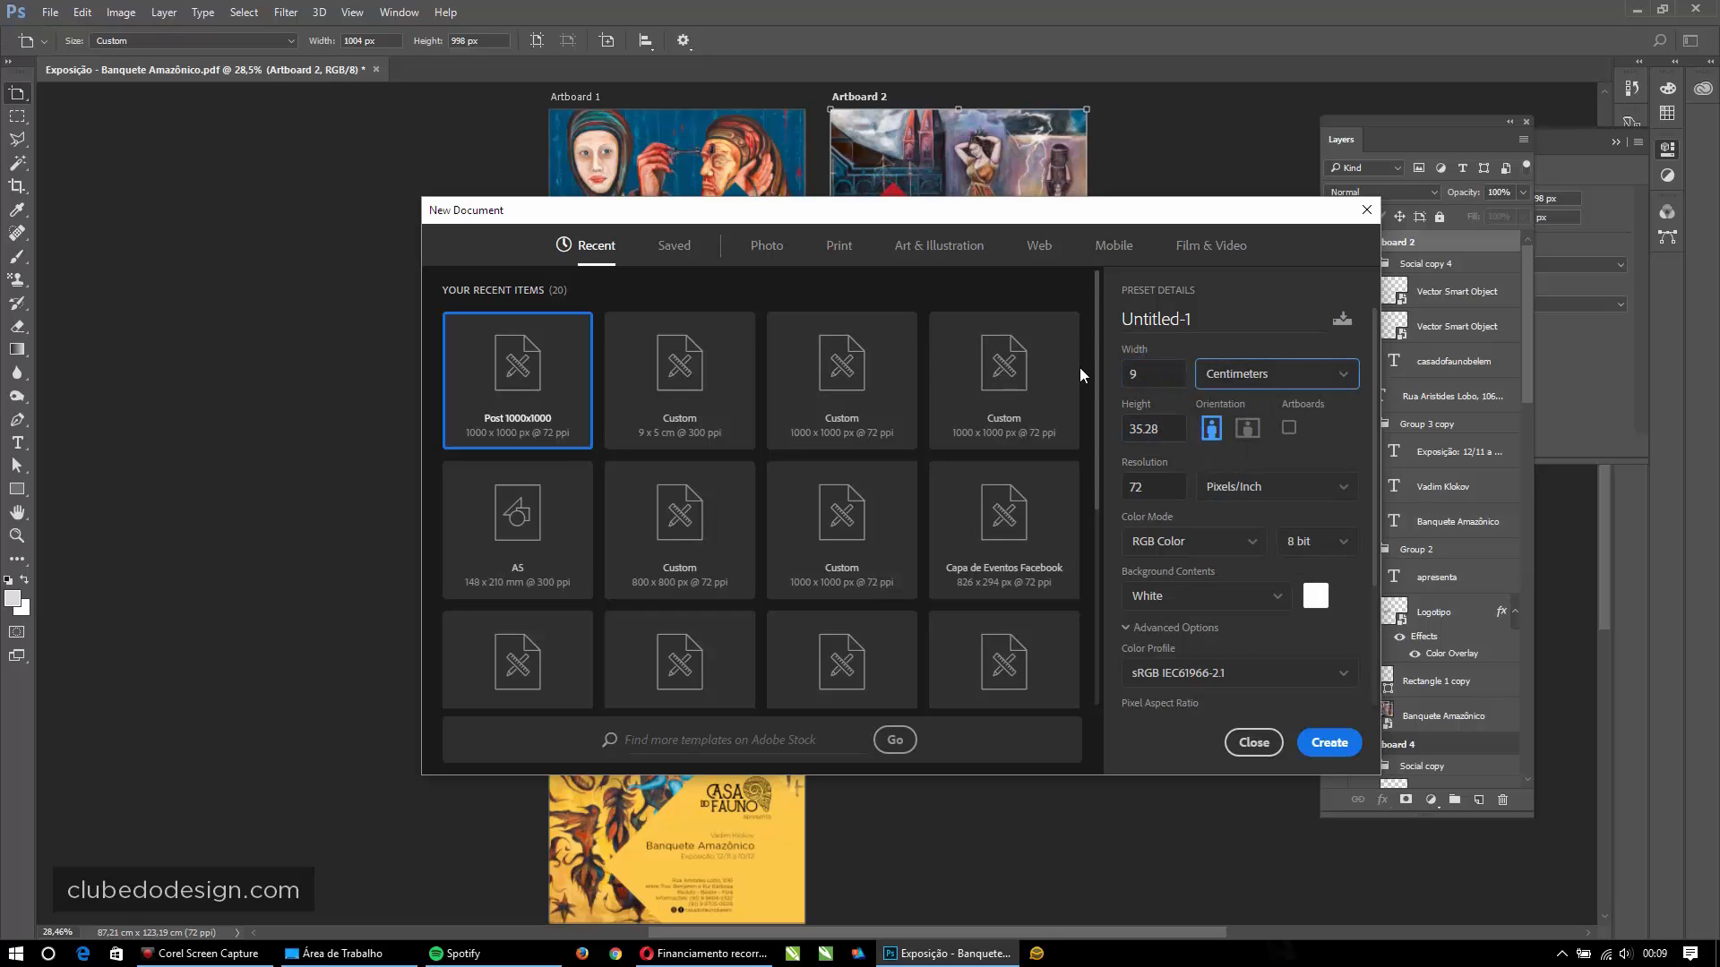
{"action": "key", "text": "Tab"}
{"action": "type", "text": "5"}
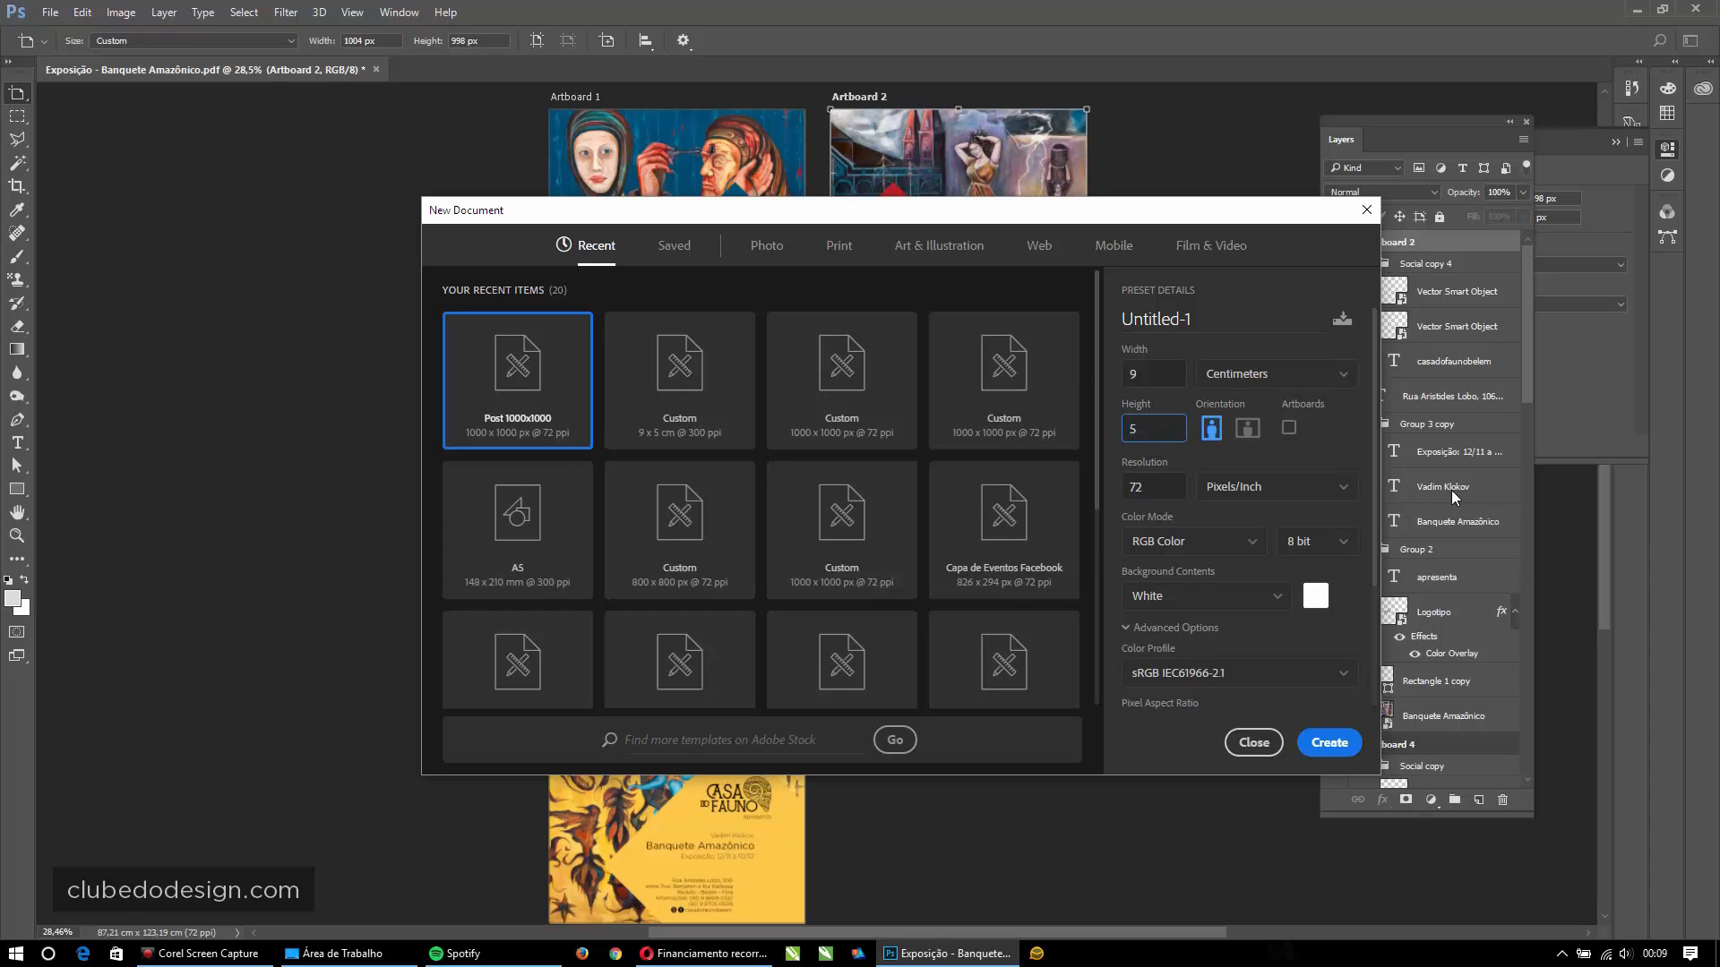
{"action": "left_click", "coordinate": [1363, 448]}
{"action": "left_click", "coordinate": [1288, 427]}
{"action": "double_click", "coordinate": [1147, 490]}
{"action": "type", "text": "300"}
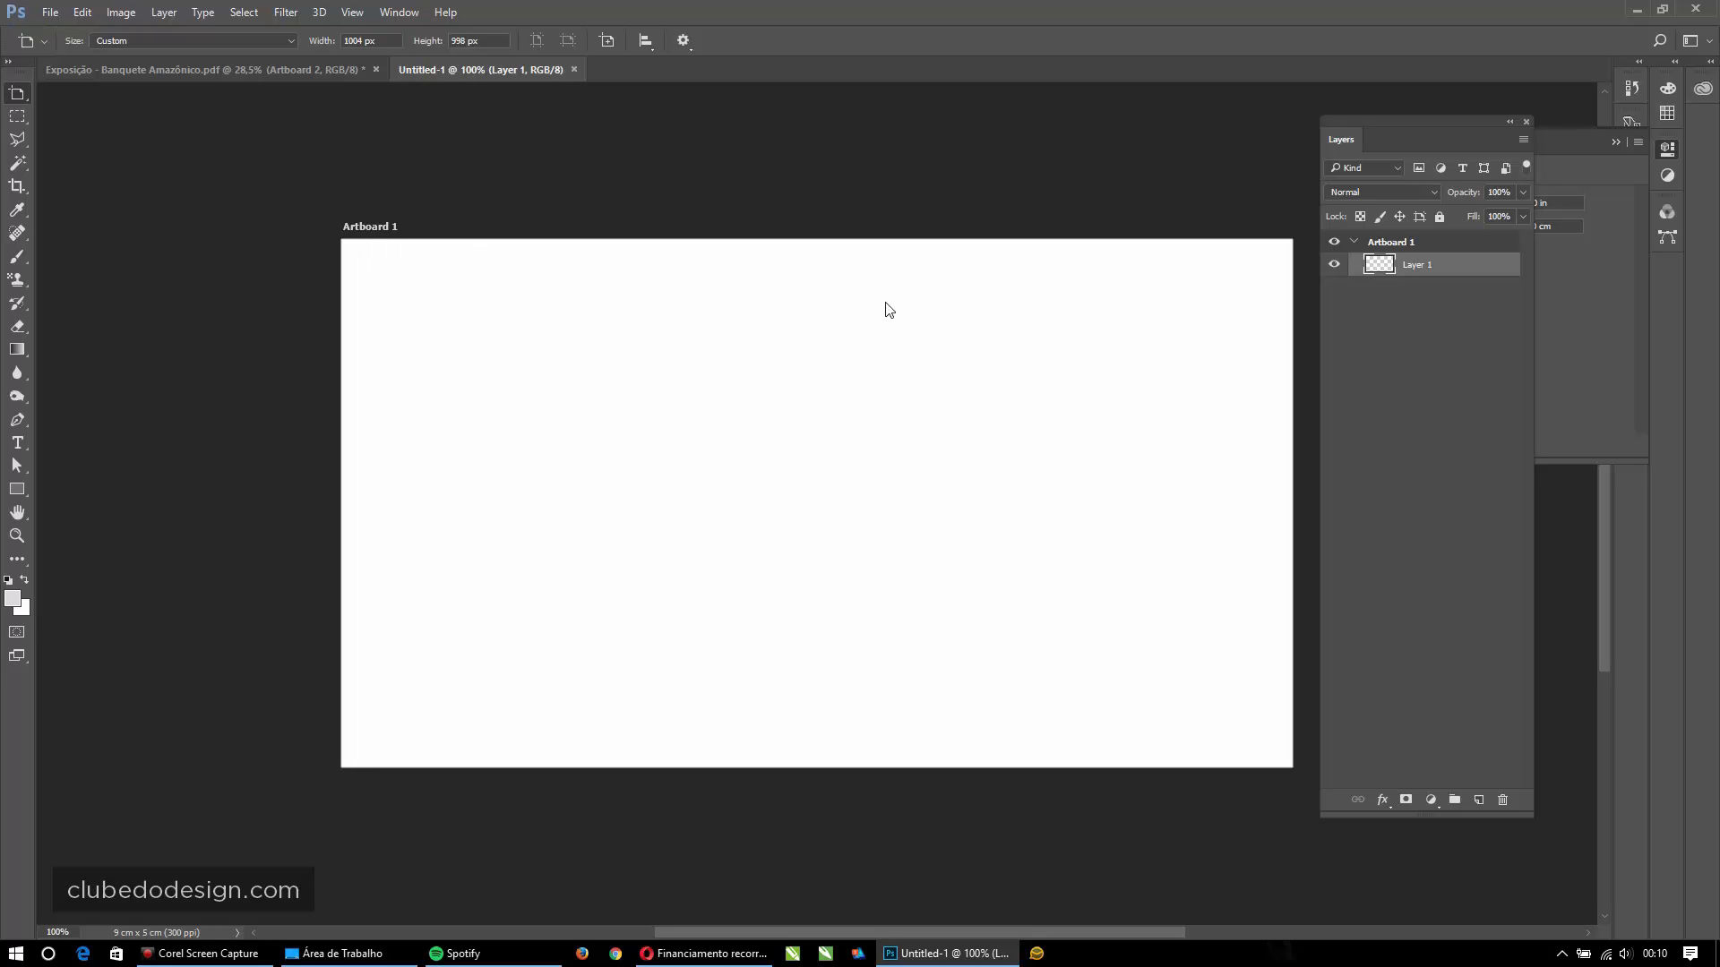
- Switch to the Move tool and back to the Artboard tool, and select Artboard 1
{"action": "scroll", "coordinate": [836, 329], "scroll_direction": "right", "scroll_amount": 3}
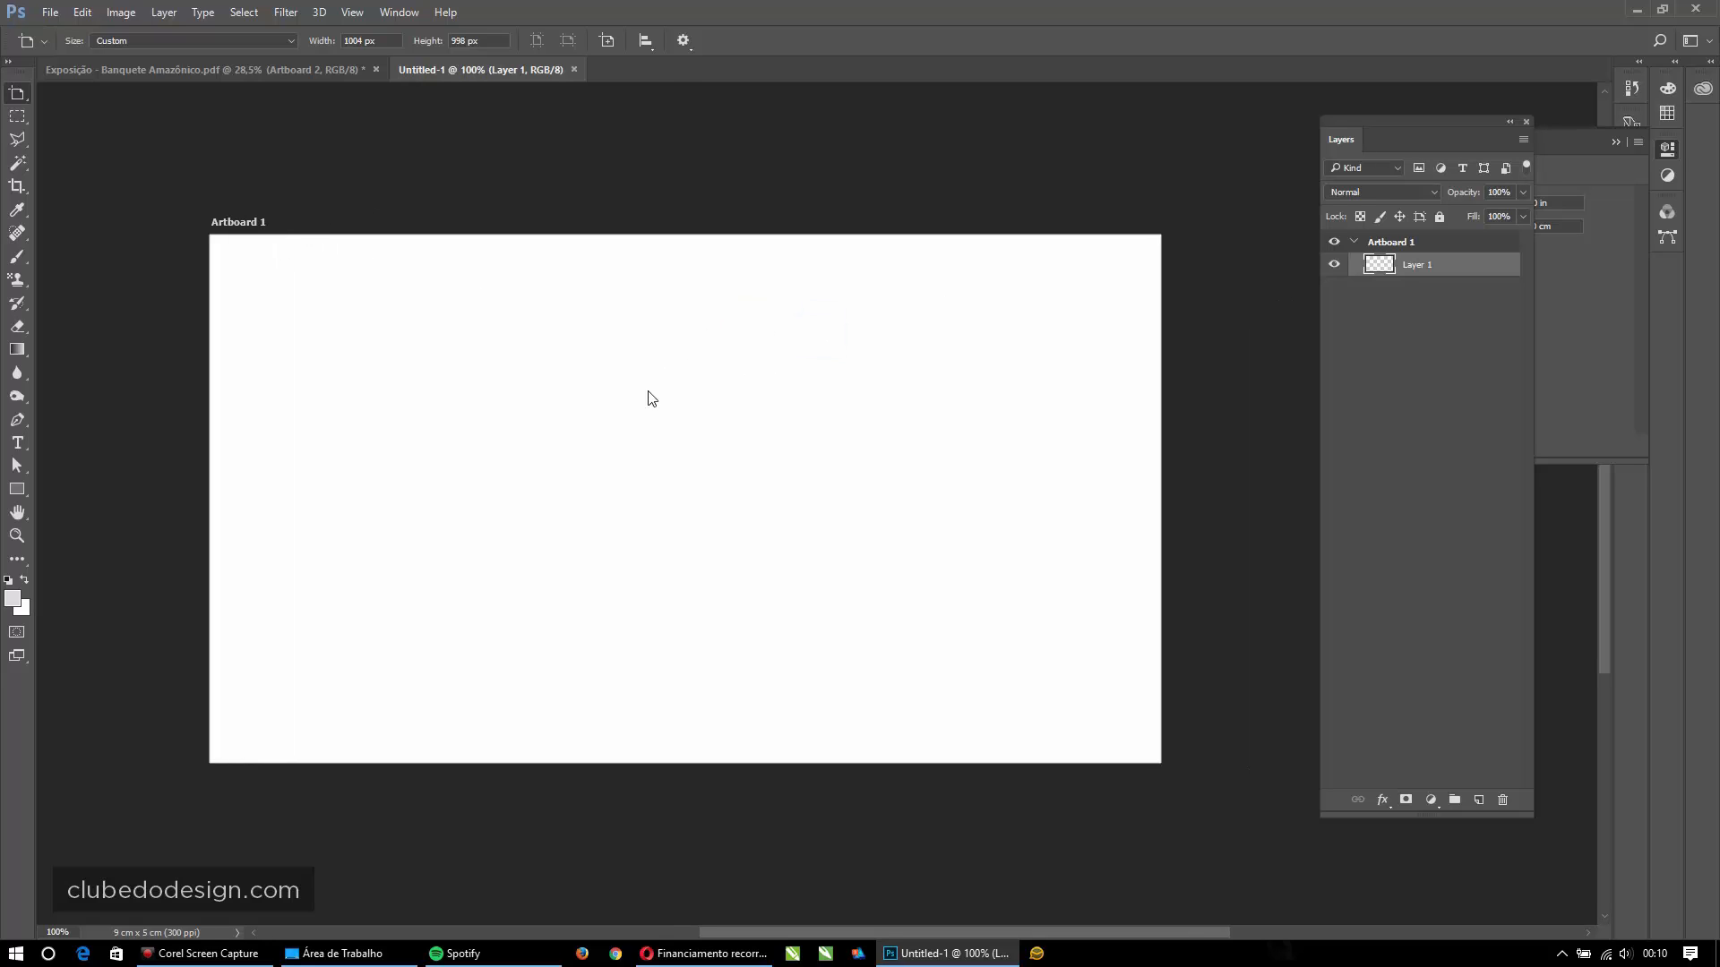
{"action": "left_click", "coordinate": [900, 357], "text": "alt"}
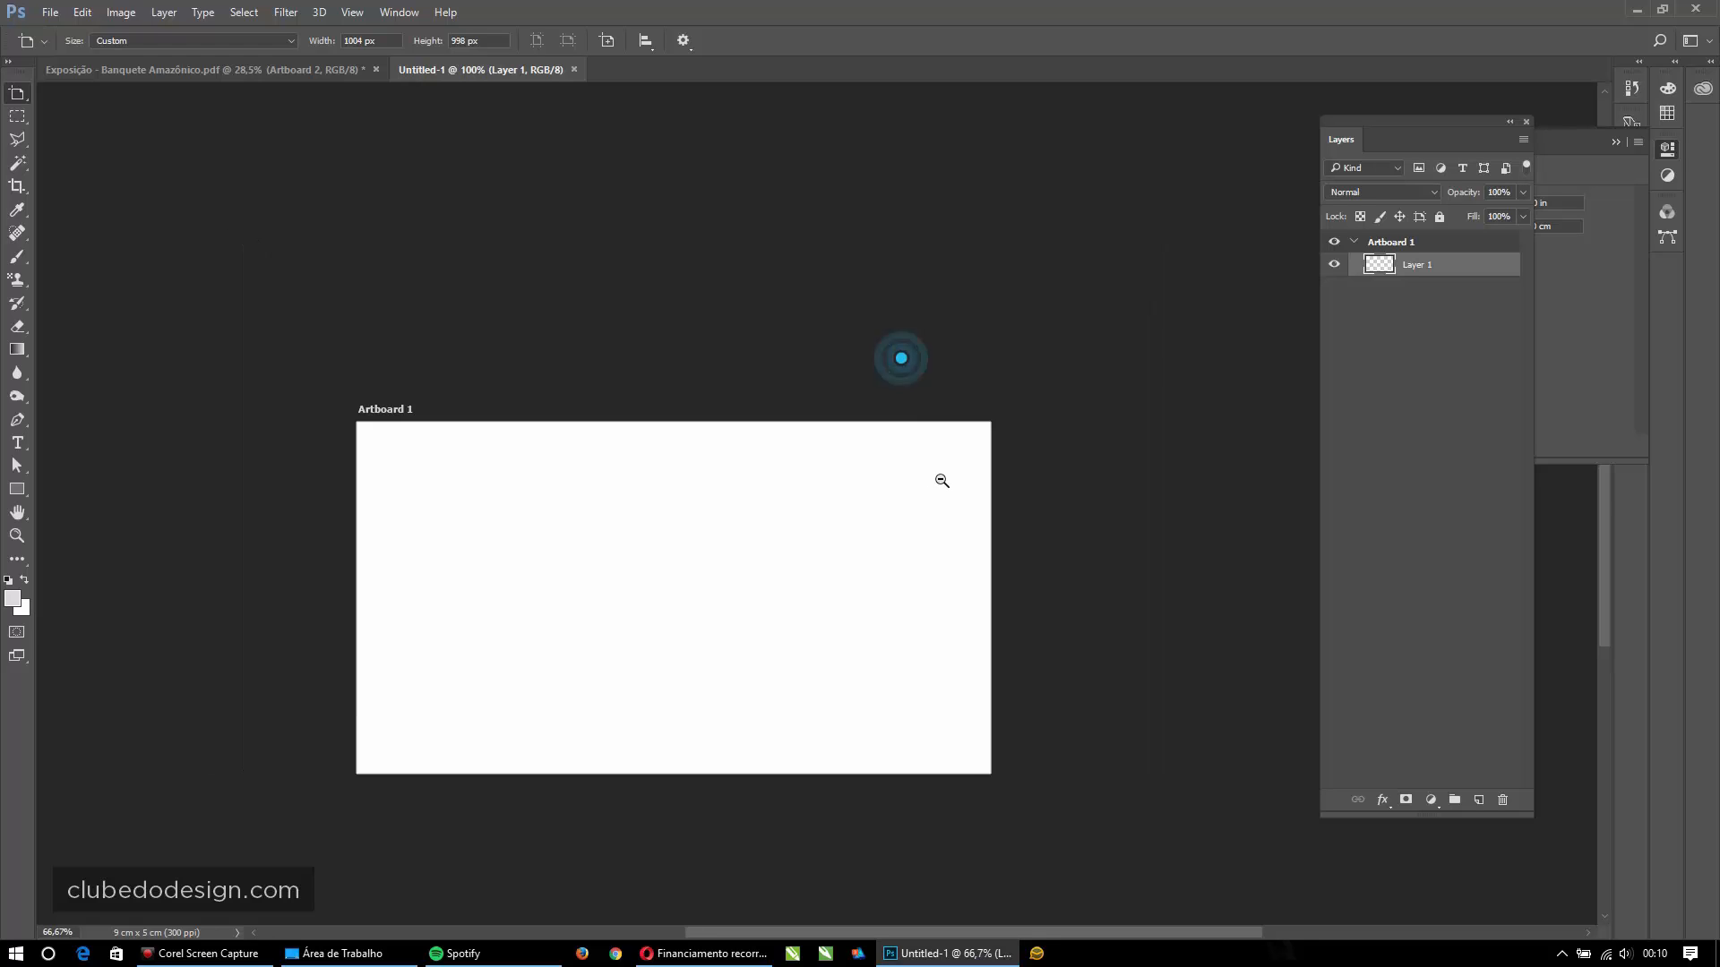
{"action": "left_click", "coordinate": [937, 476], "text": "alt"}
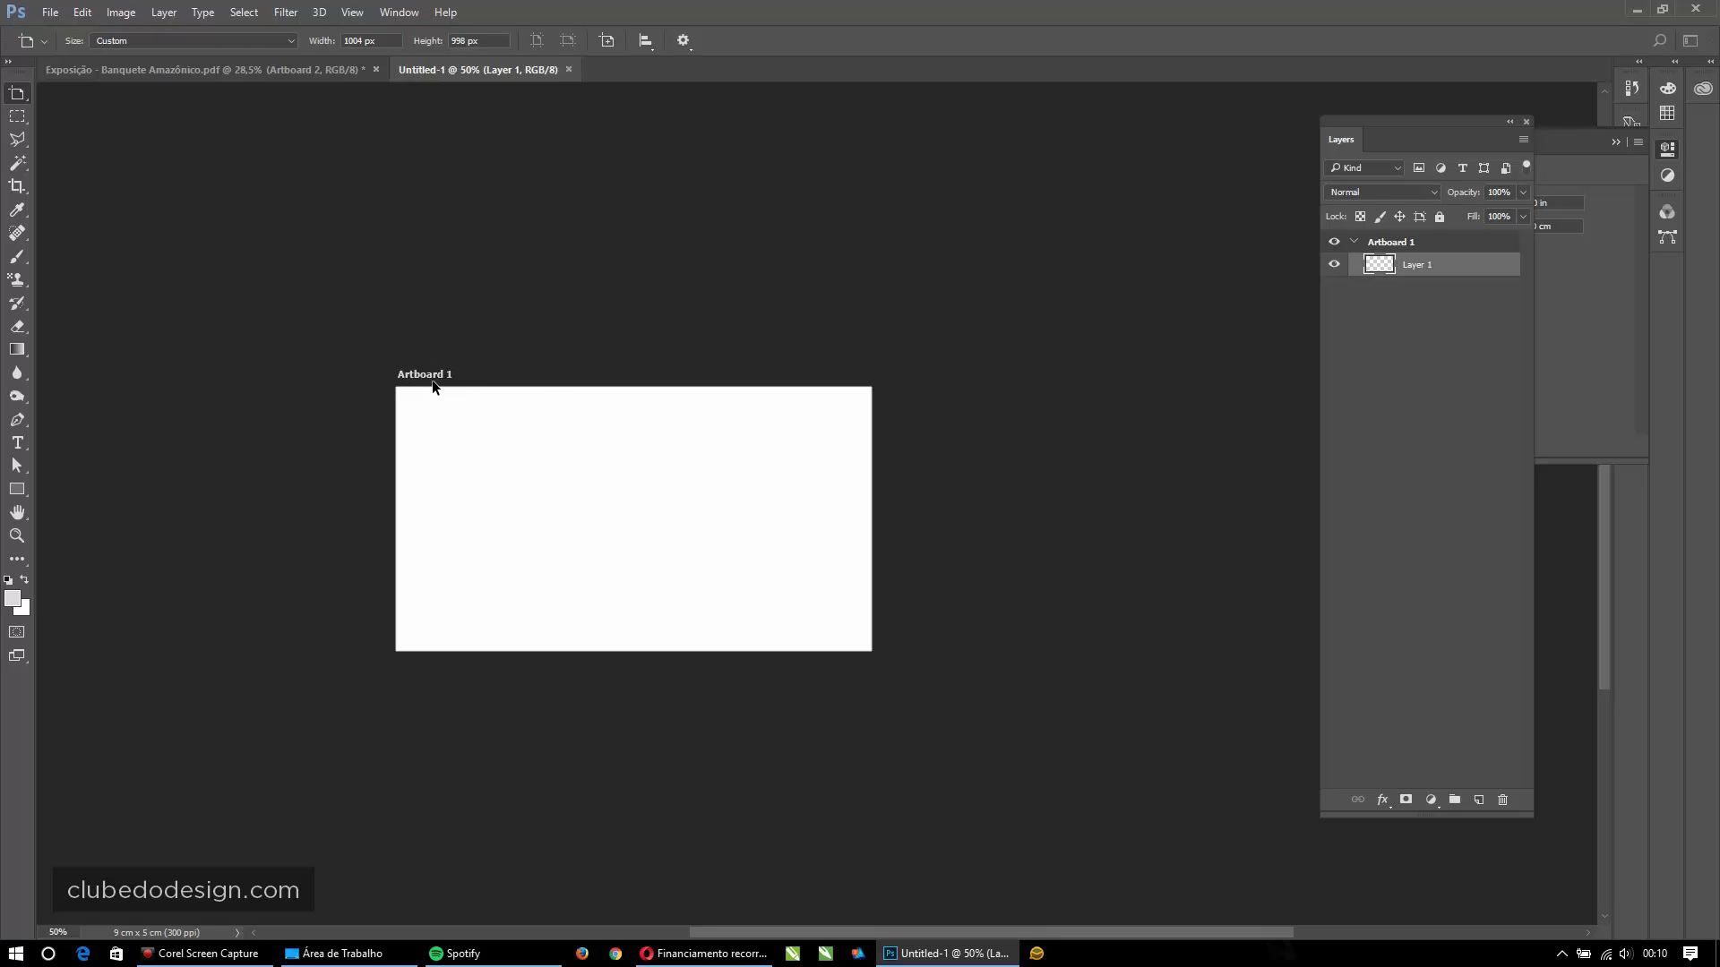
{"action": "right_click", "coordinate": [17, 94]}
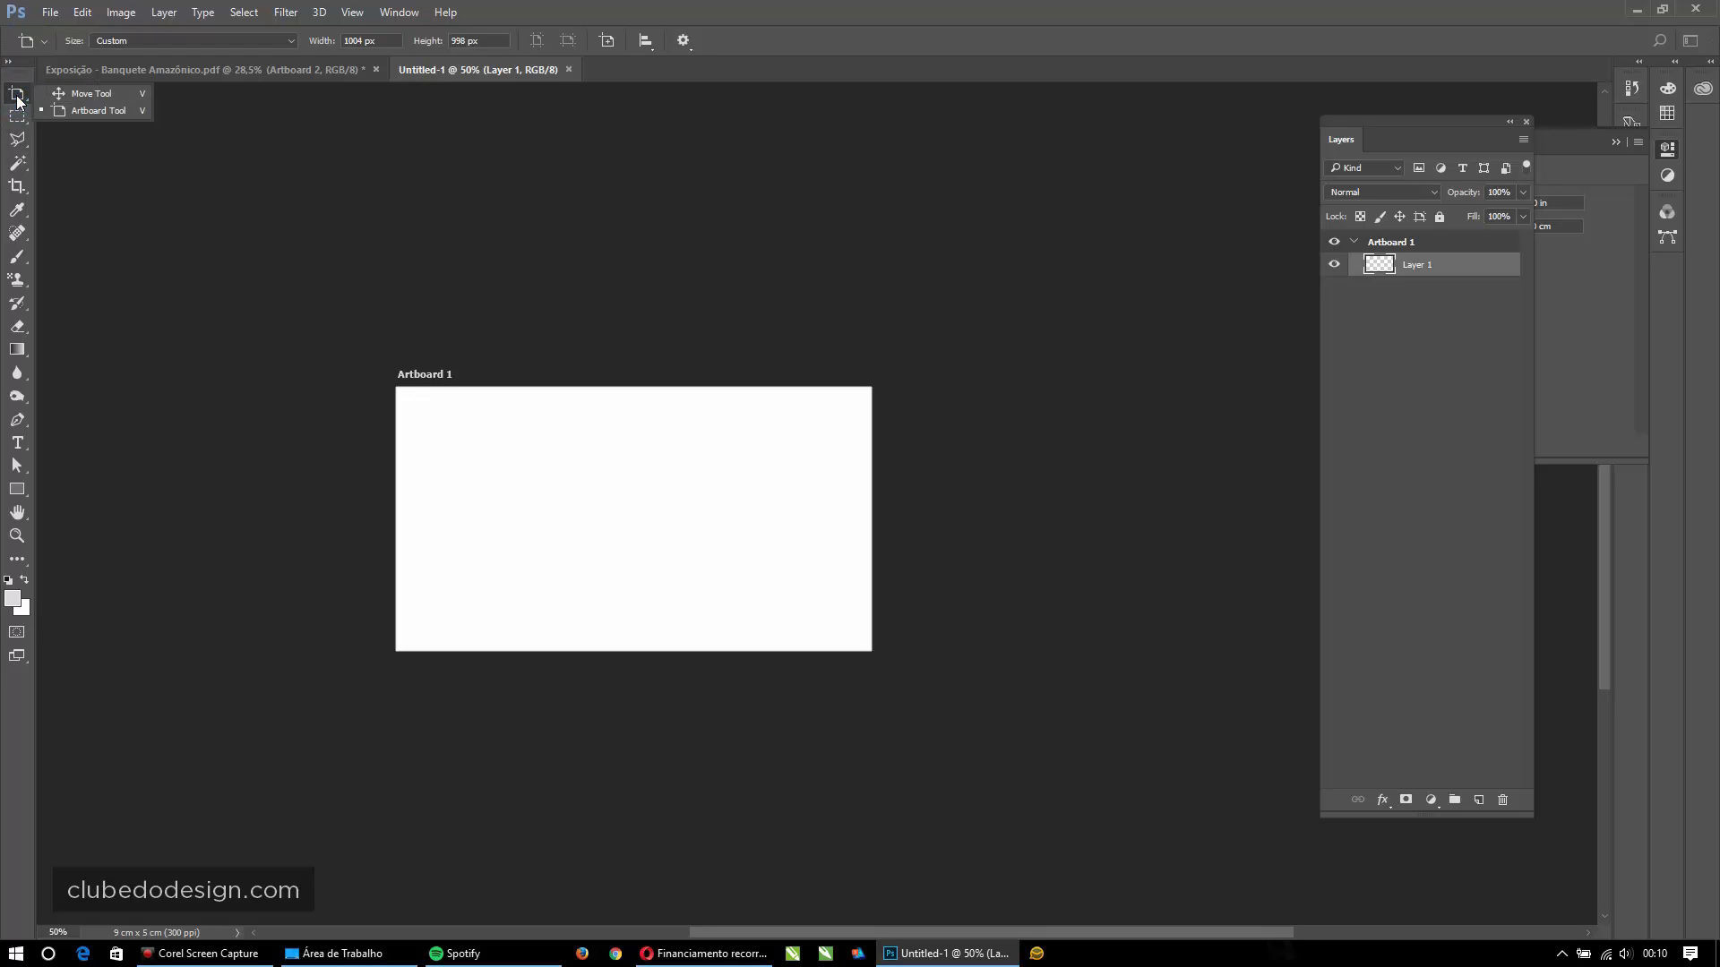
{"action": "left_click", "coordinate": [79, 93]}
{"action": "left_click", "coordinate": [326, 161]}
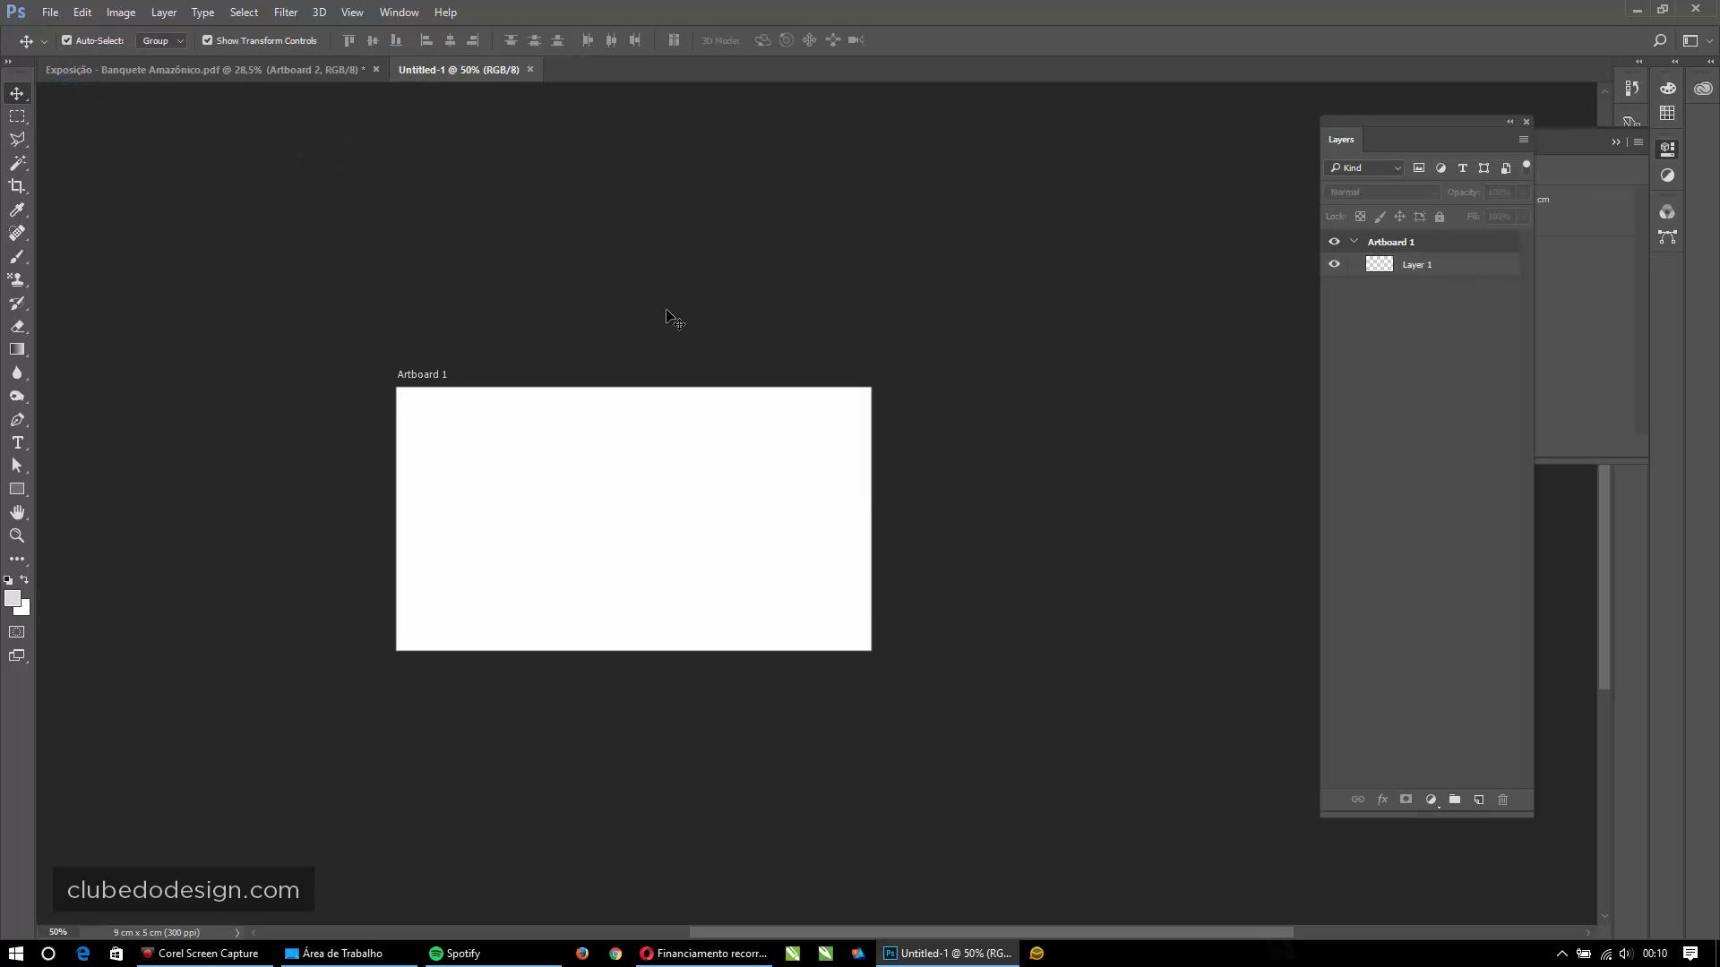
{"action": "key", "text": "shift+v"}
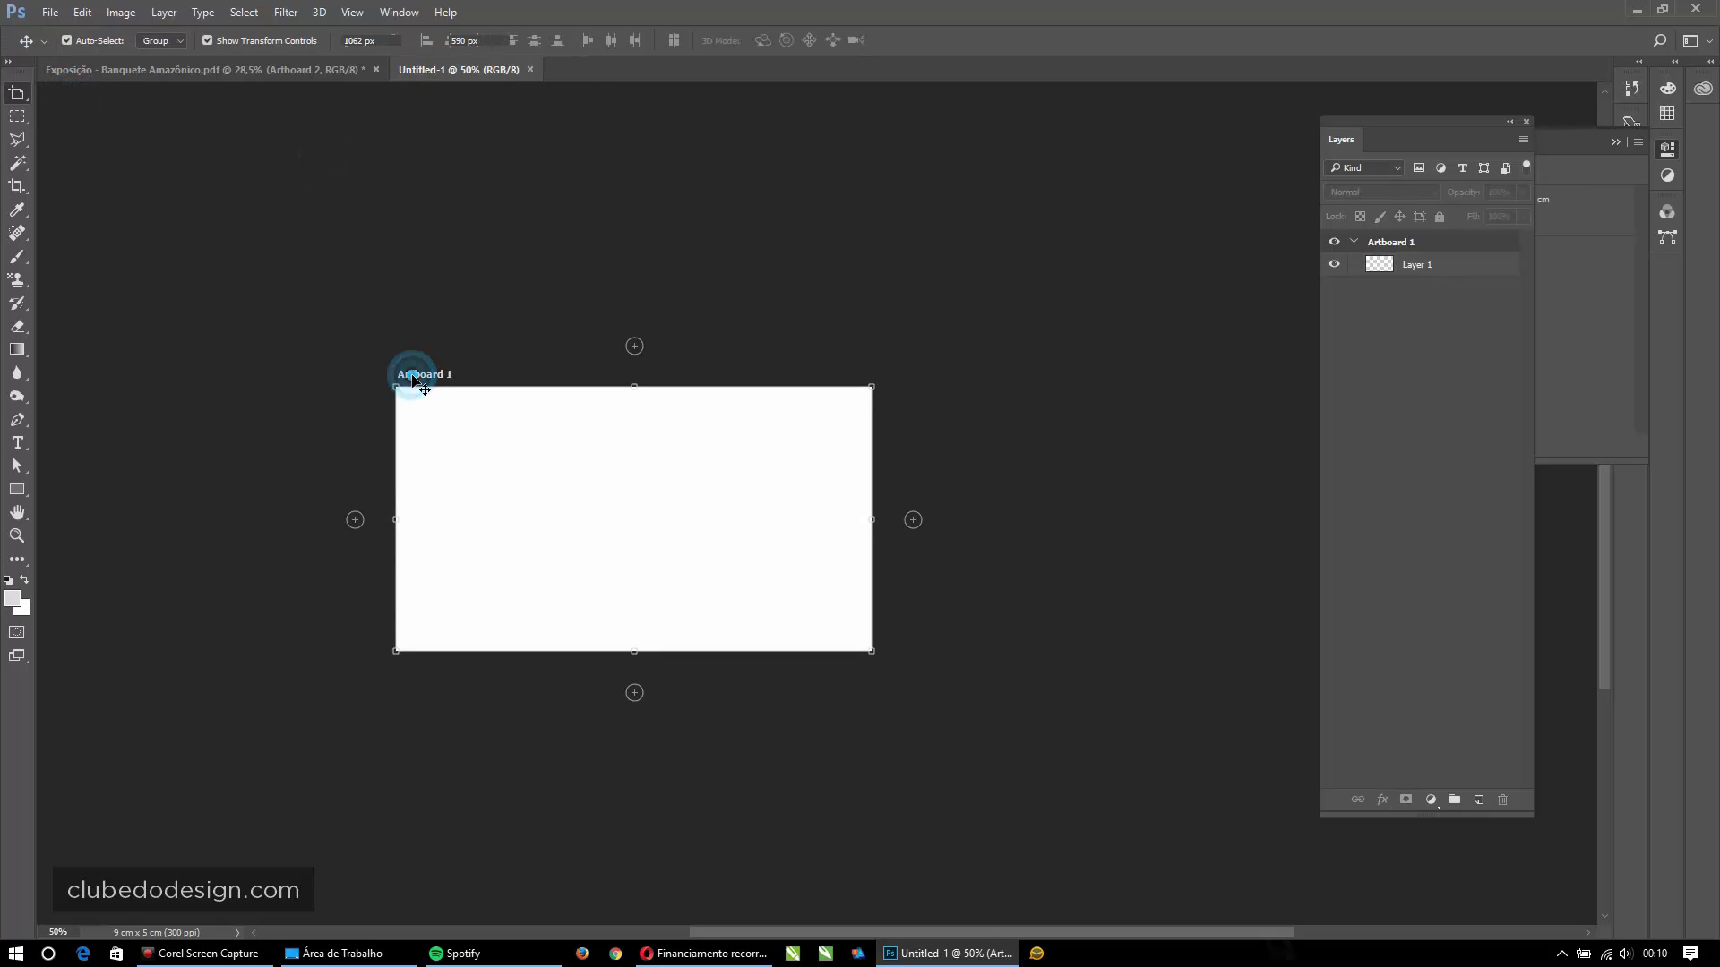
{"action": "left_click", "coordinate": [413, 375]}
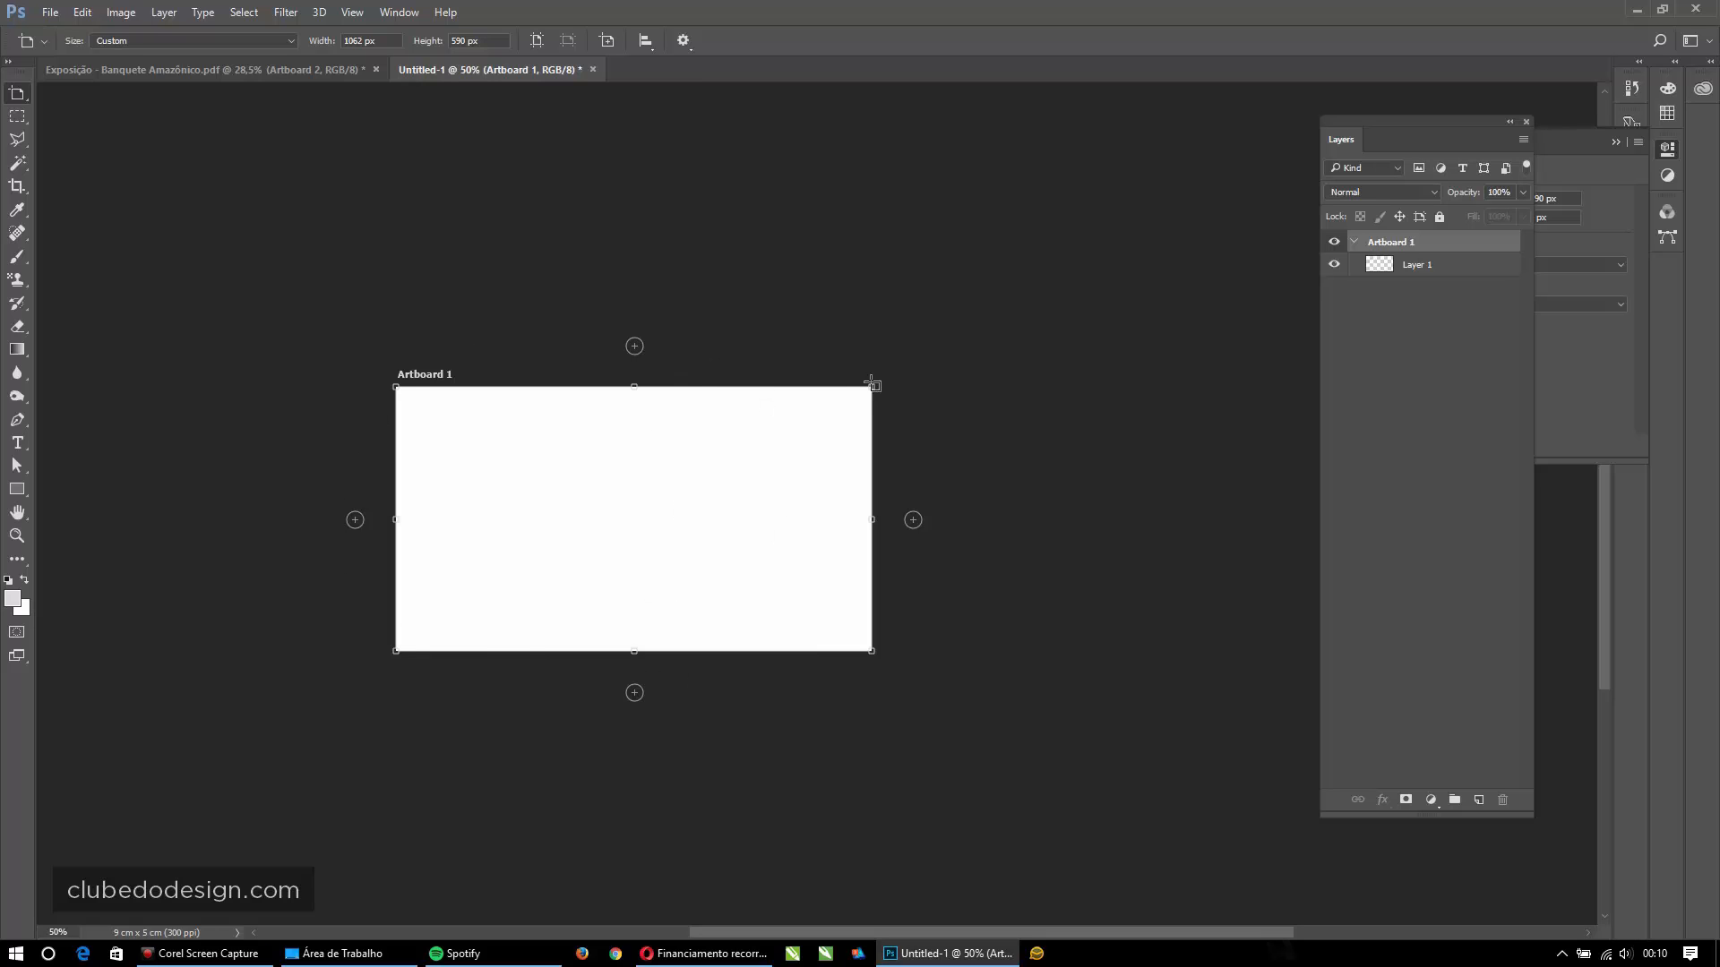
- Try resizing Artboard 1 freehand by its corner and to a width of 9.5 cm, undoing each change
{"action": "left_click_drag", "start_coordinate": [871, 389], "coordinate": [1035, 431]}
{"action": "key", "text": "ctrl+z"}
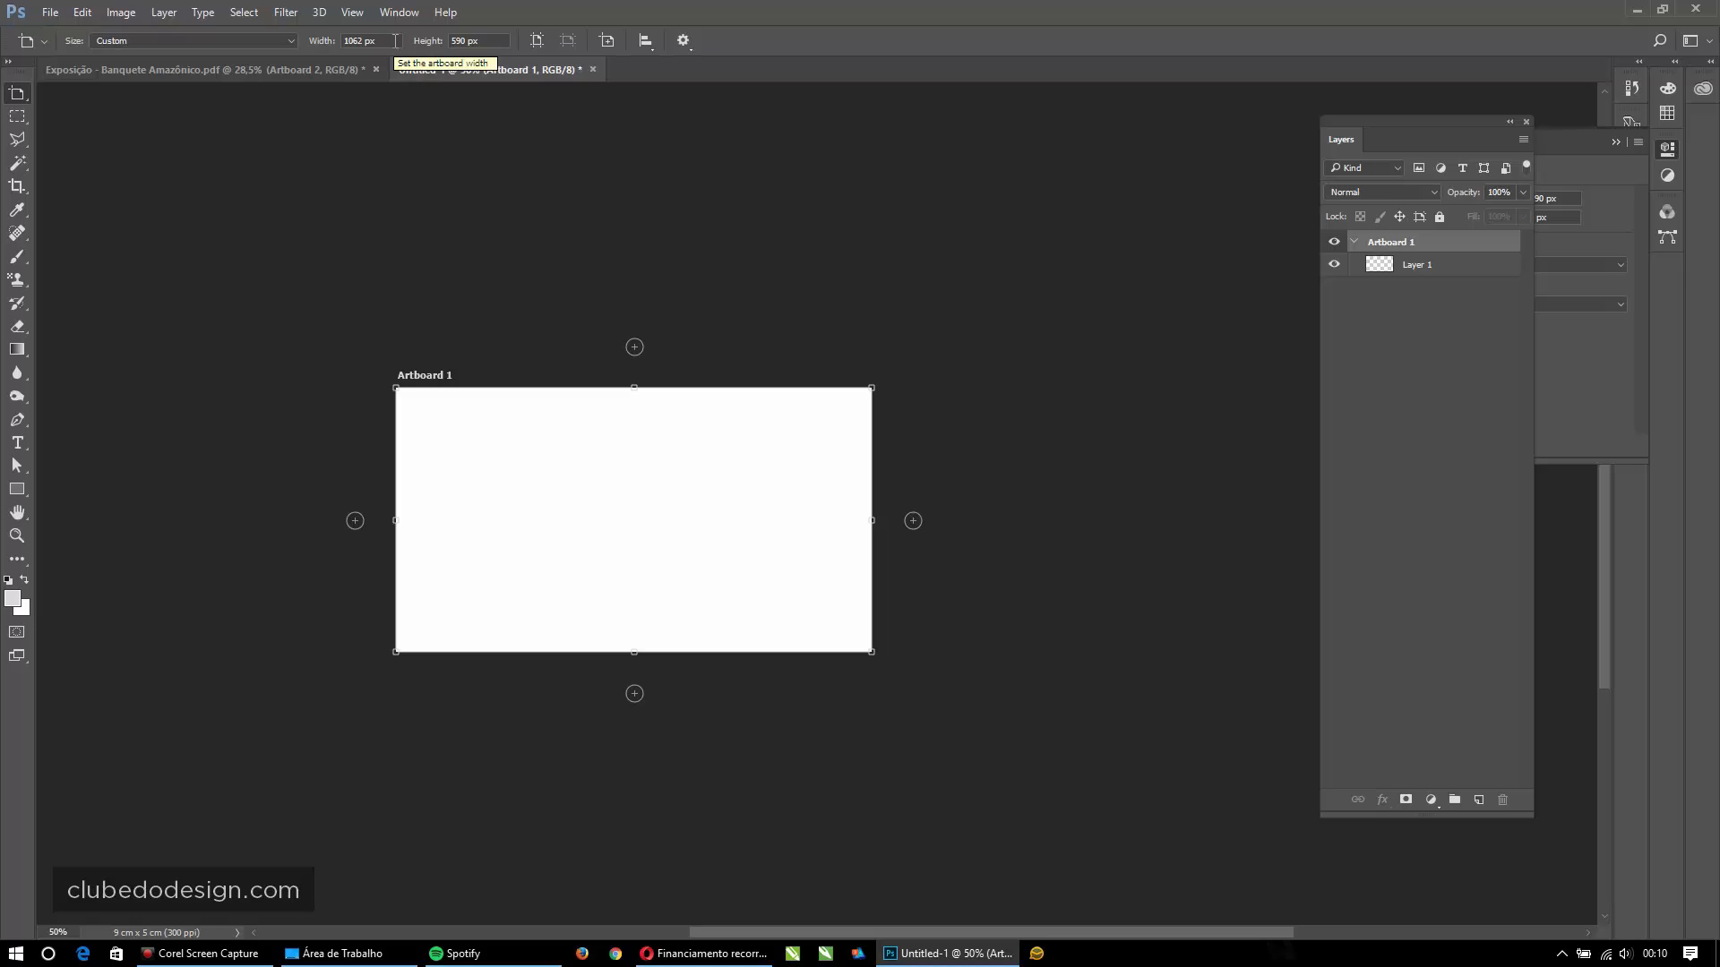
{"action": "left_click", "coordinate": [338, 43]}
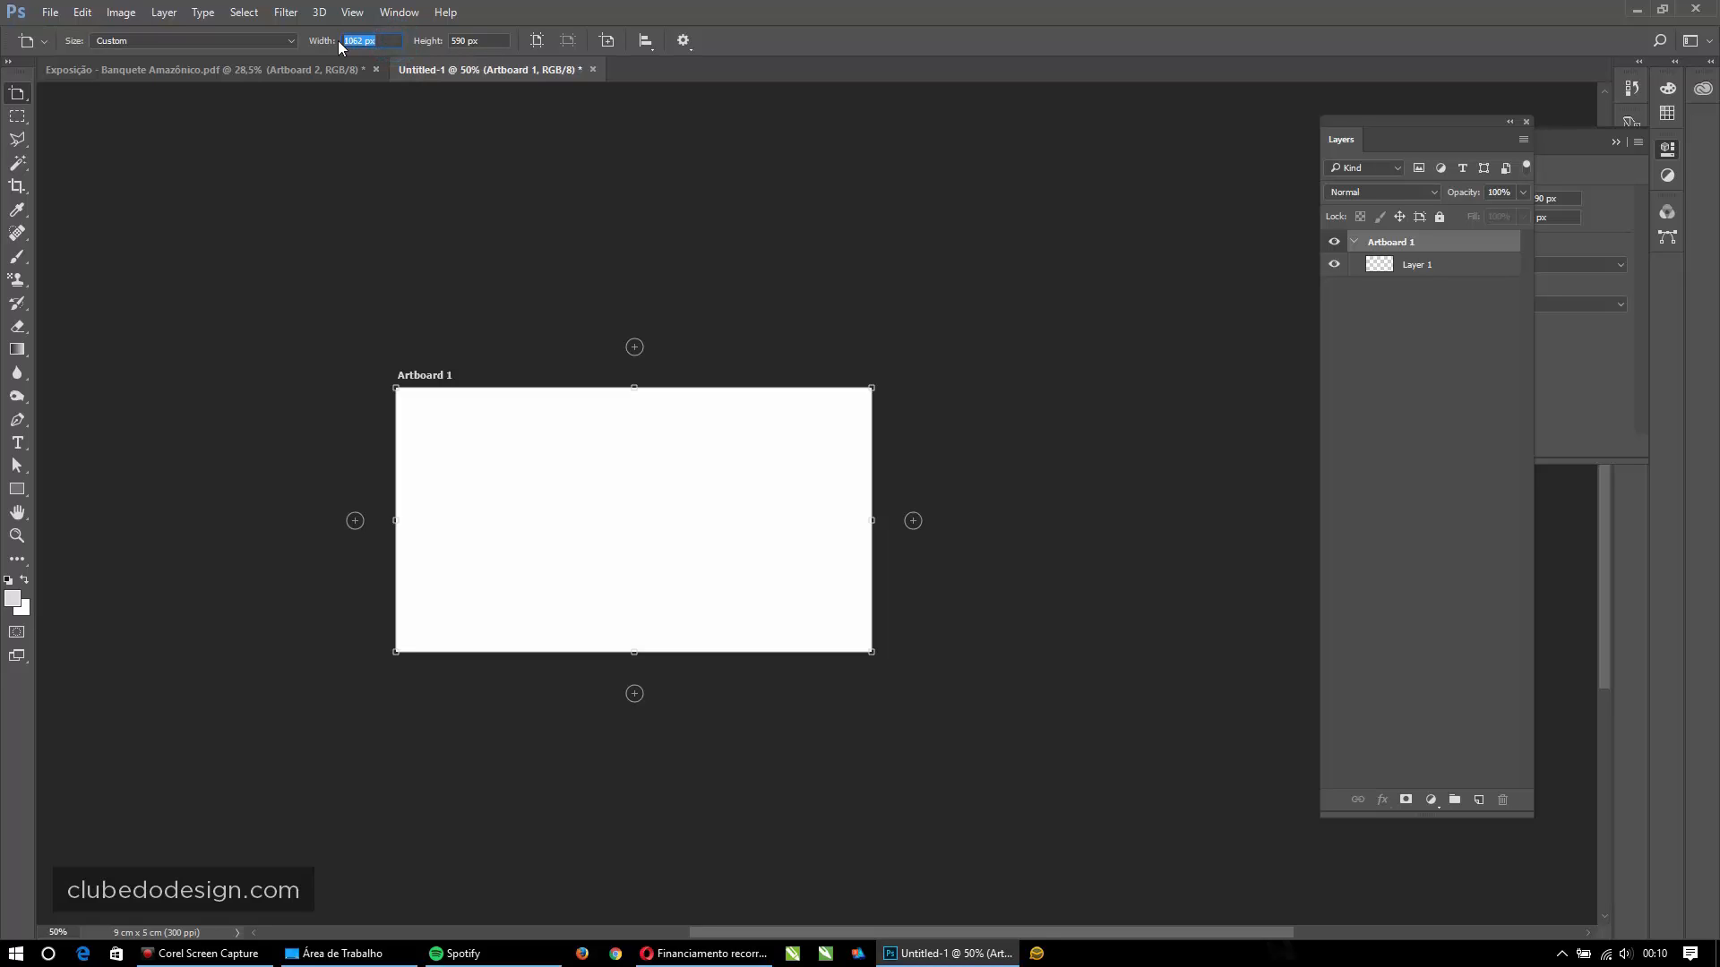
{"action": "type", "text": "9,5cm"}
{"action": "key", "text": "Return"}
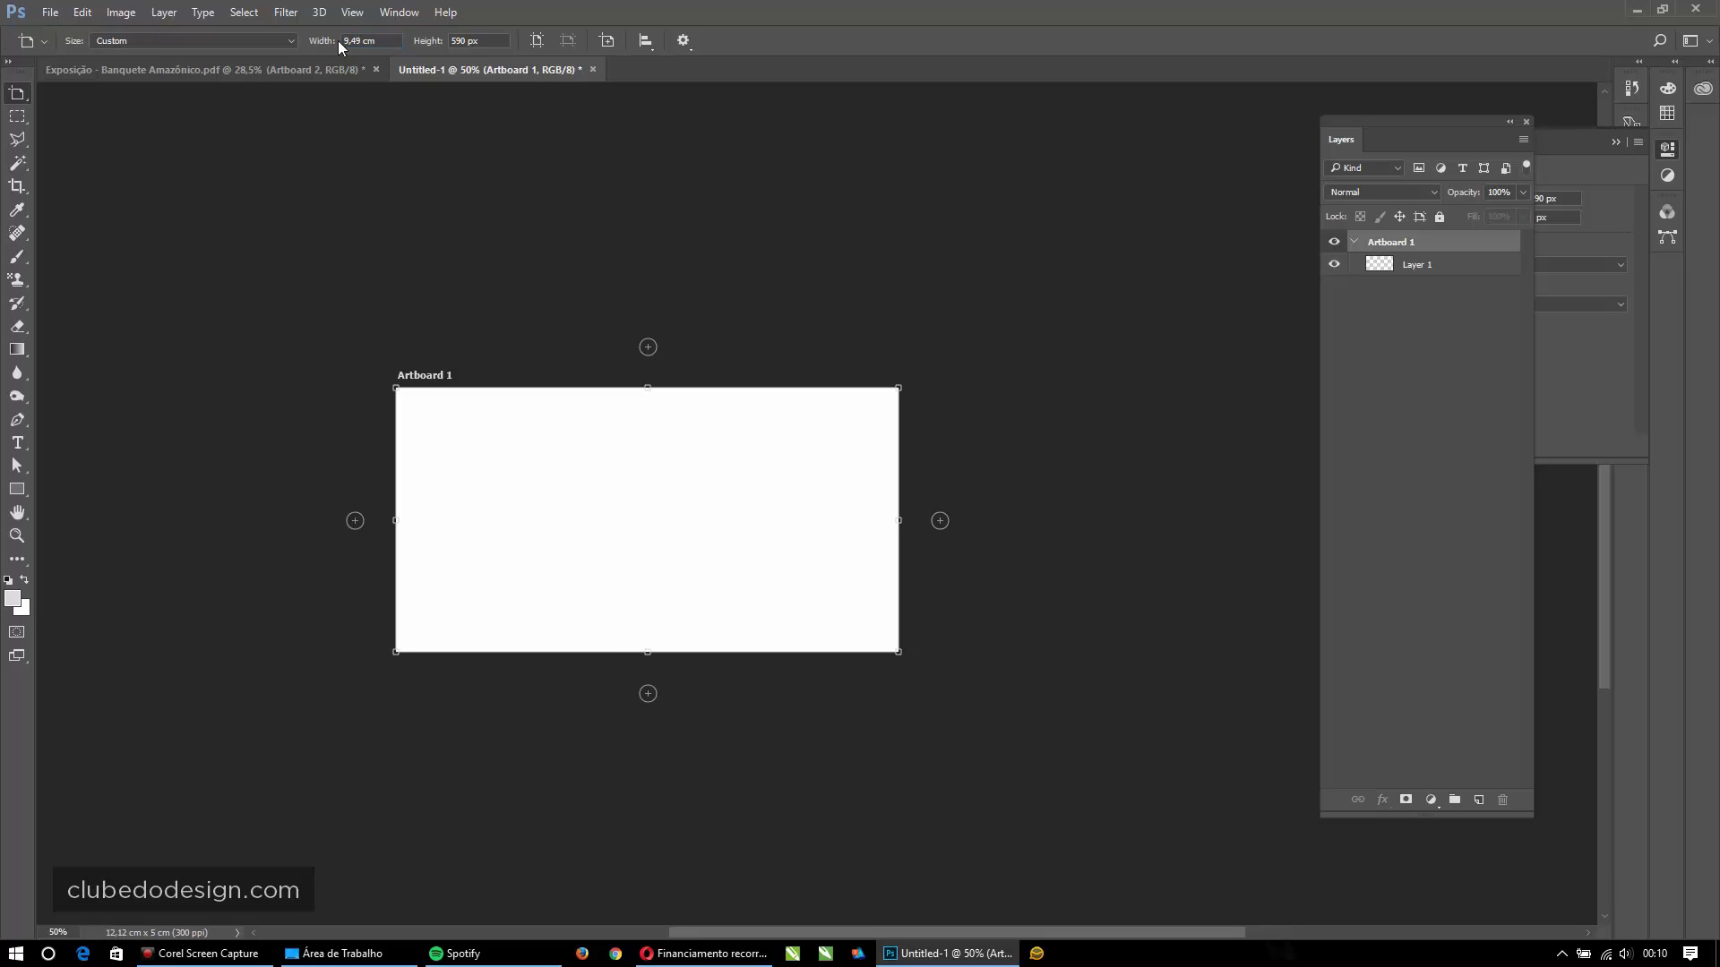
{"action": "key", "text": "ctrl+z"}
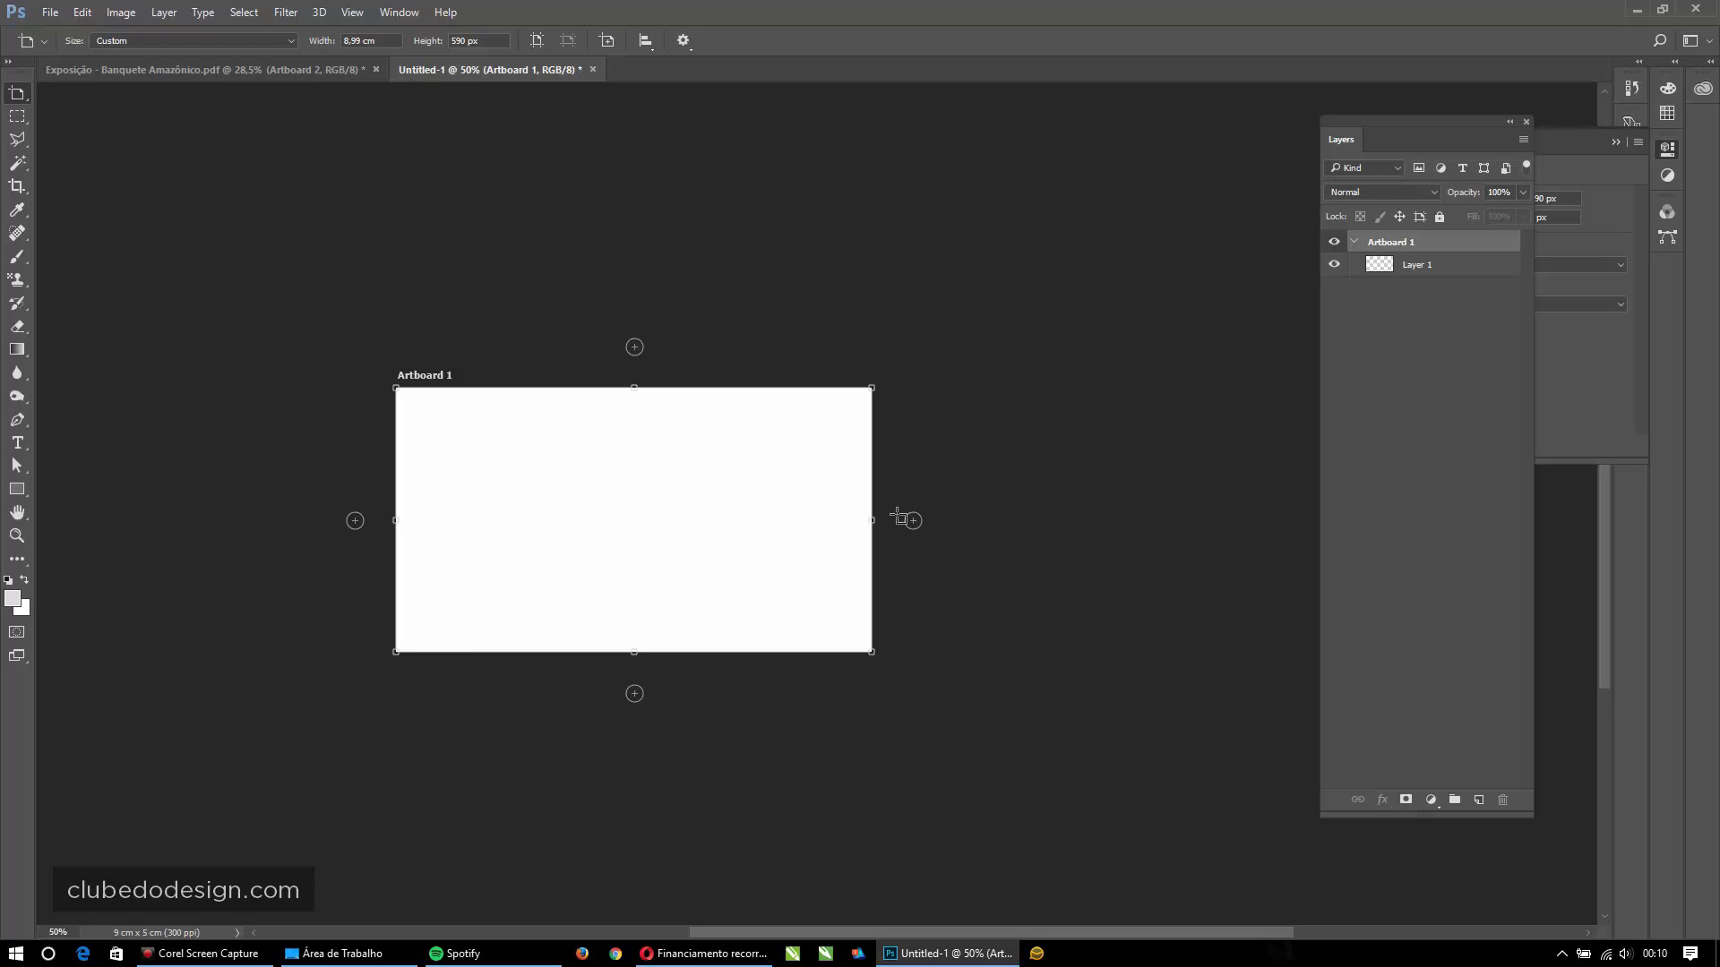
- Add three more artboards of the same size beside and below Artboard 1, forming a two-by-two grid
{"action": "left_click", "coordinate": [913, 520]}
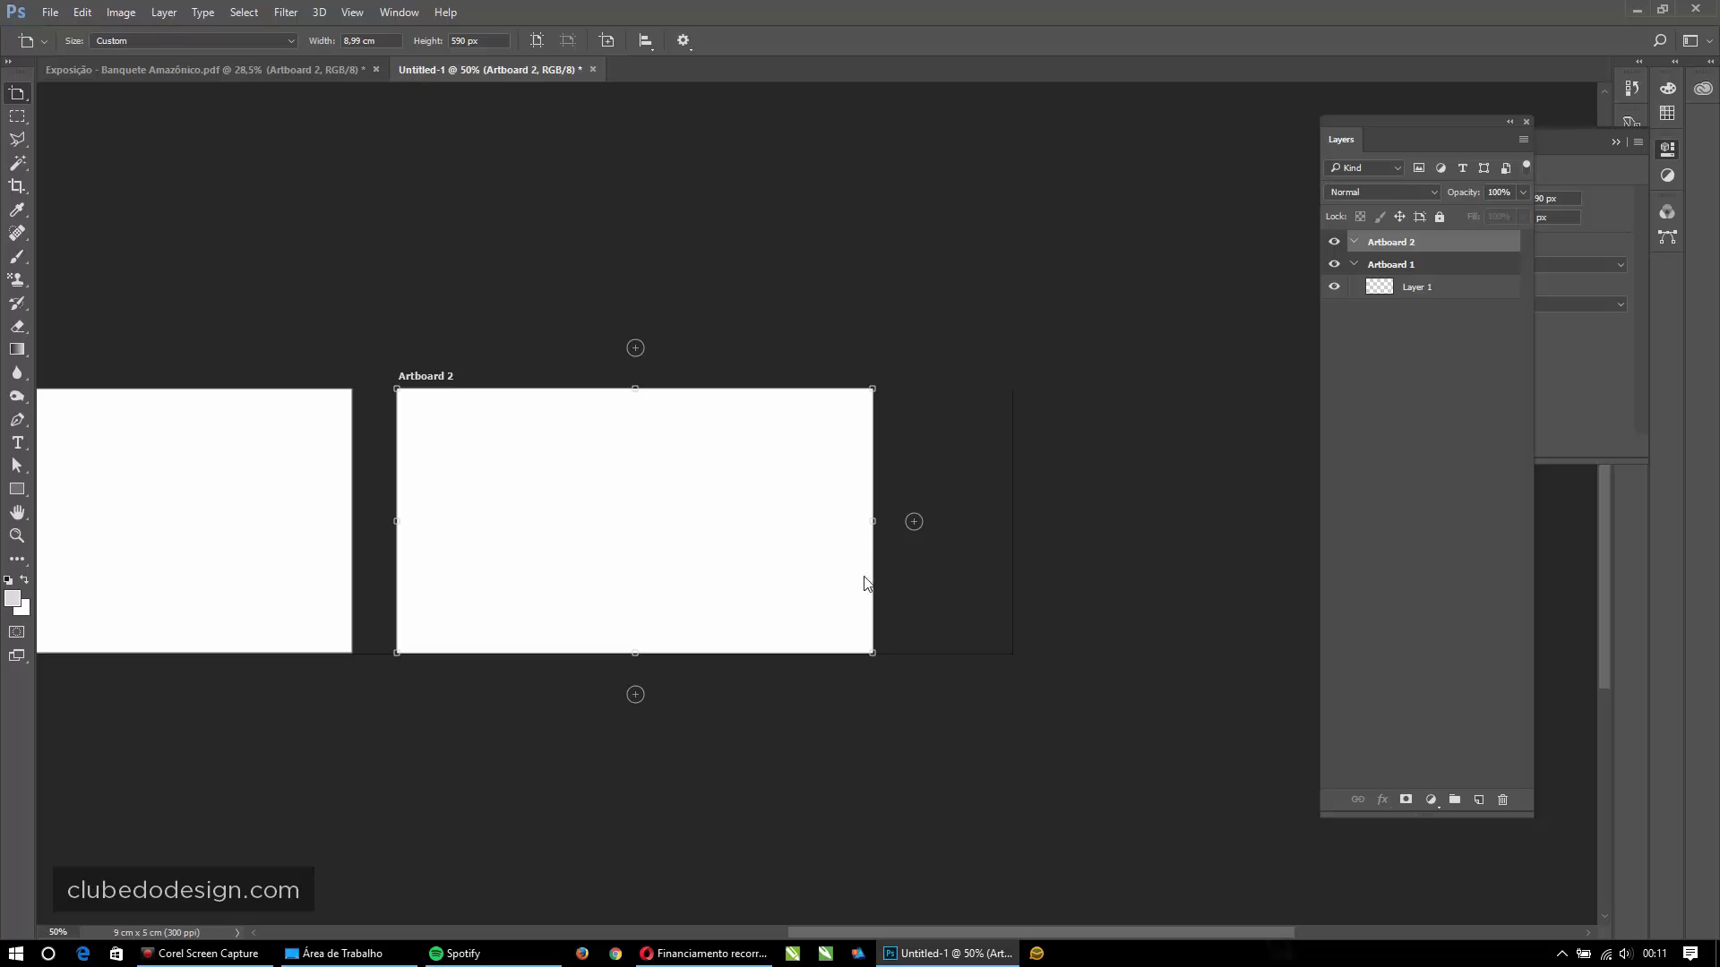
{"action": "left_click_drag", "start_coordinate": [573, 494], "coordinate": [860, 411]}
{"action": "left_click", "coordinate": [195, 292]}
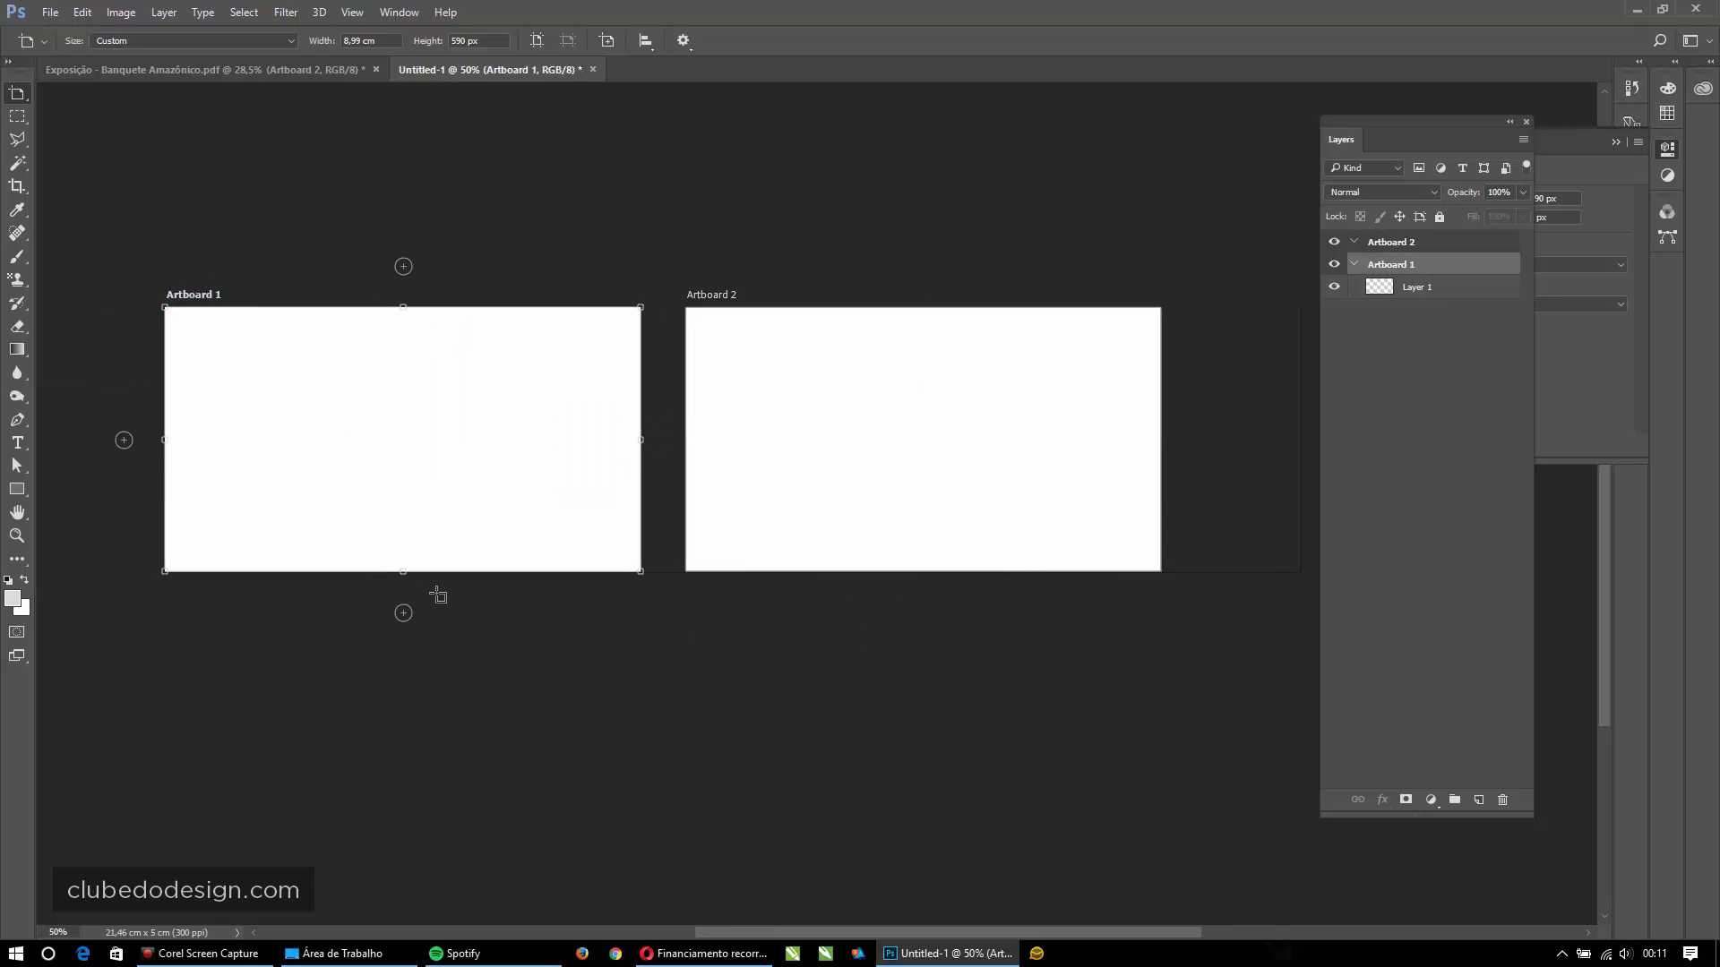
{"action": "left_click", "coordinate": [403, 615]}
{"action": "scroll", "coordinate": [525, 698], "scroll_direction": "down", "scroll_amount": 3}
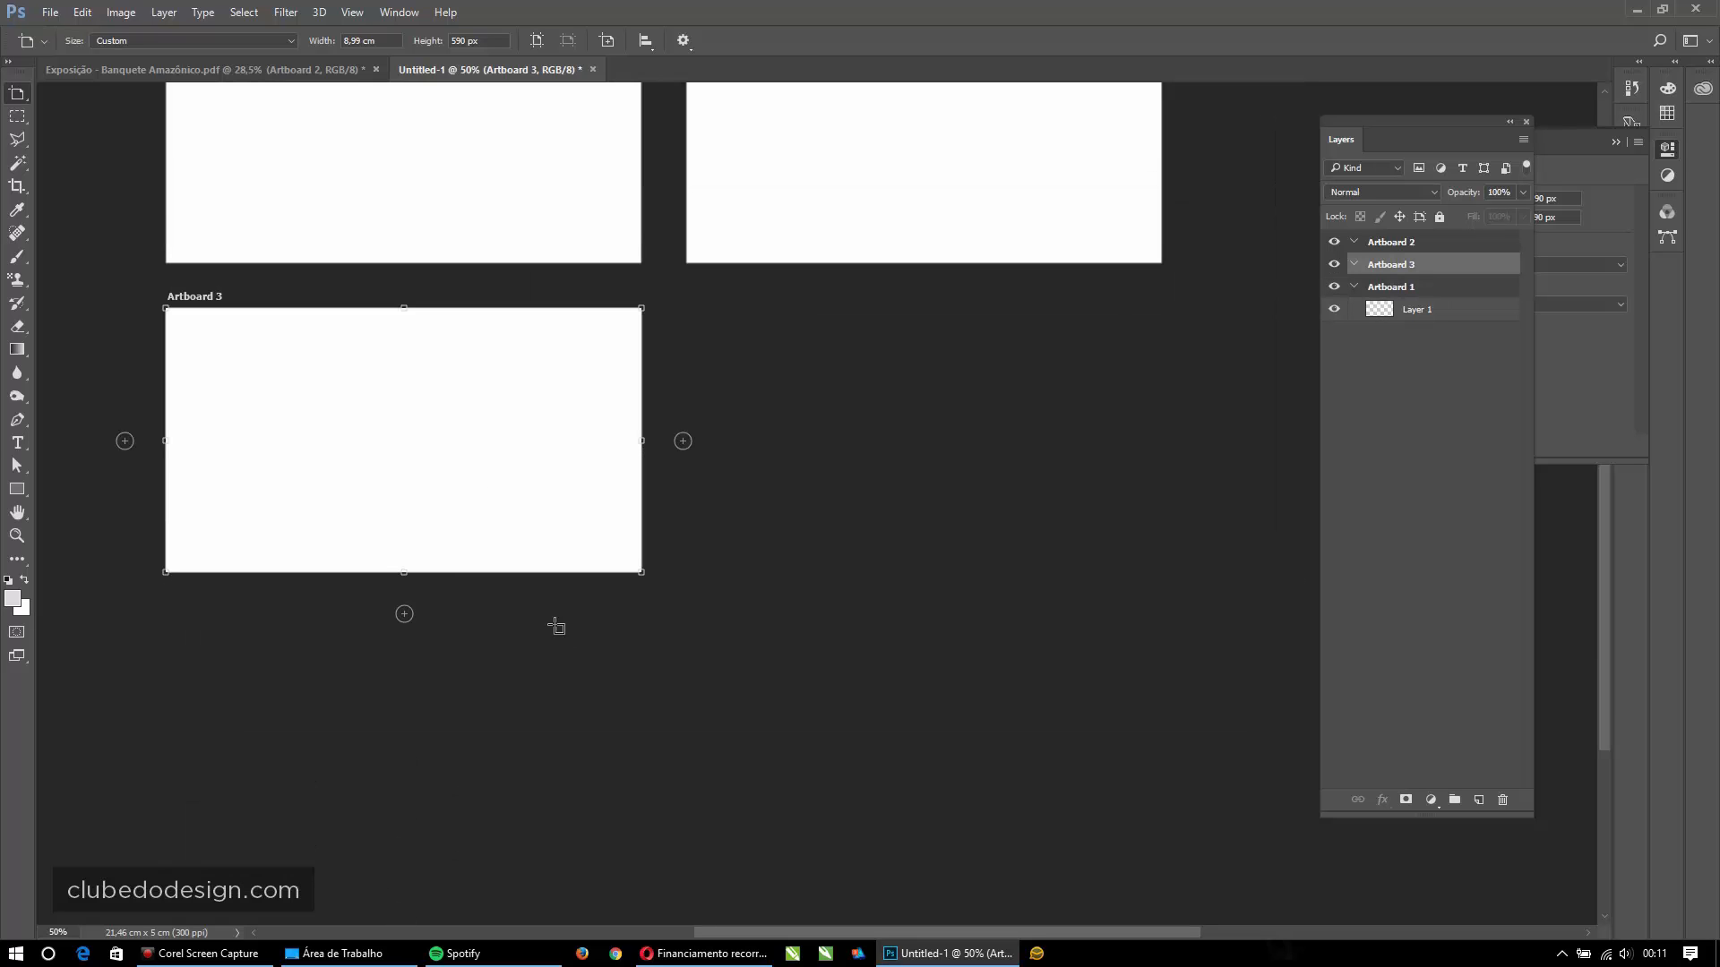
{"action": "scroll", "coordinate": [830, 588], "scroll_direction": "up", "scroll_amount": 1}
{"action": "scroll", "coordinate": [806, 587], "scroll_direction": "up", "scroll_amount": 1}
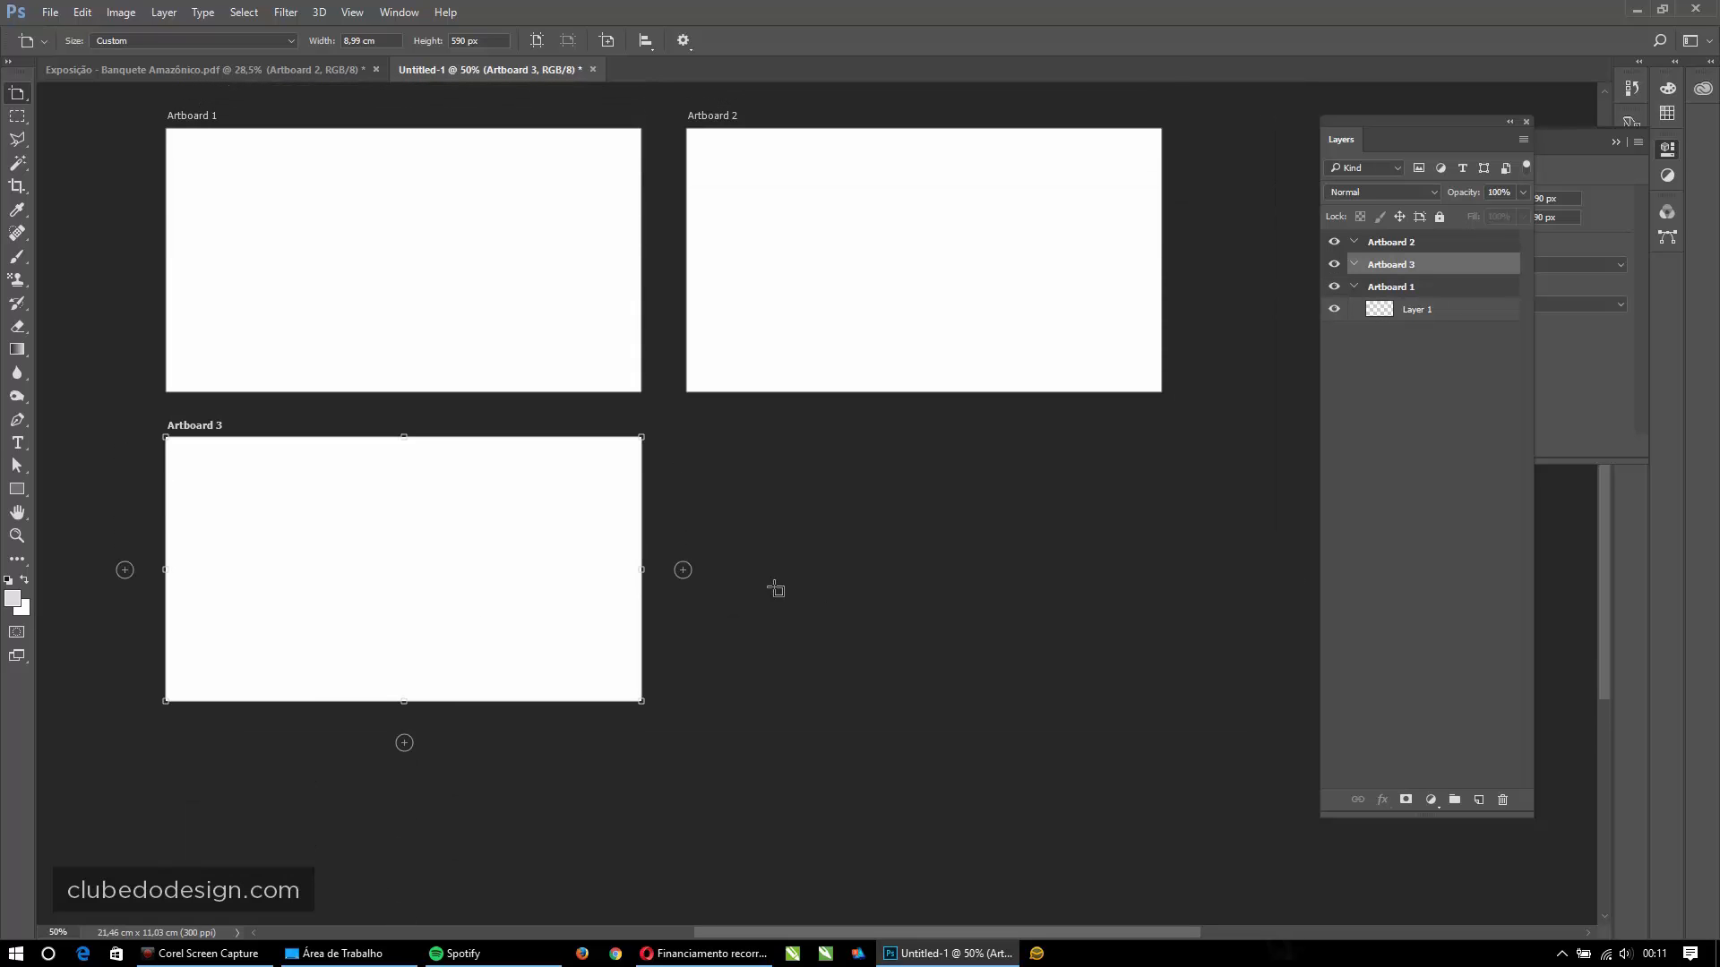
{"action": "left_click", "coordinate": [683, 570]}
{"action": "scroll", "coordinate": [684, 627], "scroll_direction": "right", "scroll_amount": 5}
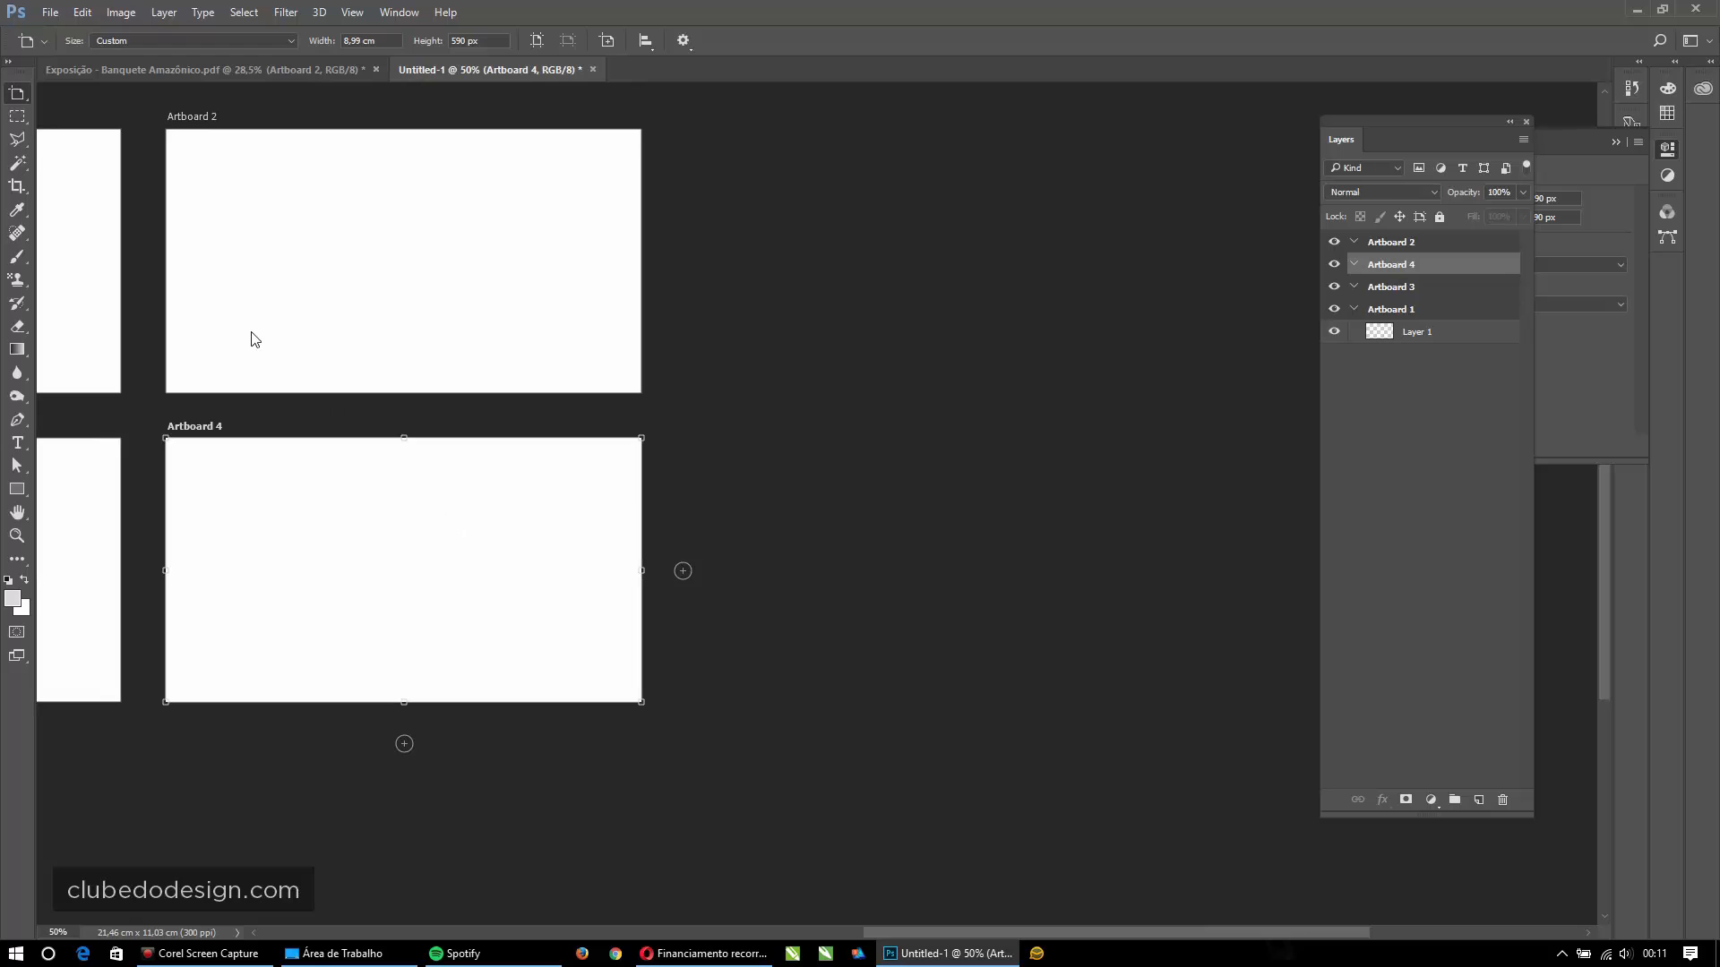
{"action": "left_click_drag", "start_coordinate": [203, 280], "coordinate": [836, 384]}
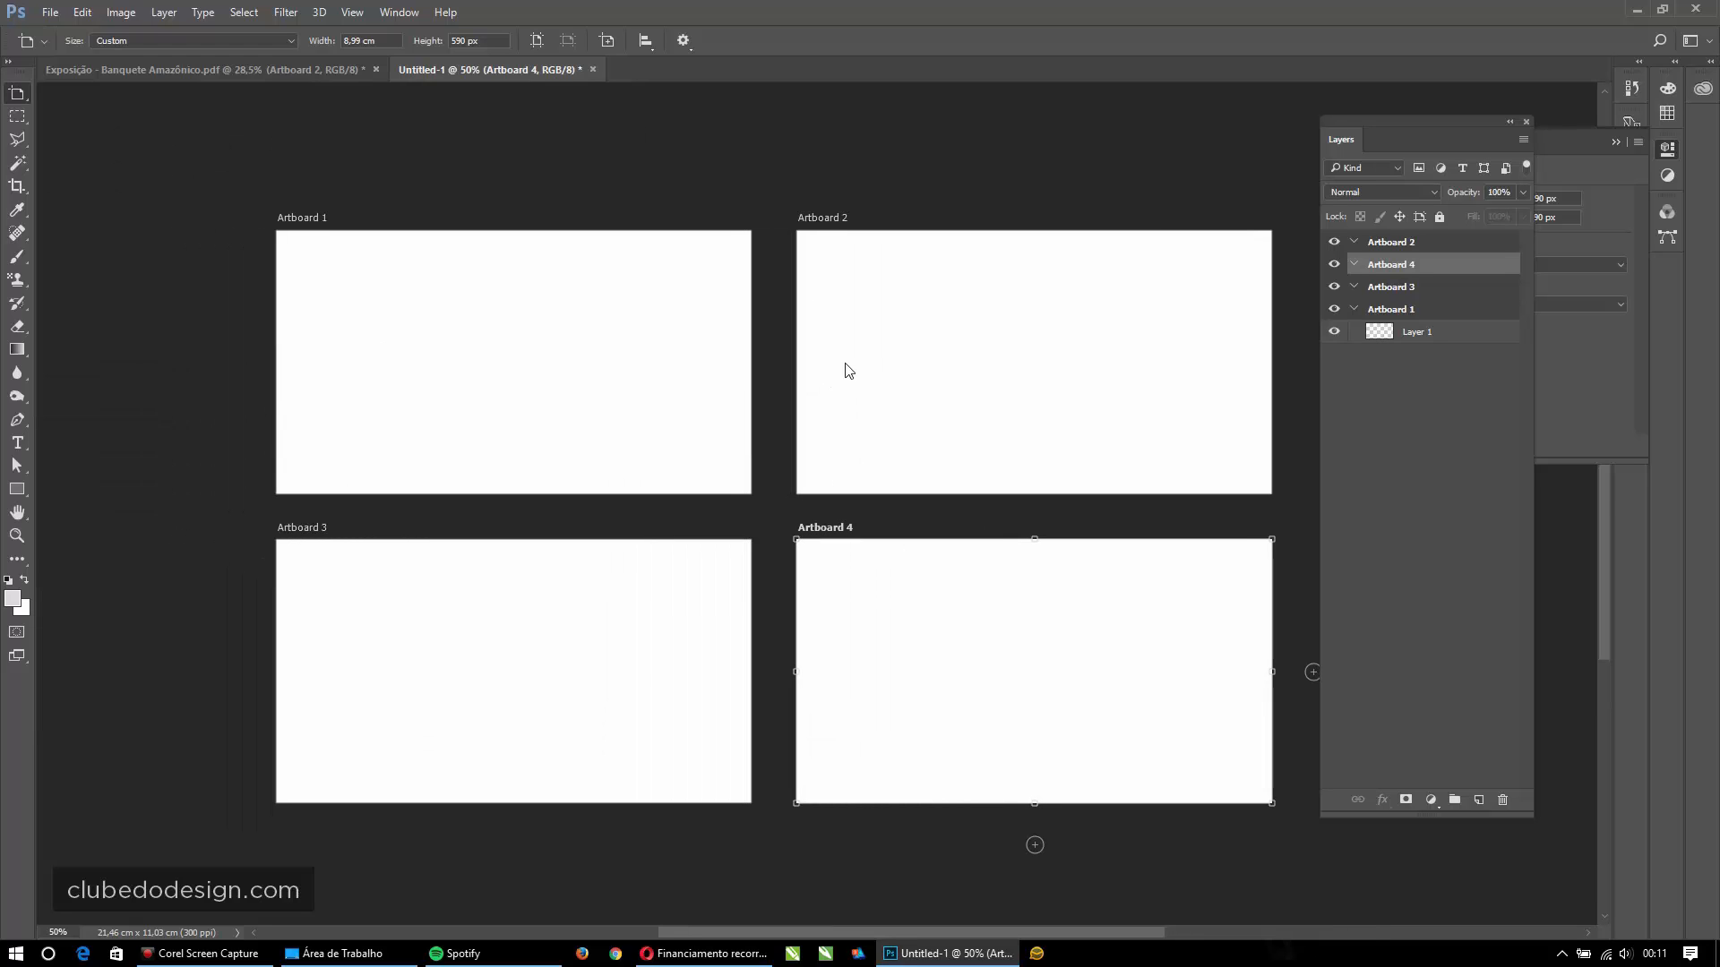
{"action": "left_click", "coordinate": [932, 449]}
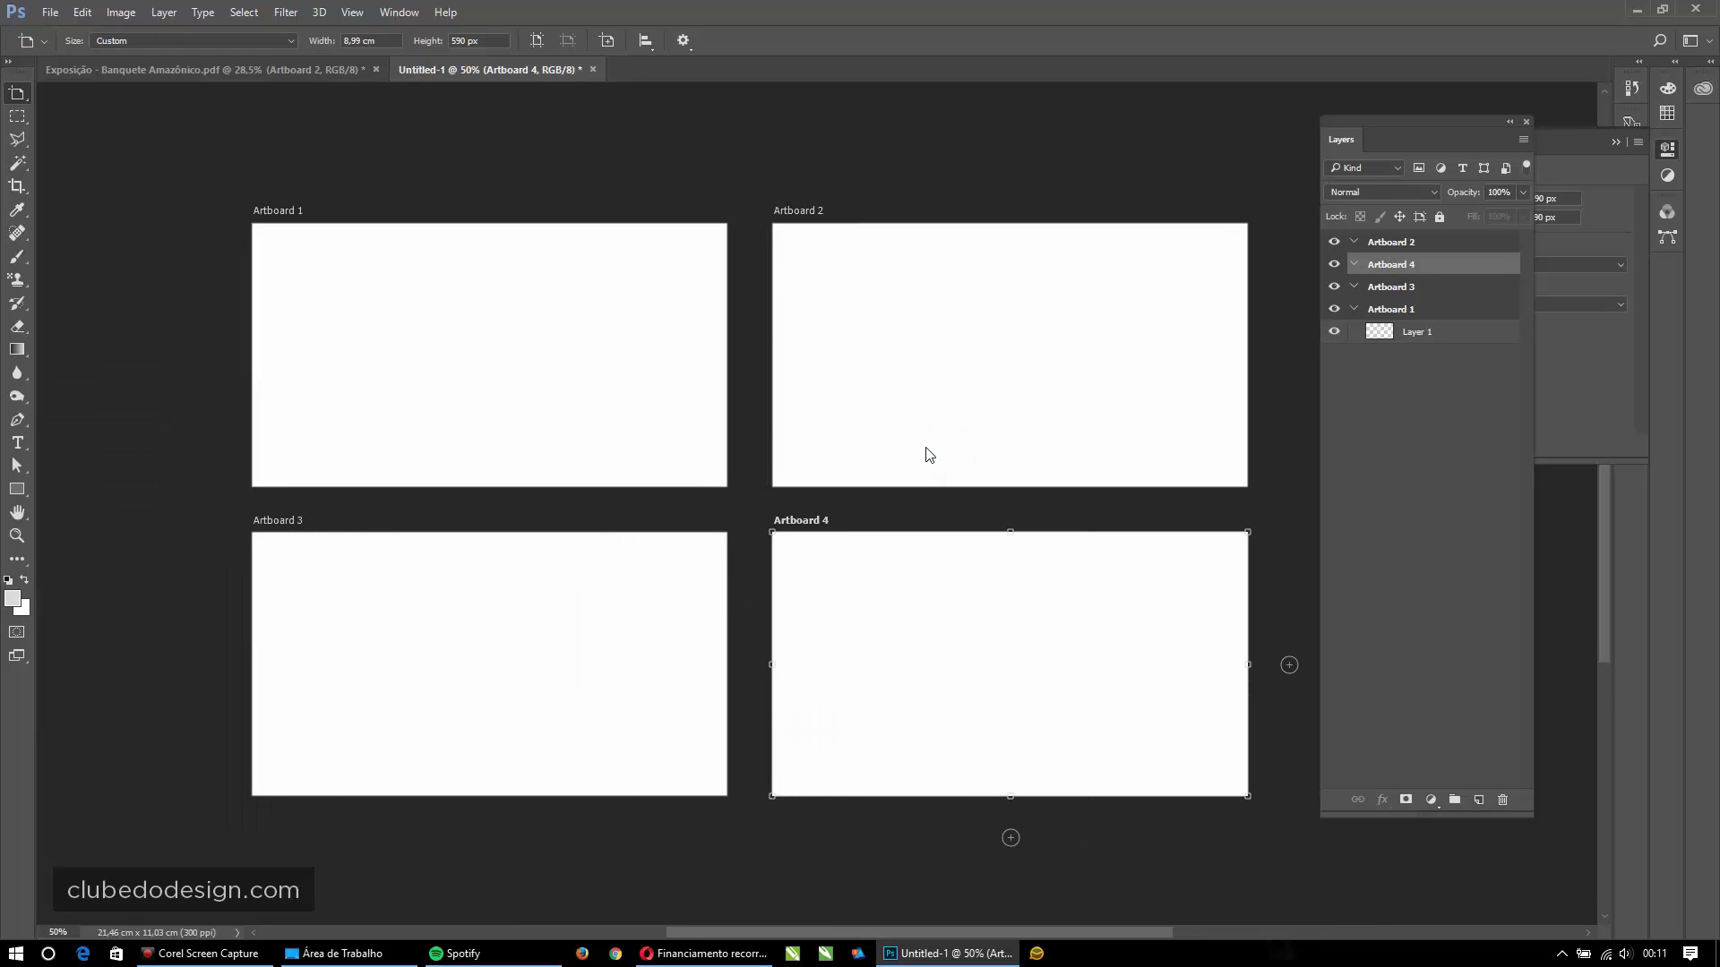
- Move Artboards 1, 2 and 4 away from the grid so that the artboards are unevenly spread
{"action": "left_click", "coordinate": [788, 205]}
{"action": "left_click", "coordinate": [281, 213]}
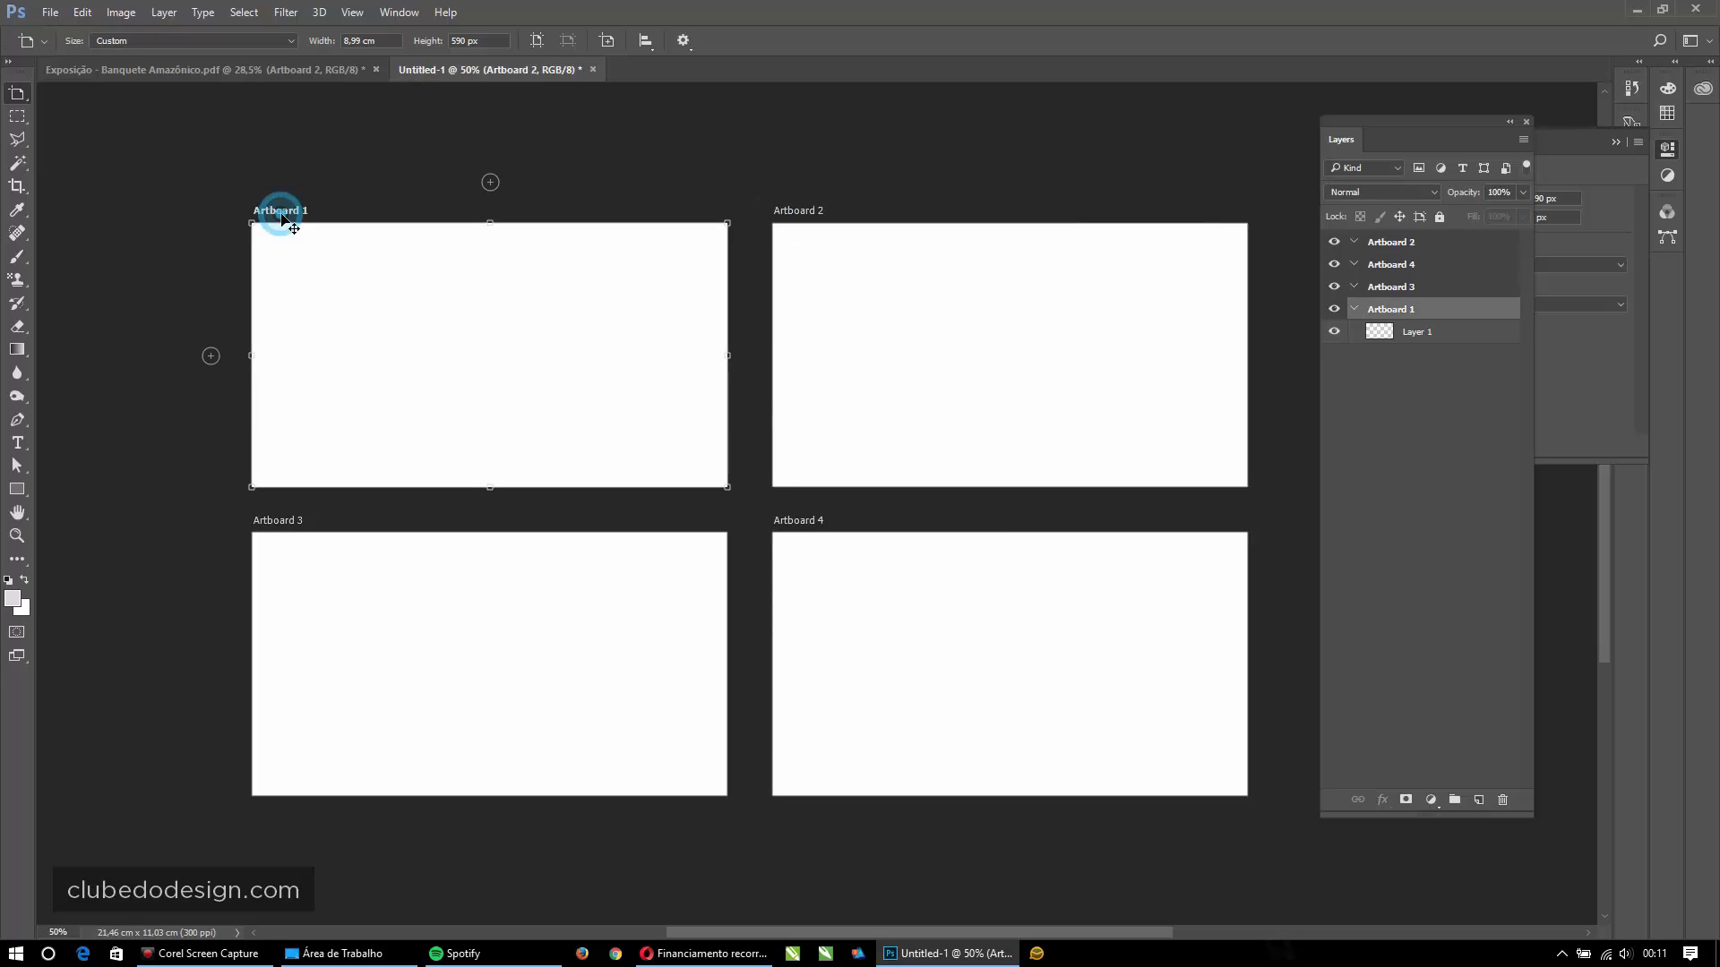
{"action": "left_click", "coordinate": [262, 522]}
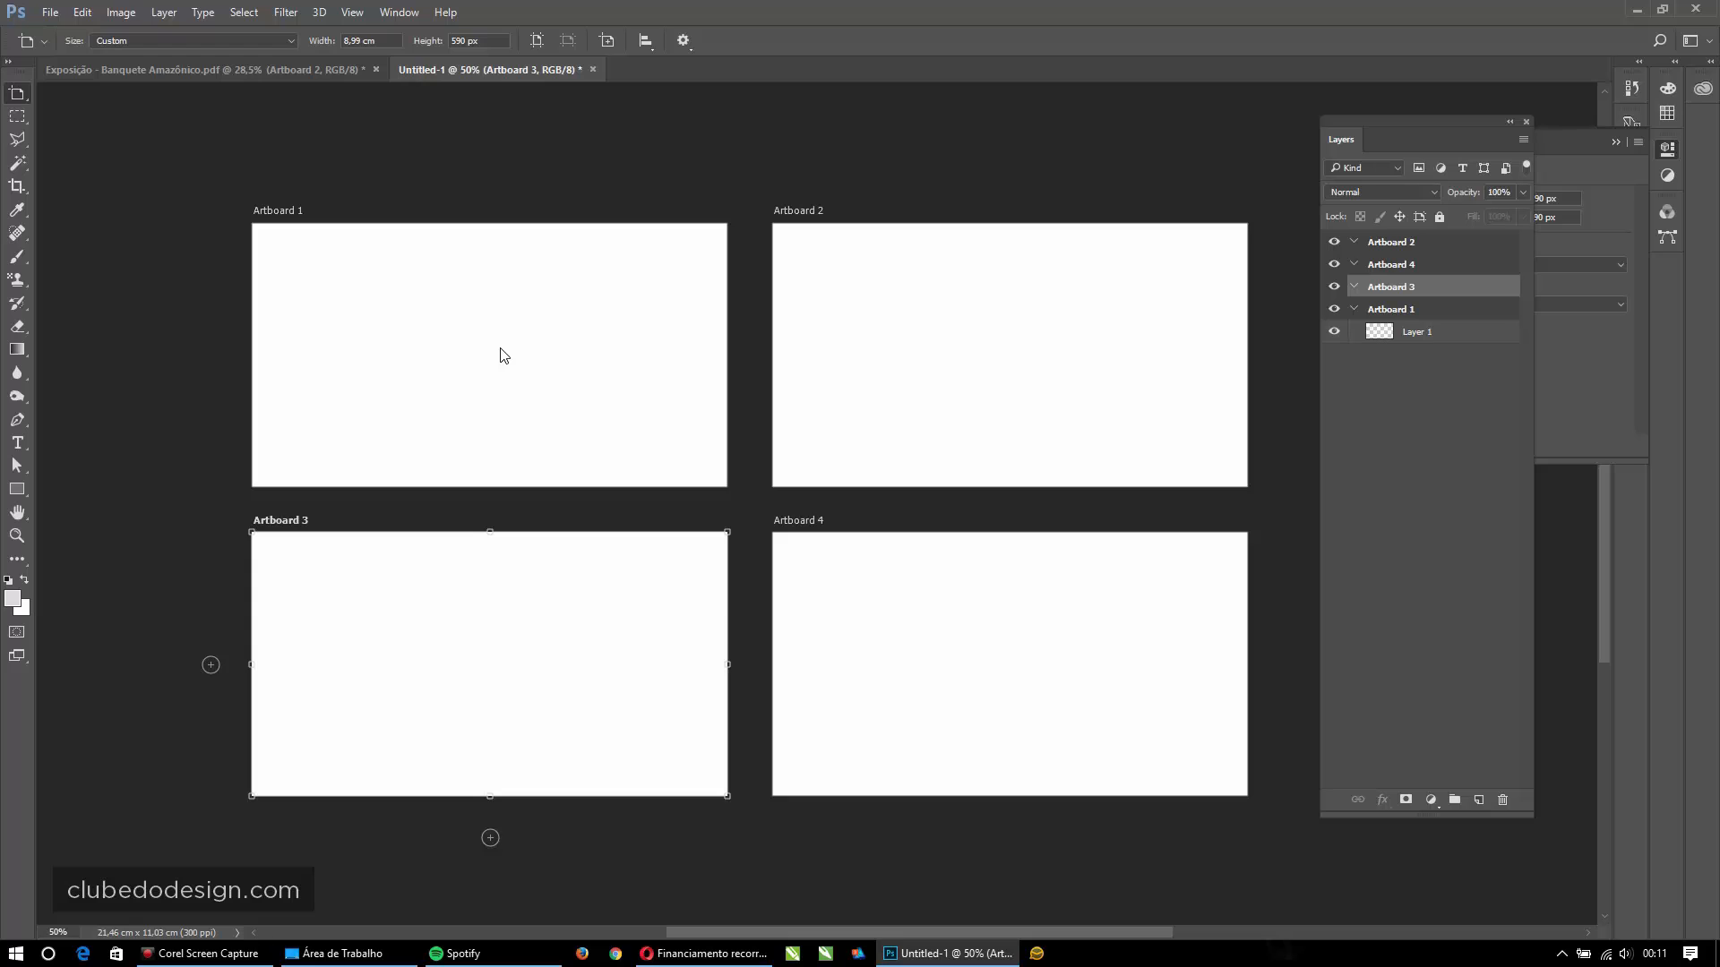
{"action": "scroll", "coordinate": [500, 355], "scroll_direction": "up", "scroll_amount": 3}
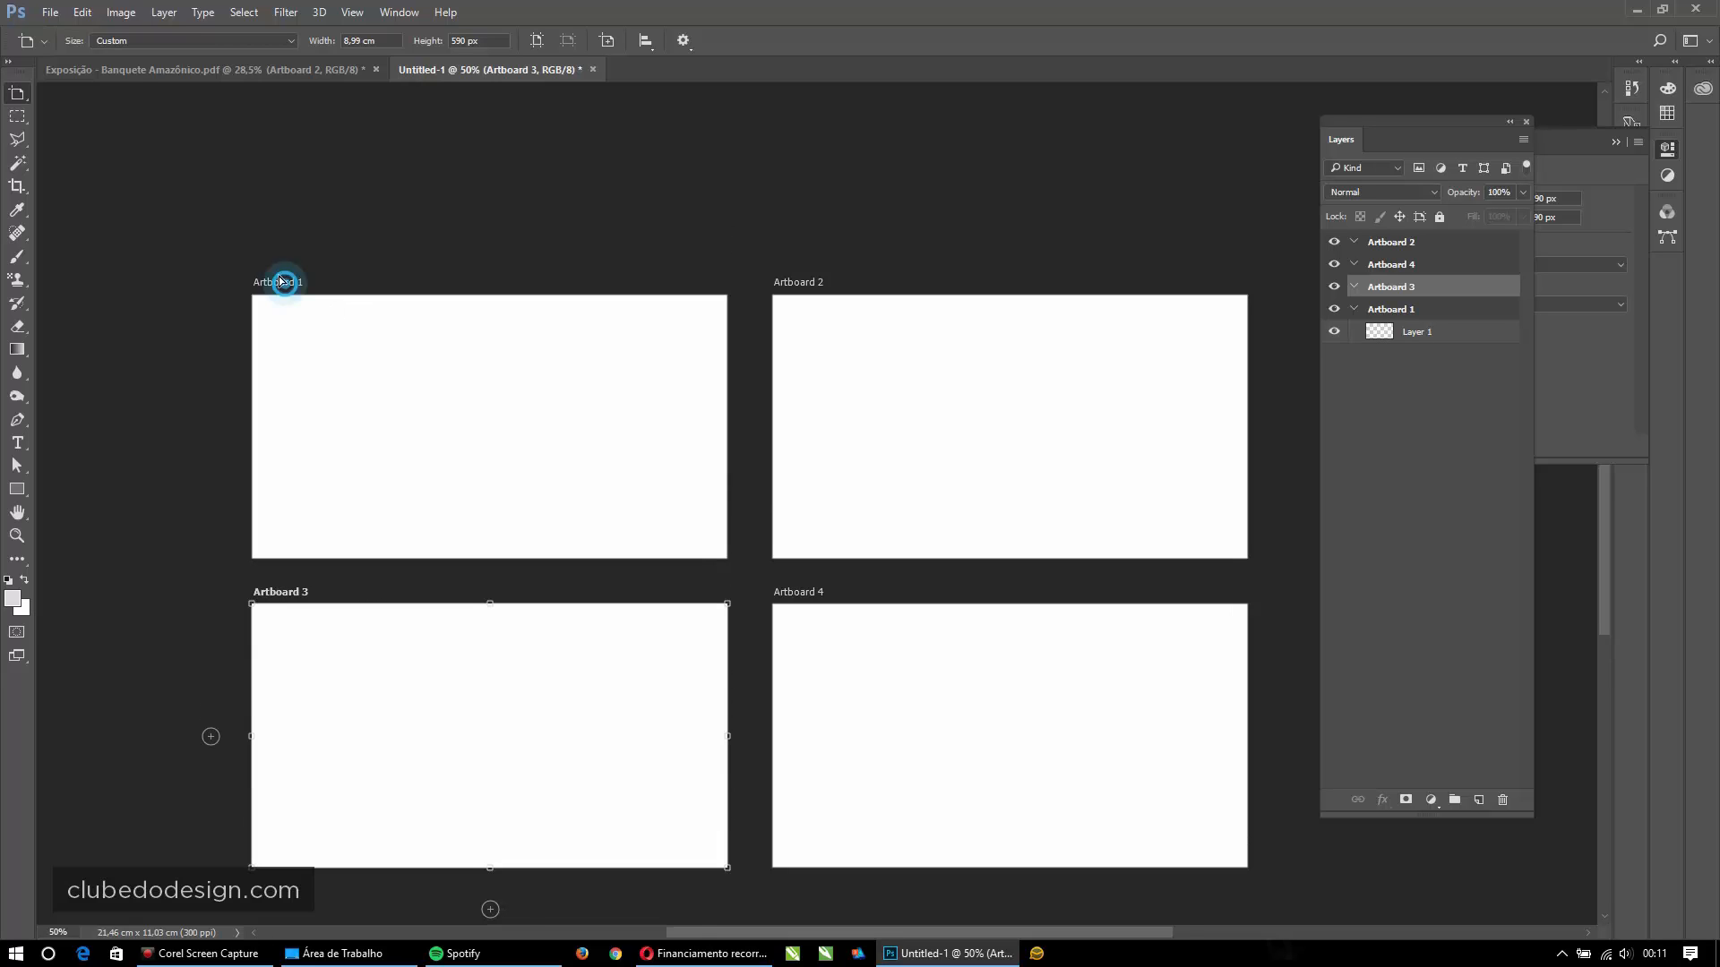
{"action": "left_click_drag", "start_coordinate": [277, 281], "coordinate": [222, 201]}
{"action": "left_click_drag", "start_coordinate": [781, 285], "coordinate": [919, 249]}
{"action": "left_click_drag", "start_coordinate": [799, 598], "coordinate": [836, 670]}
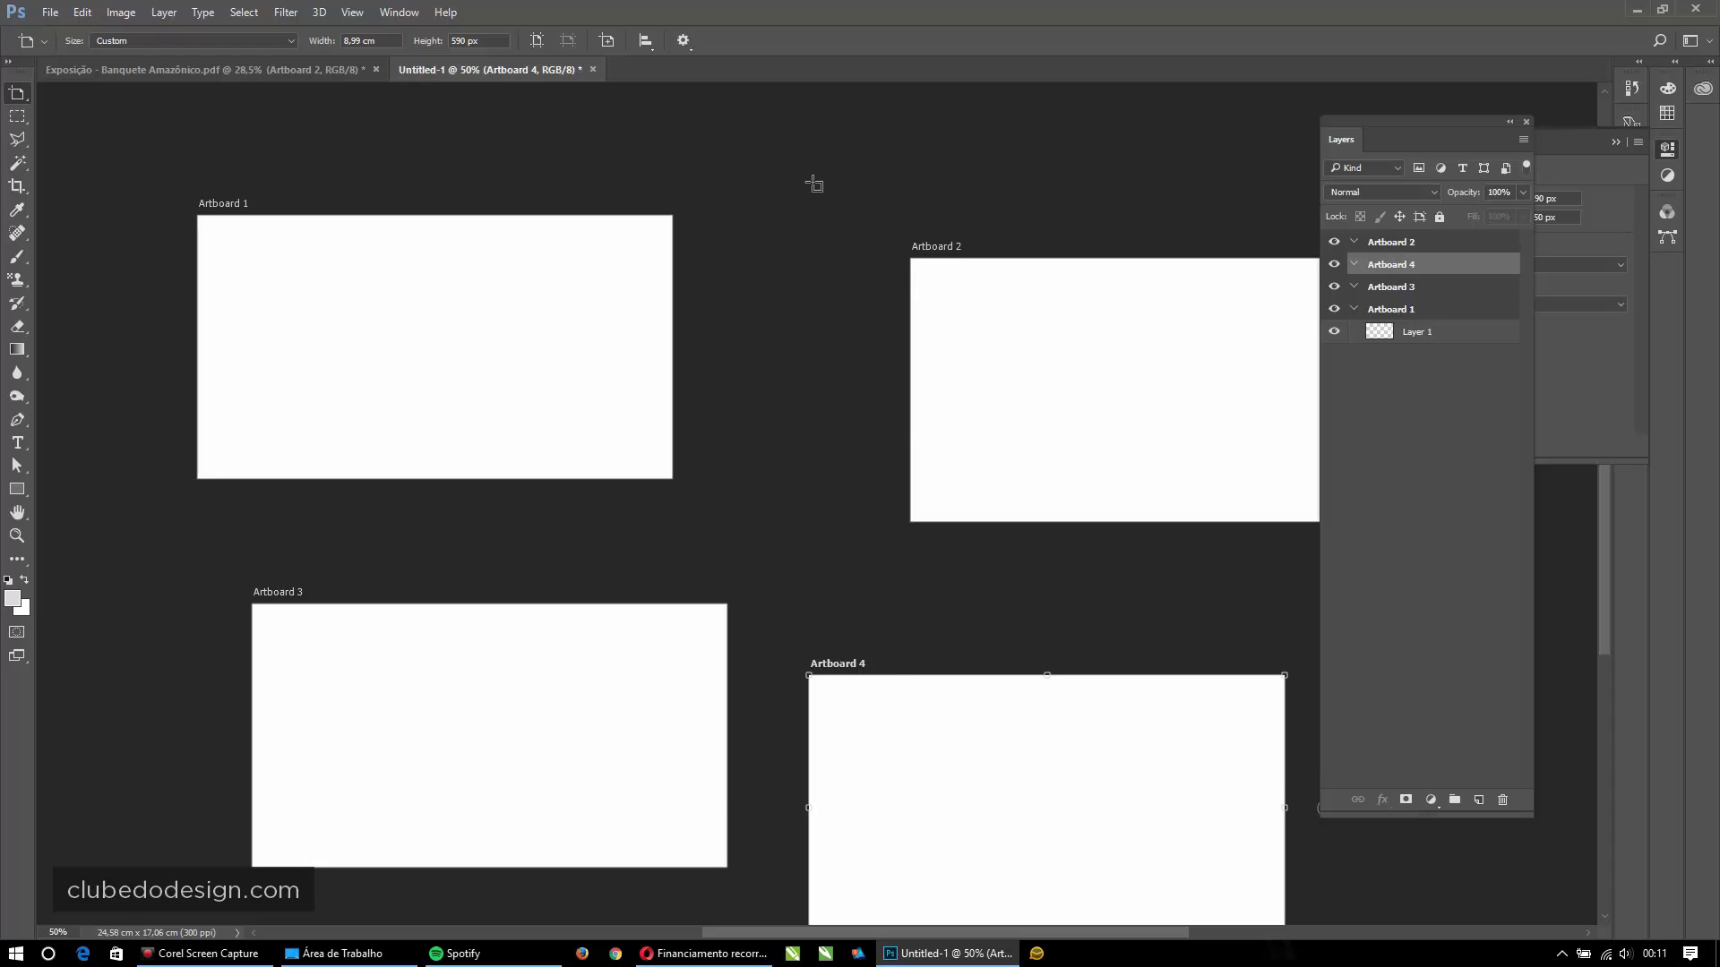
- Align Artboards 1 and 2 with each other by their top edges
{"action": "left_click", "coordinate": [938, 247]}
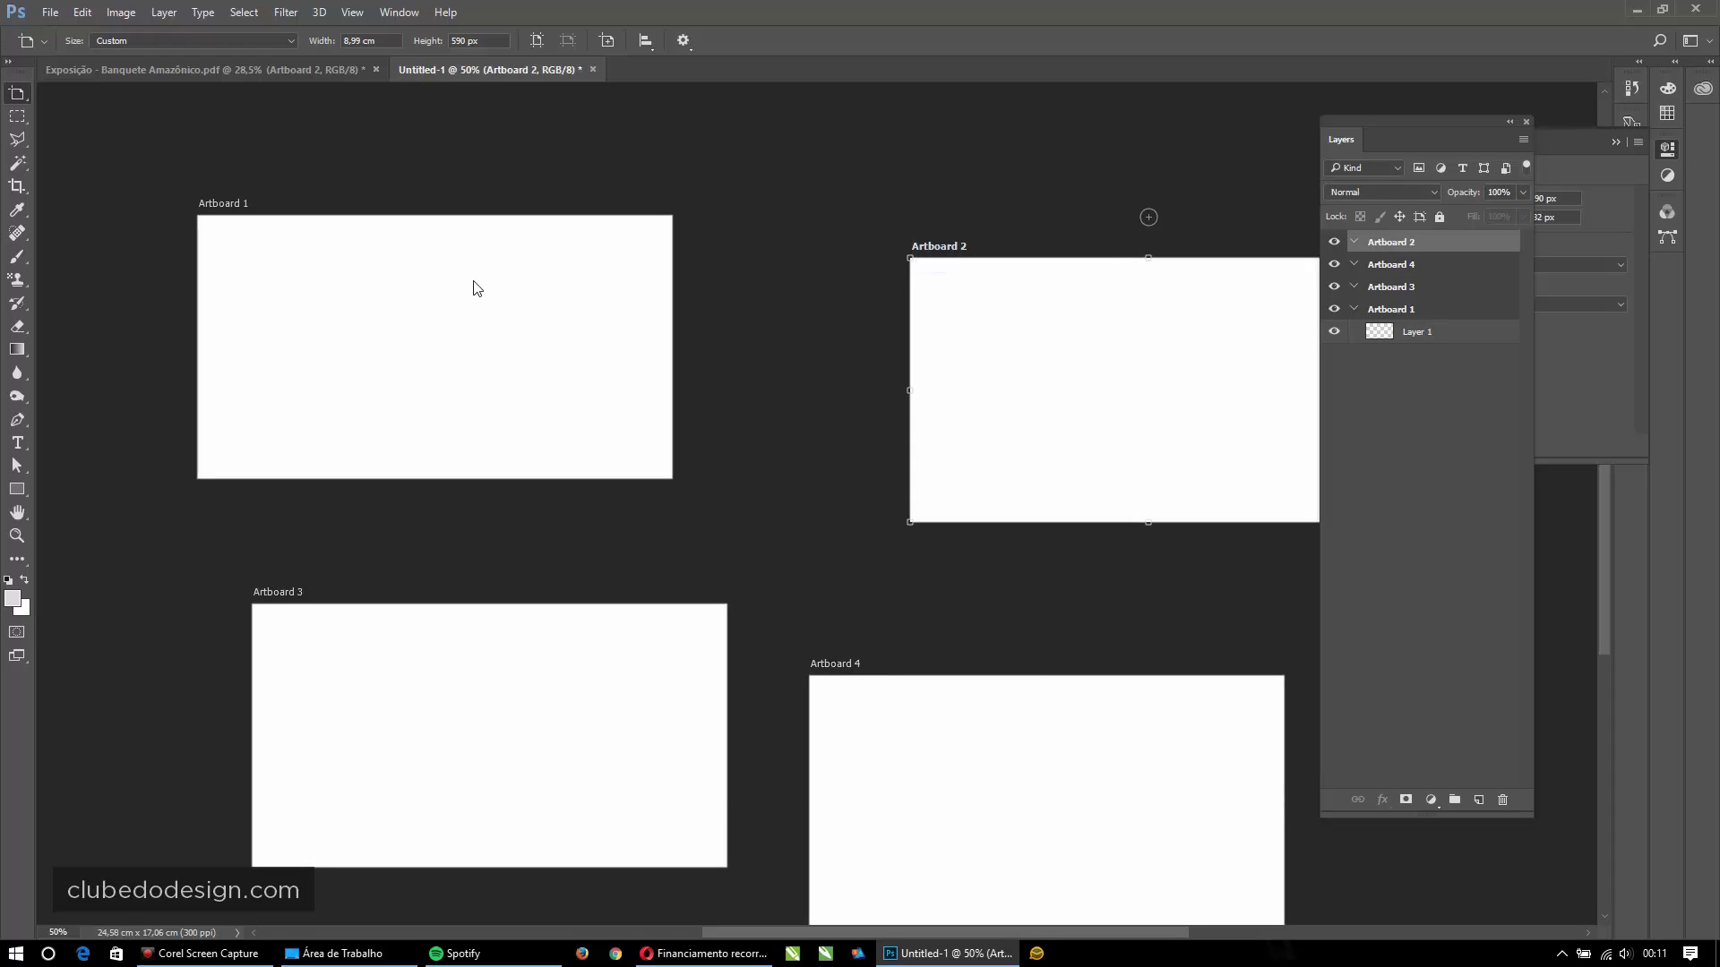
{"action": "left_click", "coordinate": [233, 202], "text": "shift"}
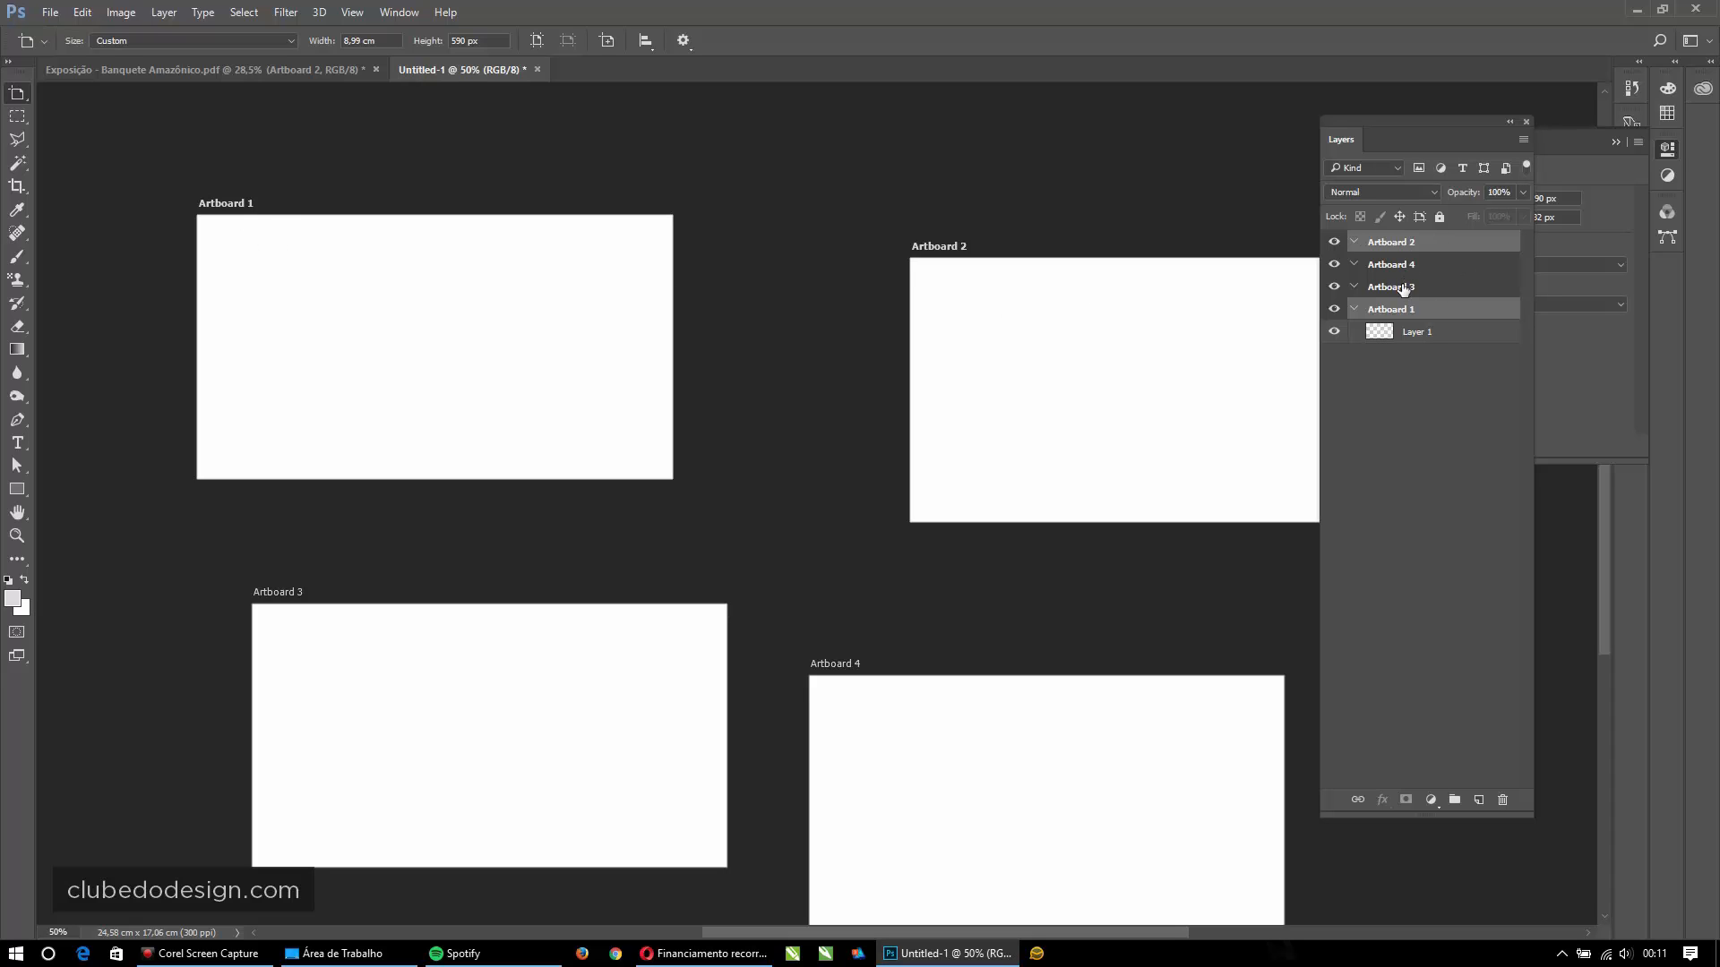
{"action": "left_click", "coordinate": [645, 39]}
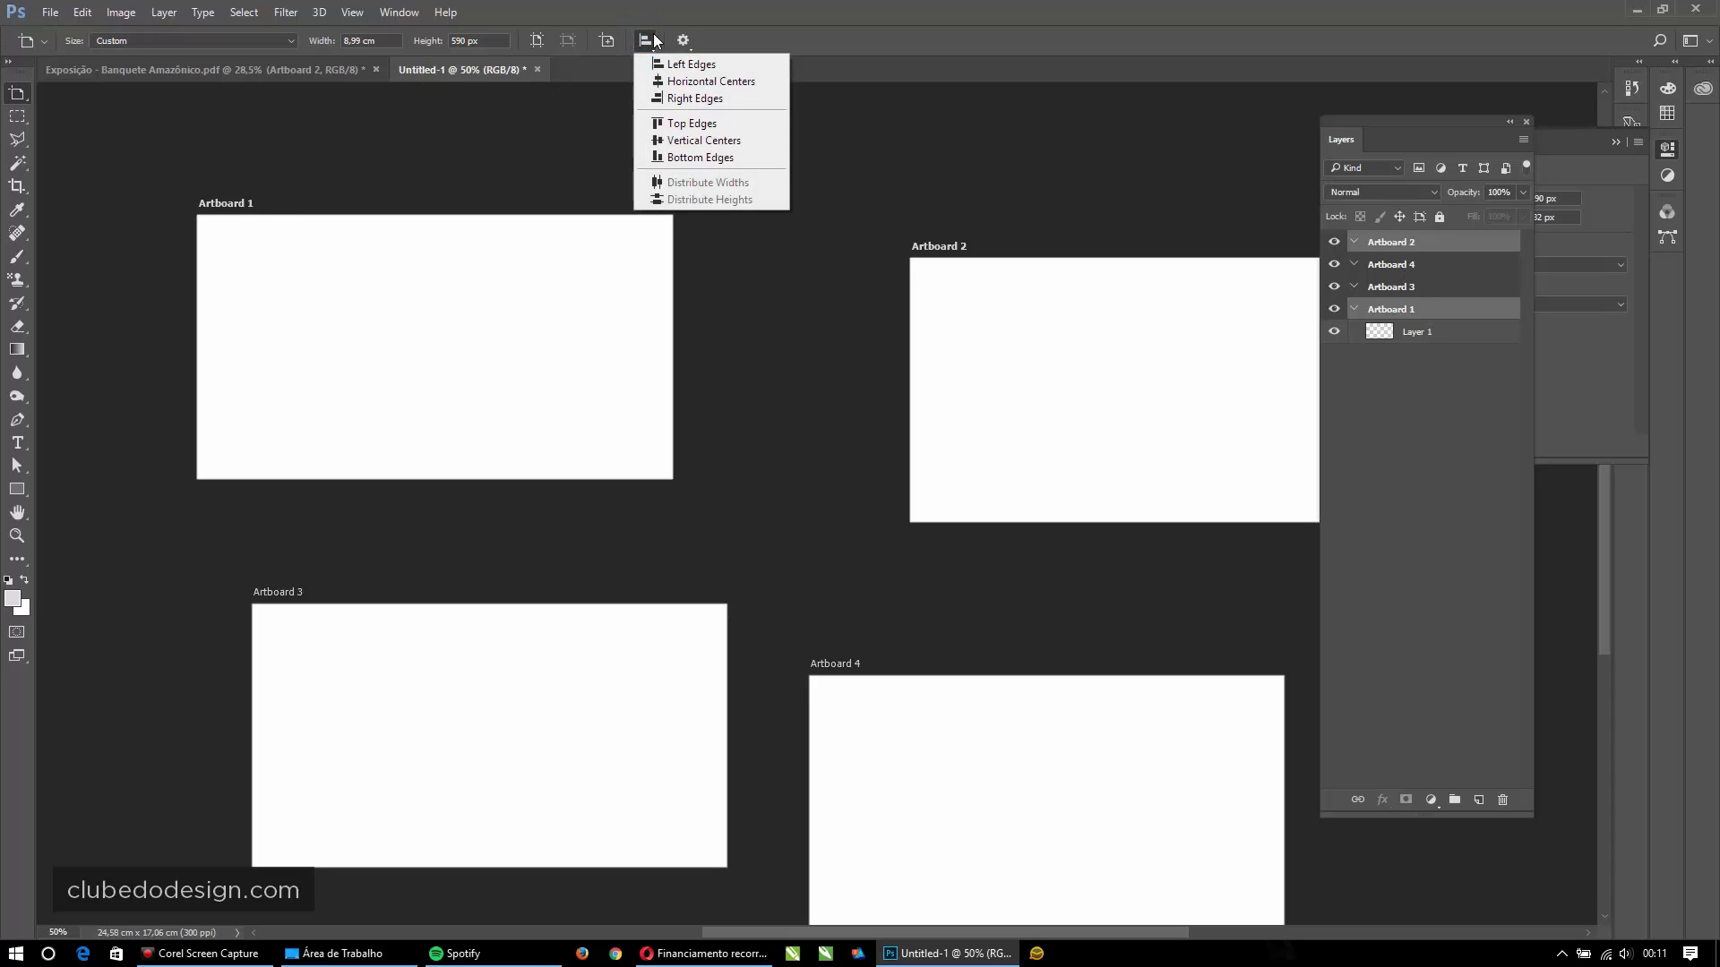
{"action": "left_click", "coordinate": [673, 127]}
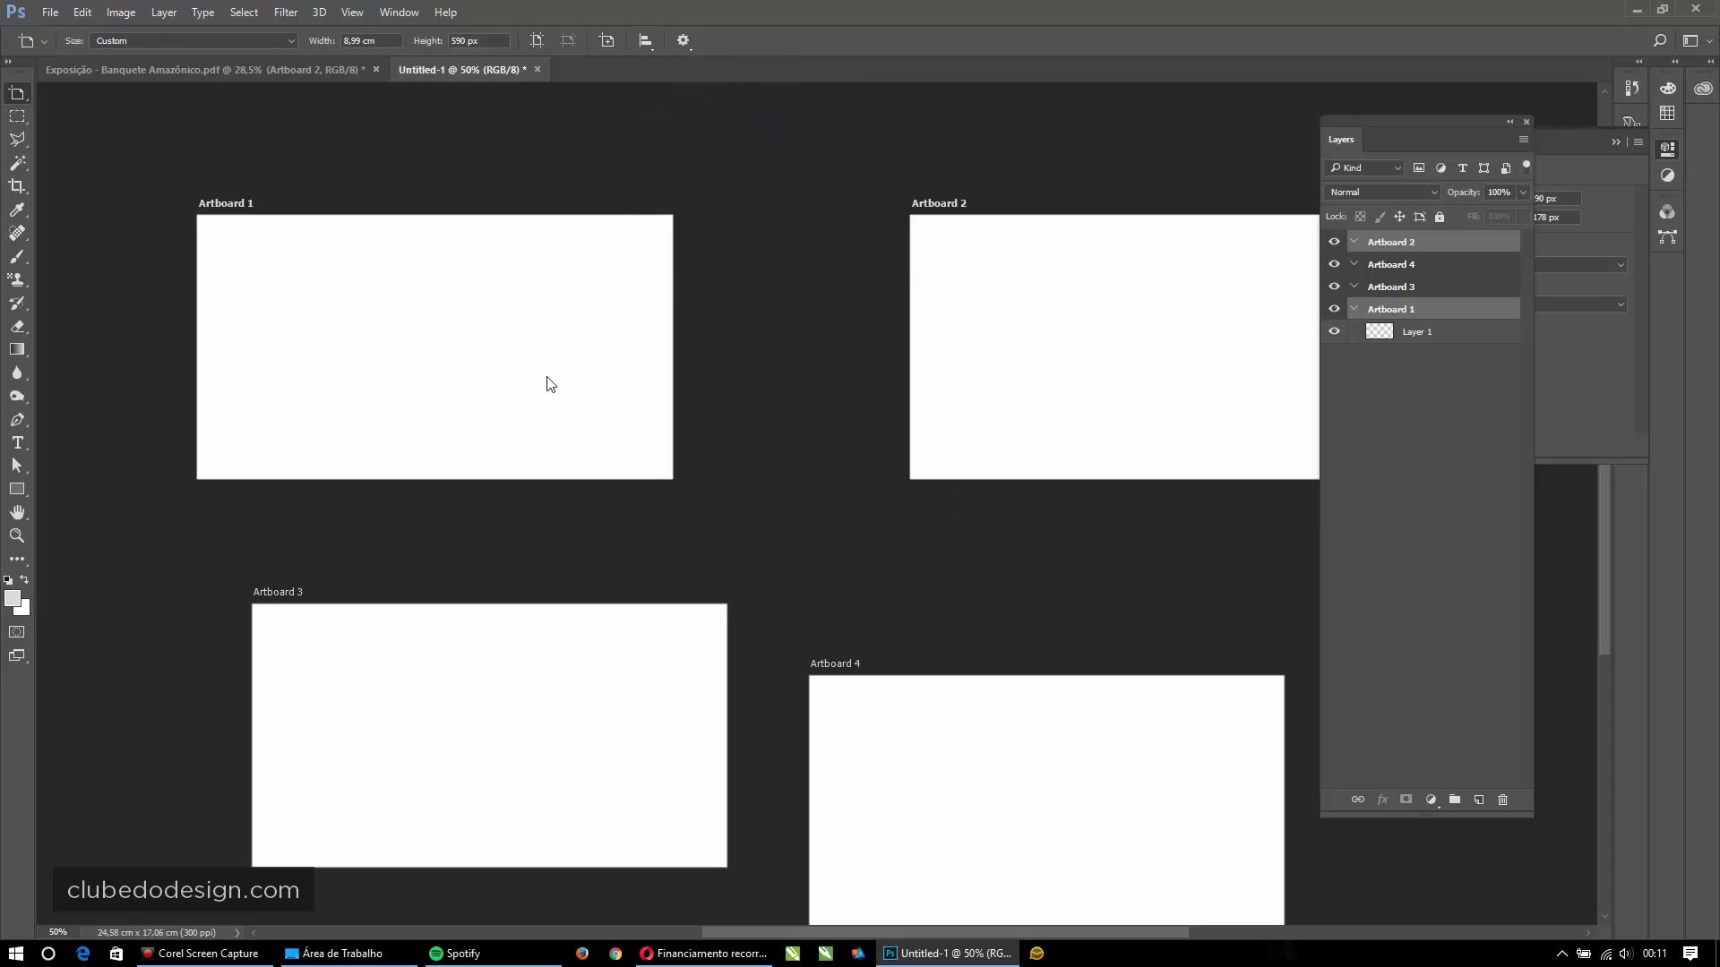
- Reposition Artboards 1, 2 and 4 around Artboard 3 to restore an evenly spaced two-by-two grid
{"action": "left_click_drag", "start_coordinate": [223, 208], "coordinate": [272, 268]}
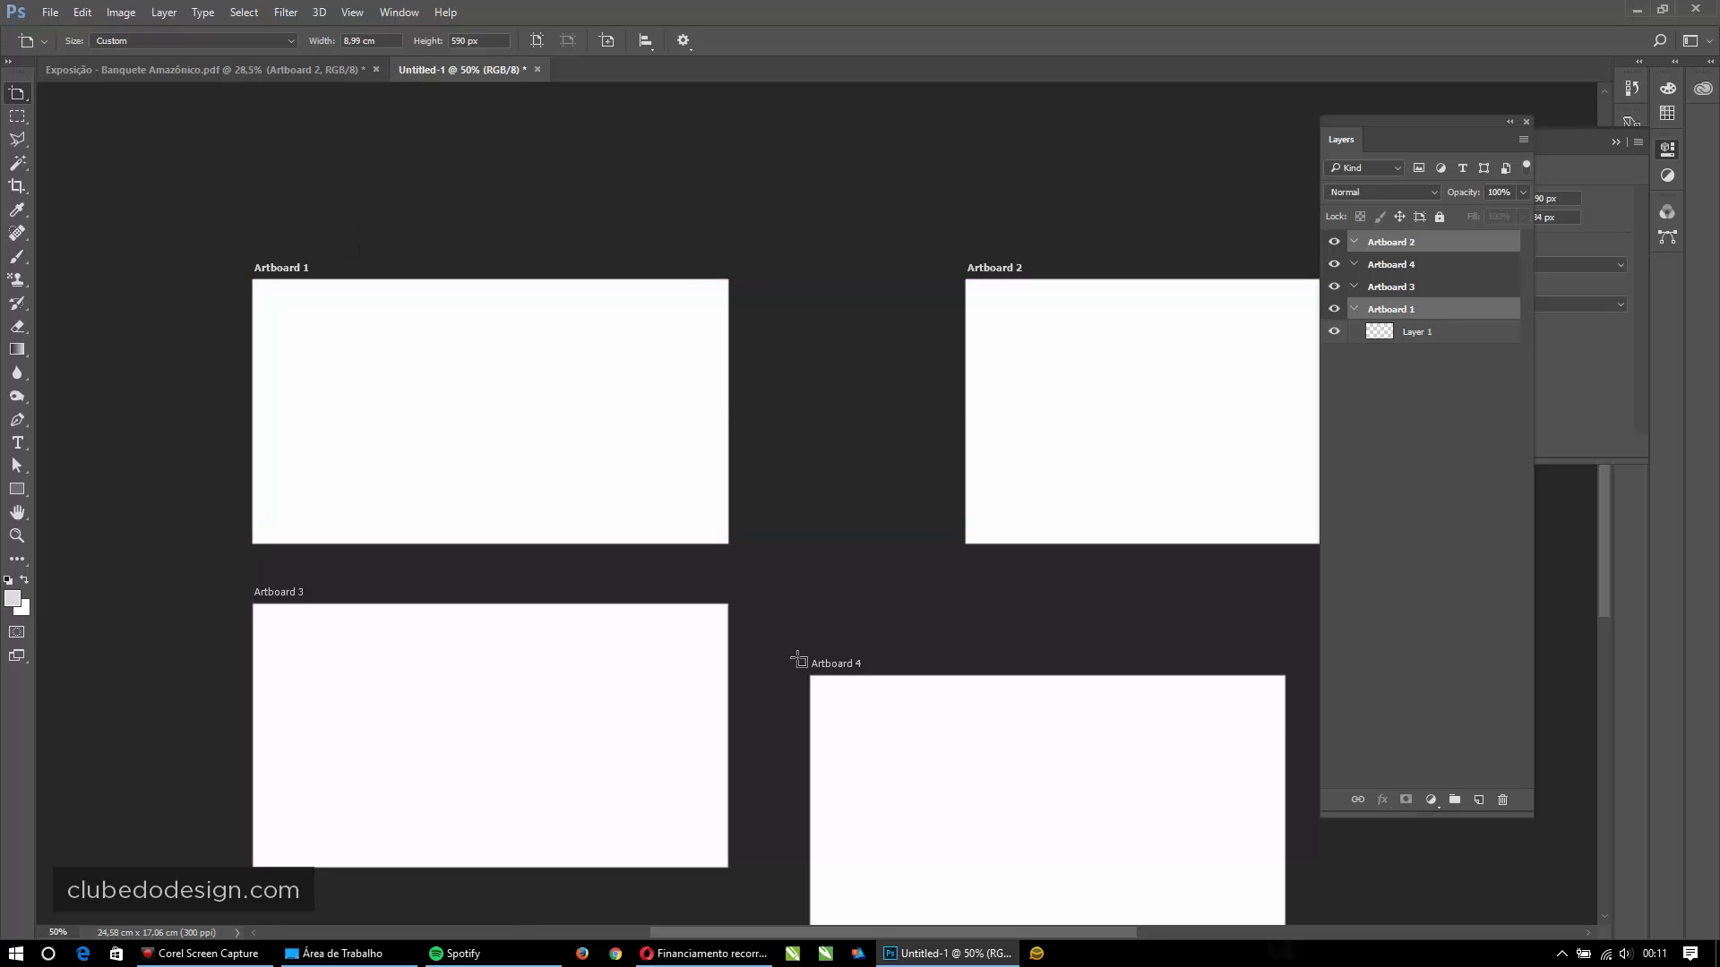
{"action": "left_click_drag", "start_coordinate": [828, 664], "coordinate": [794, 595]}
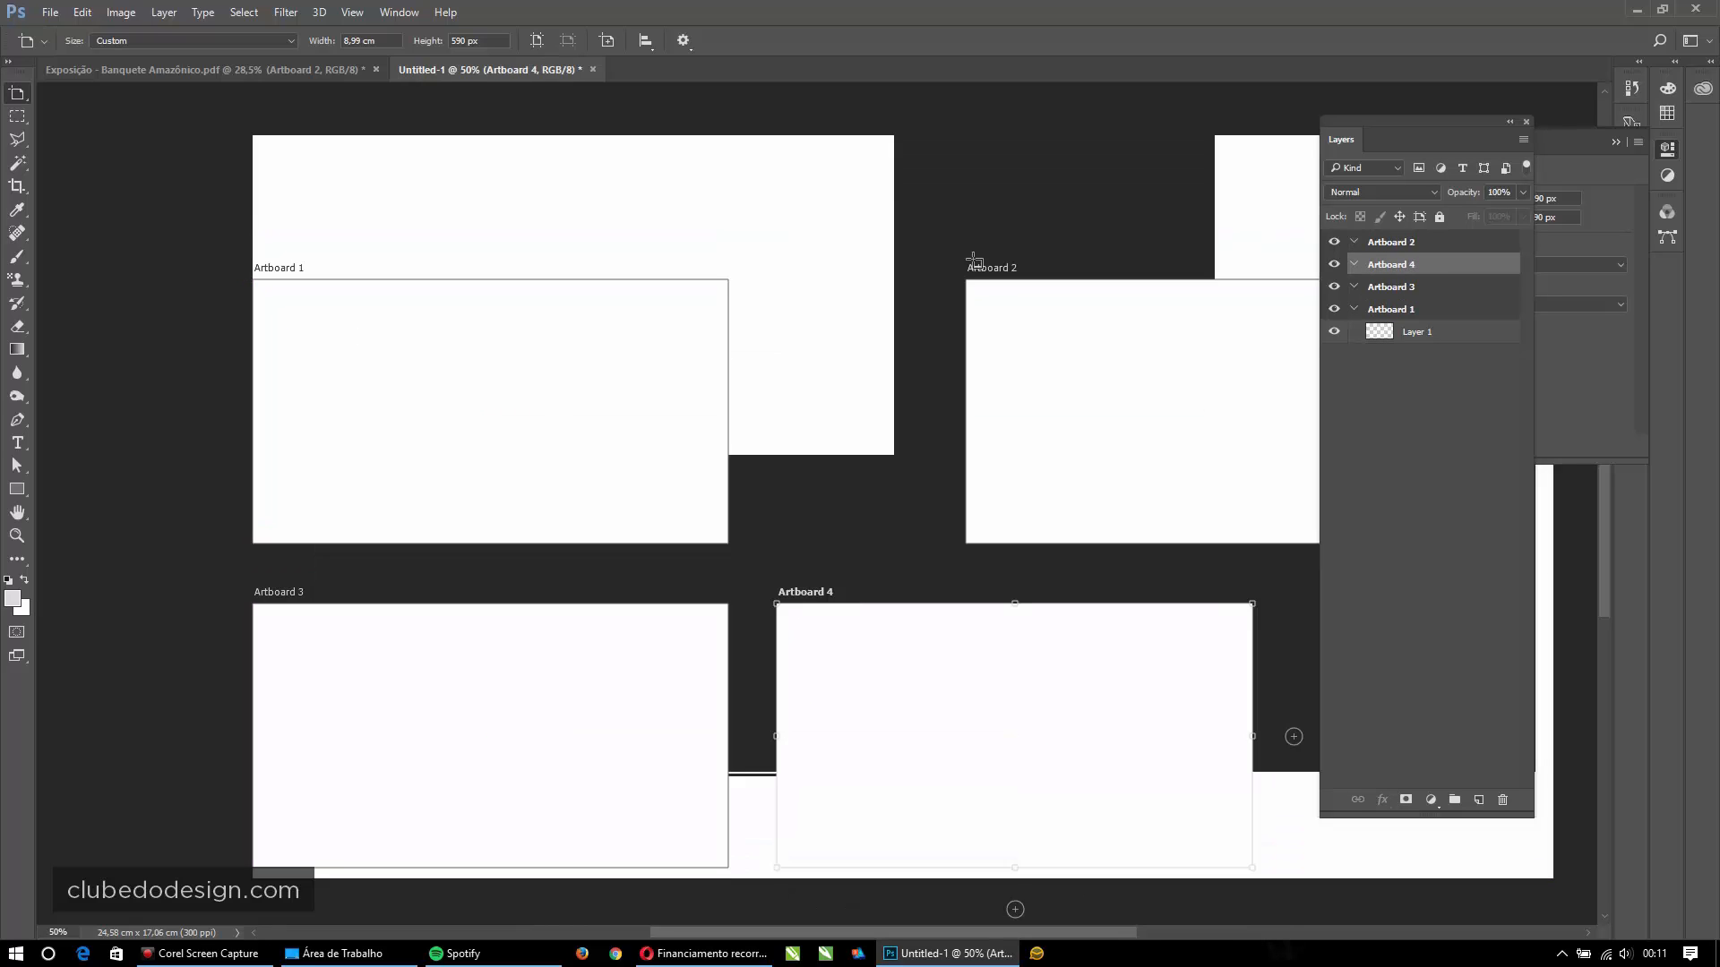
{"action": "left_click_drag", "start_coordinate": [987, 269], "coordinate": [942, 281]}
{"action": "left_click_drag", "start_coordinate": [824, 289], "coordinate": [800, 277]}
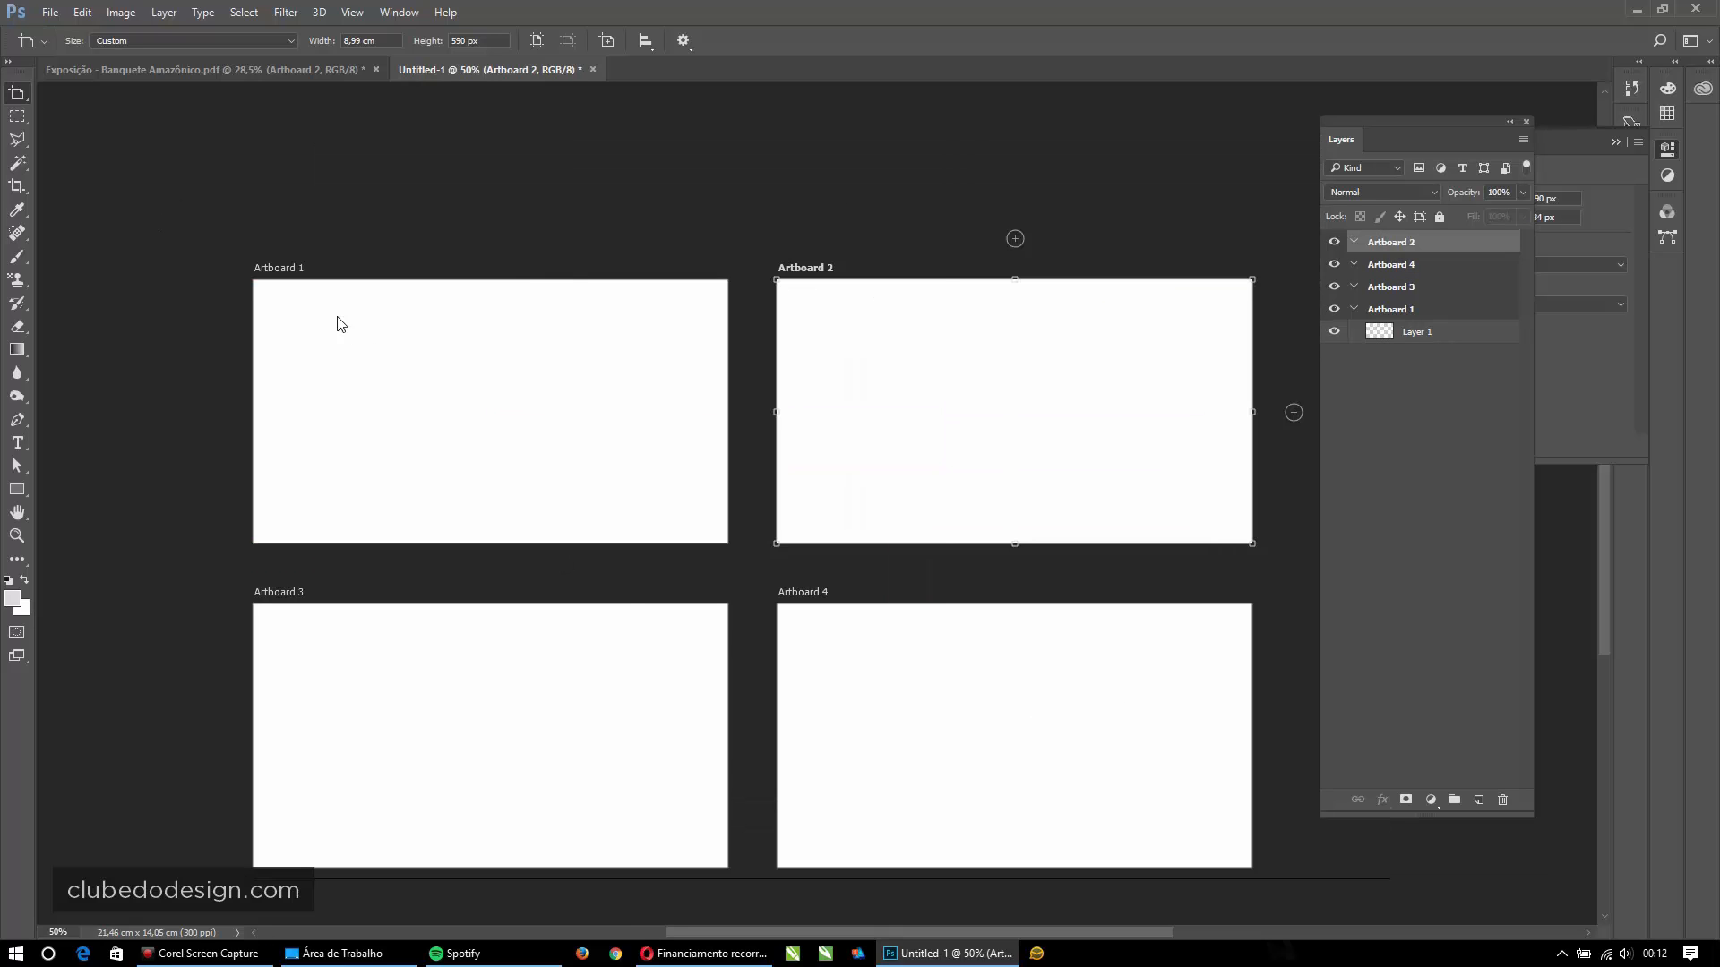
- Arrange the artboards in the layer list in order from Artboard 1 to Artboard 4 and collapse their contents
{"action": "left_click", "coordinate": [1357, 310]}
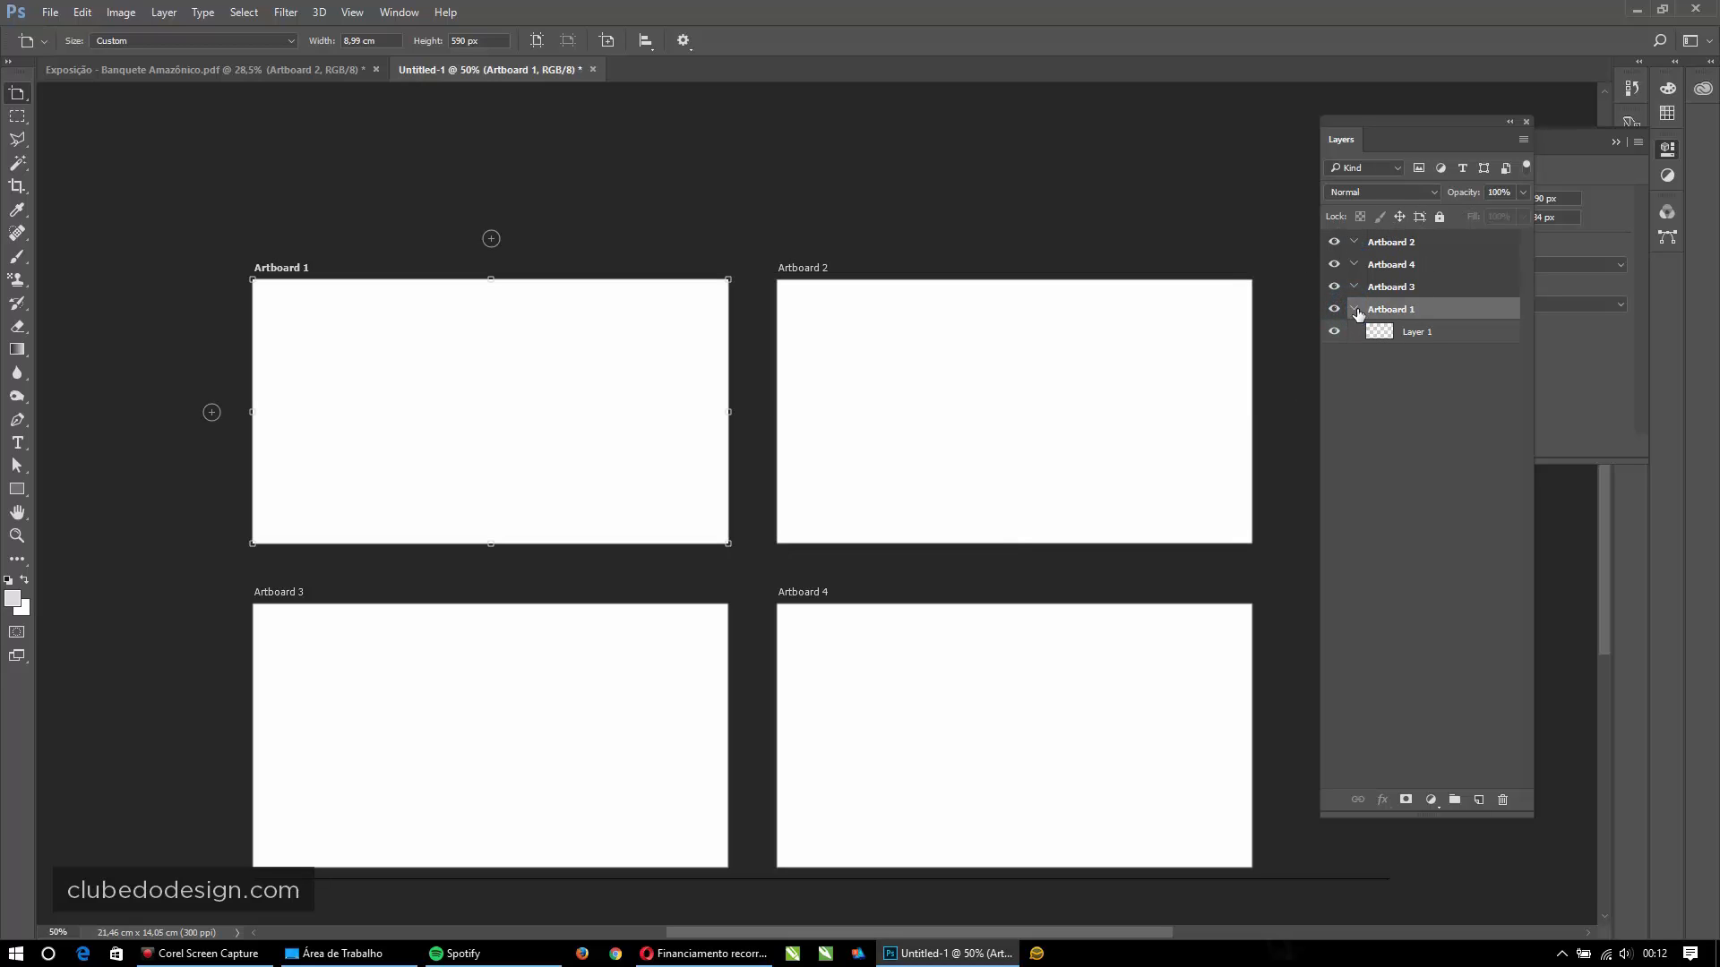
{"action": "left_click", "coordinate": [1357, 310]}
{"action": "mouse_move", "coordinate": [1409, 318]}
{"action": "left_mouse_down"}
{"action": "mouse_move", "coordinate": [1412, 230]}
{"action": "mouse_move", "coordinate": [1393, 324]}
{"action": "left_mouse_up"}
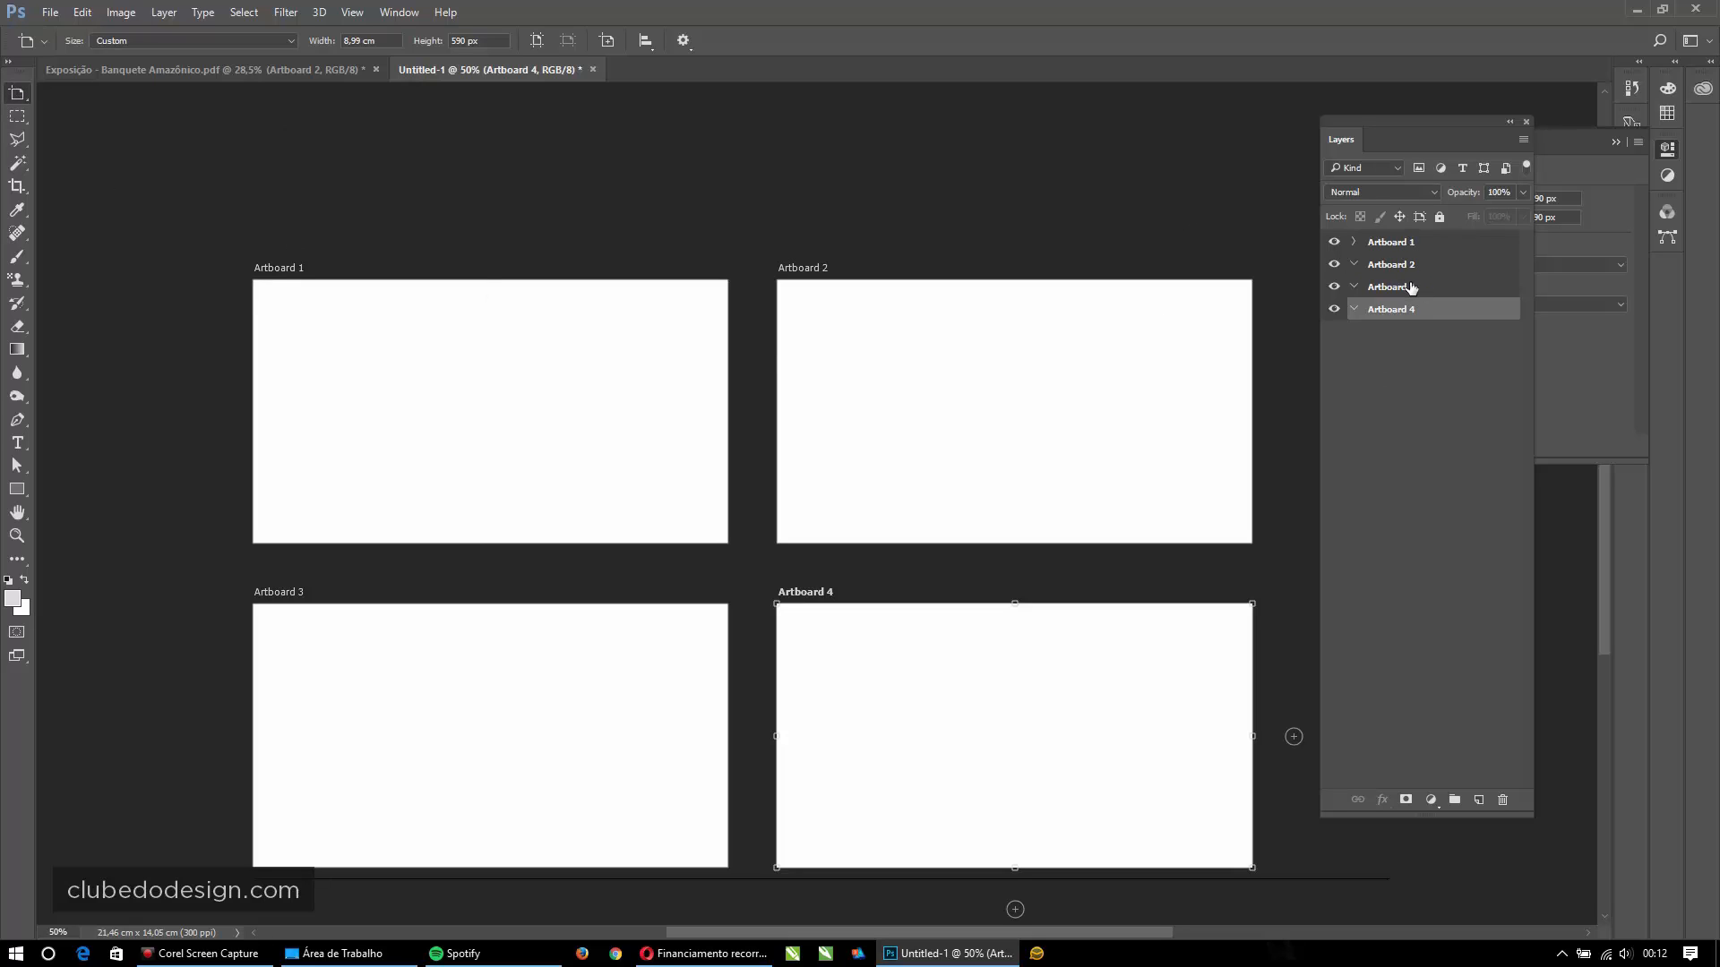
{"action": "left_click", "coordinate": [1353, 287]}
{"action": "left_click", "coordinate": [1354, 309]}
- Draw a rectangle about 343 × 279 px over Artboard 1's lower-right corner, extending past its edges, and fill it with cyan
{"action": "left_click", "coordinate": [17, 489]}
{"action": "left_click_drag", "start_coordinate": [570, 388], "coordinate": [744, 570]}
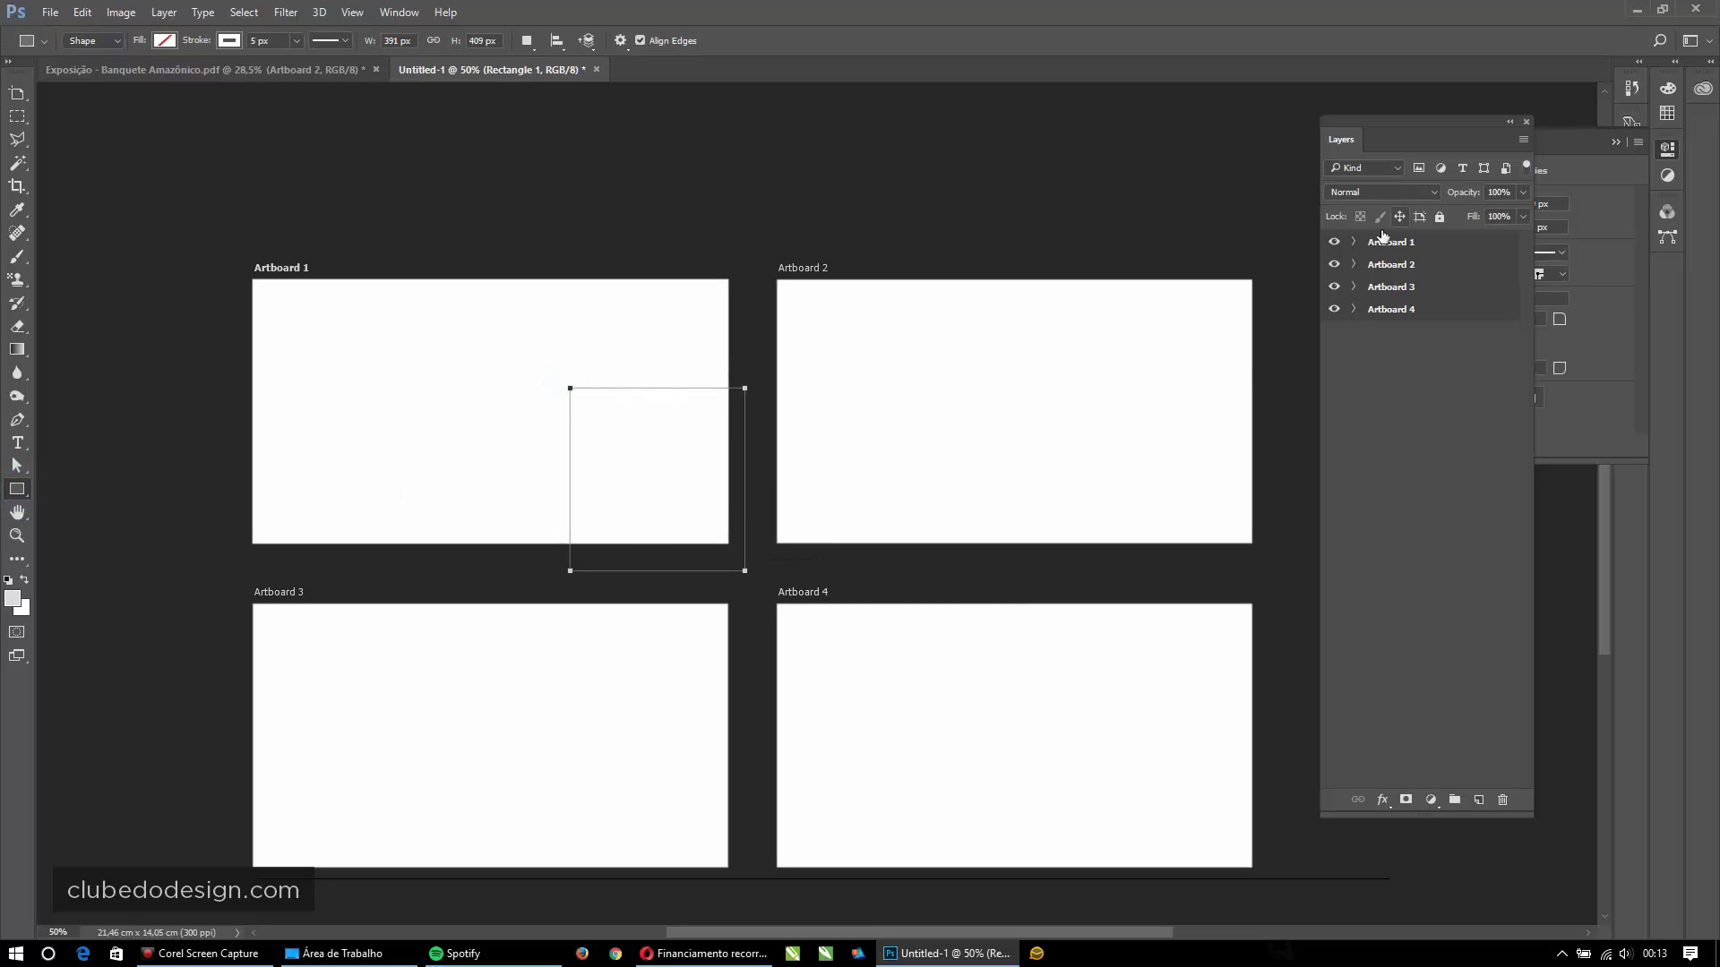
{"action": "left_click", "coordinate": [1422, 241]}
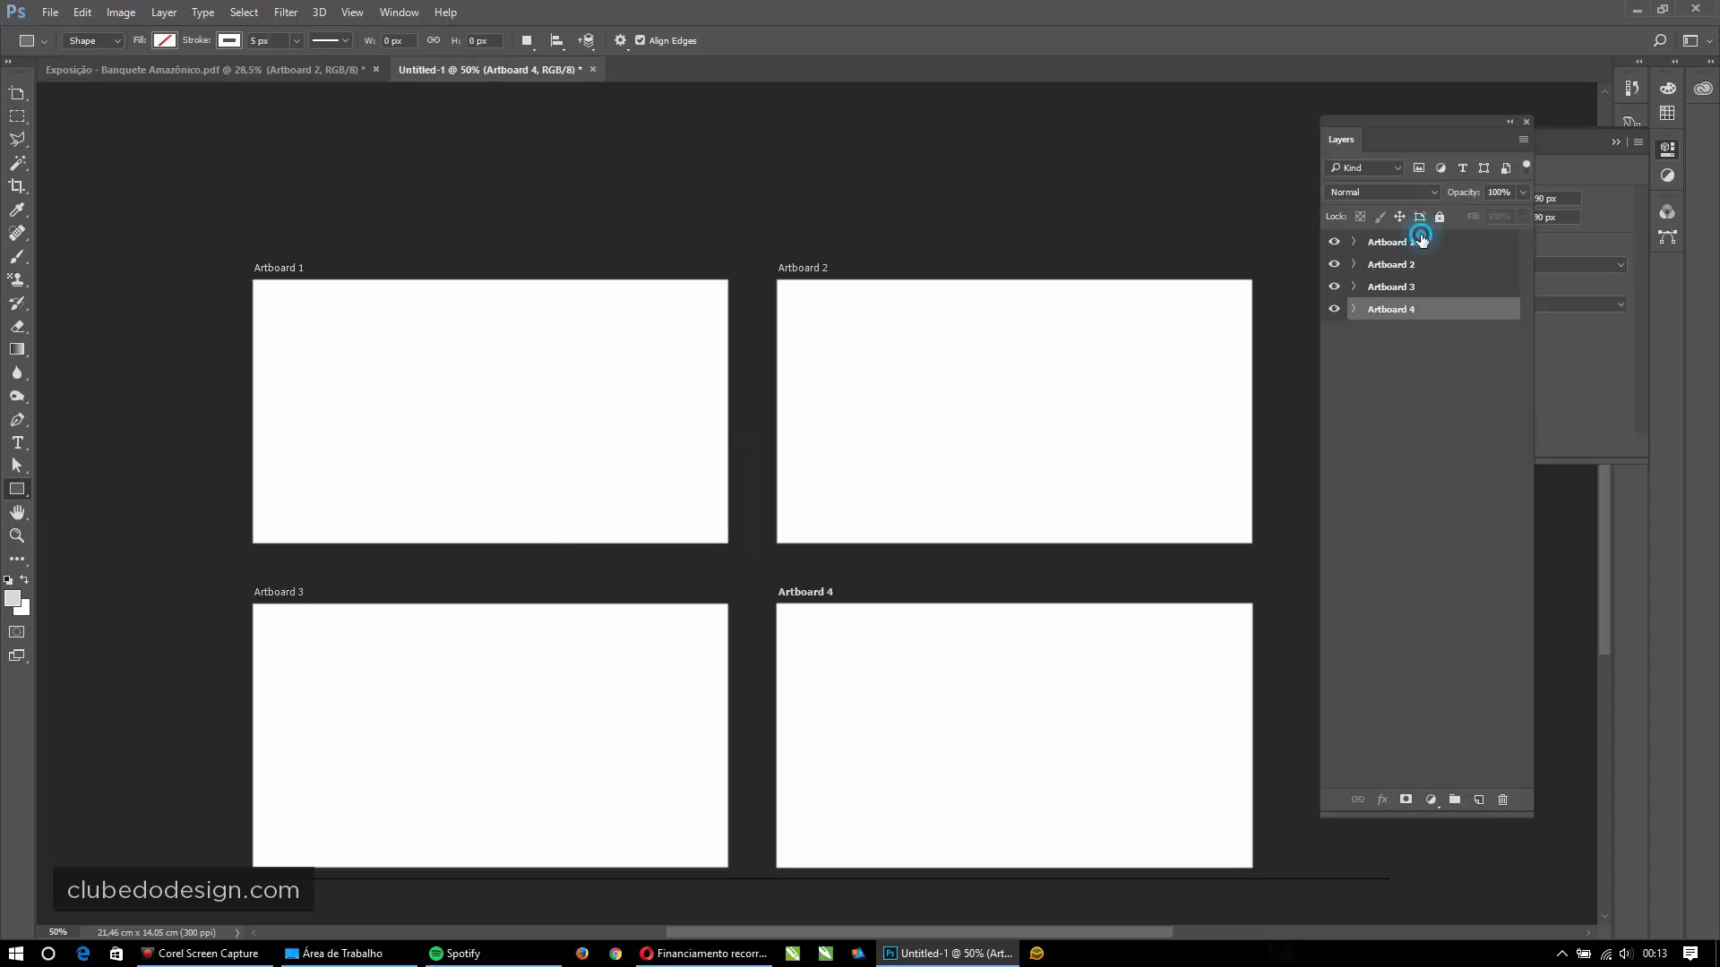
{"action": "left_click", "coordinate": [596, 446]}
{"action": "left_click_drag", "start_coordinate": [596, 446], "coordinate": [750, 571]}
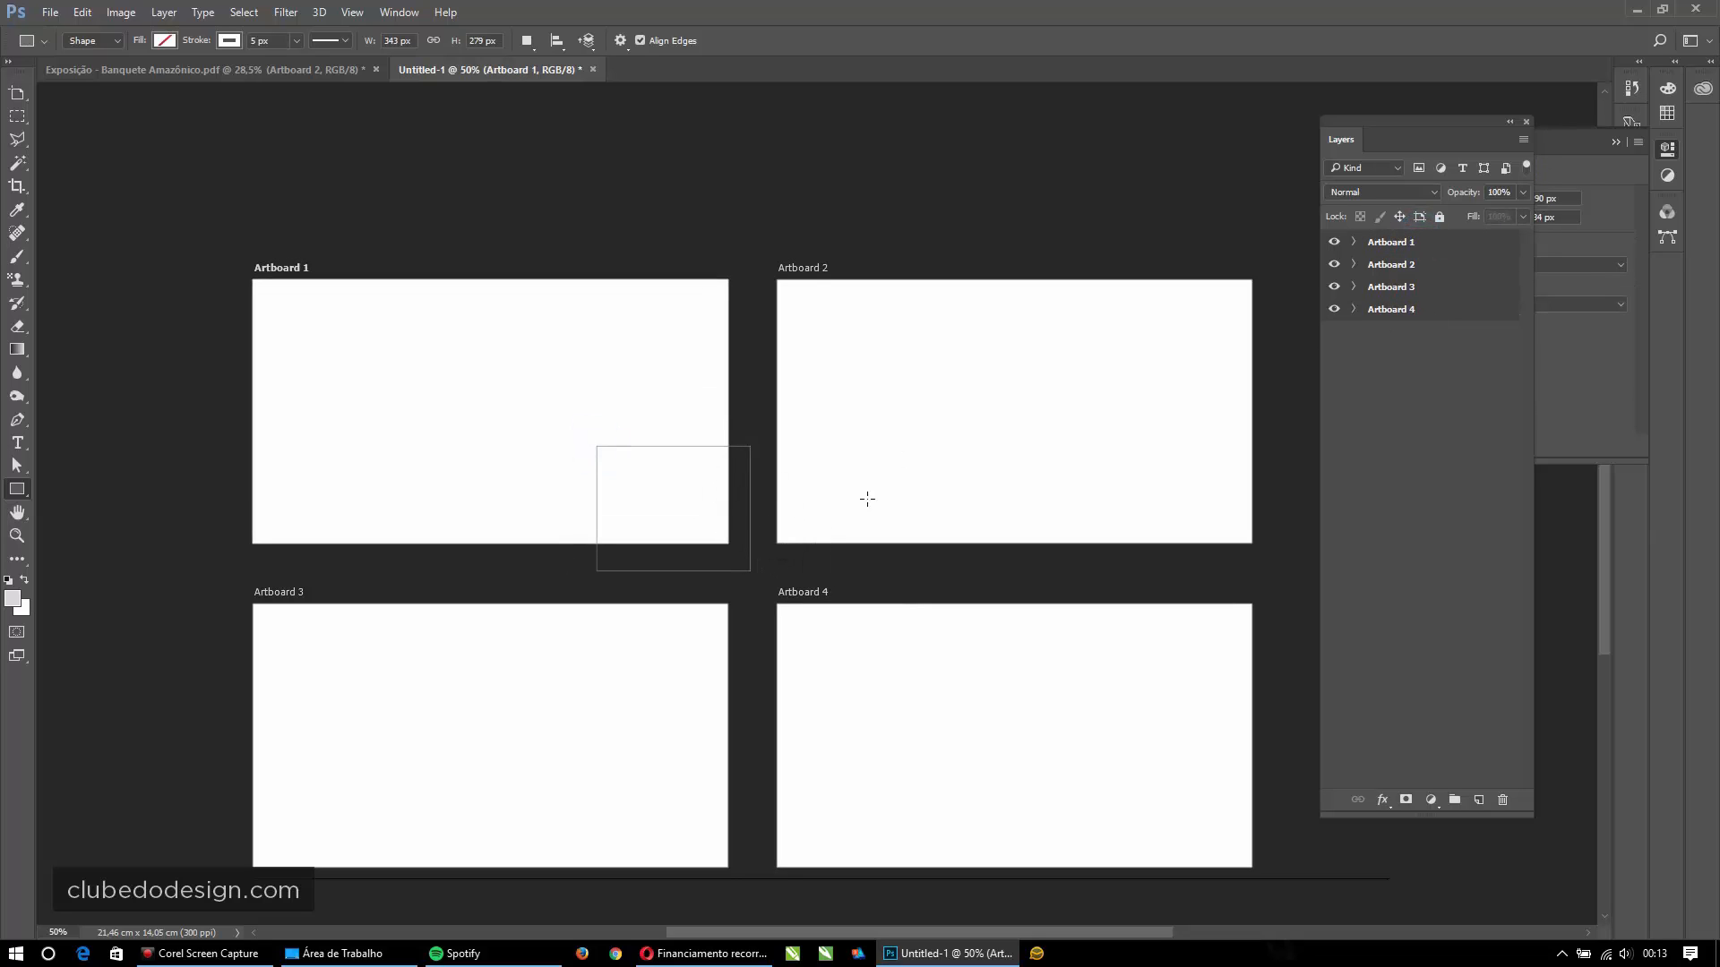
{"action": "left_click", "coordinate": [1576, 136]}
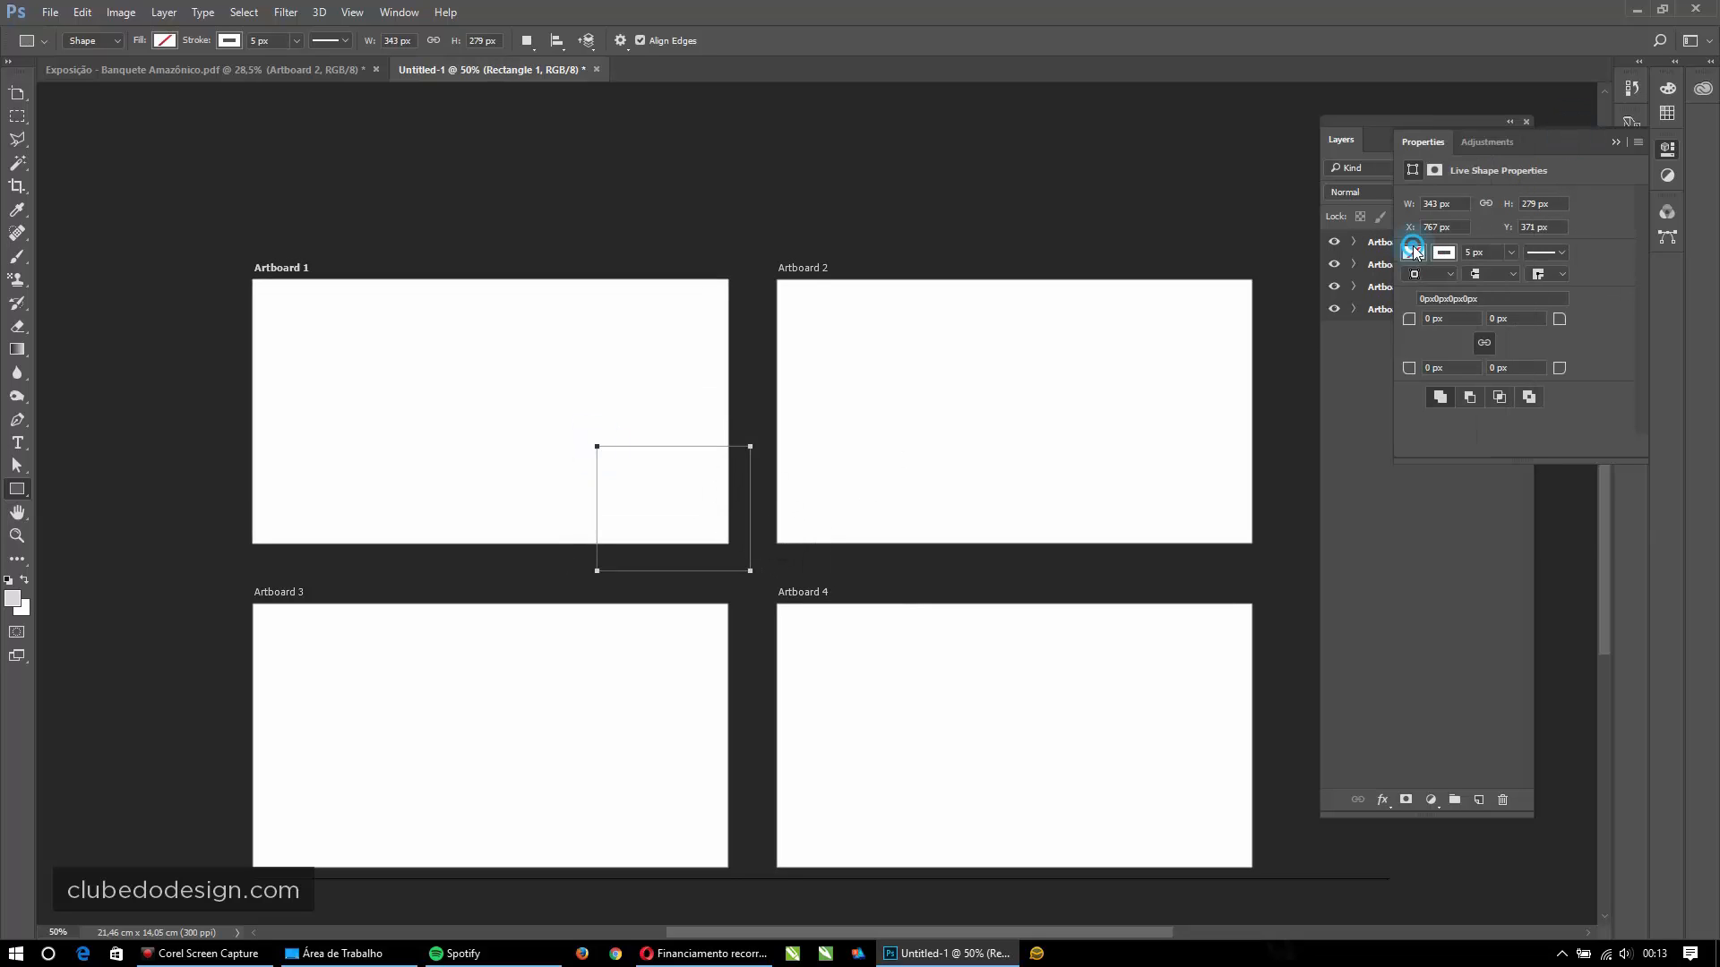
{"action": "left_click", "coordinate": [1413, 252]}
{"action": "left_click", "coordinate": [1447, 348]}
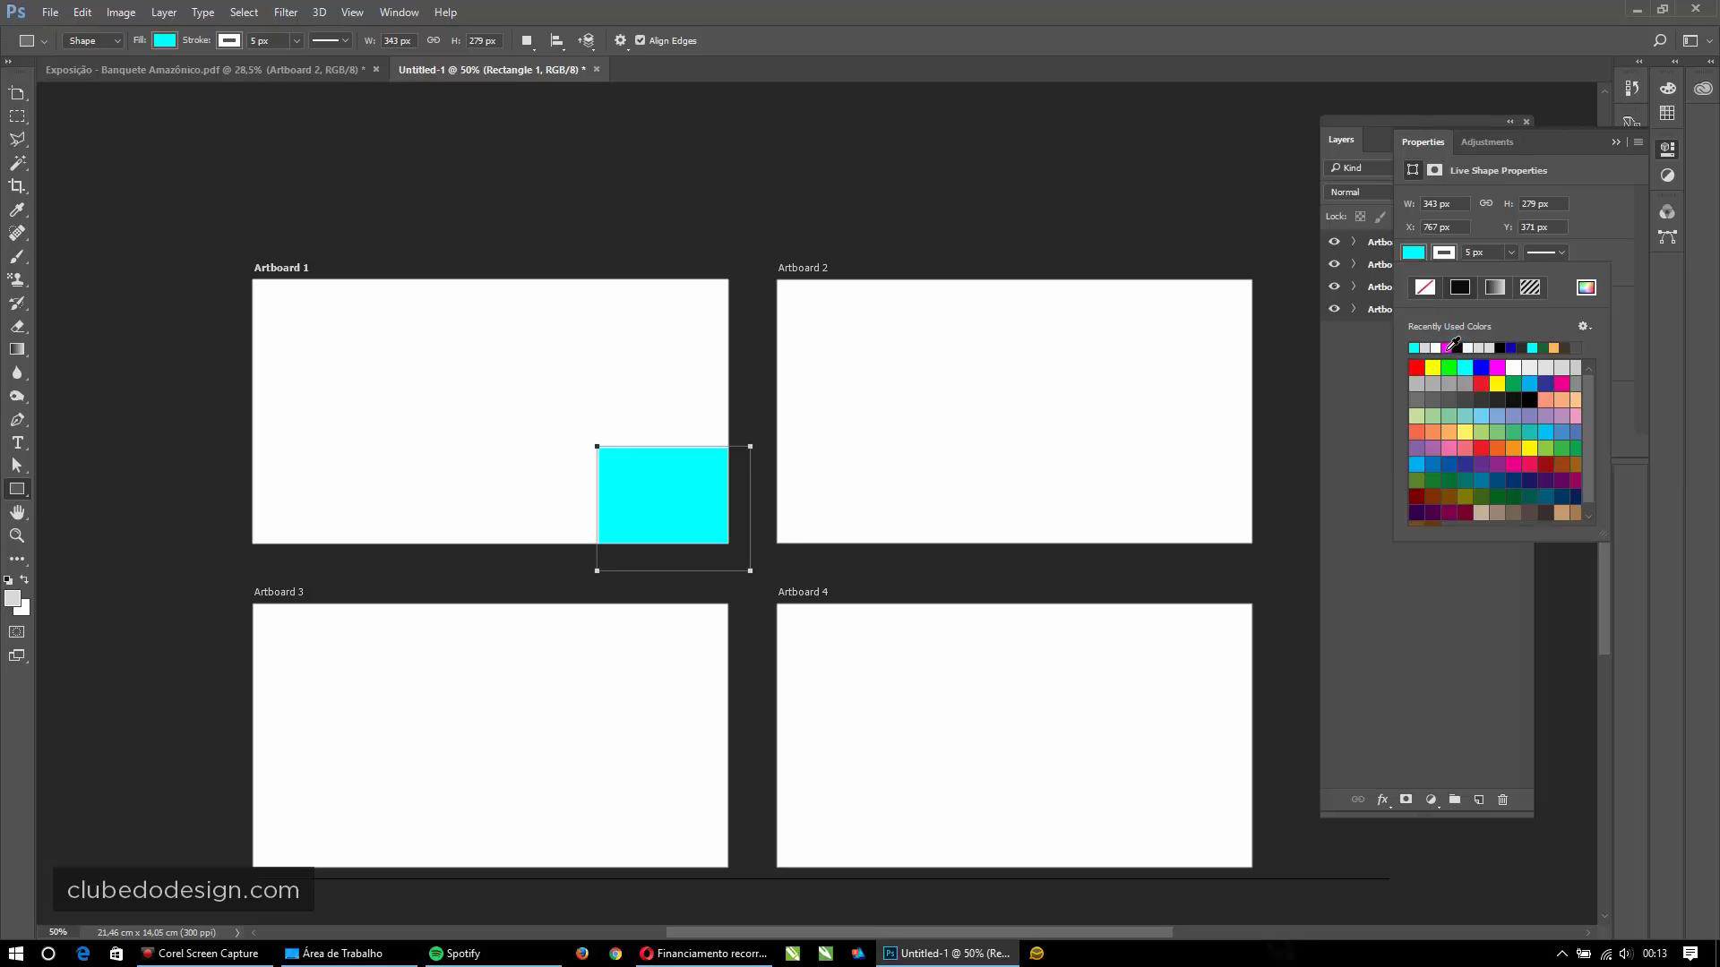
- Deselect the rectangle with the Move tool and review the artboards in the Exposição - Banquete Amazônico document
{"action": "left_click", "coordinate": [25, 95]}
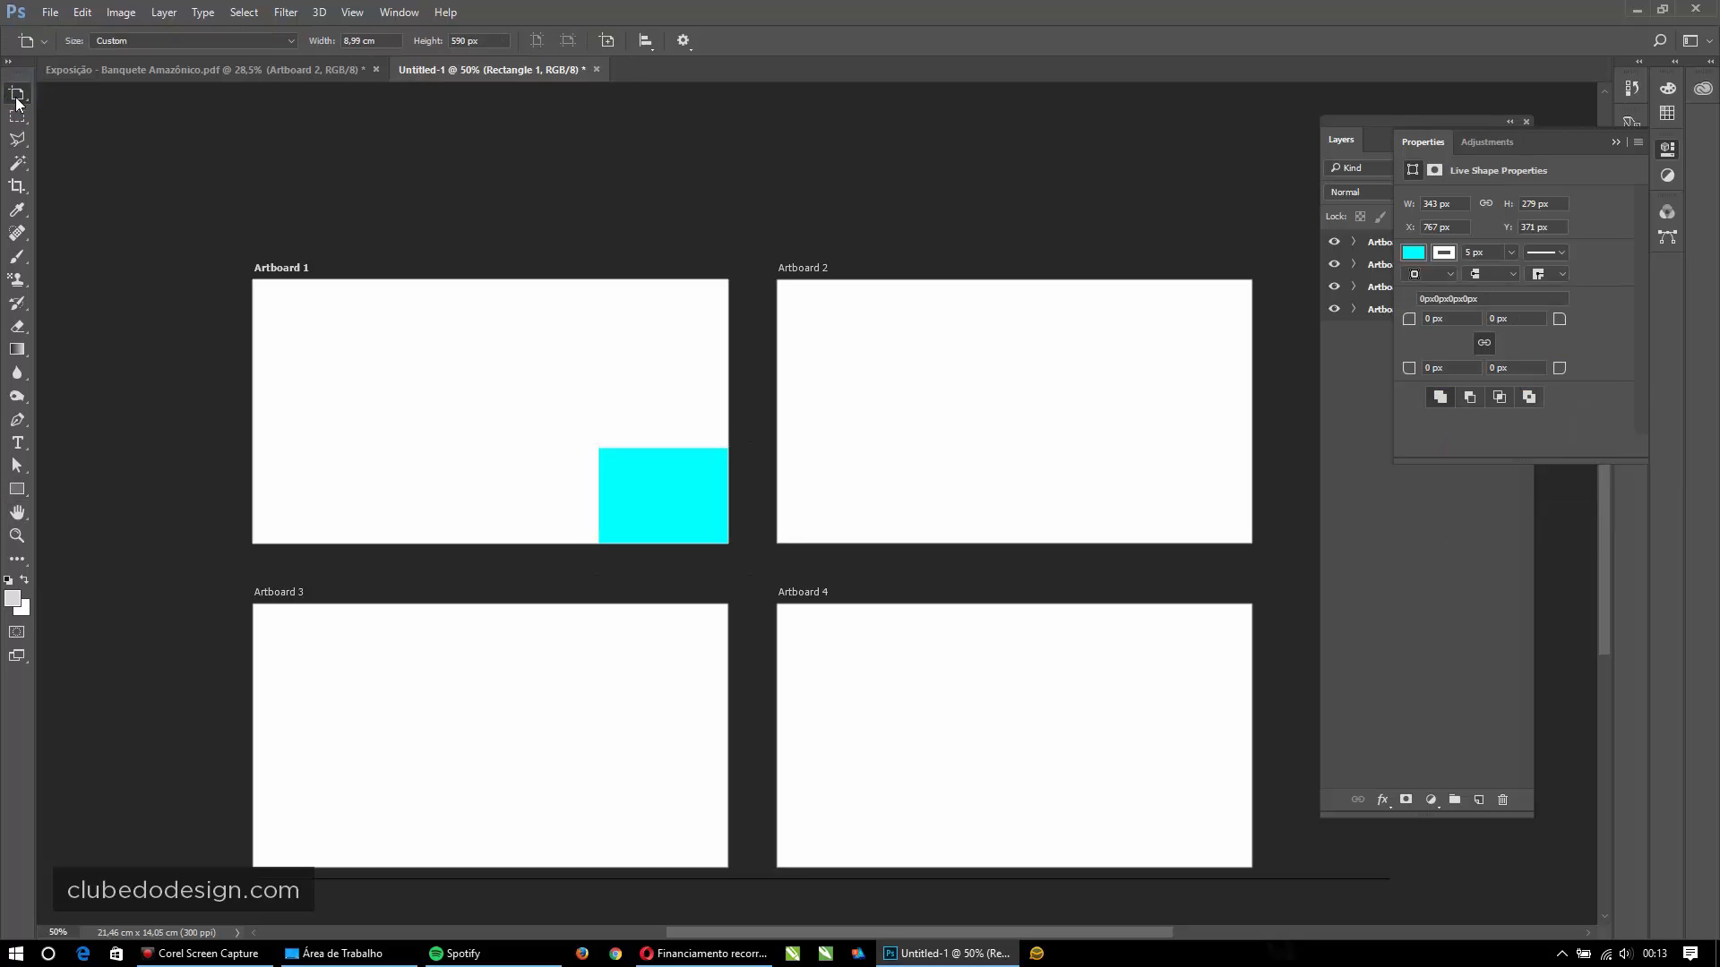
{"action": "left_click_drag", "start_coordinate": [20, 95], "coordinate": [67, 94]}
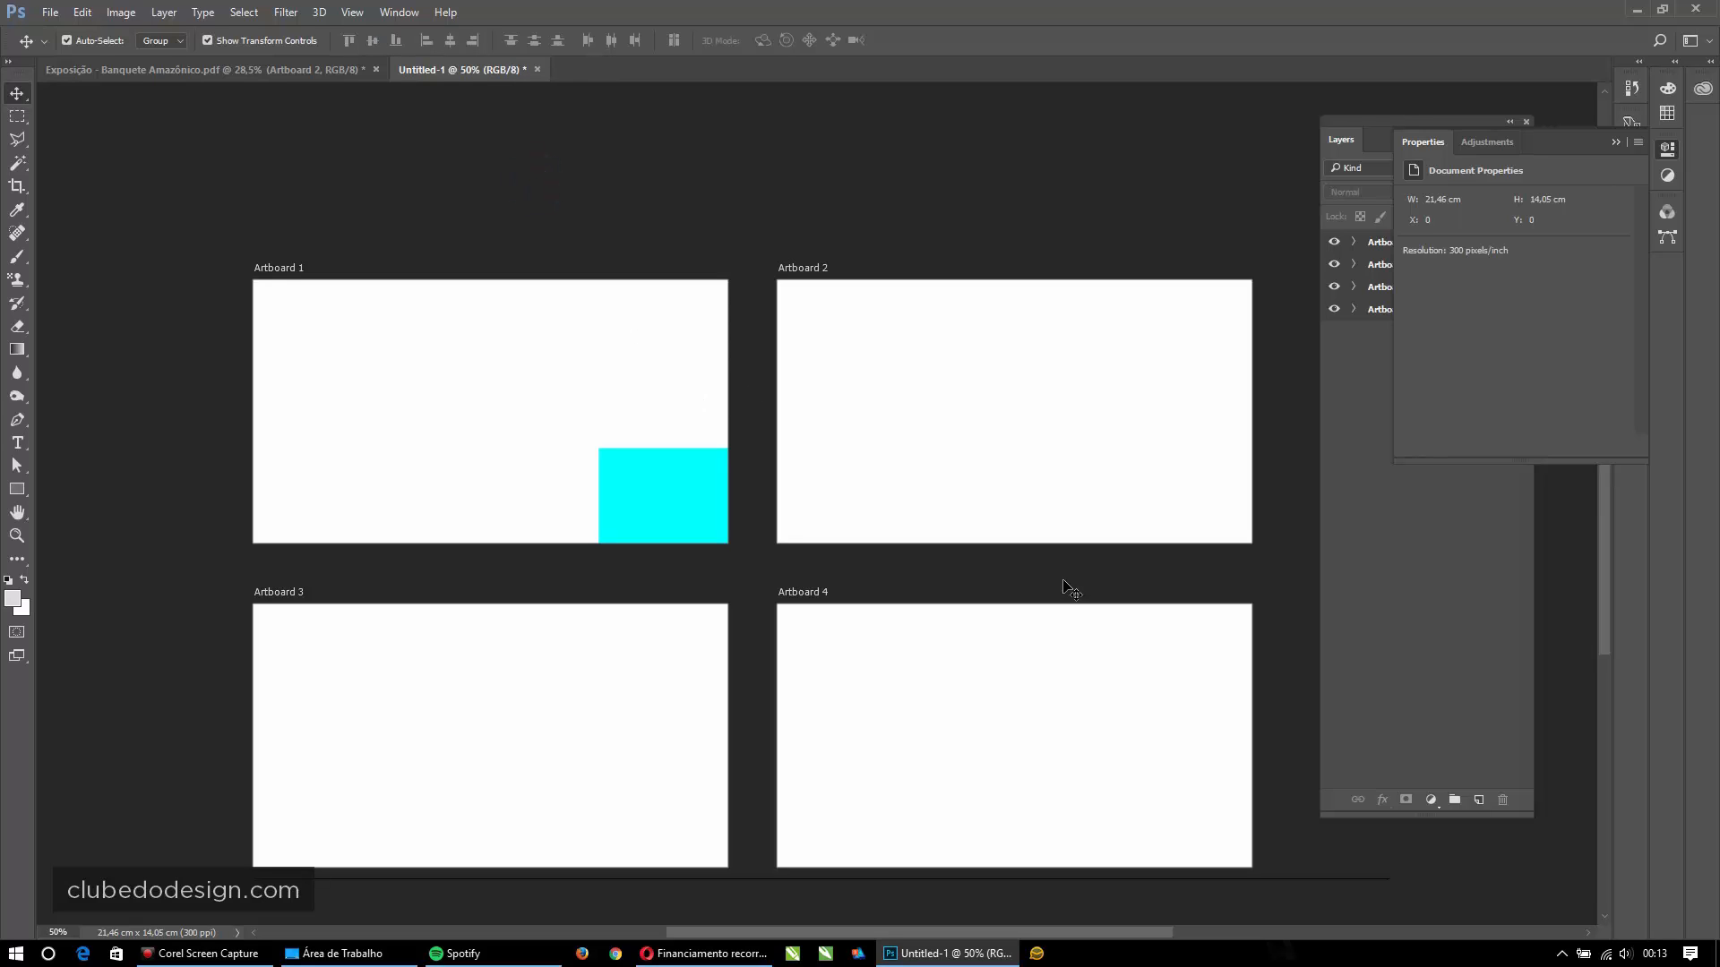
{"action": "left_click", "coordinate": [1615, 142]}
{"action": "left_click", "coordinate": [268, 70]}
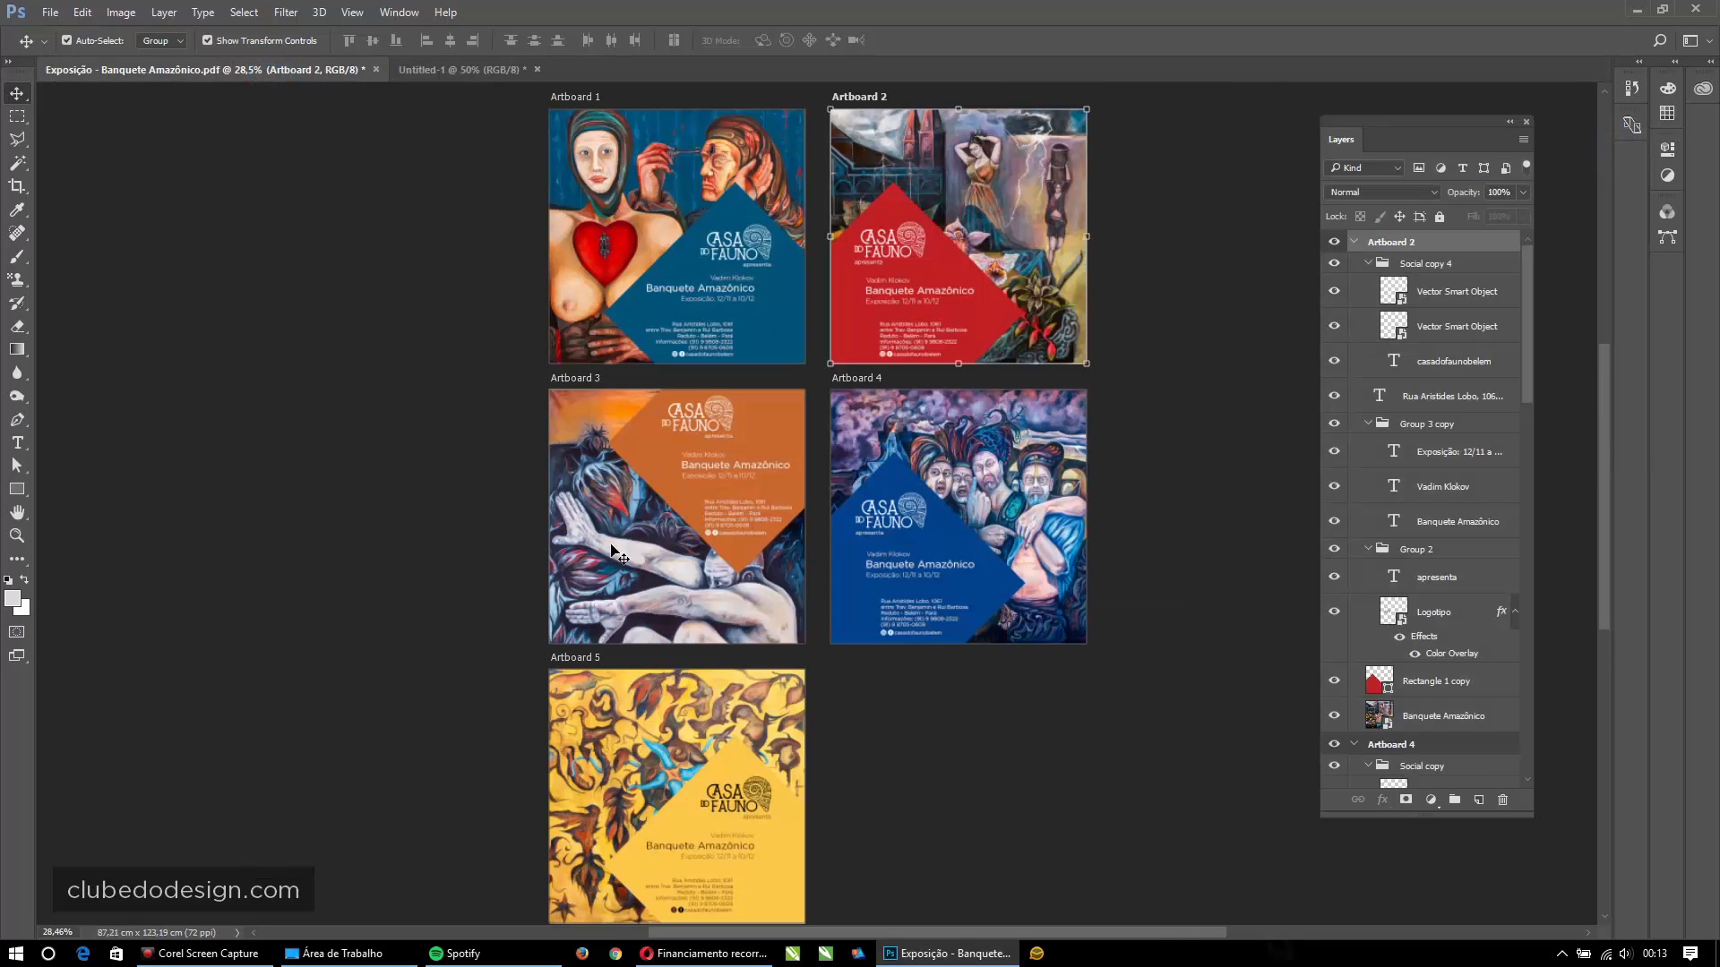
{"action": "left_click", "coordinate": [458, 69]}
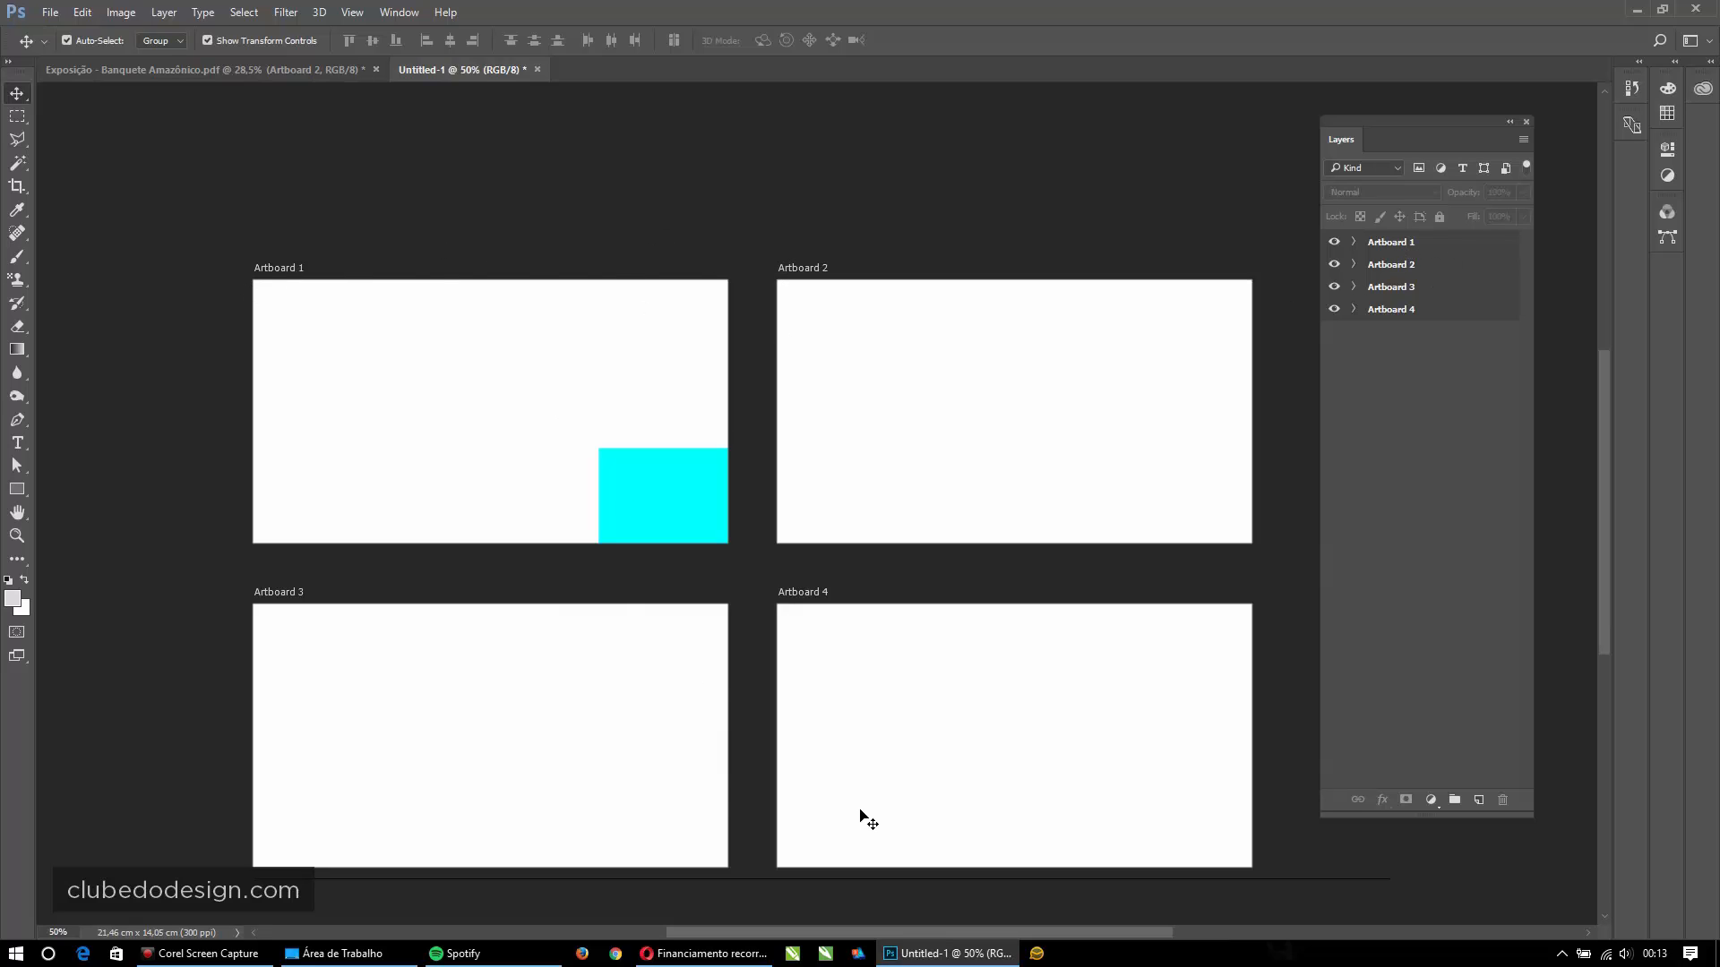
- Rename Artboard 1 as "Cartão 1 Frente" and Artboard 2 as "Cartão 1 Verso"
{"action": "double_click", "coordinate": [1388, 242]}
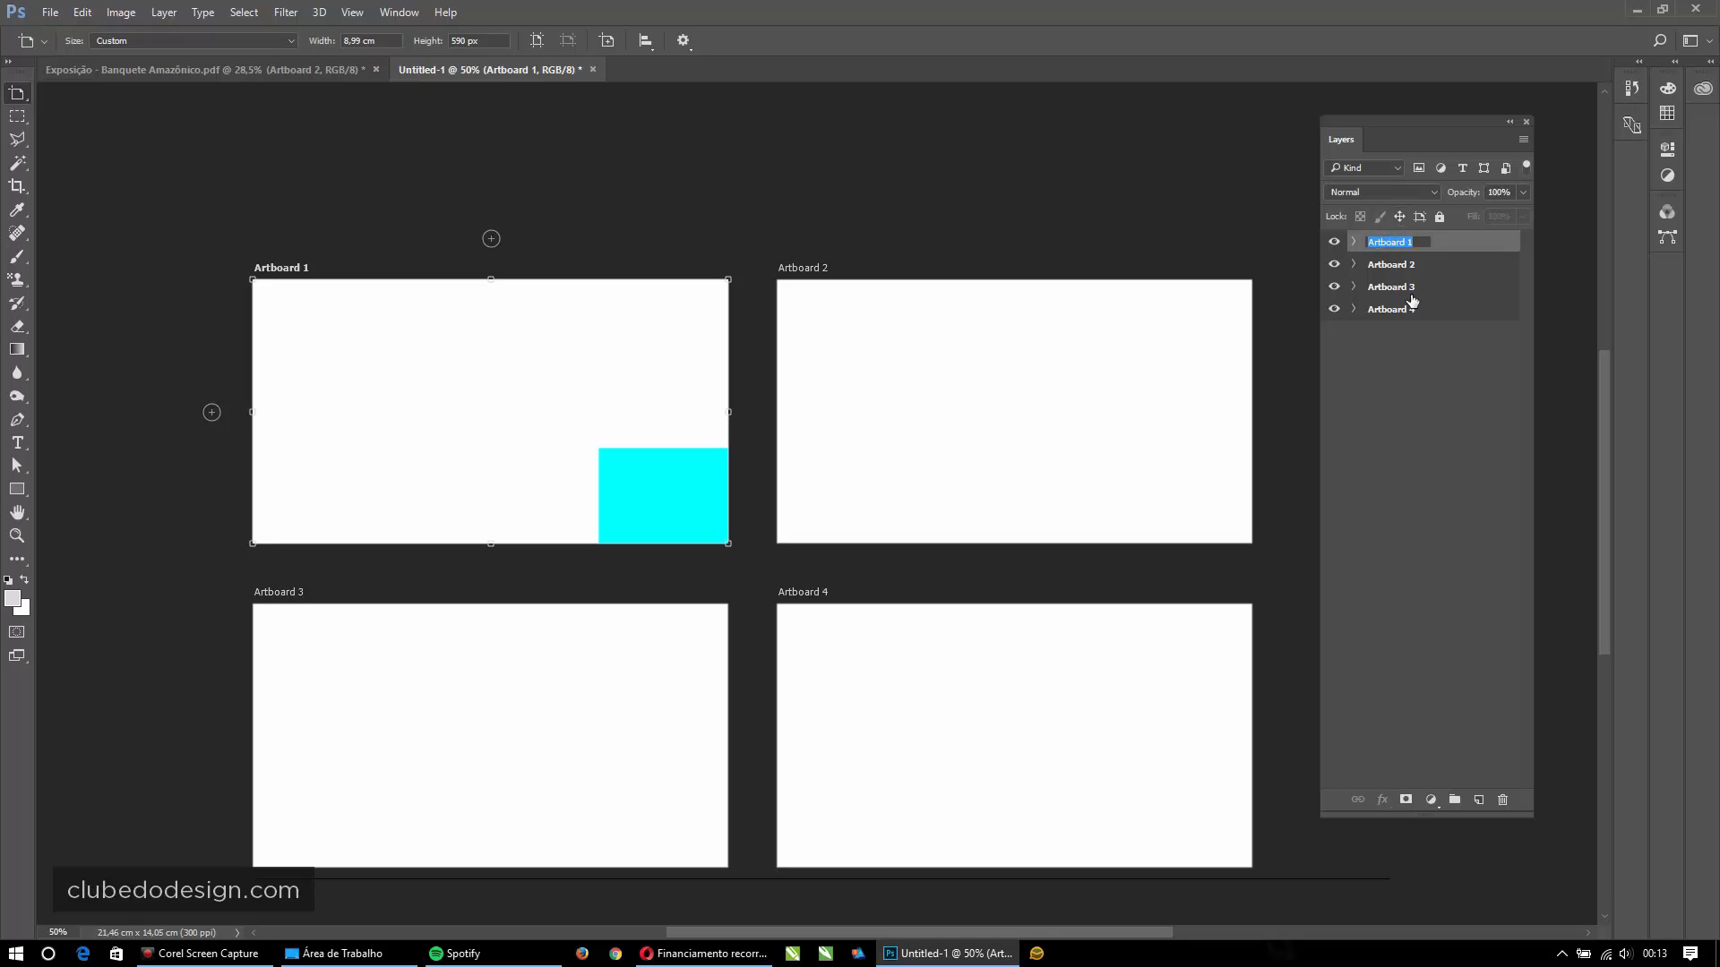
{"action": "type", "text": "Cartão 1 Frente"}
{"action": "key", "text": "Return"}
{"action": "left_click", "coordinate": [1408, 267]}
{"action": "double_click", "coordinate": [1408, 268]}
{"action": "type", "text": "Cart"}
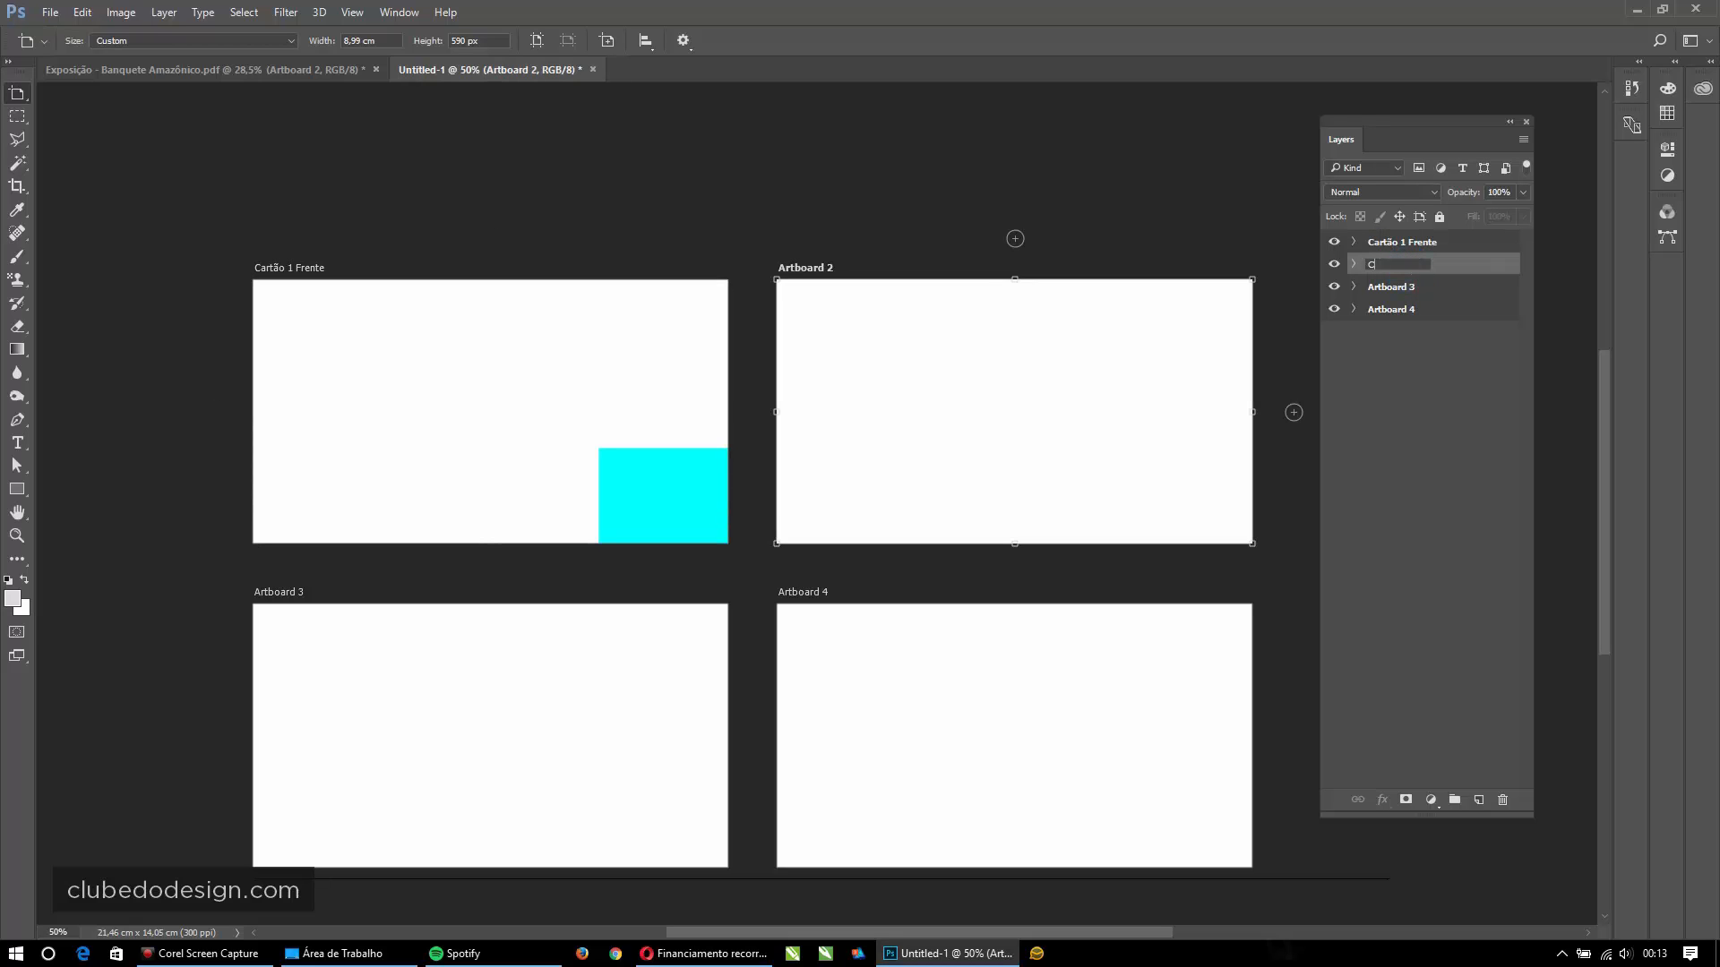
{"action": "type", "text": "ão 1 Verso"}
{"action": "key", "text": "Return"}
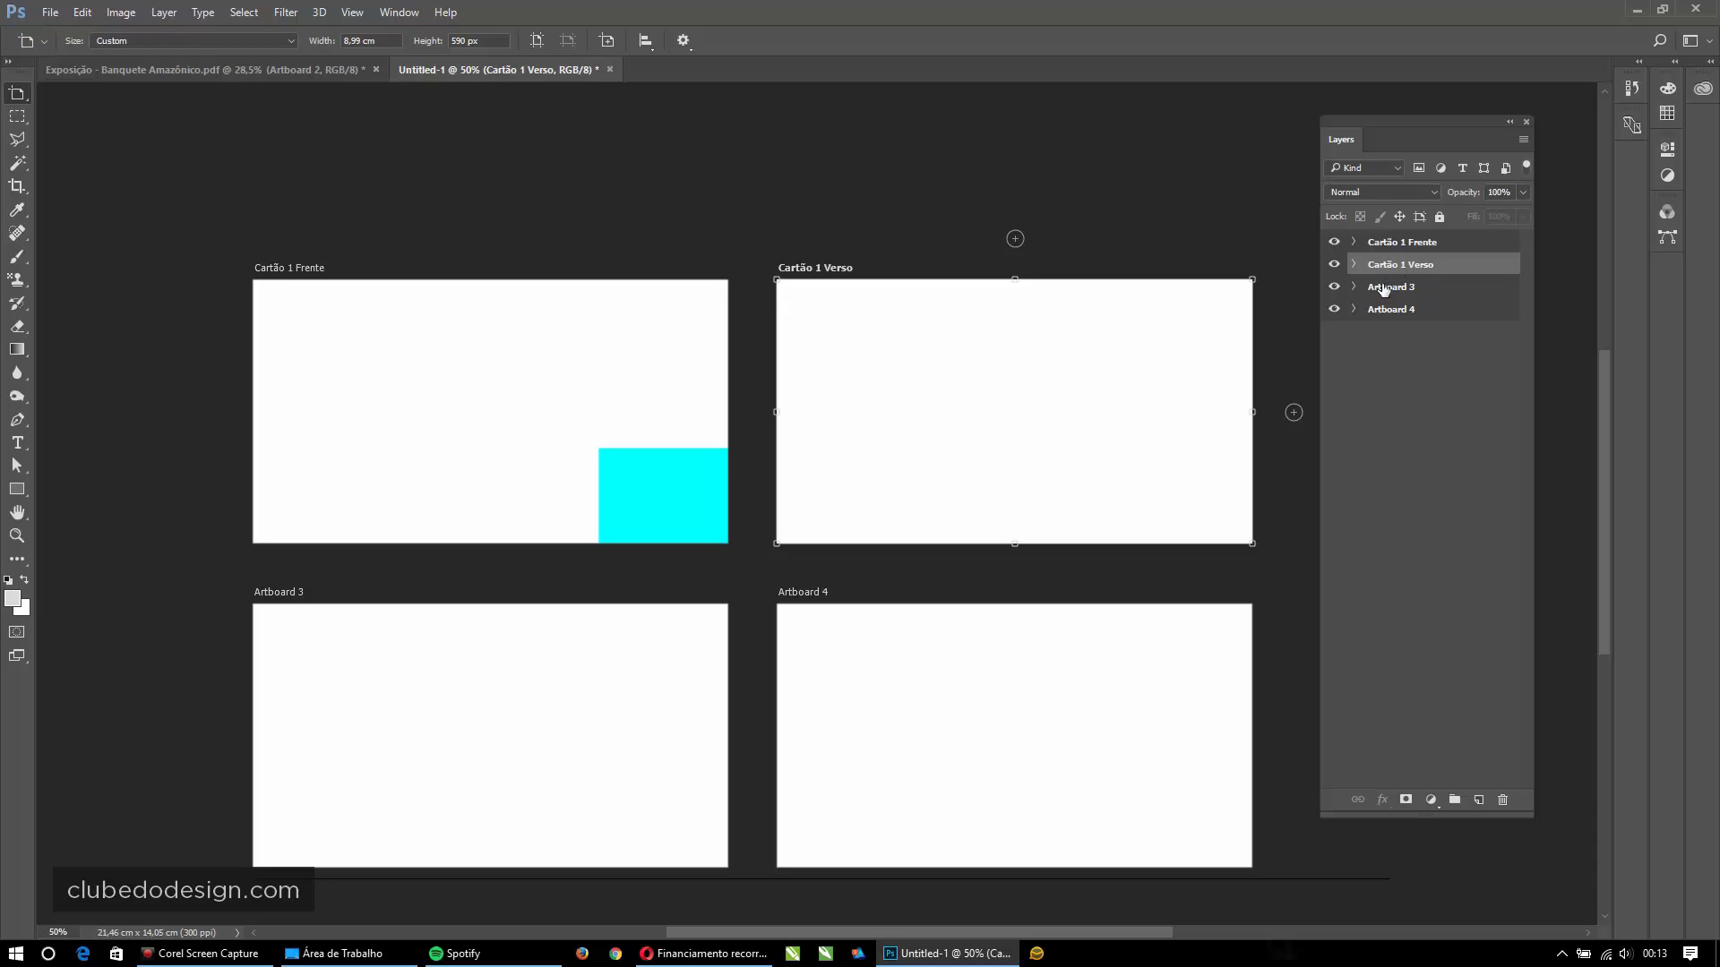
- Rename Artboard 3 as "Cartão 2 Frente" and Artboard 4 as "Cartão 2 Verso"
{"action": "double_click", "coordinate": [1391, 286]}
{"action": "type", "text": "Cartão"}
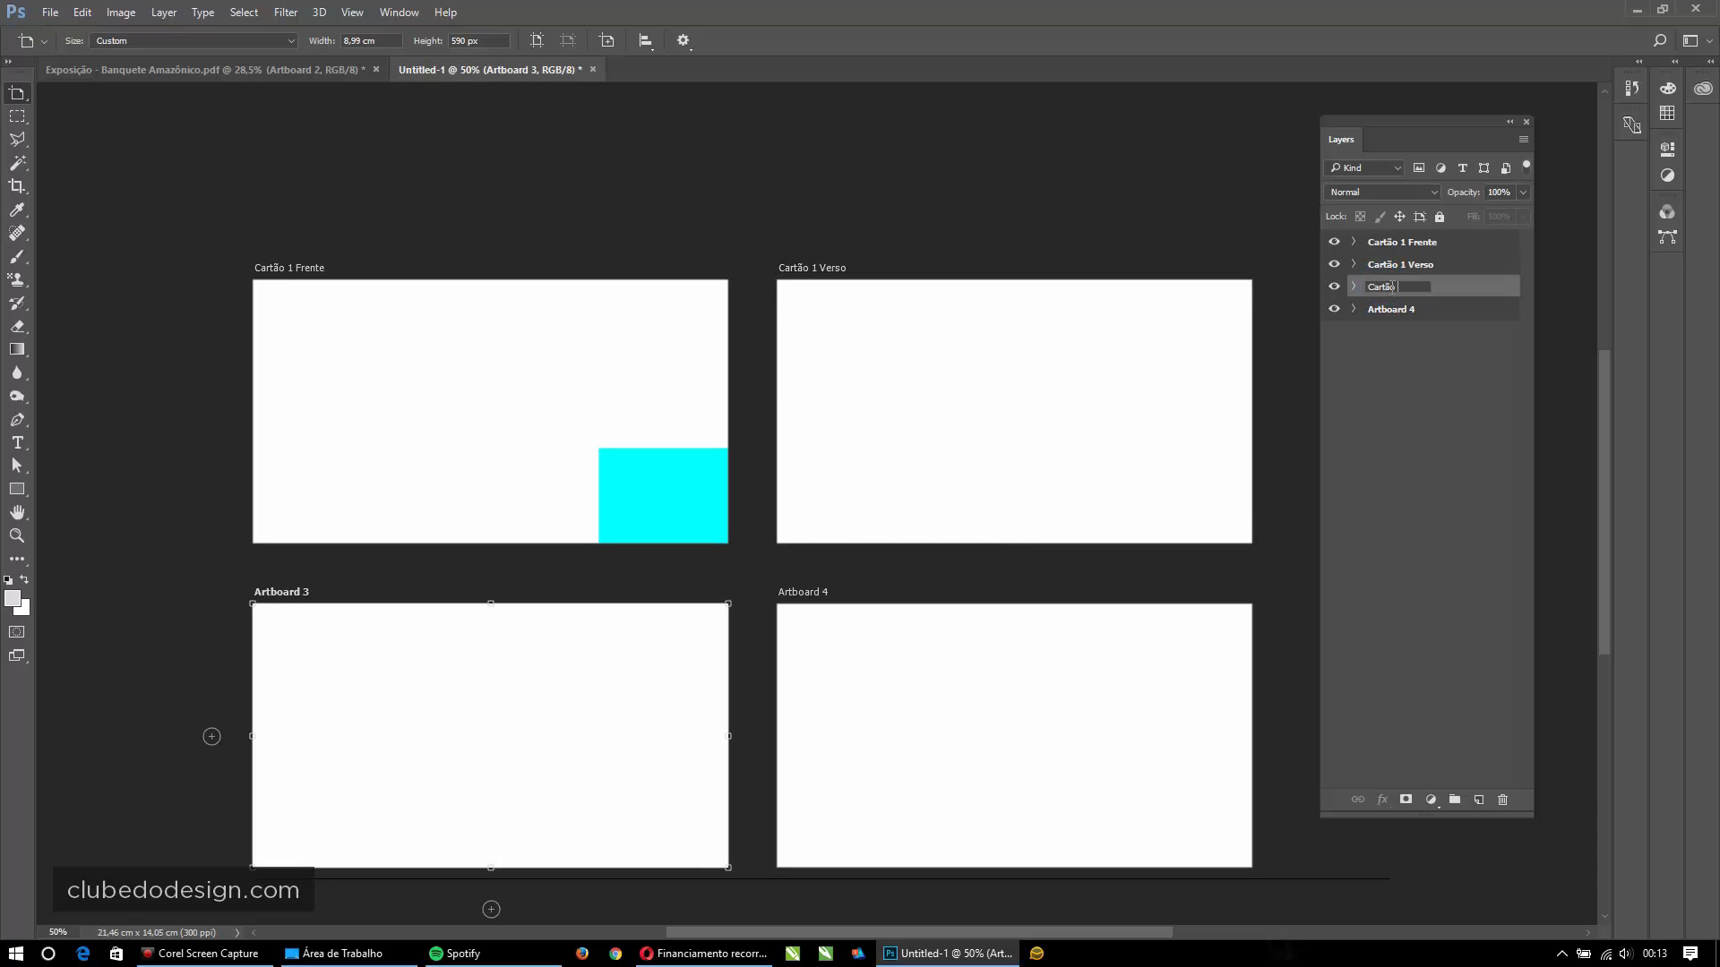
{"action": "type", "text": " 2 Frente"}
{"action": "key", "text": "Return"}
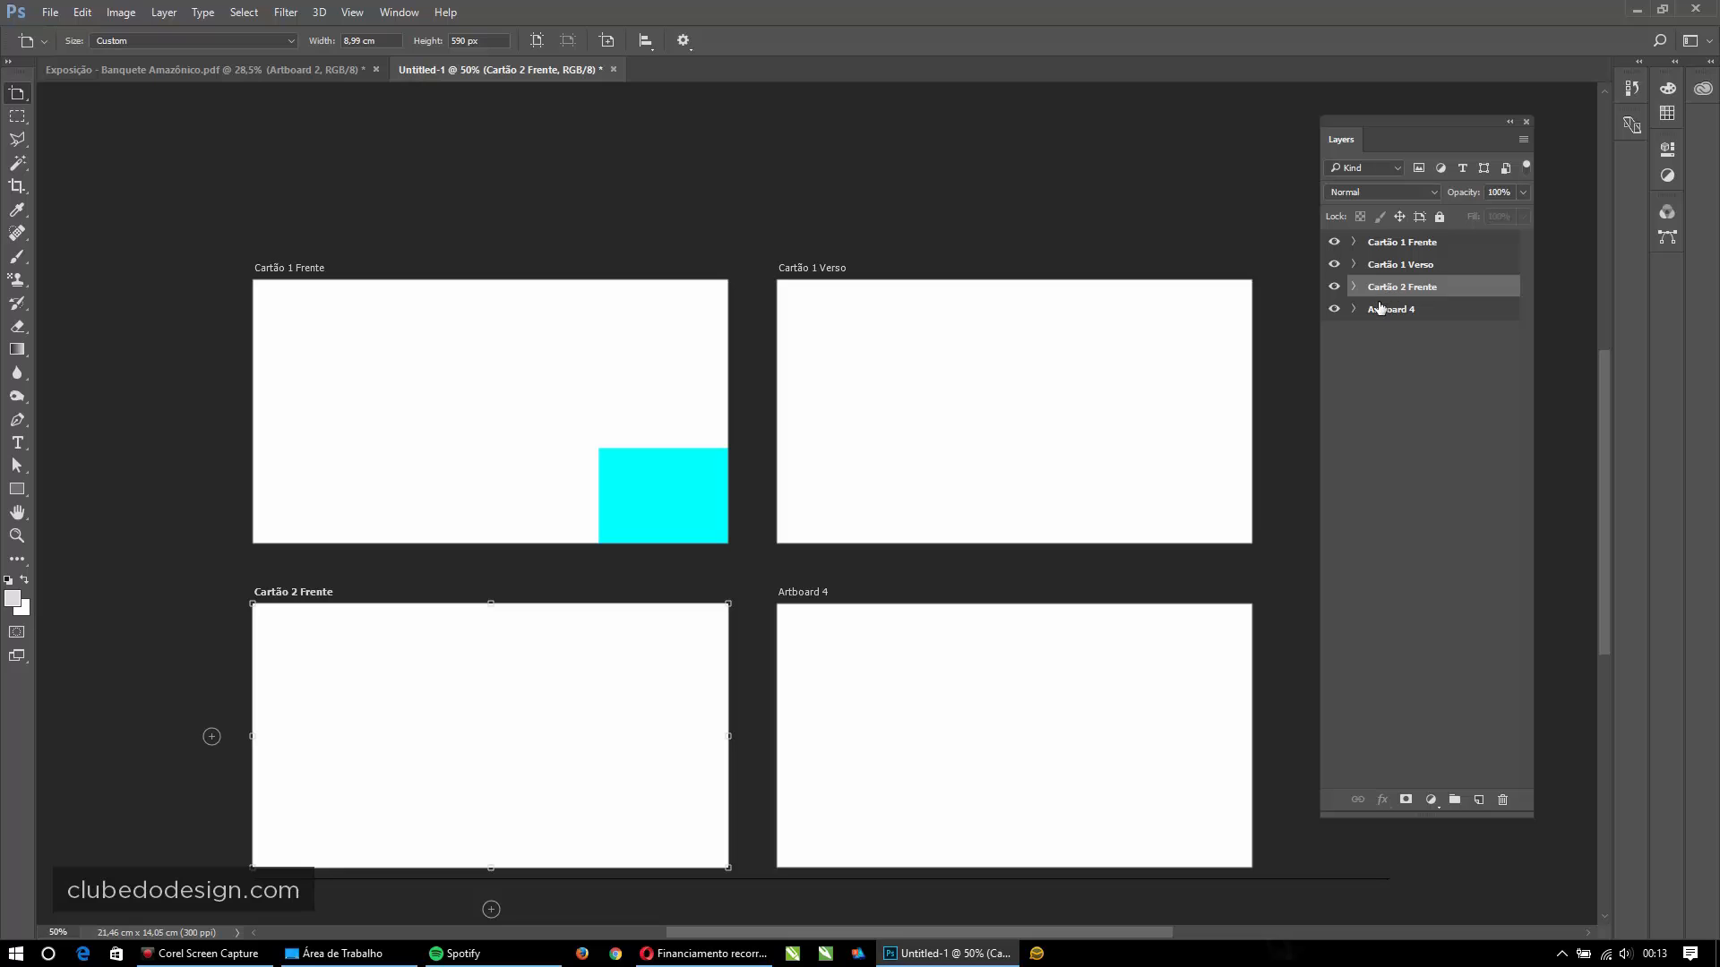
{"action": "left_click", "coordinate": [1377, 311]}
{"action": "double_click", "coordinate": [1391, 309]}
{"action": "type", "text": "Cartão"}
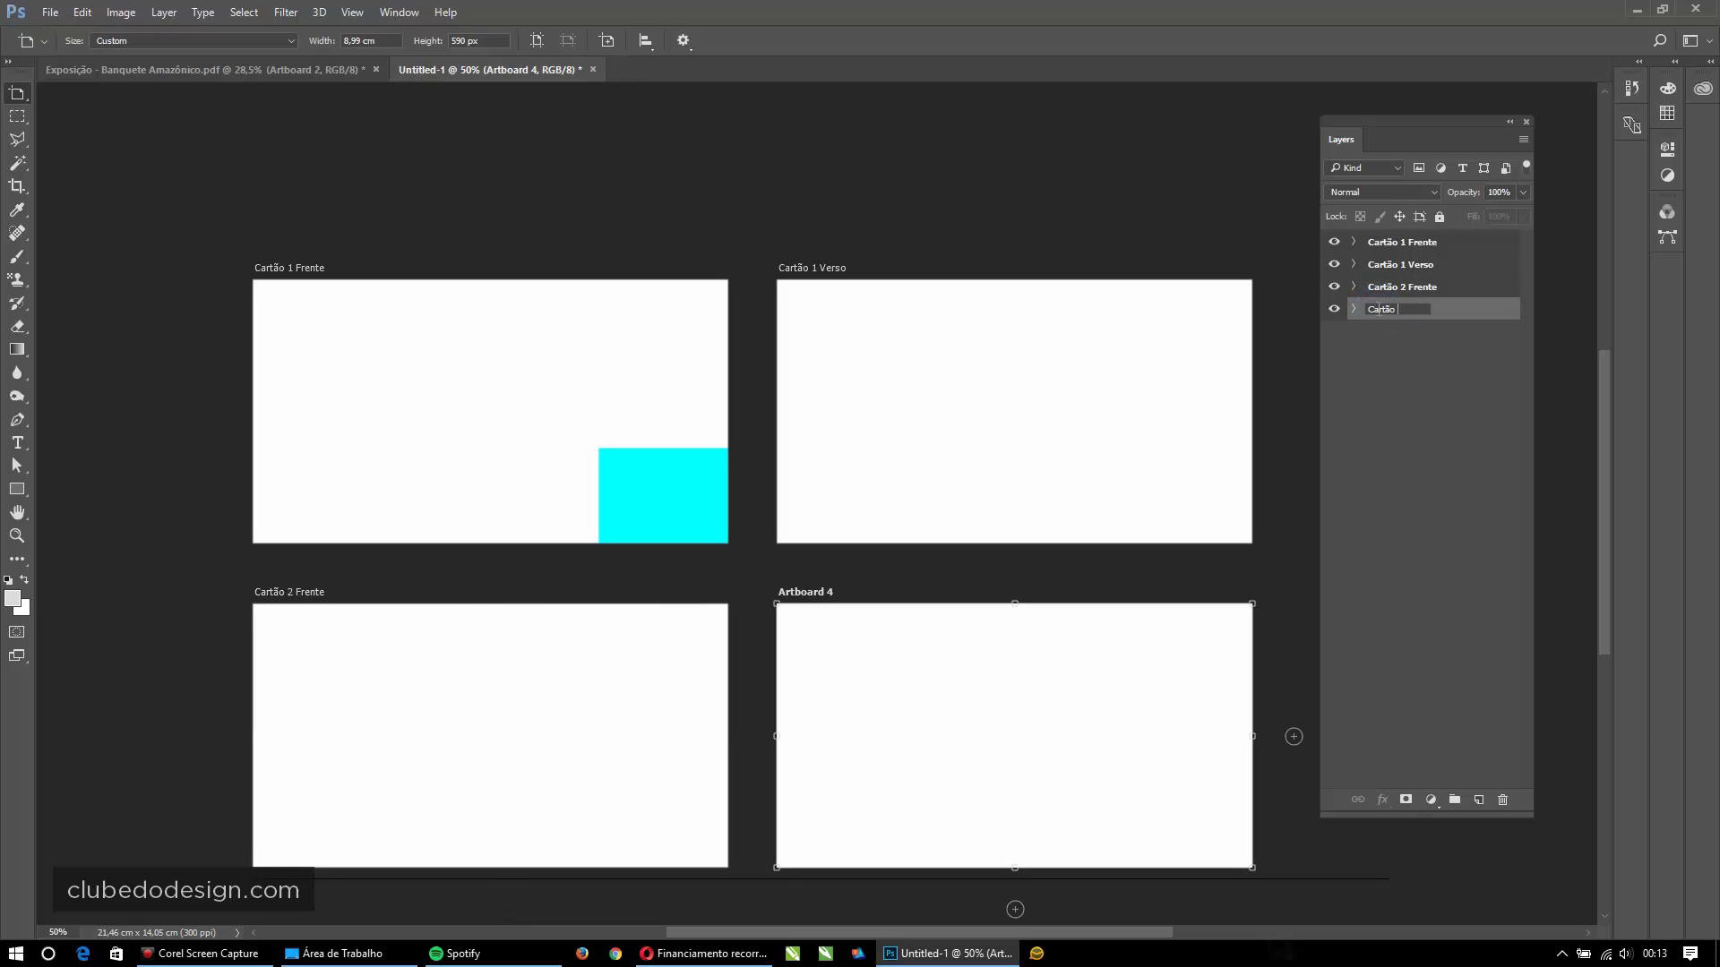
{"action": "type", "text": " 2 Verso"}
{"action": "key", "text": "Return"}
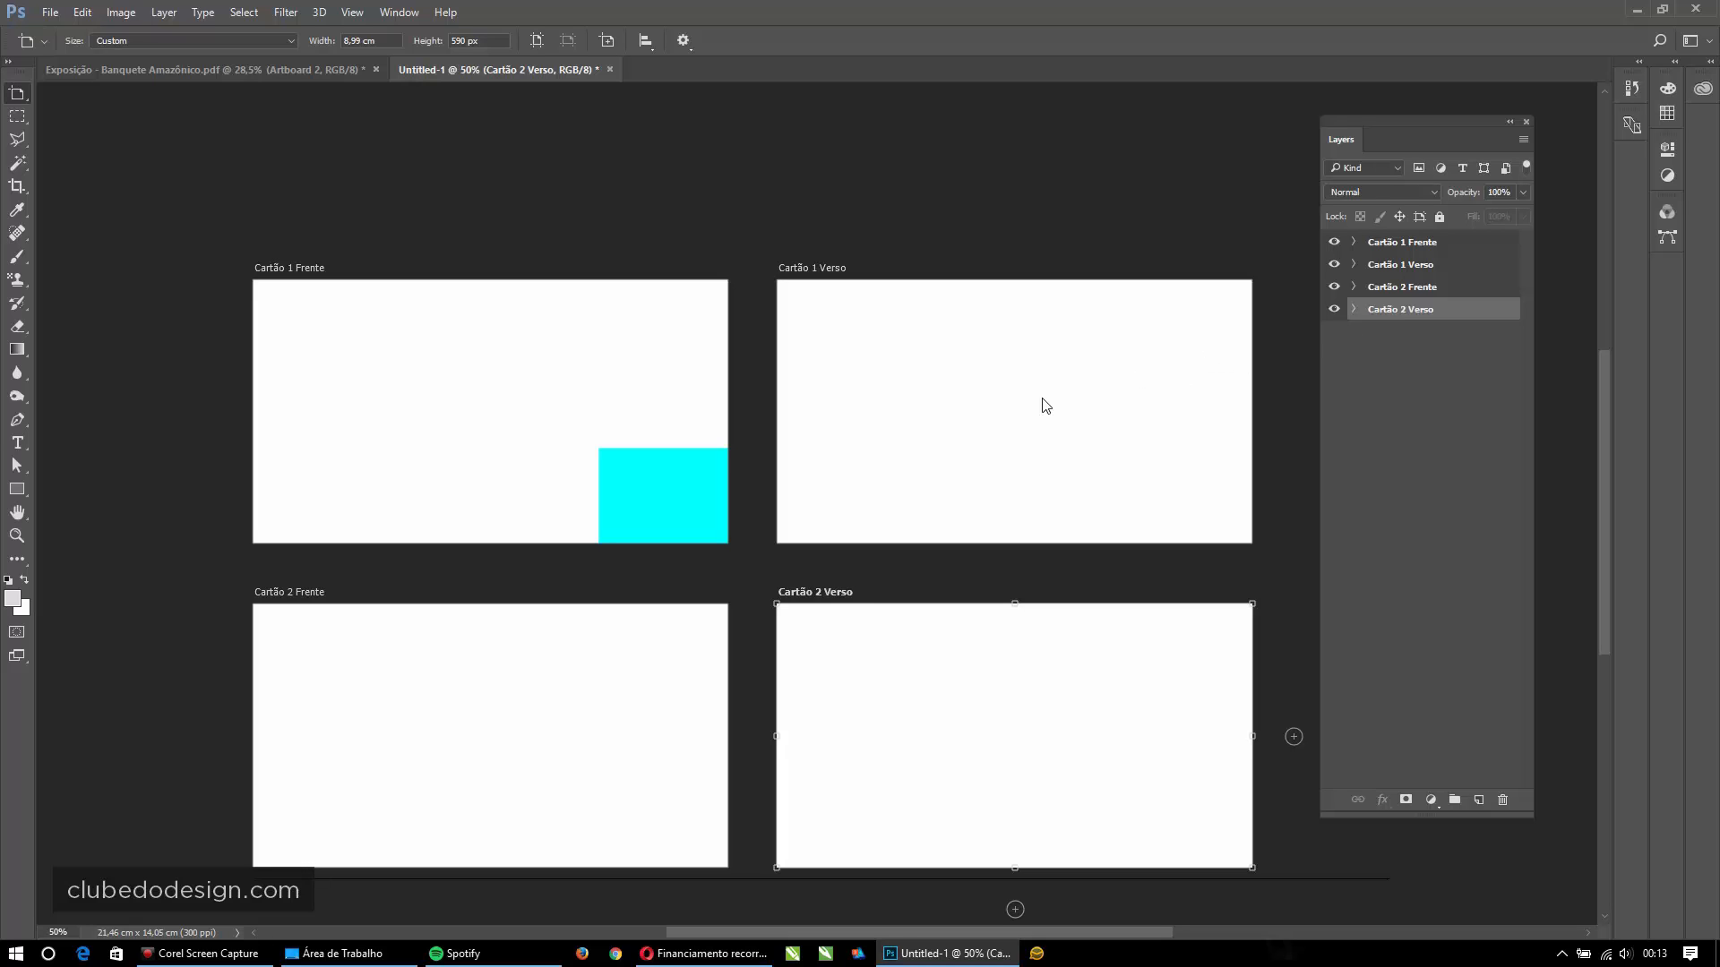
- Close the Exposição - Banquete Amazônico.pdf document without saving and open the recent file Exposição - Banquete Amazônico.psd
{"action": "left_click", "coordinate": [201, 70]}
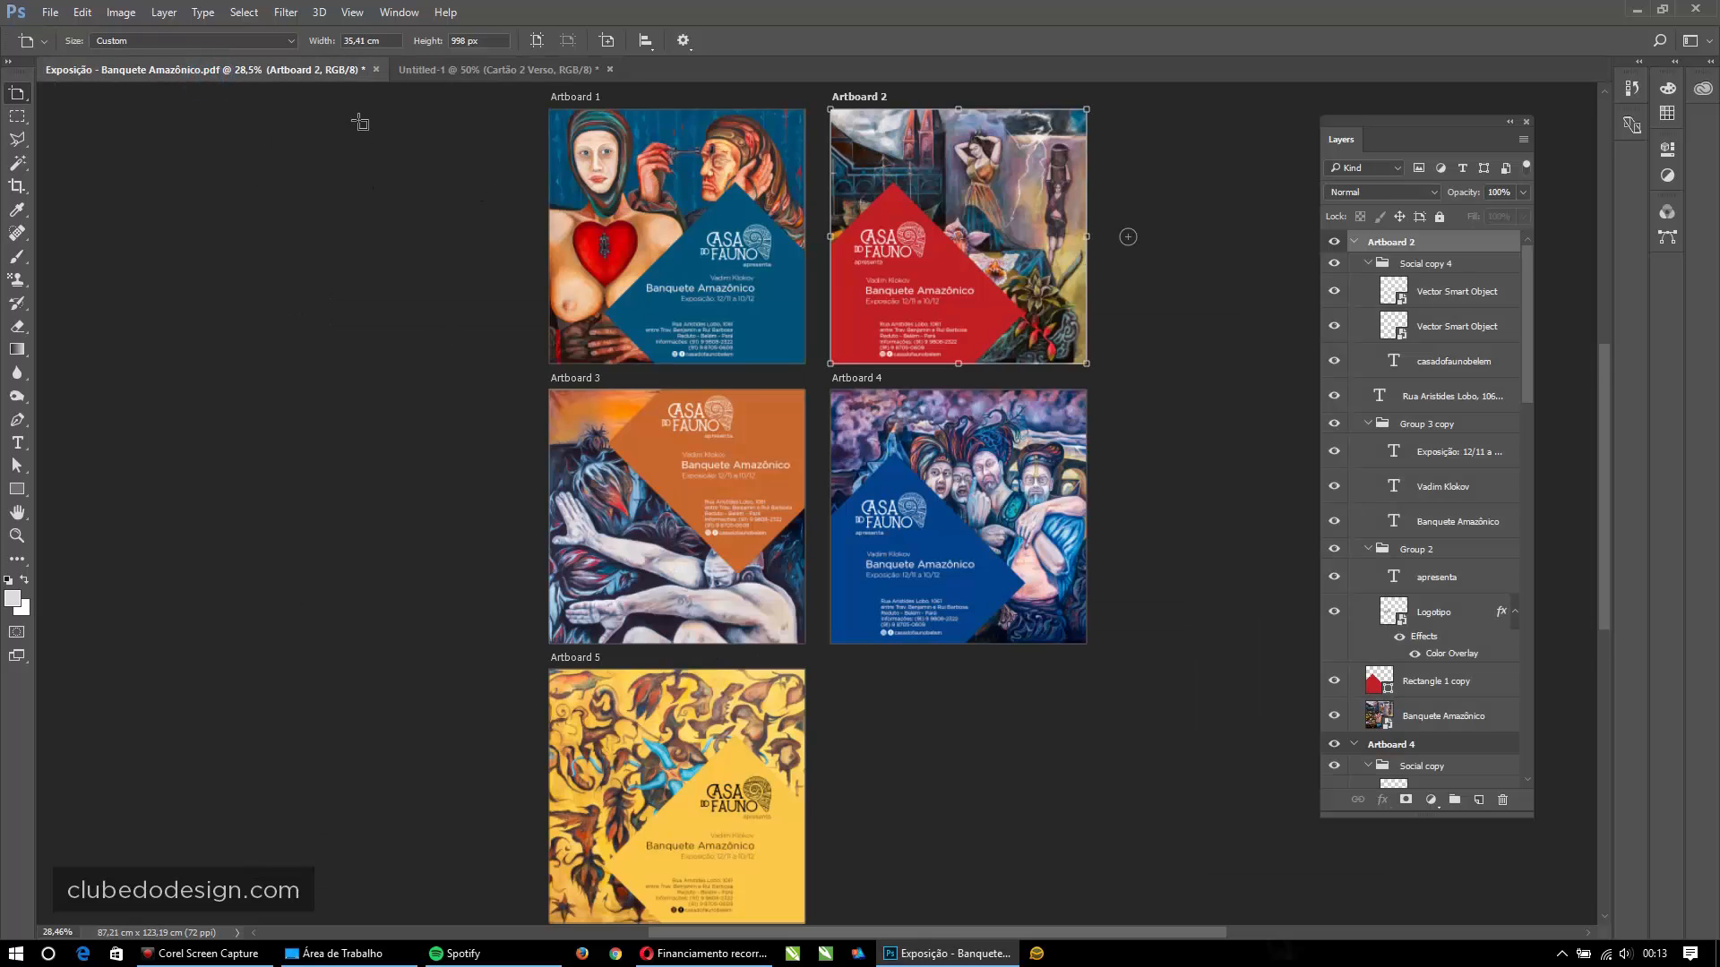
{"action": "left_click", "coordinate": [375, 69]}
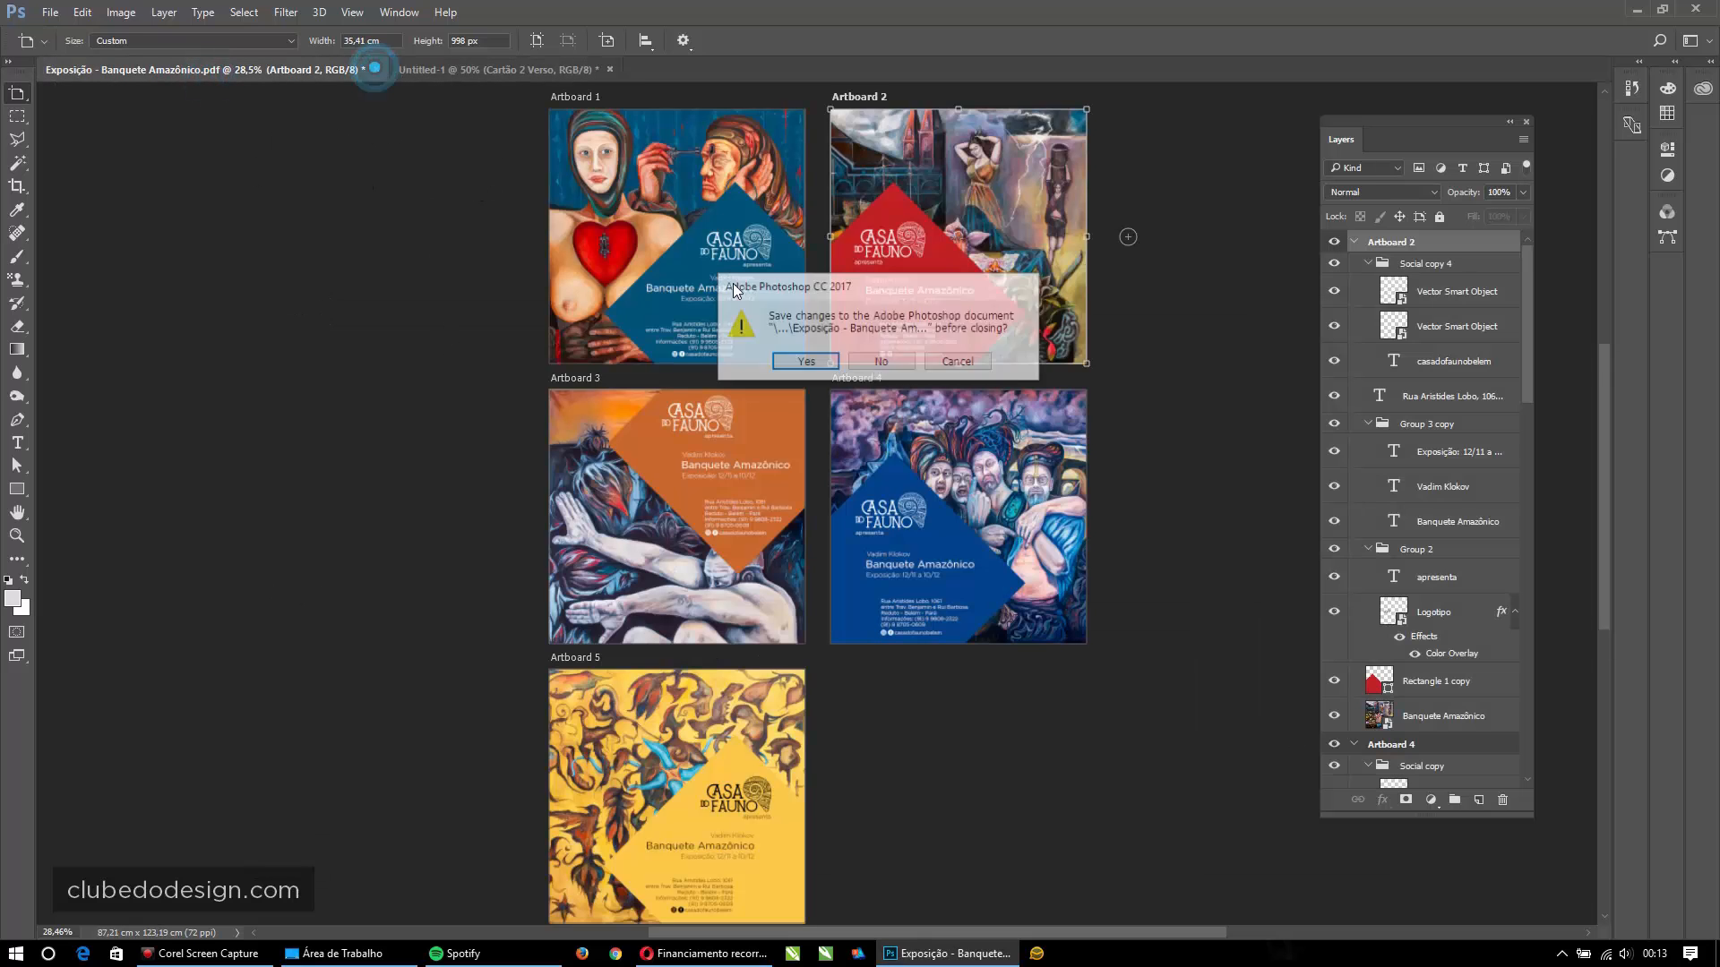
{"action": "left_click", "coordinate": [883, 359]}
{"action": "left_click", "coordinate": [49, 12]}
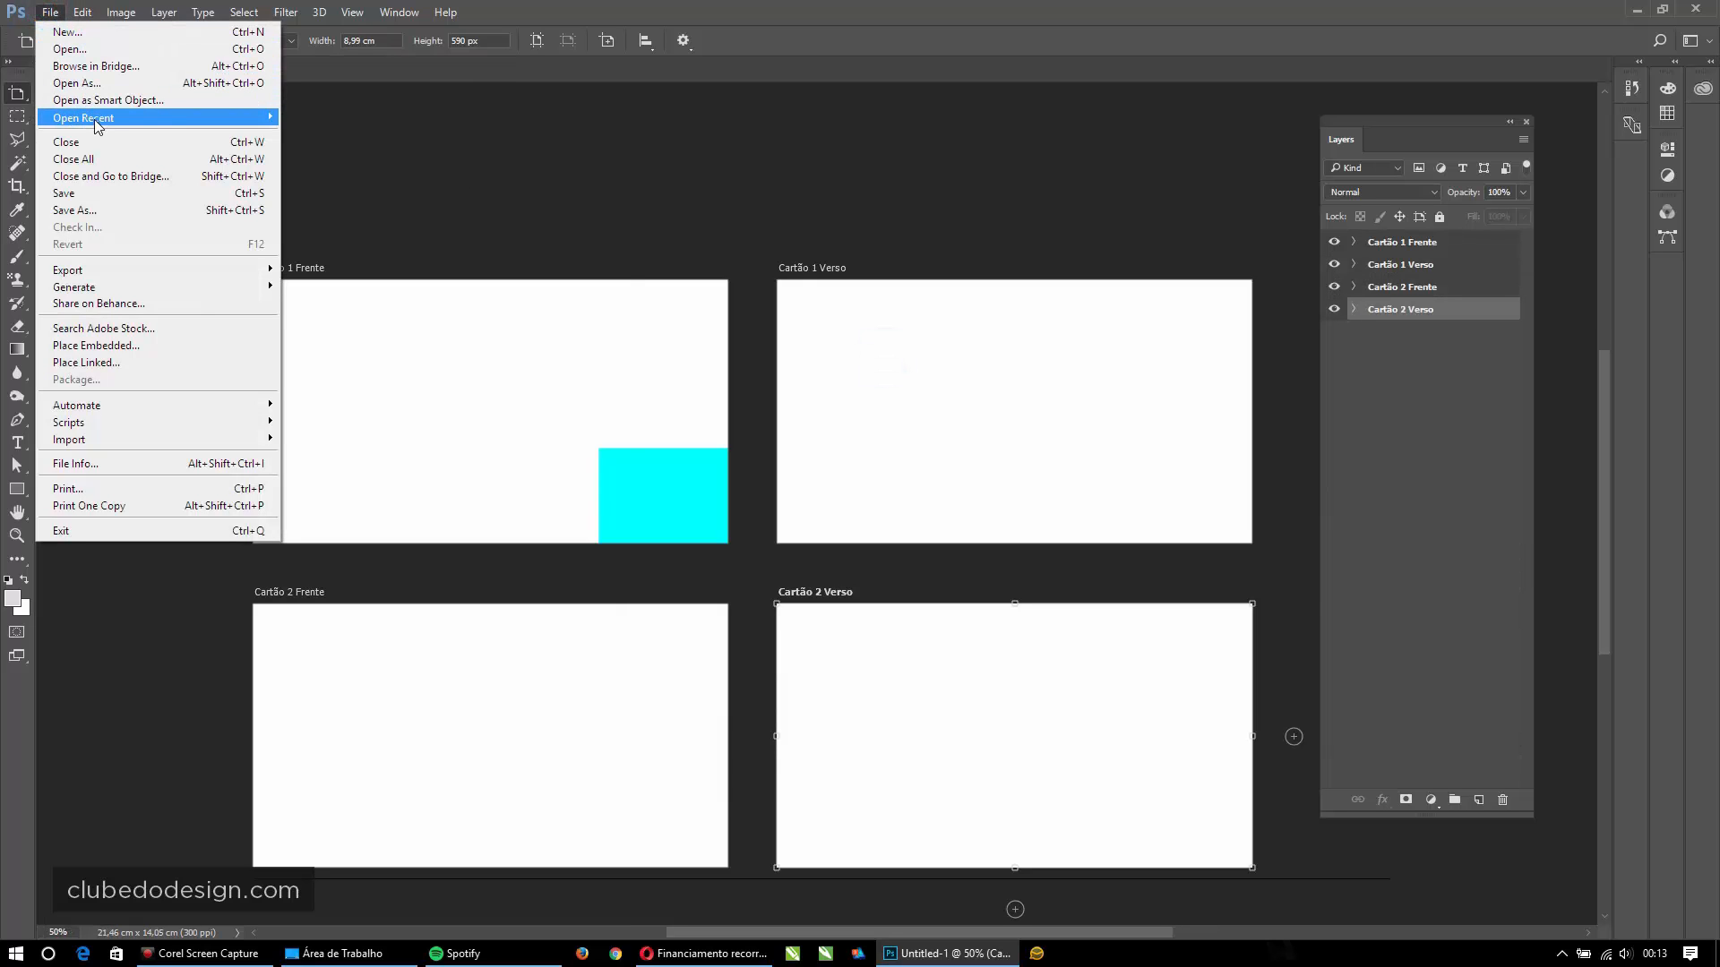
{"action": "mouse_move", "coordinate": [89, 120]}
{"action": "left_click", "coordinate": [496, 171]}
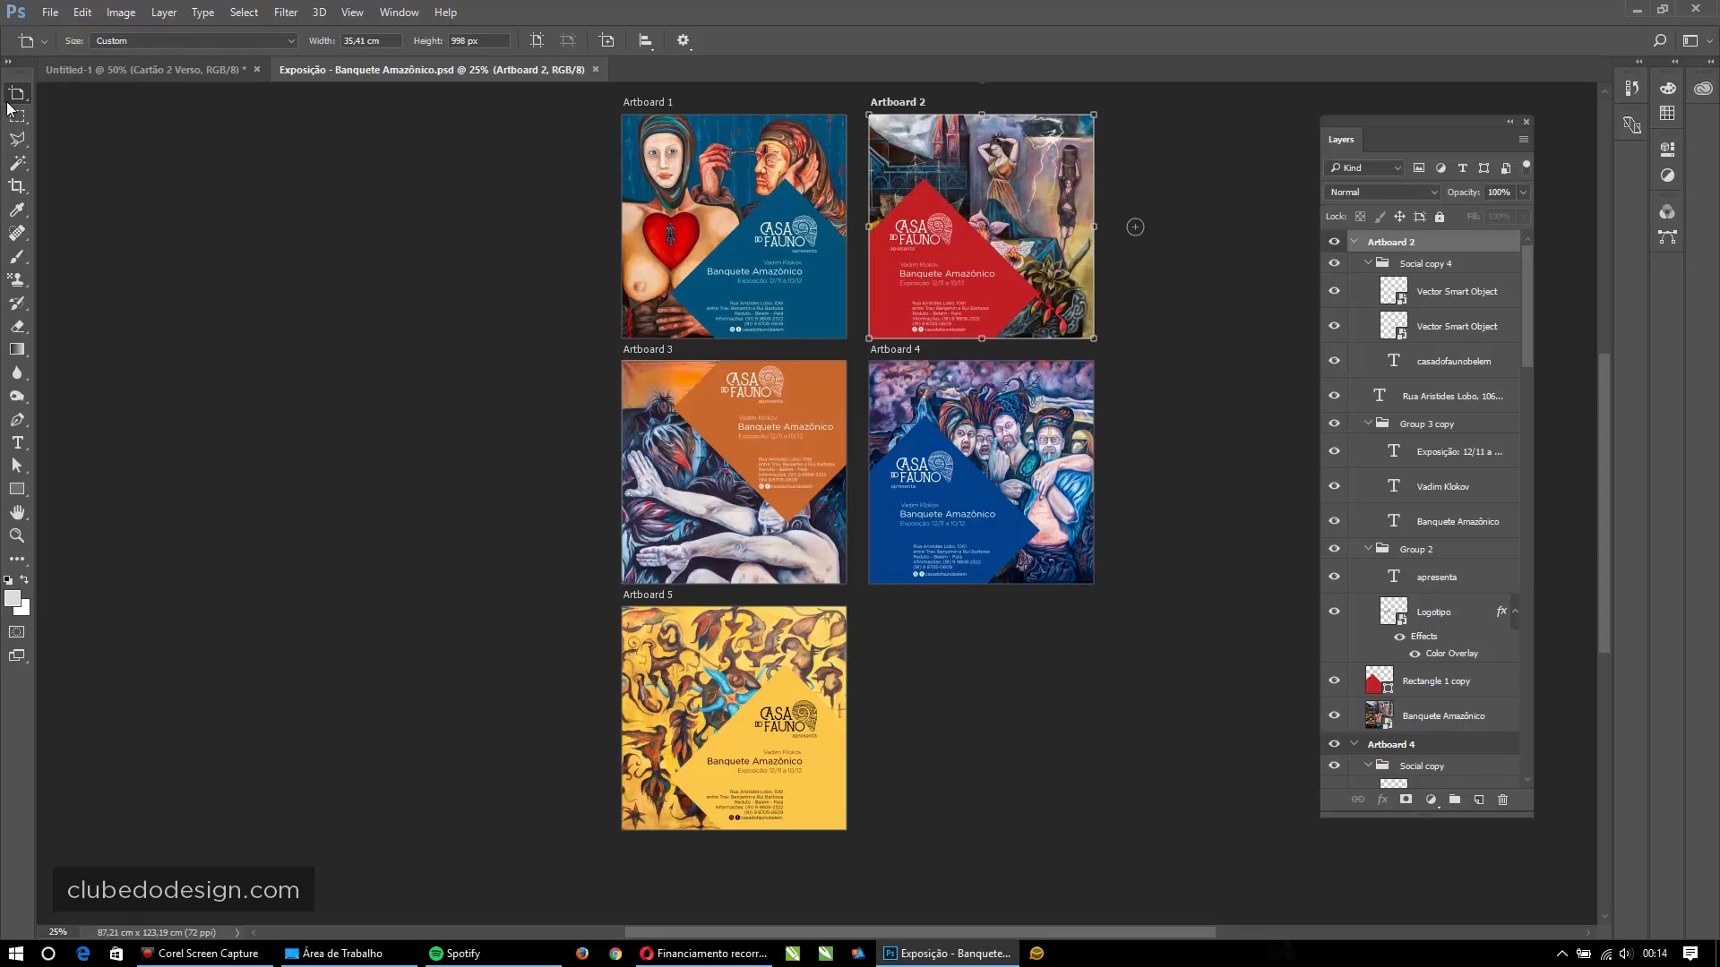
{"action": "left_click", "coordinate": [50, 12]}
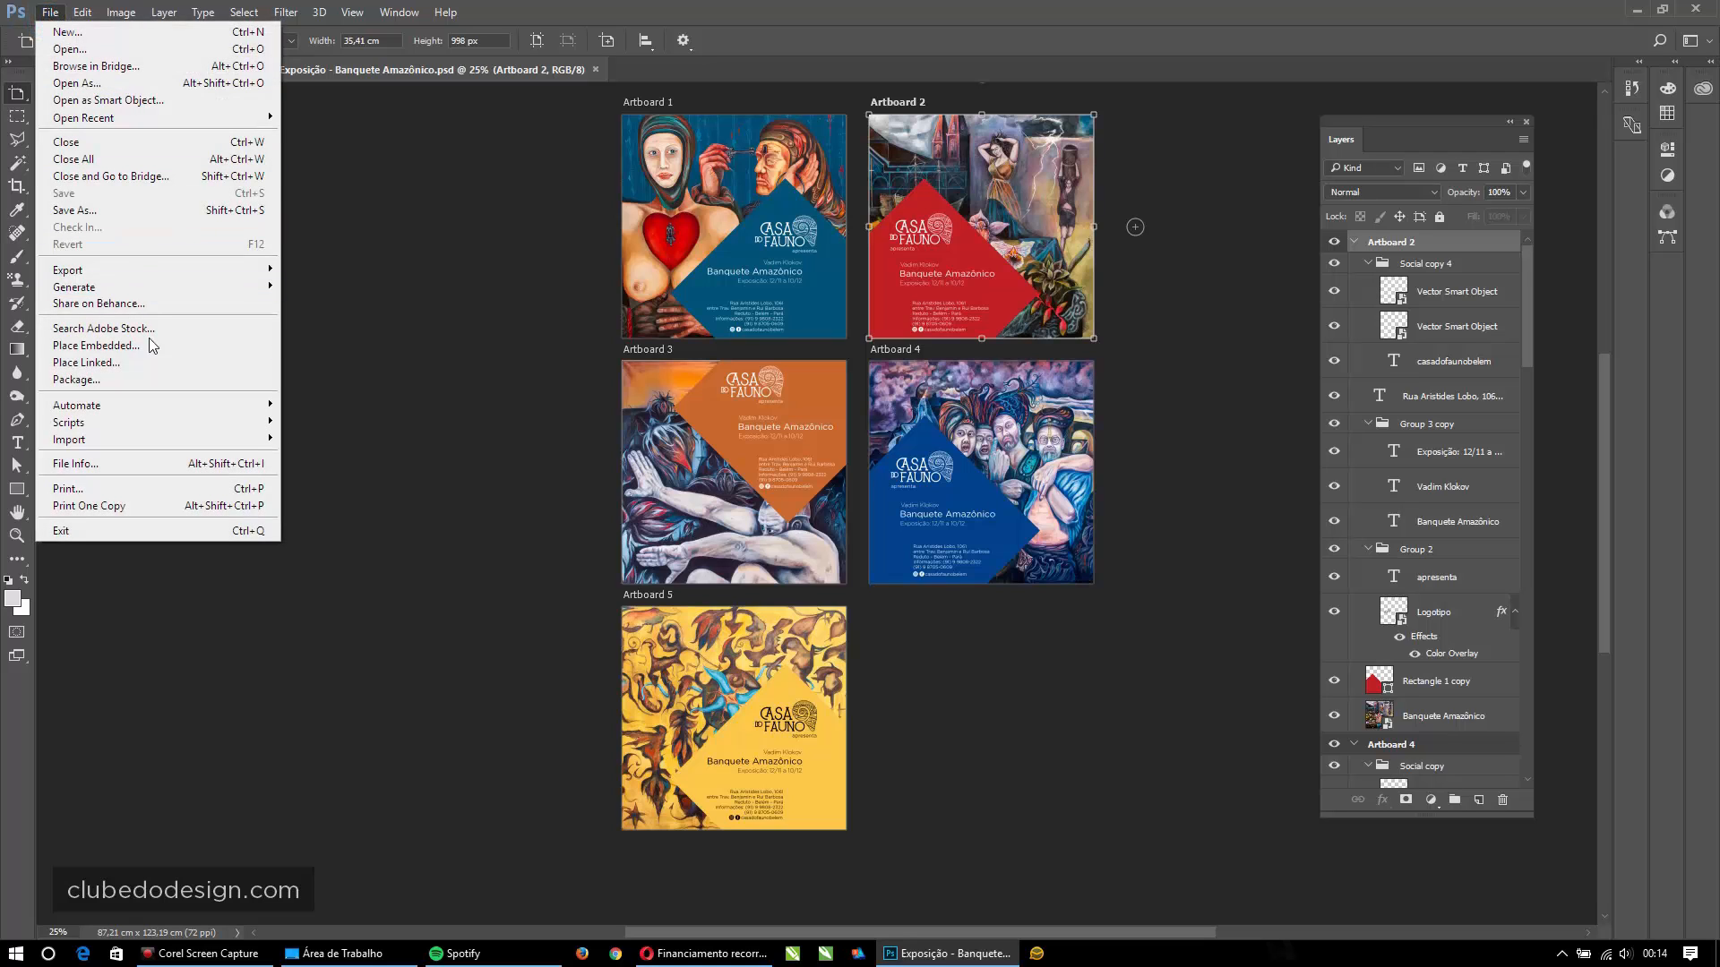
{"action": "mouse_move", "coordinate": [116, 269]}
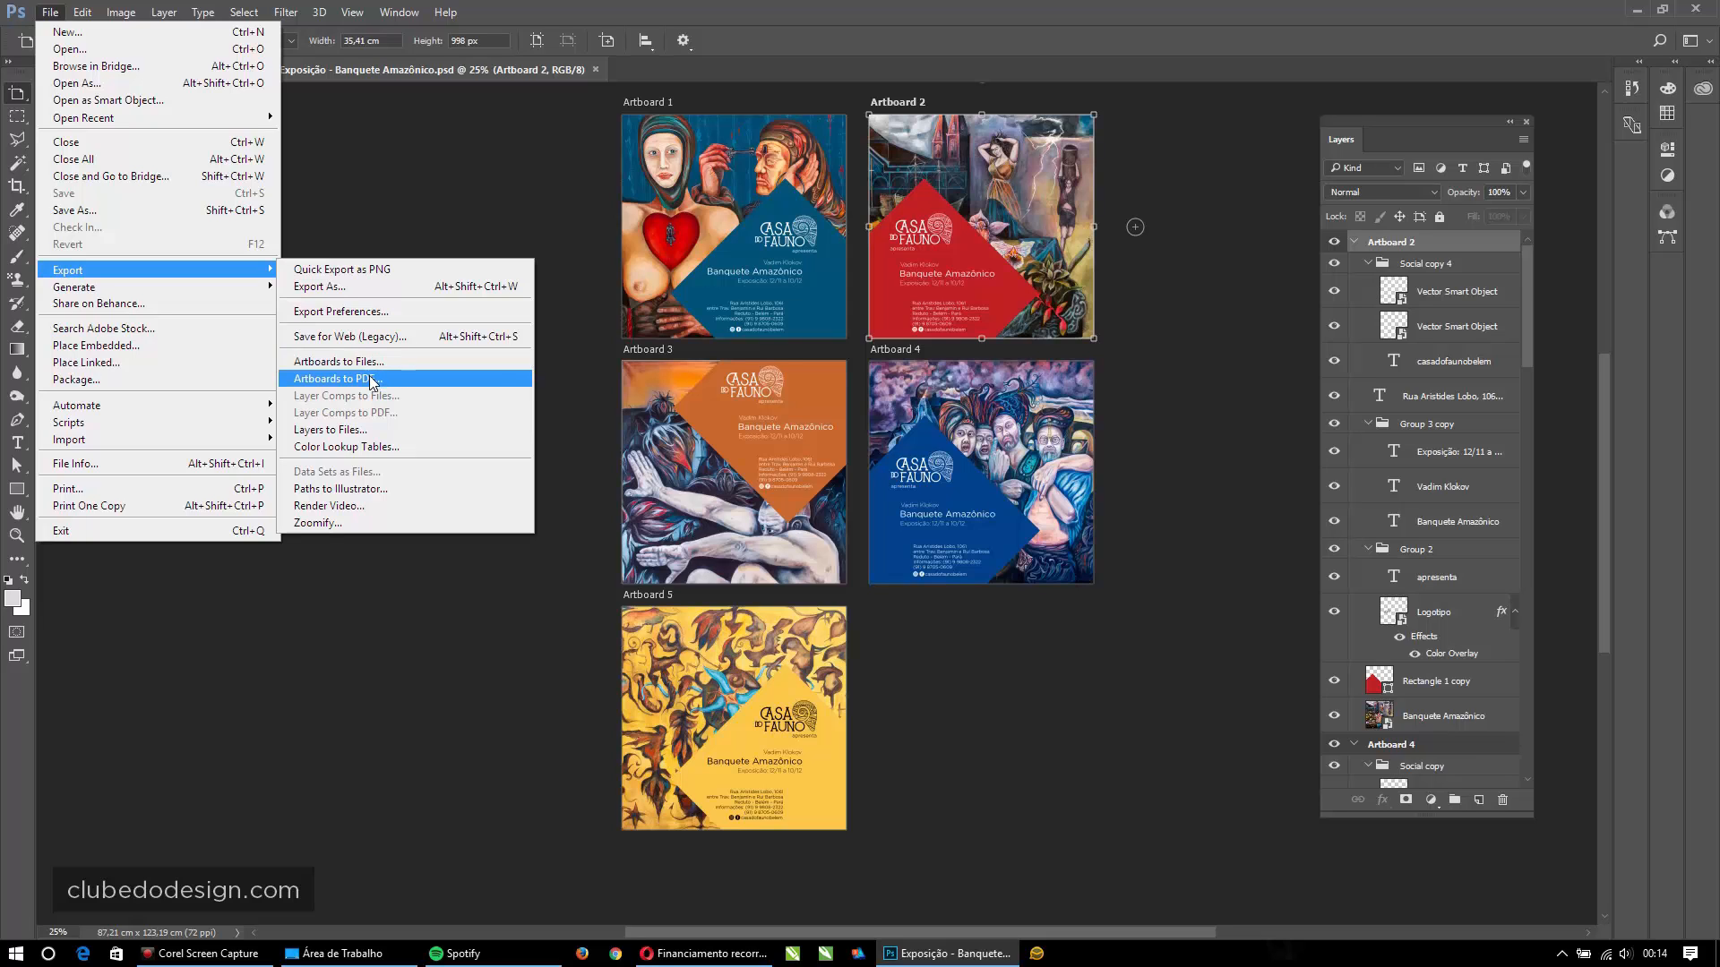
- Collapse all five artboards in the layer list and arrange them in order from Artboard 1 to Artboard 5
{"action": "left_click", "coordinate": [1363, 265]}
{"action": "left_click", "coordinate": [1353, 242]}
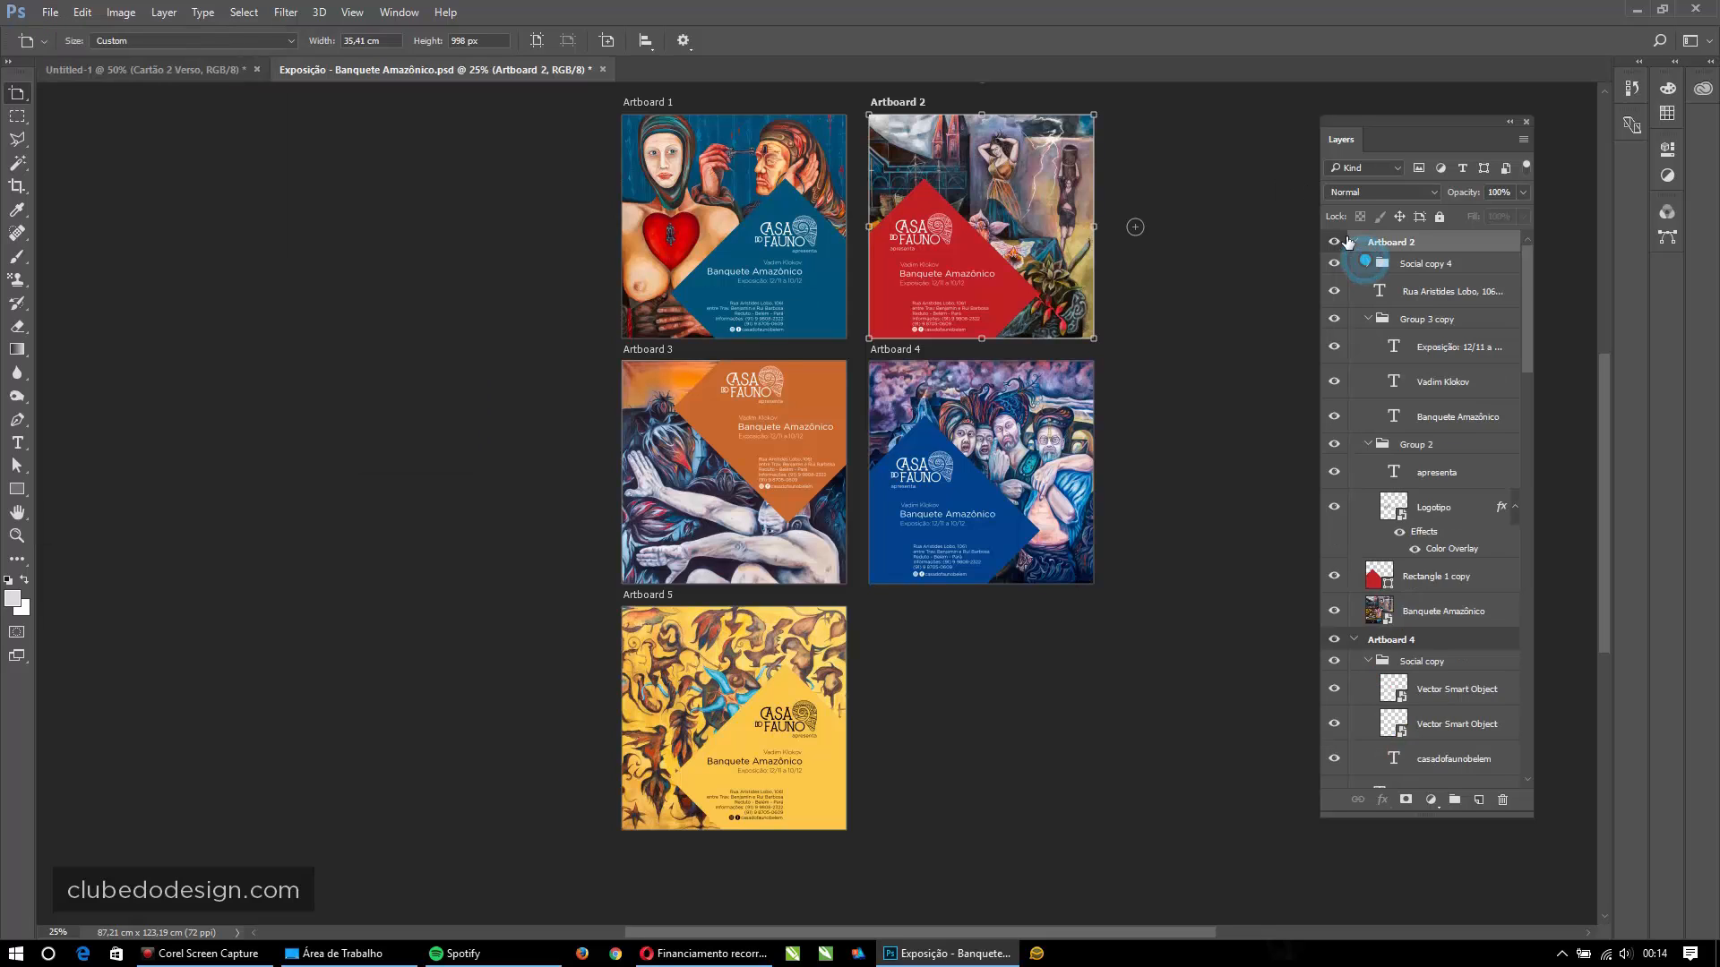
{"action": "left_click", "coordinate": [1353, 265]}
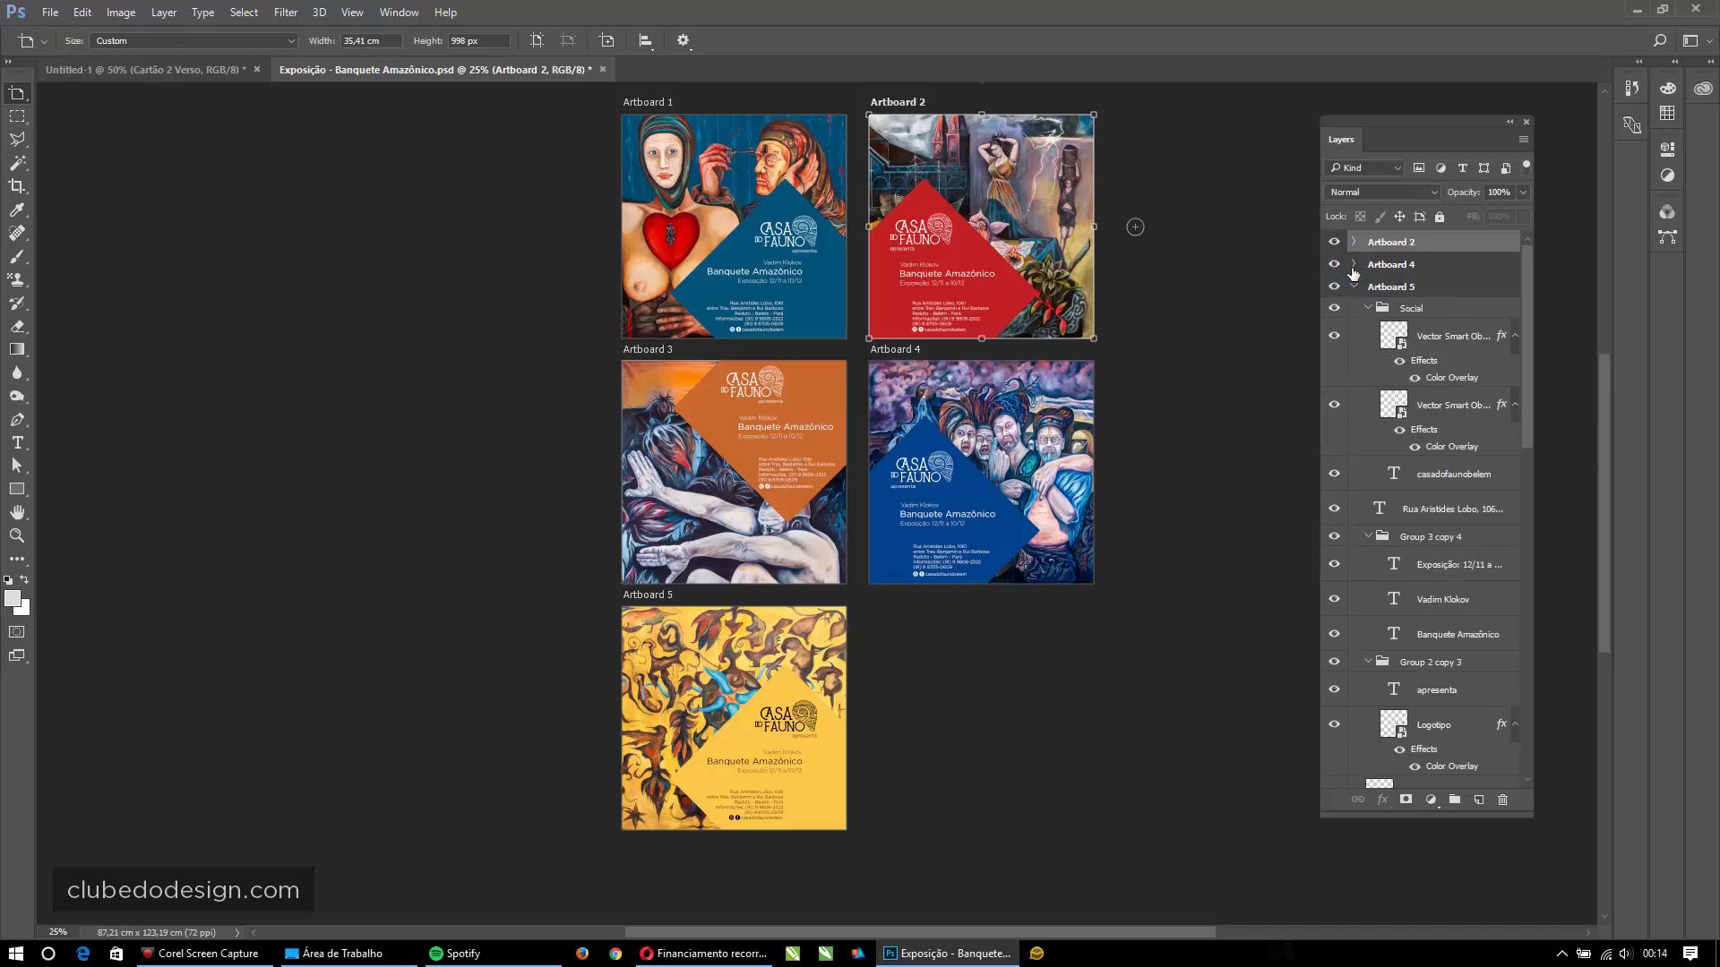
{"action": "left_click", "coordinate": [1353, 287]}
{"action": "left_click", "coordinate": [1353, 311]}
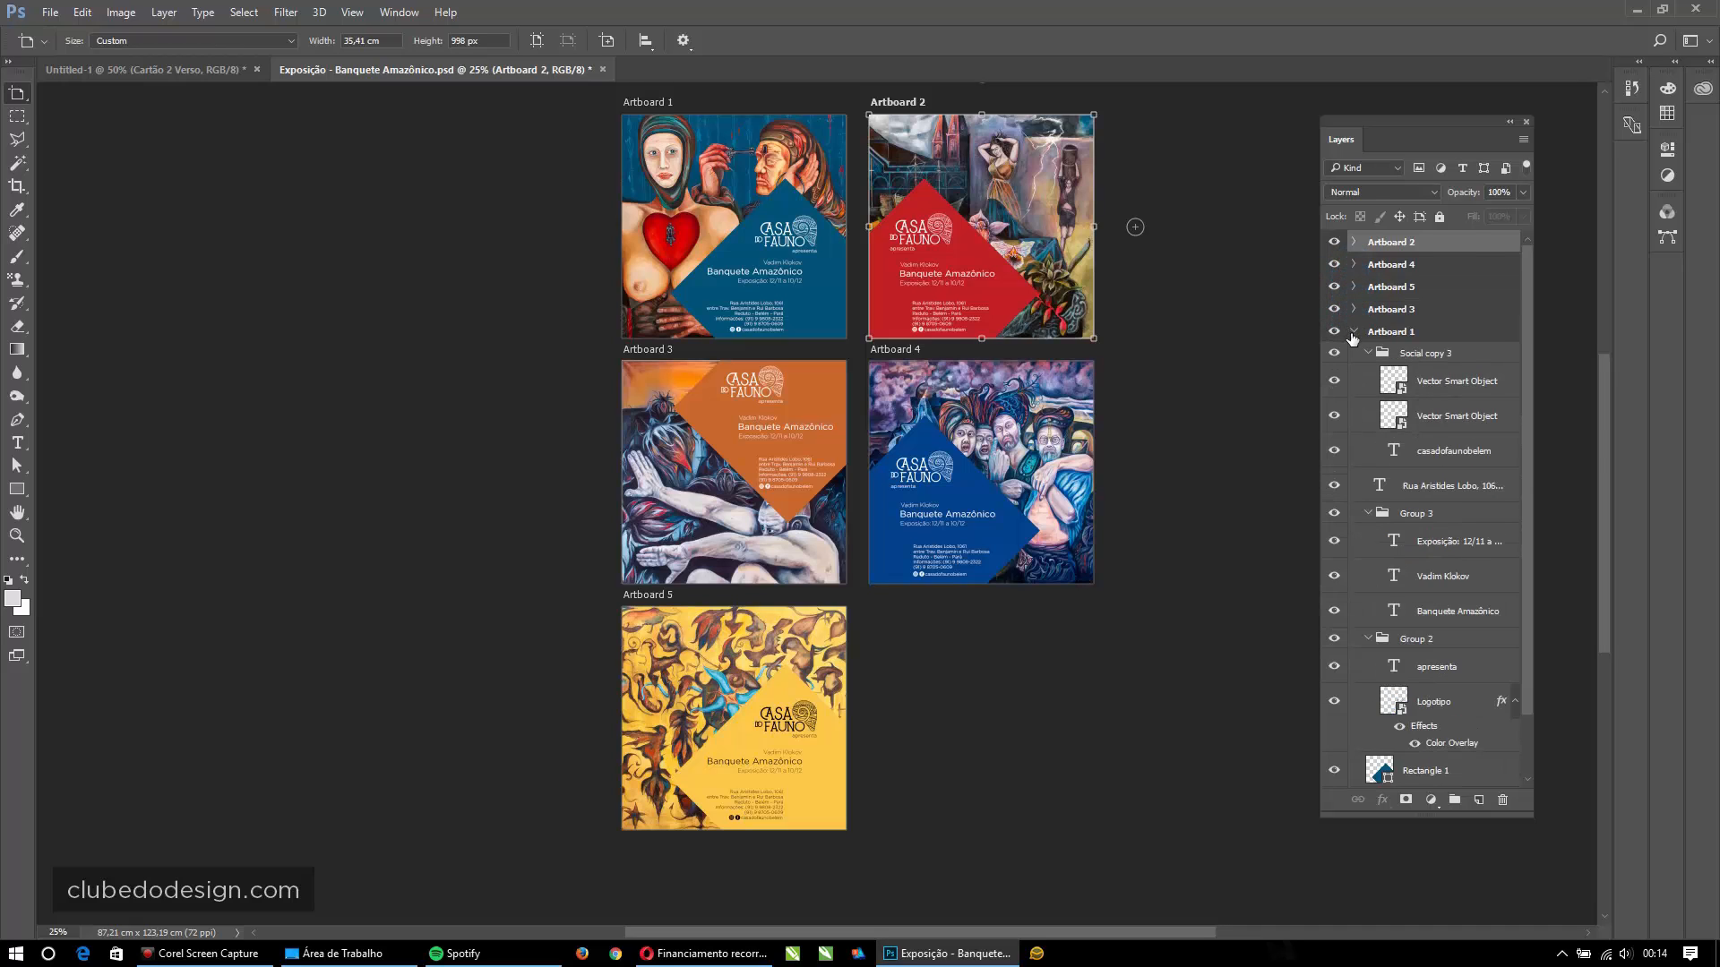
{"action": "left_click", "coordinate": [1353, 331]}
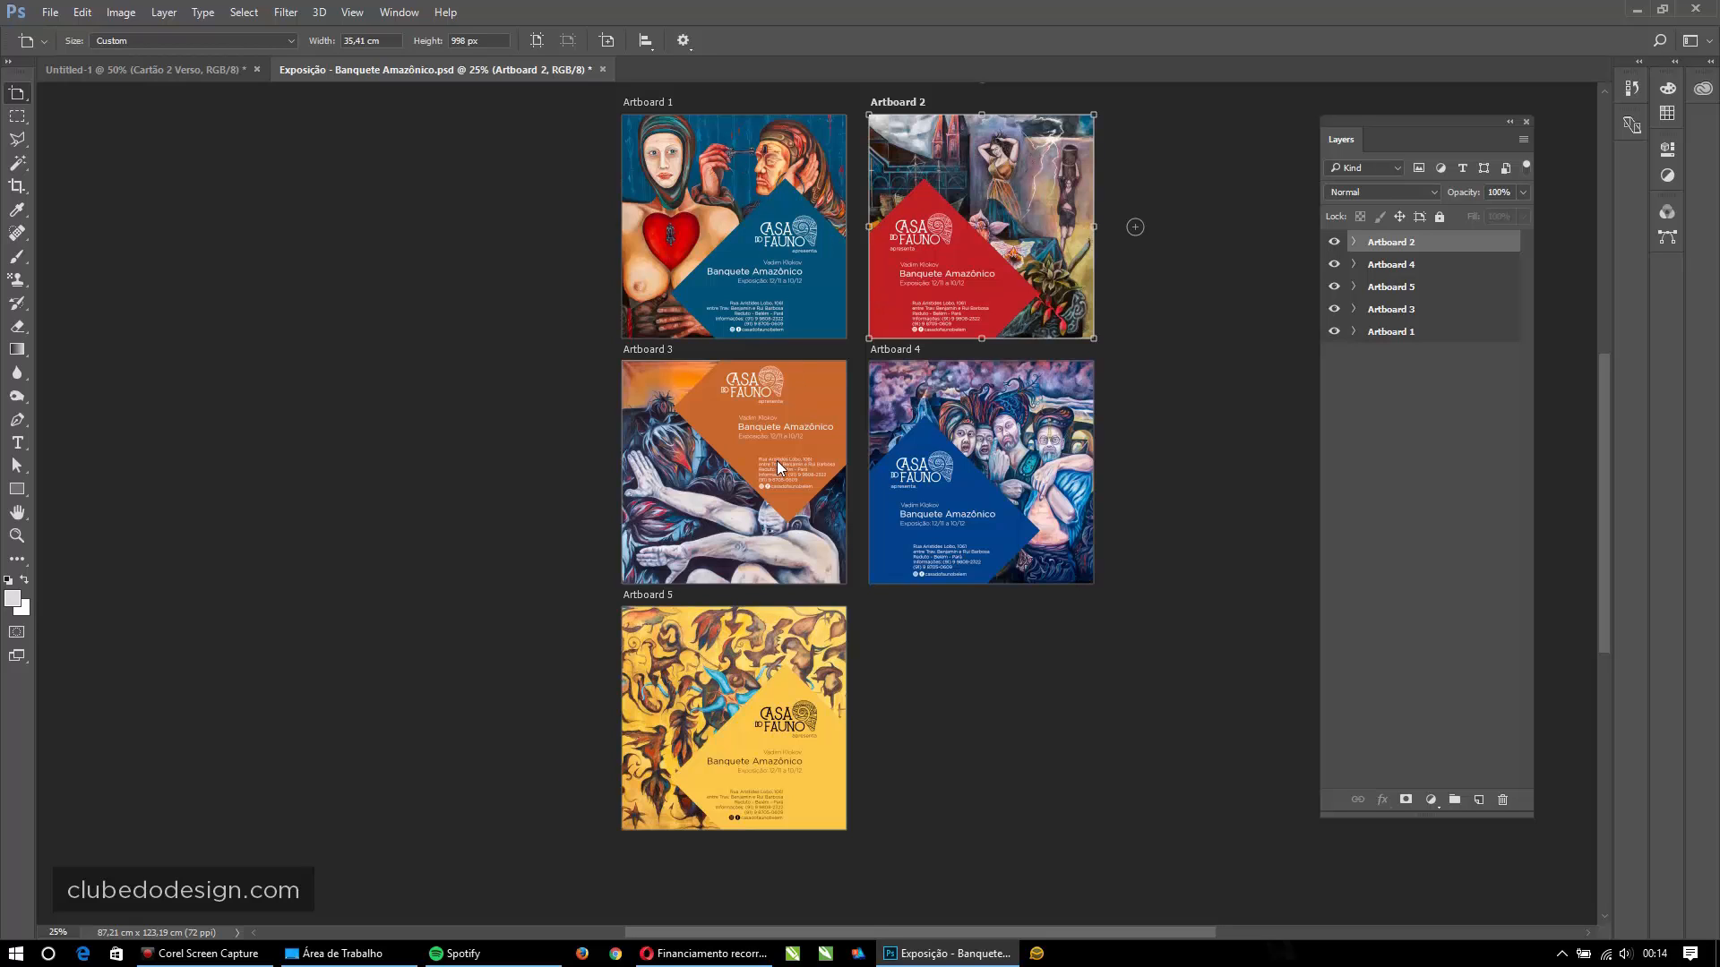
{"action": "left_click_drag", "start_coordinate": [1451, 333], "coordinate": [1411, 238]}
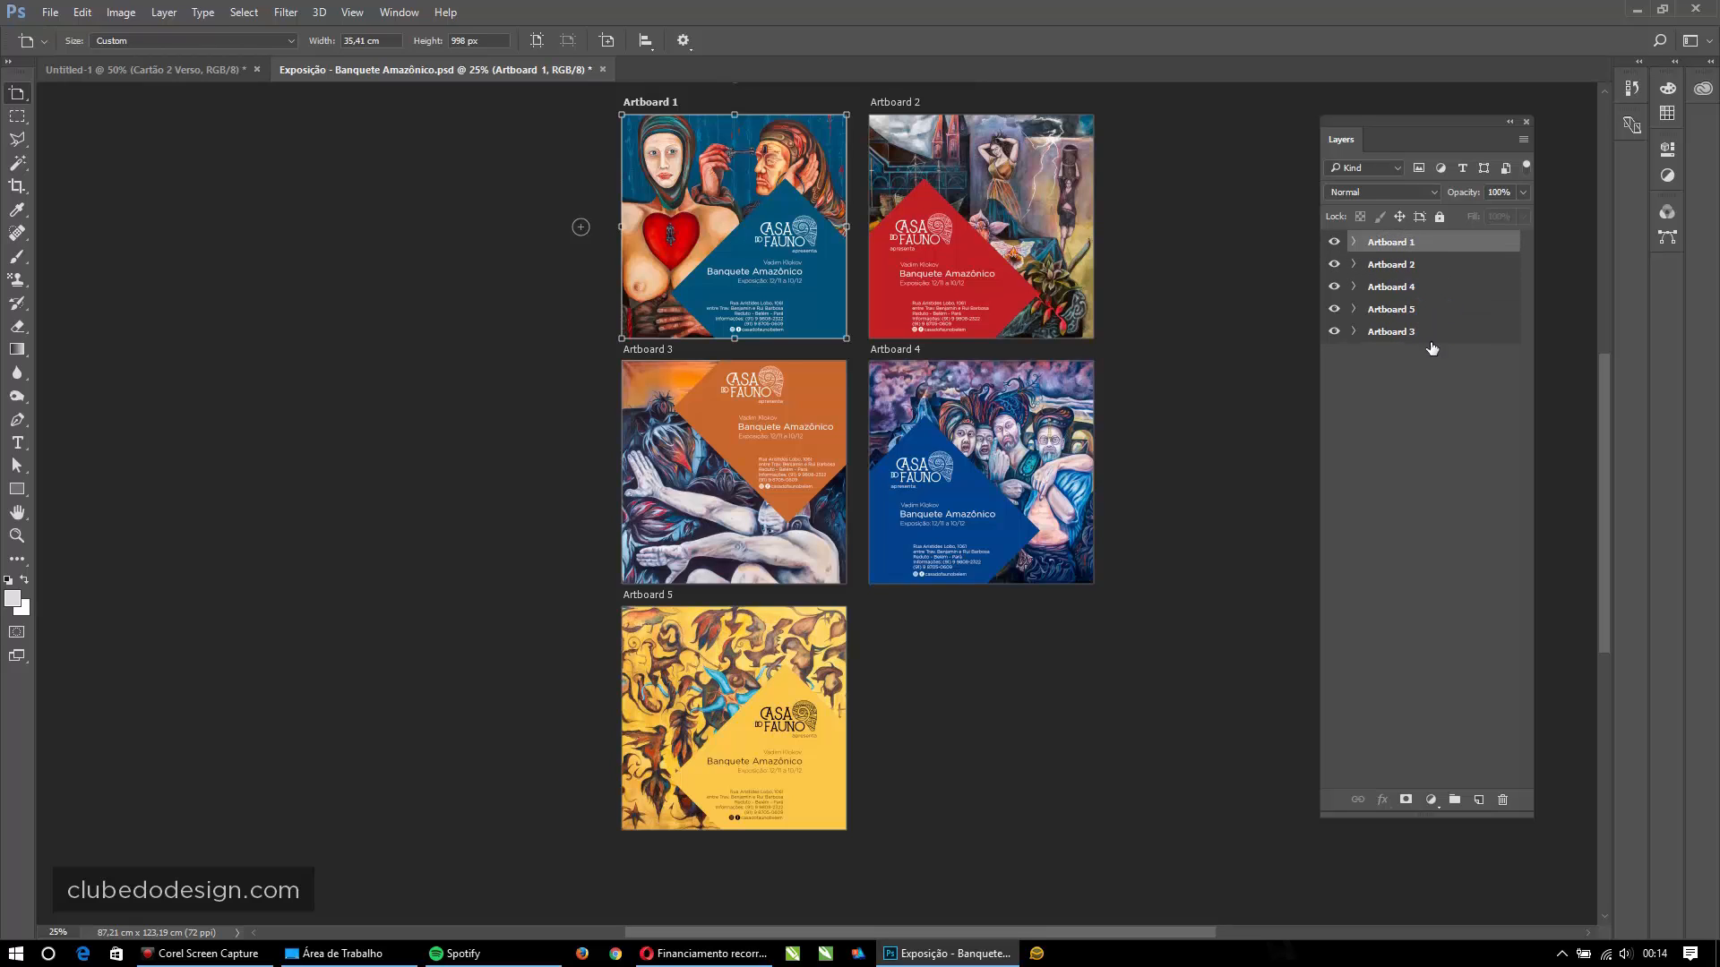
{"action": "mouse_move", "coordinate": [1422, 313]}
{"action": "left_mouse_down"}
{"action": "mouse_move", "coordinate": [1416, 334]}
{"action": "mouse_move", "coordinate": [1415, 287]}
{"action": "left_mouse_up"}
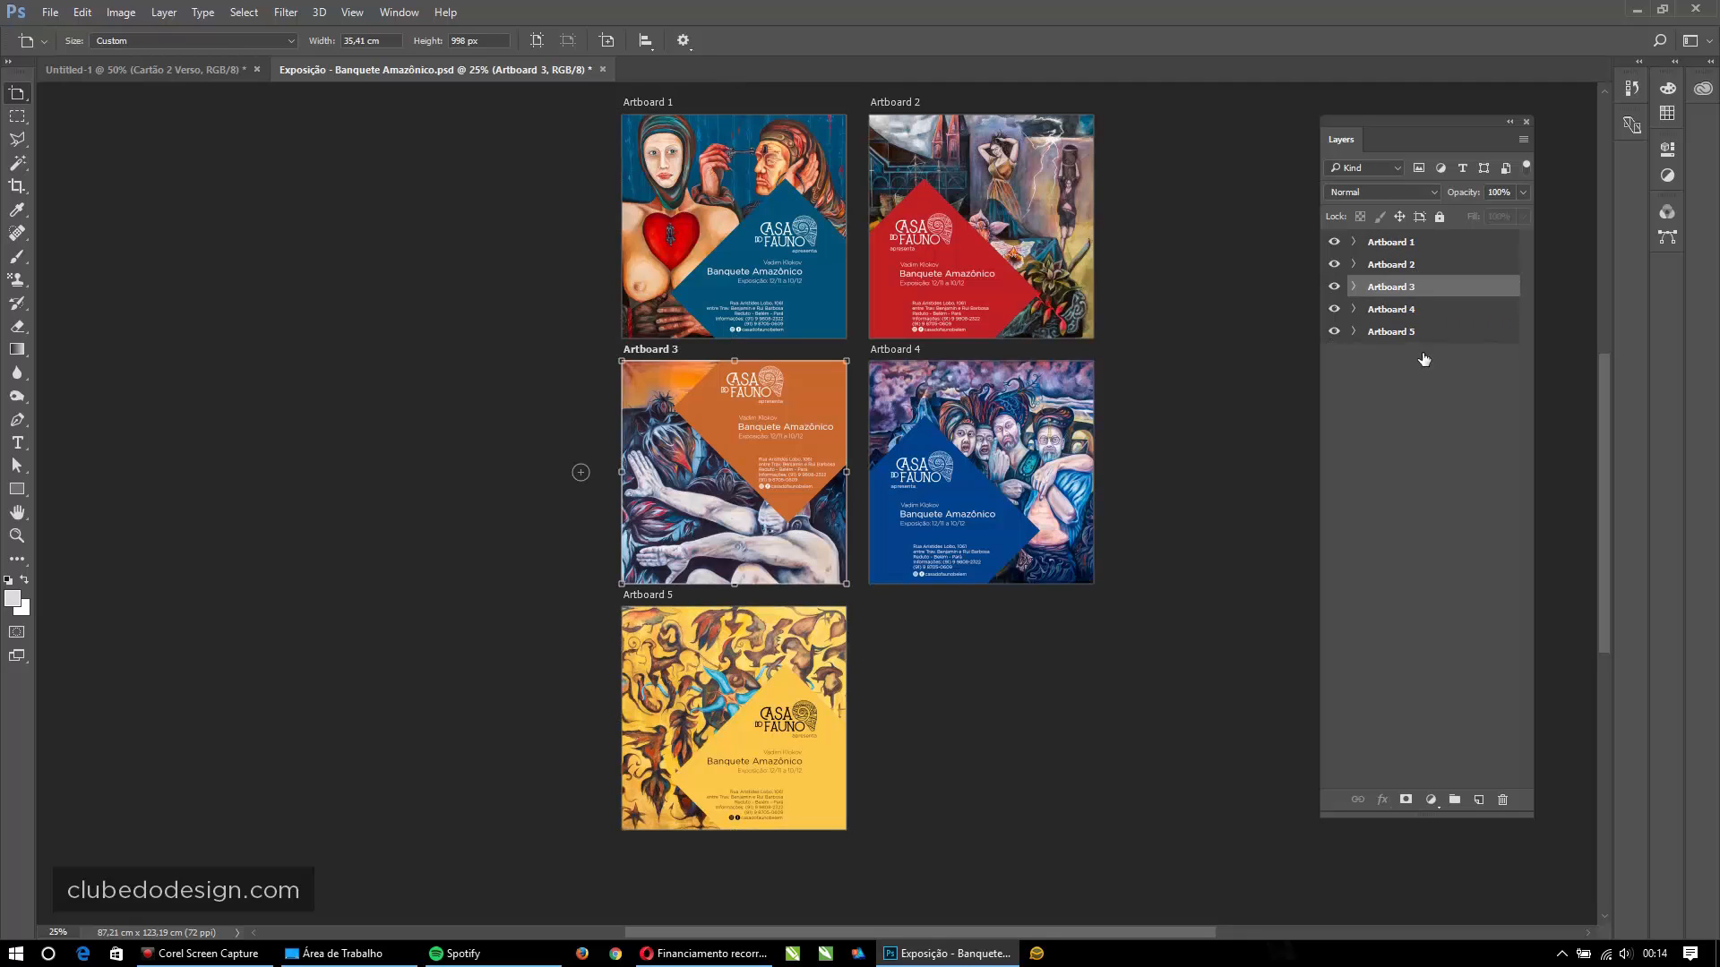
- Start an Artboards to Files export with Artboard 1 selected and set the destination folder to Área de Trabalho
{"action": "left_click", "coordinate": [1442, 241]}
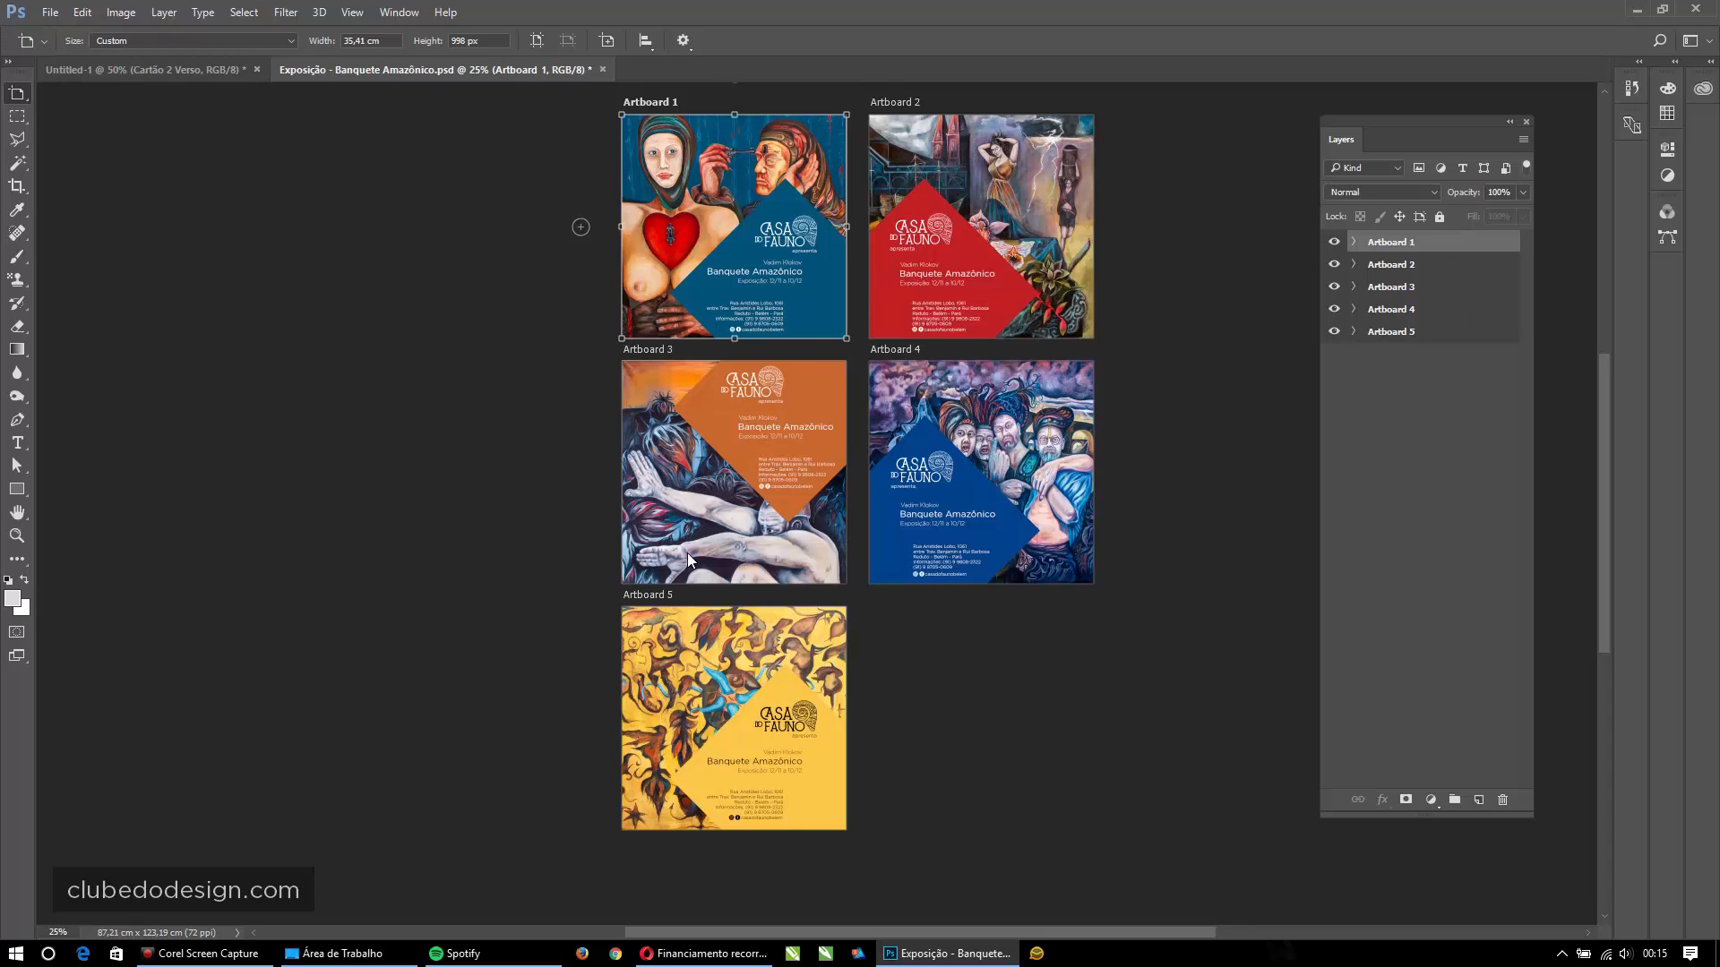
{"action": "left_click", "coordinate": [50, 13]}
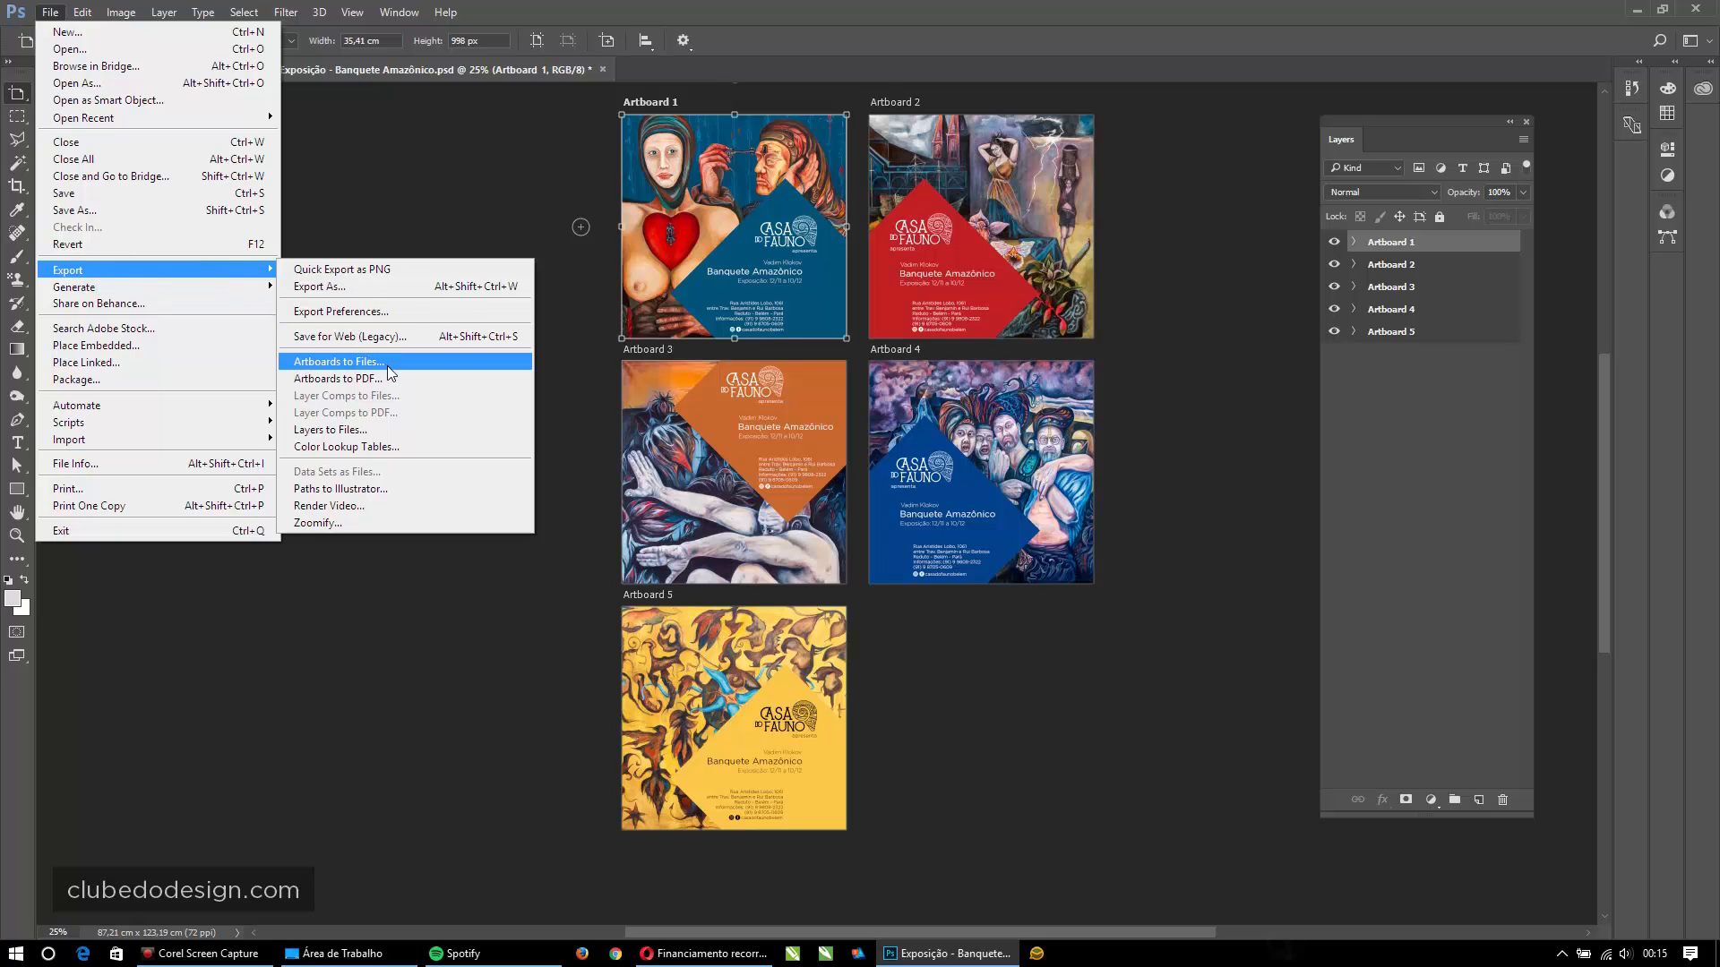
{"action": "left_click", "coordinate": [386, 366]}
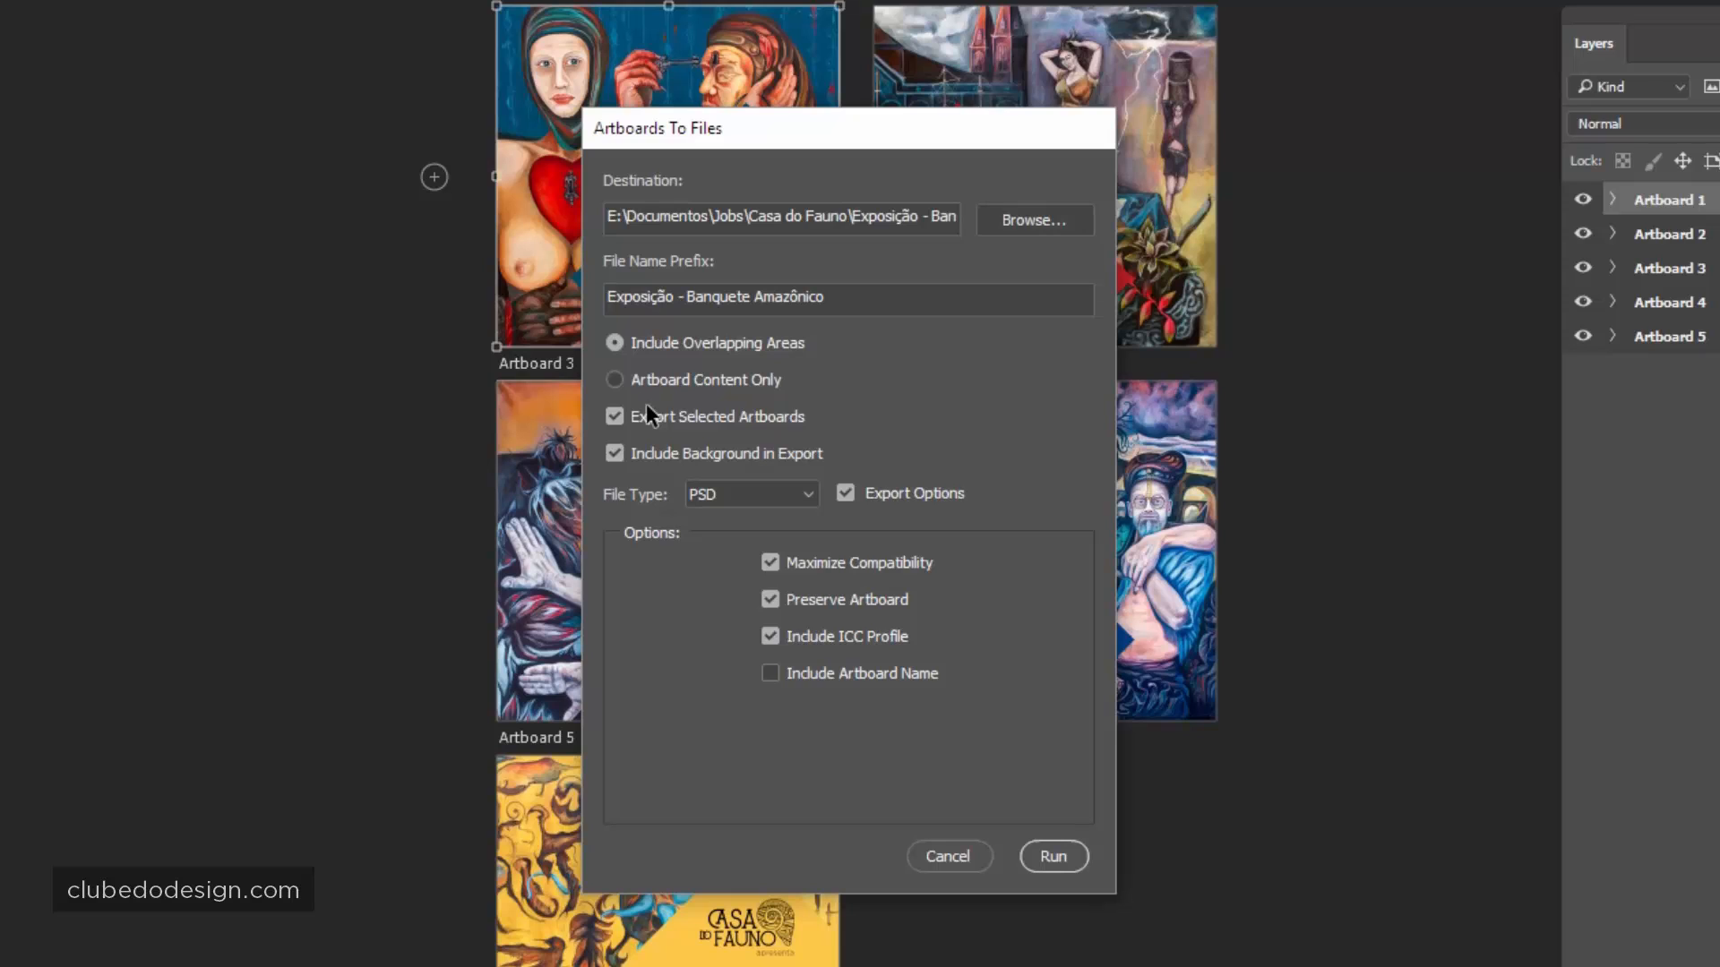
{"action": "left_click", "coordinate": [1009, 221]}
{"action": "left_click", "coordinate": [721, 458]}
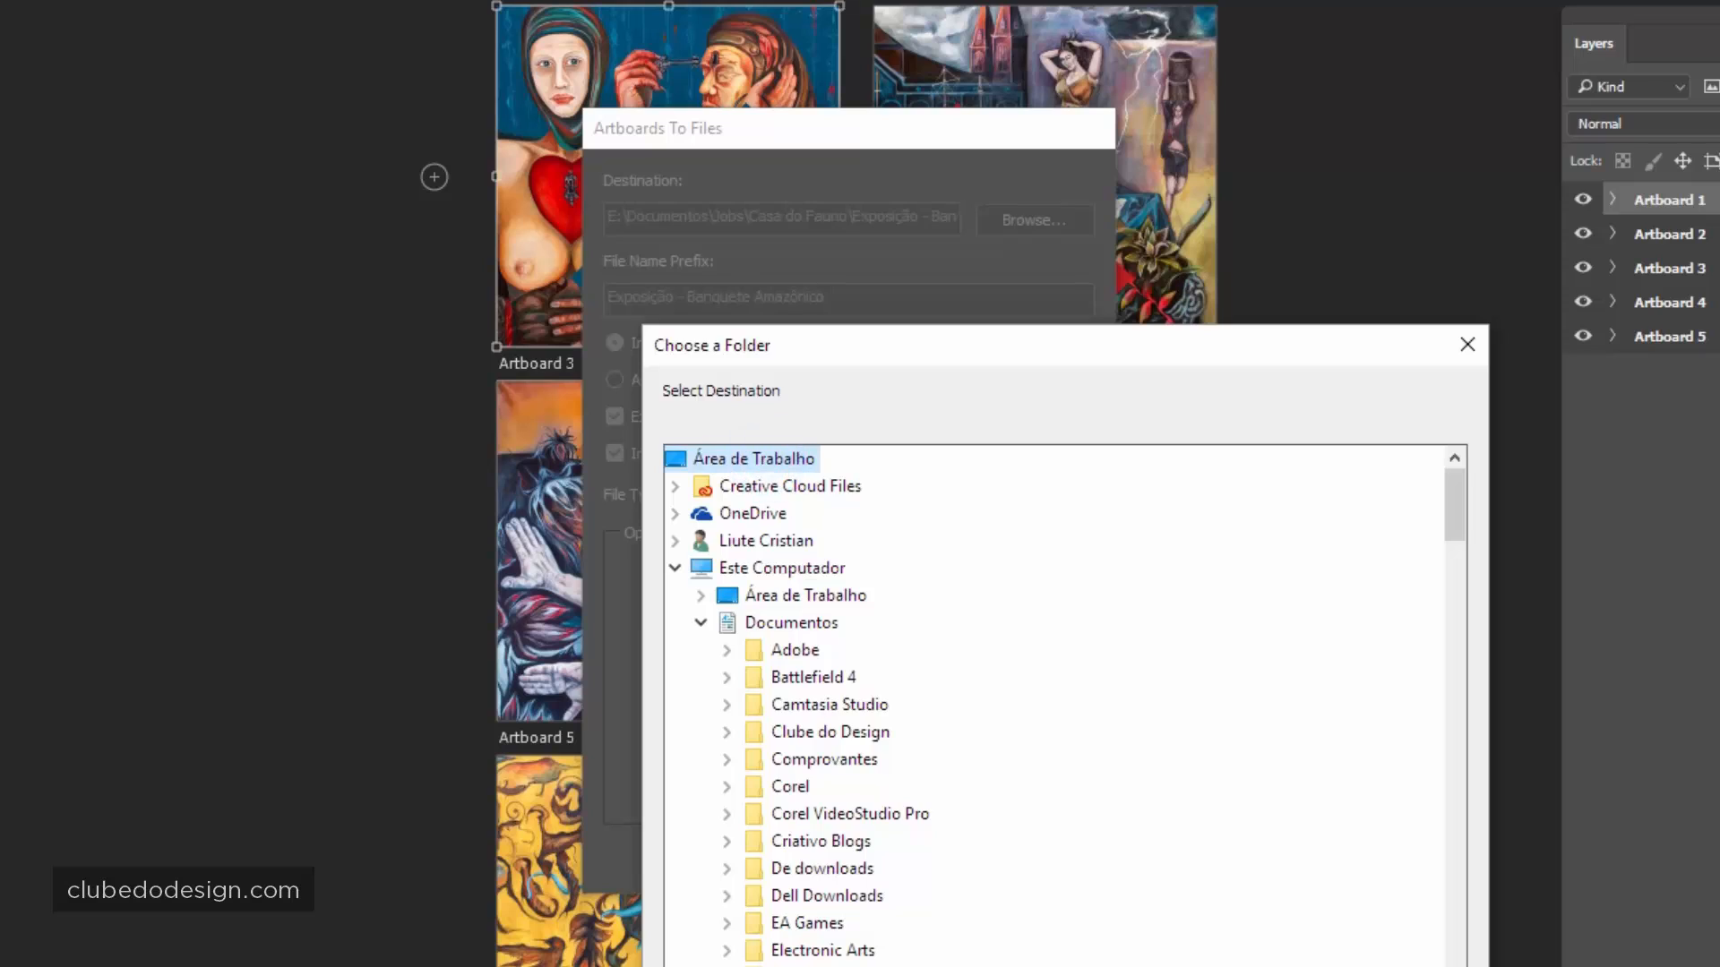
{"action": "key", "text": "Return"}
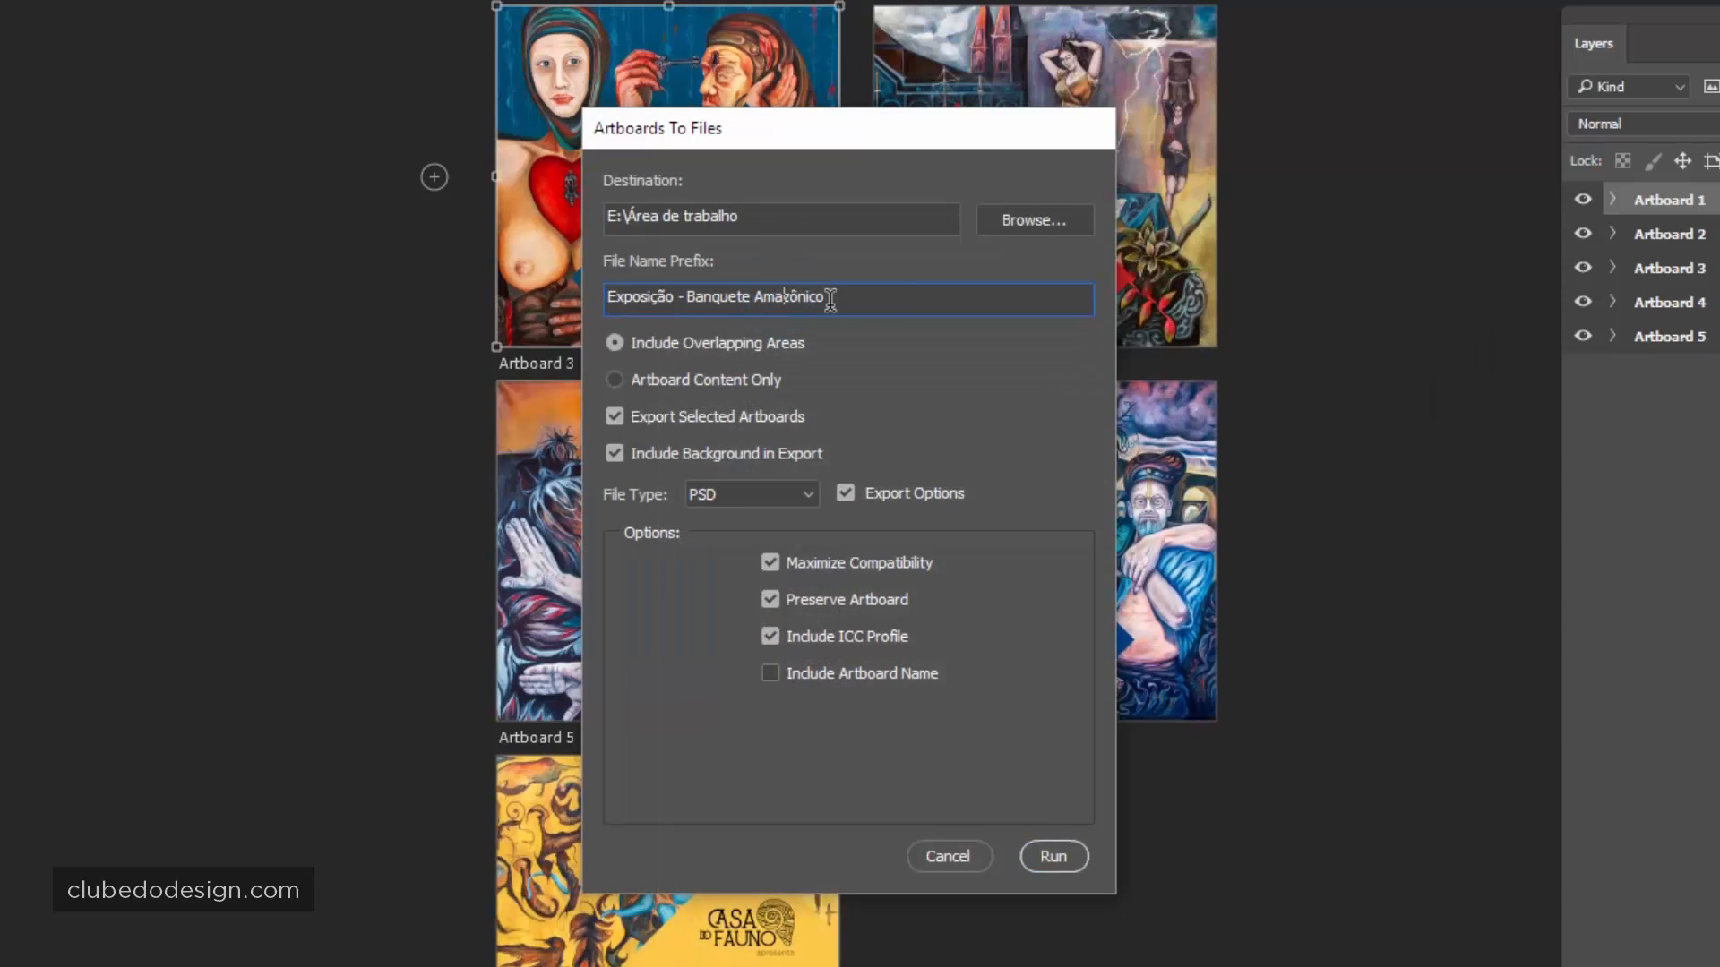
- Set the export to Artboard Content Only, turn off Export Selected Artboards and choose PNG-8 as the file type
{"action": "left_click", "coordinate": [869, 295]}
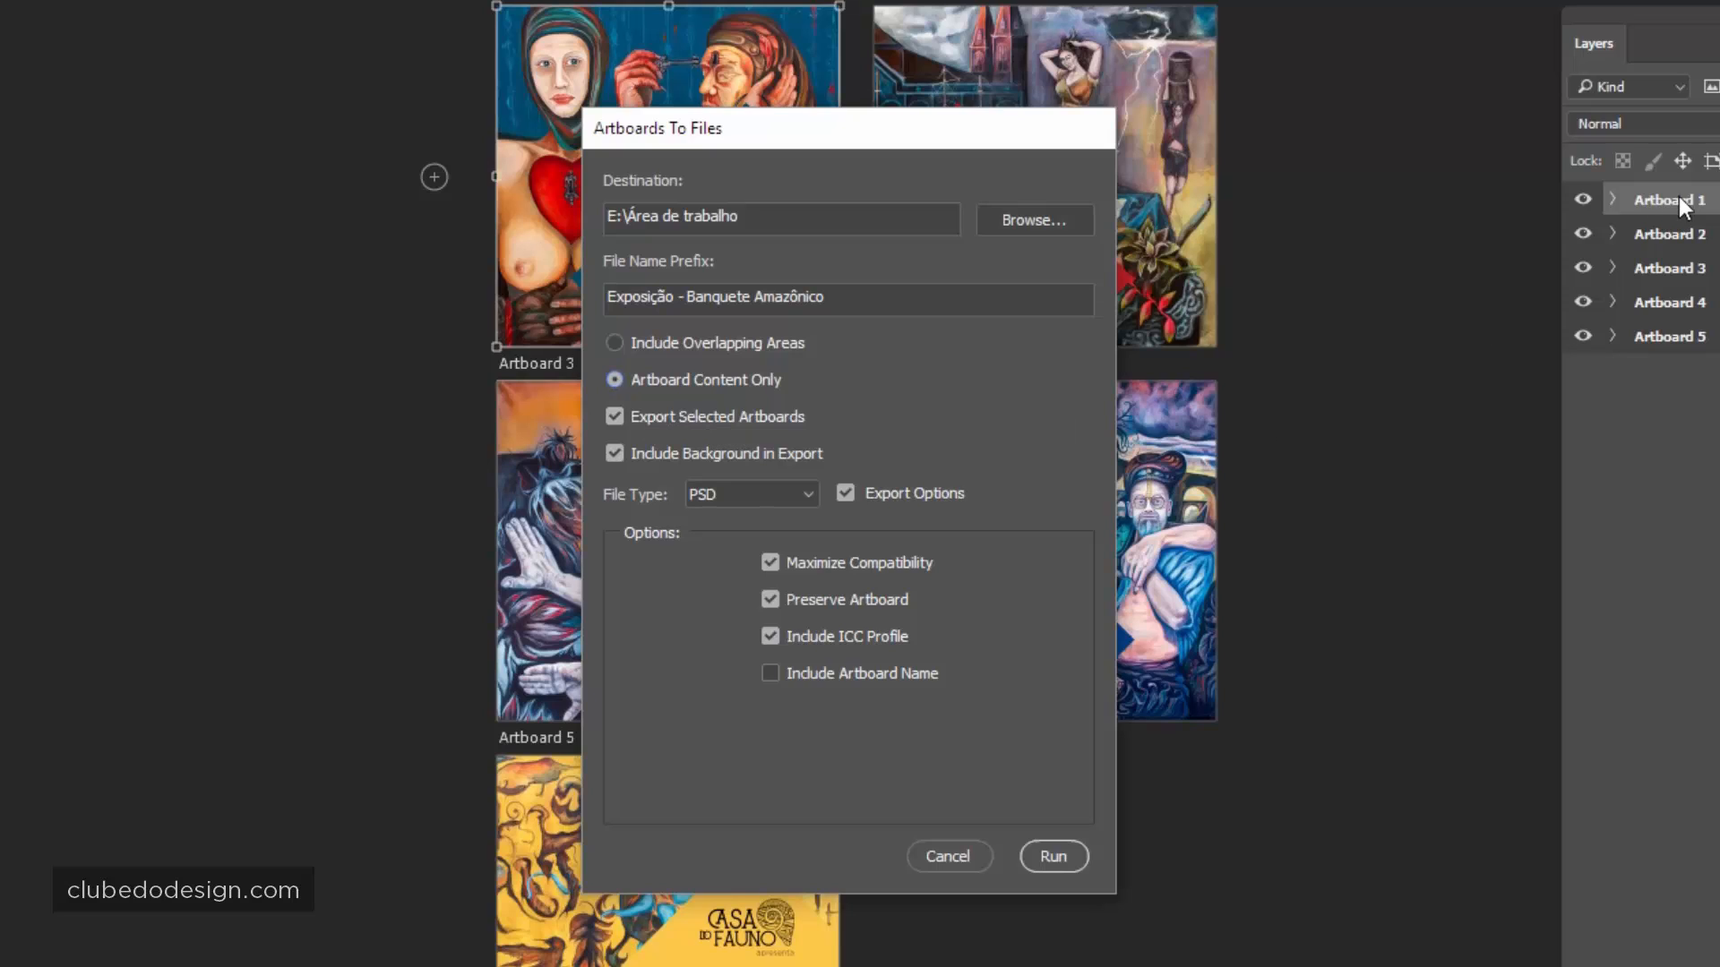
{"action": "left_click", "coordinate": [610, 417]}
{"action": "left_click", "coordinate": [771, 498]}
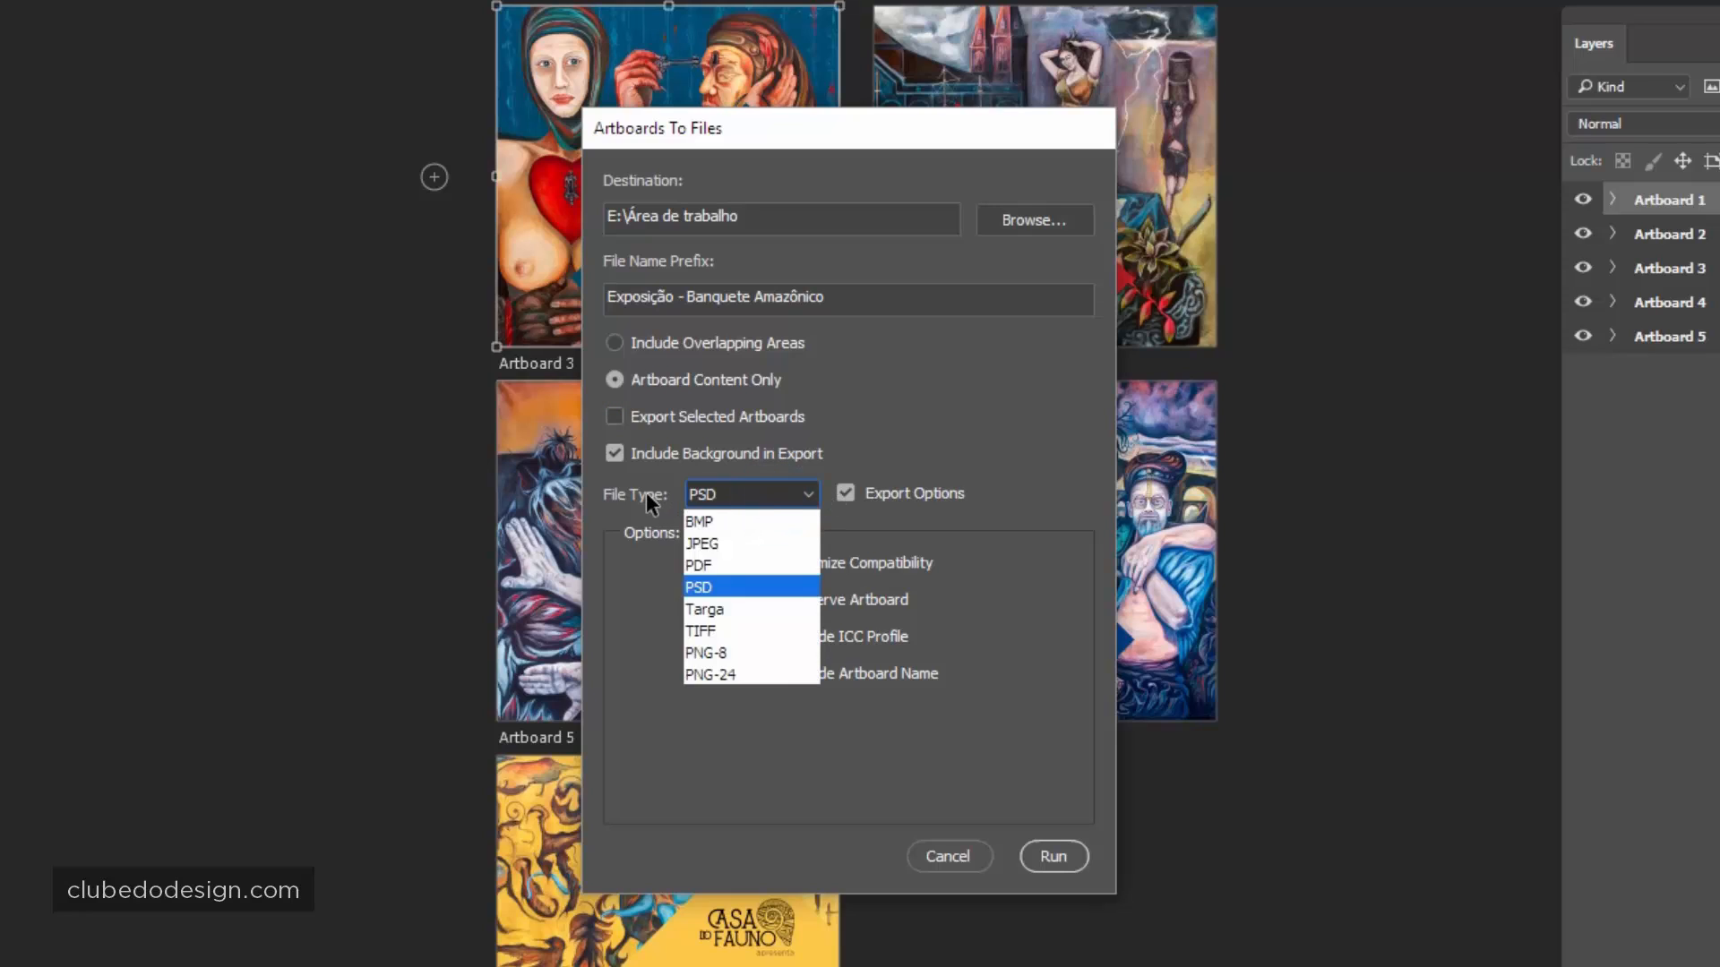
{"action": "left_click", "coordinate": [647, 495]}
{"action": "left_click", "coordinate": [760, 496]}
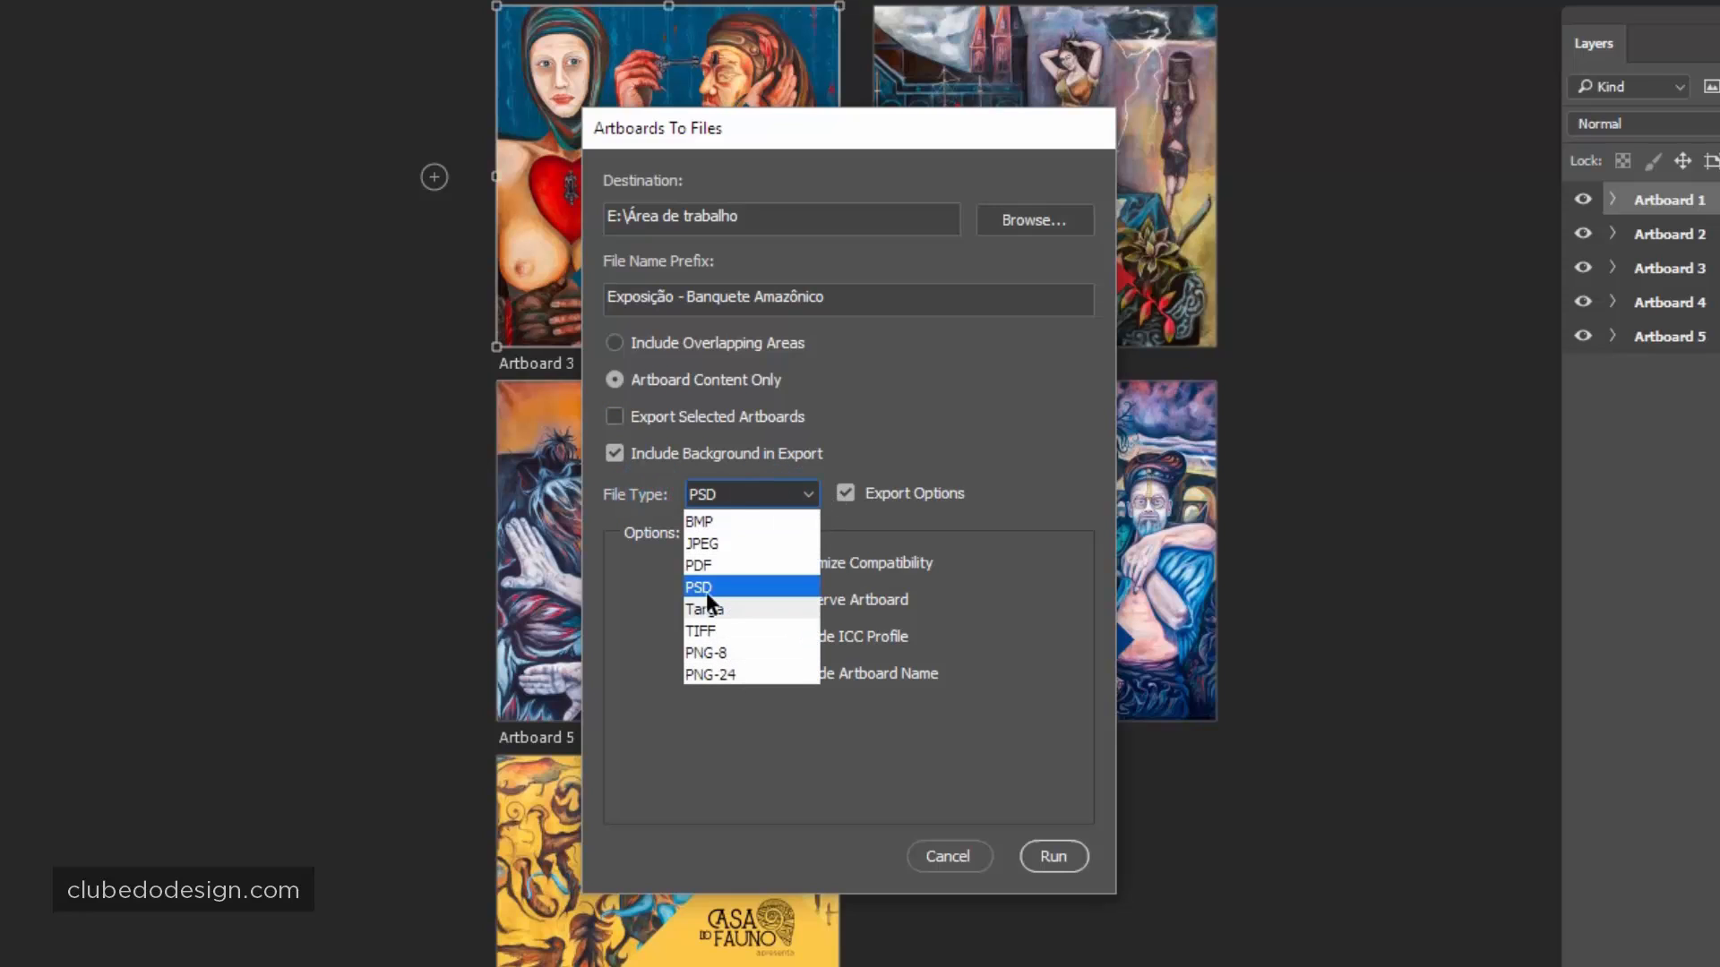
{"action": "left_click", "coordinate": [713, 543]}
{"action": "left_click", "coordinate": [774, 500]}
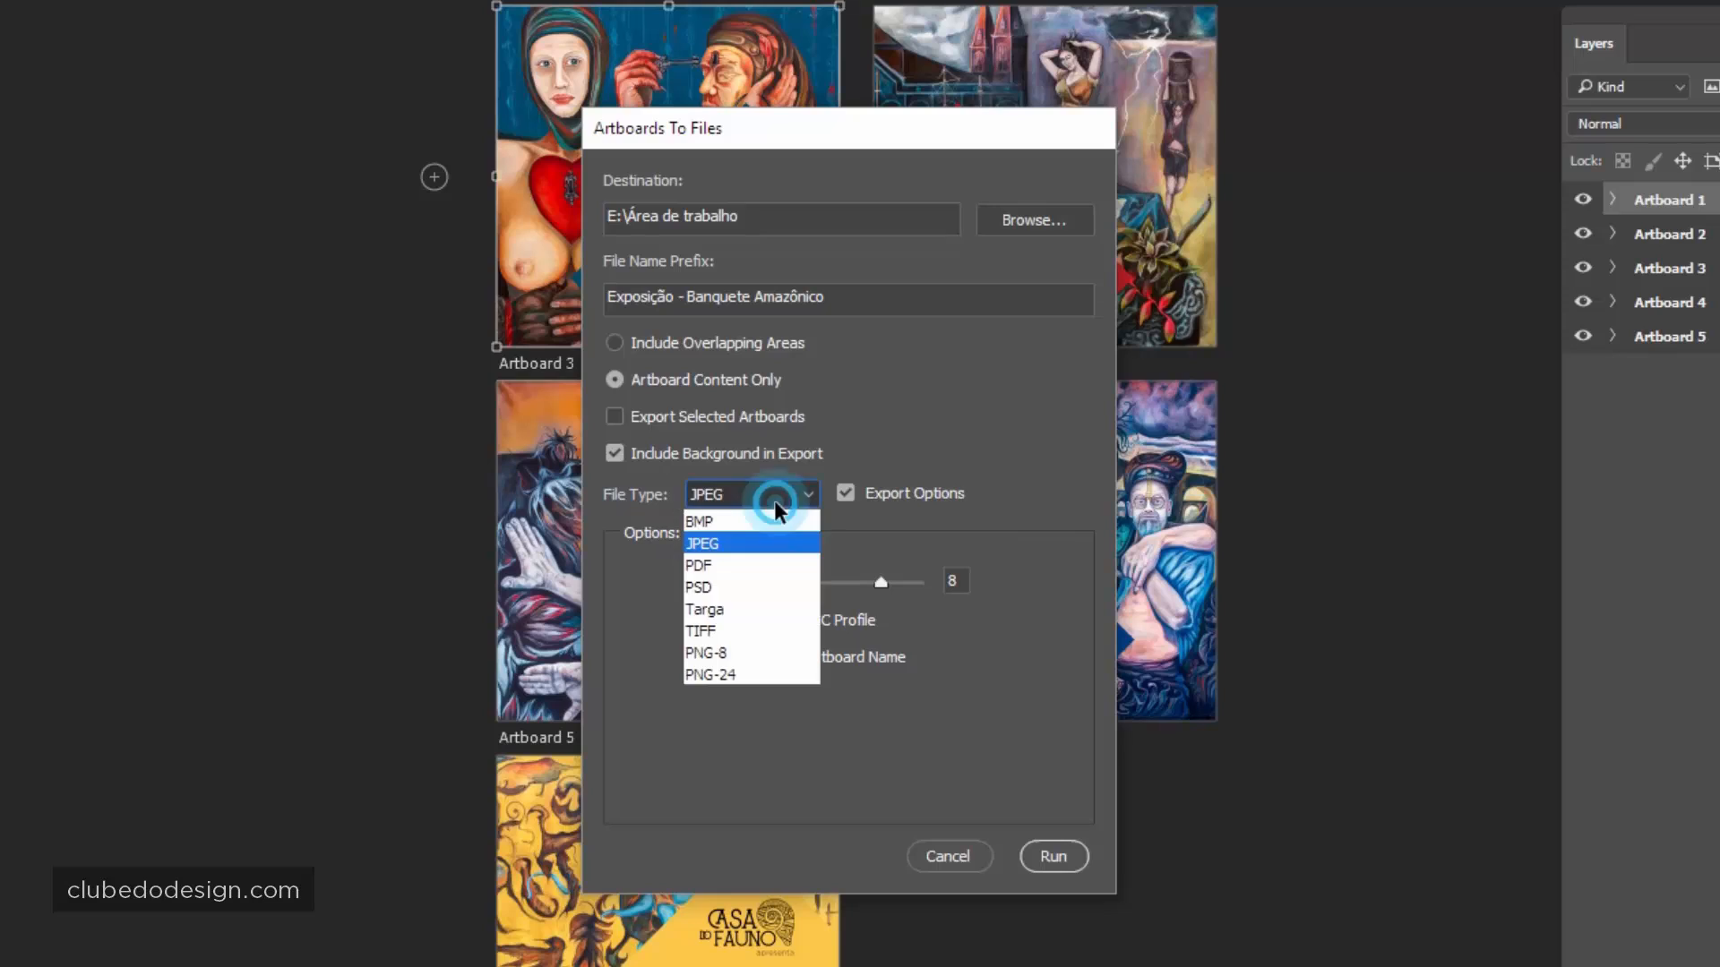
{"action": "left_click", "coordinate": [726, 642]}
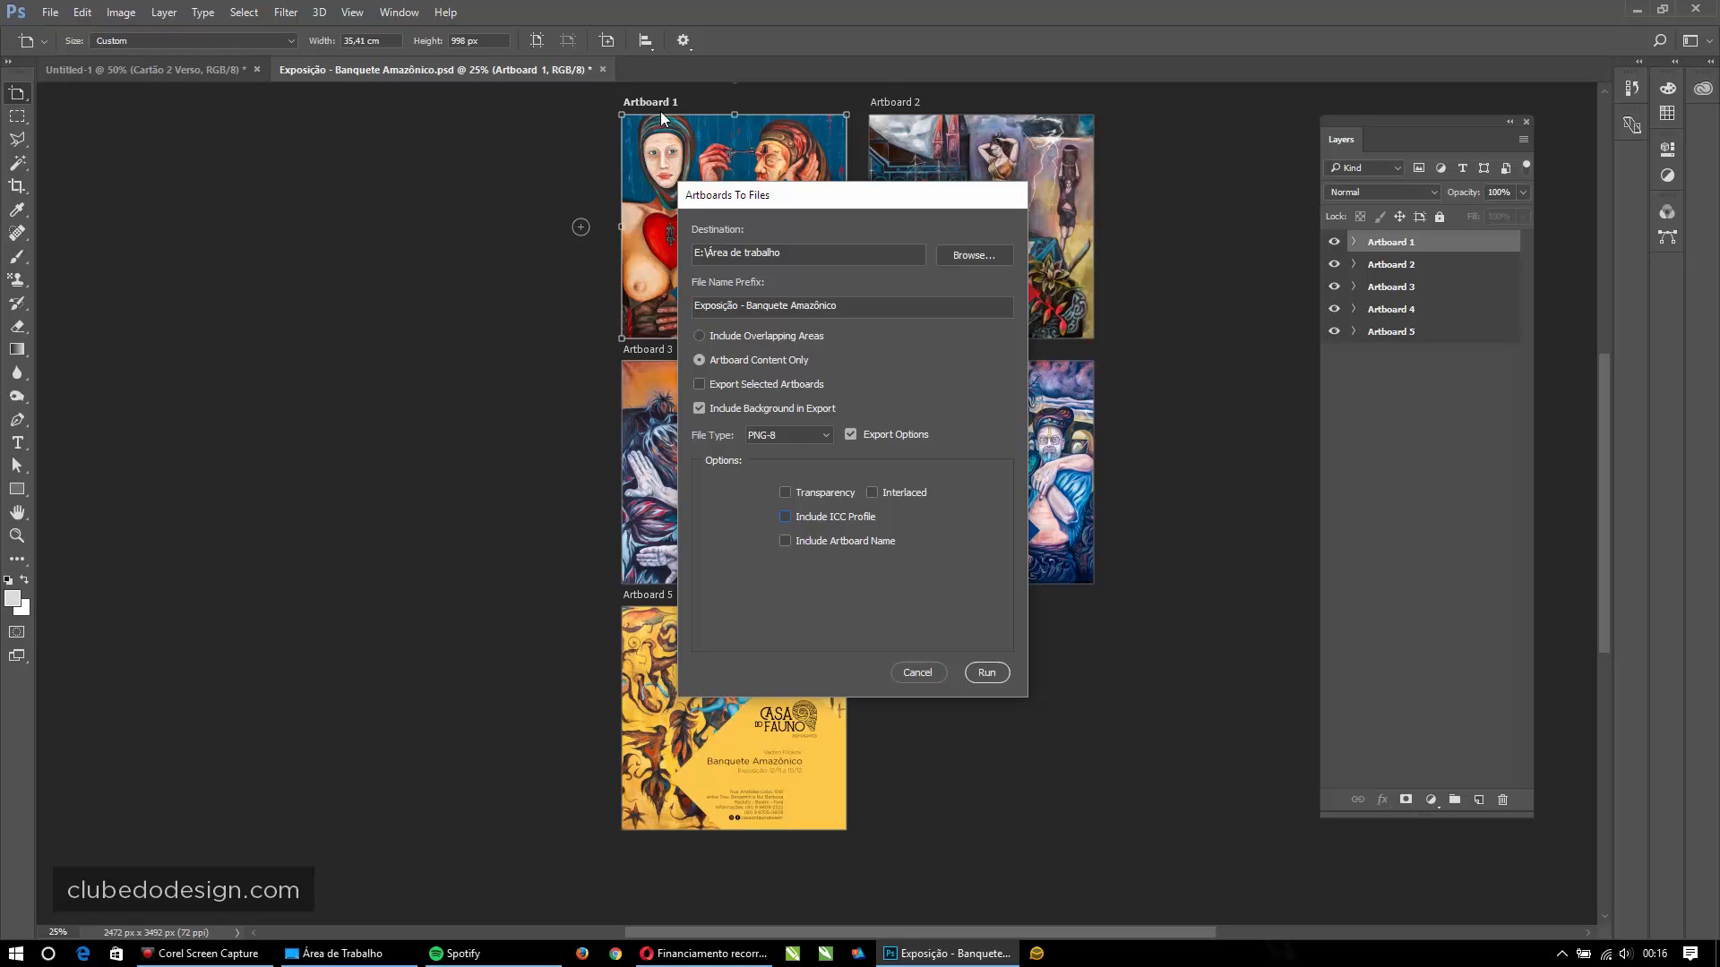
- Turn on Interlaced for the PNG-8 output, then run the Artboards to Files export through to completion
{"action": "left_click", "coordinate": [871, 492]}
{"action": "left_click", "coordinate": [986, 673]}
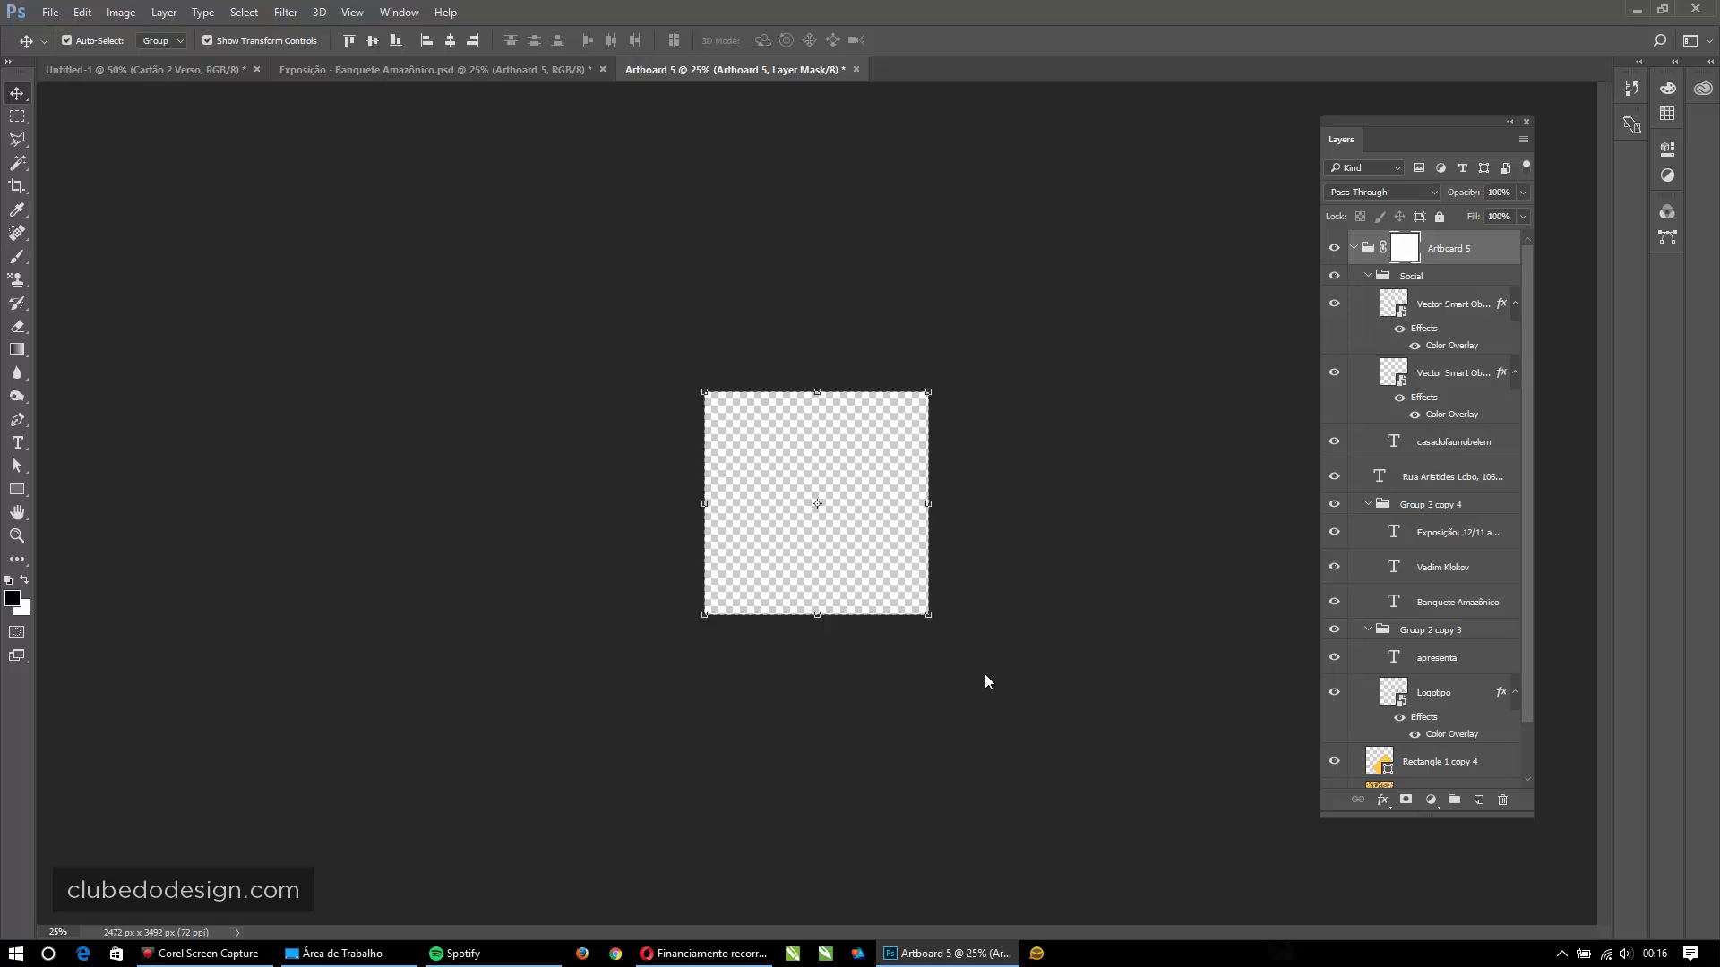
{"action": "key", "text": "ctrl+w"}
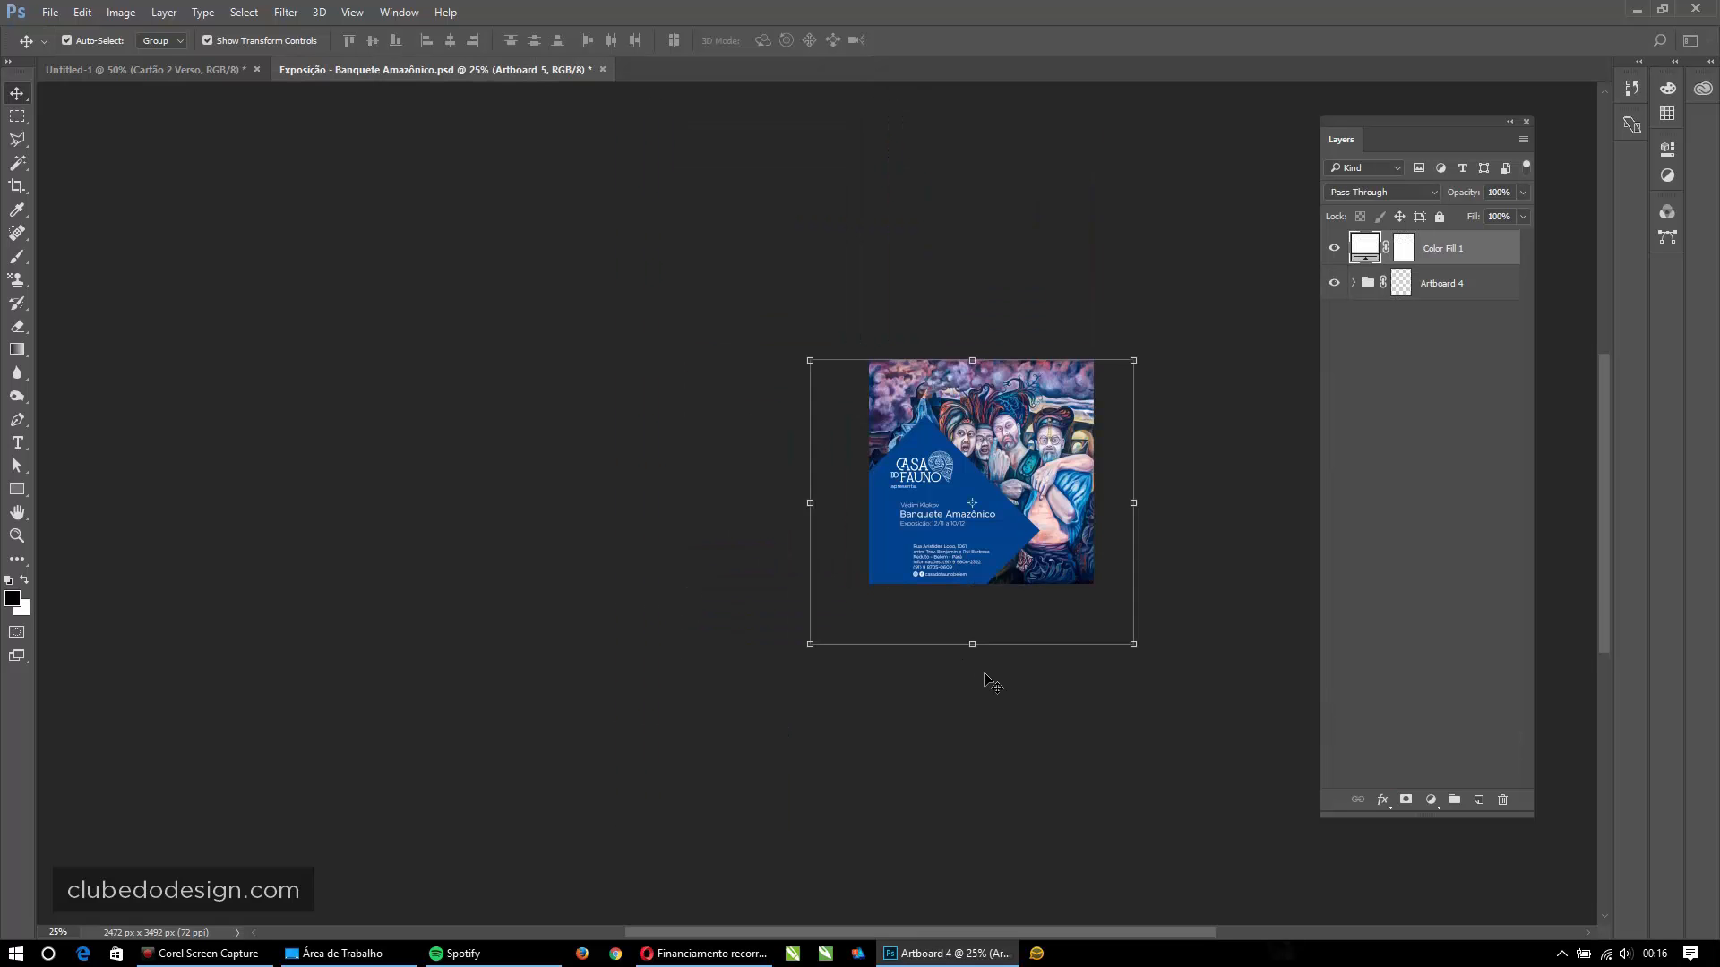
{"action": "key", "text": "Delete"}
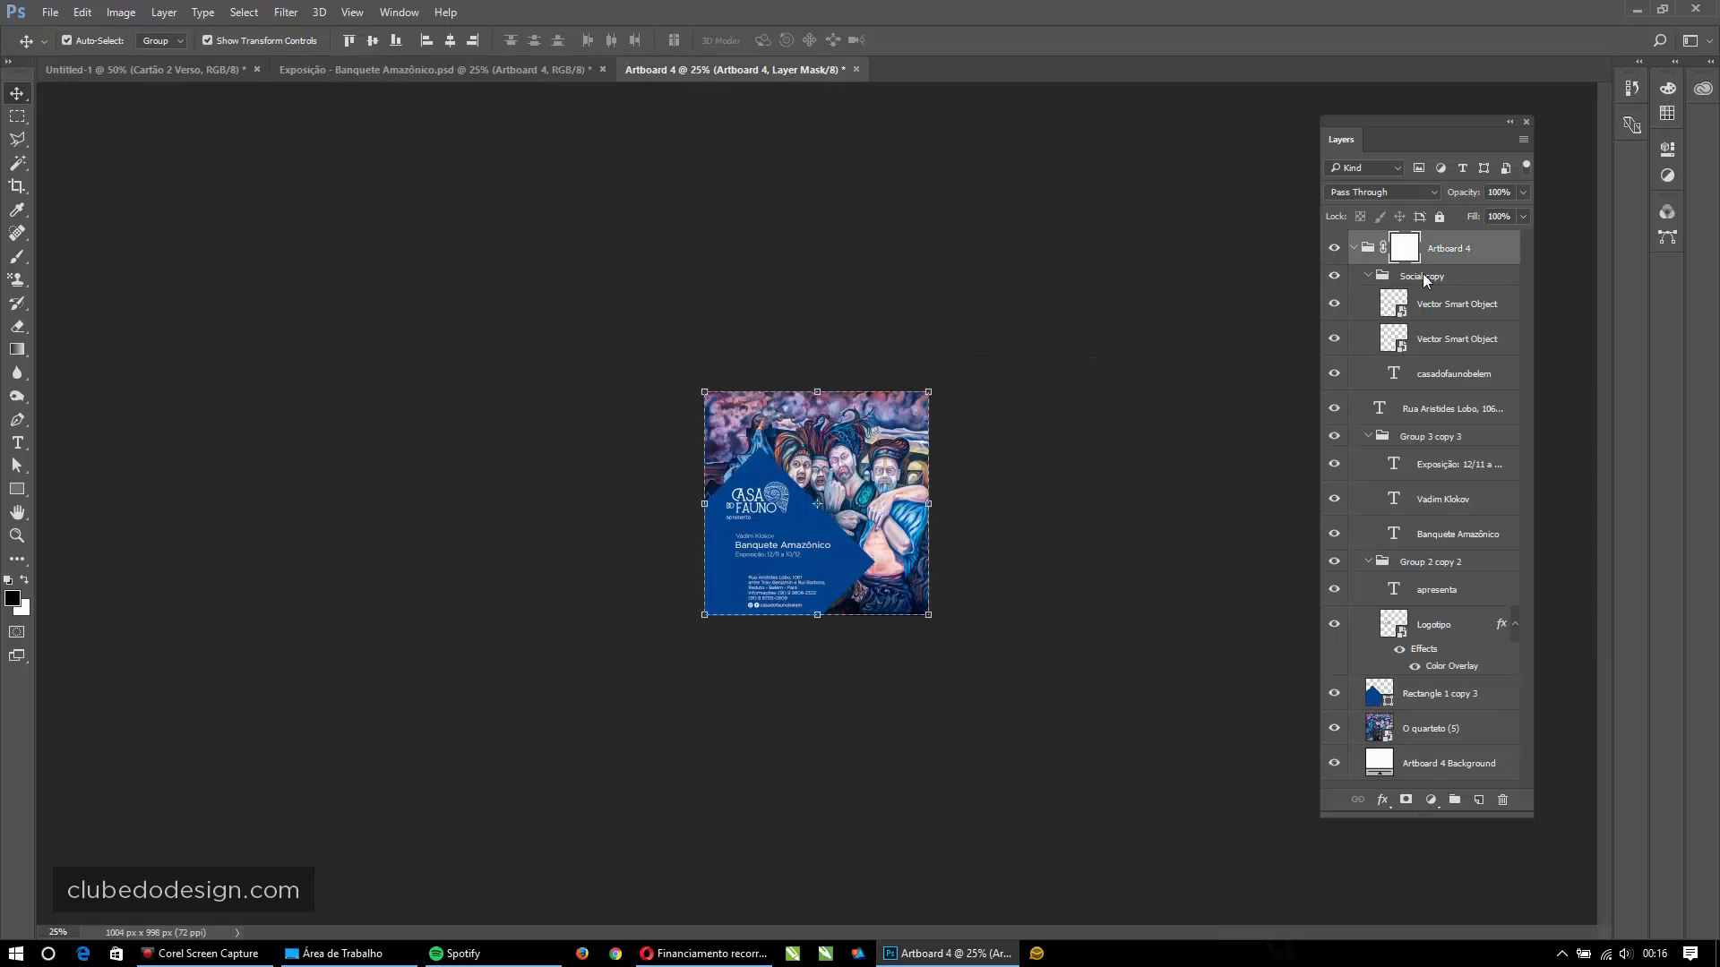
{"action": "key", "text": "ctrl+w"}
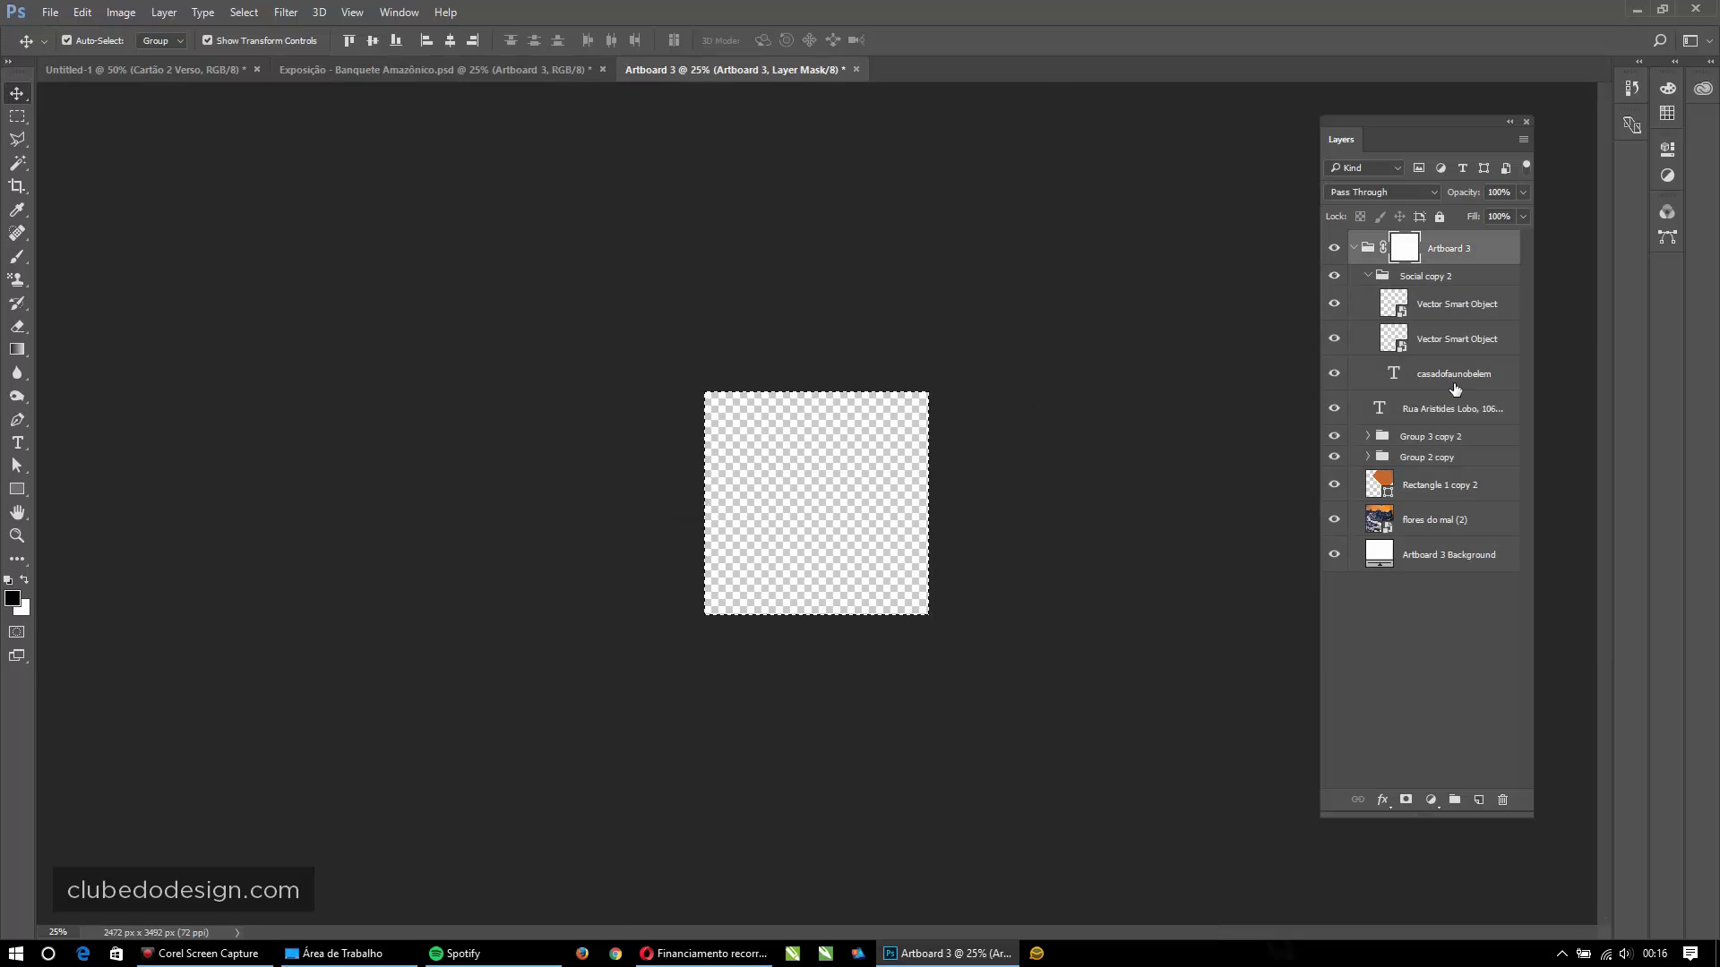
{"action": "key", "text": "ctrl+w"}
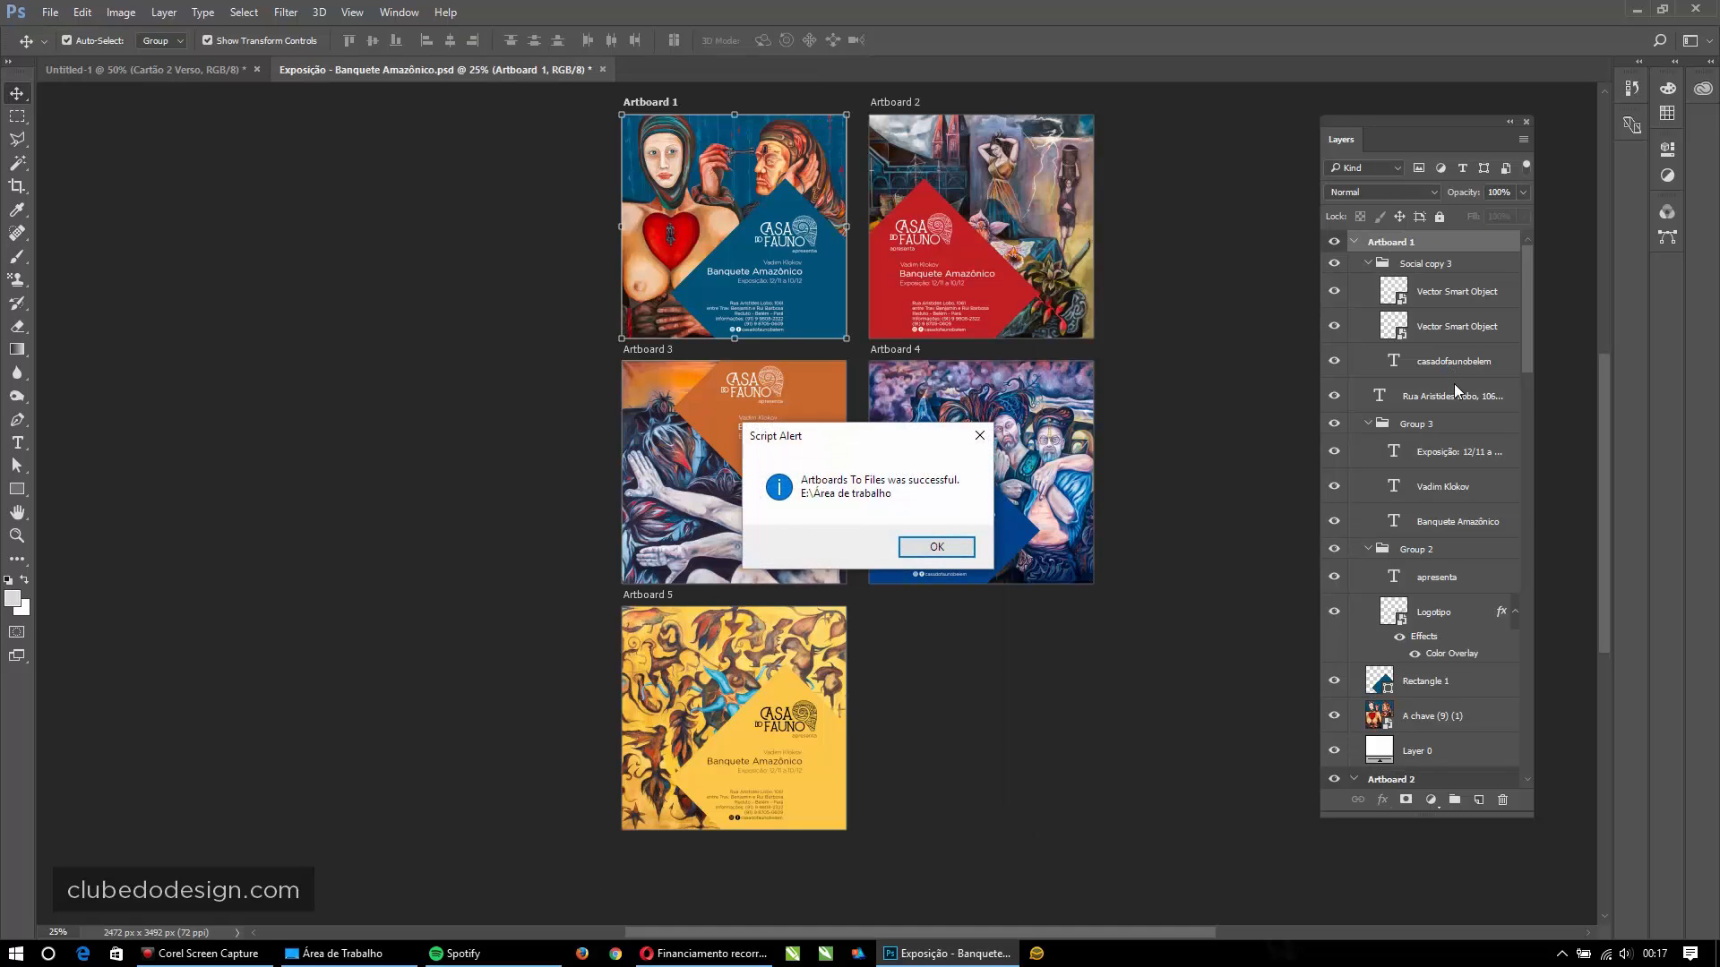
{"action": "left_click", "coordinate": [900, 537]}
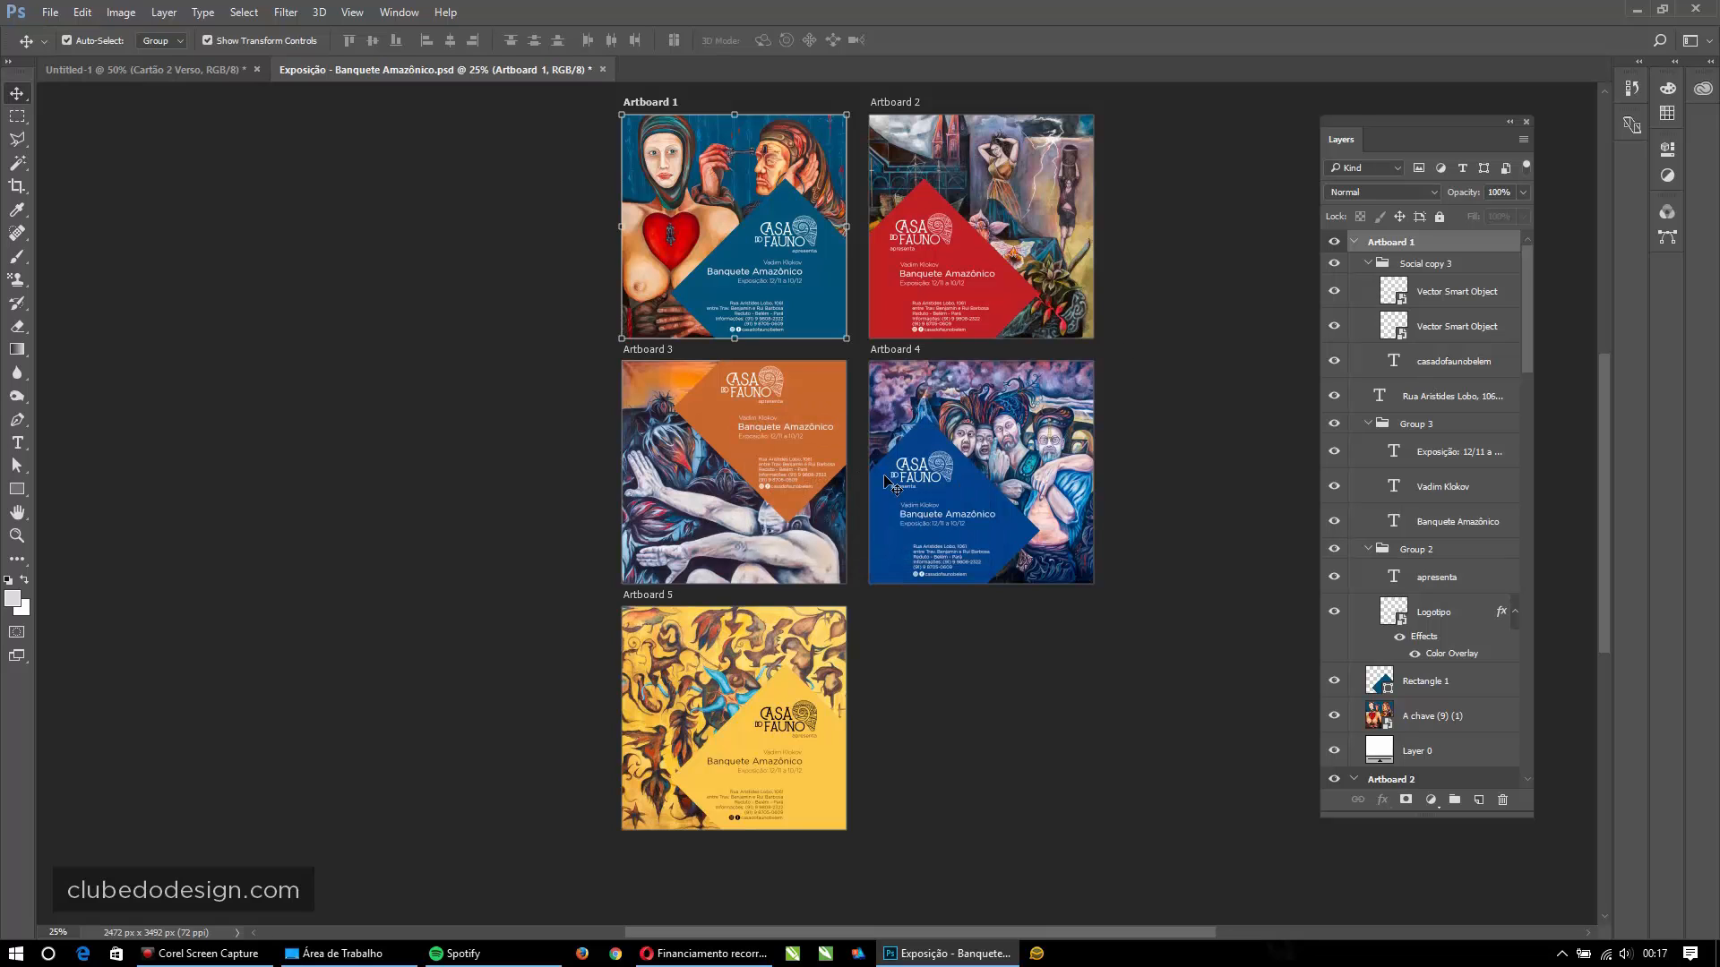
- Switch to the Área de Trabalho folder and look through the exported artboard PNG images, starting with Artboard 5
{"action": "left_click", "coordinate": [343, 953]}
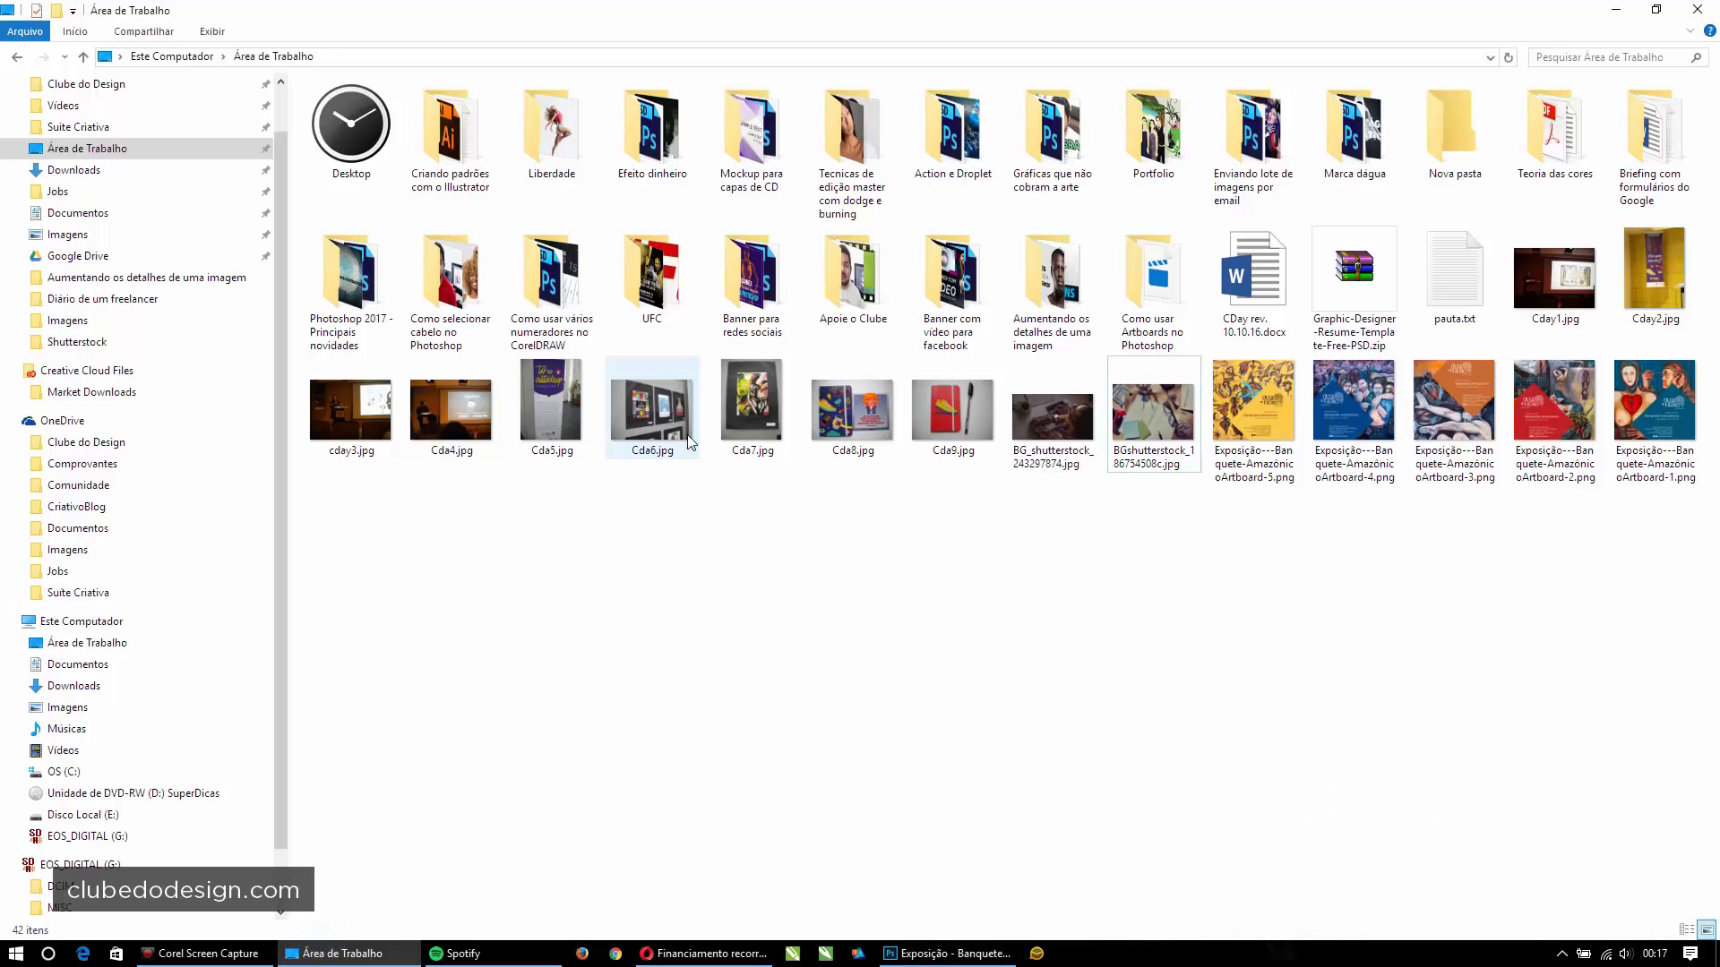
{"action": "left_click", "coordinate": [1290, 405]}
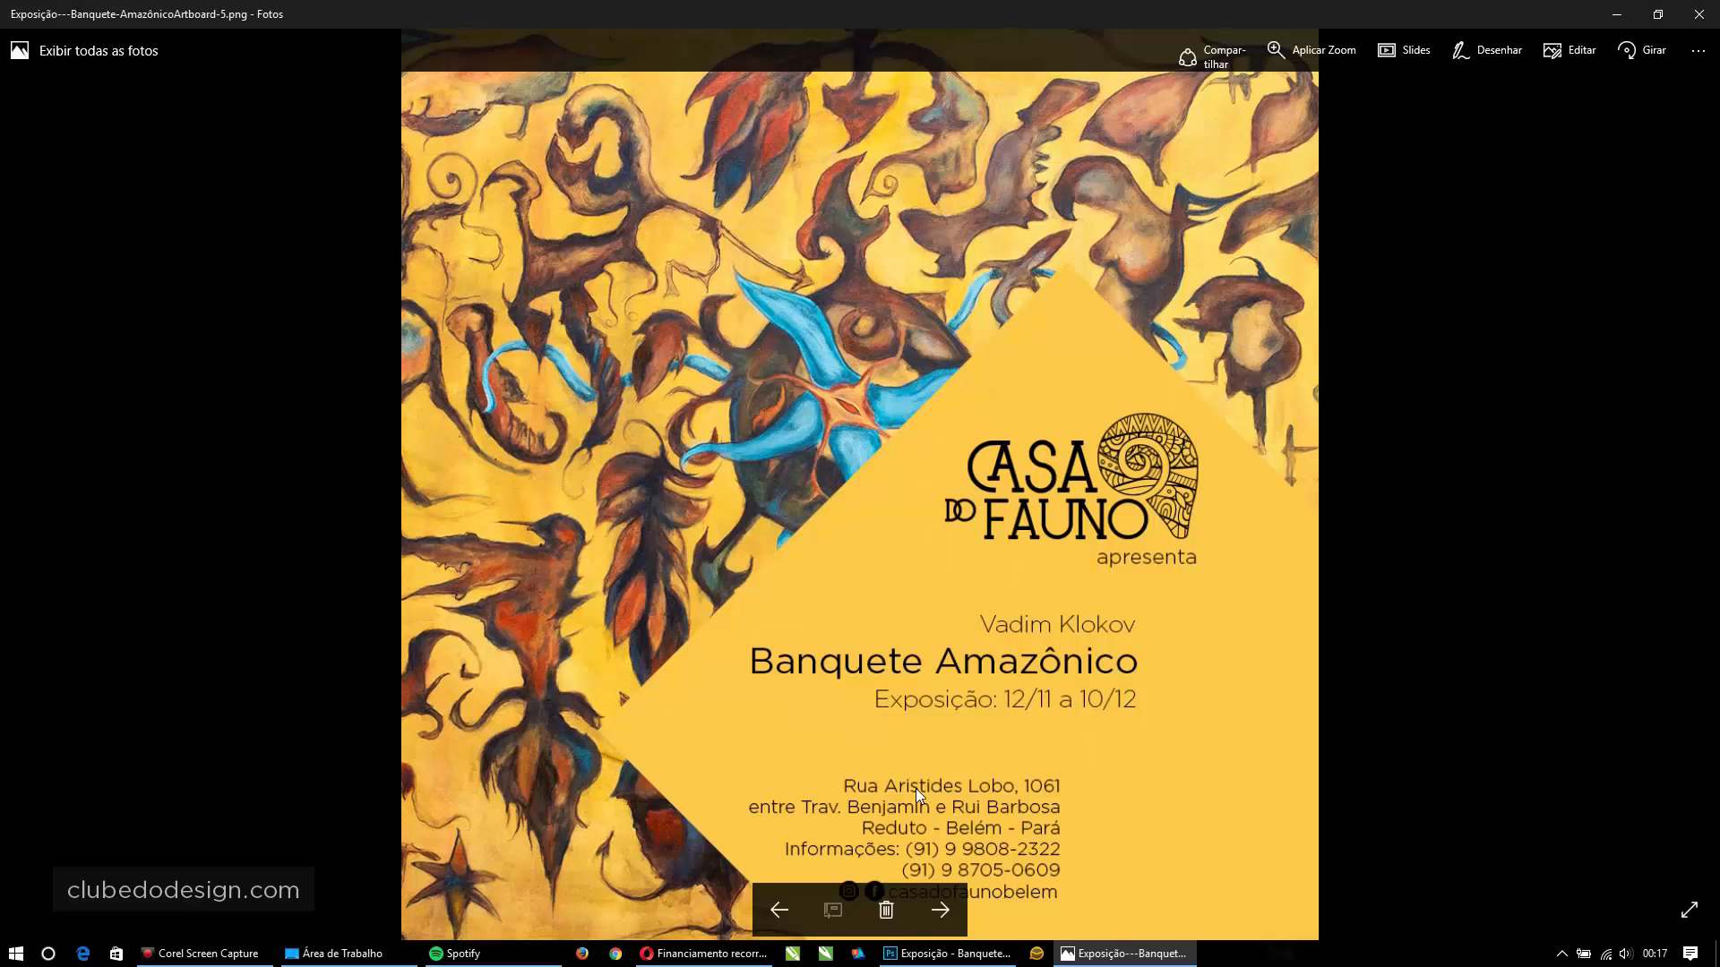
{"action": "left_click", "coordinate": [951, 914]}
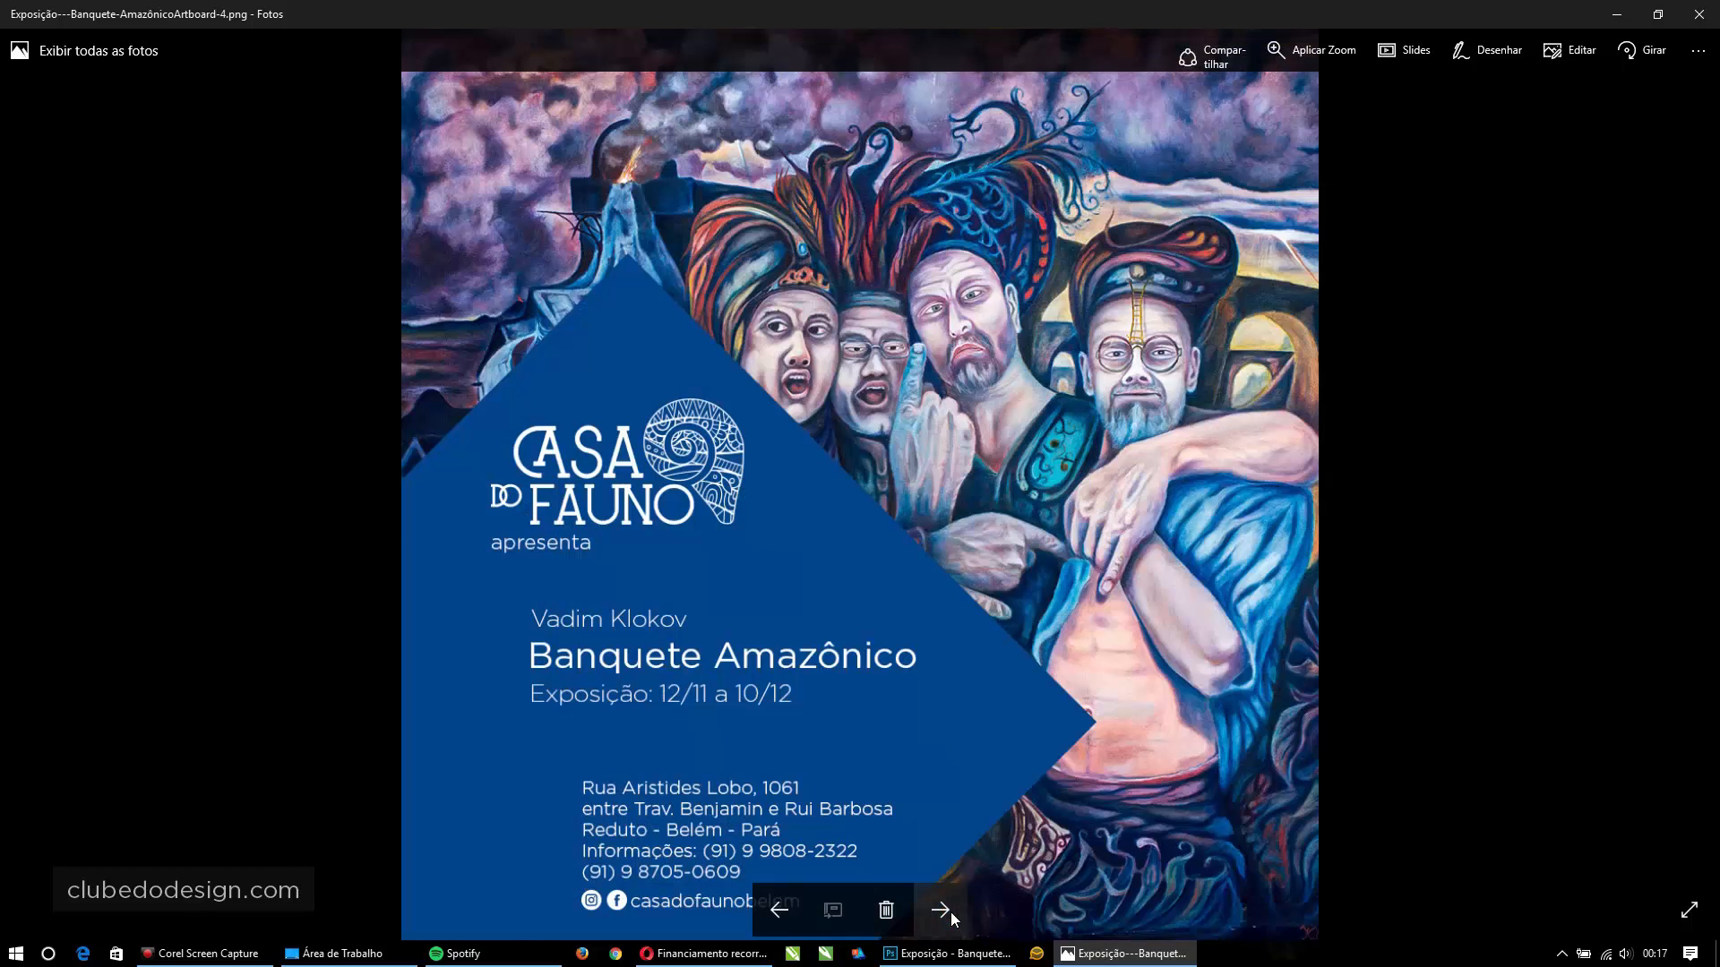
{"action": "left_click", "coordinate": [951, 913]}
{"action": "left_click", "coordinate": [951, 914]}
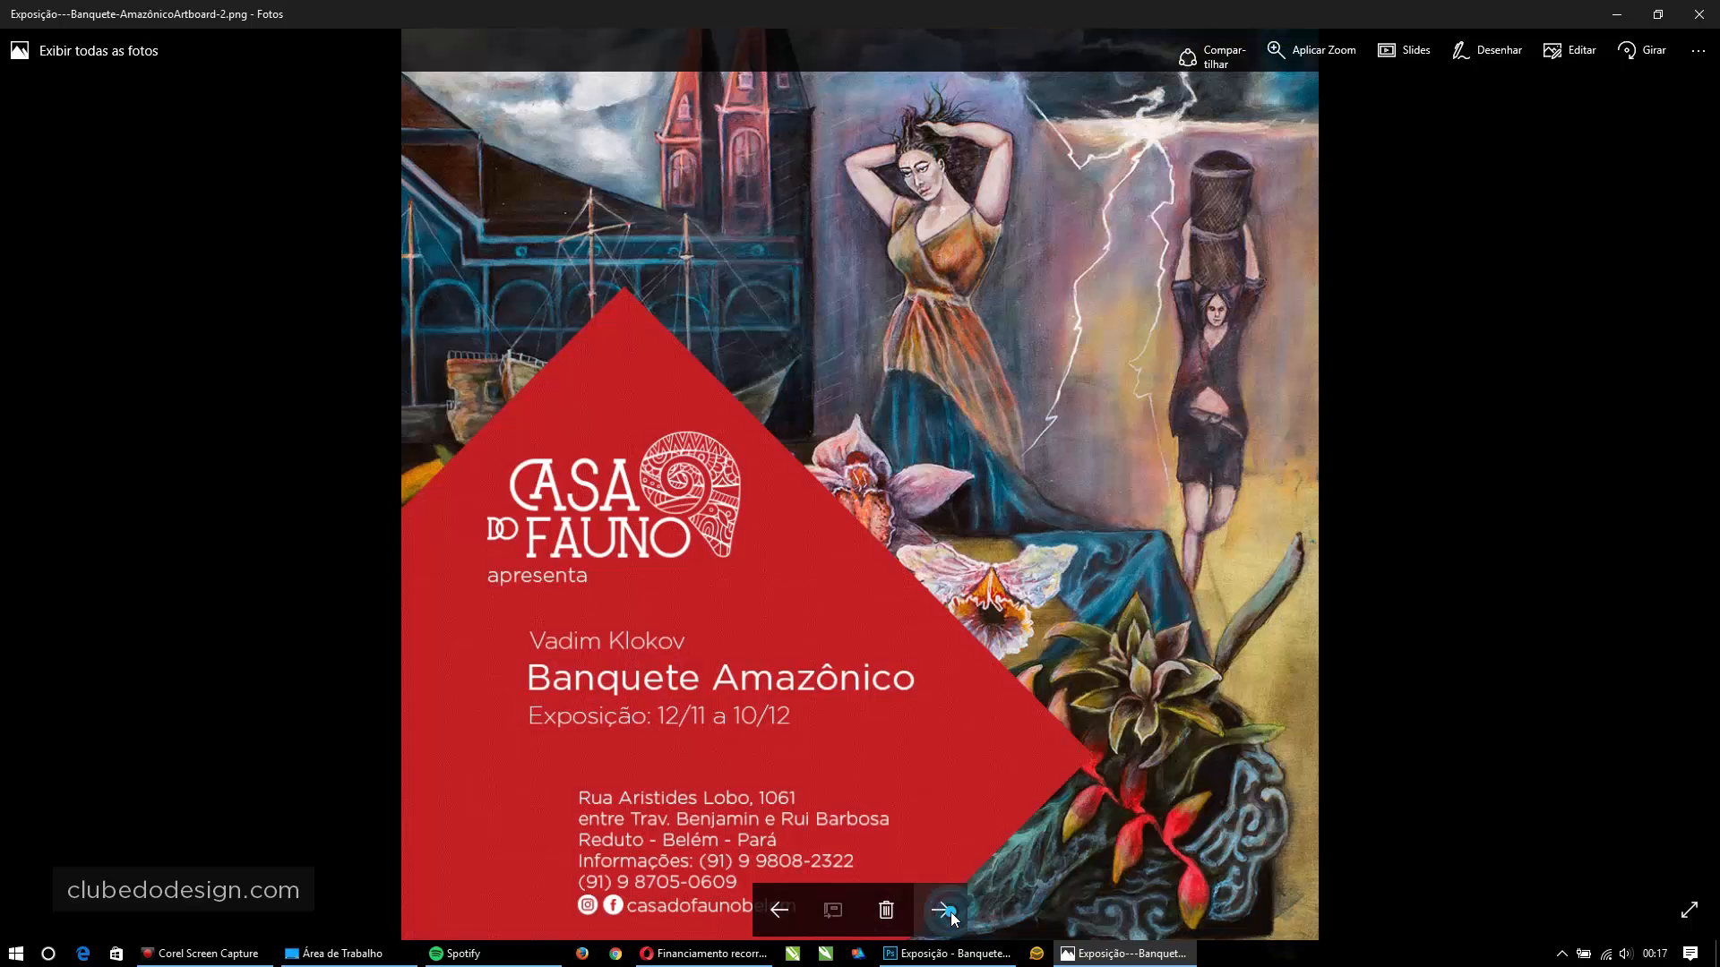
- Switch back to Photoshop and export all artboards to one multi-page PDF with Export Selected Artboards and Include Artboard Name turned off
{"action": "left_click", "coordinate": [949, 954]}
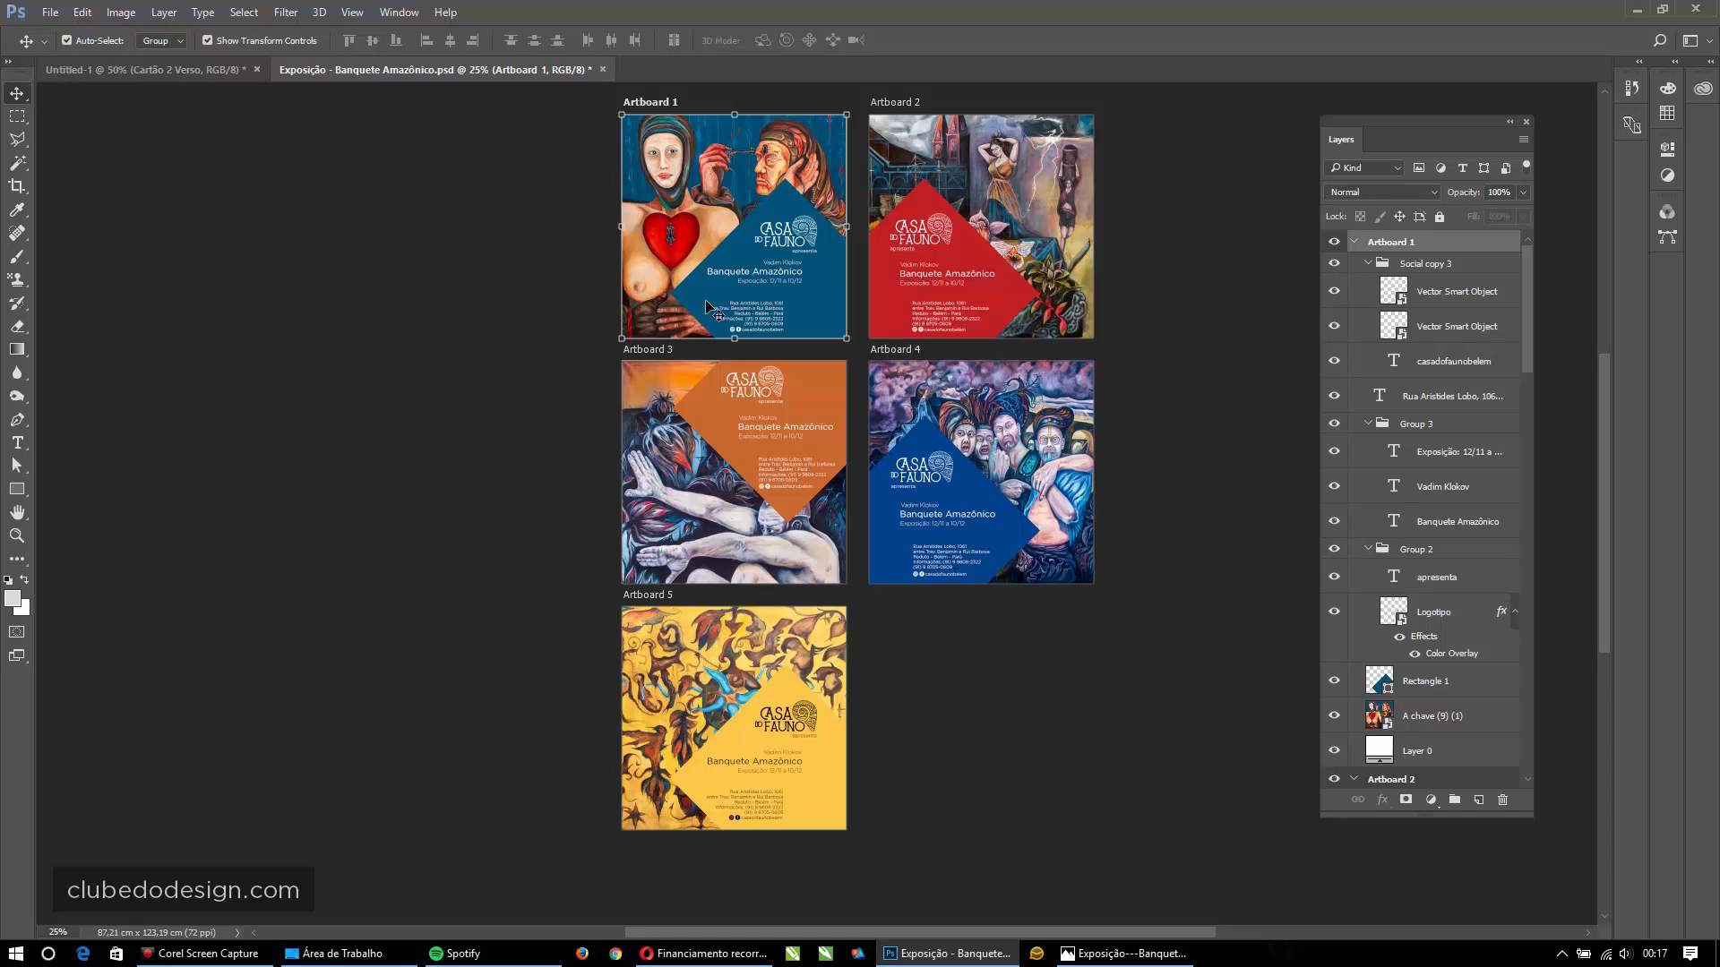
{"action": "left_click", "coordinate": [49, 13]}
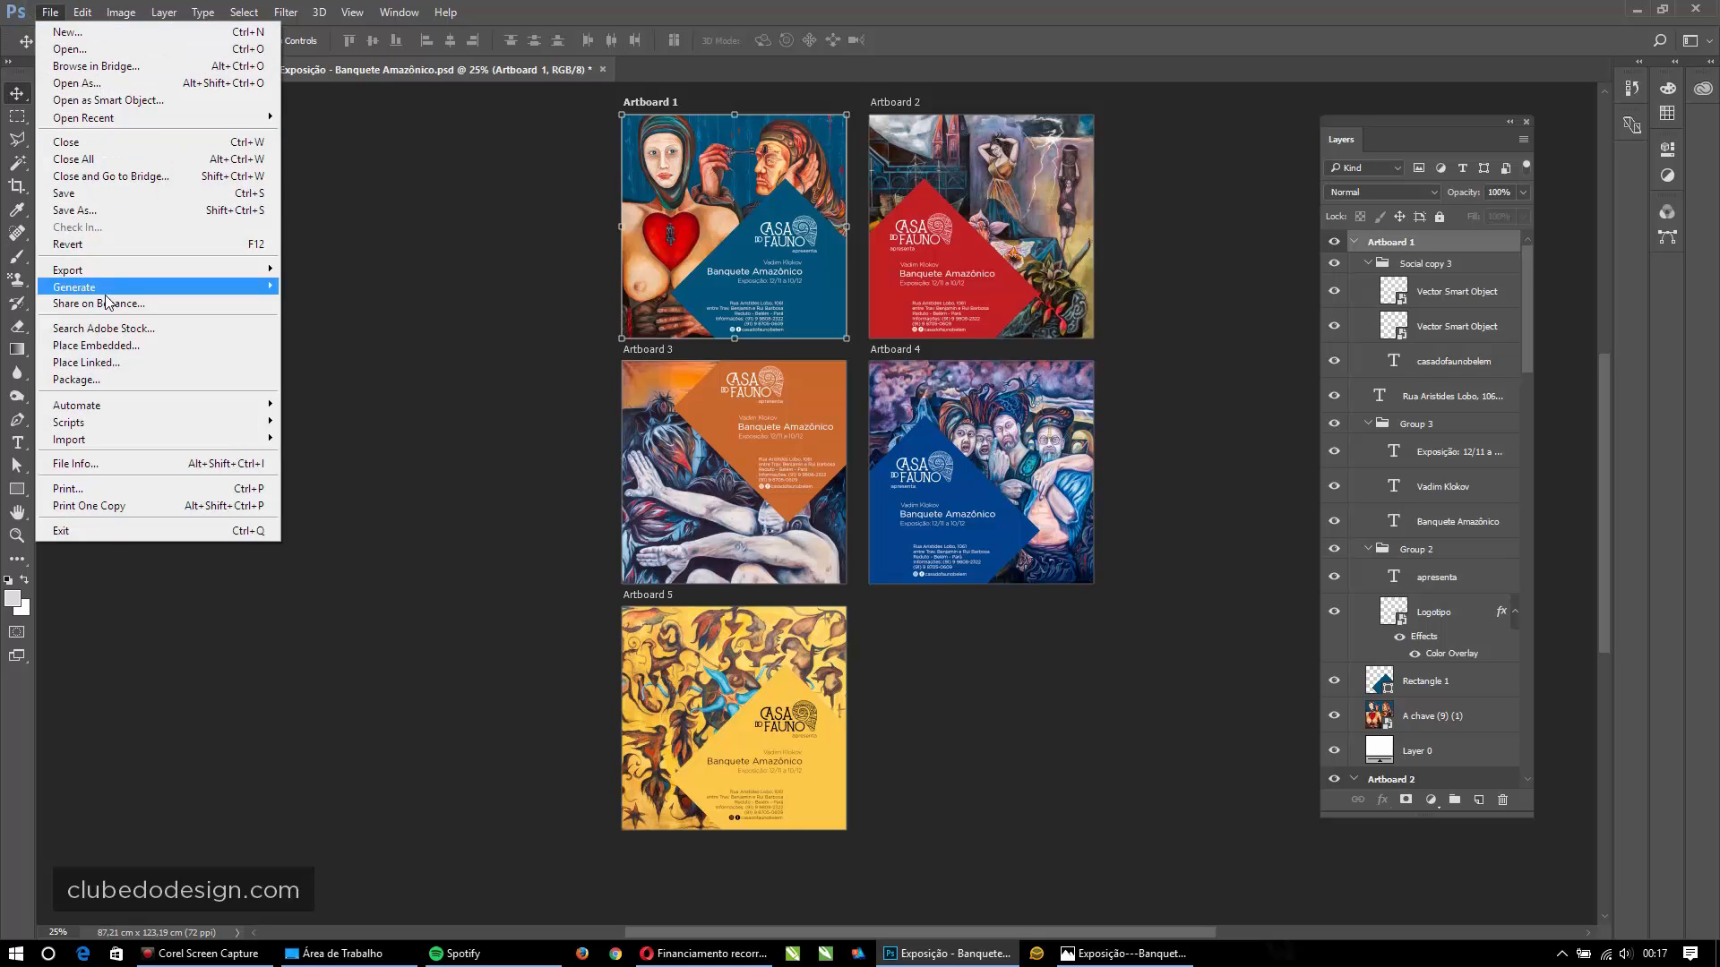
{"action": "mouse_move", "coordinate": [107, 273]}
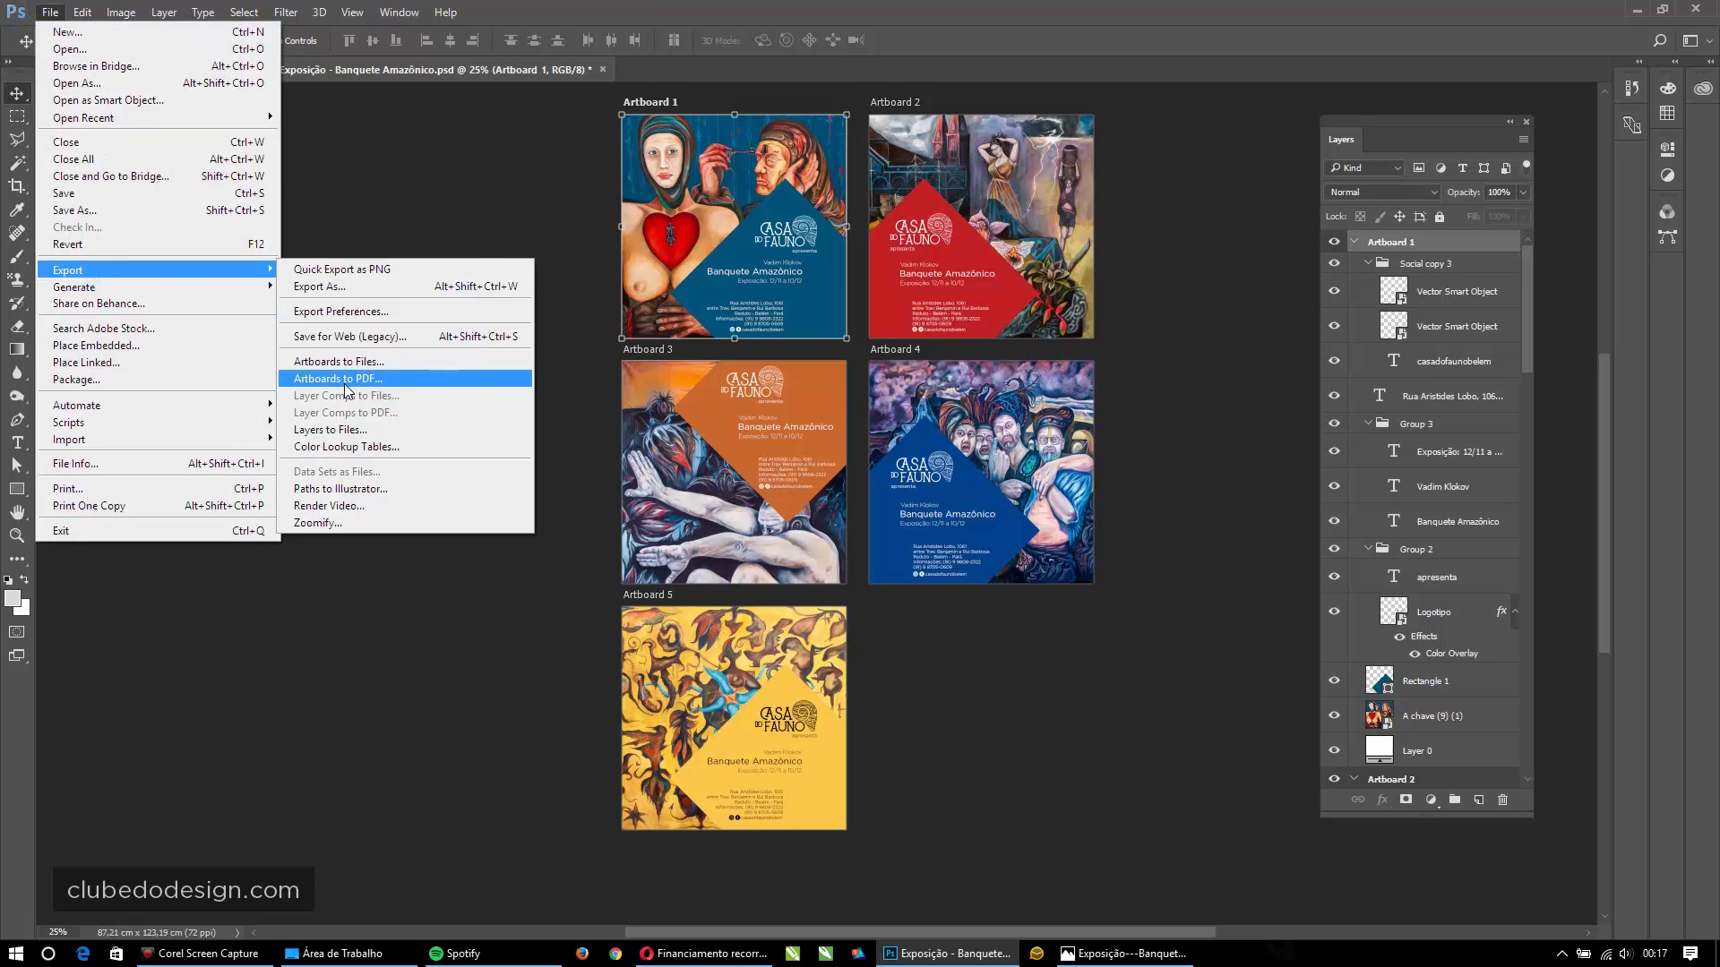
{"action": "left_click", "coordinate": [374, 386]}
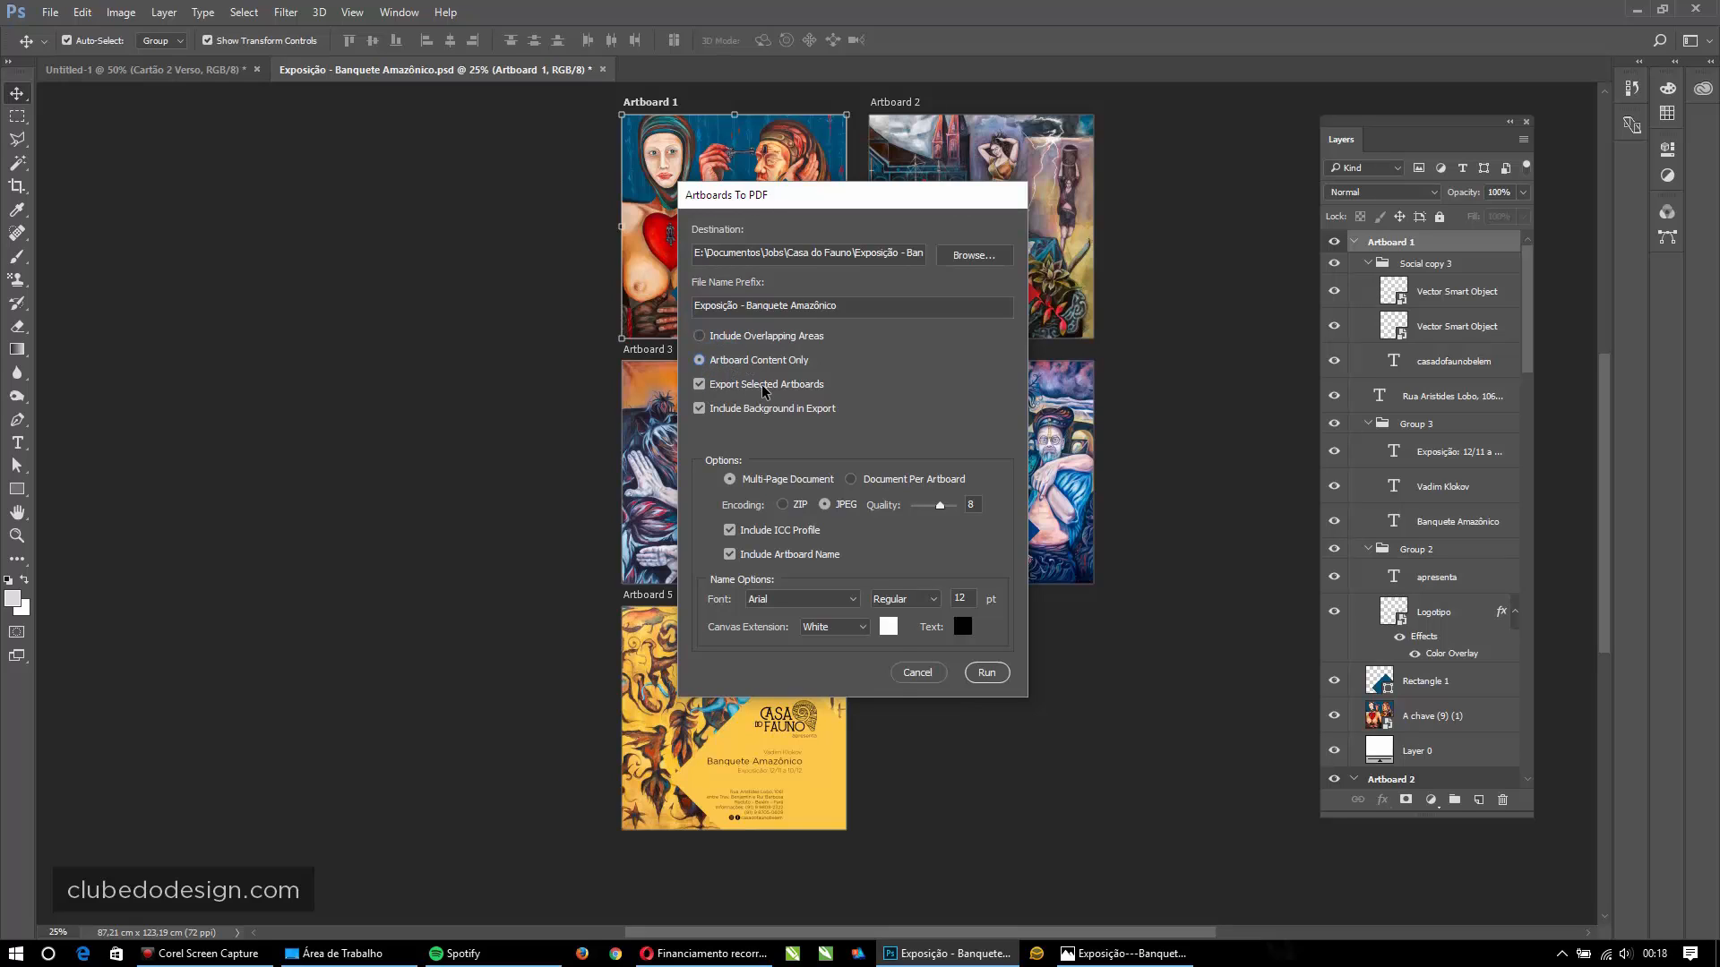
{"action": "left_click", "coordinate": [705, 386]}
{"action": "left_click", "coordinate": [851, 480]}
{"action": "left_click", "coordinate": [731, 480]}
{"action": "left_click", "coordinate": [729, 555]}
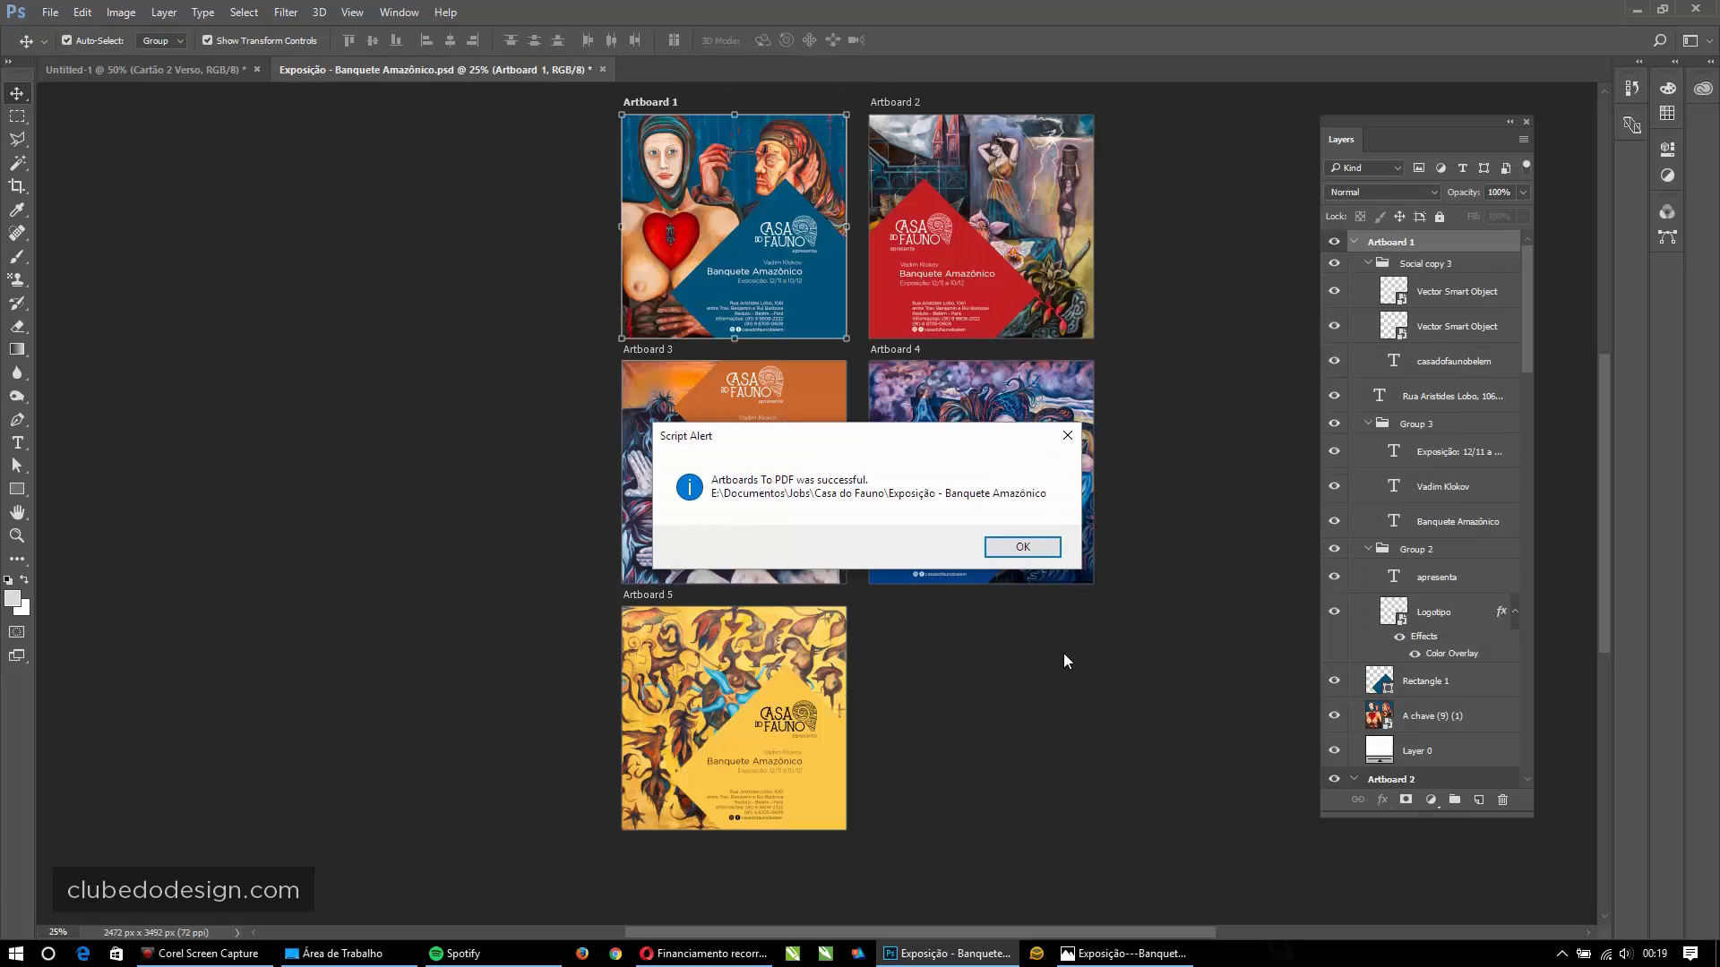
{"action": "left_click", "coordinate": [1019, 548]}
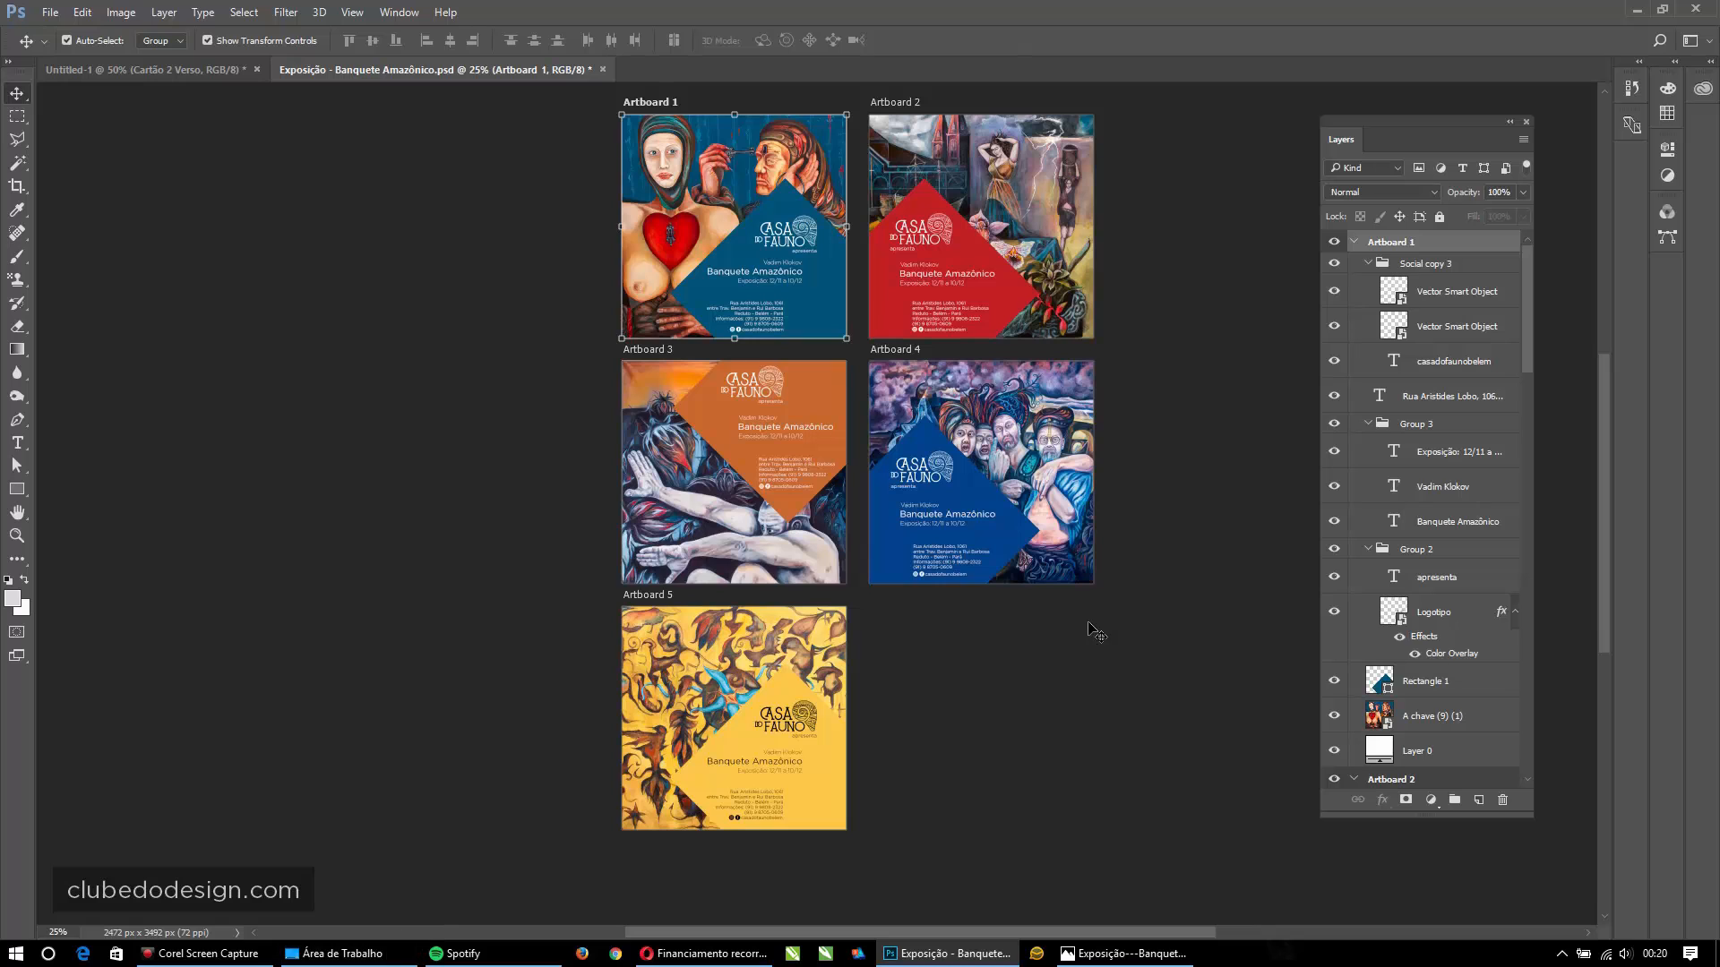
- Open Exposição - Banquete Amazônico.pdf from the Área de Trabalho folder in Acrobat and look through its pages
{"action": "left_click", "coordinate": [345, 953]}
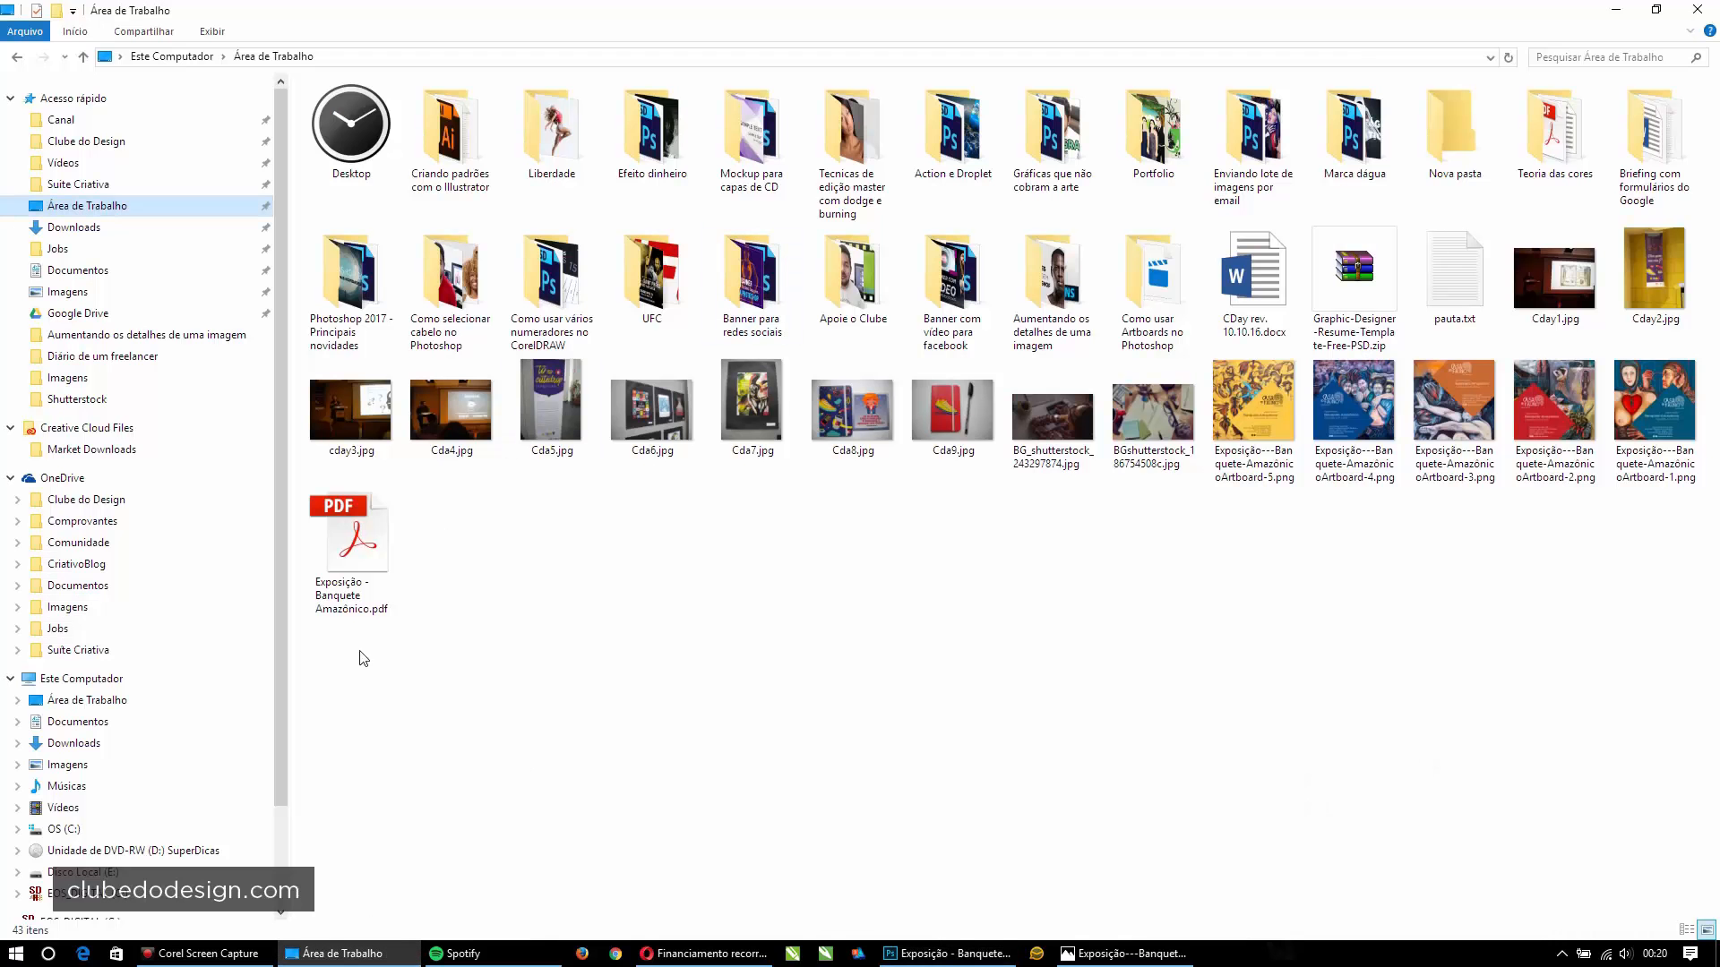
{"action": "left_click", "coordinate": [354, 537]}
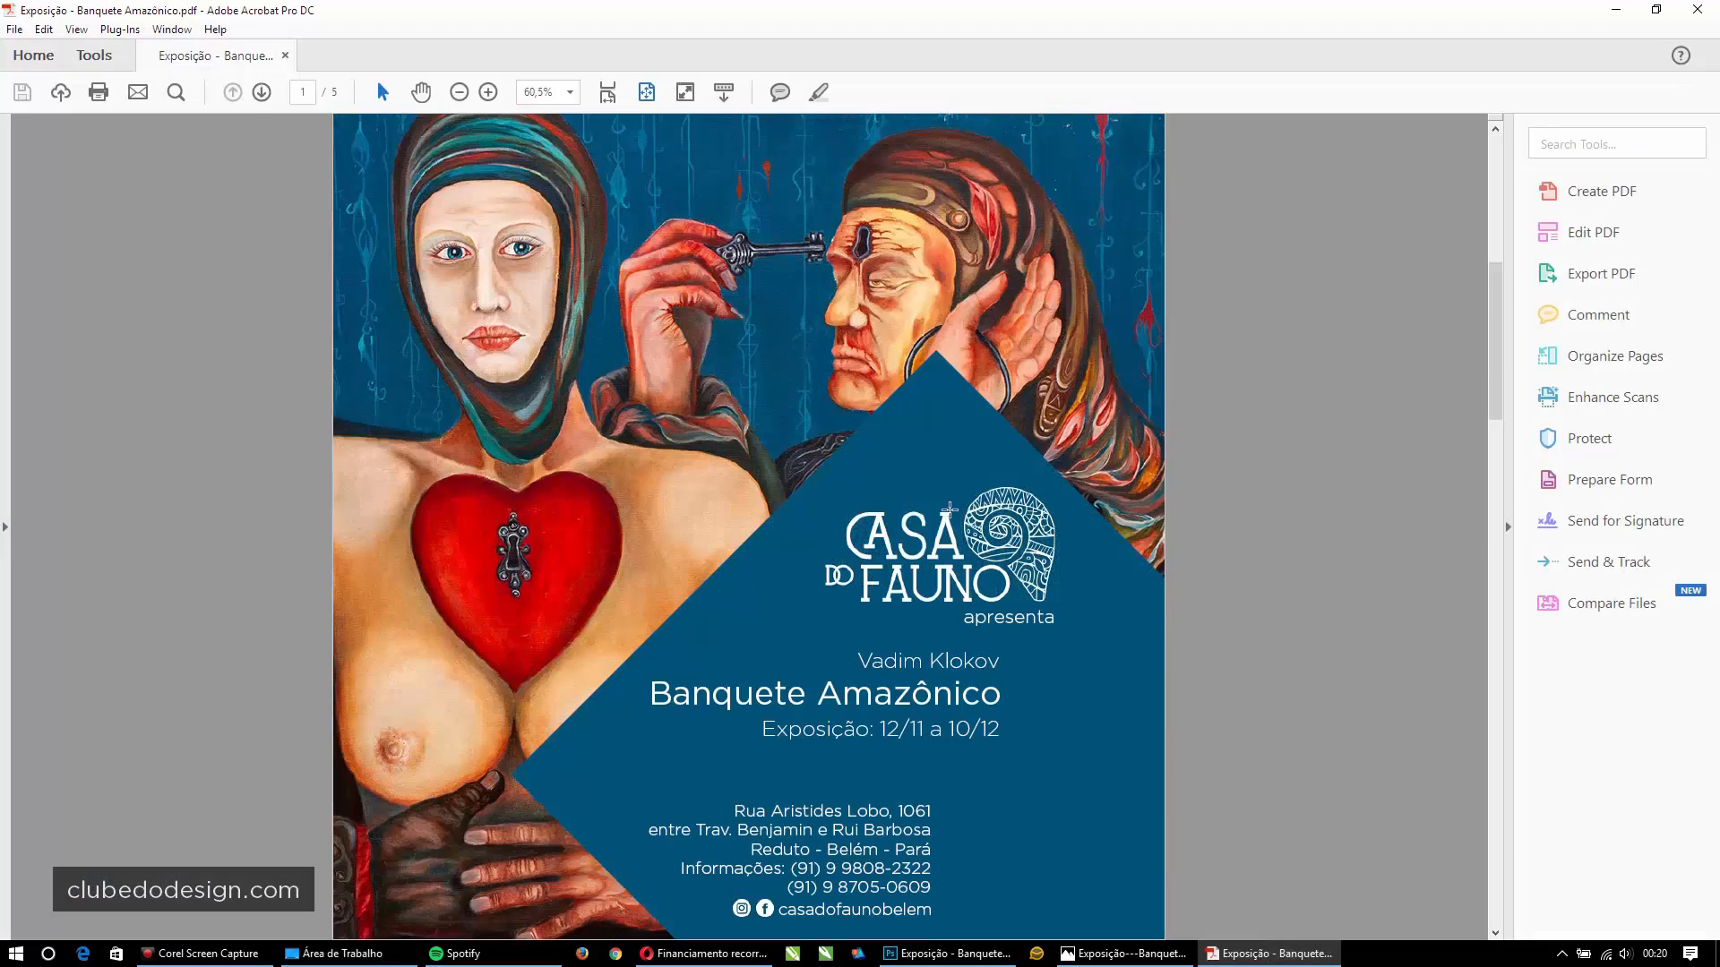
{"action": "scroll", "coordinate": [949, 508], "scroll_direction": "down", "scroll_amount": 4}
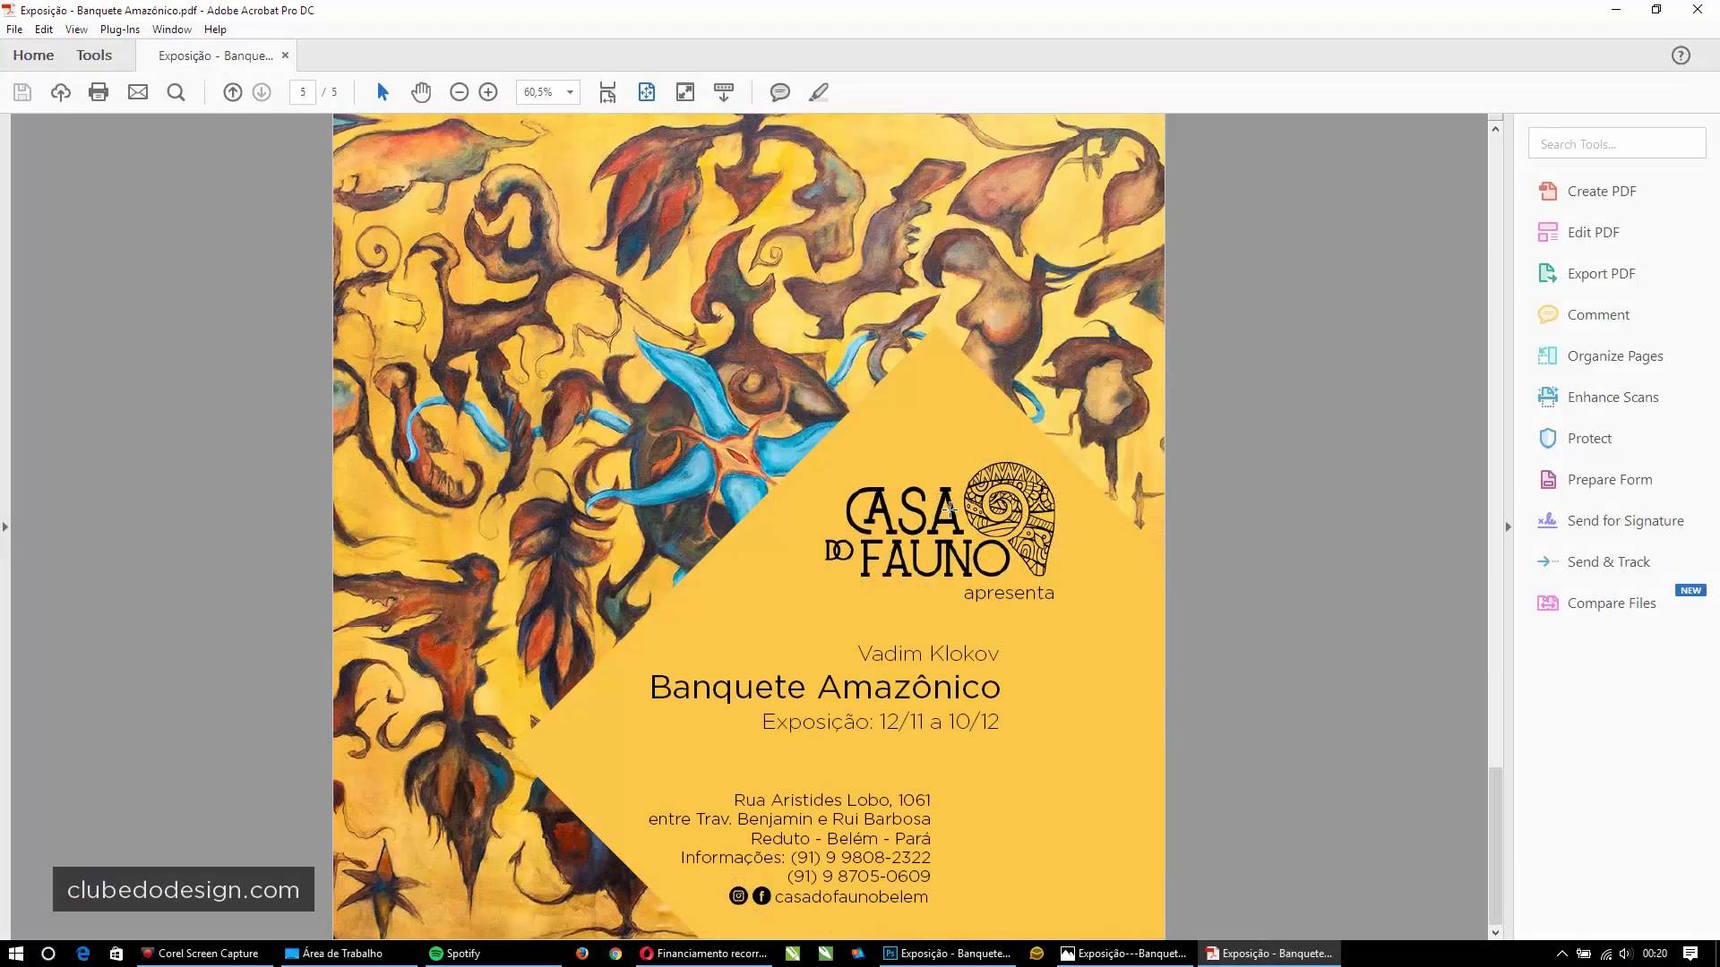
{"action": "scroll", "coordinate": [949, 508], "scroll_direction": "up", "scroll_amount": 4}
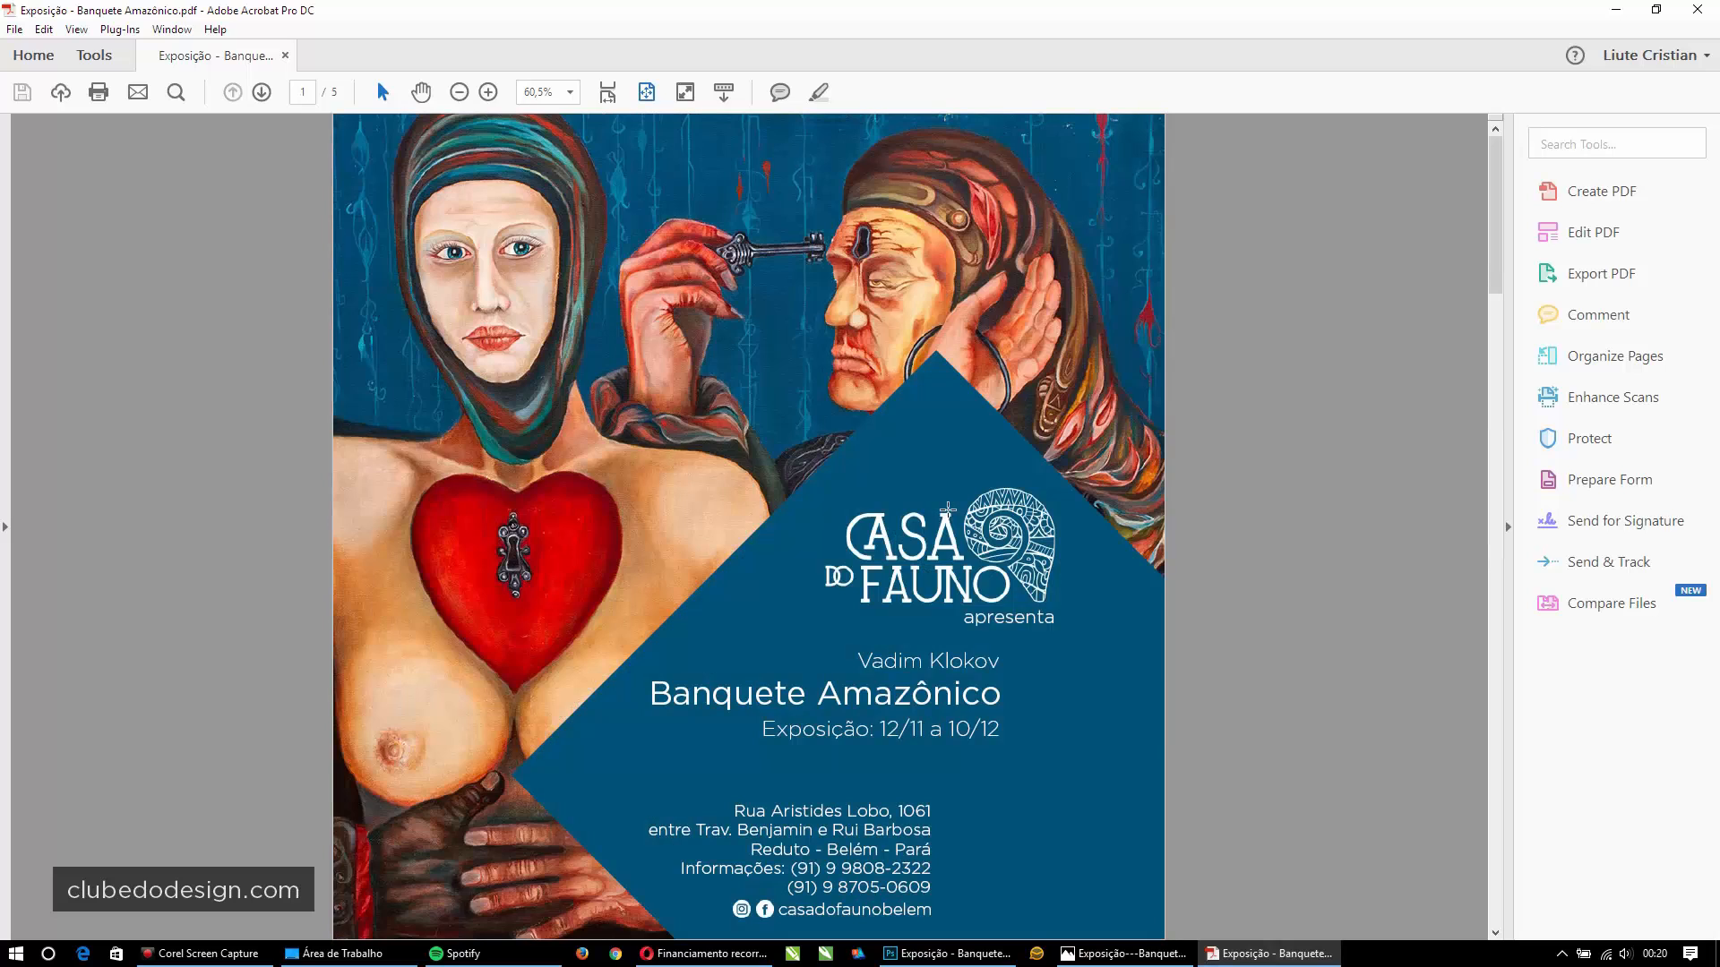
{"action": "scroll", "coordinate": [916, 469], "scroll_direction": "down", "scroll_amount": 4}
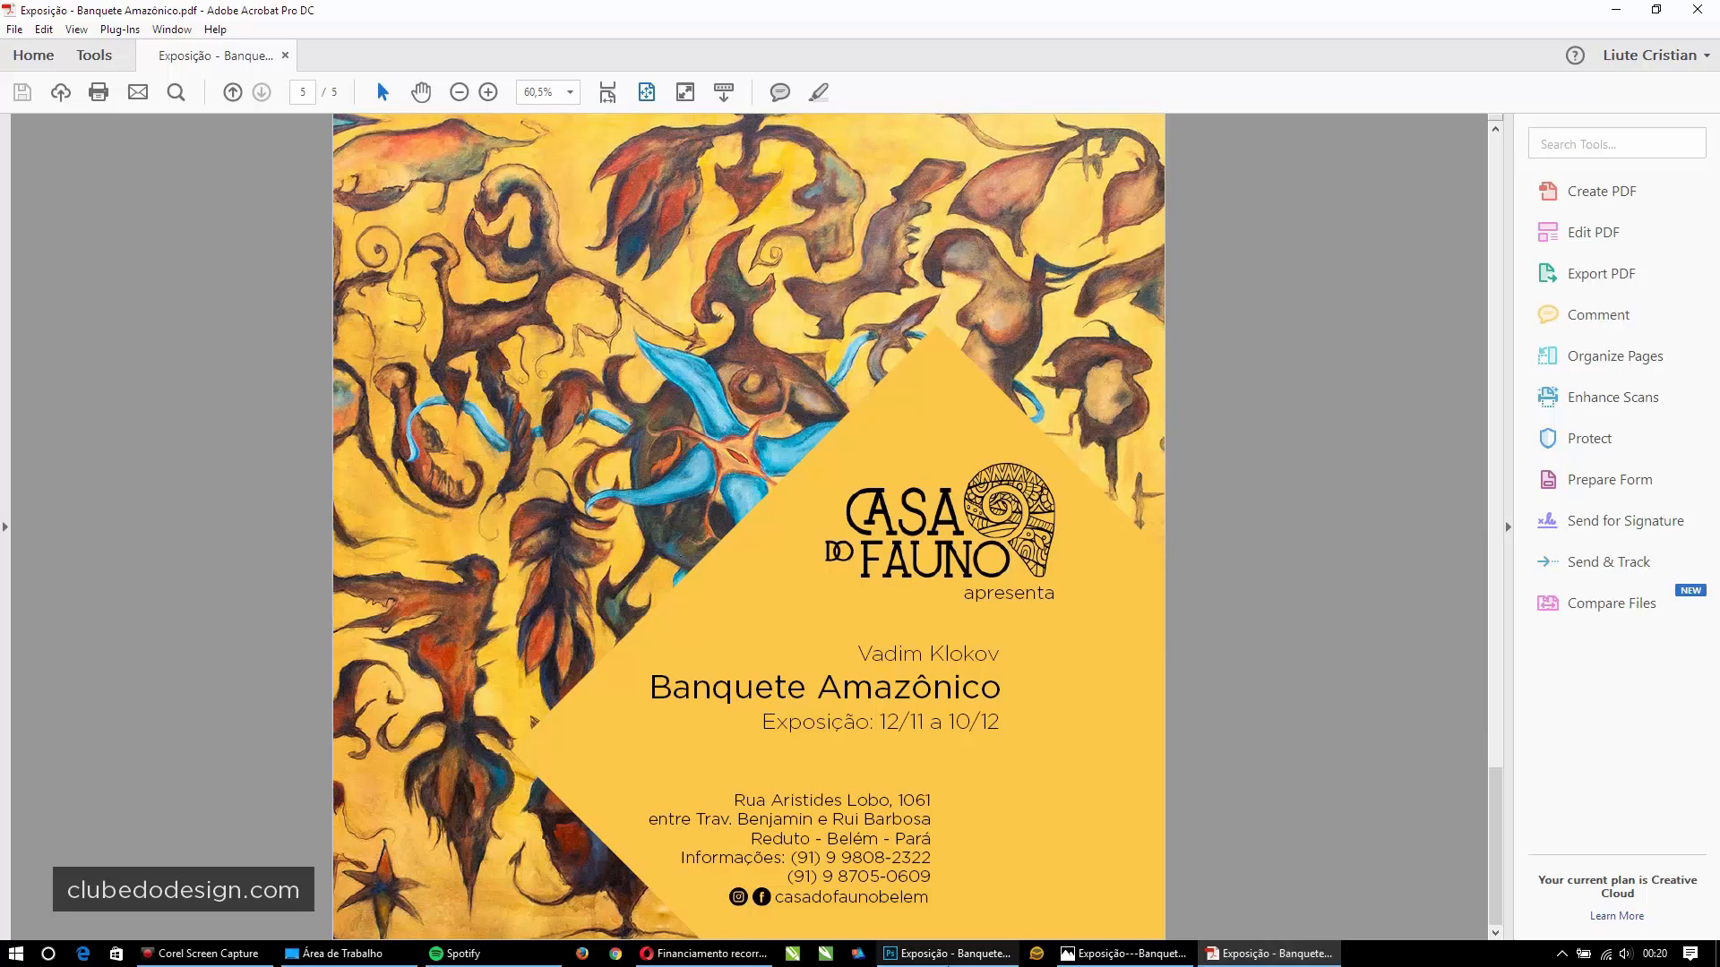
- Switch back to Photoshop and delete the cyan rectangle from the Cartão 1 Frente artboard in Untitled-1
{"action": "left_click", "coordinate": [952, 956]}
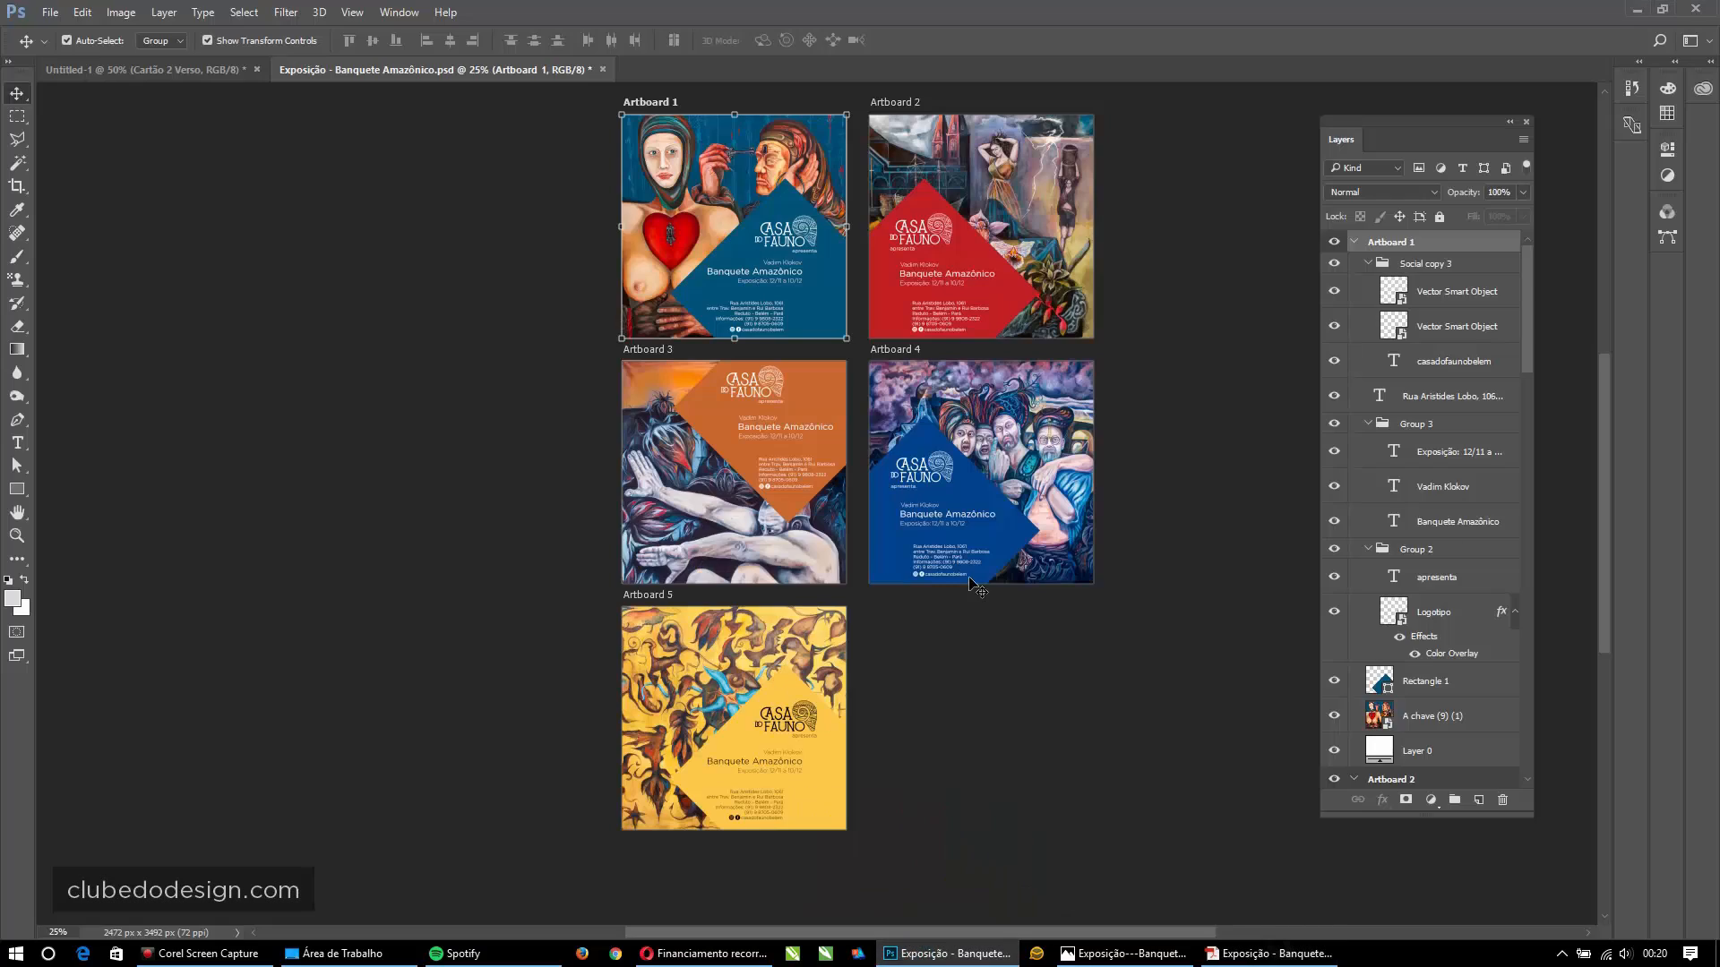
{"action": "left_click", "coordinate": [1049, 647]}
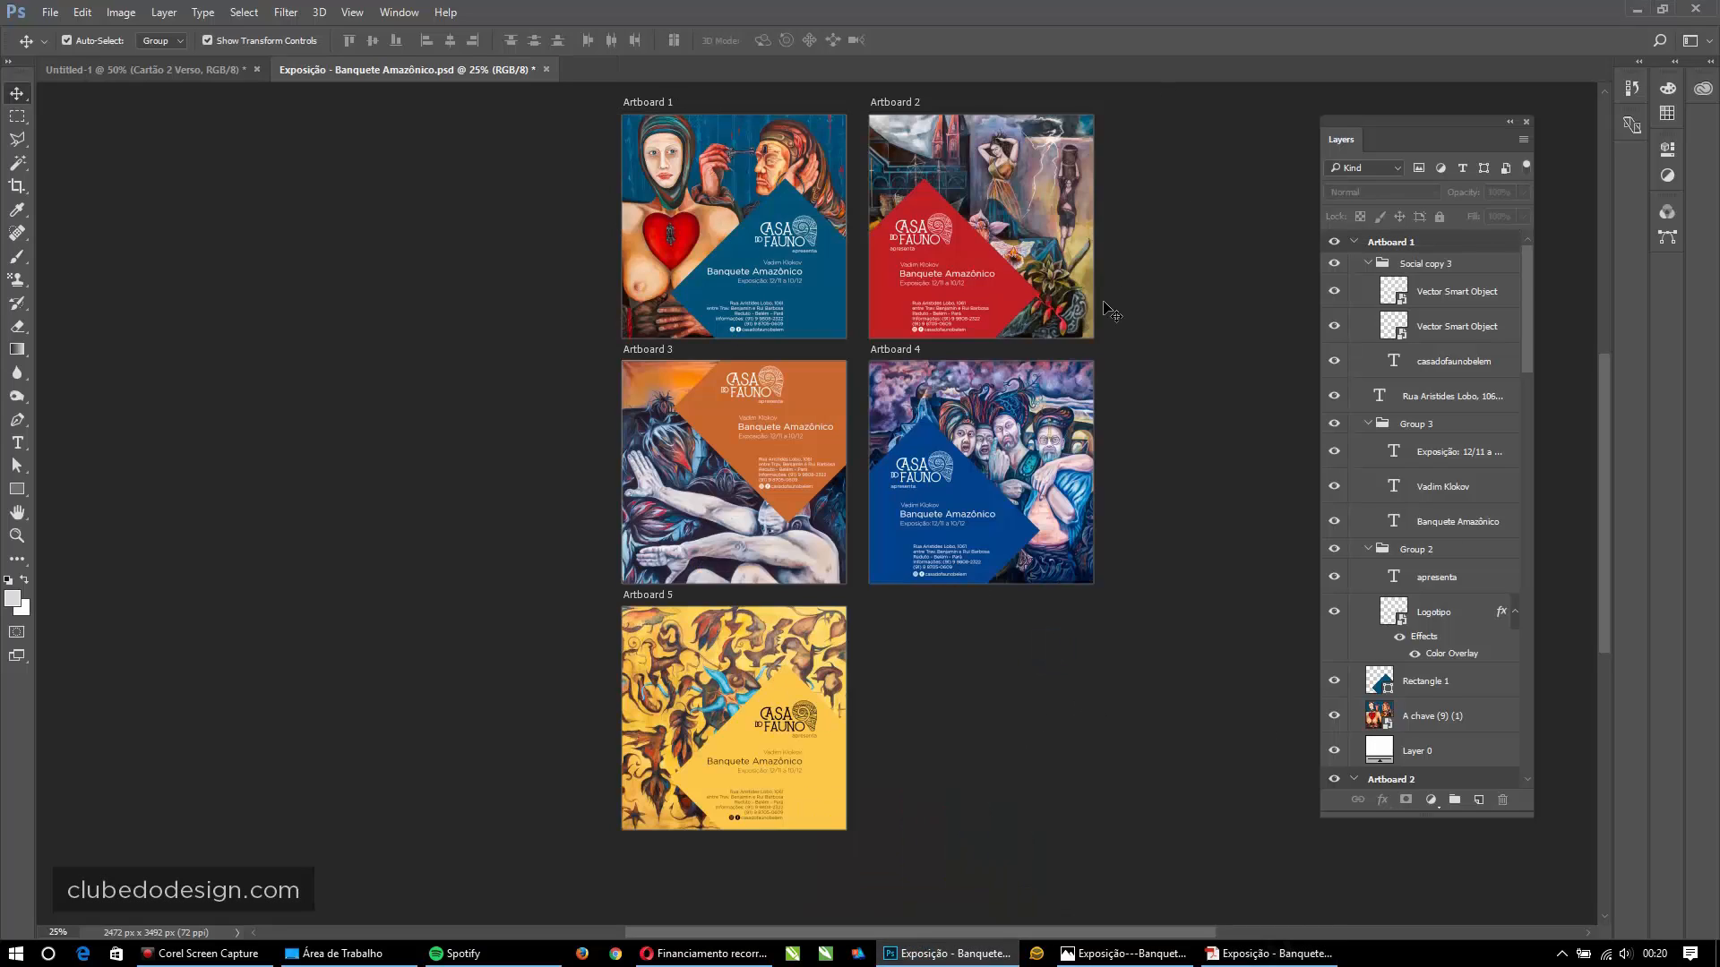
{"action": "left_click_drag", "start_coordinate": [1124, 313], "coordinate": [1115, 336]}
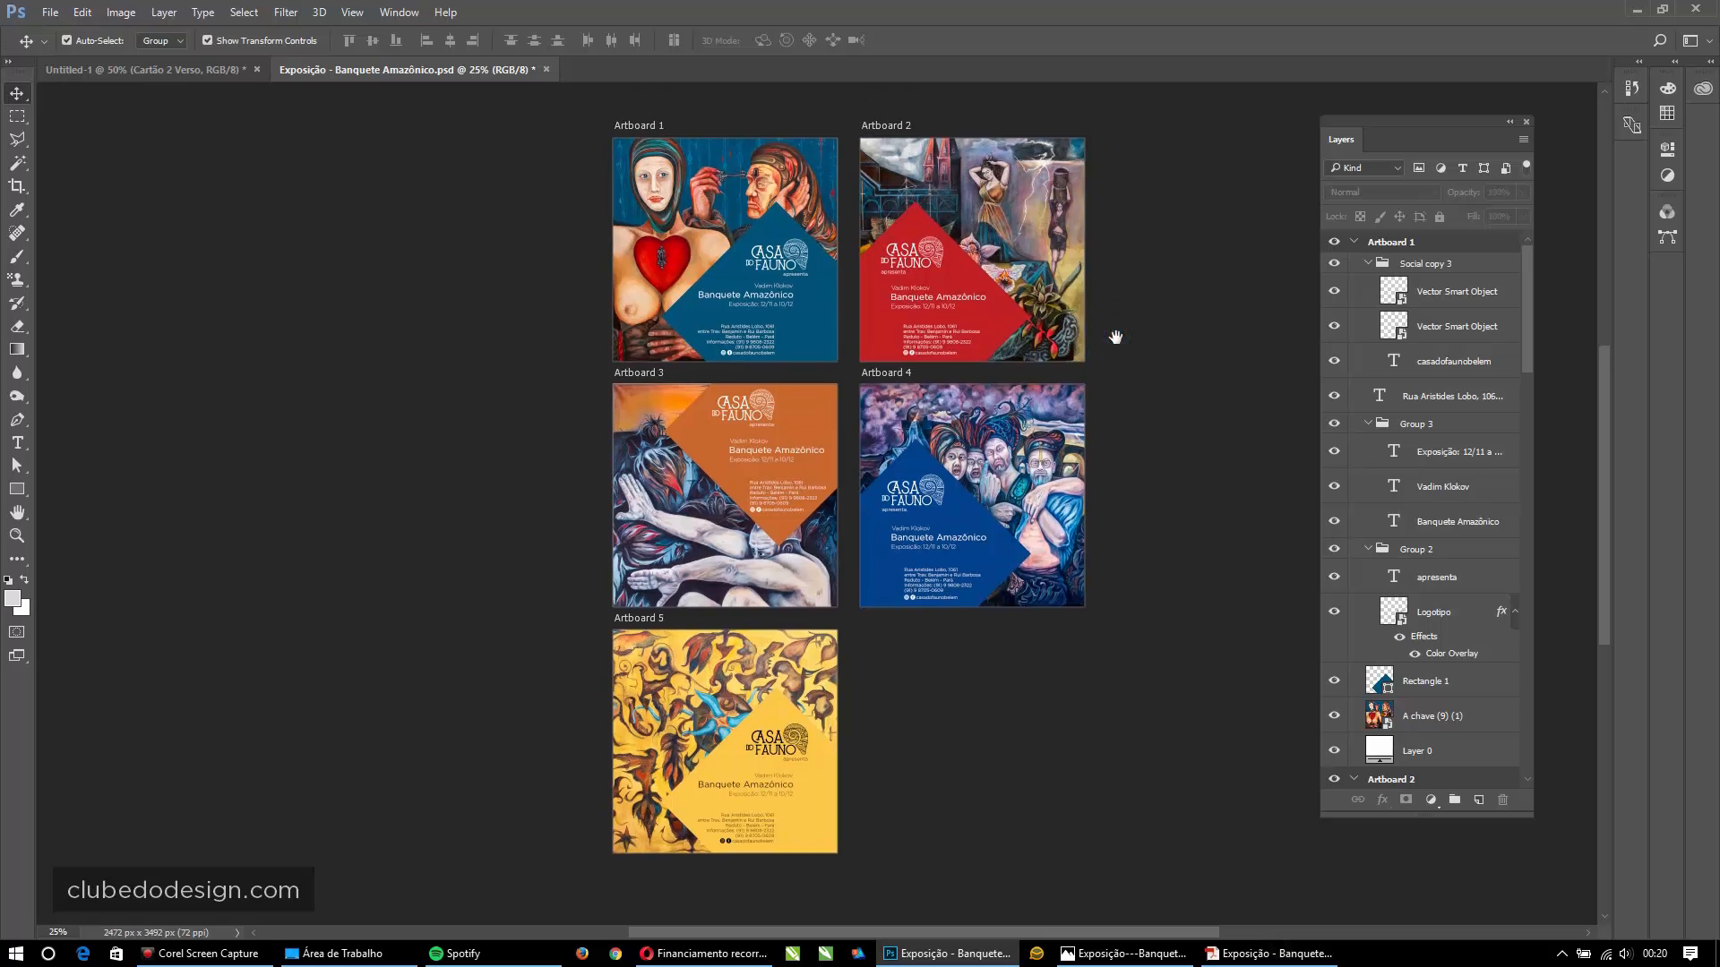
{"action": "left_click", "coordinate": [190, 70]}
{"action": "left_click_drag", "start_coordinate": [657, 468], "coordinate": [464, 360]}
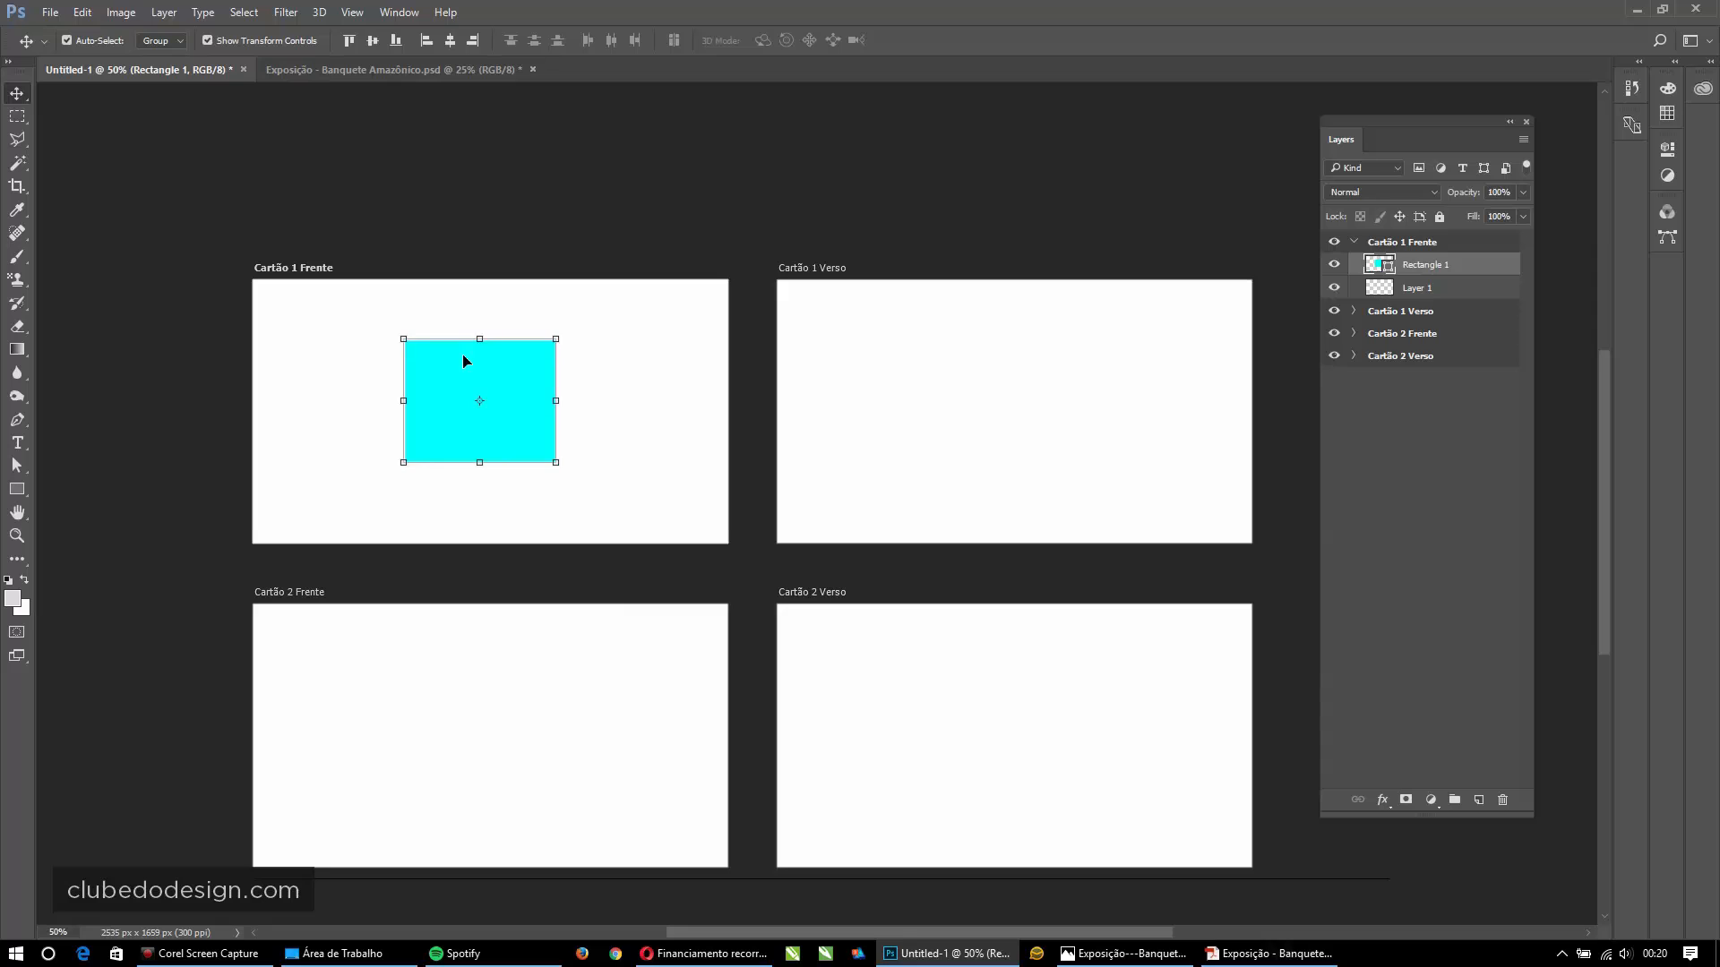
{"action": "key", "text": "Delete"}
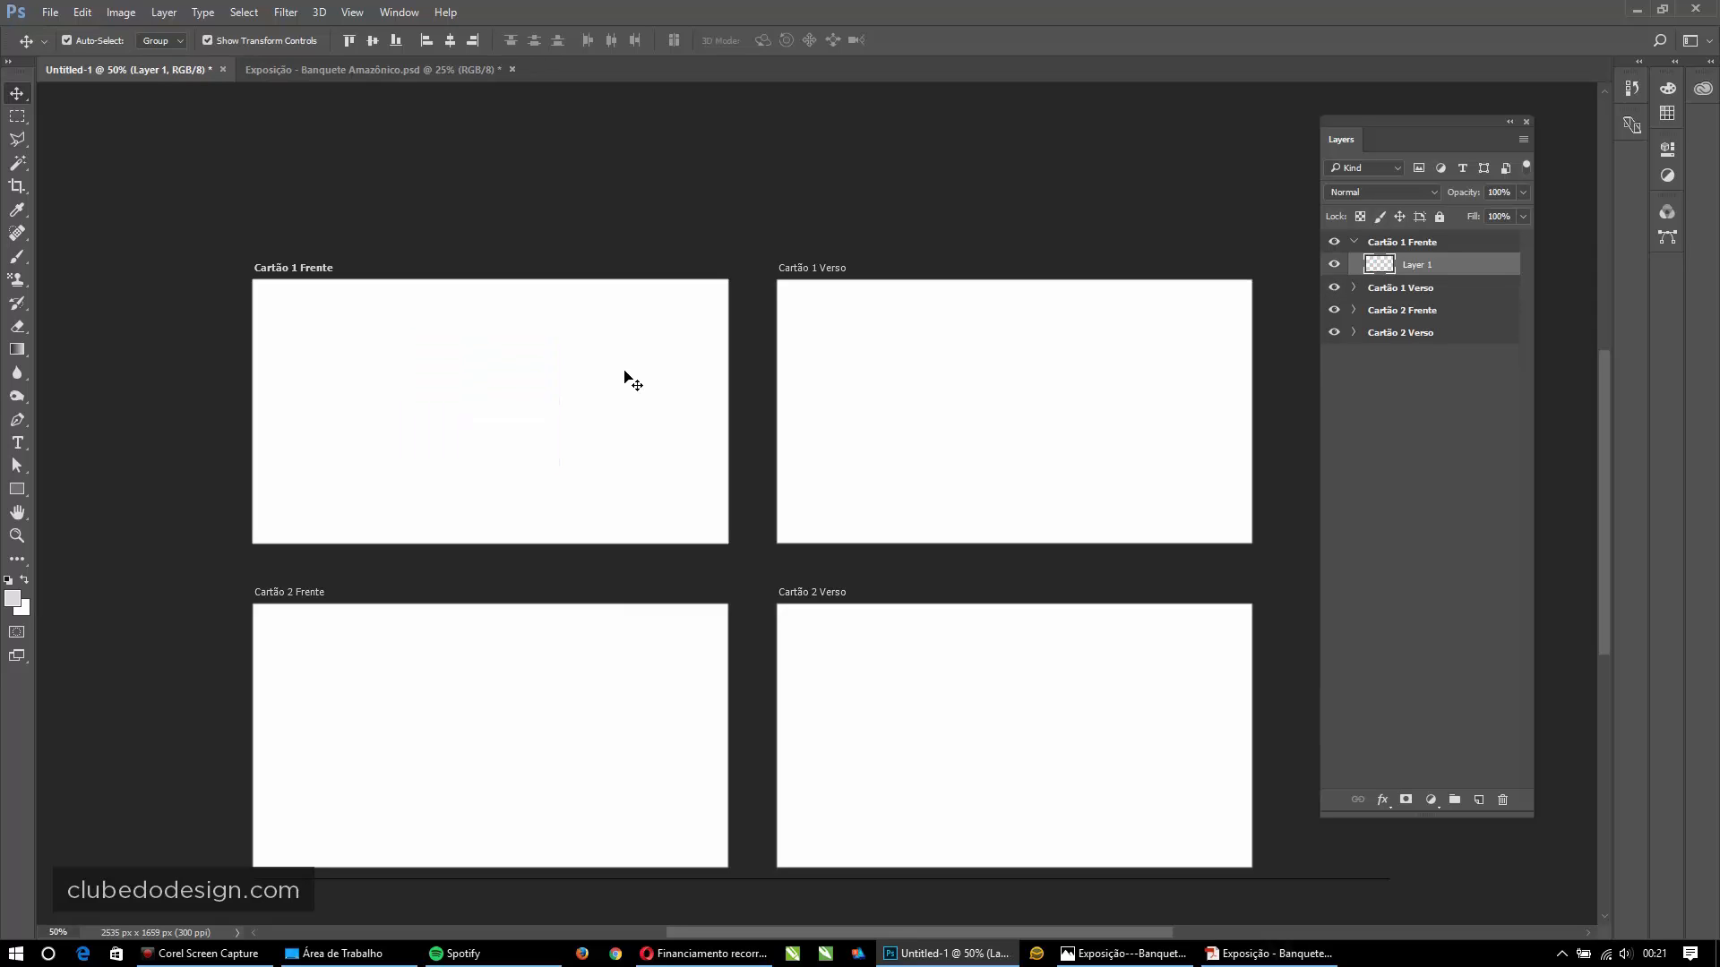
- Place a new custom artboard 35,41 cm wide and 998 px high to the right of Cartão 1 Verso with the Artboard tool
{"action": "left_click", "coordinate": [23, 103]}
{"action": "left_click", "coordinate": [81, 108]}
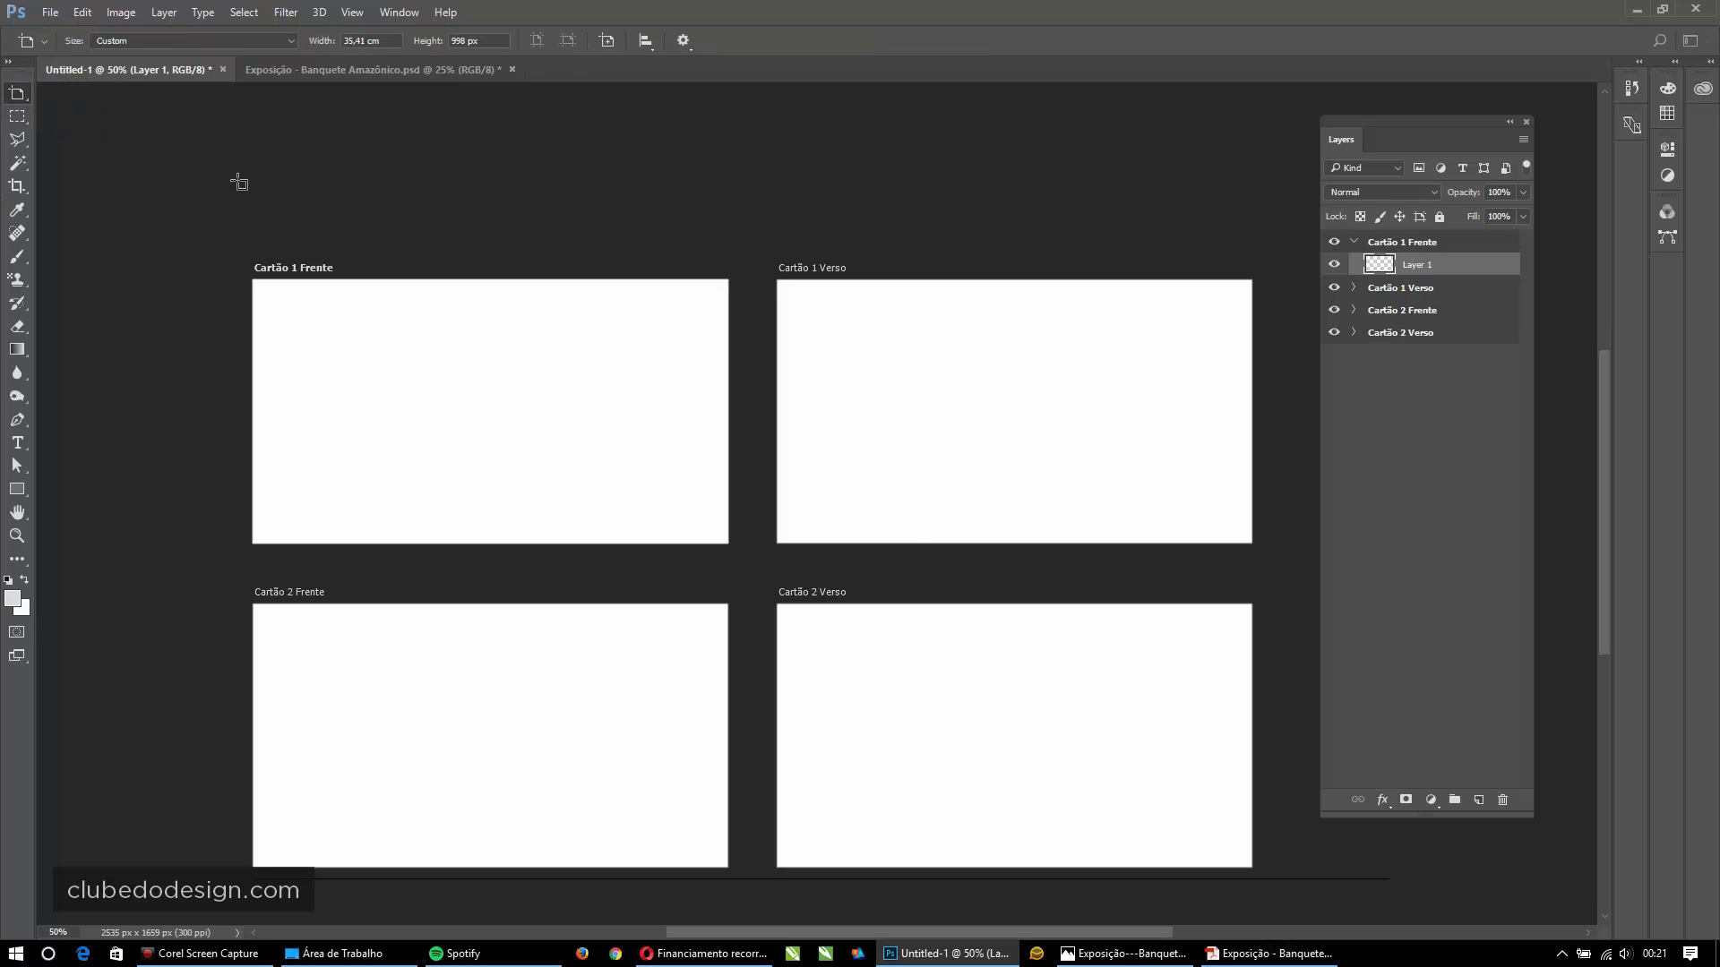
{"action": "left_click_drag", "start_coordinate": [806, 381], "coordinate": [664, 338]}
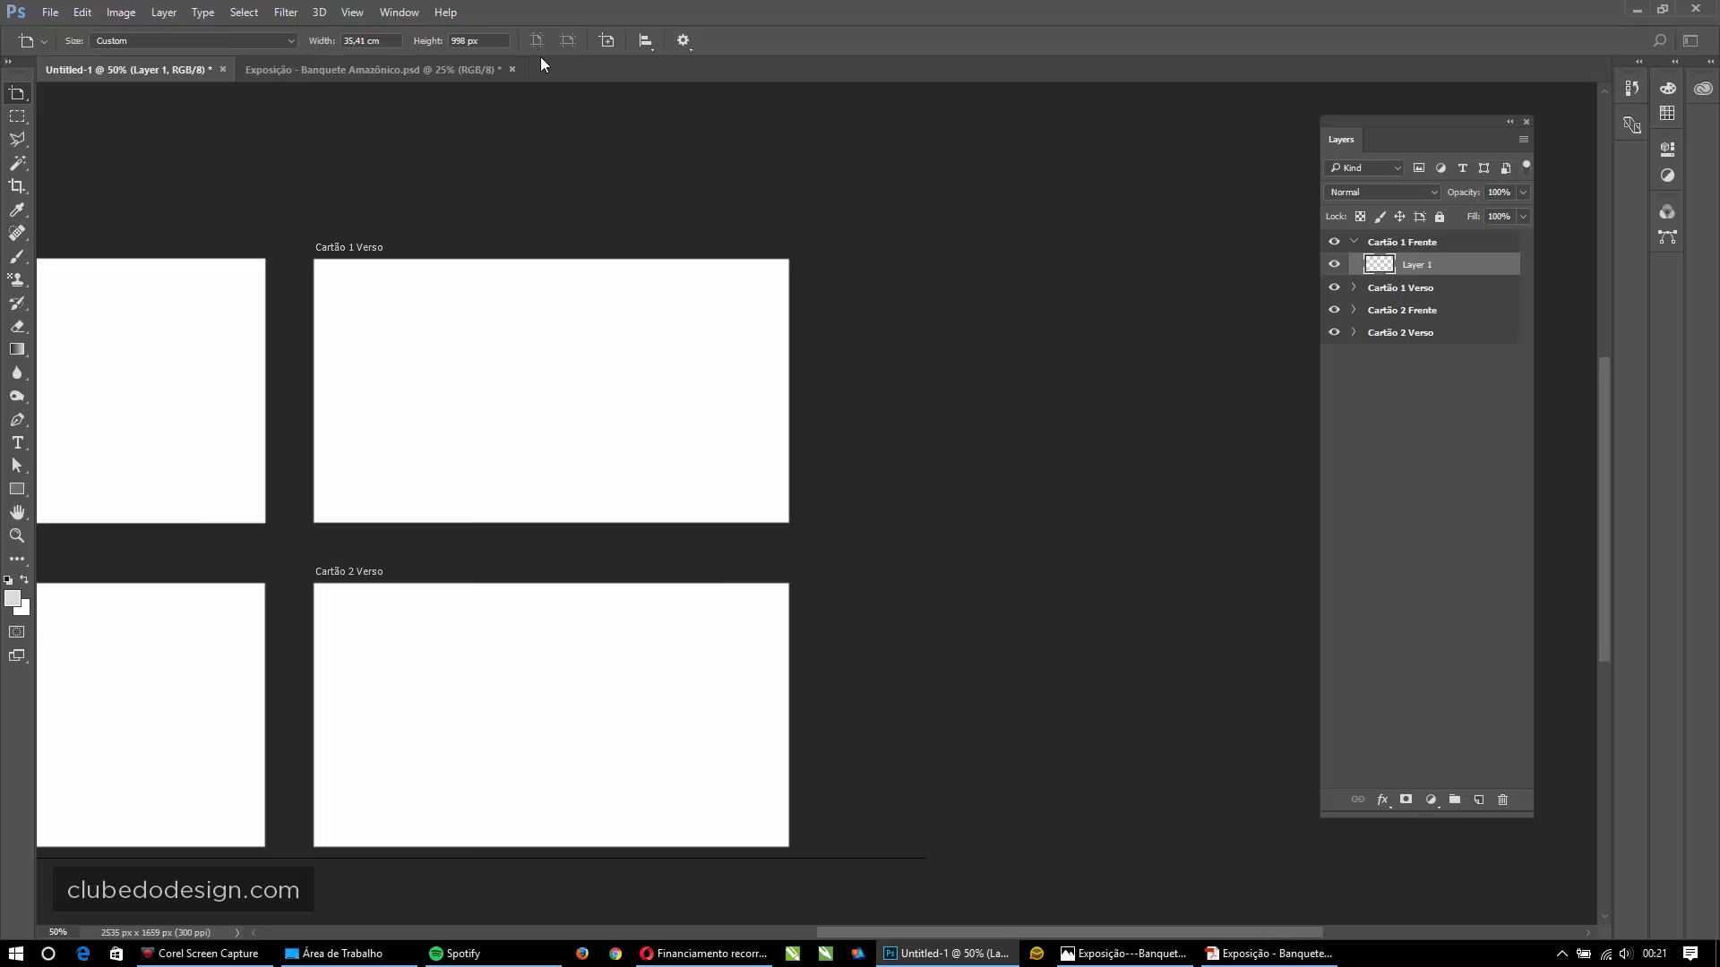
{"action": "left_click", "coordinate": [925, 268]}
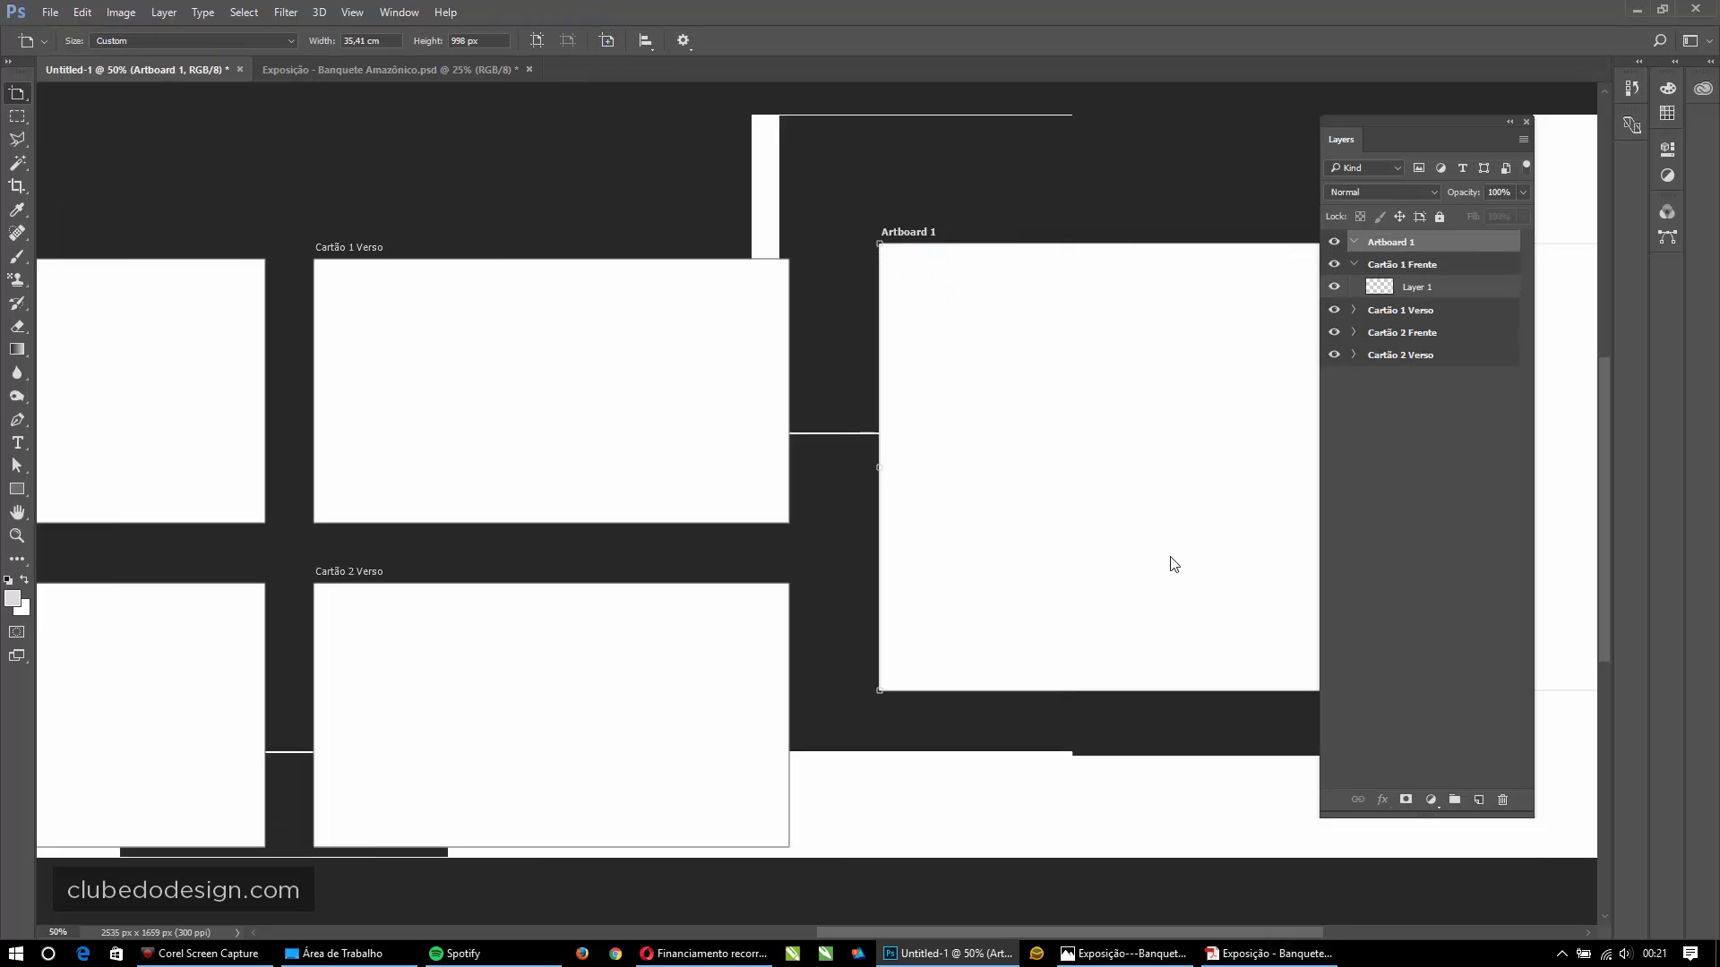
{"action": "left_click_drag", "start_coordinate": [1082, 341], "coordinate": [752, 354]}
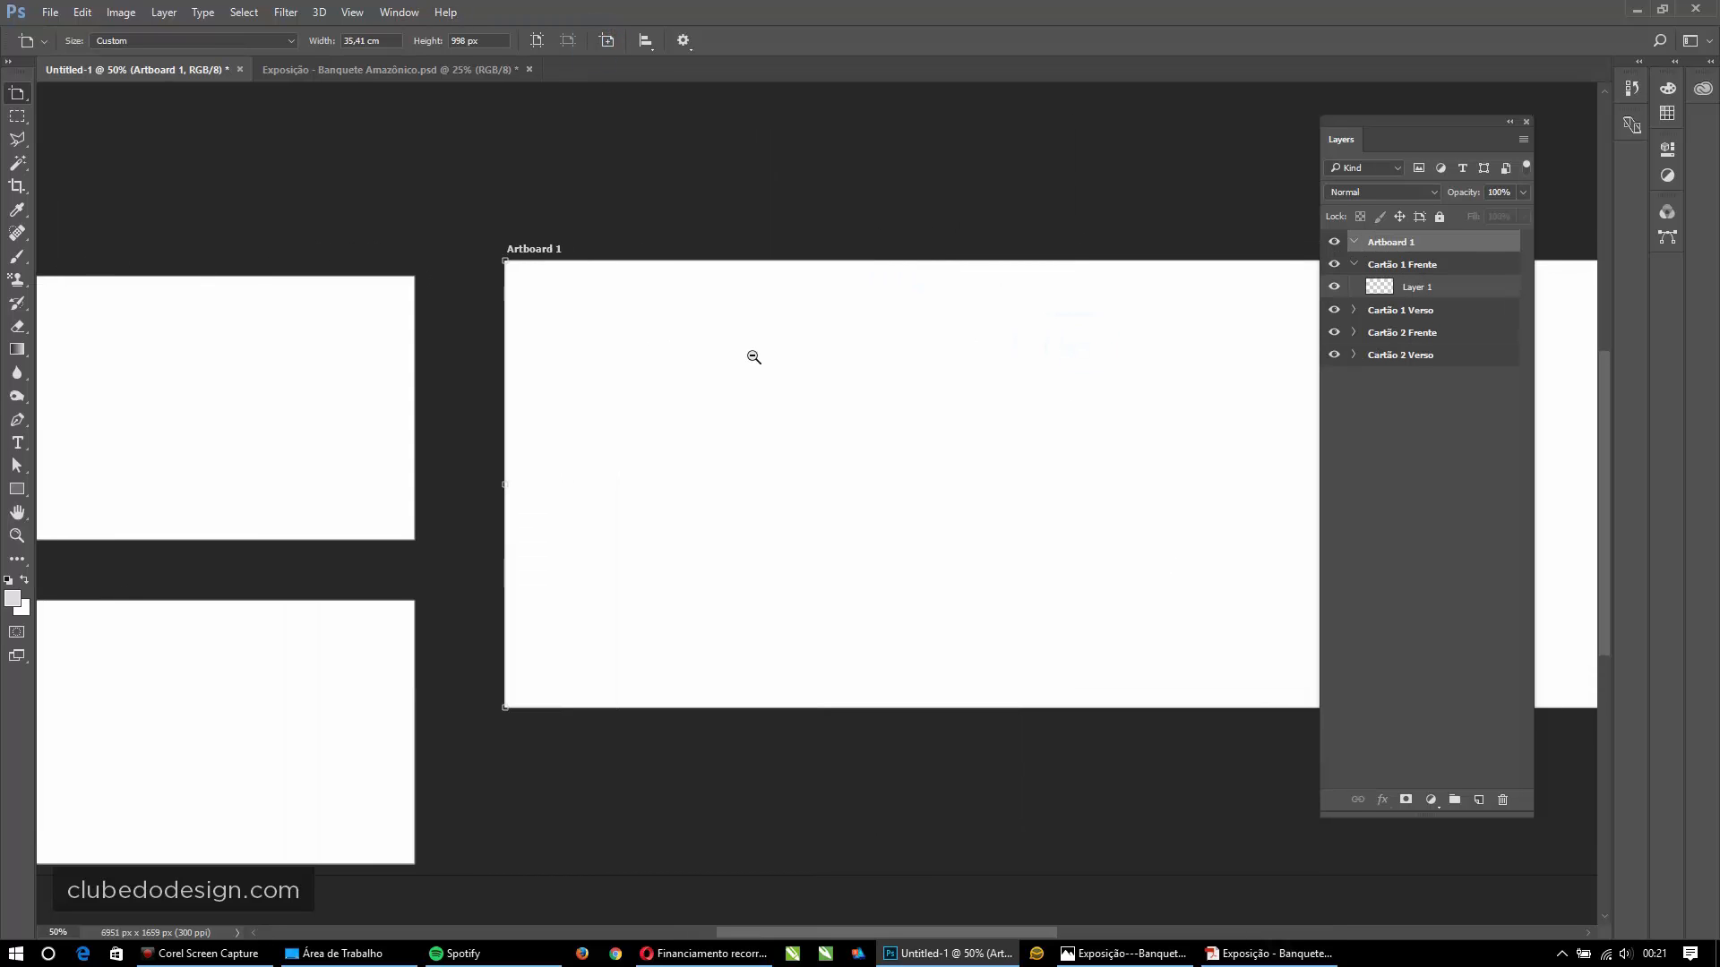
- Narrow Artboard 1 to about 9,6 cm wide by resizing it from its right edge
{"action": "left_click", "coordinate": [752, 355], "text": "alt"}
{"action": "left_click_drag", "start_coordinate": [959, 448], "coordinate": [587, 365]}
{"action": "left_click", "coordinate": [876, 358], "text": "alt"}
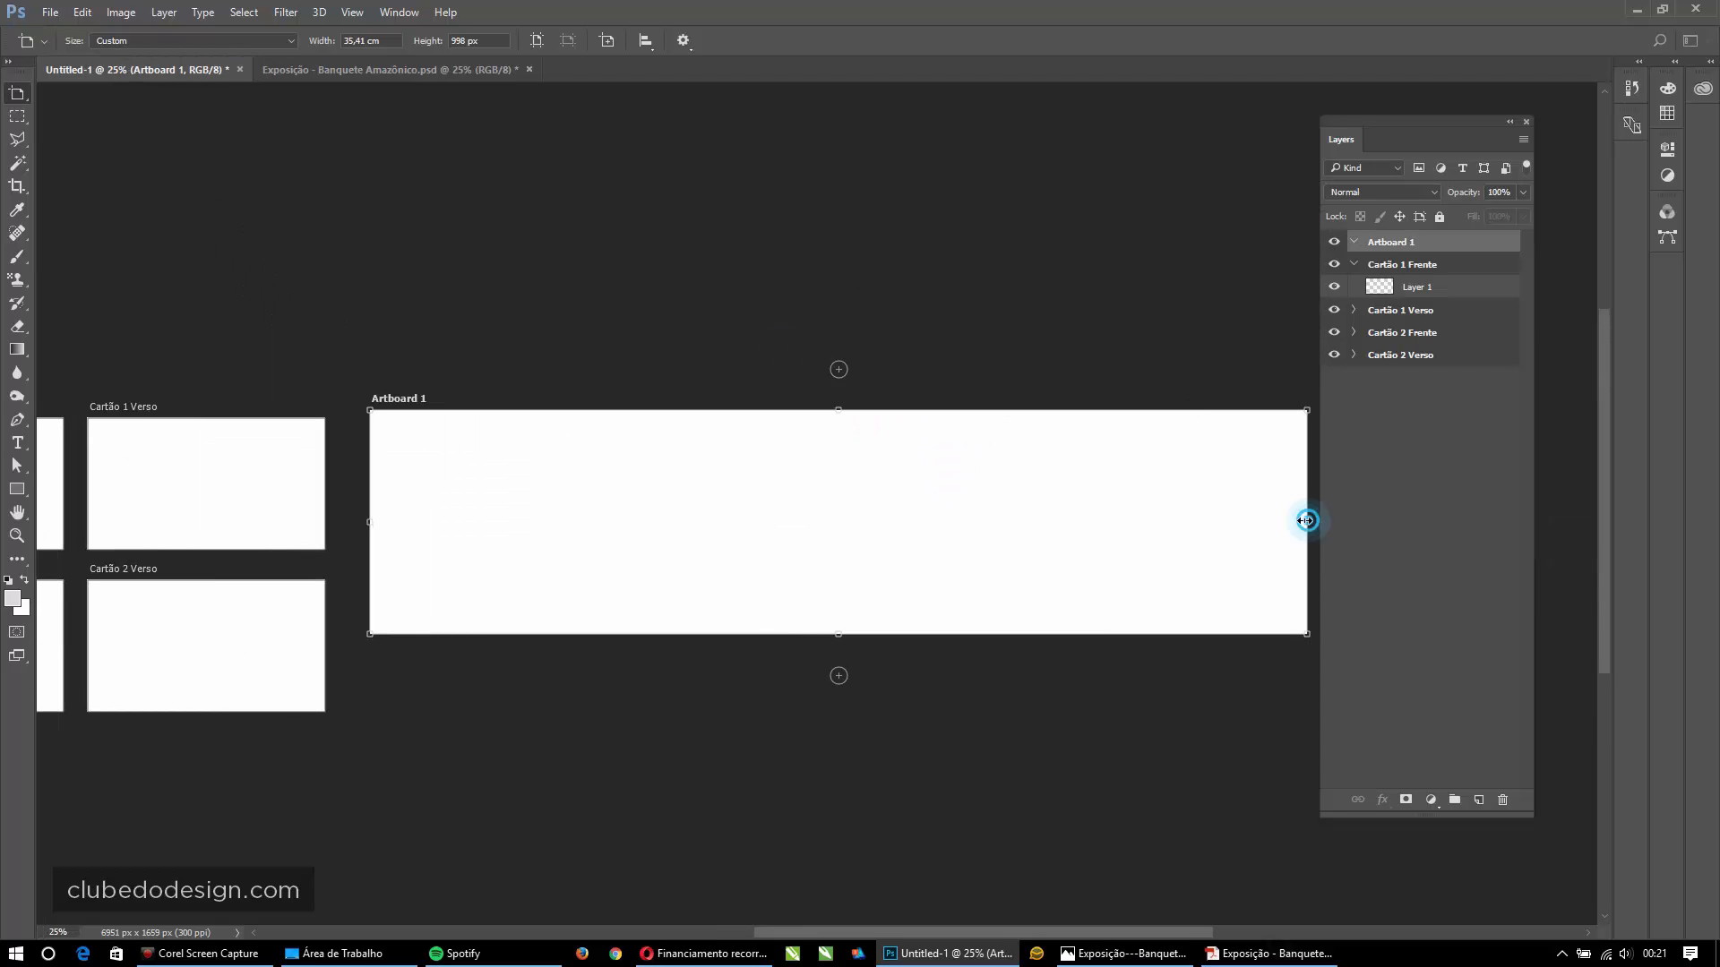
{"action": "left_click_drag", "start_coordinate": [1306, 522], "coordinate": [624, 522]}
{"action": "left_click_drag", "start_coordinate": [421, 335], "coordinate": [904, 338]}
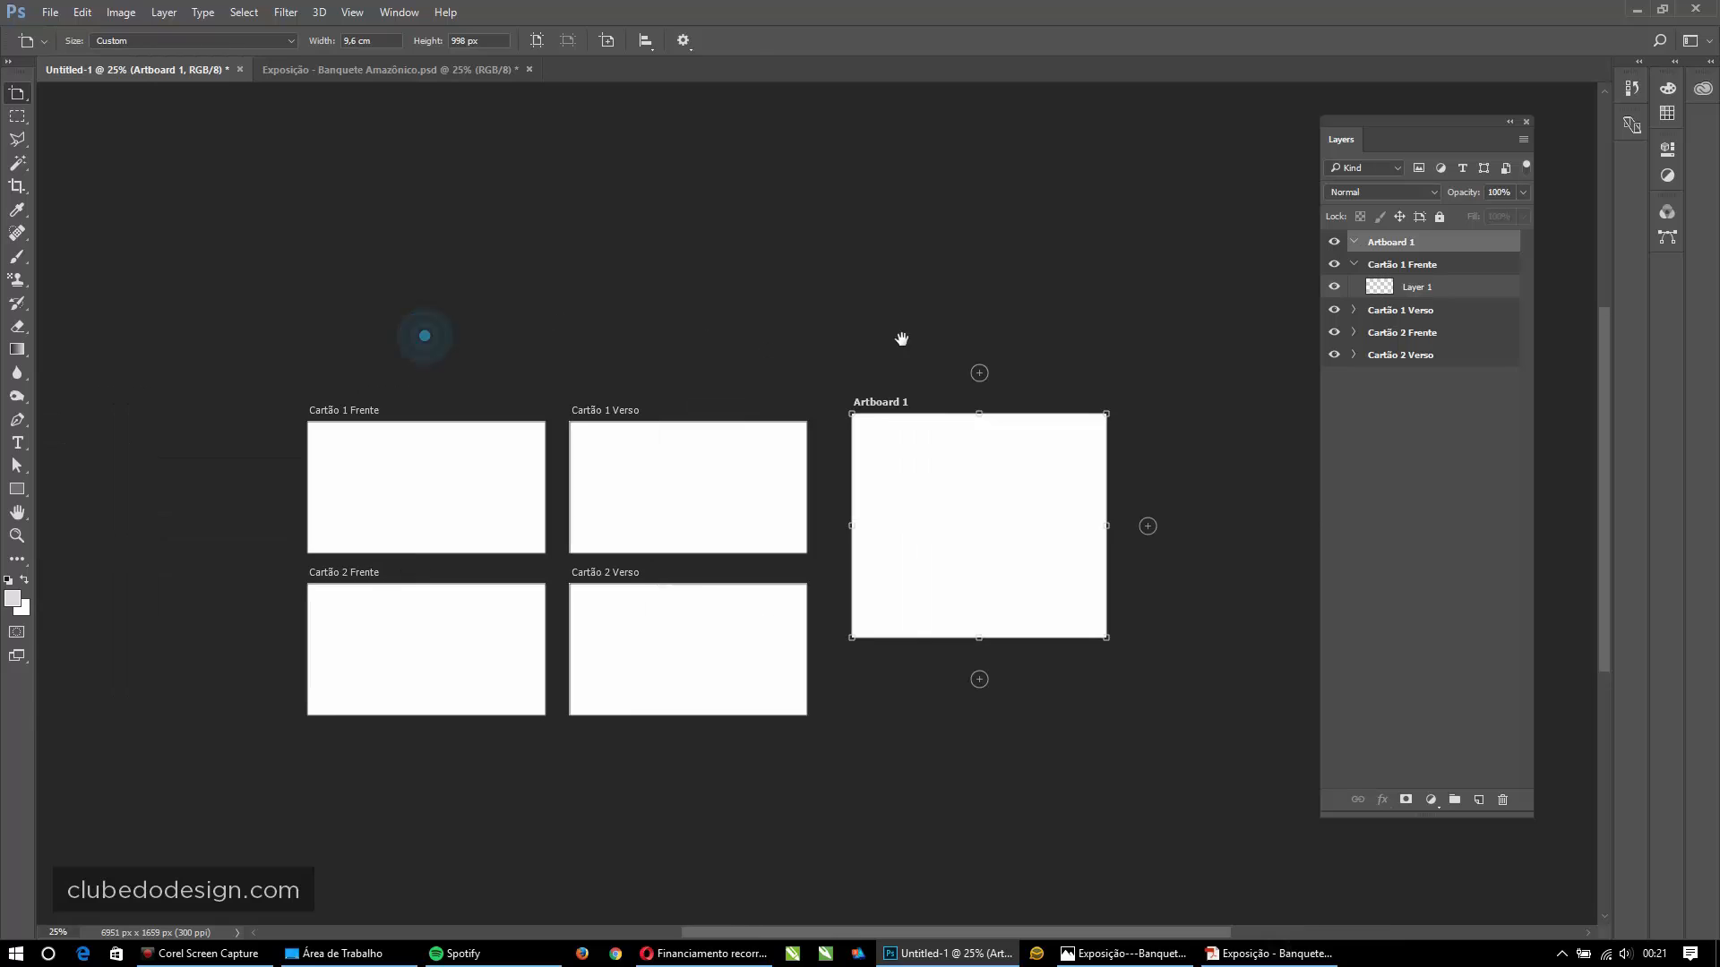
- Switch to the Move tool and delete Artboard 1 from the document
{"action": "left_click", "coordinate": [17, 93]}
{"action": "left_click", "coordinate": [51, 96]}
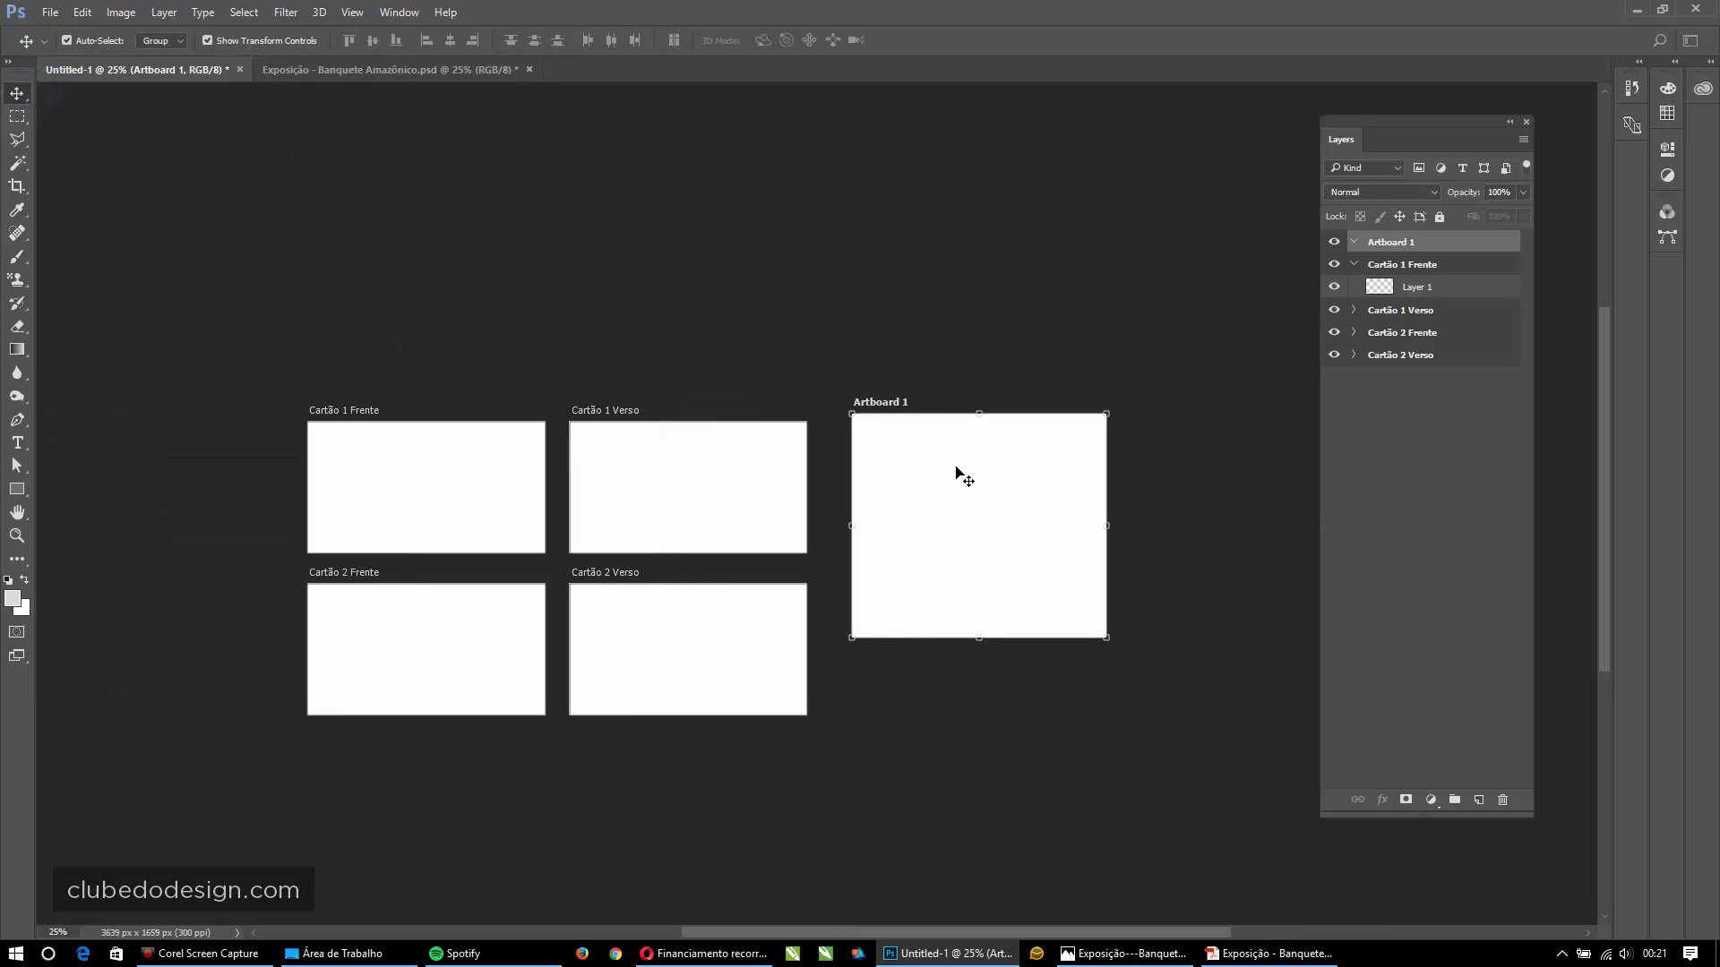
{"action": "left_click", "coordinate": [955, 469]}
{"action": "left_click_drag", "start_coordinate": [1453, 240], "coordinate": [1503, 799]}
- Add an artboard beside Cartão 1 Verso with the Artboard tool and enlarge it to about 11,63 cm wide and 1314 px high
{"action": "key", "text": "shift+v"}
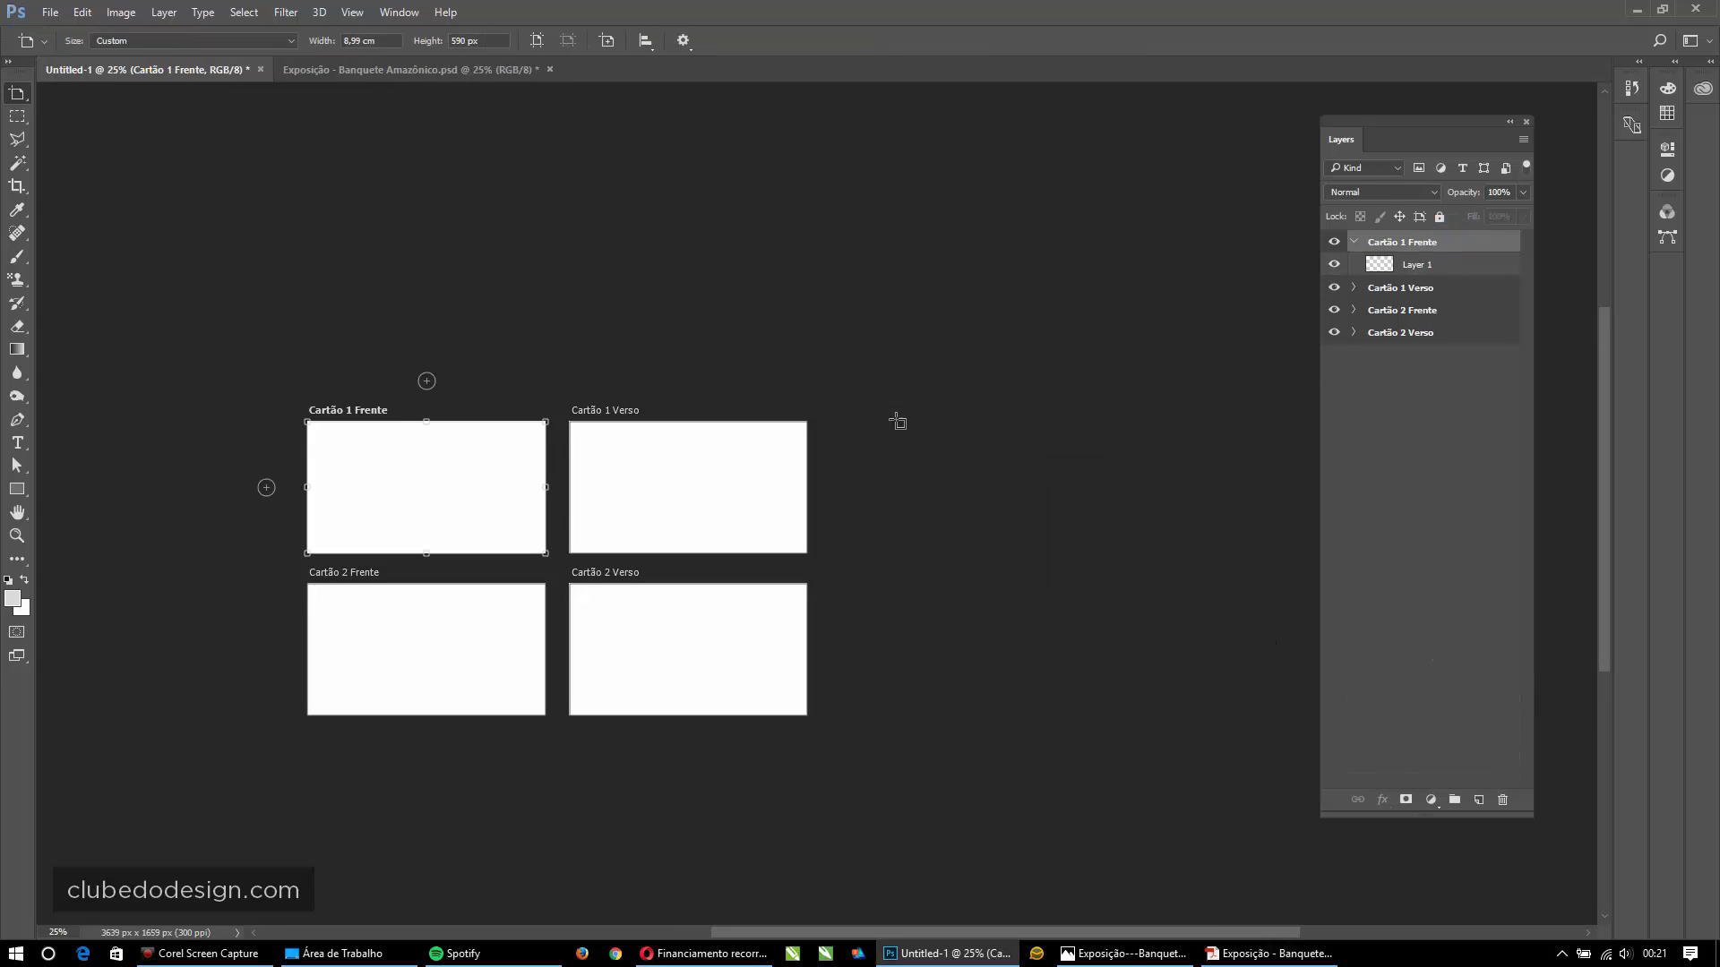
{"action": "left_click", "coordinate": [355, 411]}
{"action": "left_click", "coordinate": [608, 414]}
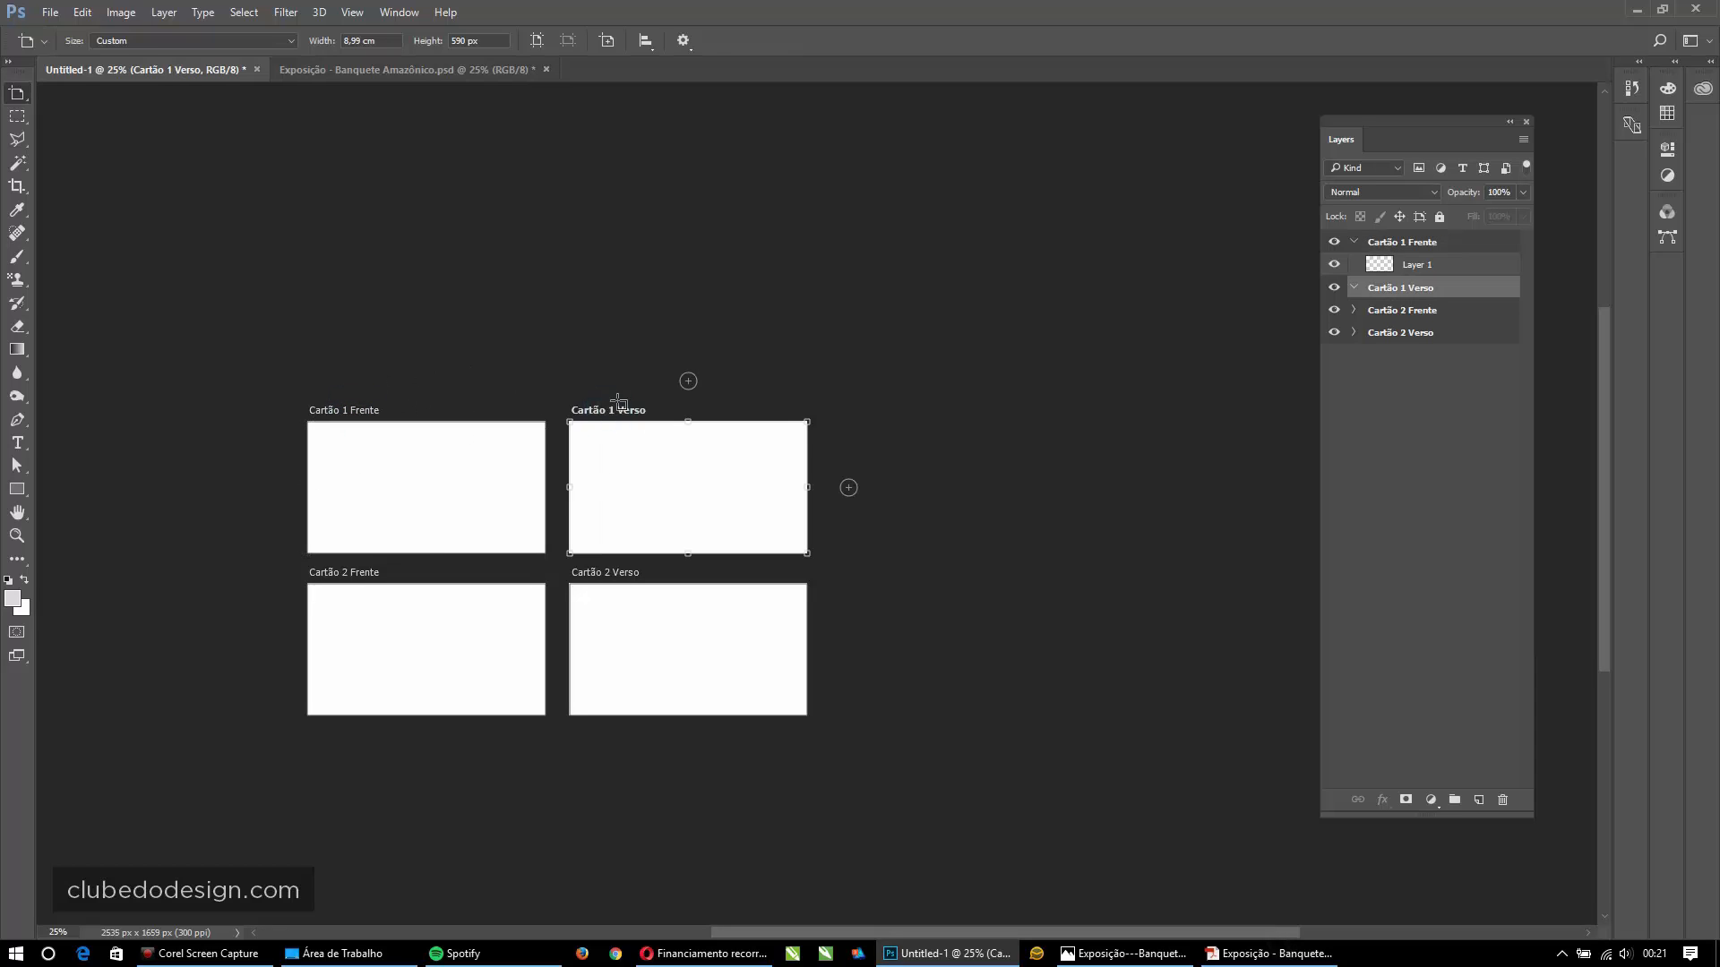
{"action": "left_click", "coordinate": [844, 489]}
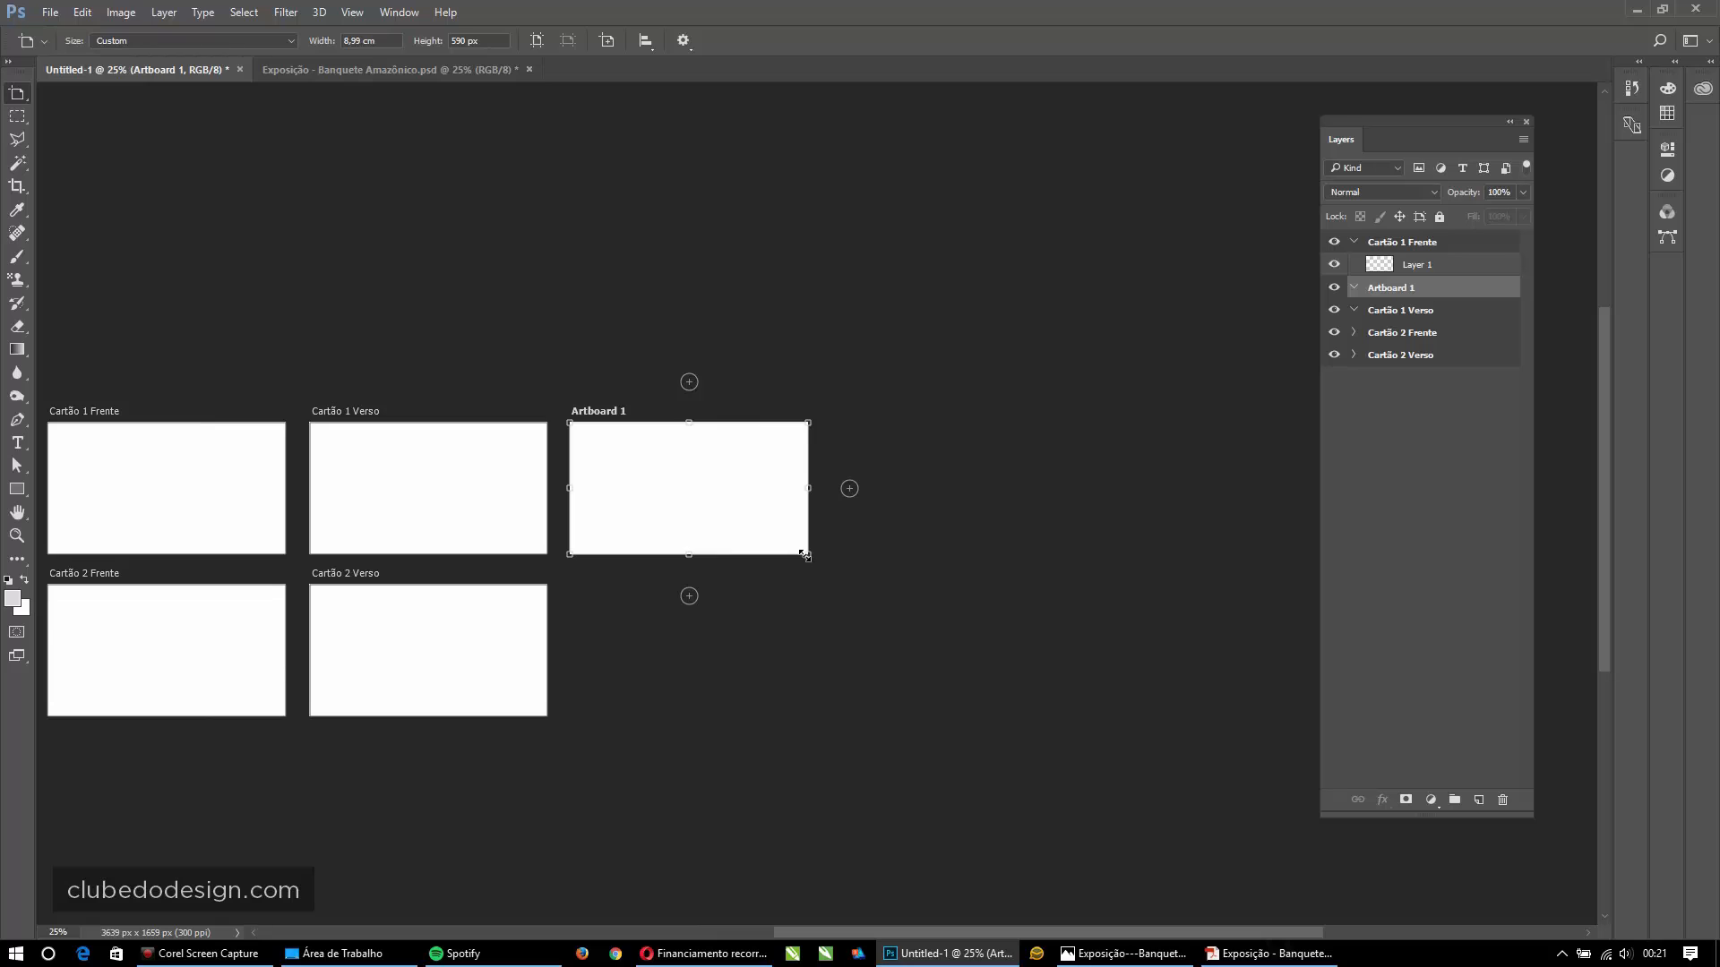
{"action": "left_click_drag", "start_coordinate": [803, 555], "coordinate": [877, 717]}
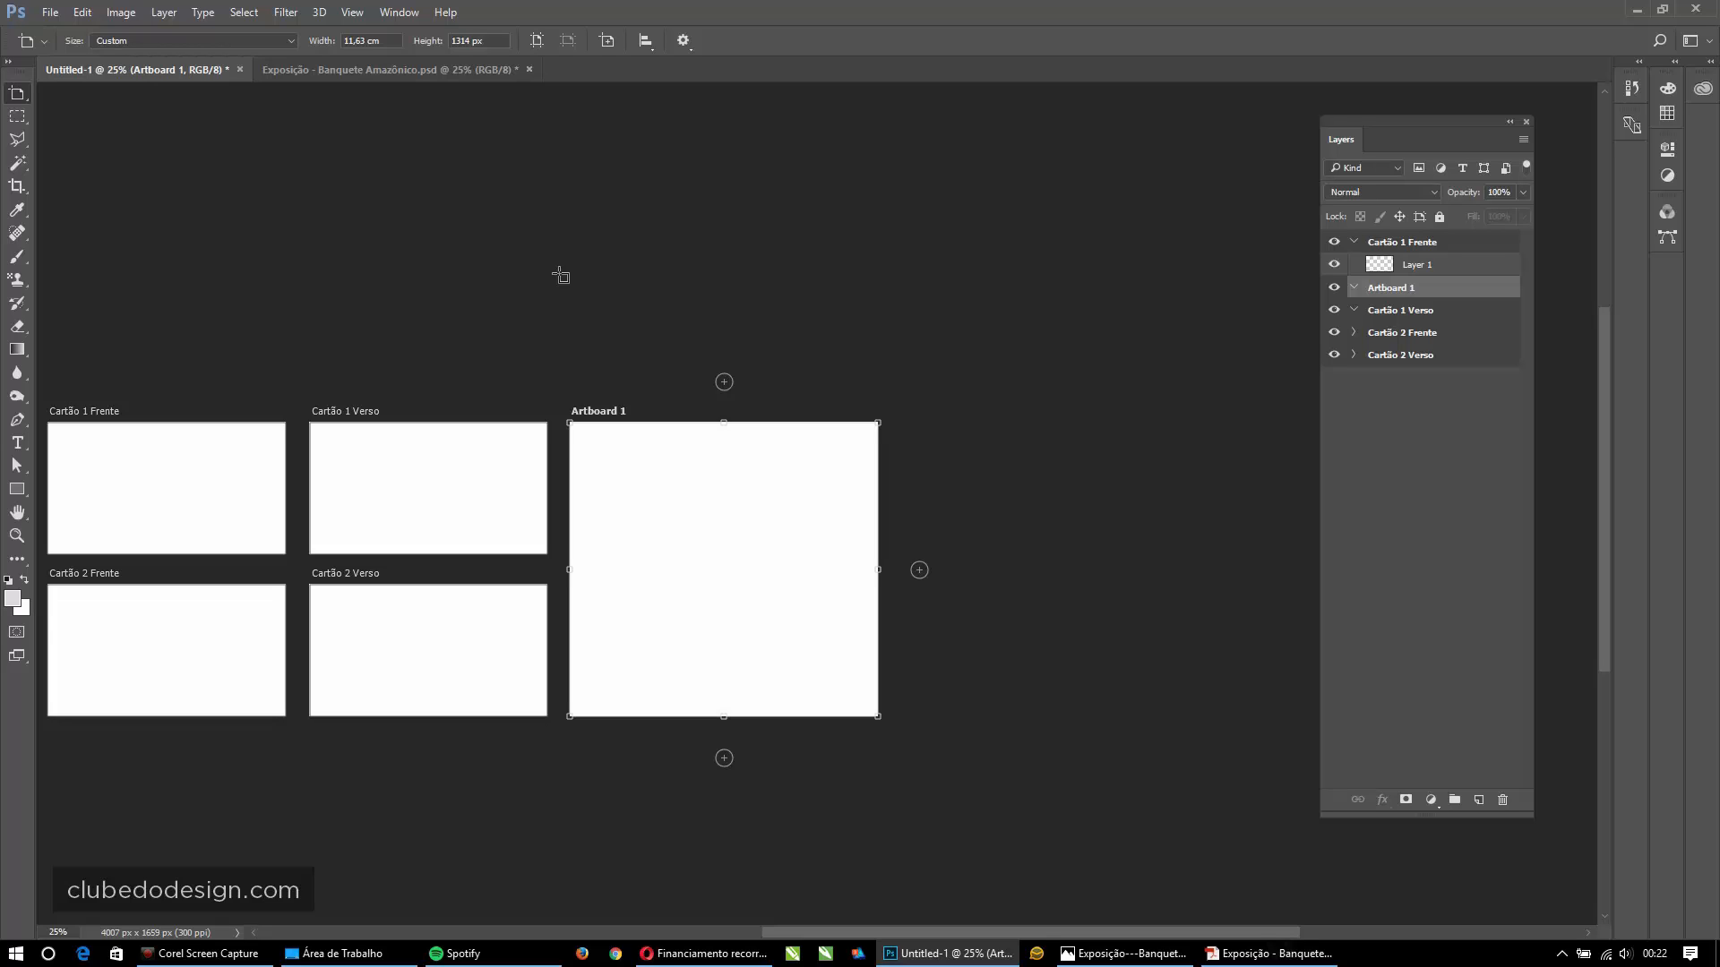
- Create a new document from the recent Post 1000x1000 preset, 1000 × 1000 px at 72 ppi, without artboards
{"action": "key", "text": "ctrl+o"}
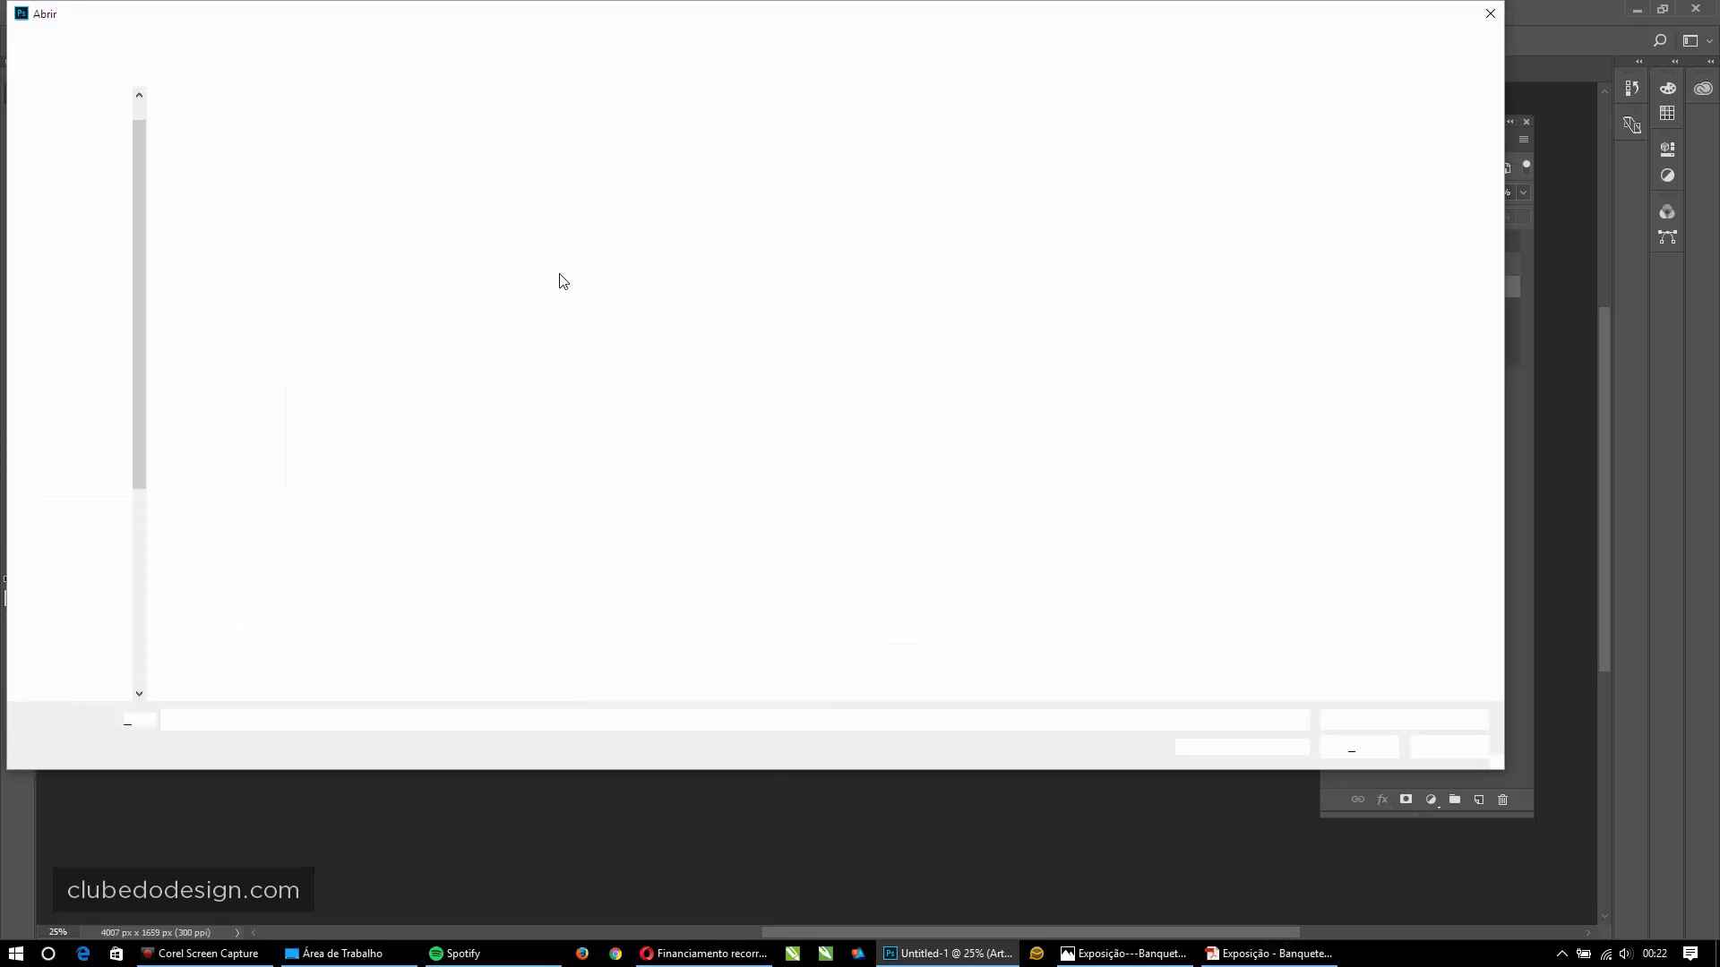
{"action": "key", "text": "Escape"}
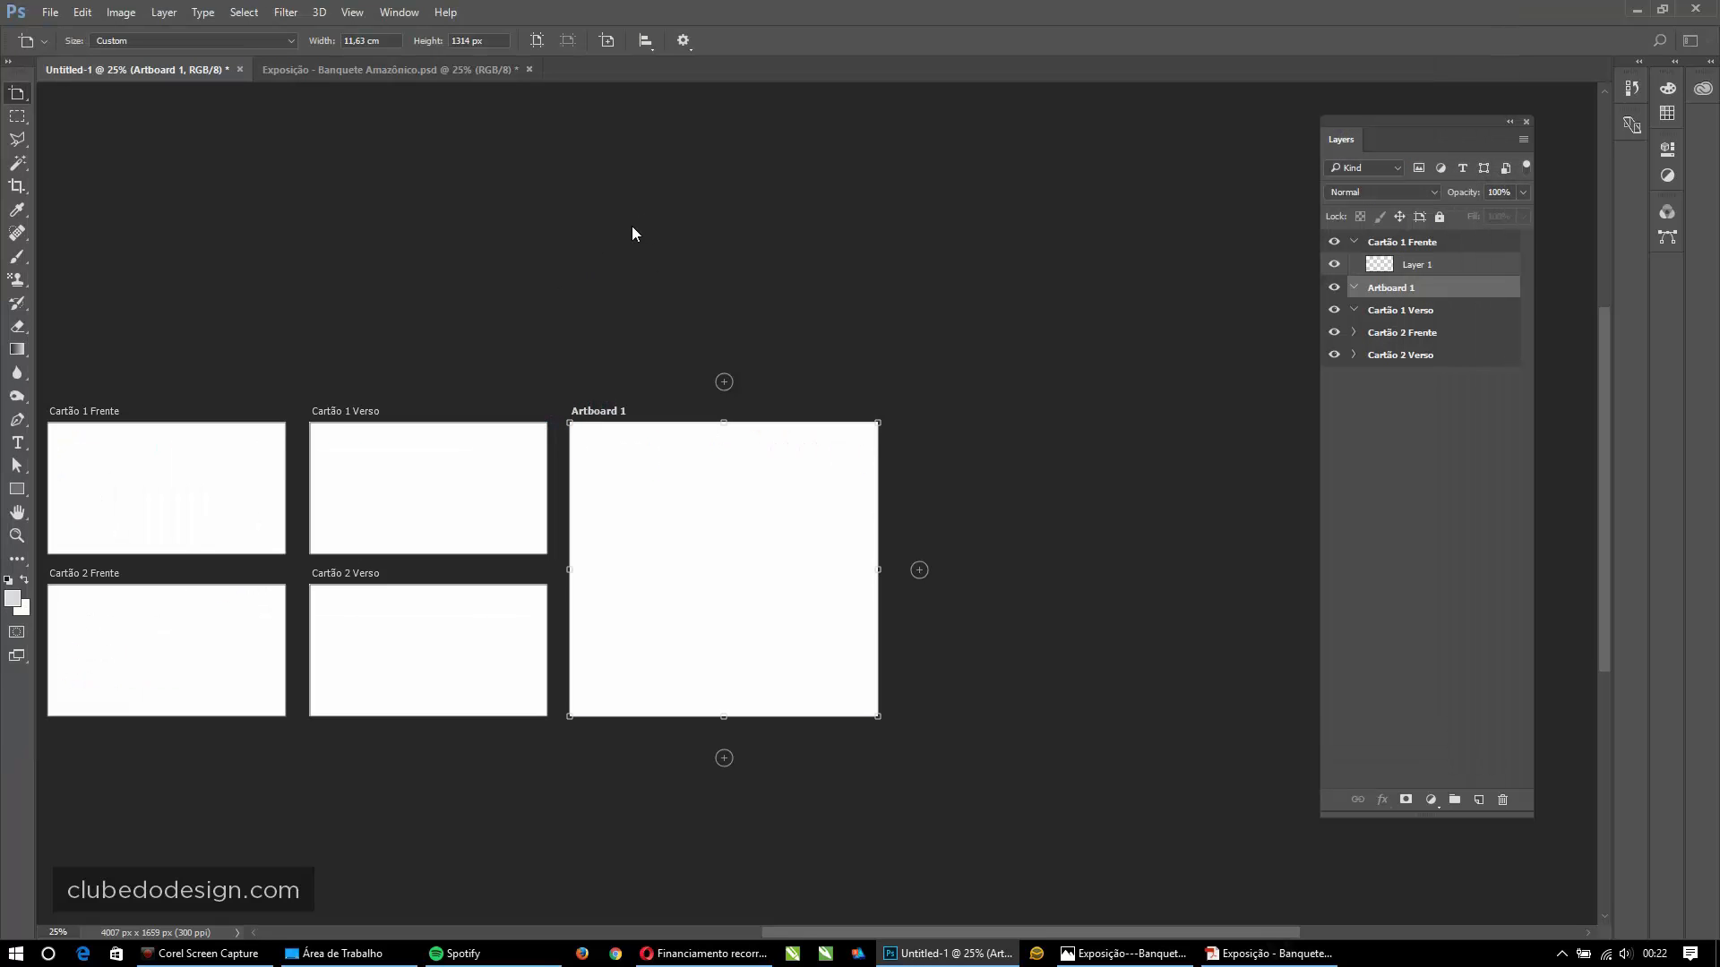
{"action": "key", "text": "ctrl+n"}
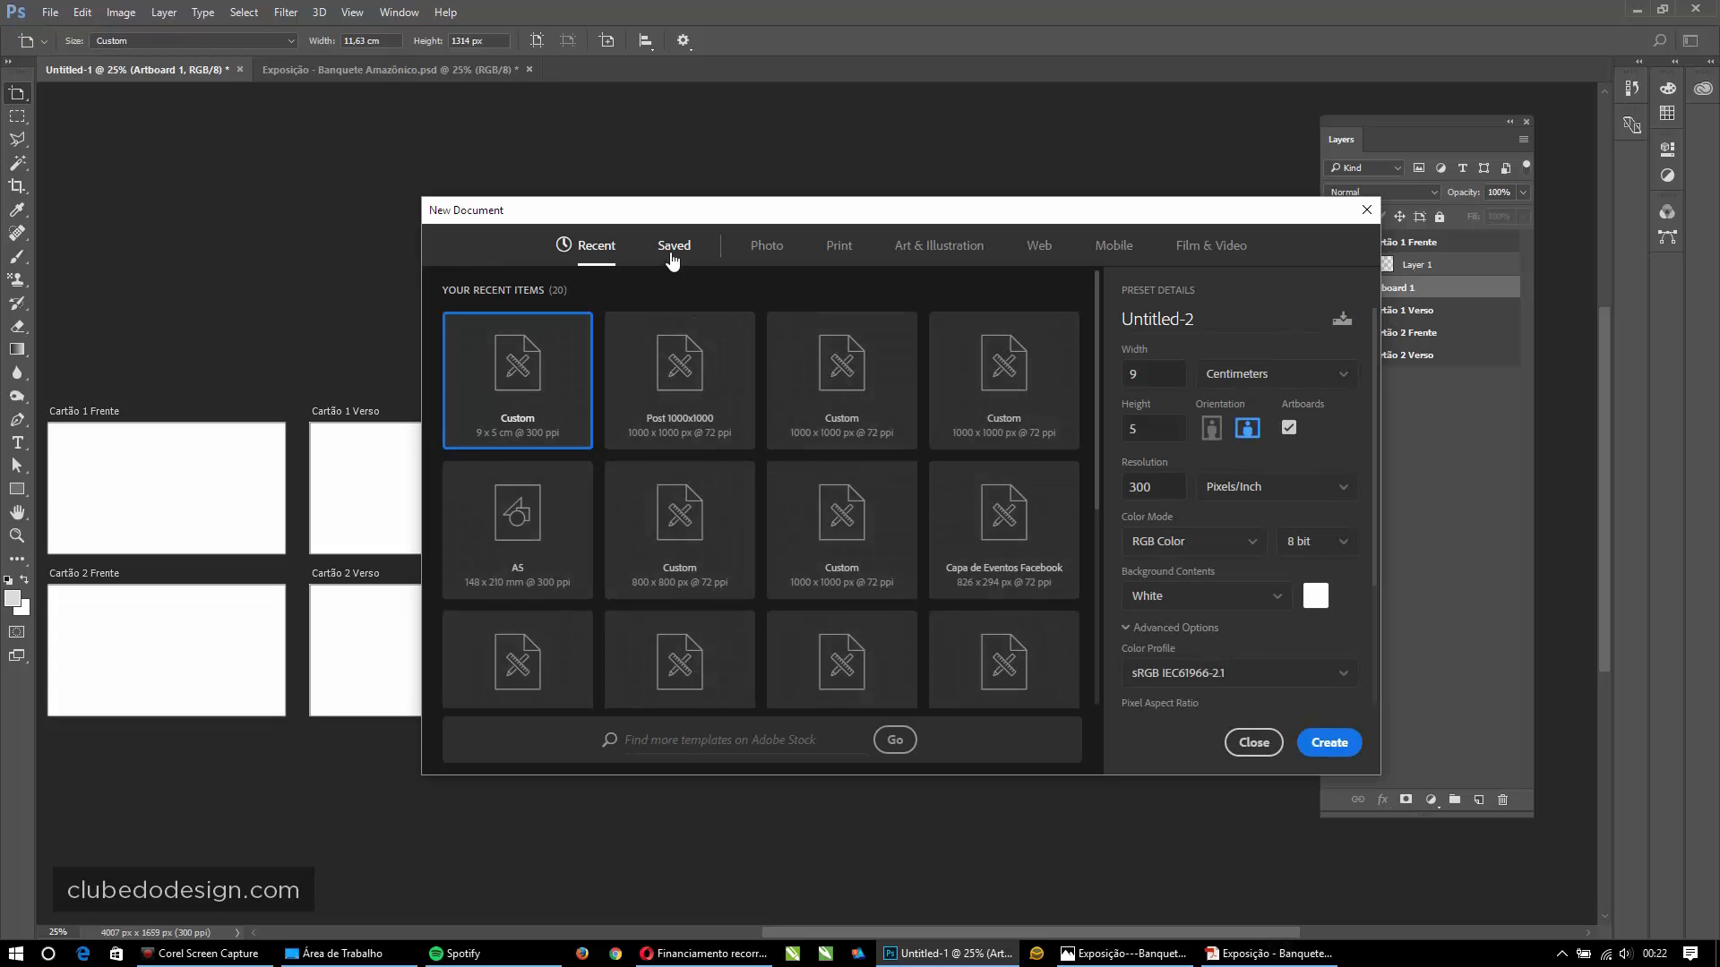
{"action": "scroll", "coordinate": [862, 559], "scroll_direction": "down", "scroll_amount": 3}
{"action": "scroll", "coordinate": [806, 556], "scroll_direction": "up", "scroll_amount": 3}
{"action": "left_click", "coordinate": [680, 374]}
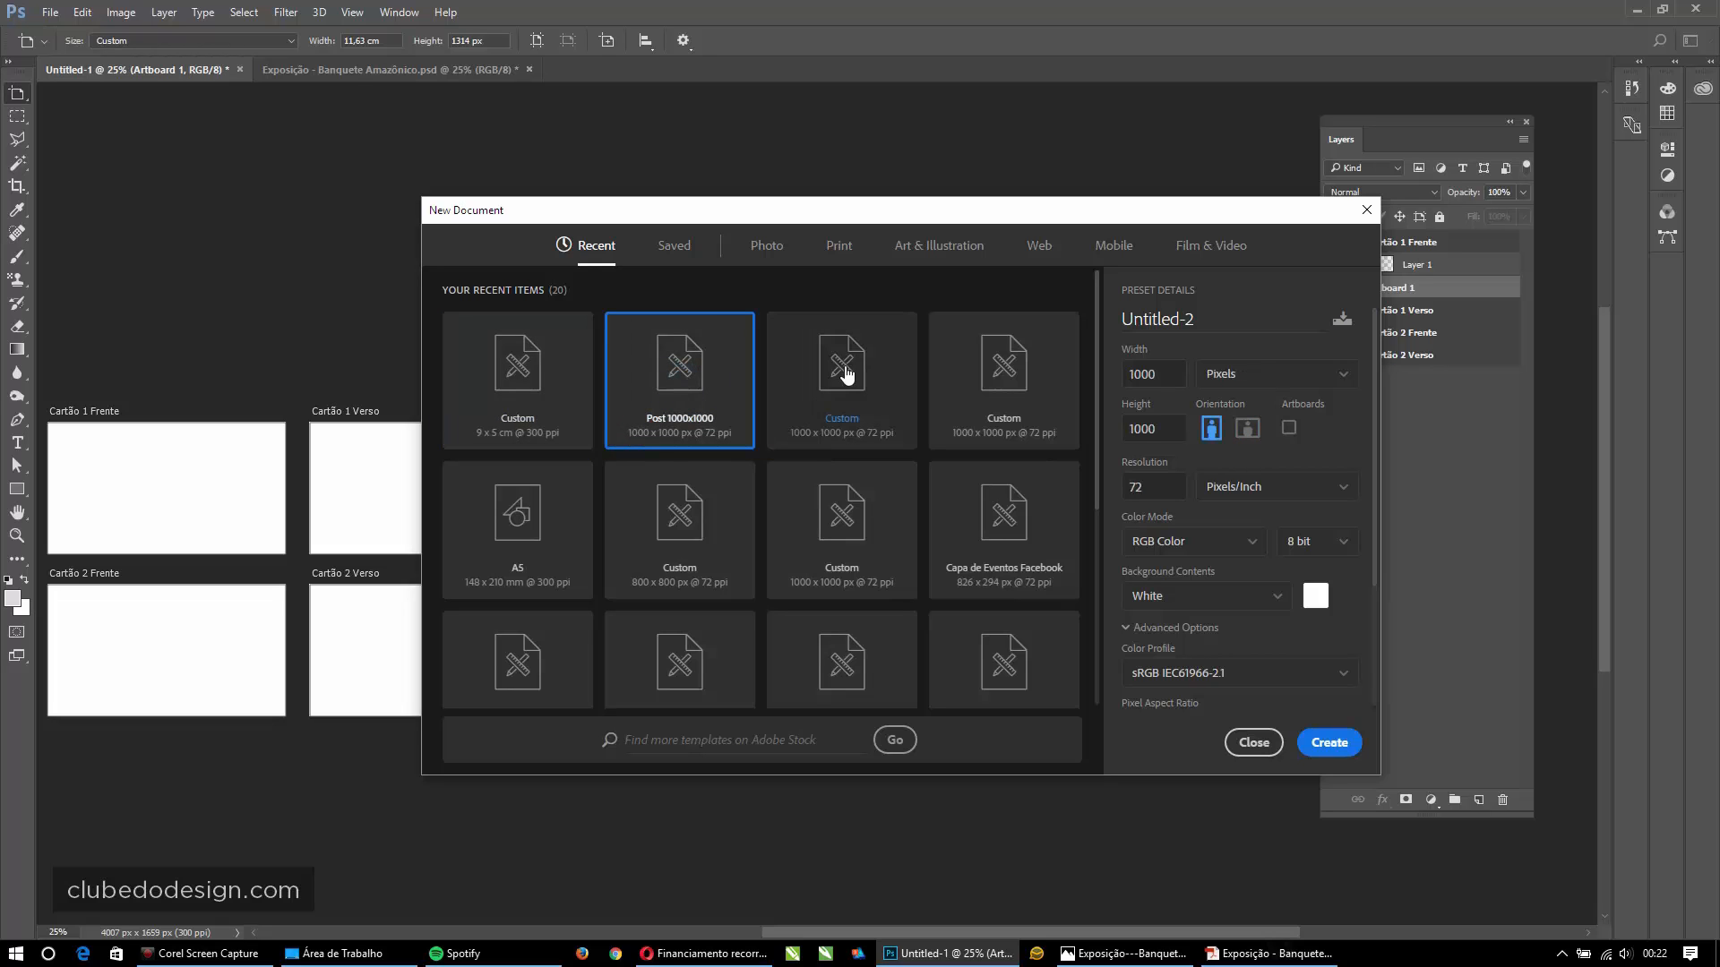
{"action": "left_click", "coordinate": [1329, 743]}
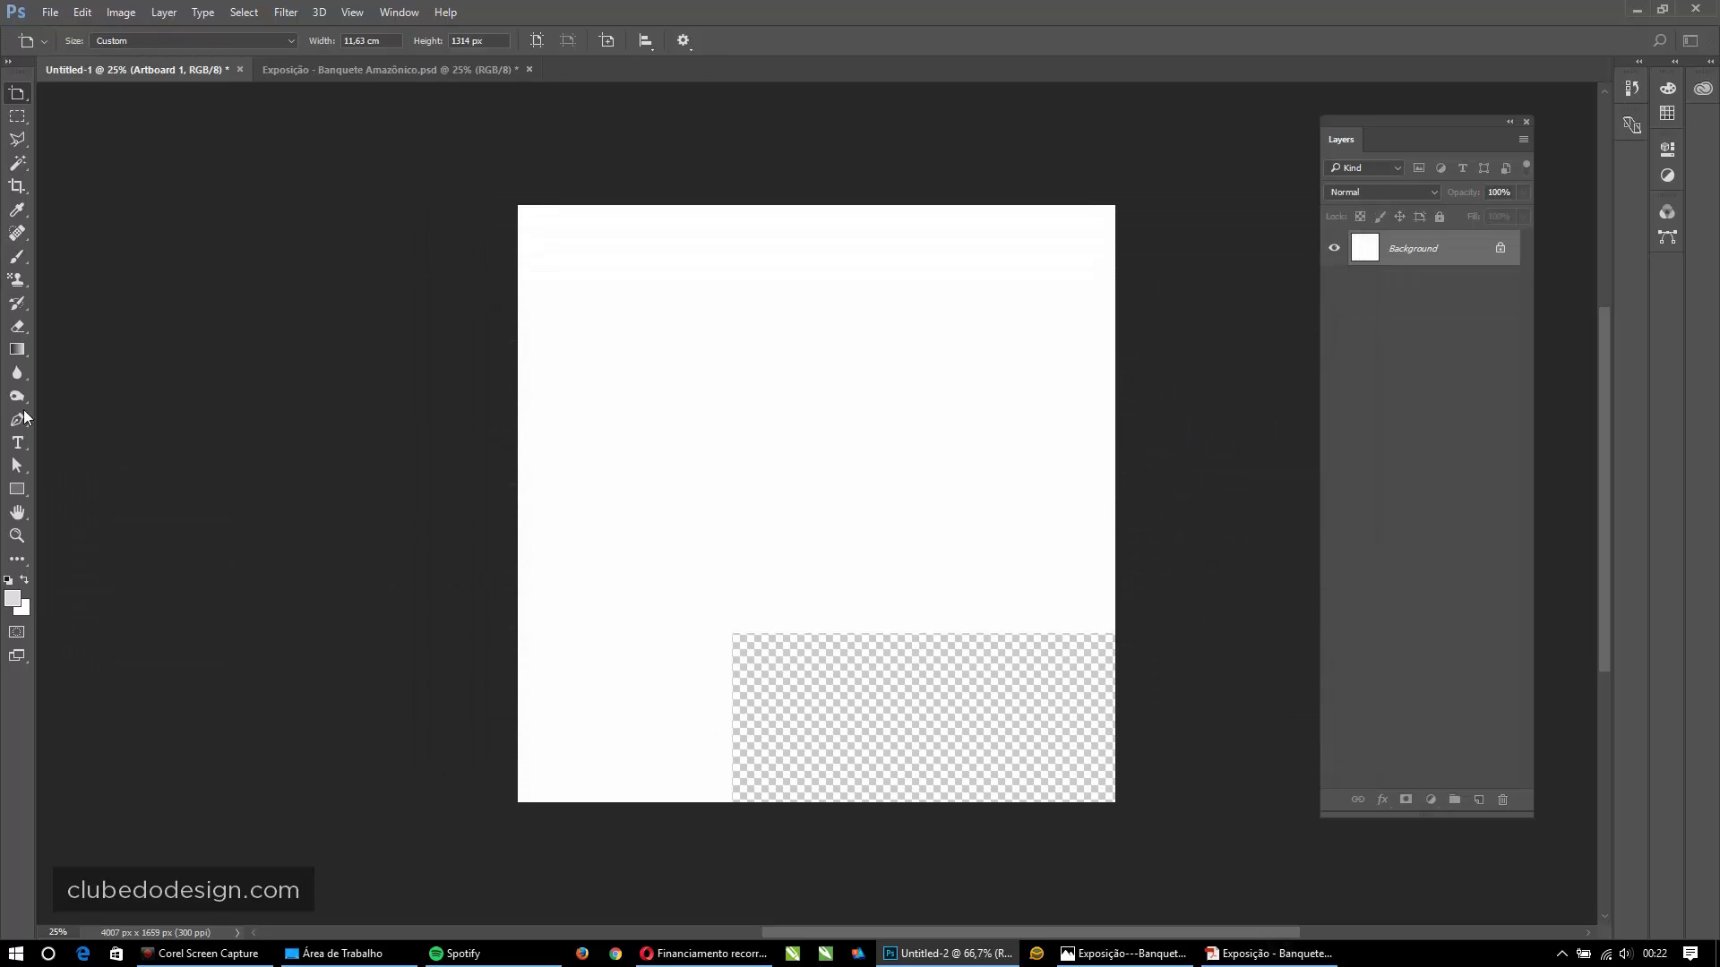
- Draw a rectangle about 259 × 355 px in the canvas's upper-left area and fill it with cyan
{"action": "left_click_drag", "start_coordinate": [17, 489], "coordinate": [18, 490]}
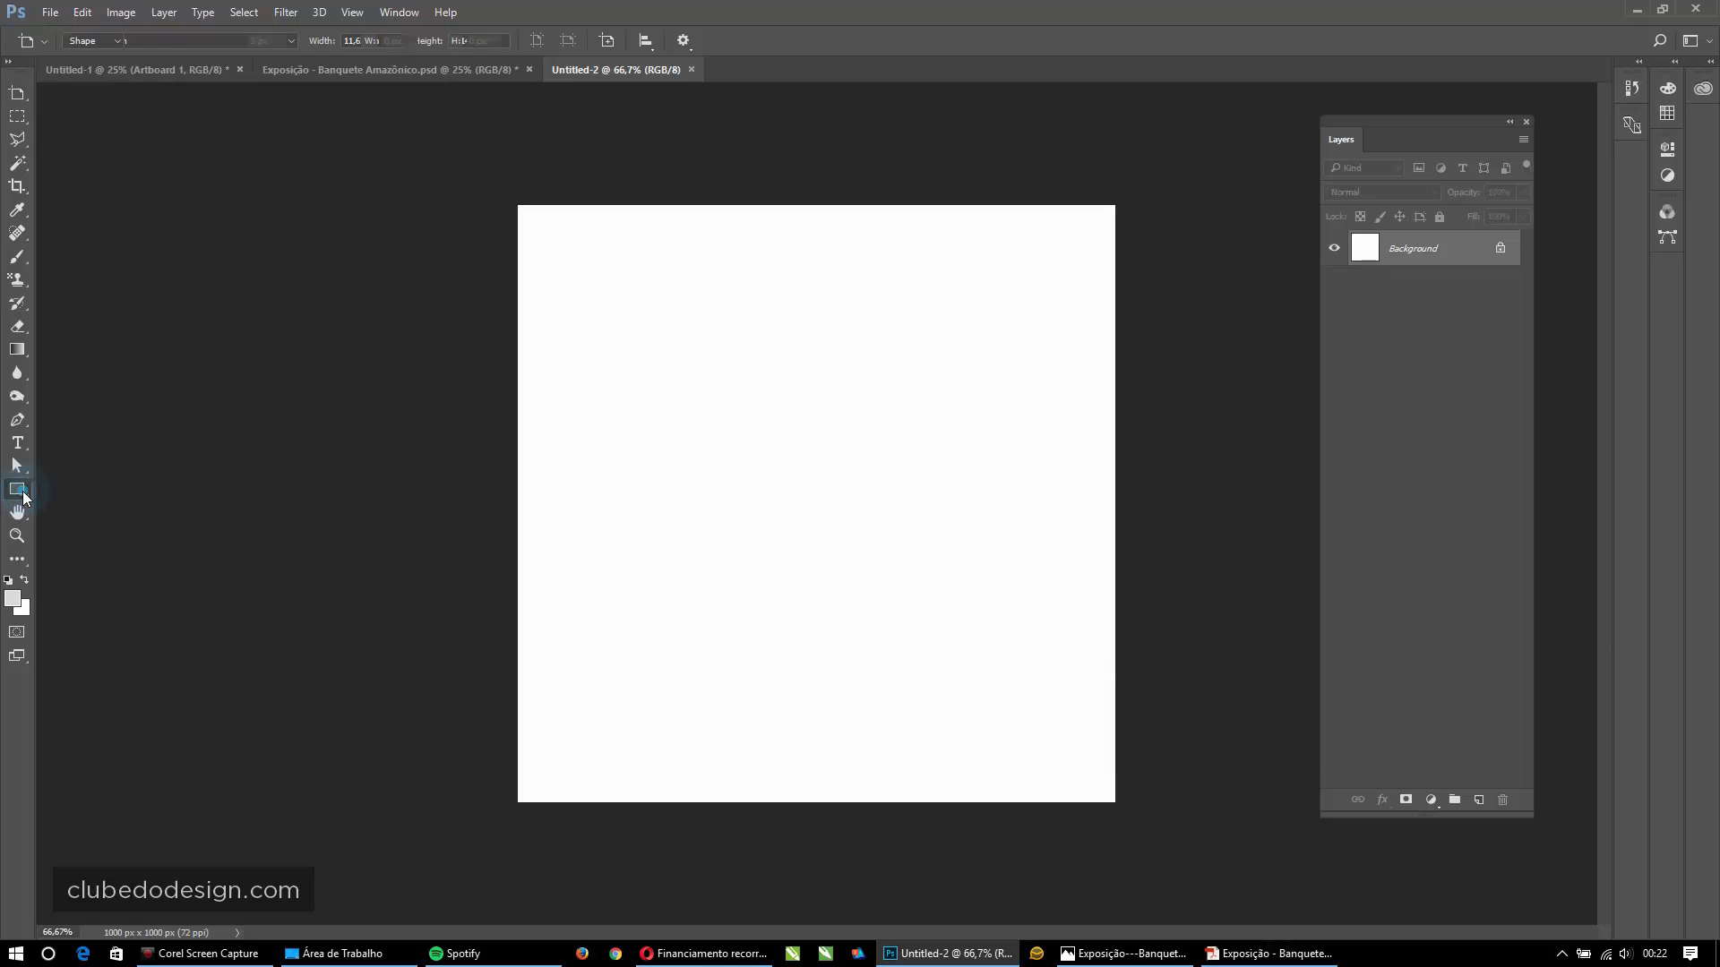
{"action": "left_click", "coordinate": [78, 492]}
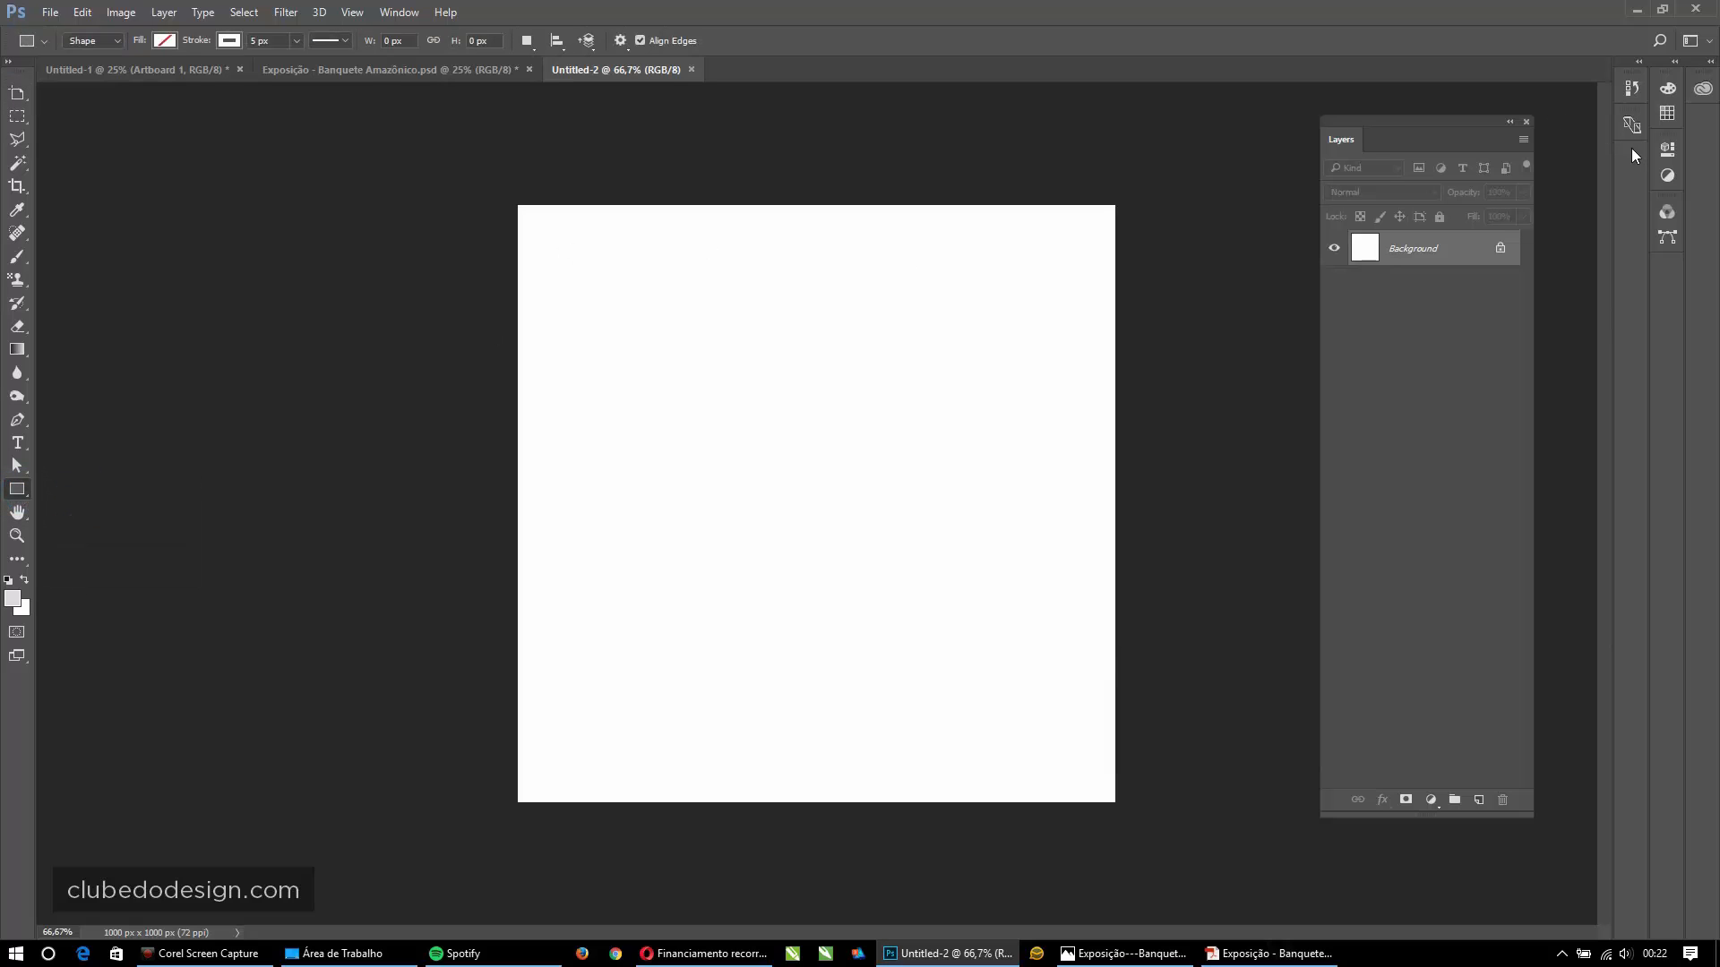
{"action": "left_click_drag", "start_coordinate": [612, 246], "coordinate": [767, 458]}
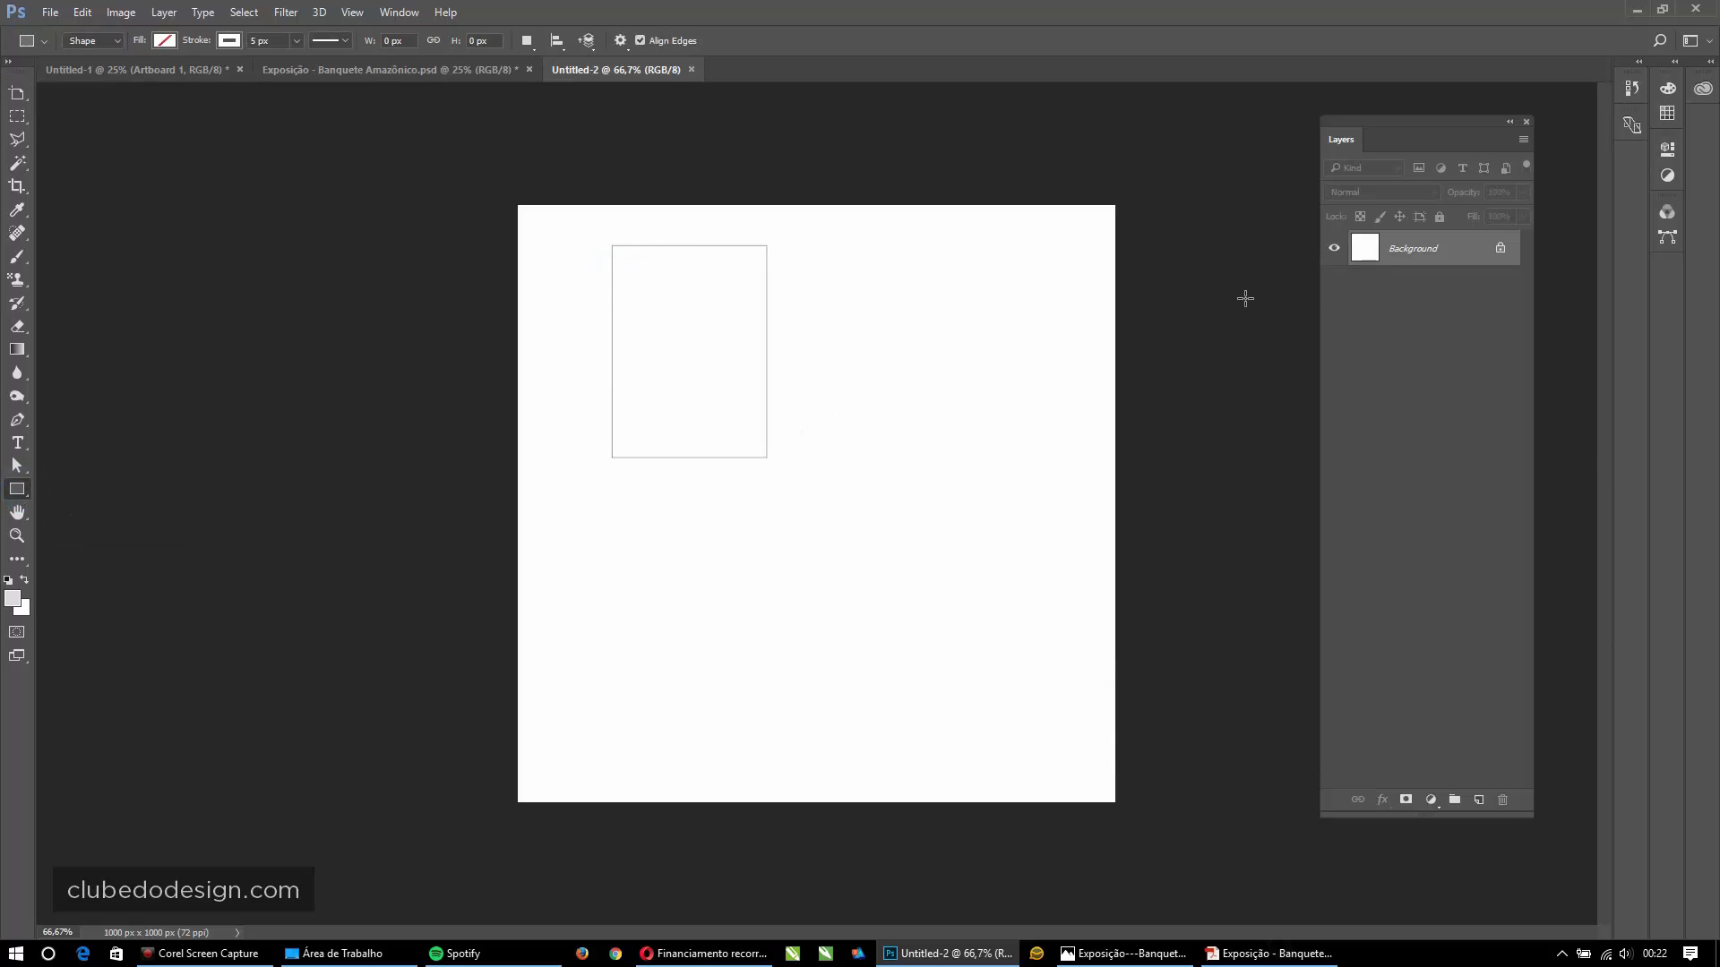
{"action": "left_click", "coordinate": [1414, 254]}
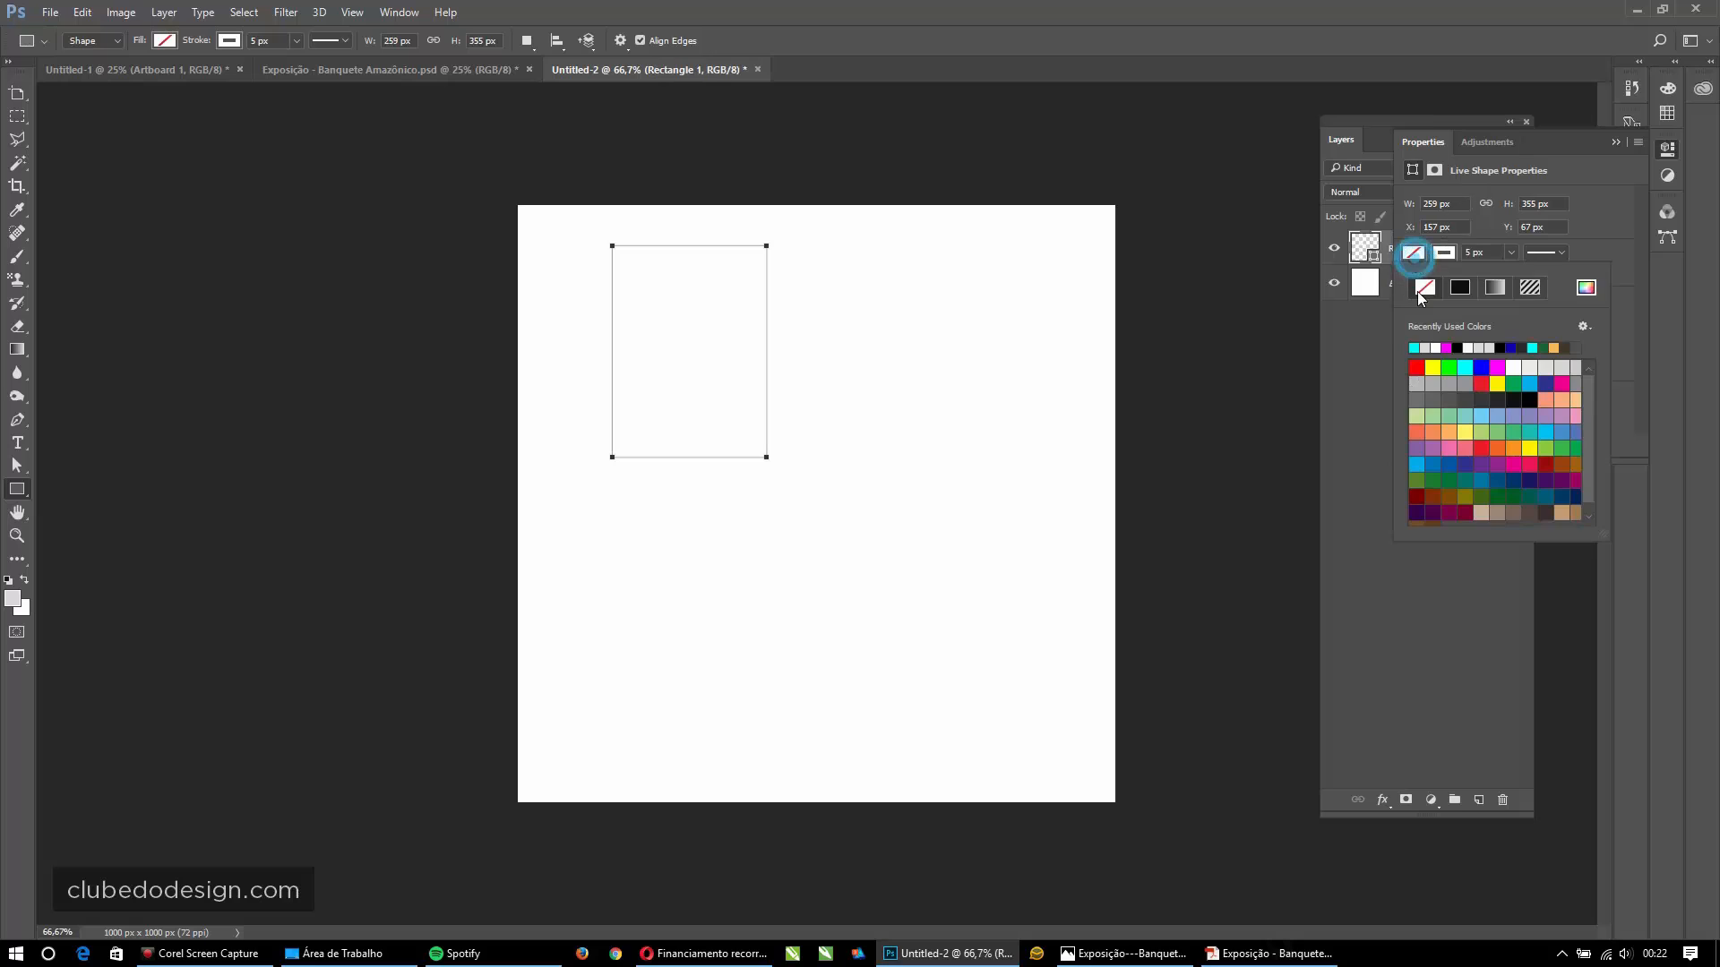
{"action": "left_click", "coordinate": [1413, 347]}
- Draw a second rectangle about 210 × 322 px in the canvas's lower-right area and fill it with green
{"action": "left_click_drag", "start_coordinate": [869, 458], "coordinate": [994, 652]}
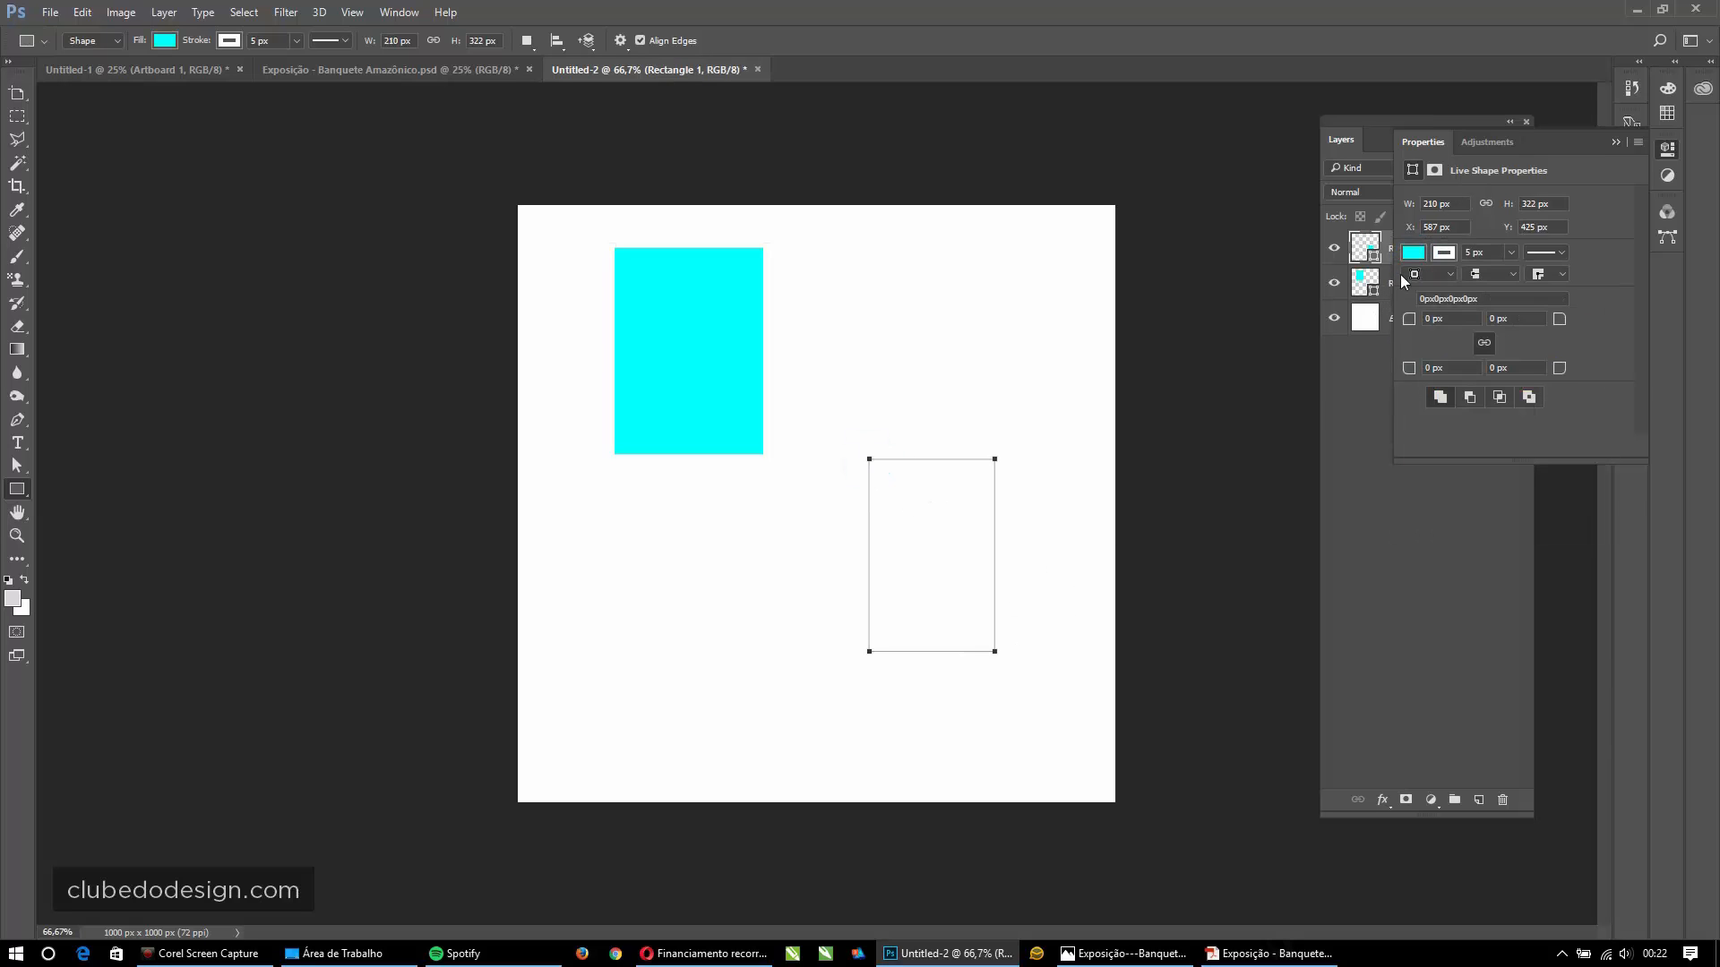
{"action": "left_click", "coordinate": [1414, 253]}
{"action": "left_click", "coordinate": [1448, 367]}
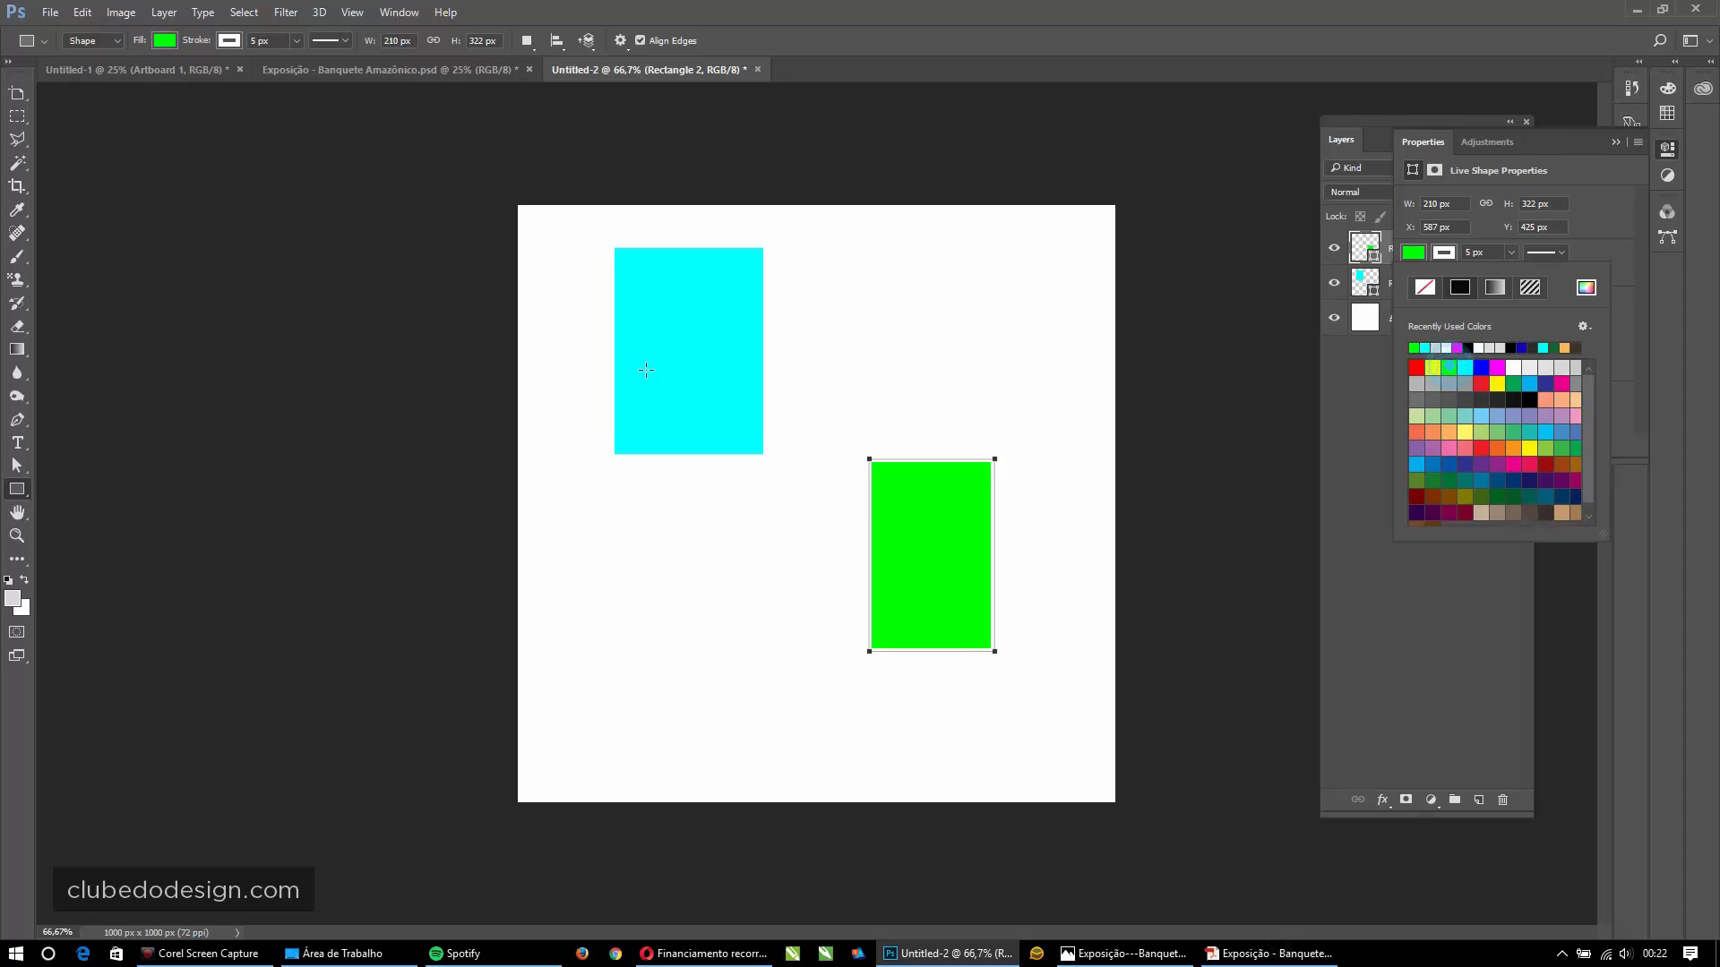
{"action": "left_click", "coordinate": [631, 282]}
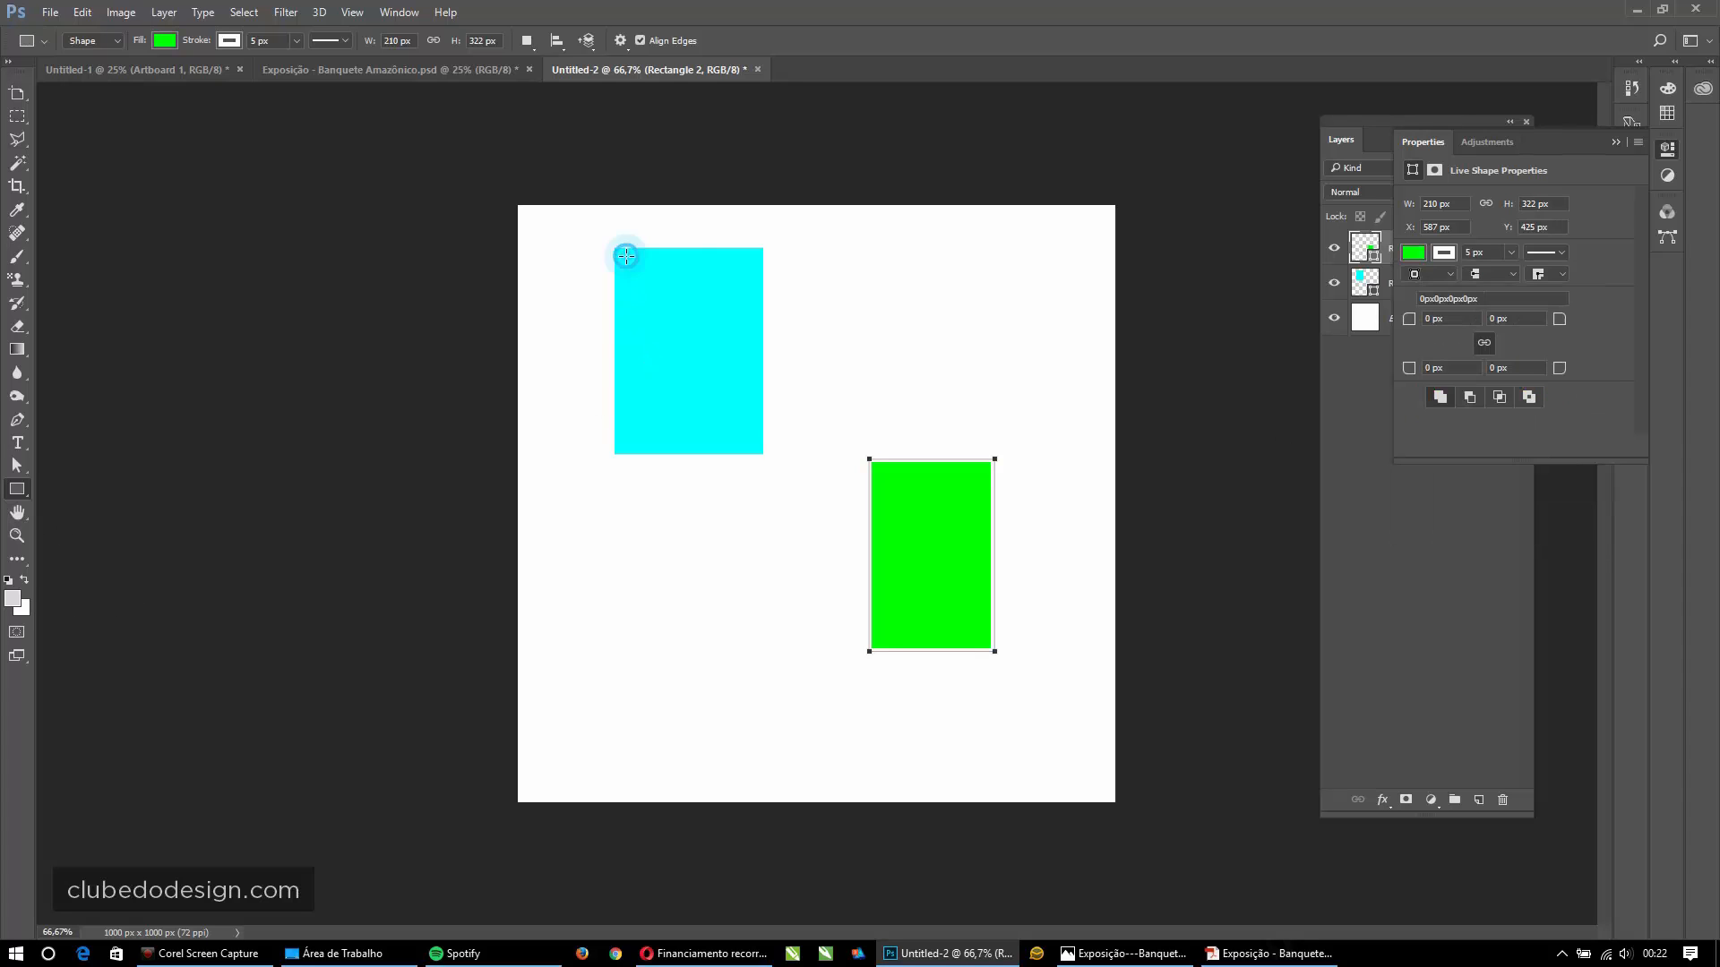
- Draw a green rectangle about 205 × 110 px atop the cyan shape and a cyan one about 145 × 102 px atop the green shape
{"action": "left_click_drag", "start_coordinate": [626, 257], "coordinate": [748, 321]}
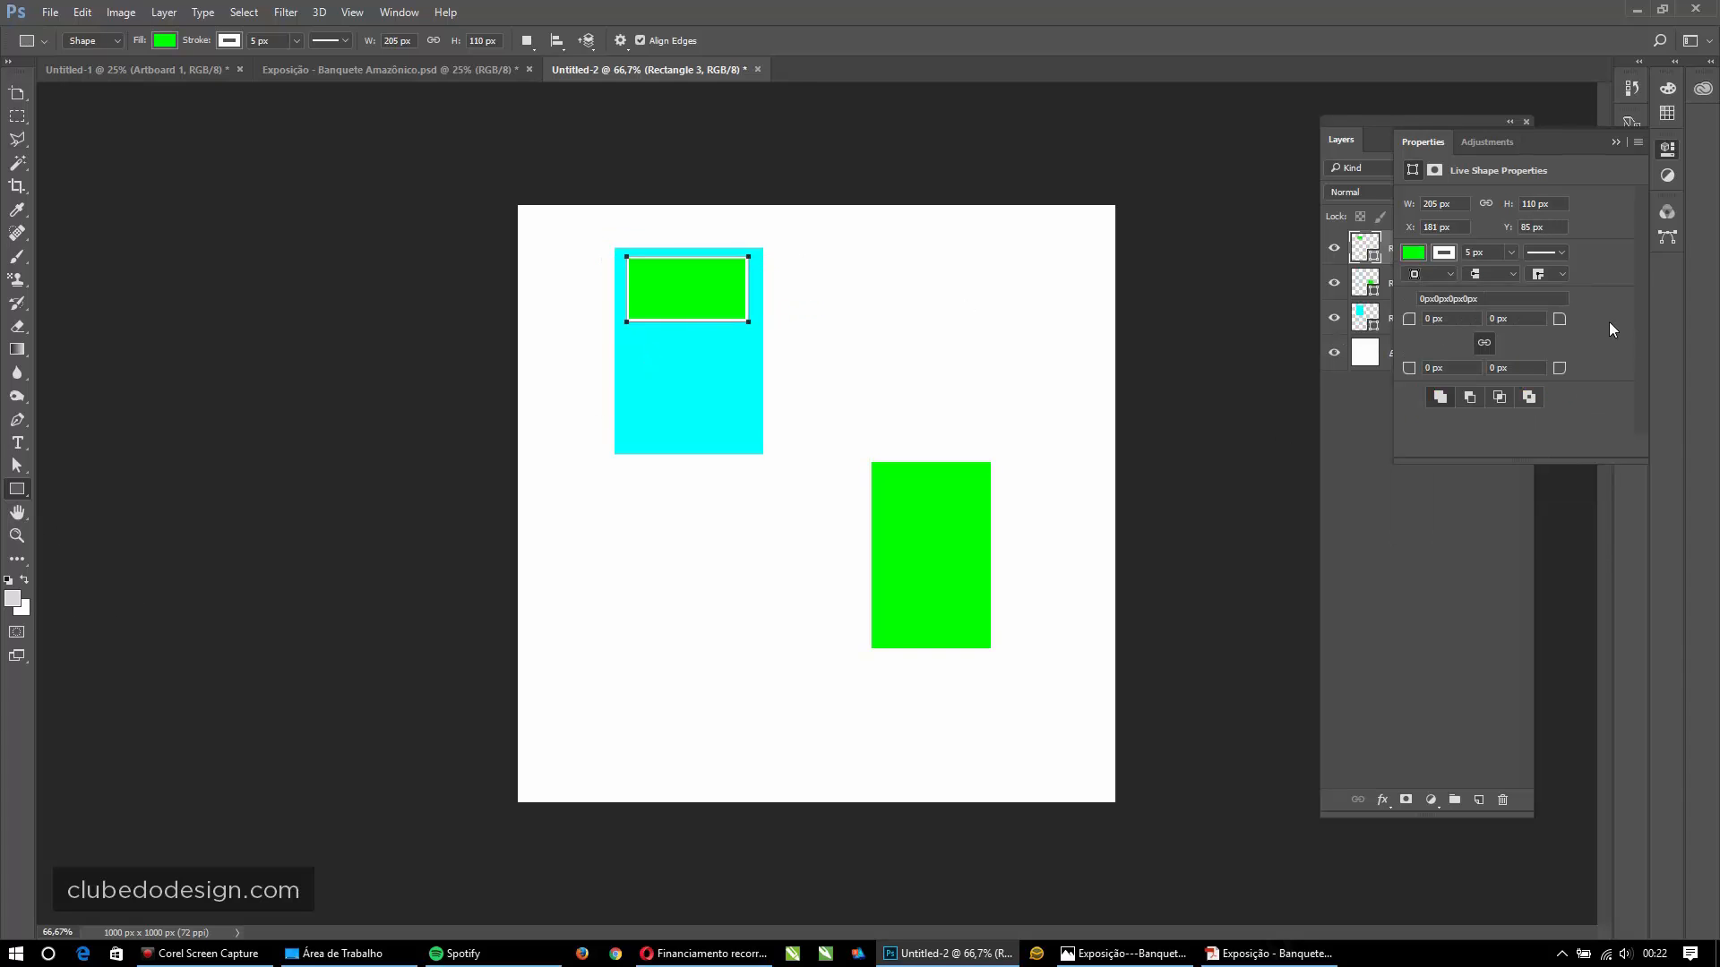
{"action": "left_click_drag", "start_coordinate": [888, 482], "coordinate": [974, 538]}
{"action": "left_click", "coordinate": [1413, 252]}
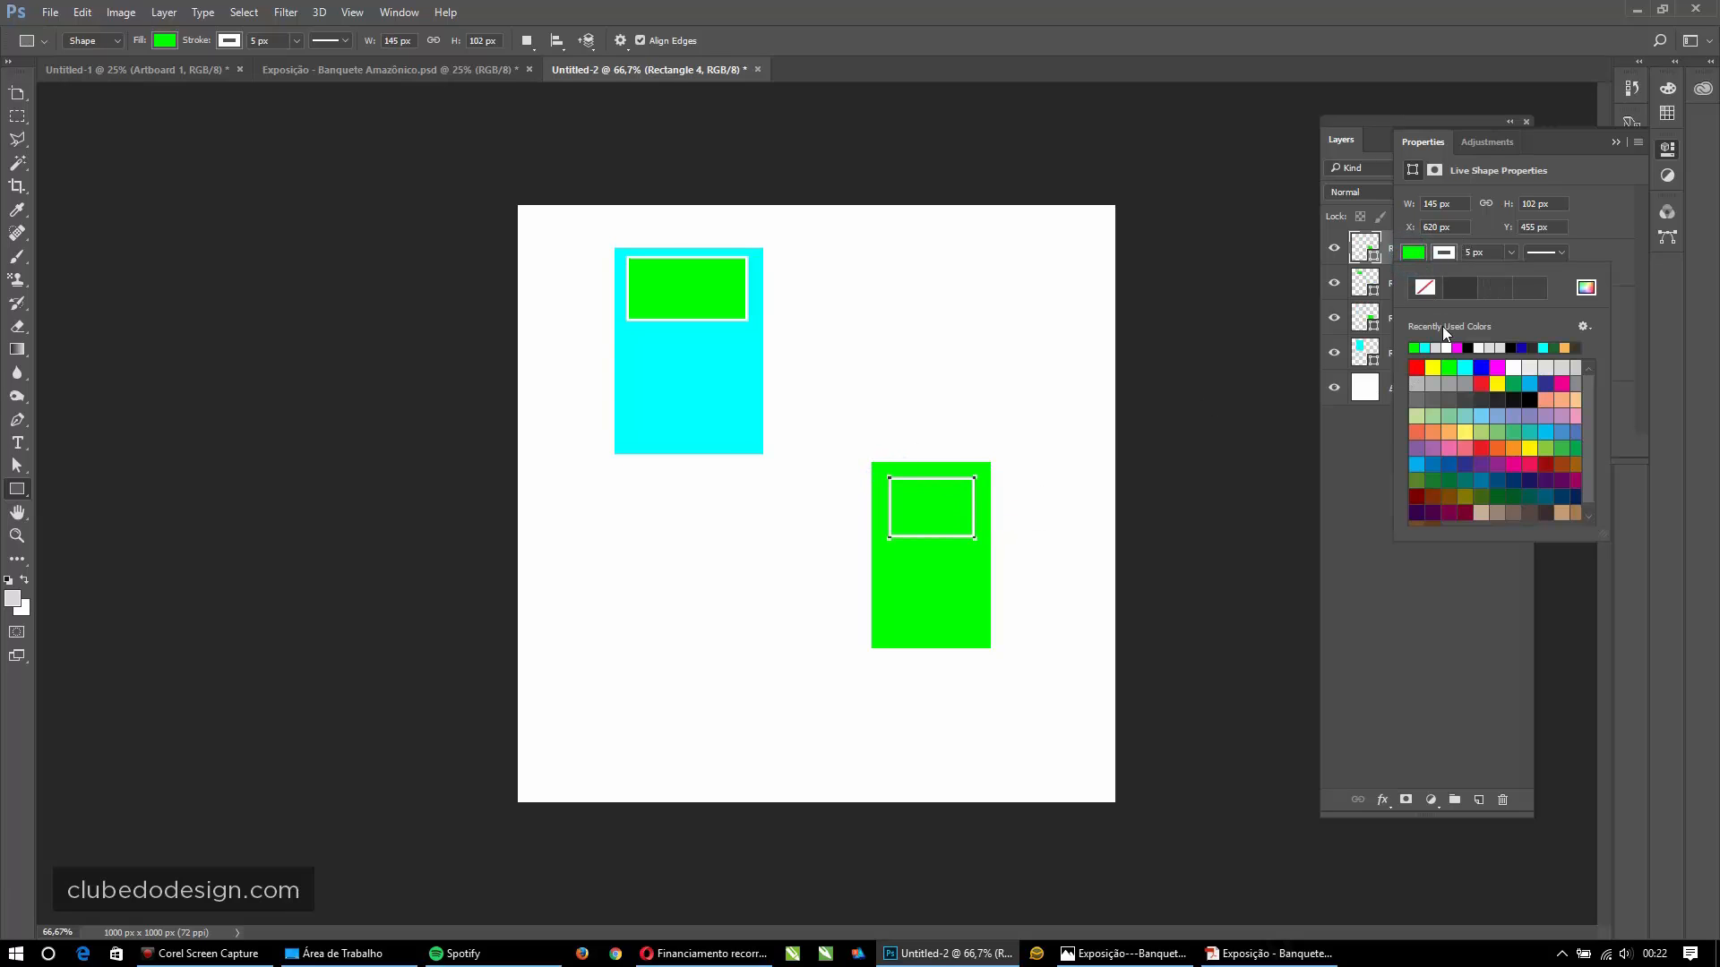
{"action": "left_click", "coordinate": [1464, 367]}
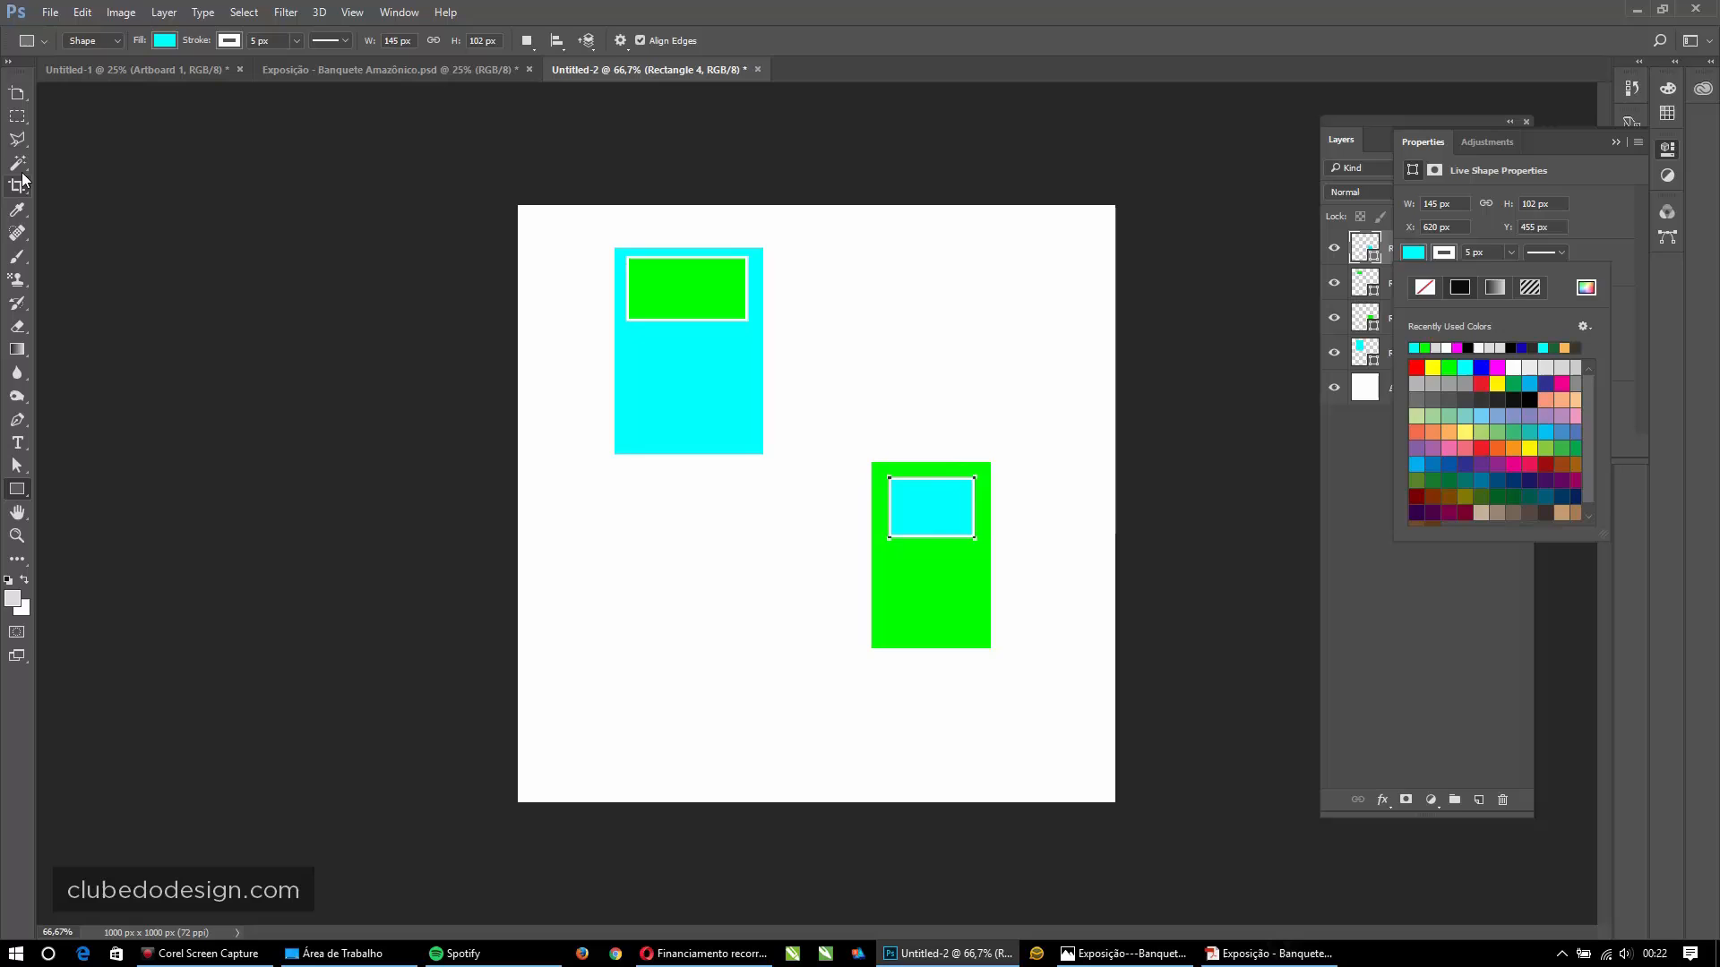
- Move the cyan and green card shapes with their inner rectangles side by side near the middle of the canvas
{"action": "left_click", "coordinate": [22, 94]}
{"action": "left_click_drag", "start_coordinate": [511, 239], "coordinate": [693, 489]}
{"action": "left_click_drag", "start_coordinate": [831, 391], "coordinate": [853, 493]}
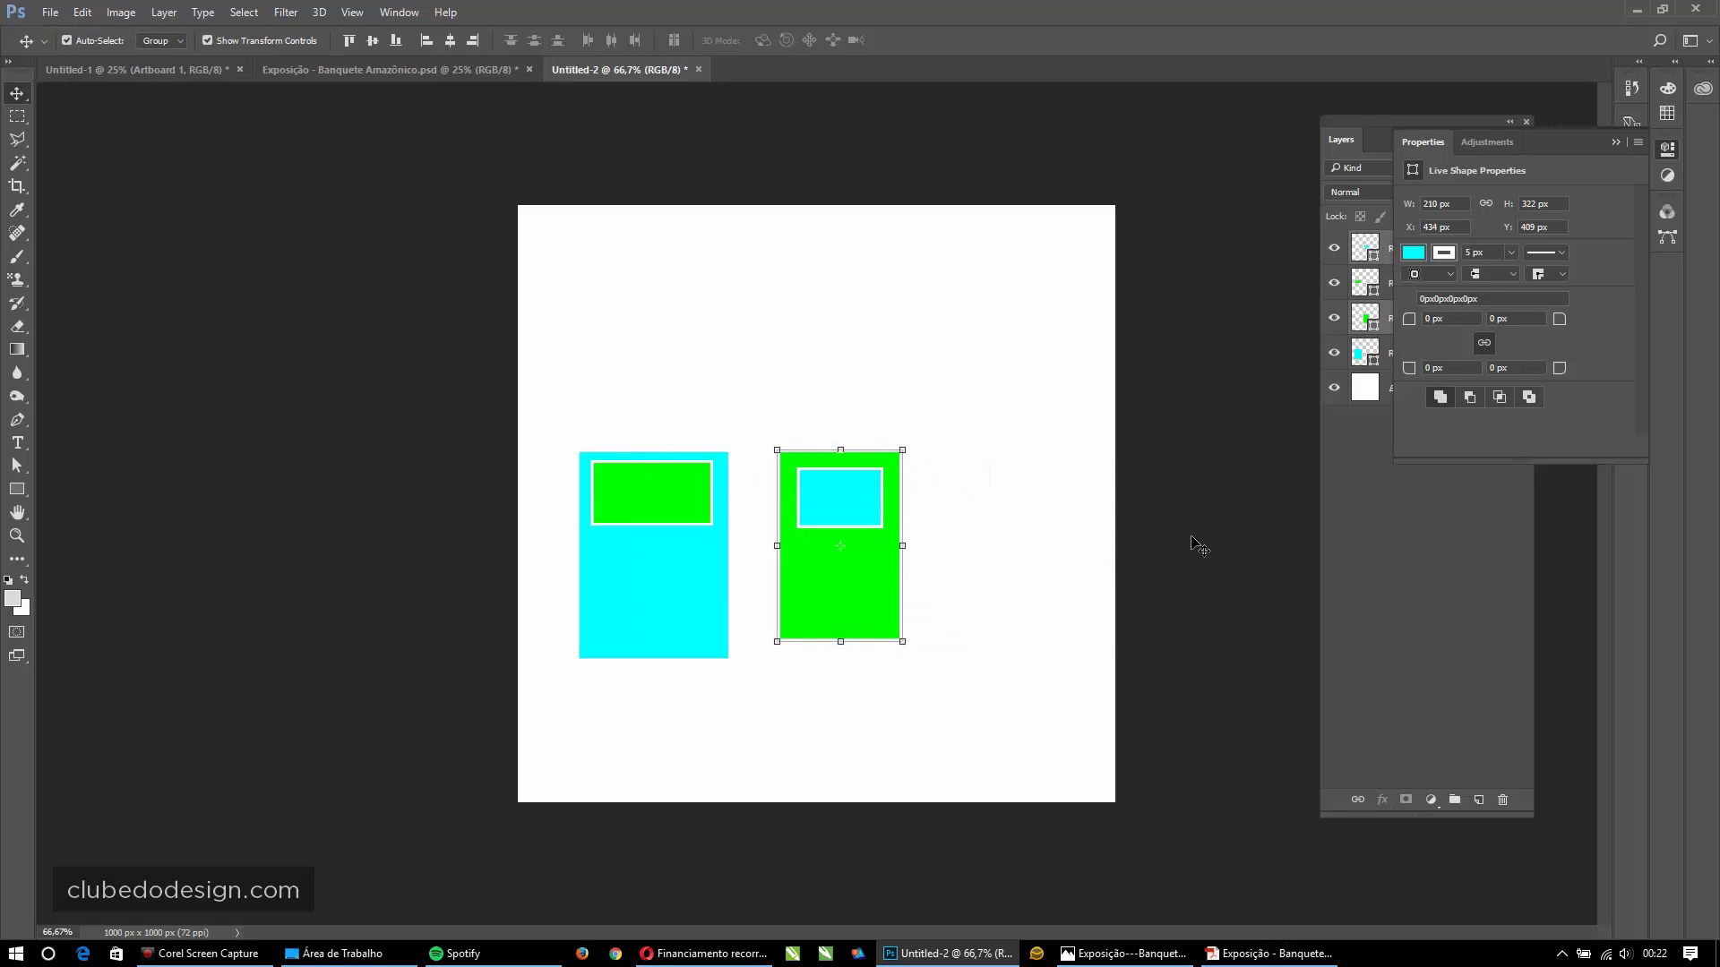
- Group the green card's two rectangles, and group the cyan card's two rectangles separately
{"action": "left_click", "coordinate": [1616, 141]}
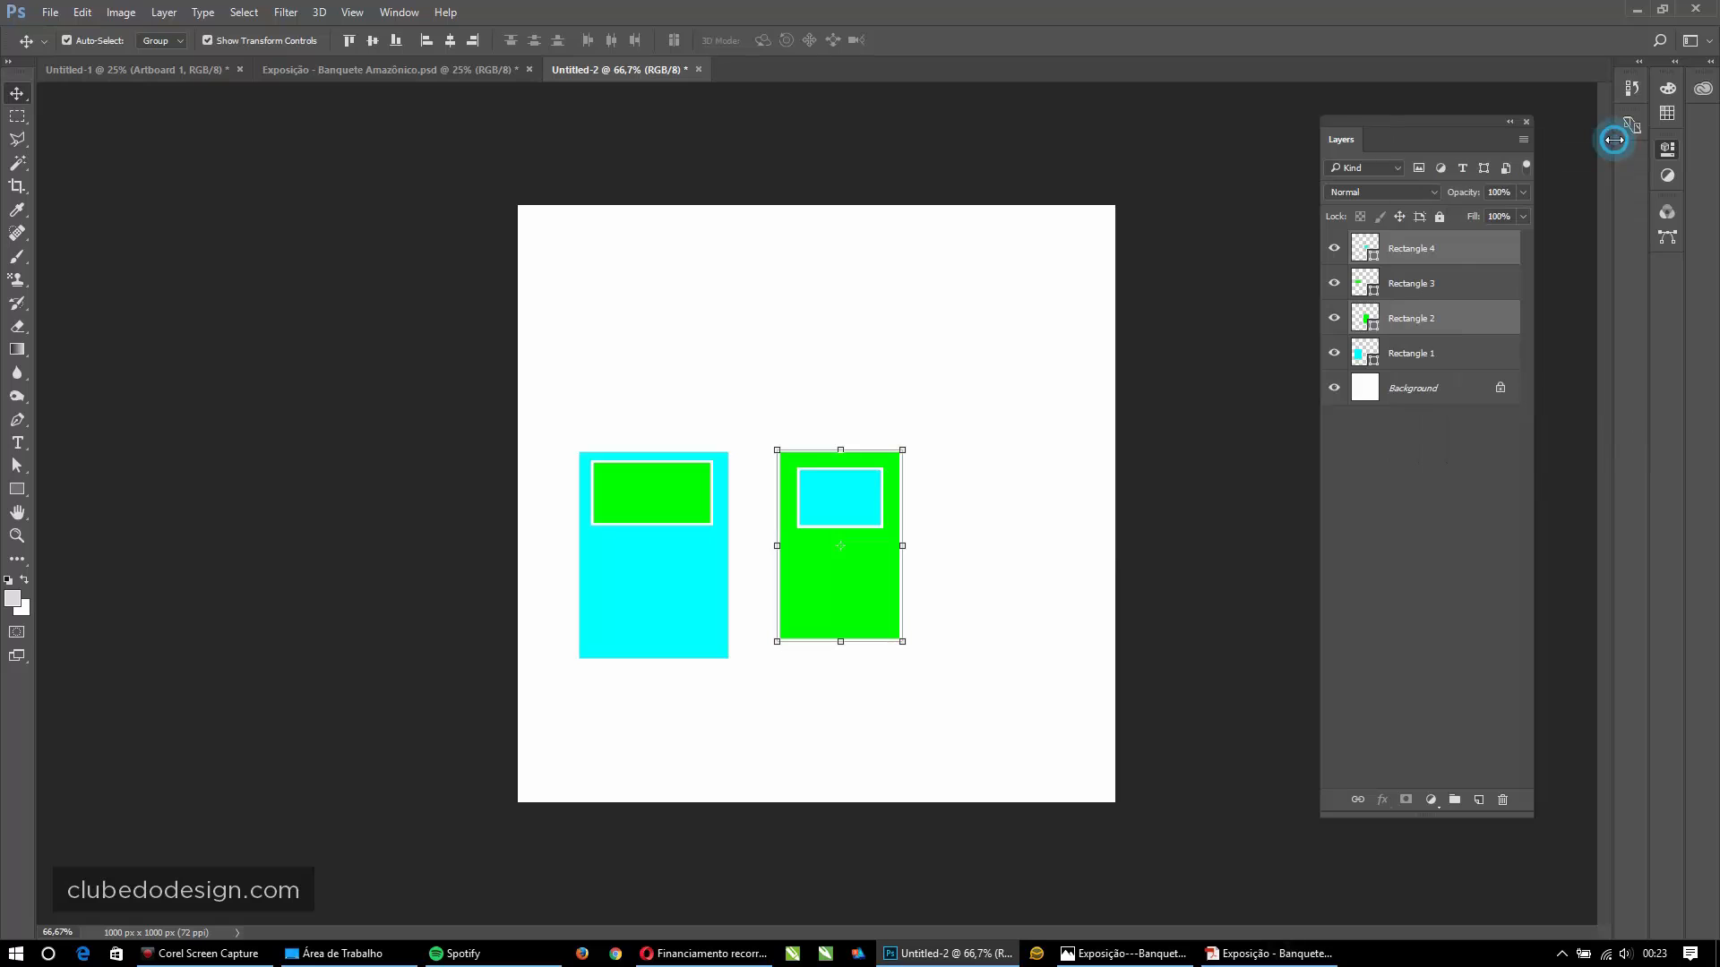
{"action": "key", "text": "ctrl+g"}
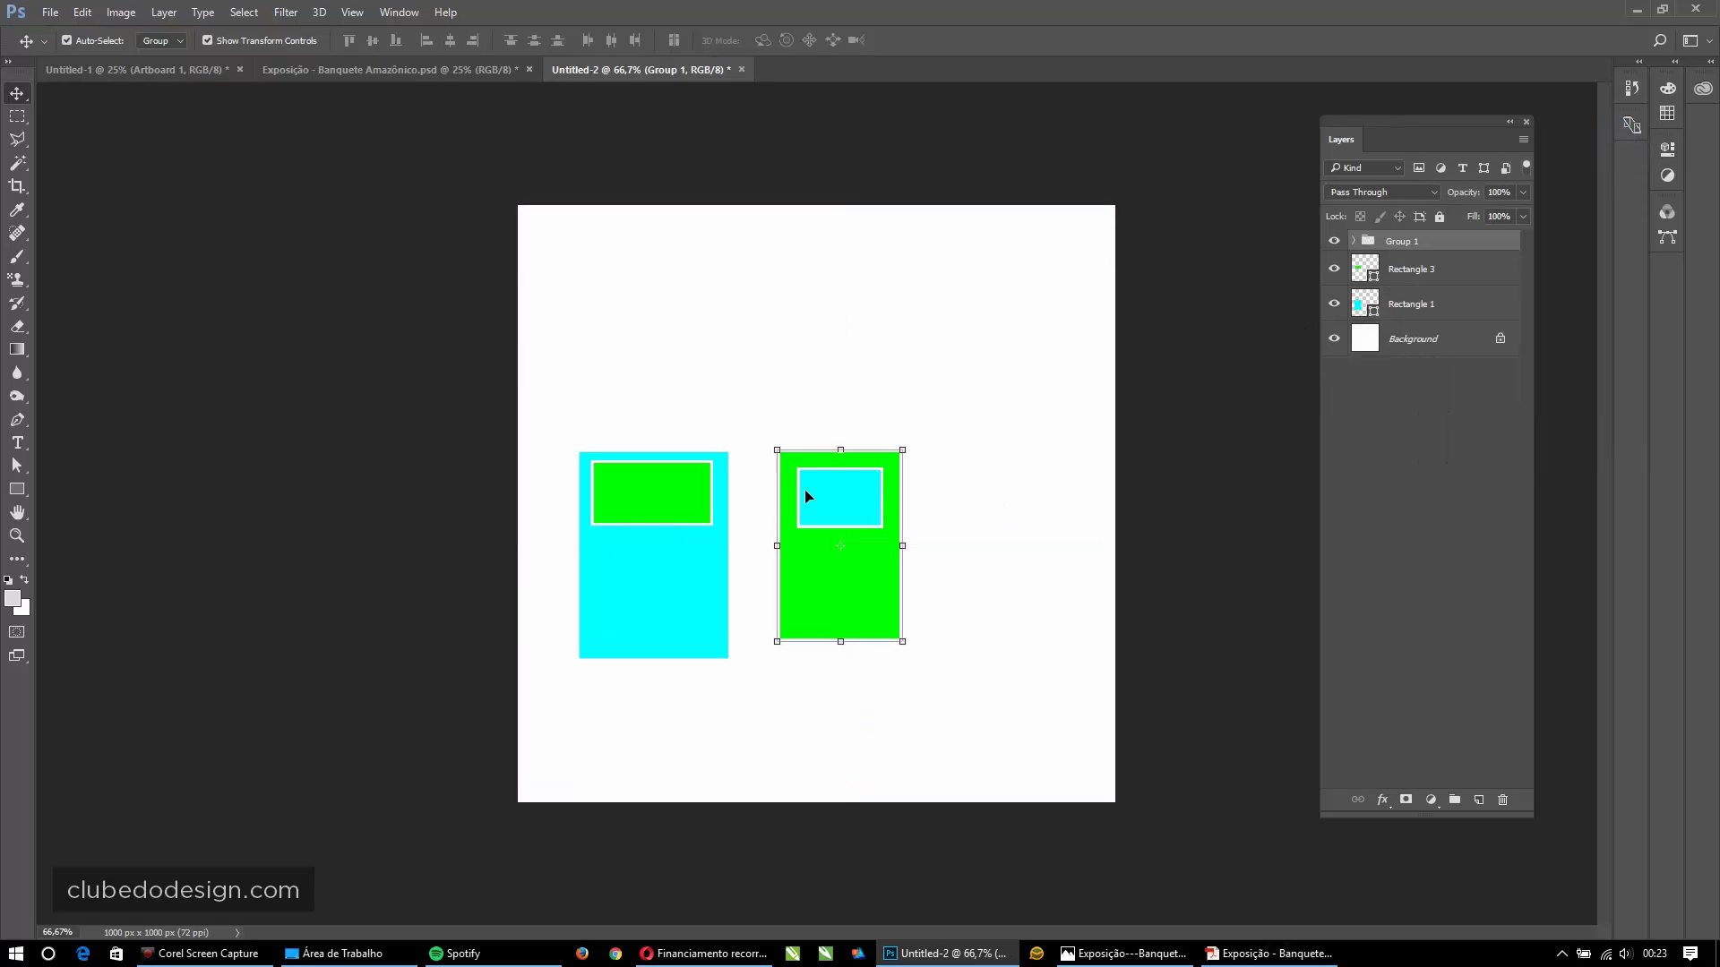
{"action": "left_click", "coordinate": [668, 596]}
{"action": "left_click", "coordinate": [668, 596], "text": "shift"}
{"action": "key", "text": "ctrl+g"}
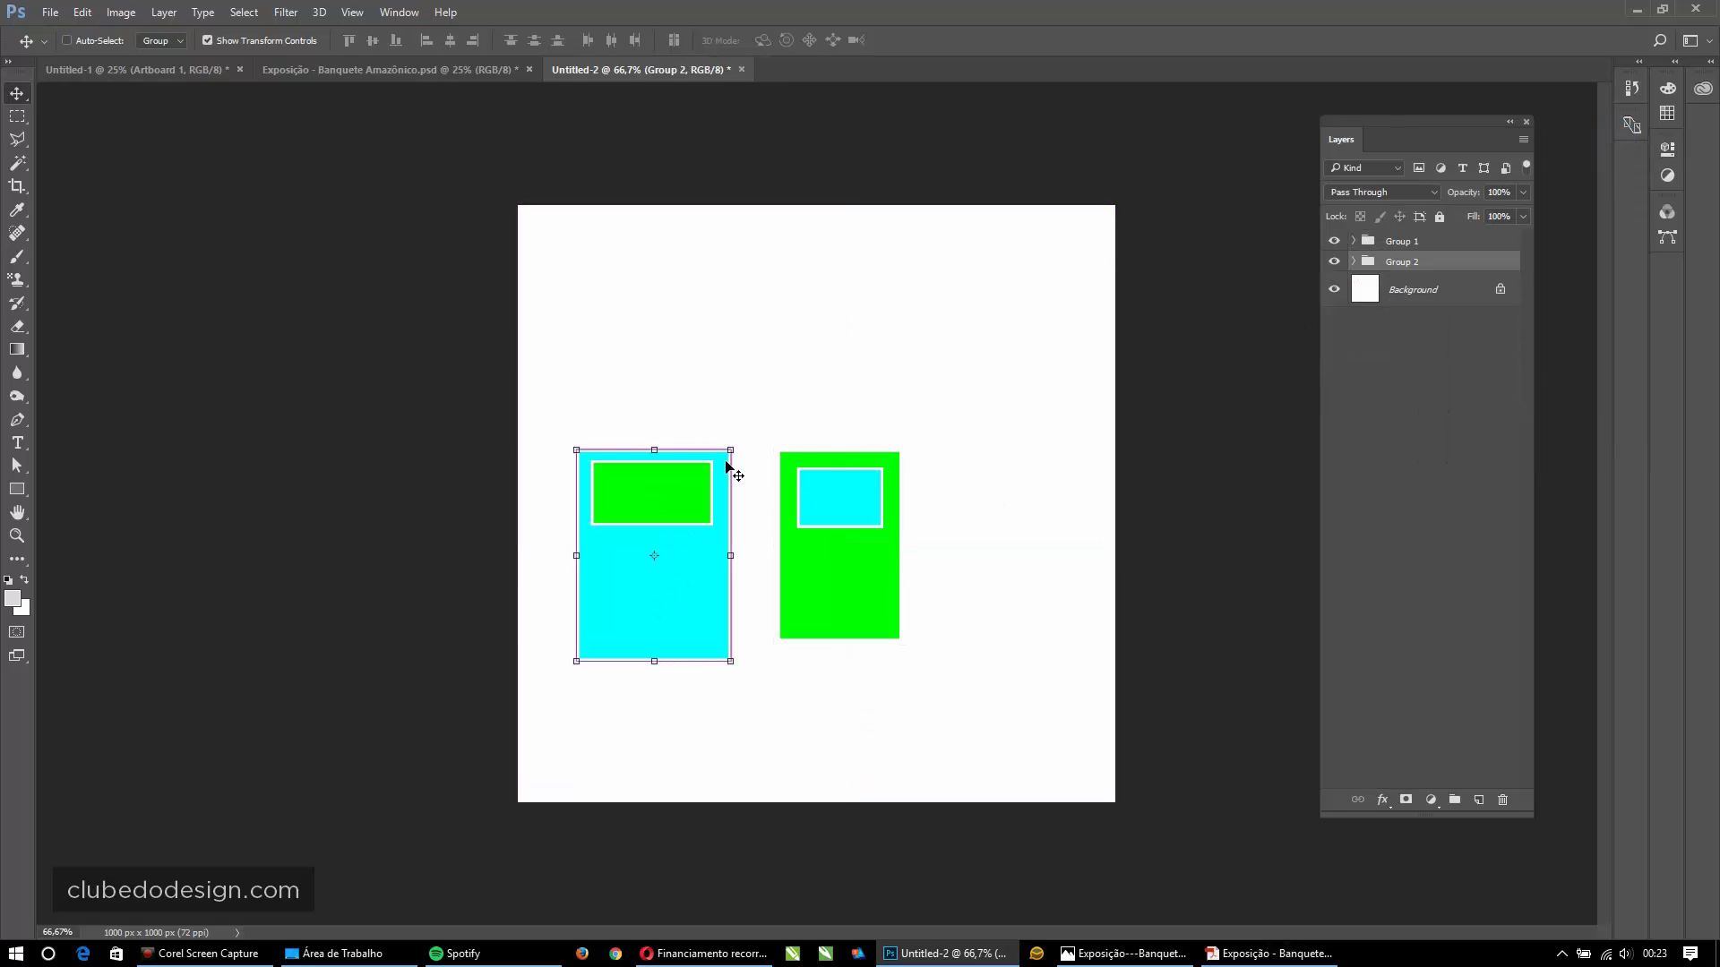
- Examine which rectangles each card group contains by selecting the cards on the canvas and expanding and collapsing Group 1
{"action": "left_click", "coordinate": [855, 515]}
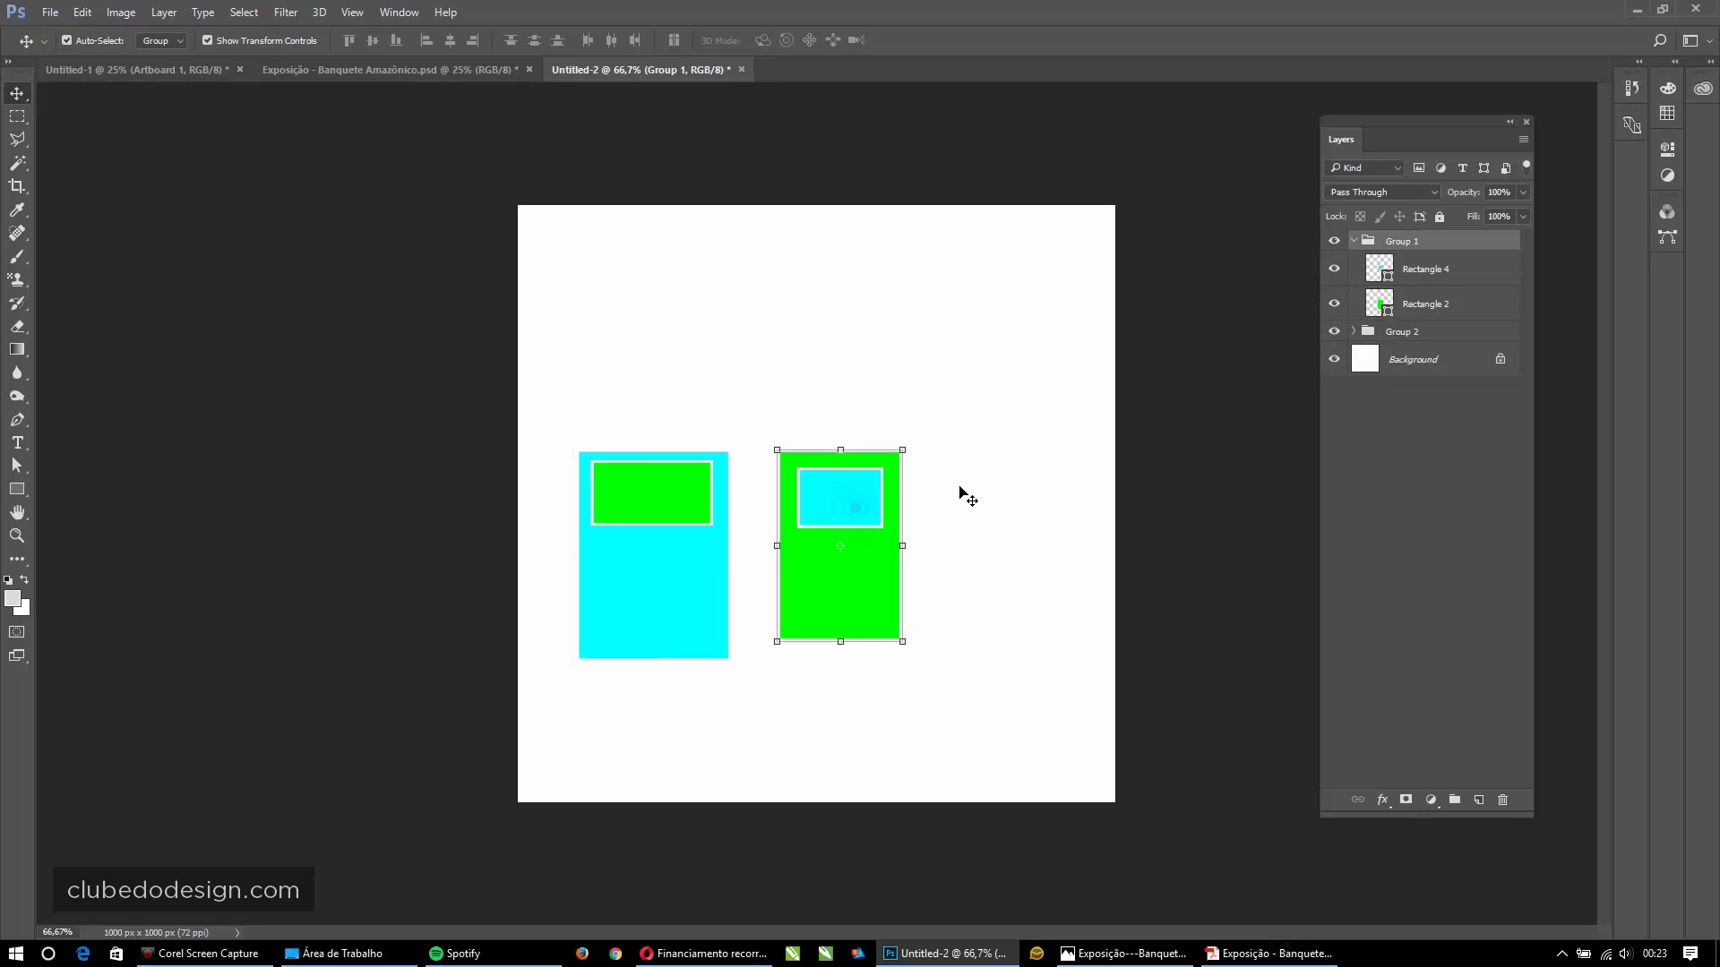
{"action": "left_click", "coordinate": [963, 492]}
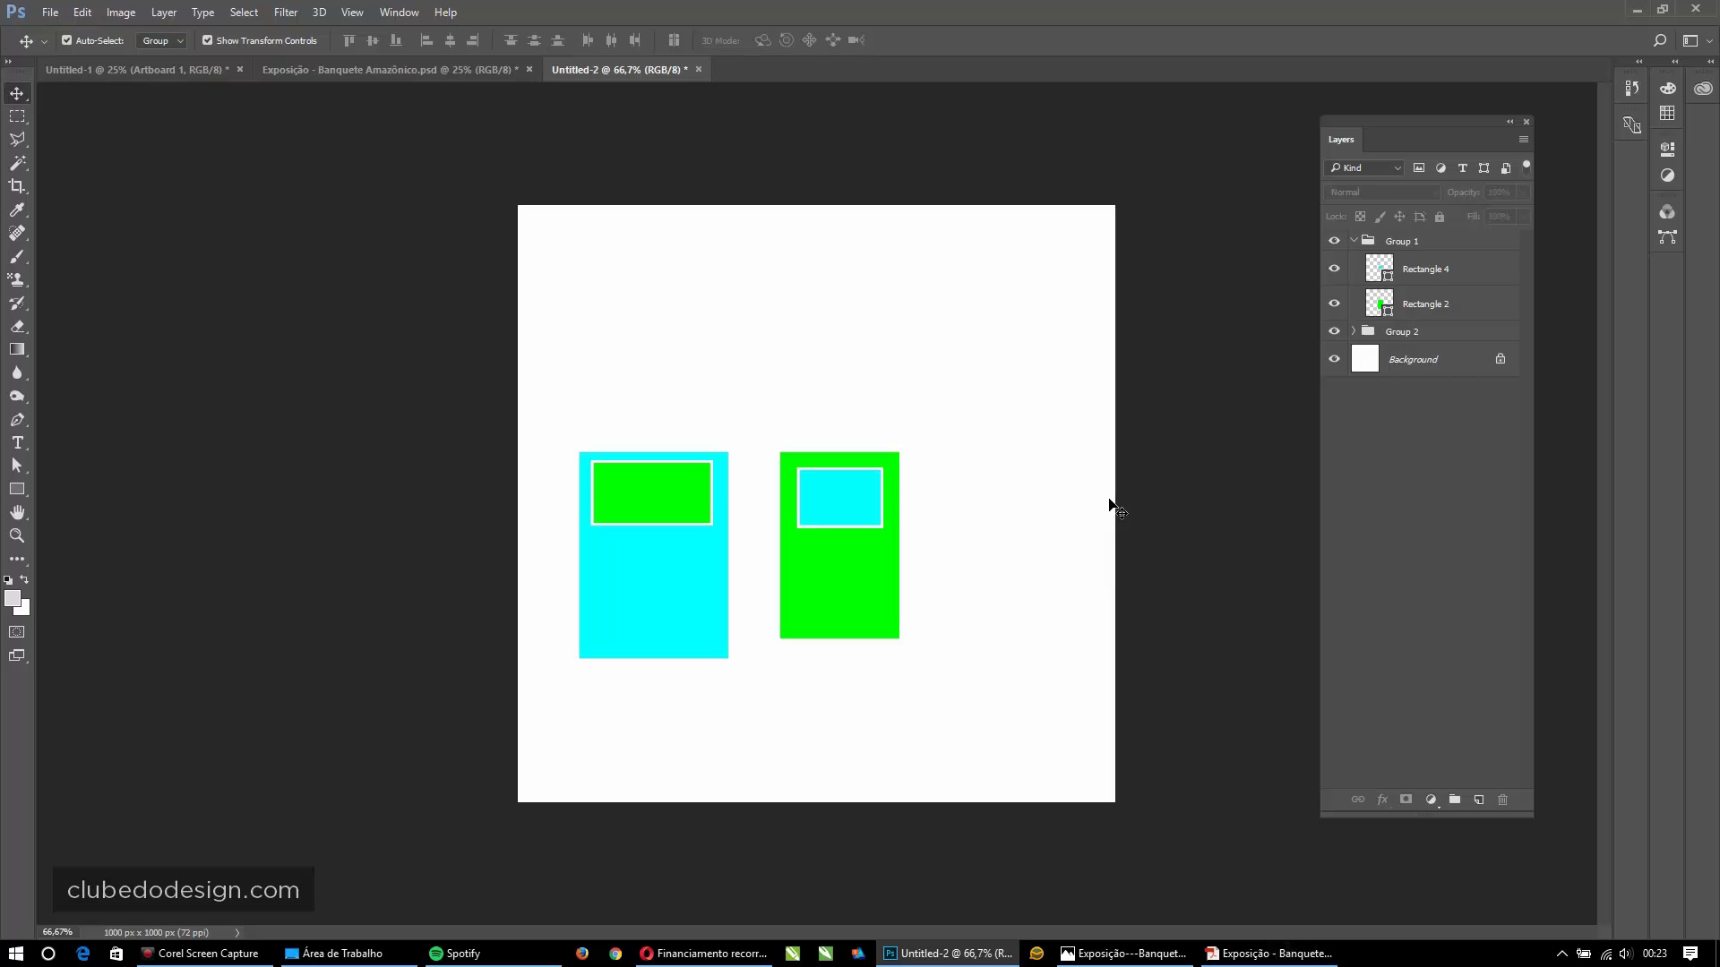
{"action": "left_click", "coordinate": [871, 502]}
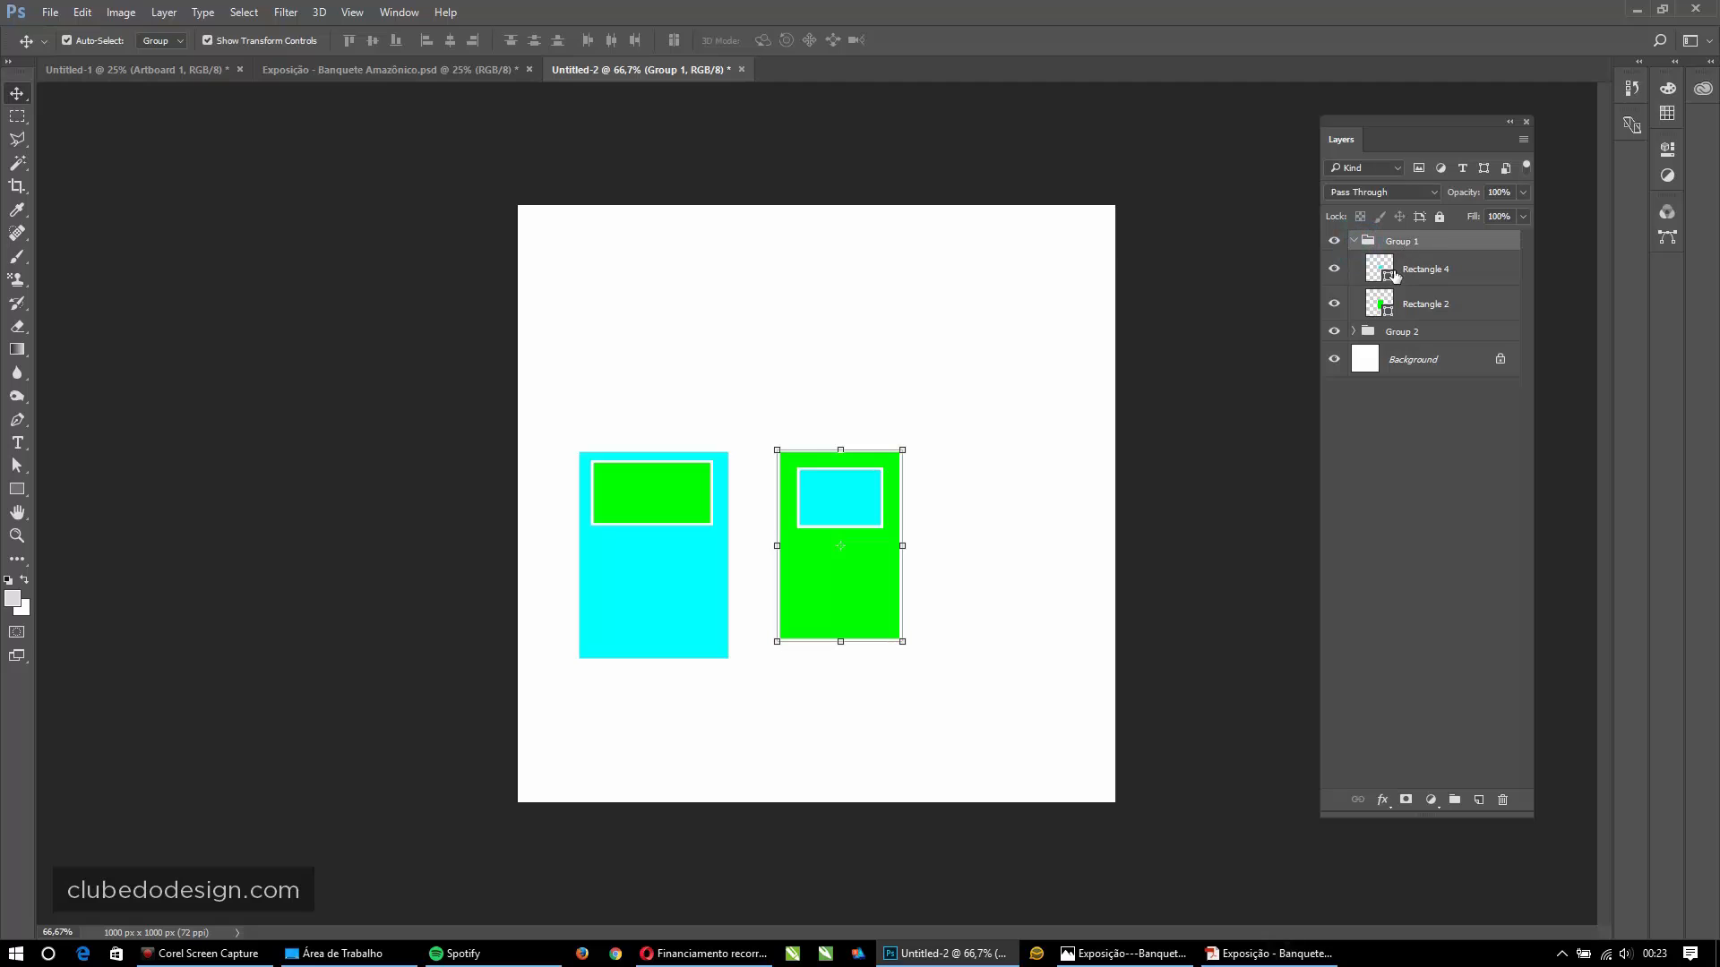
{"action": "left_click", "coordinate": [1351, 241]}
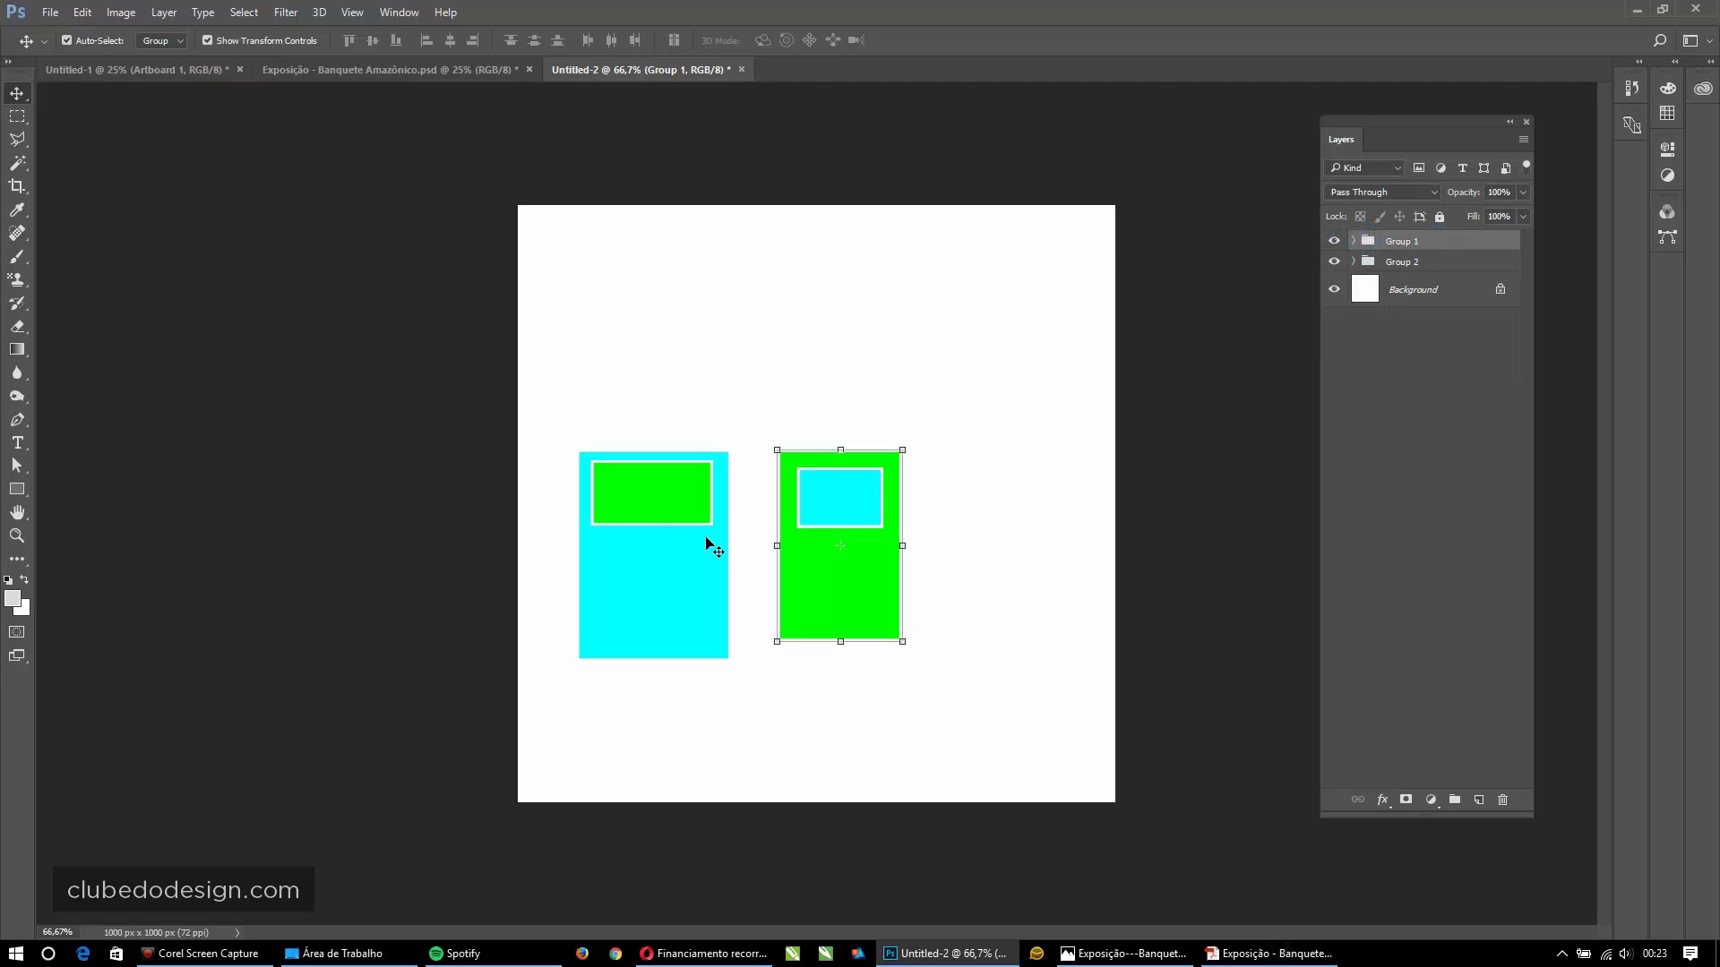
{"action": "left_click", "coordinate": [648, 527]}
{"action": "left_click", "coordinate": [833, 480]}
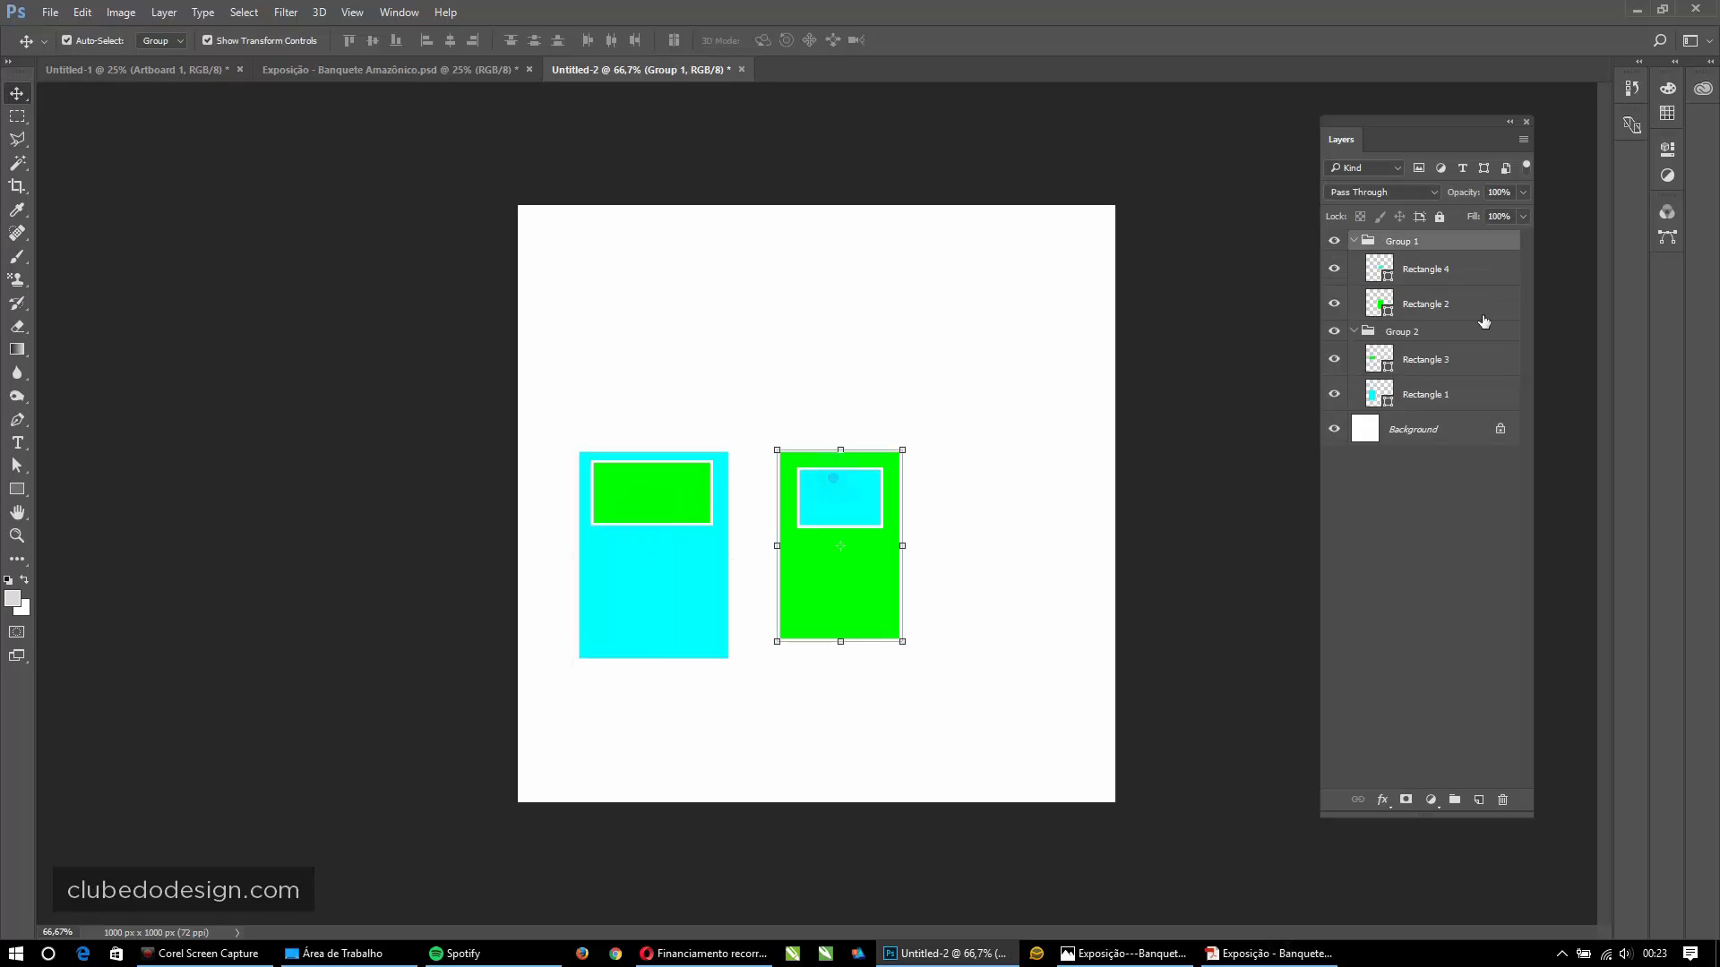
{"action": "left_click", "coordinate": [1354, 242]}
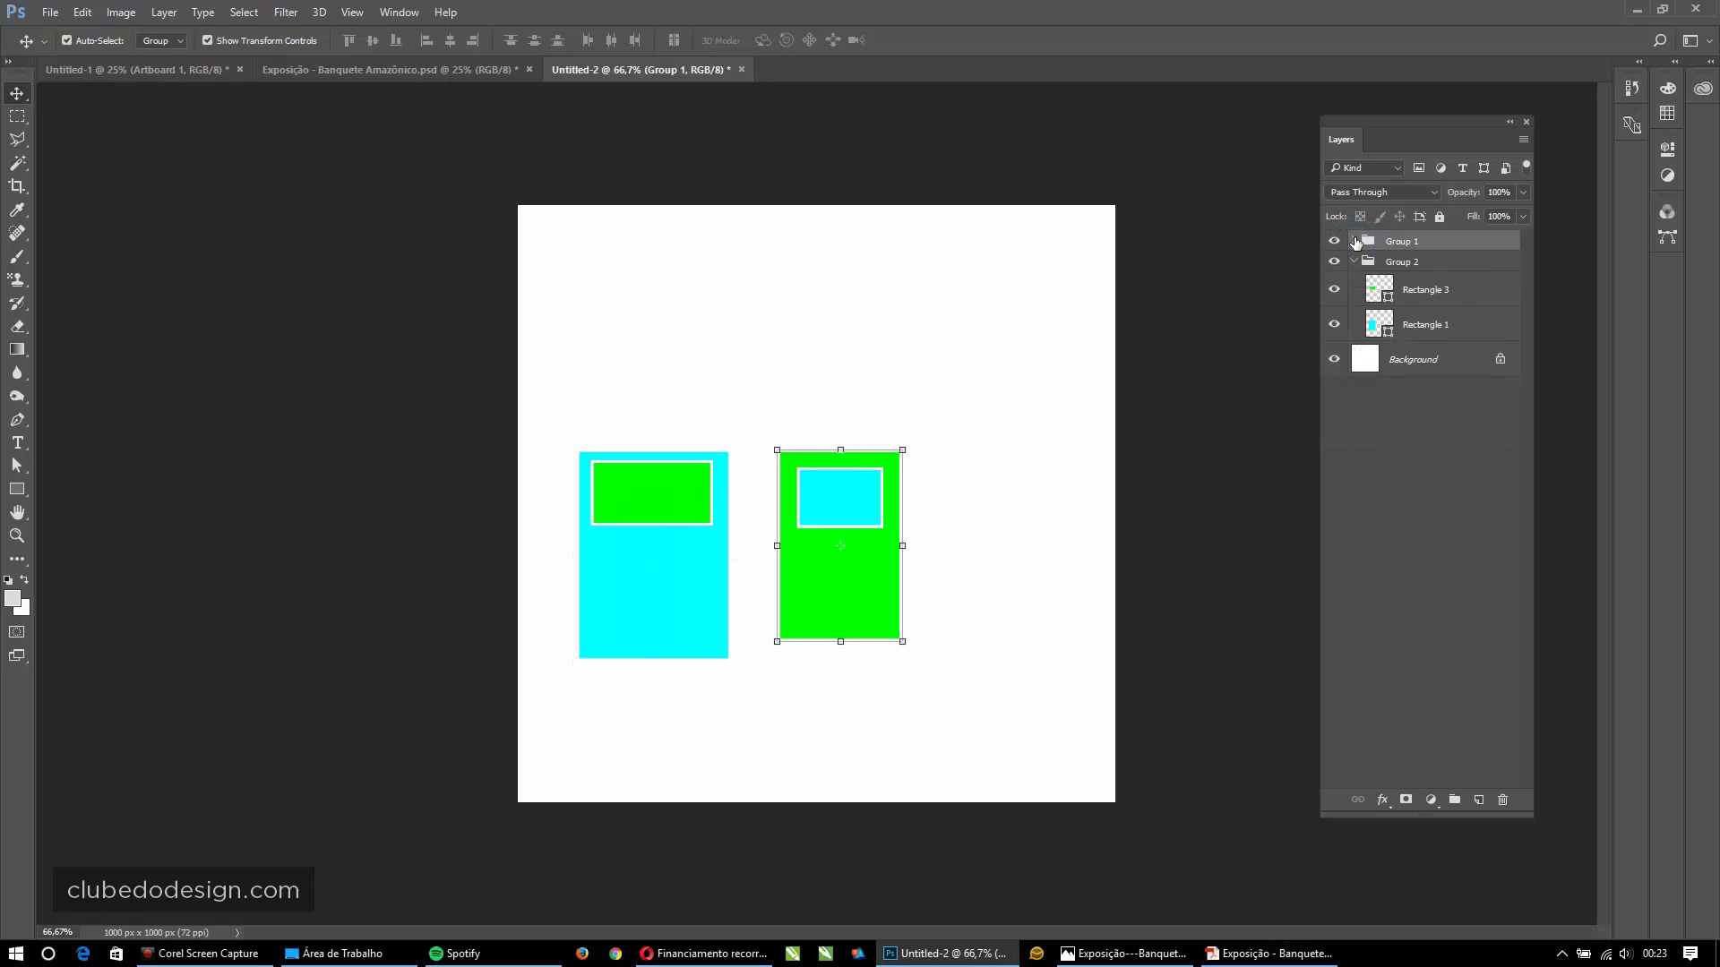
{"action": "left_click", "coordinate": [1354, 241]}
{"action": "left_click", "coordinate": [1354, 242]}
- Convert Group 1, the green card, into an artboard with Artboard from Group
{"action": "left_click", "coordinate": [1523, 141]}
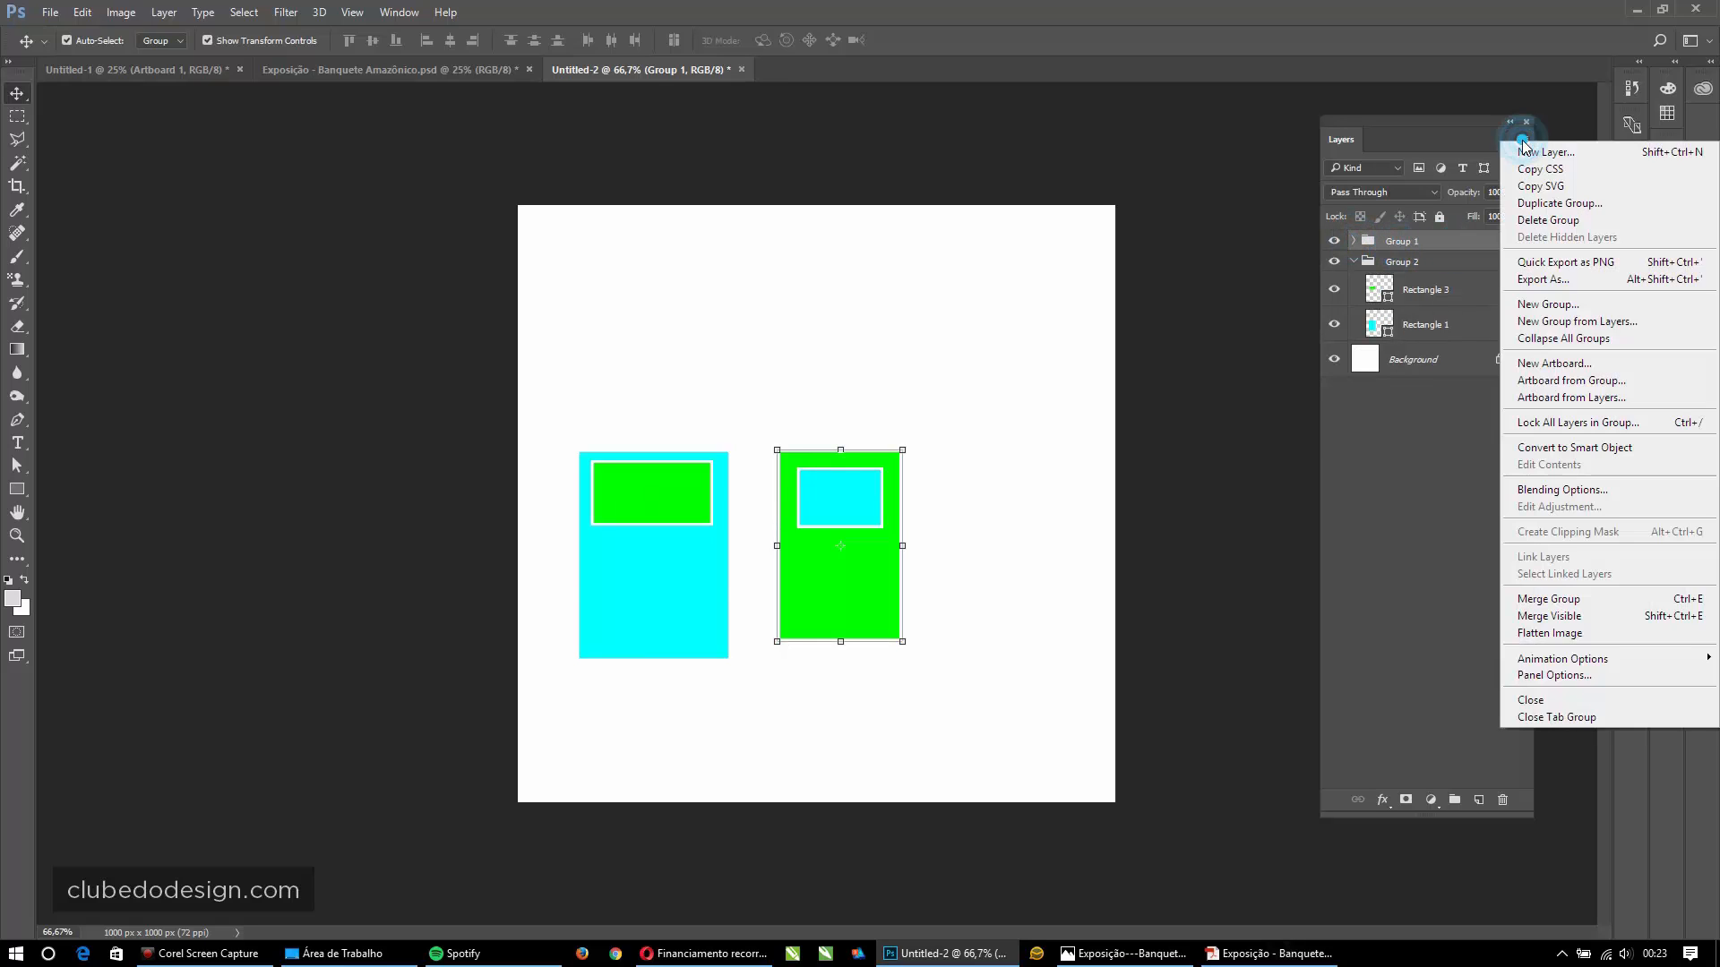
{"action": "left_click", "coordinate": [1590, 385]}
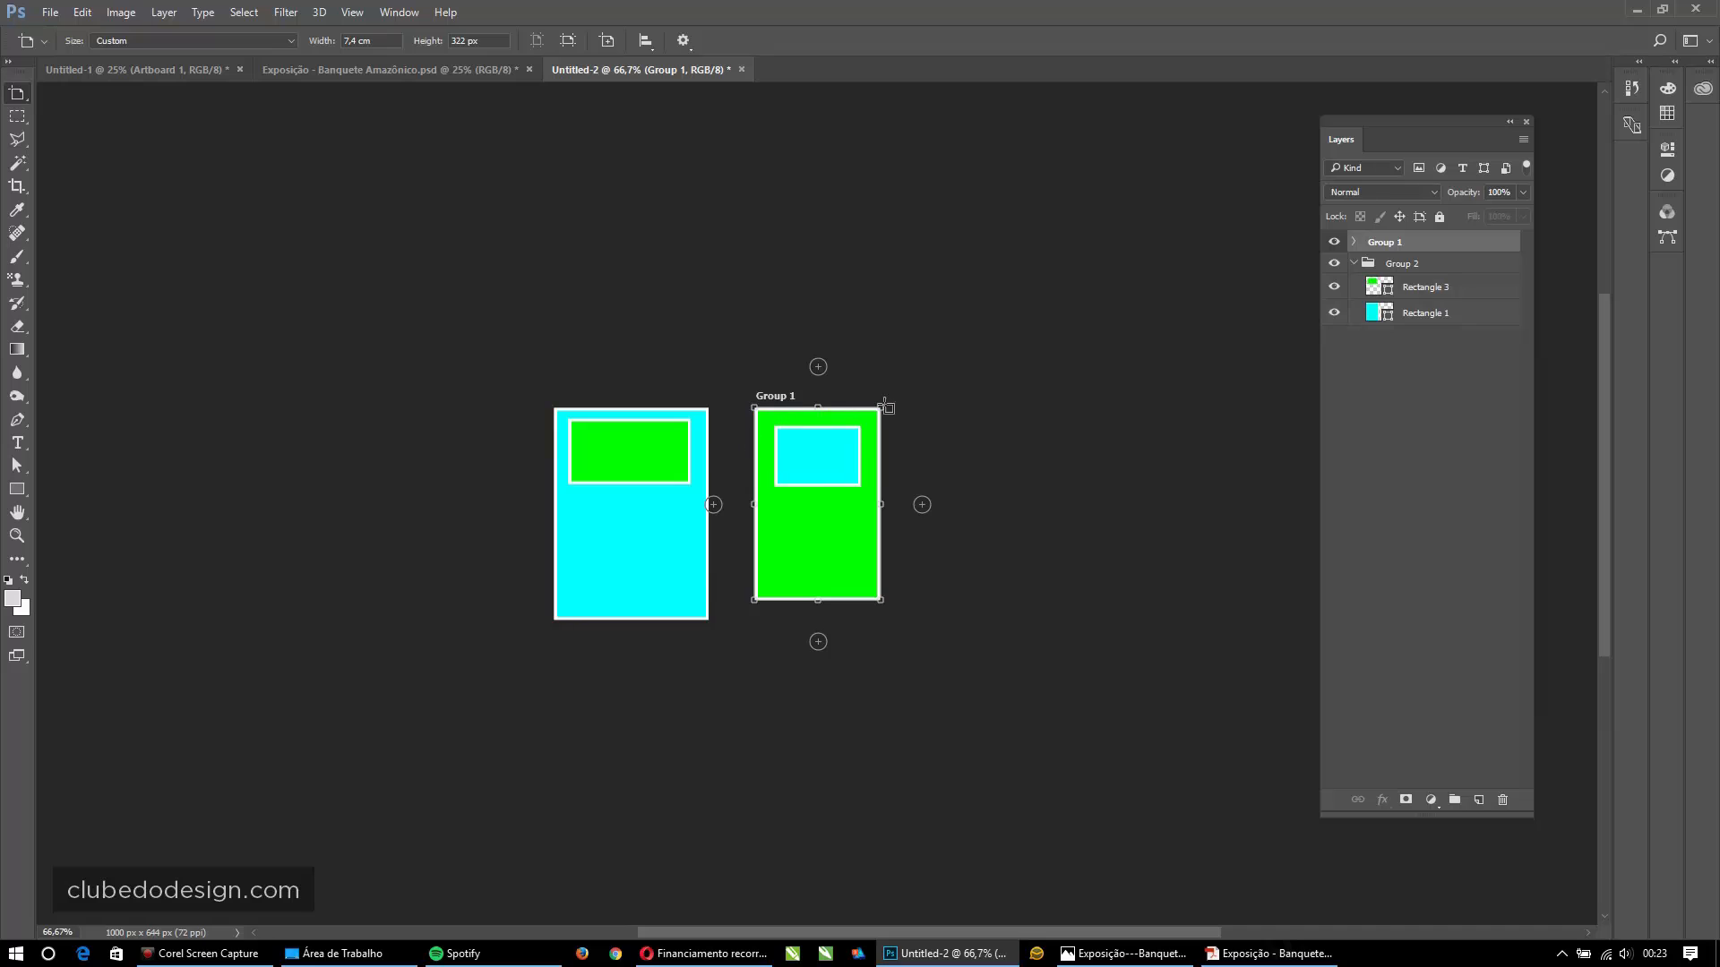
- Convert Group 2, the cyan card, into an artboard with Artboard from Group and return to the Move tool
{"action": "left_click", "coordinate": [633, 464]}
{"action": "key", "text": "v"}
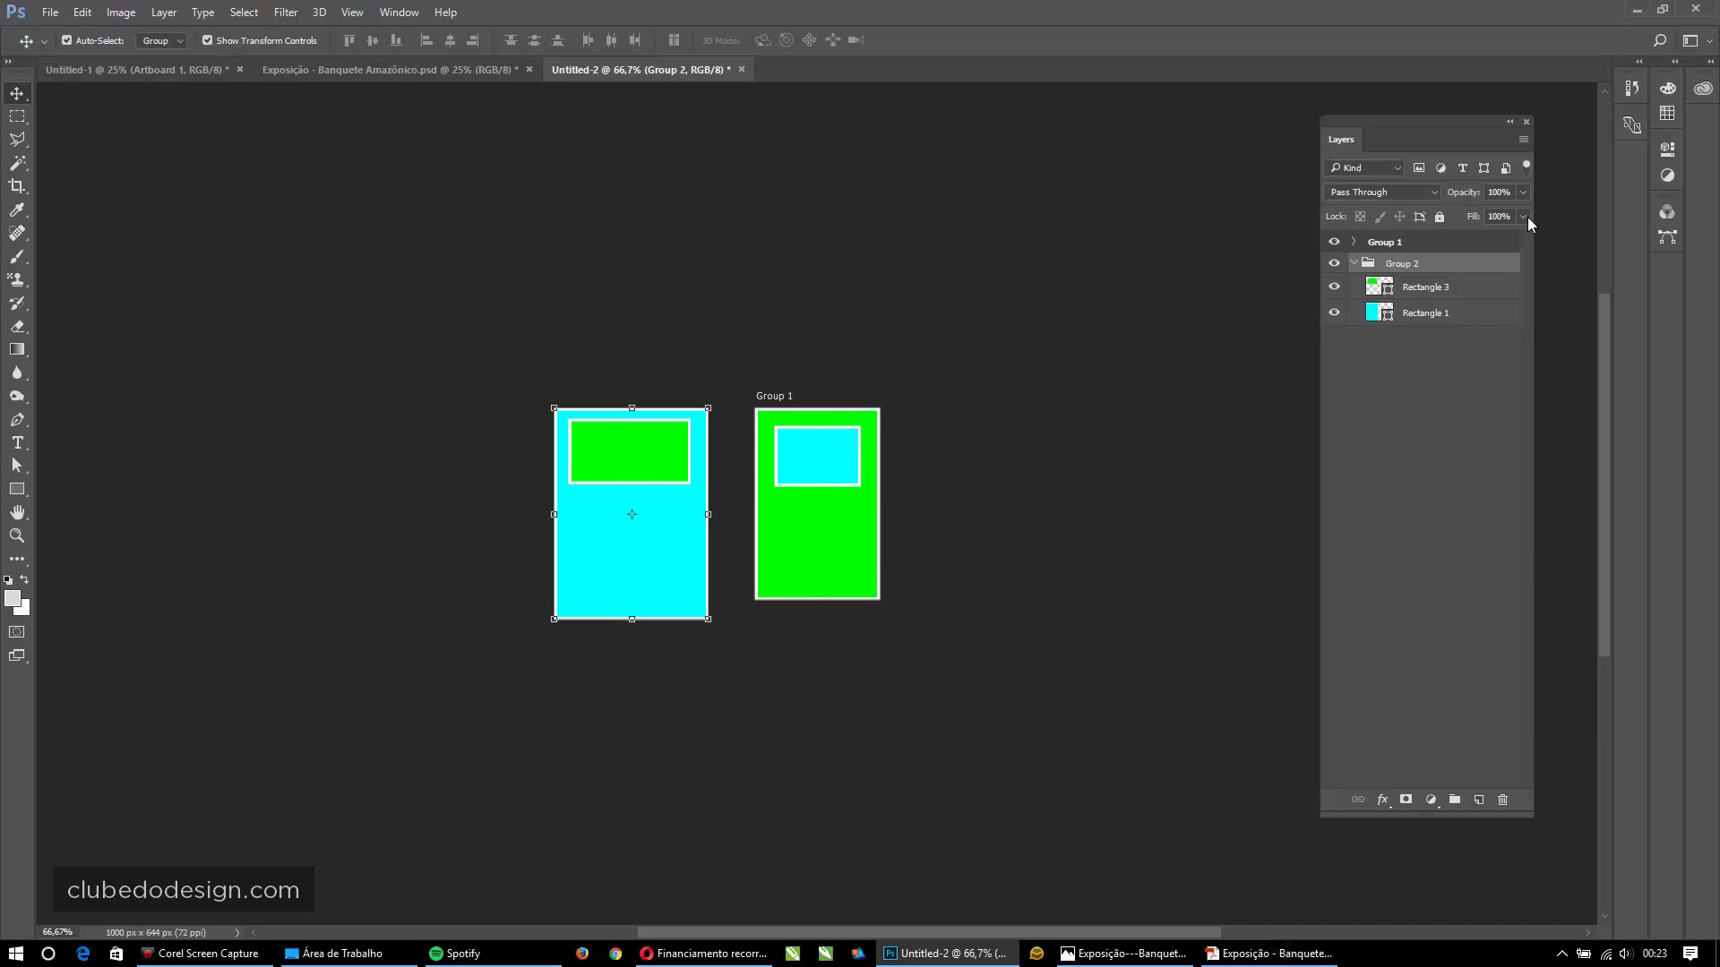
{"action": "left_click", "coordinate": [1524, 142]}
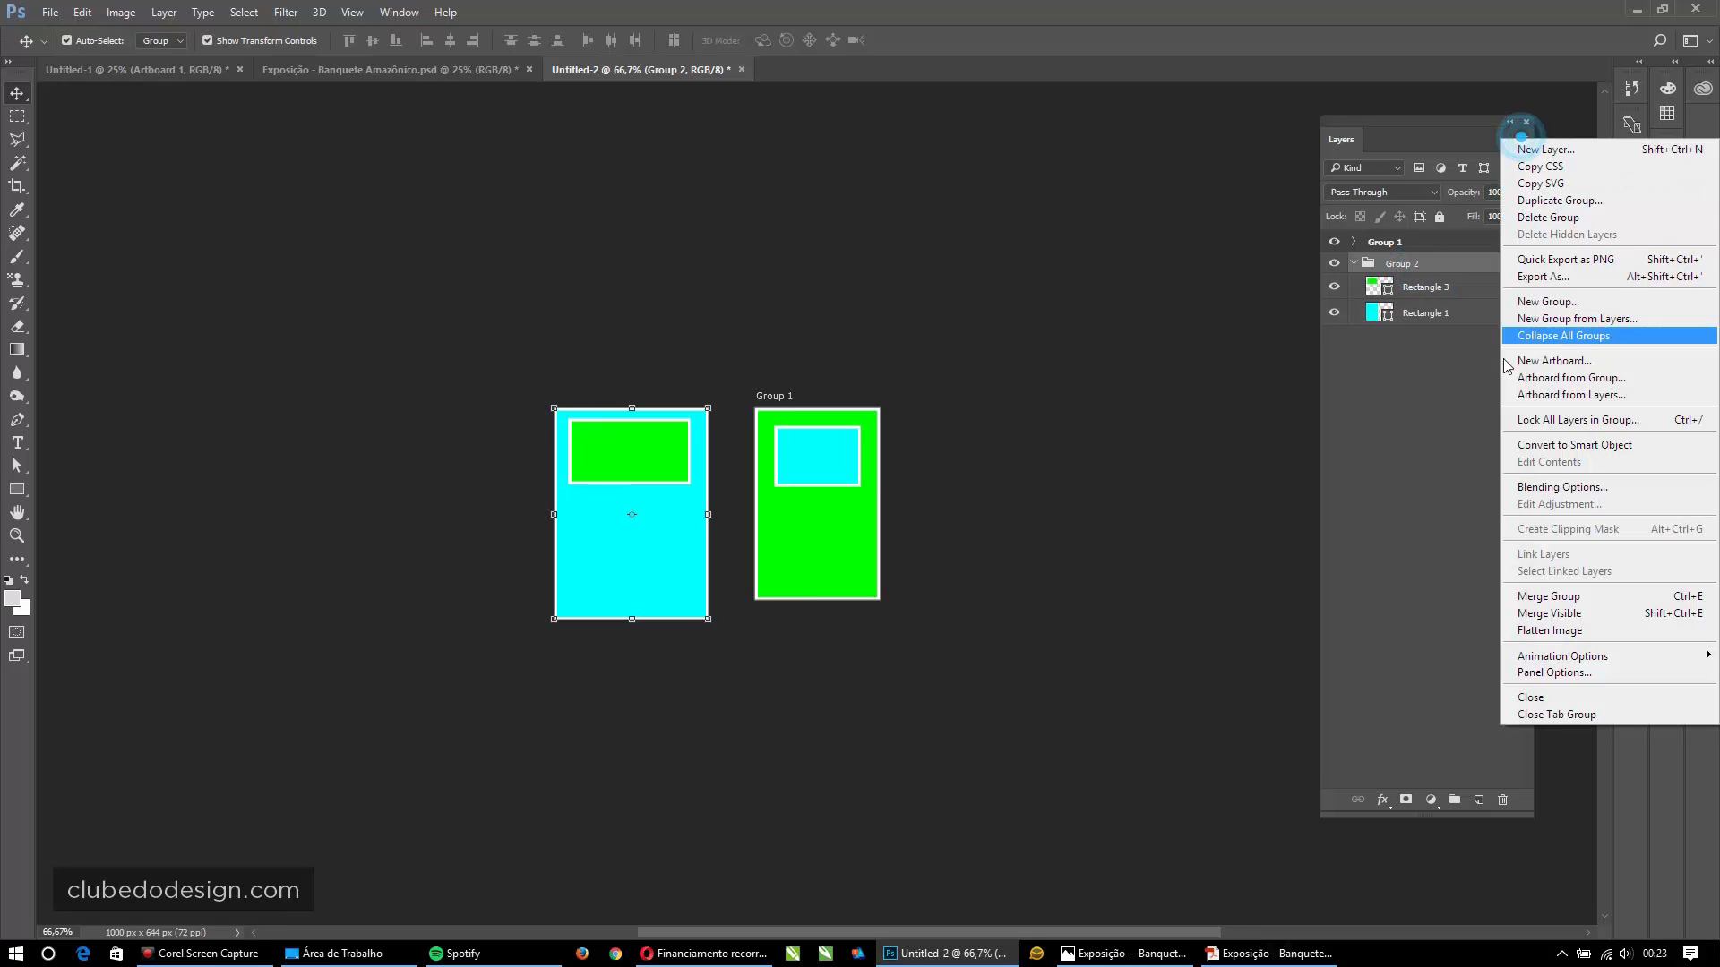
{"action": "left_click", "coordinate": [1601, 380]}
{"action": "left_click", "coordinate": [16, 90]}
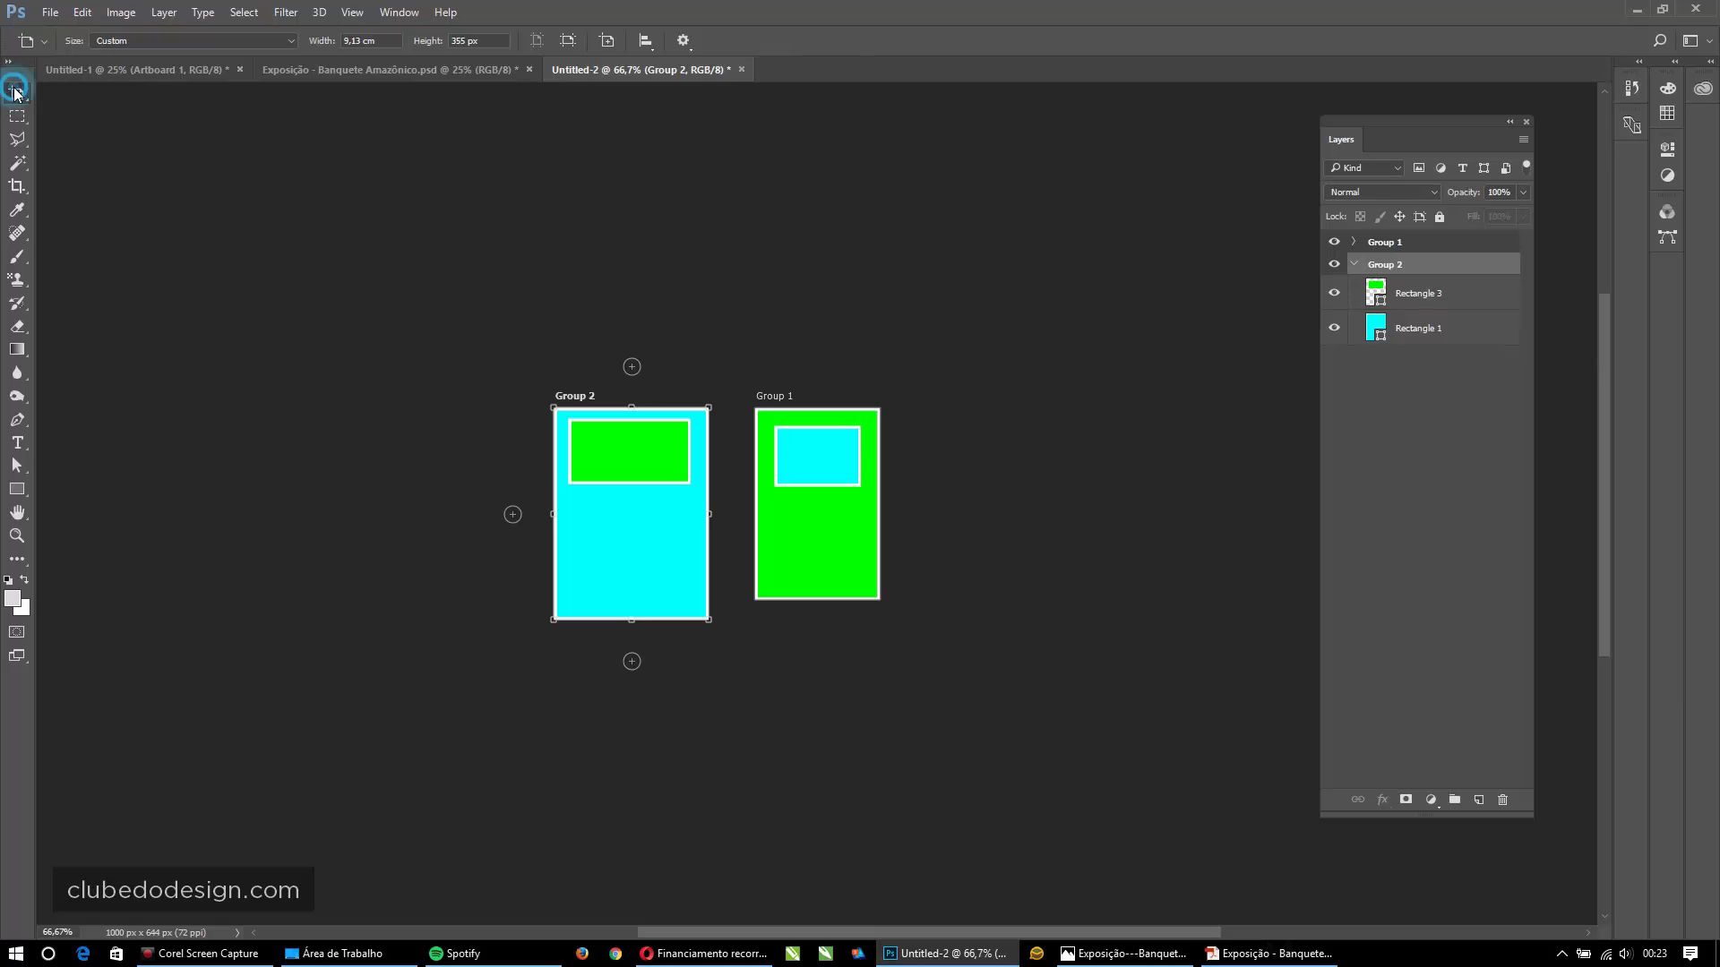
{"action": "left_click", "coordinate": [17, 95]}
{"action": "left_click", "coordinate": [90, 95]}
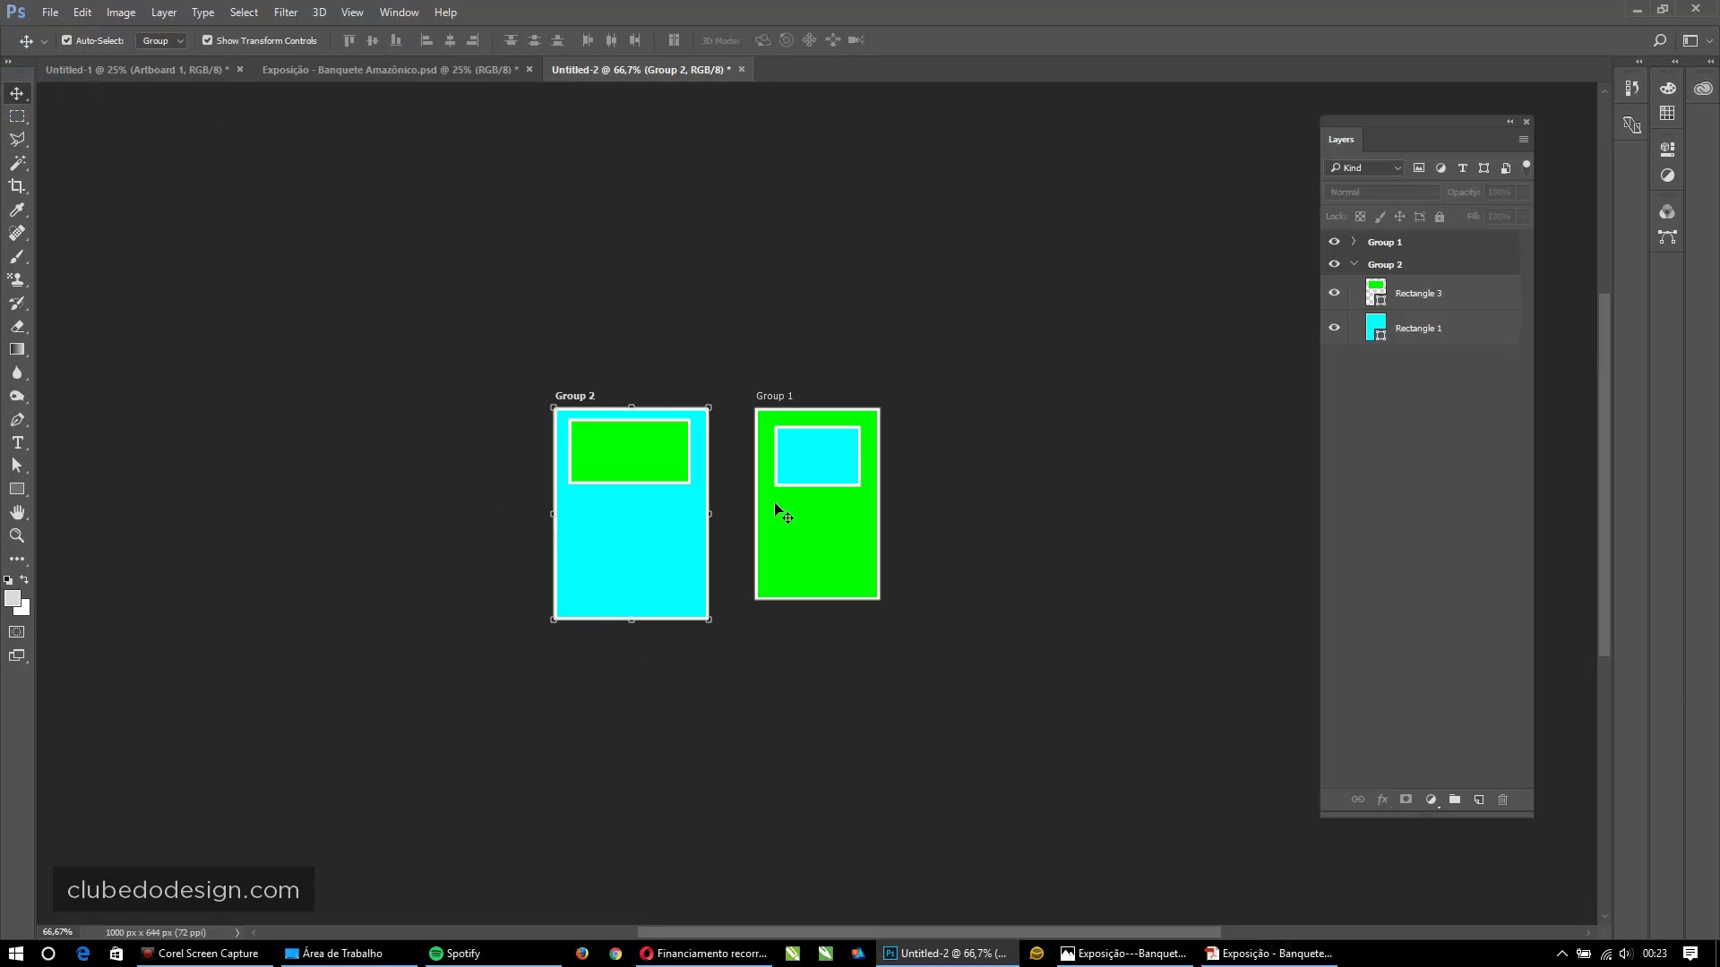
- Move the large green and cyan background rectangles partly beyond the edges of their artboards
{"action": "left_click", "coordinate": [811, 533]}
{"action": "left_click_drag", "start_coordinate": [881, 509], "coordinate": [878, 510]}
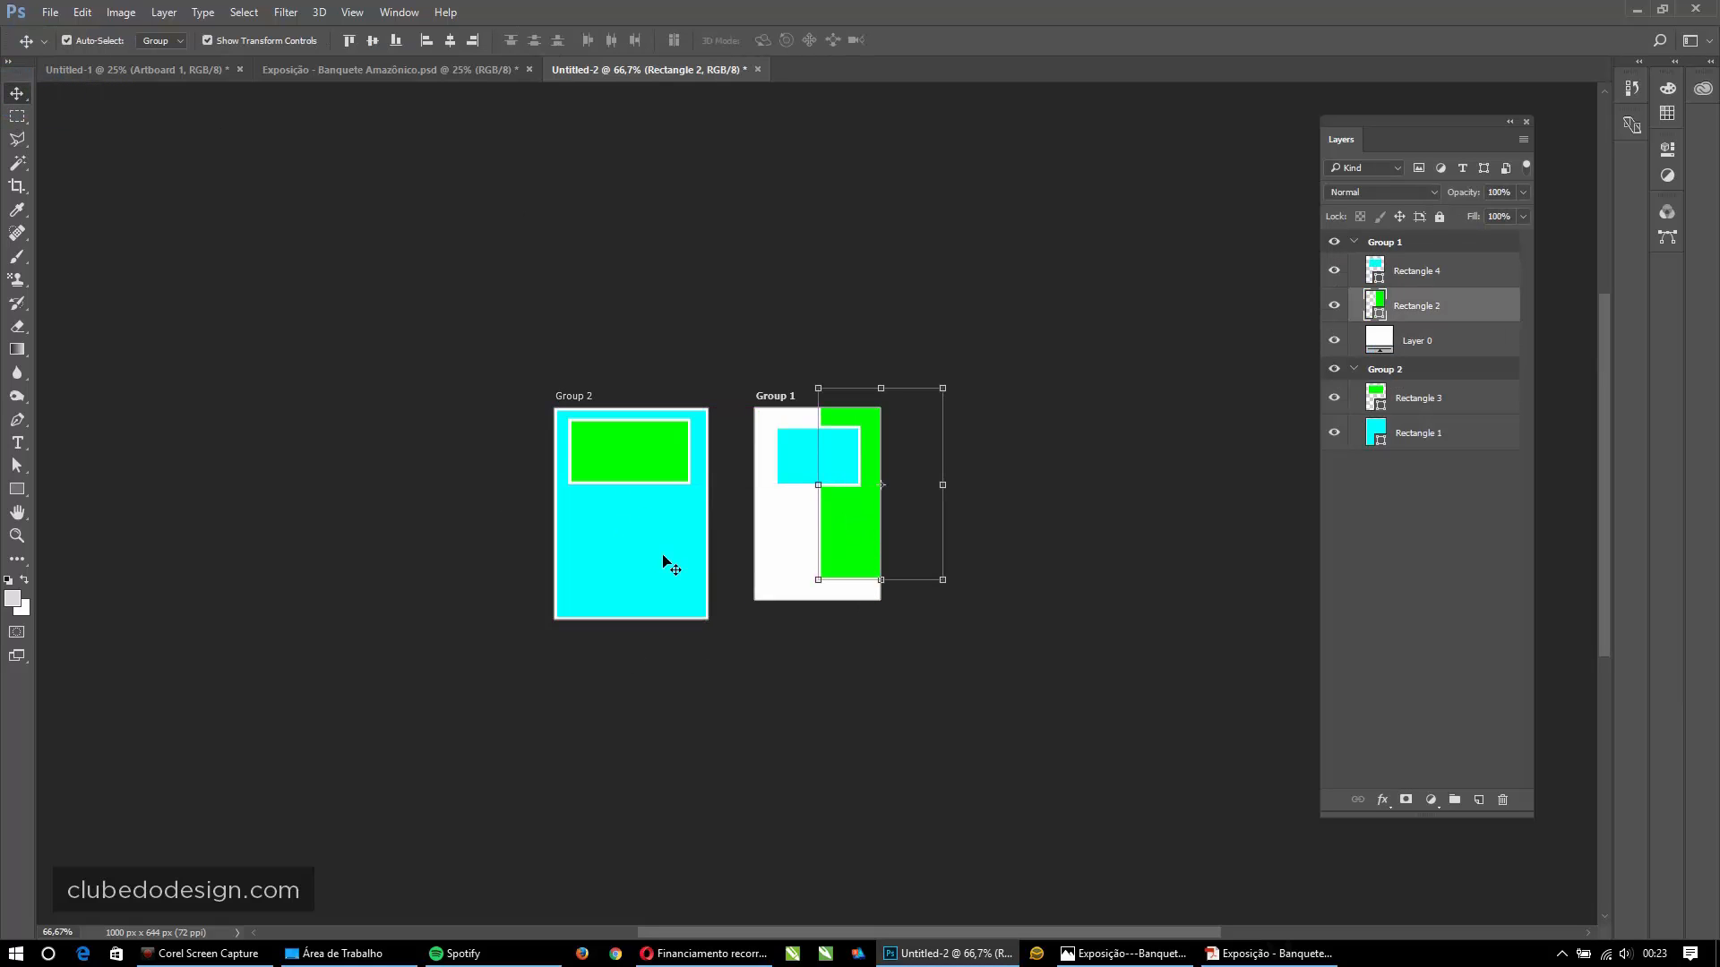
{"action": "left_click_drag", "start_coordinate": [663, 564], "coordinate": [600, 555]}
{"action": "left_click", "coordinate": [775, 675]}
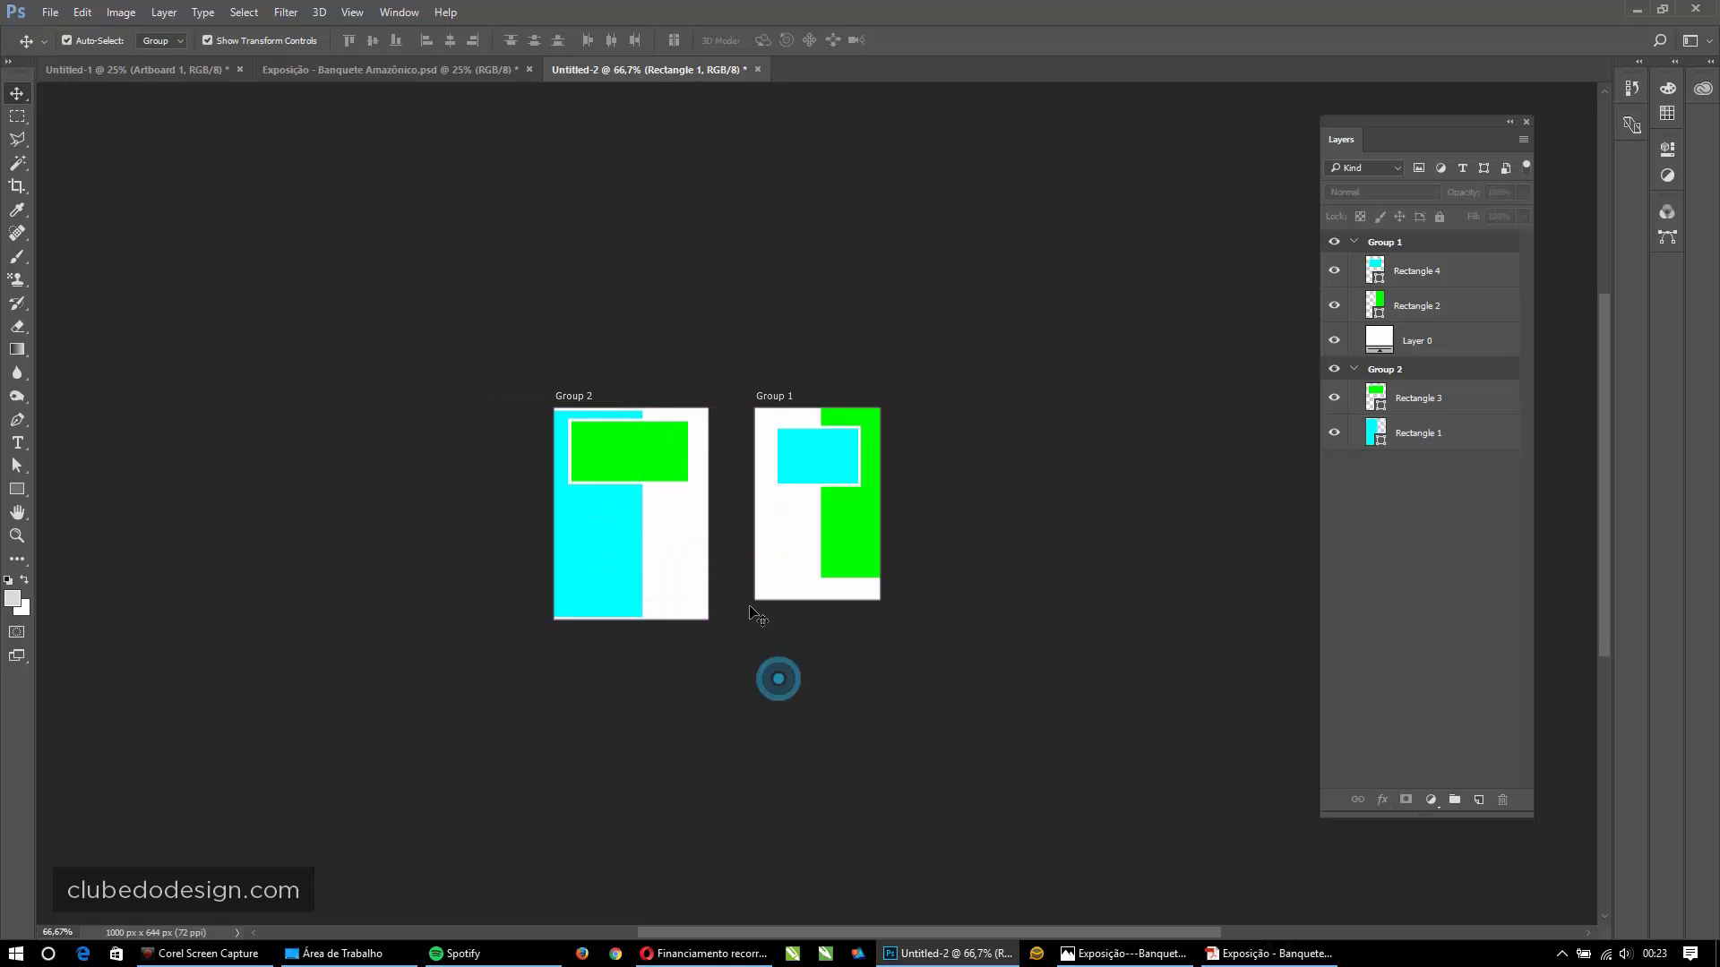
- Undo the rectangle moves and both artboard conversions
{"action": "key", "text": "ctrl+z"}
{"action": "key", "text": "ctrl+alt+z"}
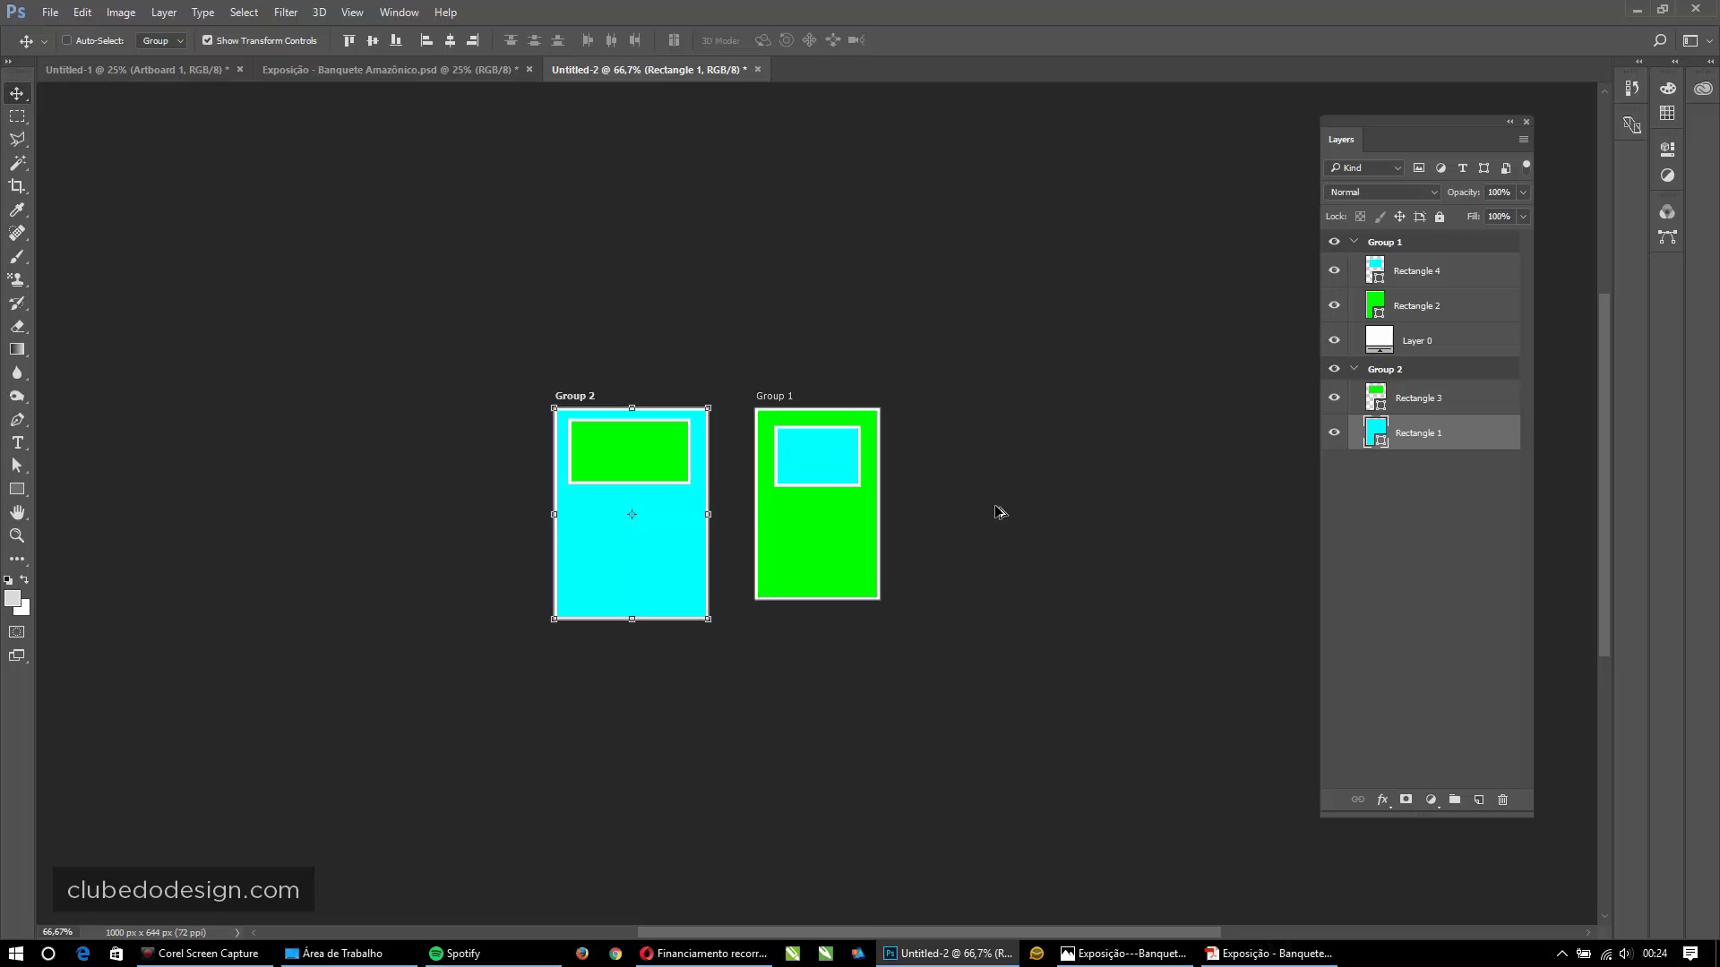
{"action": "key", "text": "ctrl+alt+z"}
{"action": "key", "text": "ctrl+alt+z"}
{"action": "key", "text": "ctrl+alt+z"}
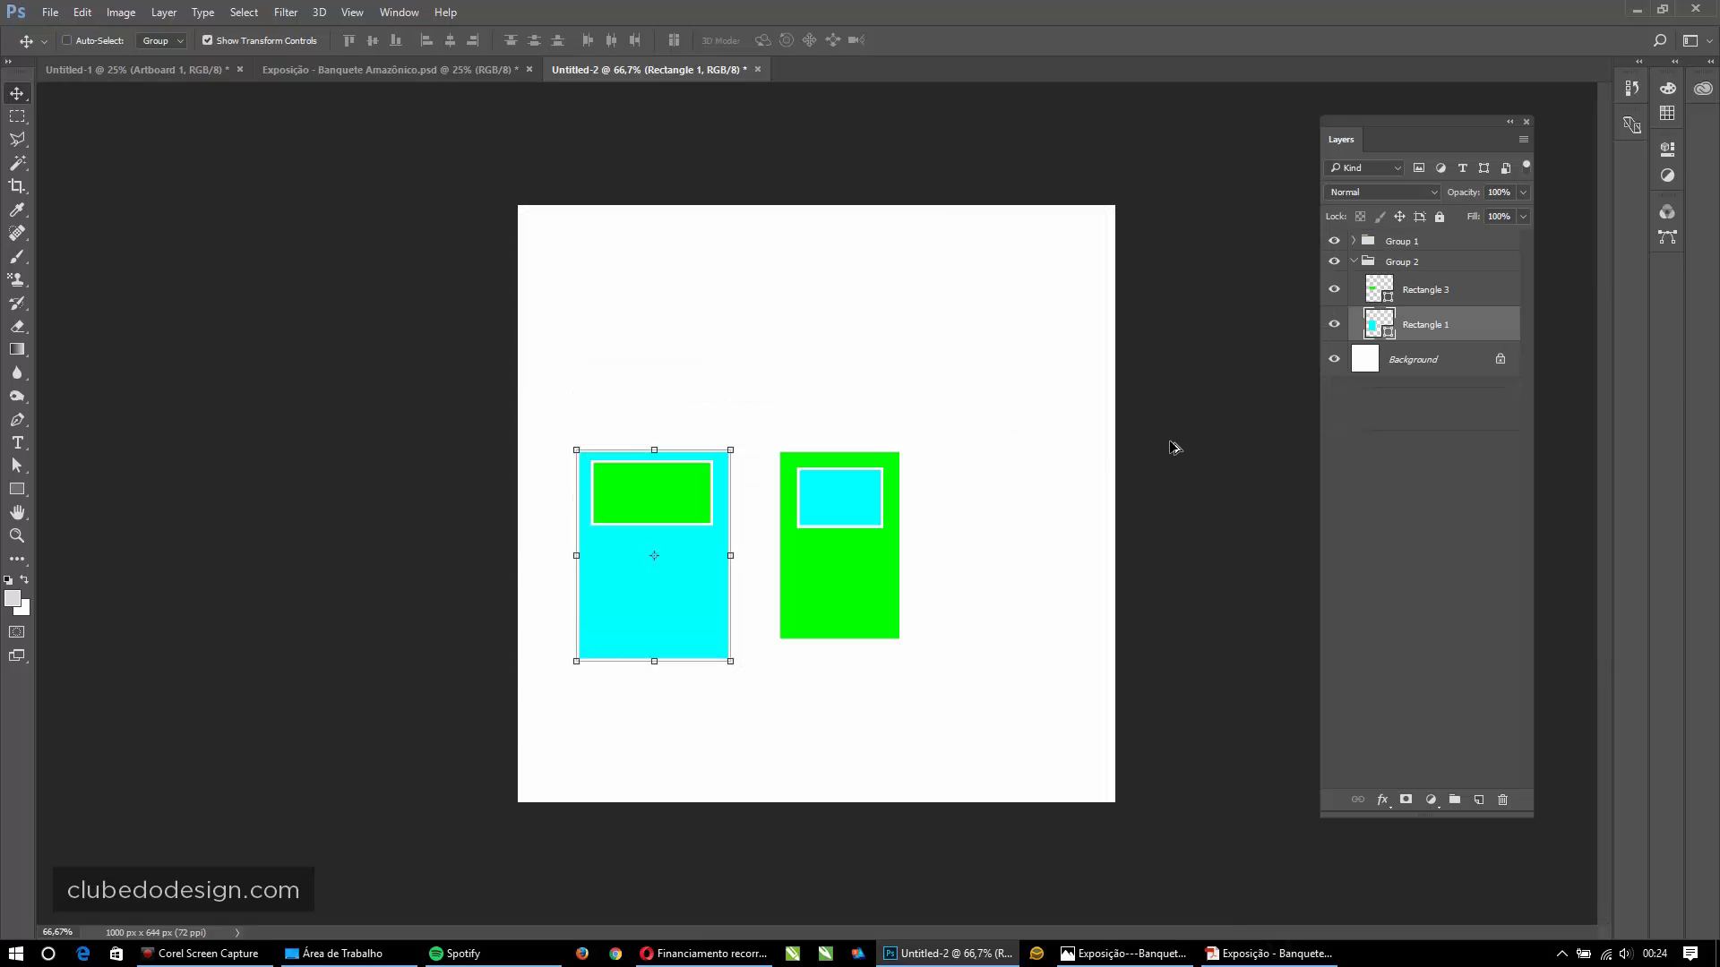
- Delete the small inner rectangles, Rectangle 3 from Group 2 and Rectangle 4 from Group 1
{"action": "left_click", "coordinate": [986, 422], "text": "ctrl"}
{"action": "left_click", "coordinate": [675, 479], "text": "ctrl"}
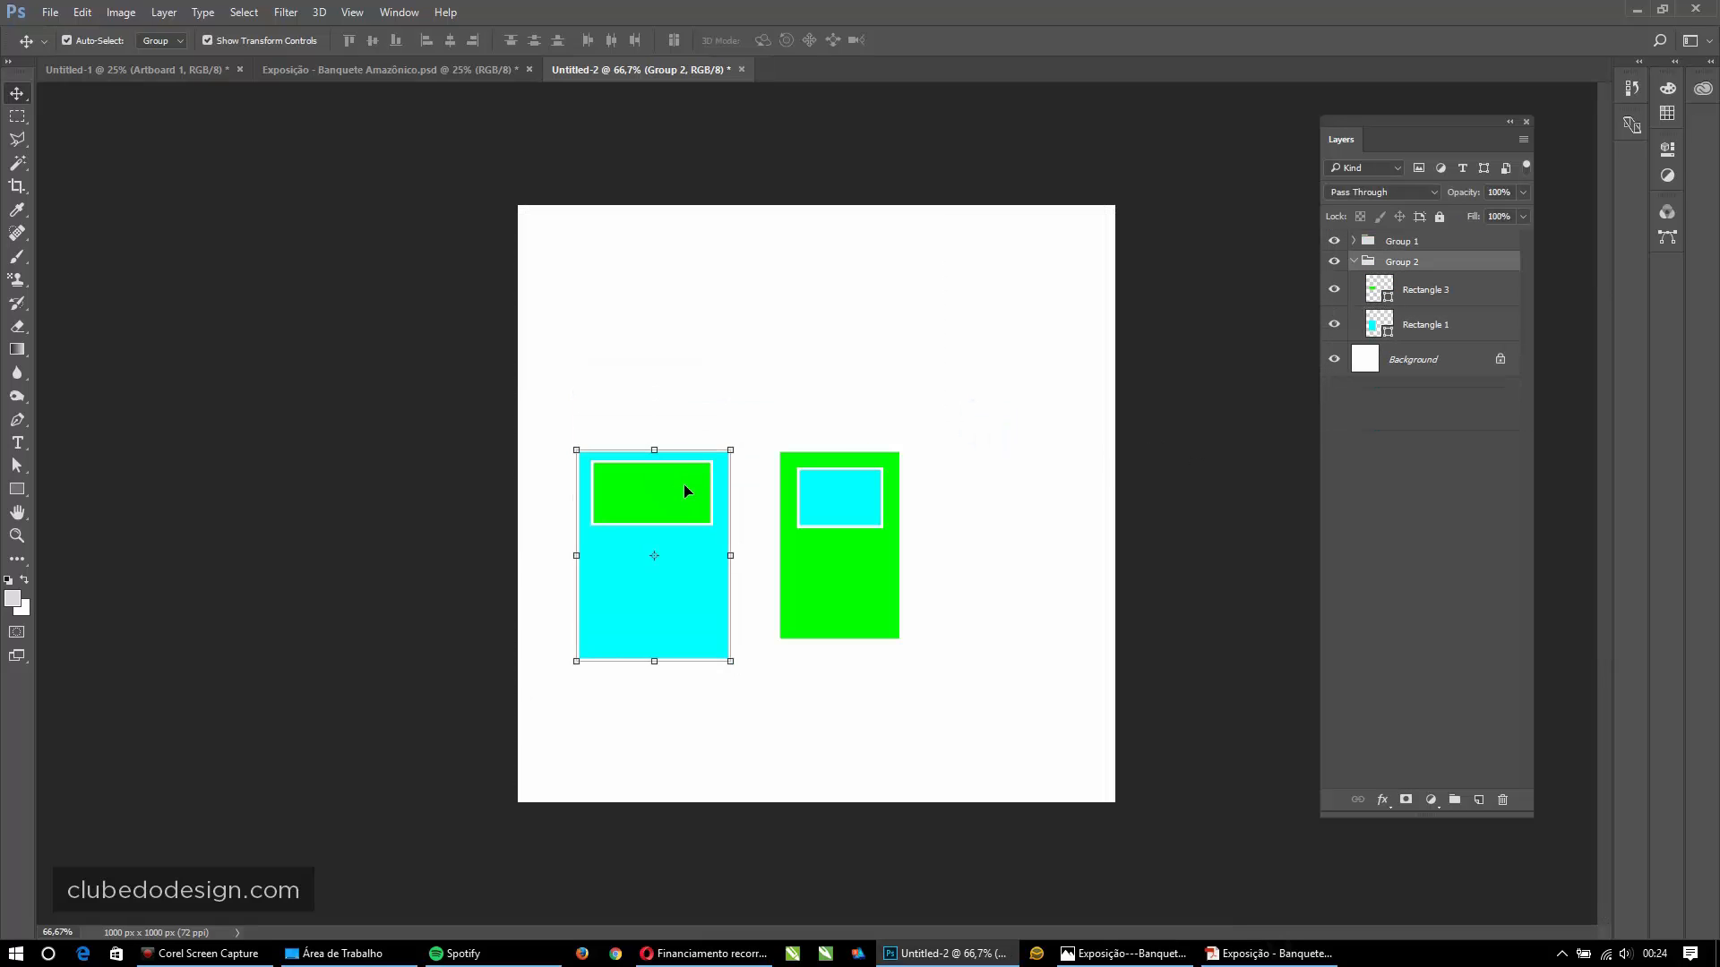
{"action": "left_click", "coordinate": [1448, 282]}
{"action": "key", "text": "Delete"}
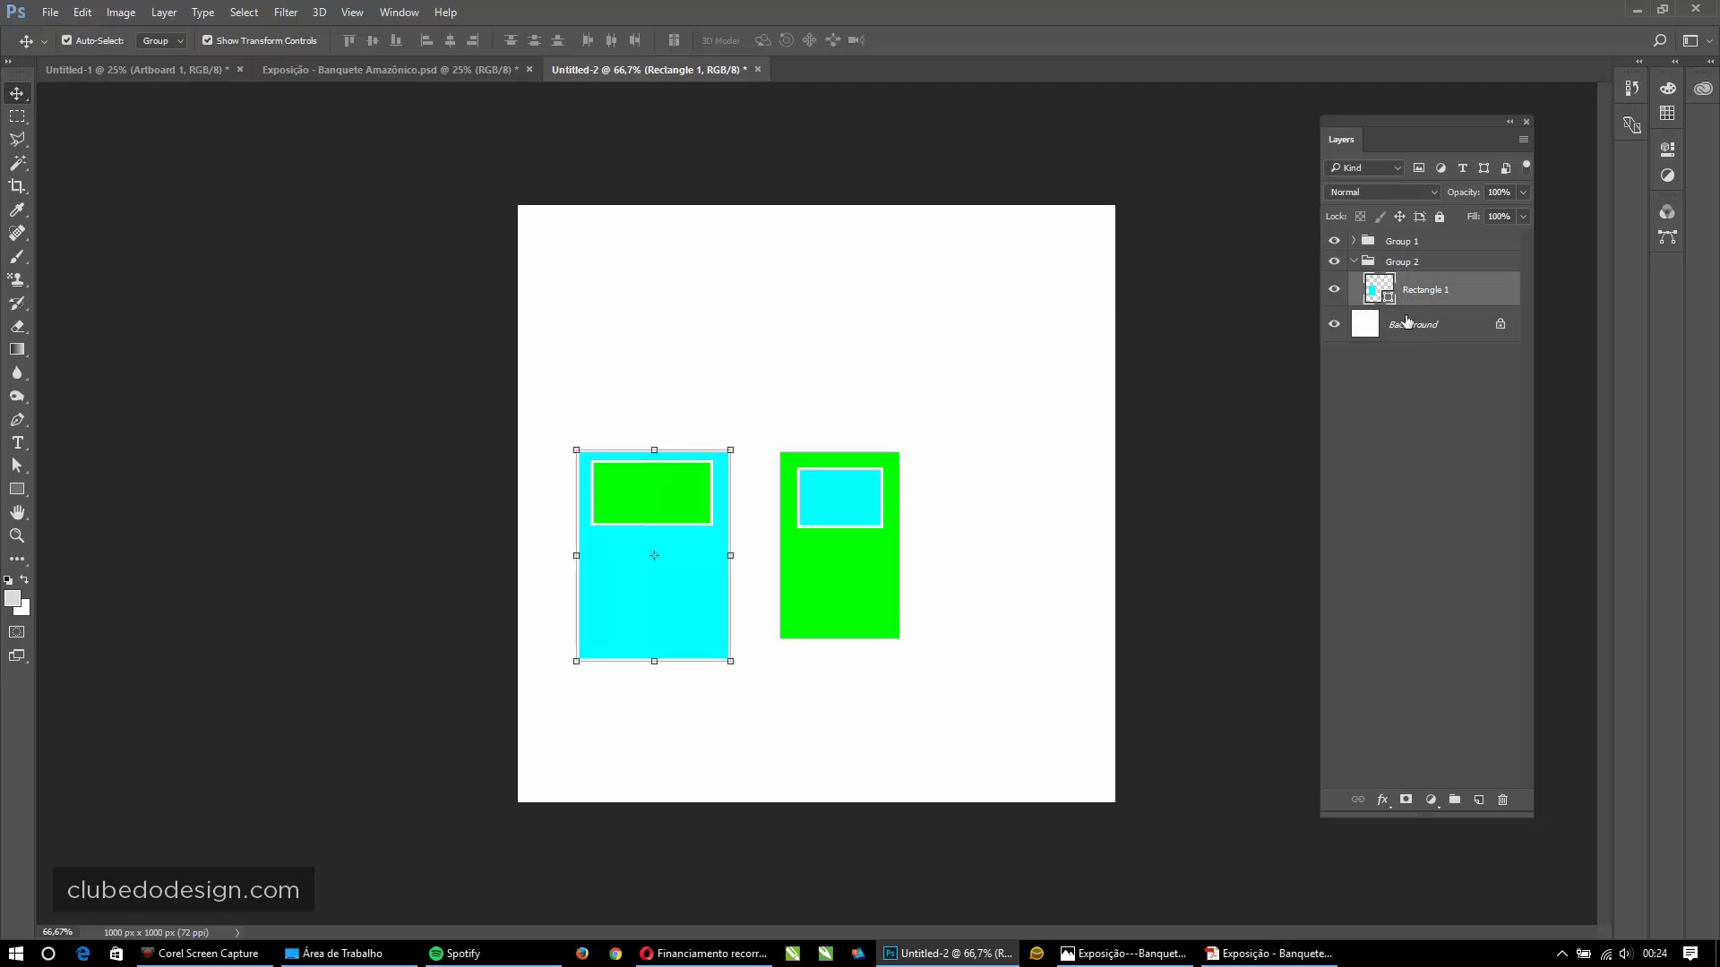
{"action": "left_click", "coordinate": [1353, 241]}
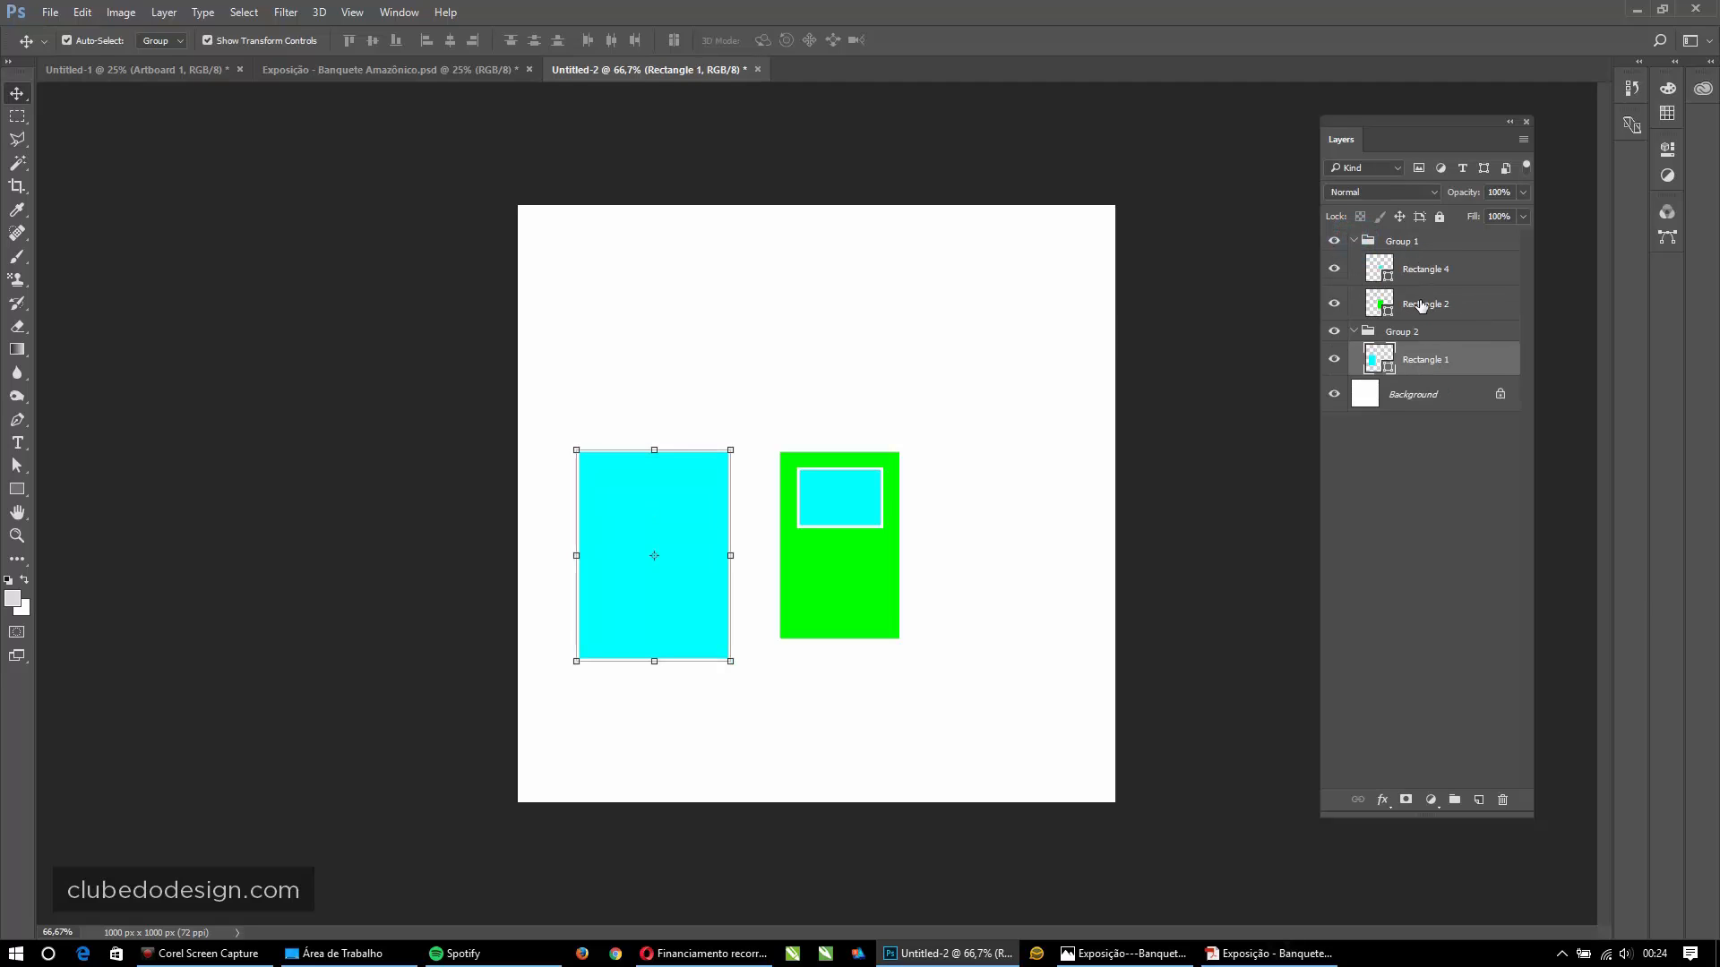
{"action": "left_click", "coordinate": [1421, 269]}
{"action": "key", "text": "Delete"}
{"action": "left_click", "coordinate": [743, 520]}
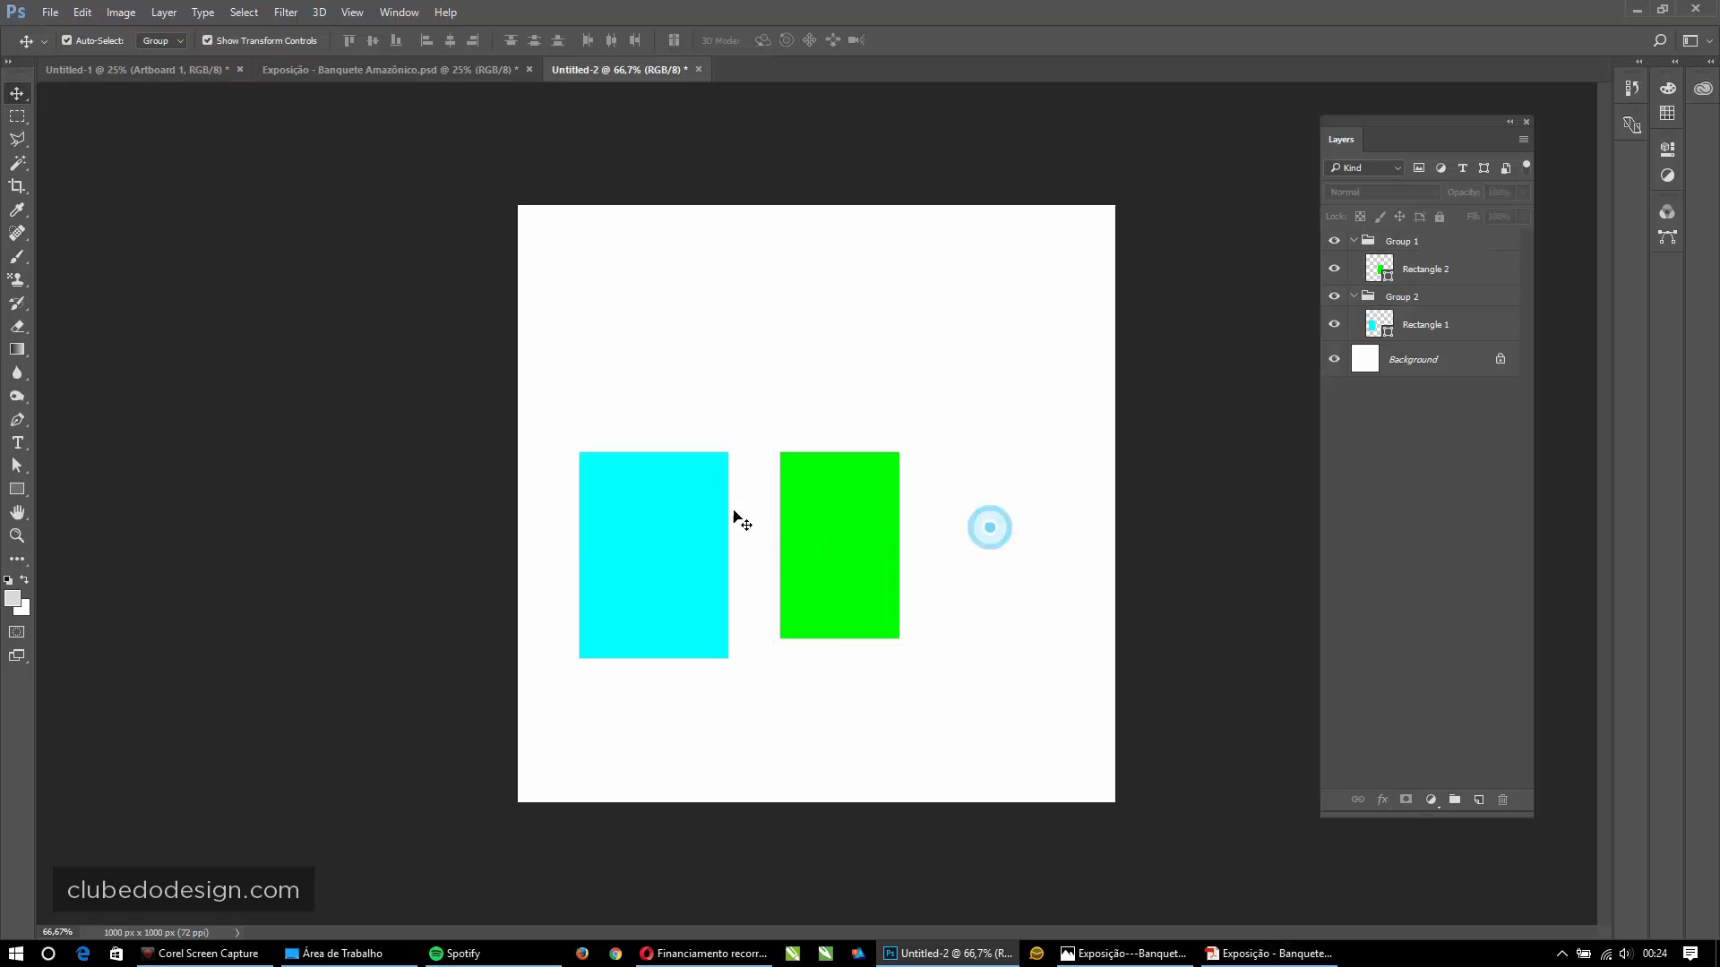
- Create an artboard named Artboard 1 around the cyan Group 2 with Artboard from Layers
{"action": "left_click", "coordinate": [714, 491]}
{"action": "left_click", "coordinate": [1523, 140]}
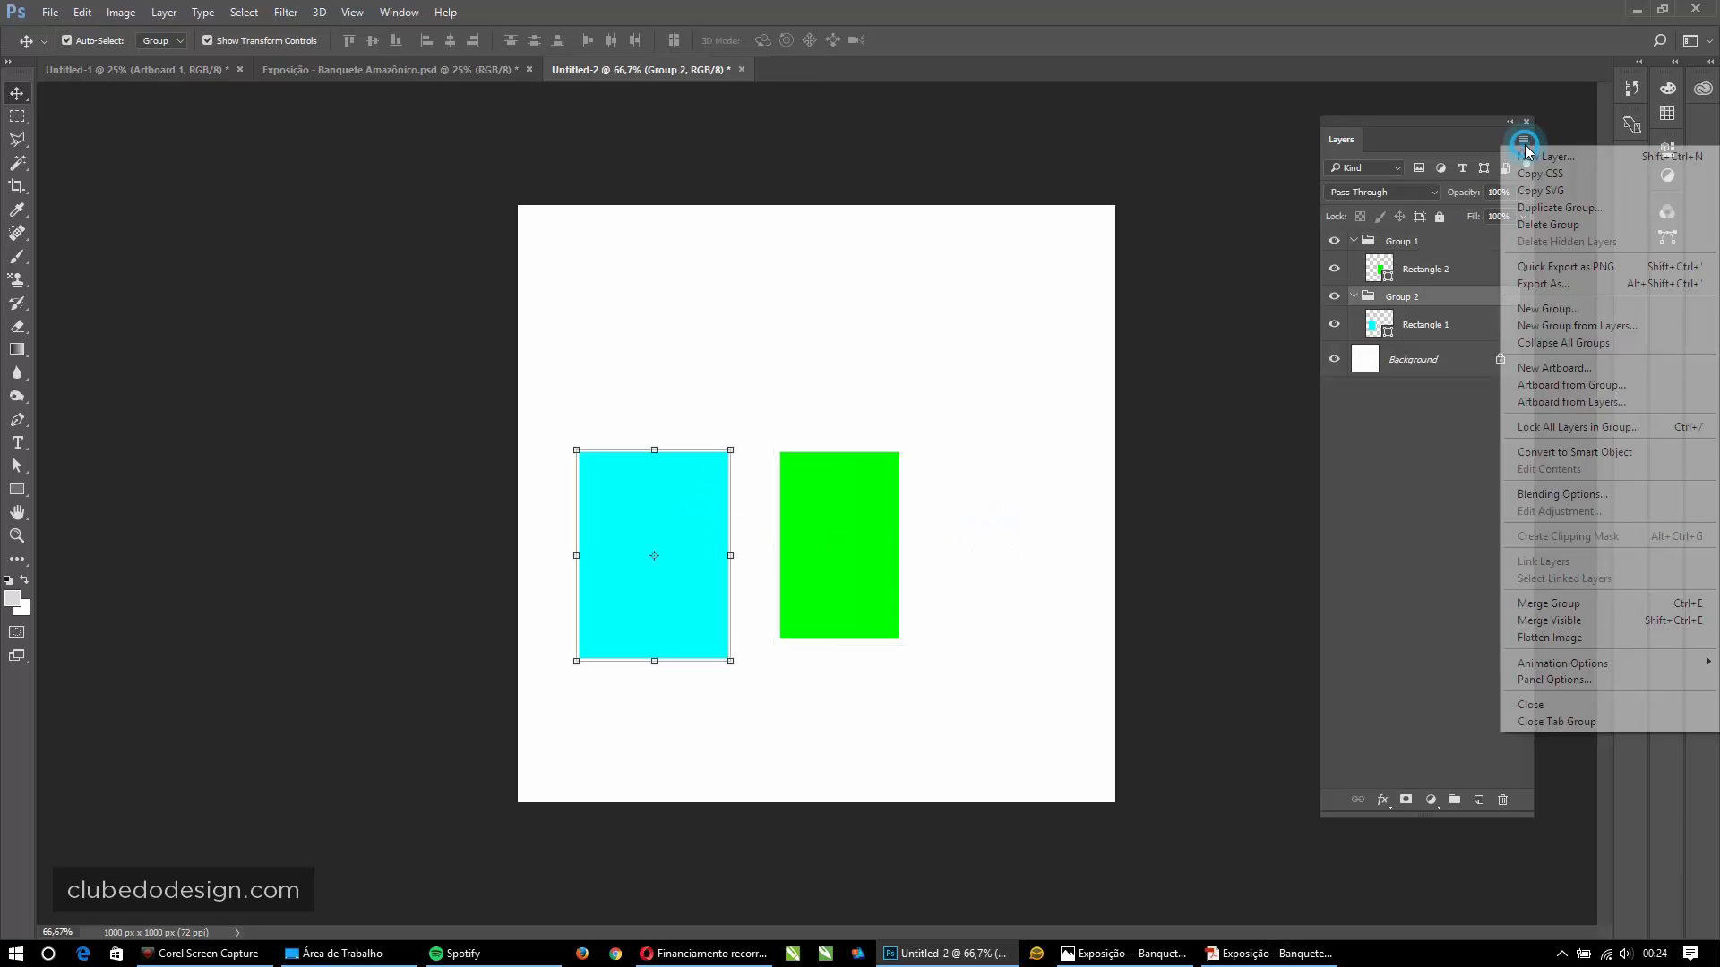
{"action": "left_click", "coordinate": [1591, 403]}
{"action": "left_click", "coordinate": [996, 301]}
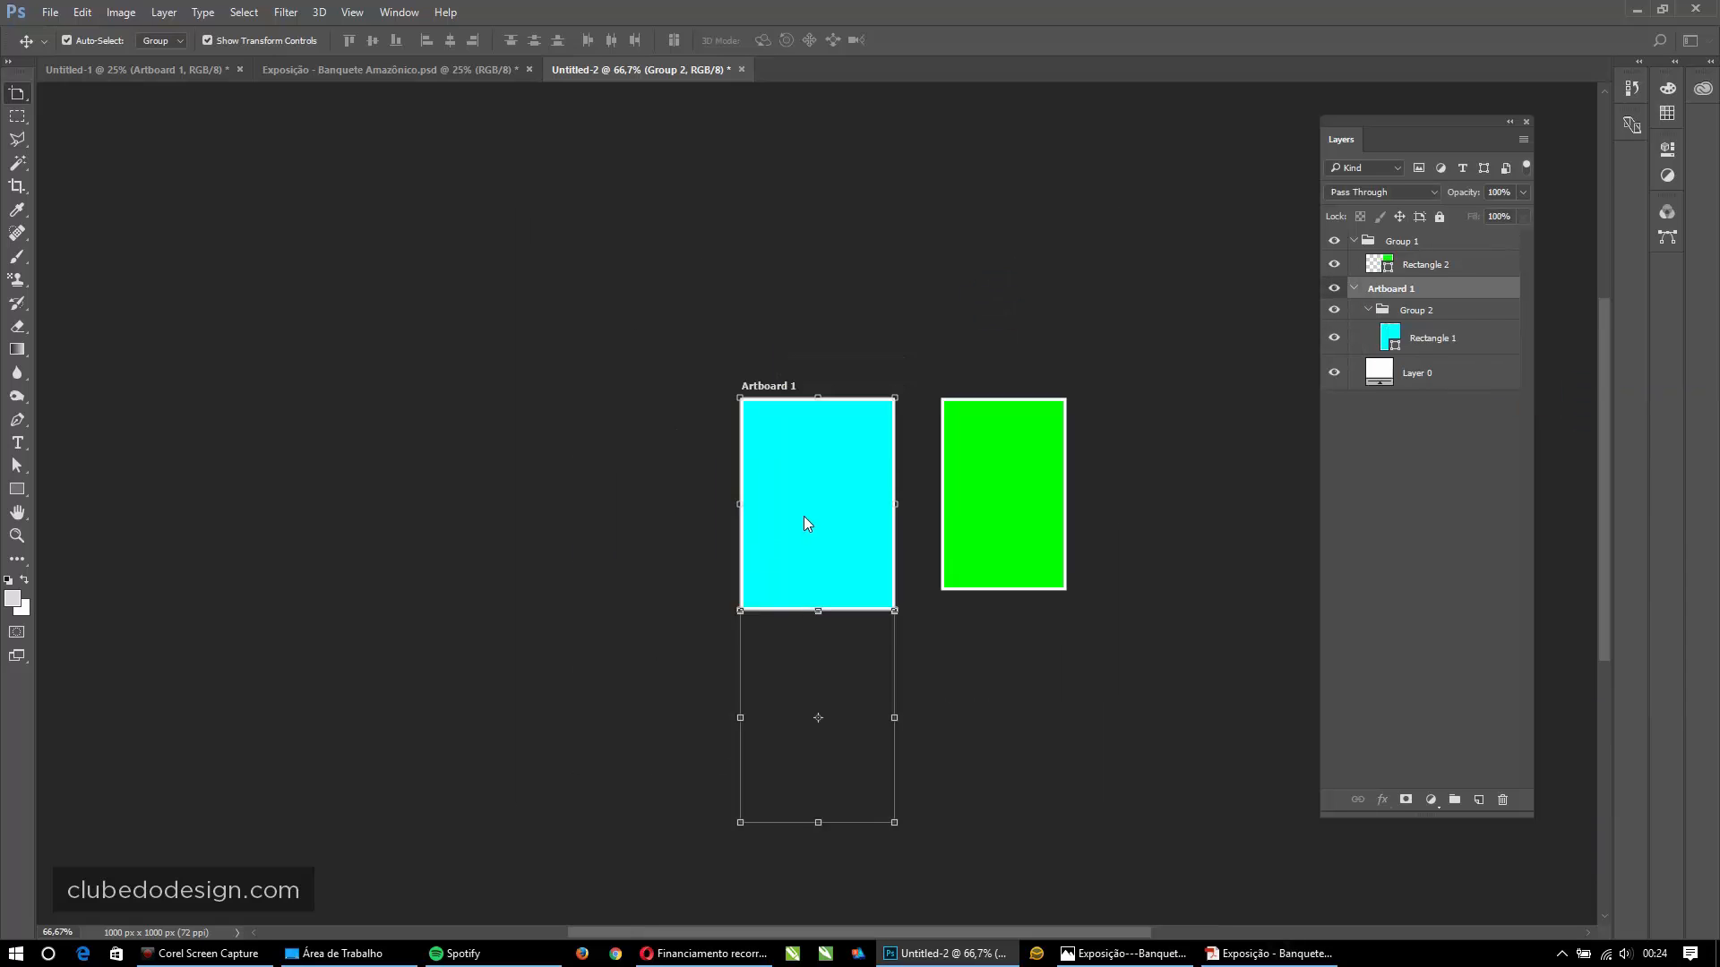
{"action": "left_click", "coordinate": [1136, 346]}
- Create a 210 x 322 px artboard named Artboard 2 around the green Group 1 with Artboard from Layers, and deselect it
{"action": "left_click", "coordinate": [996, 457]}
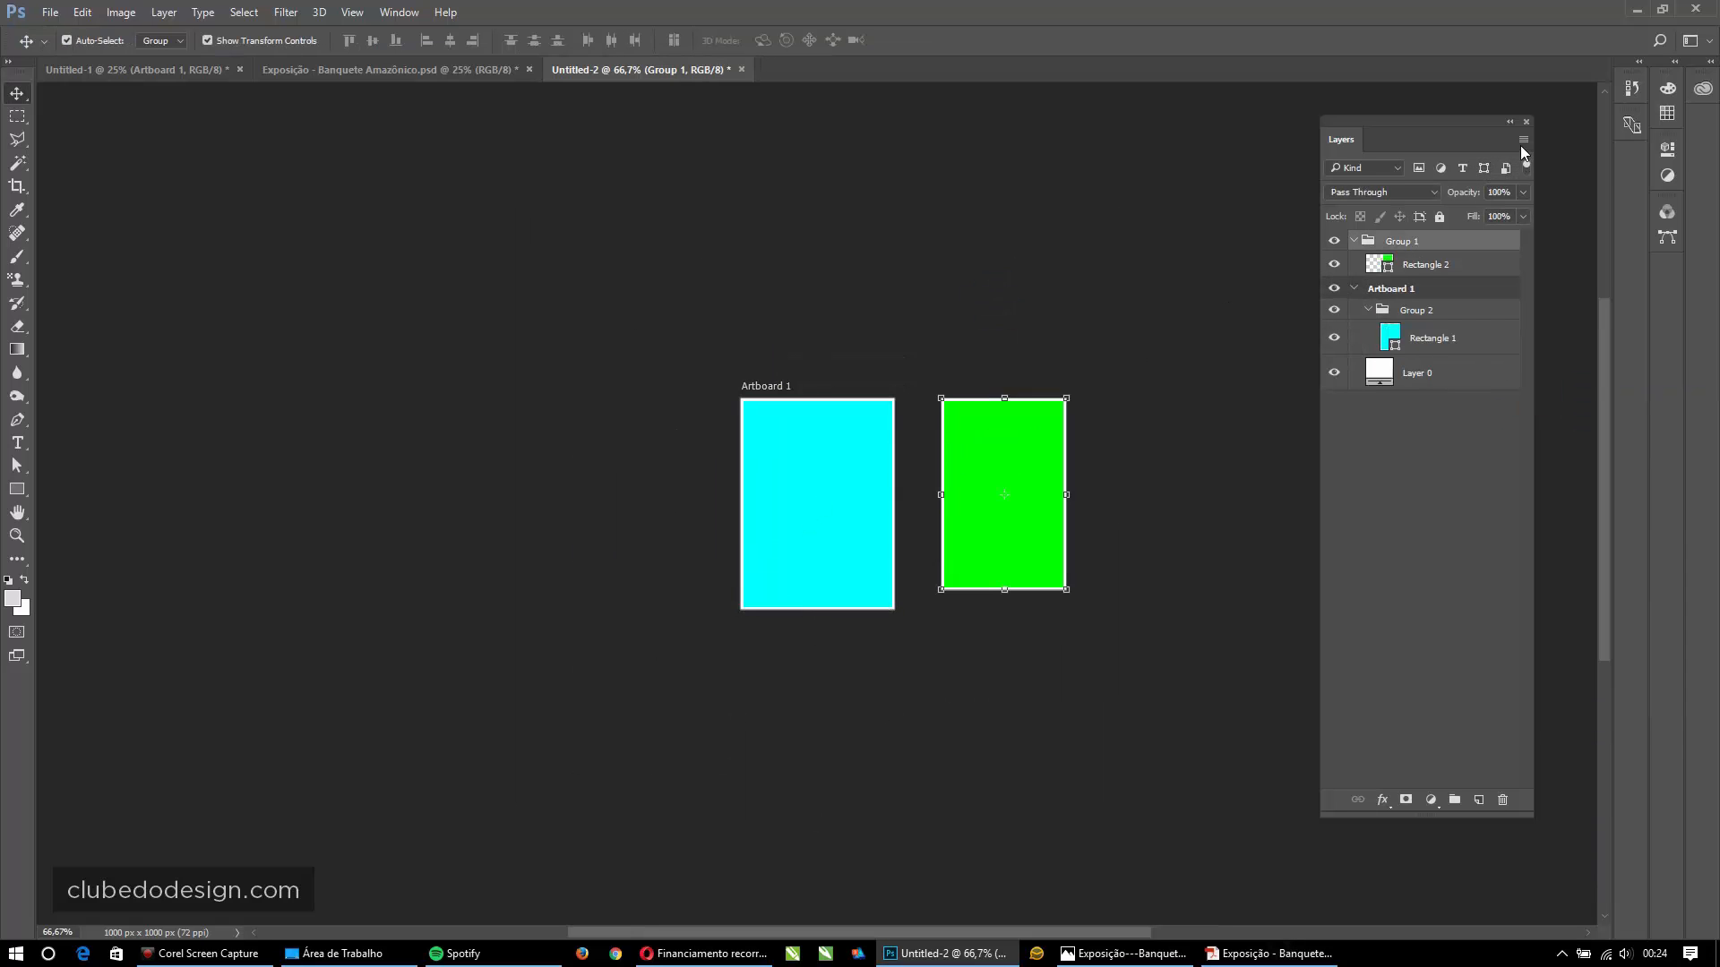
{"action": "left_click", "coordinate": [1523, 140]}
{"action": "left_click", "coordinate": [1585, 405]}
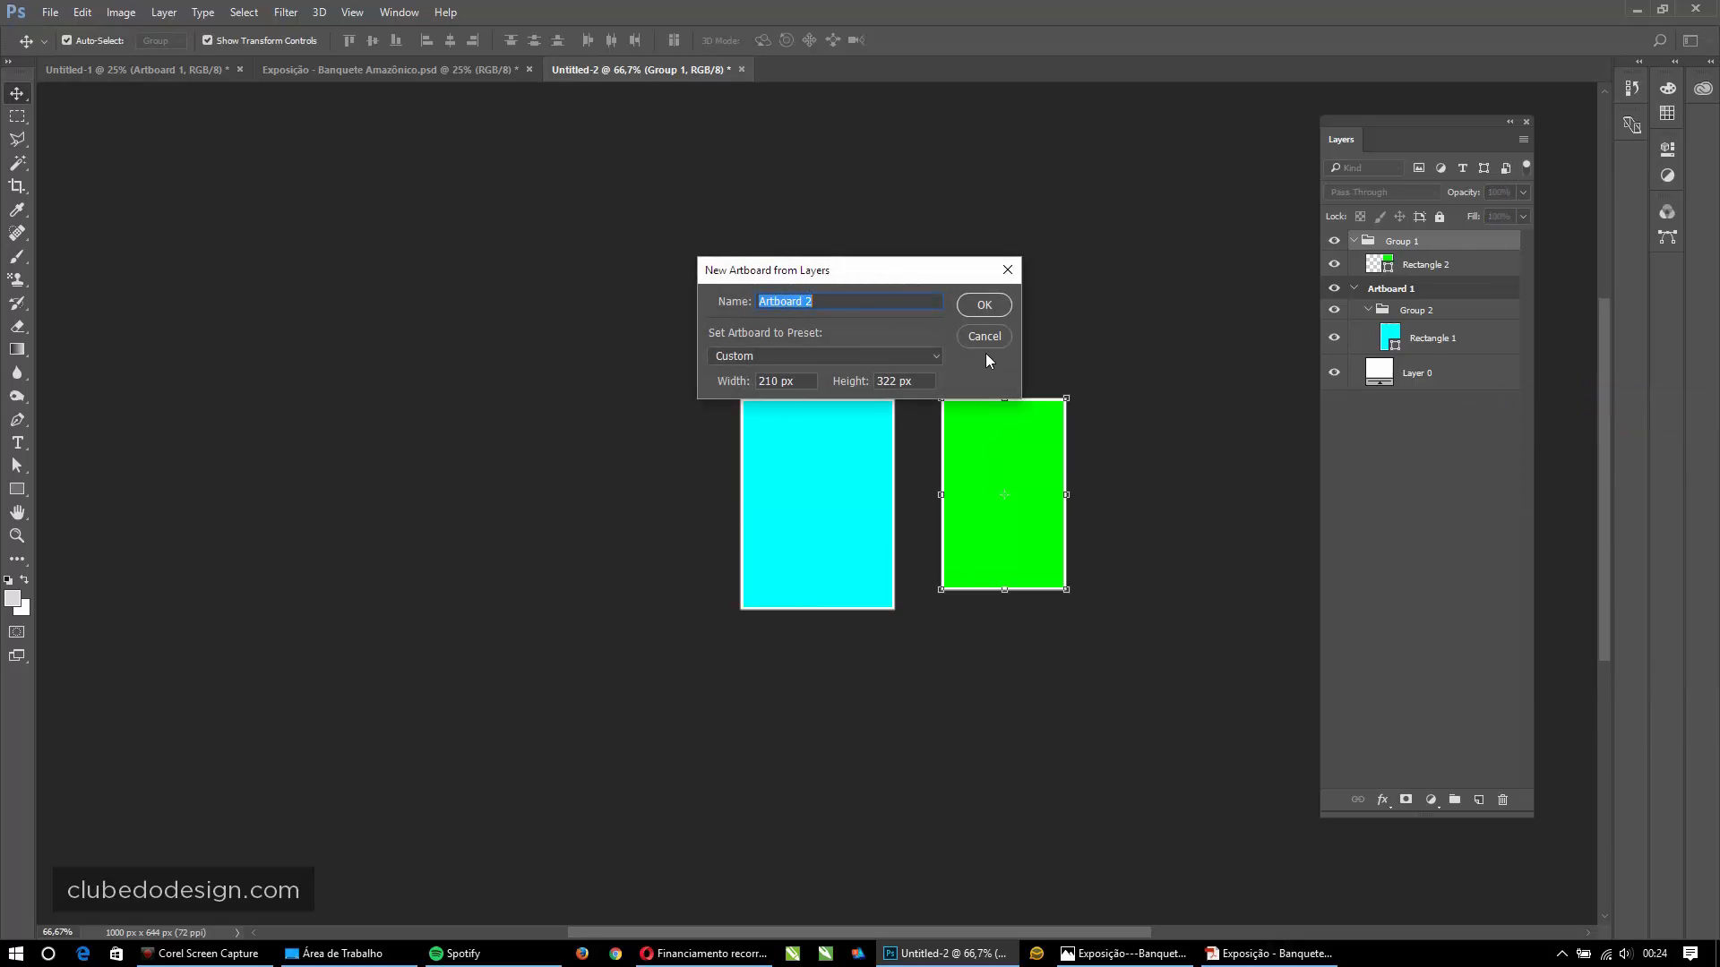
{"action": "left_click", "coordinate": [985, 304]}
{"action": "left_click_drag", "start_coordinate": [23, 89], "coordinate": [63, 90]}
{"action": "left_click", "coordinate": [499, 210]}
- Examine the cyan and green artboards and their borders at different zoom levels
{"action": "left_click_drag", "start_coordinate": [1187, 434], "coordinate": [971, 427]}
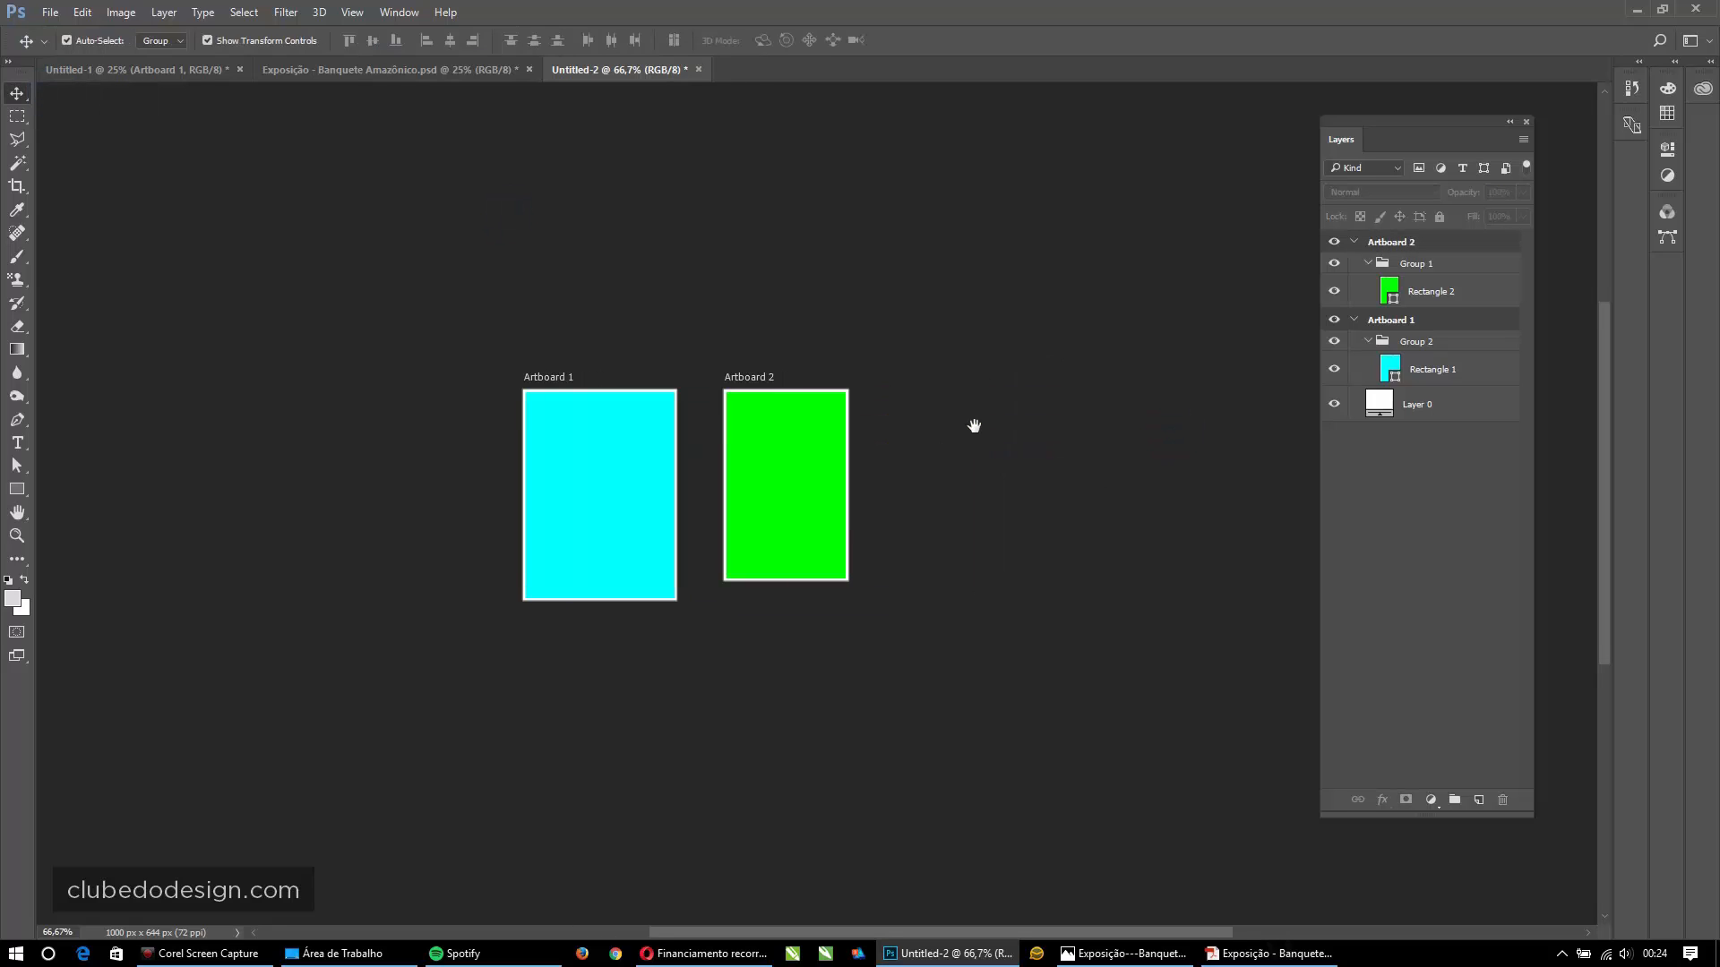
{"action": "left_click", "coordinate": [746, 649]}
{"action": "left_click_drag", "start_coordinate": [399, 227], "coordinate": [576, 337]}
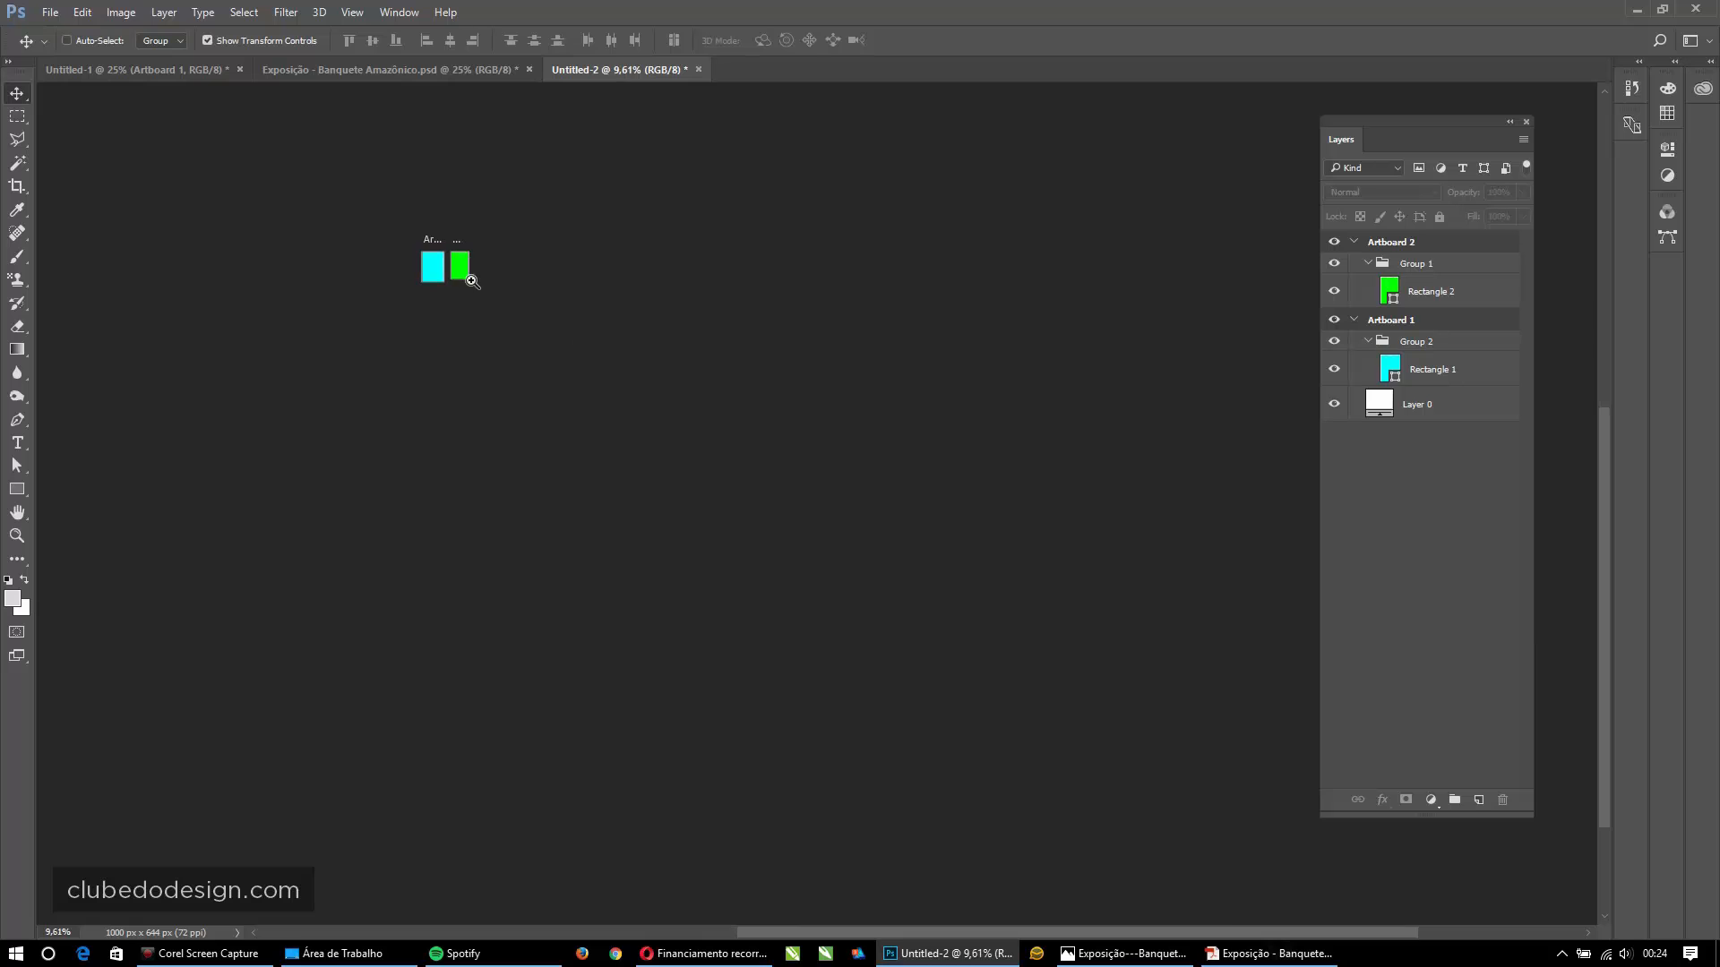
{"action": "left_click_drag", "start_coordinate": [475, 286], "coordinate": [725, 449]}
{"action": "left_click_drag", "start_coordinate": [403, 269], "coordinate": [891, 639]}
{"action": "left_click_drag", "start_coordinate": [484, 322], "coordinate": [787, 600]}
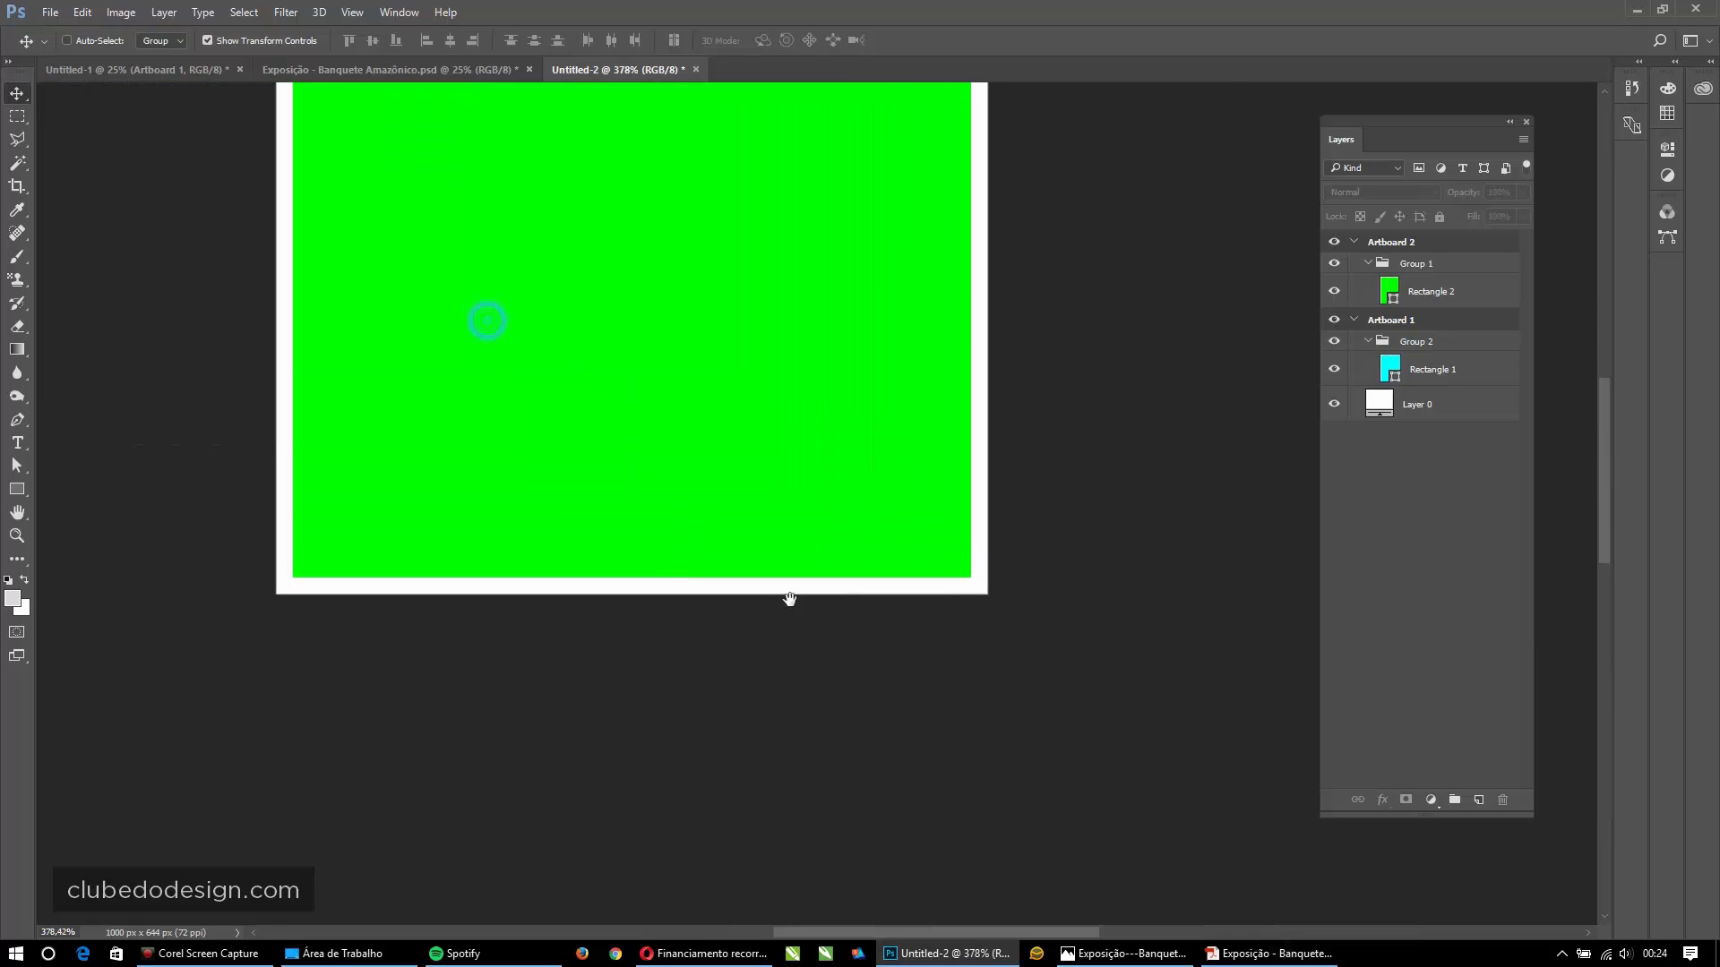
{"action": "left_click_drag", "start_coordinate": [645, 442], "coordinate": [795, 485]}
{"action": "left_click", "coordinate": [795, 485], "text": "alt"}
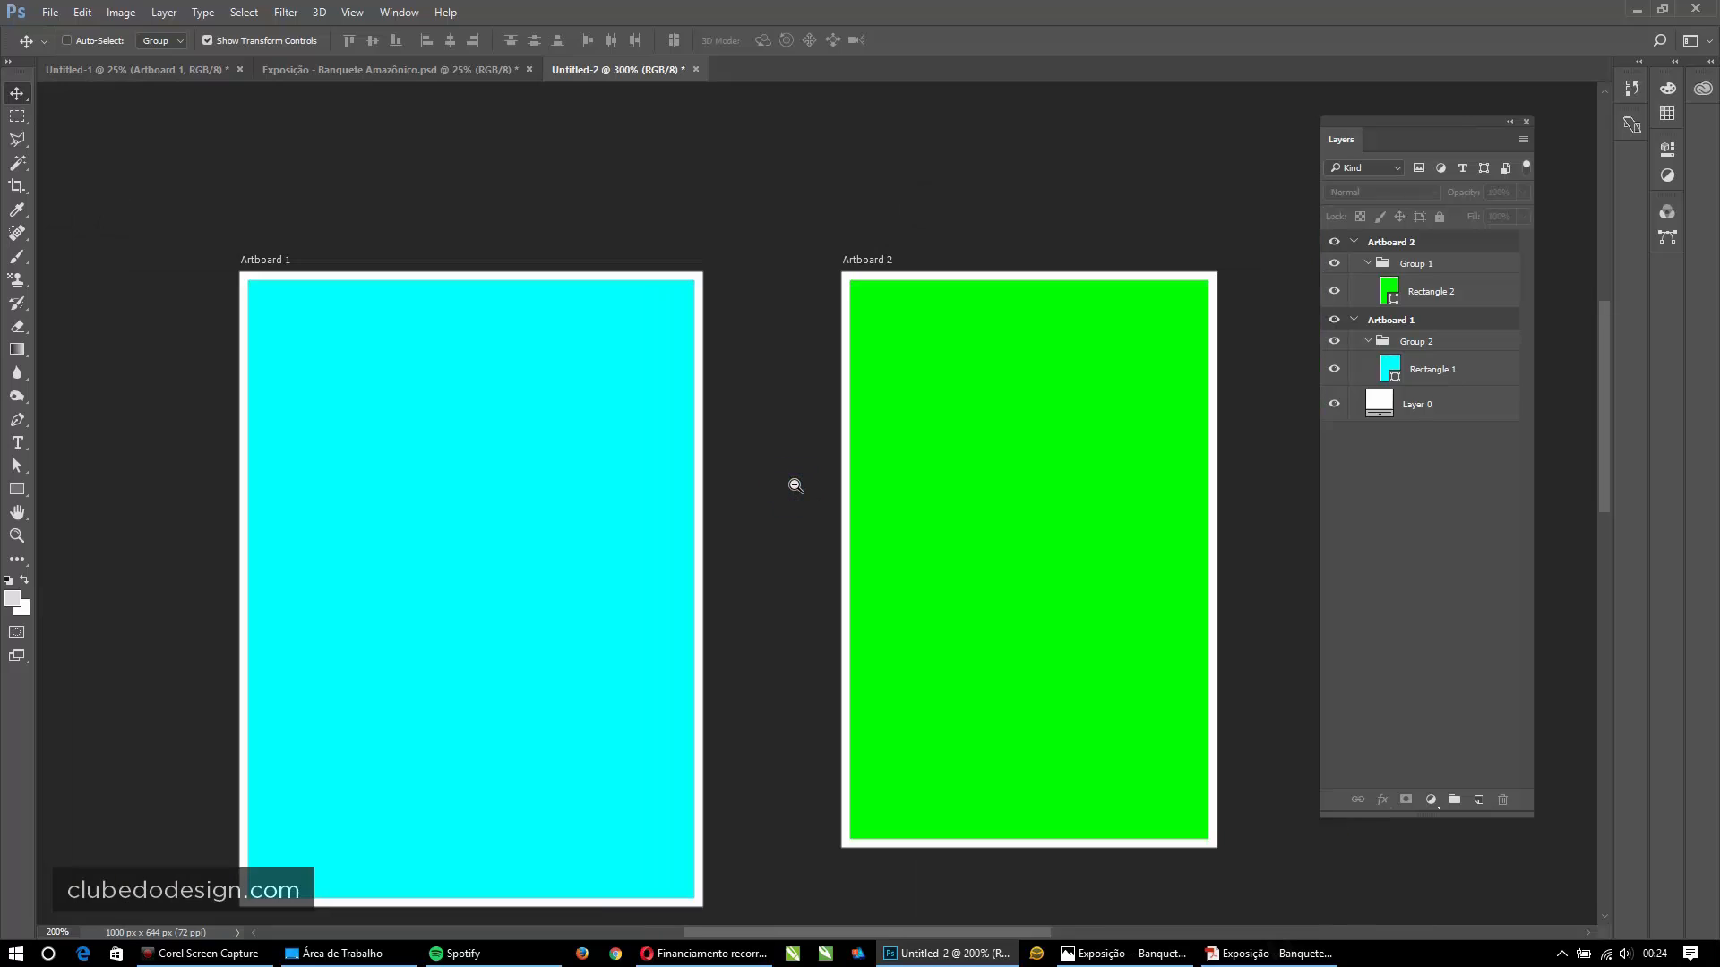
- Activate the Artboard tool, toggle to the Move tool, and toggle back to the Artboard tool
{"action": "right_click", "coordinate": [16, 95]}
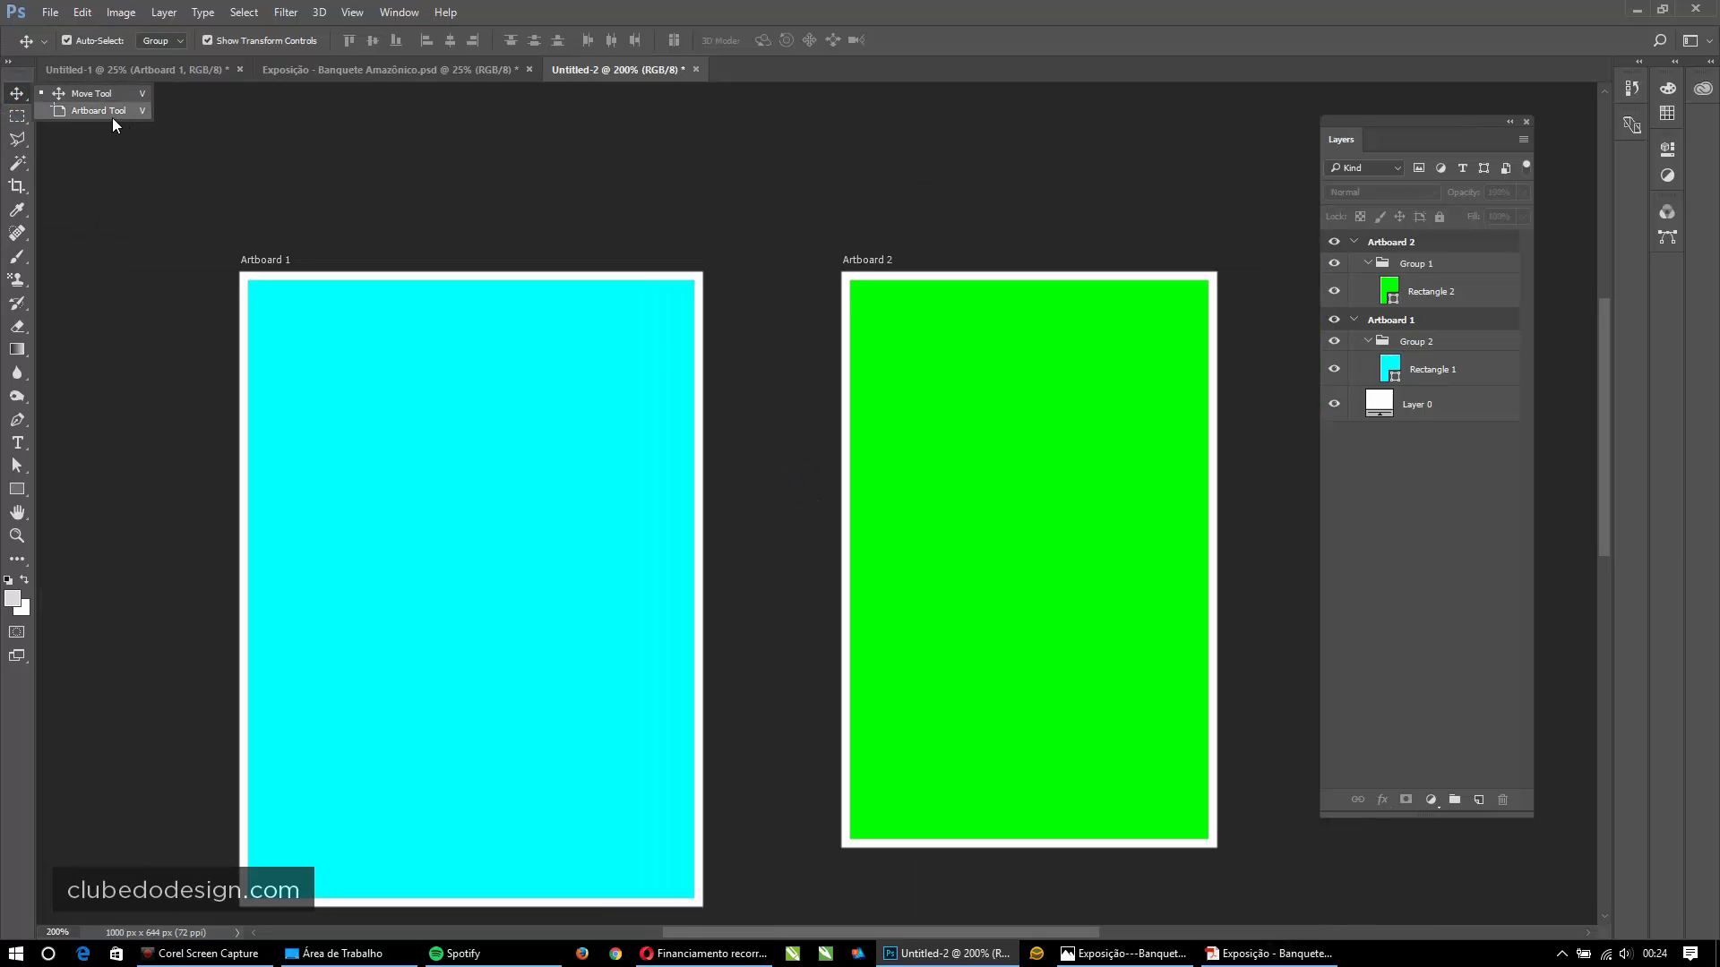
{"action": "left_click", "coordinate": [111, 116]}
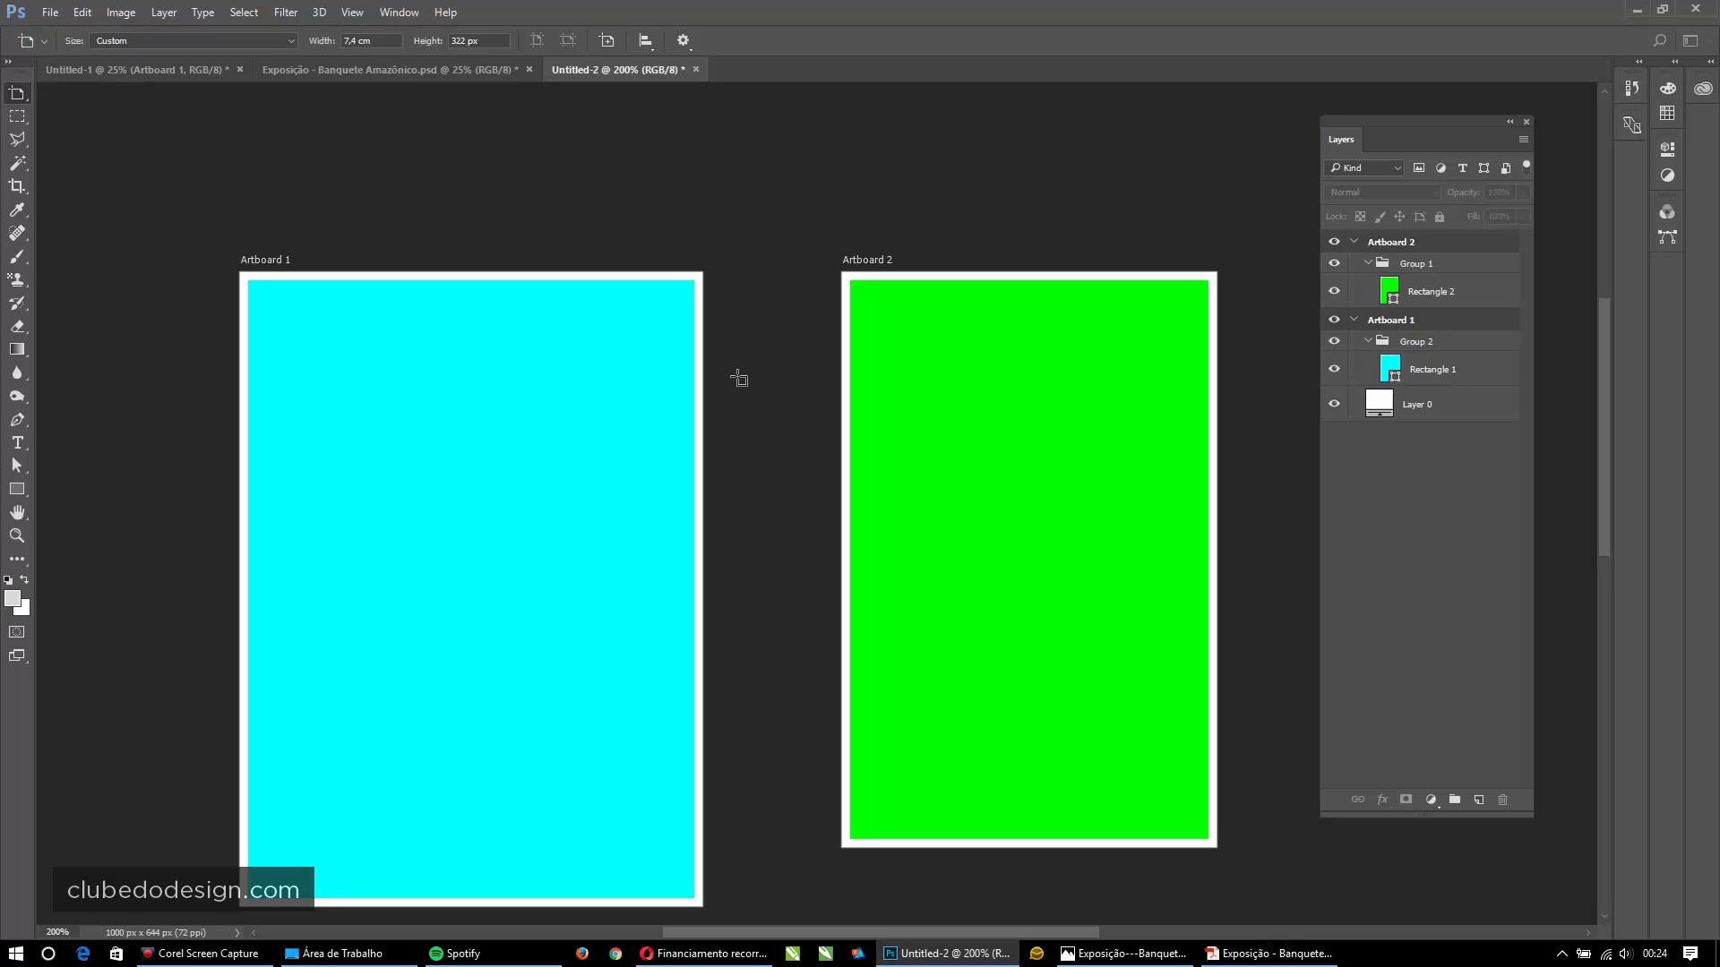
{"action": "key", "text": "shift+v"}
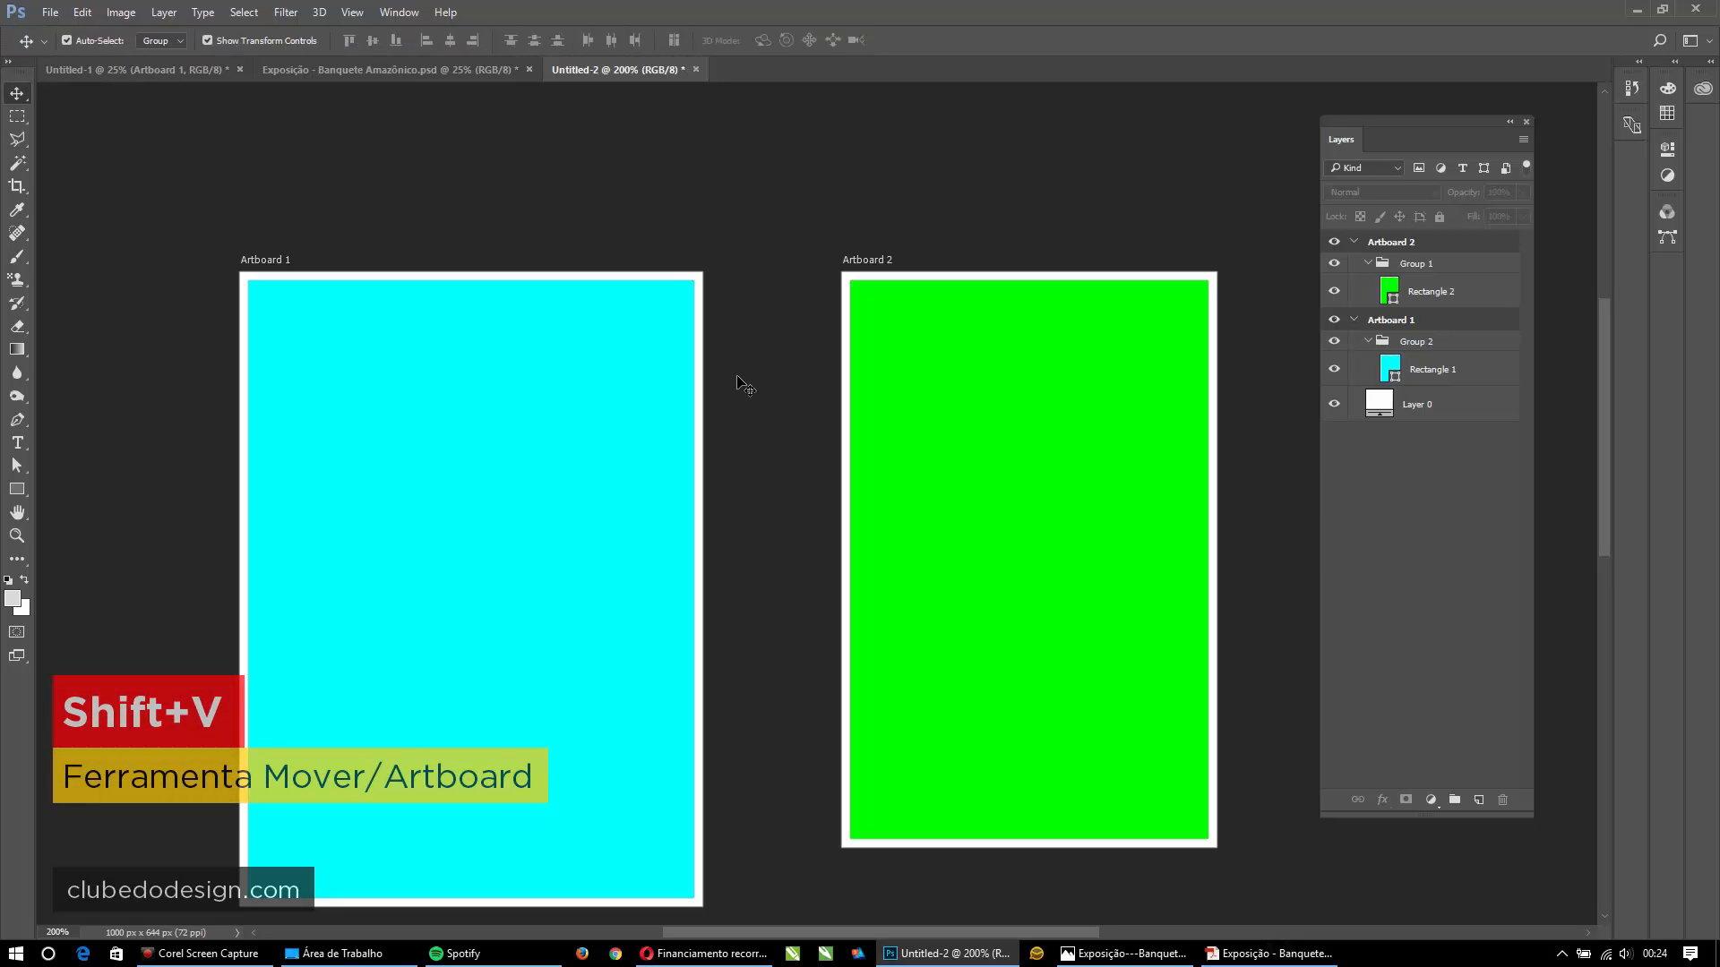
{"action": "key", "text": "shift+v"}
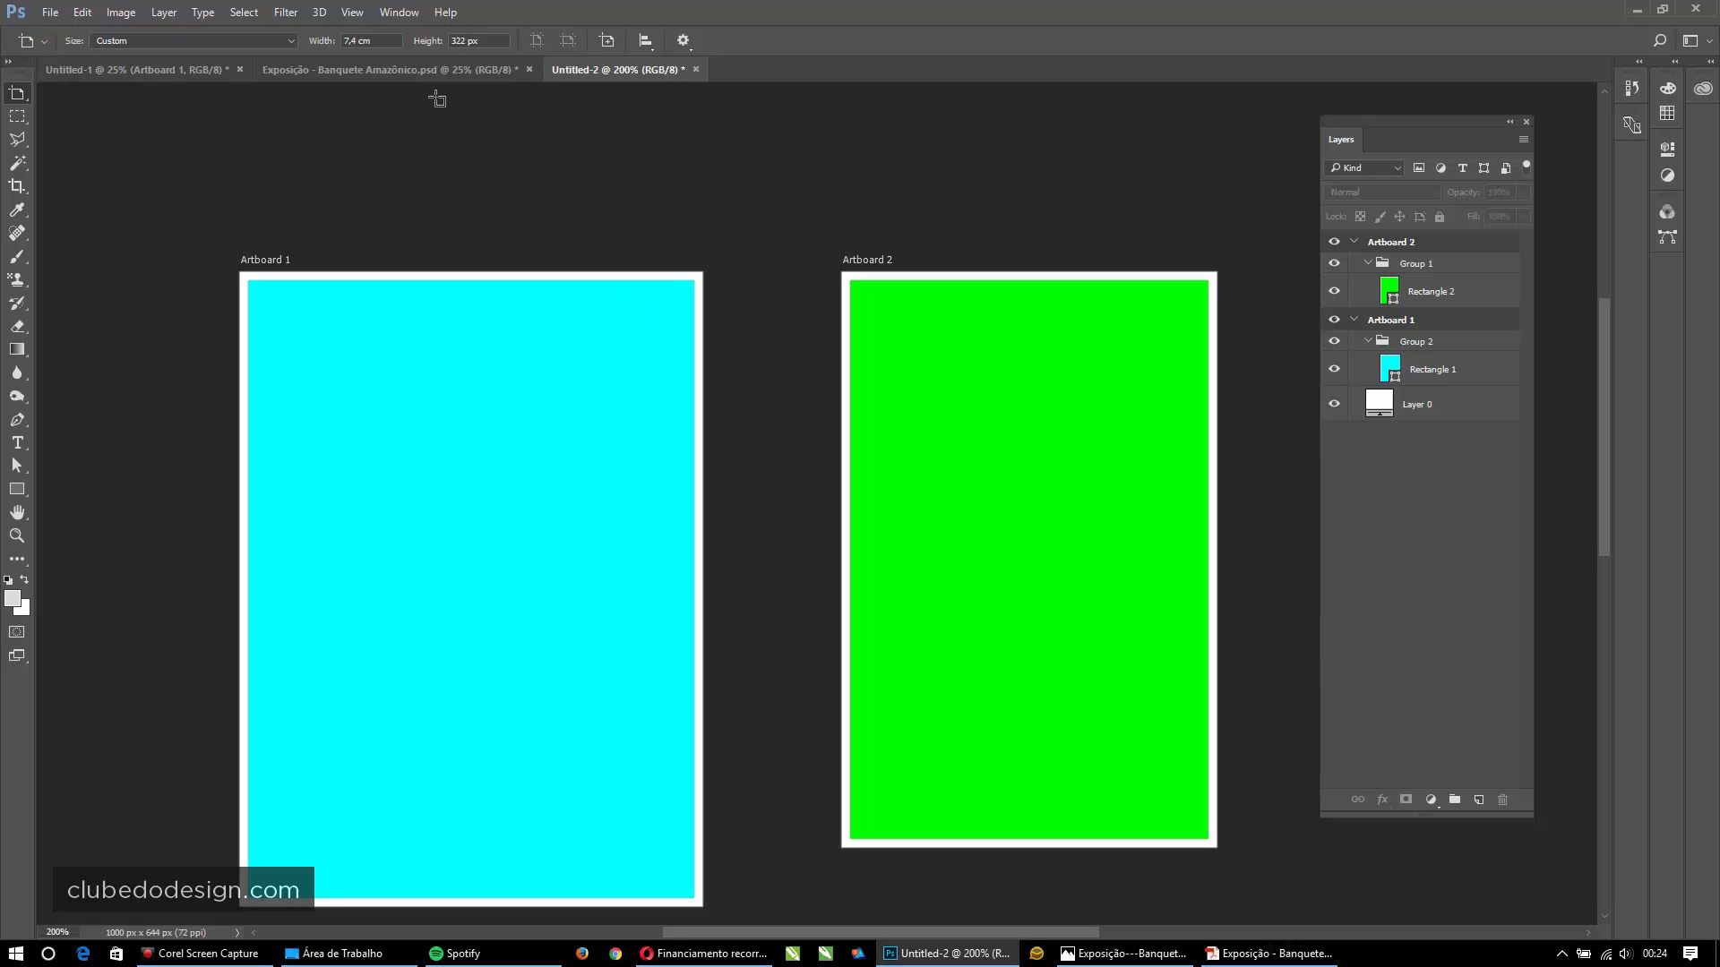
- Switch to the Exposição - Banquete Amazônico.psd document
{"action": "left_click", "coordinate": [419, 67]}
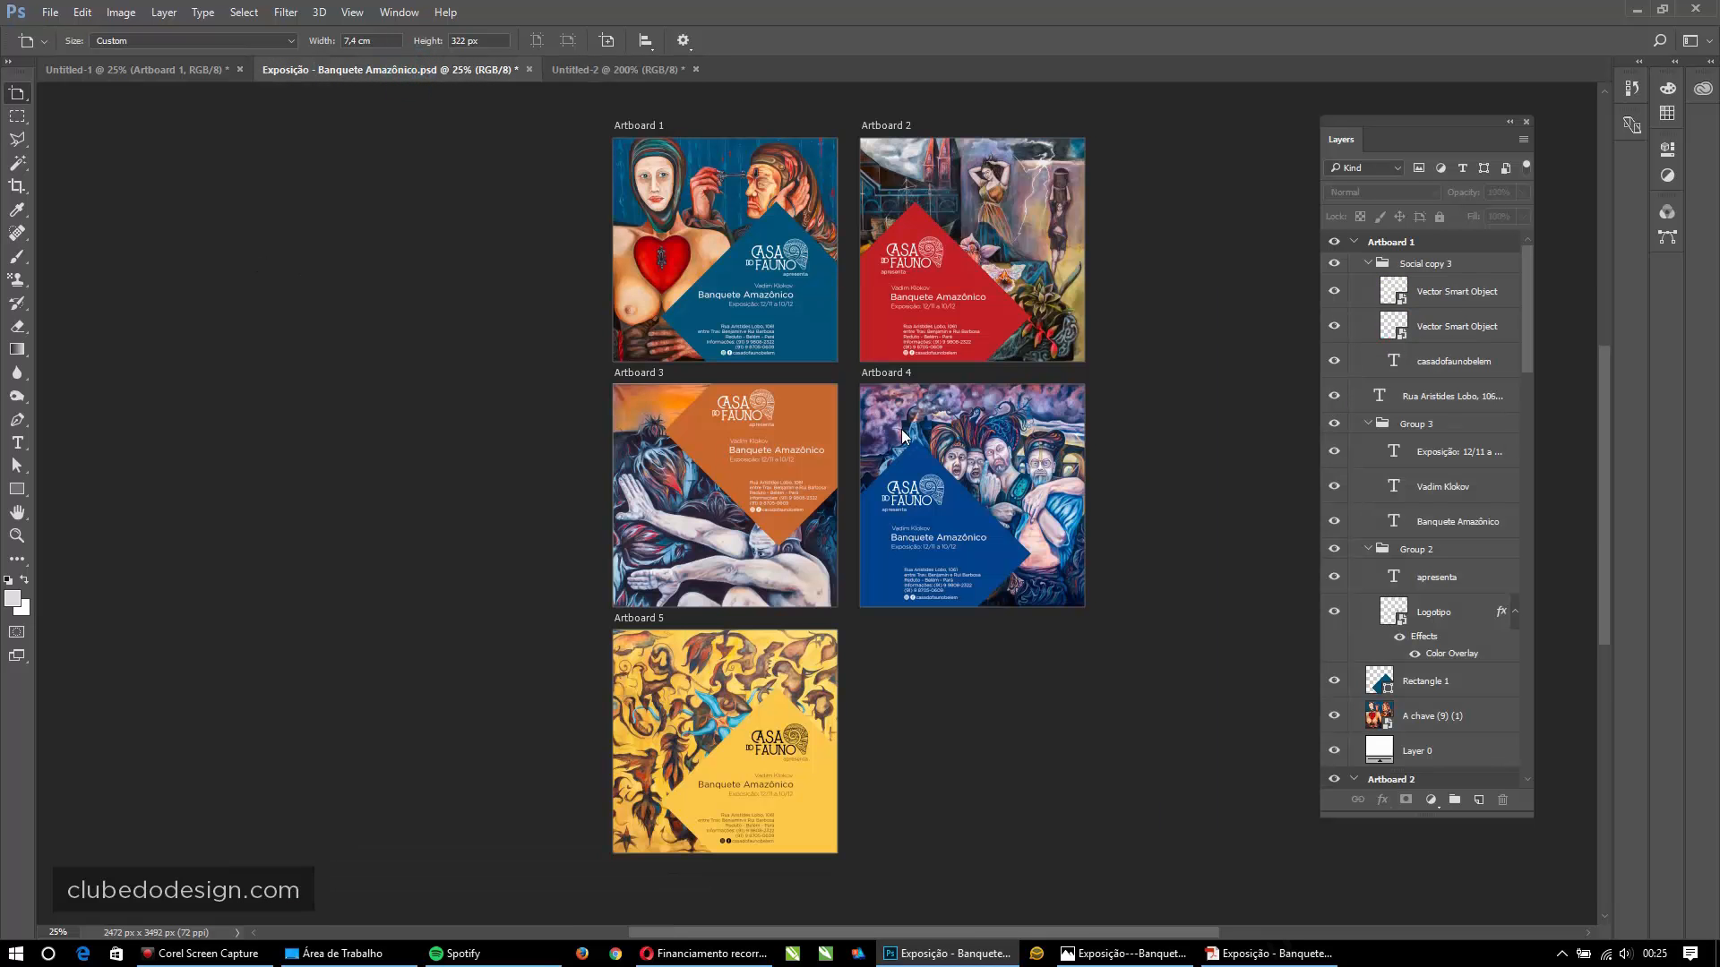